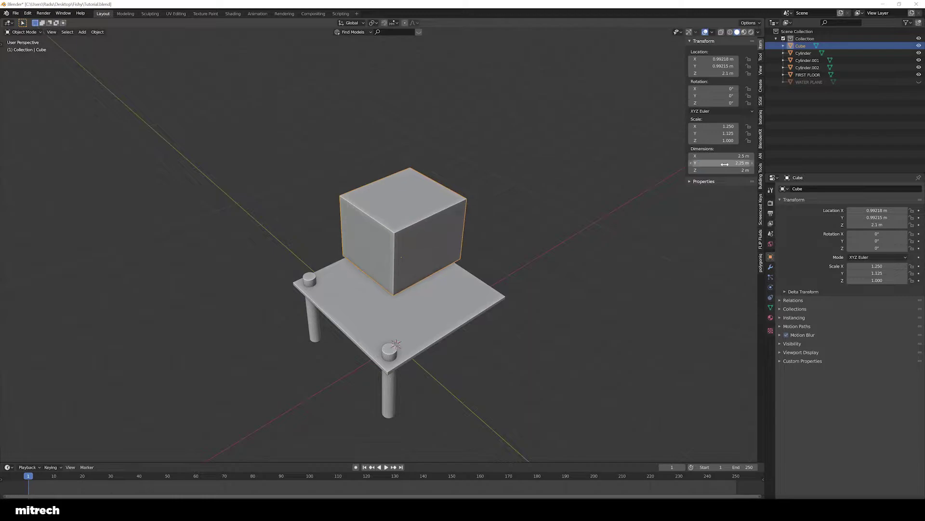
- Move the cube in the top view to about X 0.73 m, Y 0.85 m, aligning it with the platform's far corner
{"action": "key", "text": "n"}
{"action": "key", "text": "KP_7"}
{"action": "scroll", "coordinate": [460, 214], "scroll_direction": "up", "scroll_amount": 5}
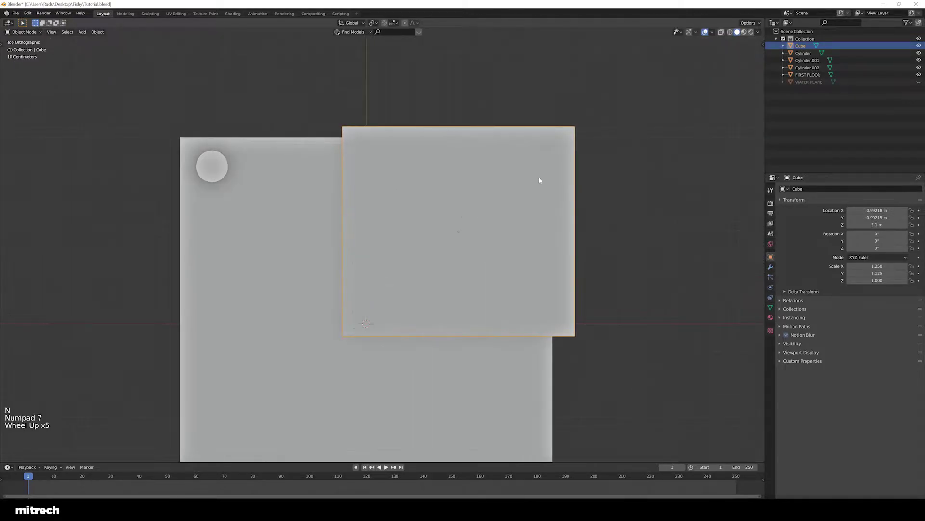
{"action": "key", "text": "z"}
{"action": "key", "text": "g"}
{"action": "left_click", "coordinate": [548, 166]}
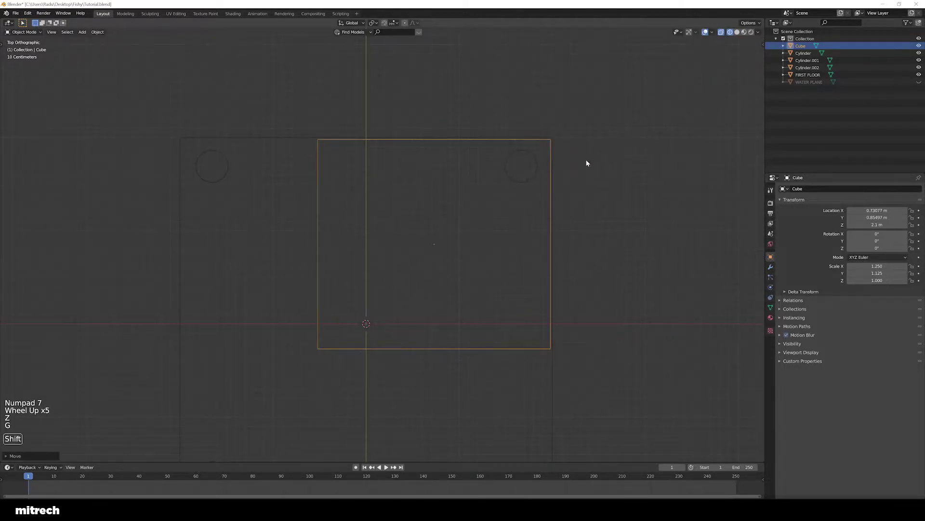
{"action": "middle_click_drag", "start_coordinate": [586, 161], "coordinate": [458, 289], "text": "shift"}
{"action": "scroll", "coordinate": [458, 290], "scroll_direction": "up", "scroll_amount": 5}
{"action": "key", "text": "g"}
{"action": "left_click", "coordinate": [494, 308]}
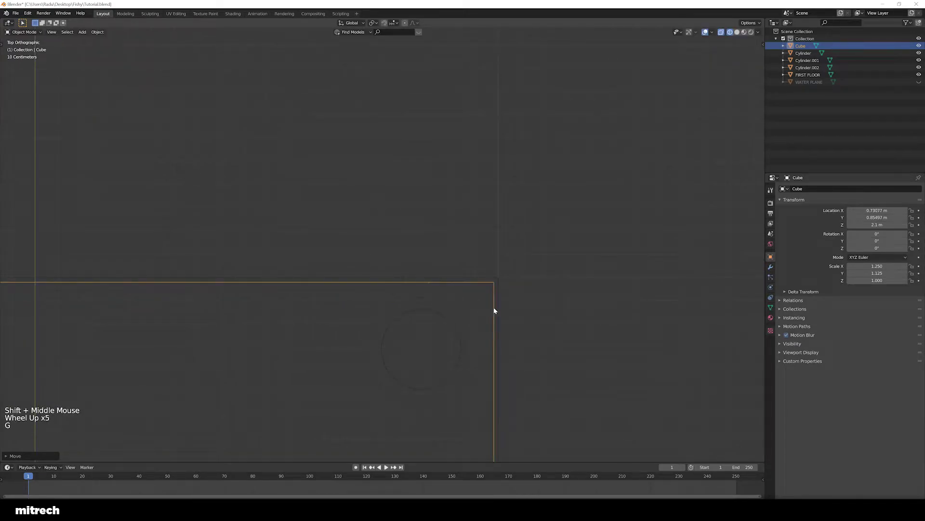
{"action": "scroll", "coordinate": [509, 302], "scroll_direction": "down", "scroll_amount": 9}
{"action": "key", "text": "z"}
{"action": "left_click", "coordinate": [450, 292]}
{"action": "mouse_move", "coordinate": [451, 292]}
{"action": "middle_mouse_down"}
{"action": "mouse_move", "coordinate": [465, 269]}
{"action": "mouse_move", "coordinate": [451, 286]}
{"action": "middle_mouse_up"}
{"action": "scroll", "coordinate": [464, 270], "scroll_direction": "down", "scroll_amount": 2}
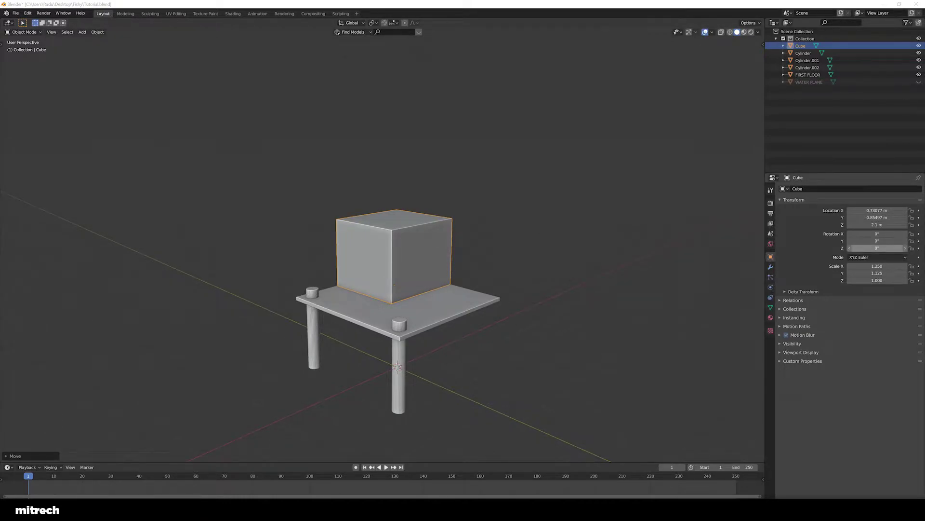
- Set the cube's Z dimension to 5.35 m to form the tower block
{"action": "middle_click_drag", "start_coordinate": [550, 269], "coordinate": [530, 285]}
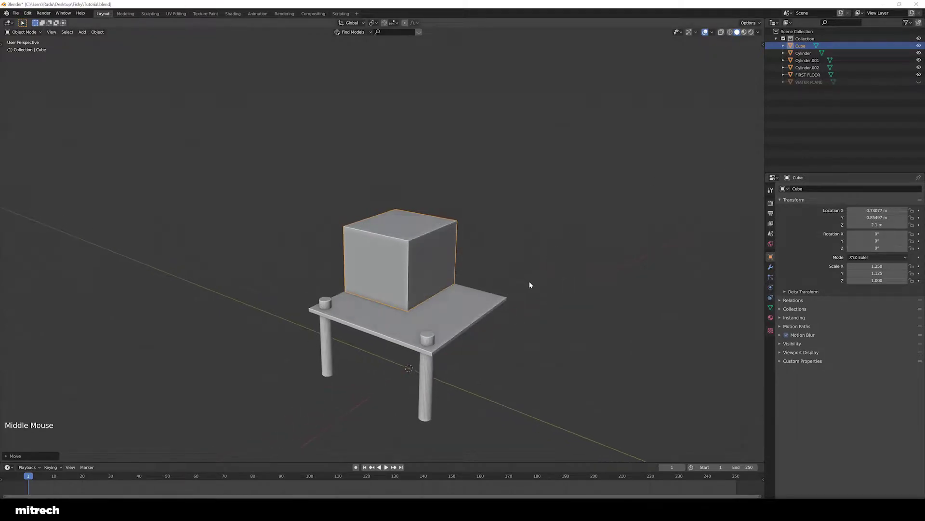
{"action": "key", "text": "n"}
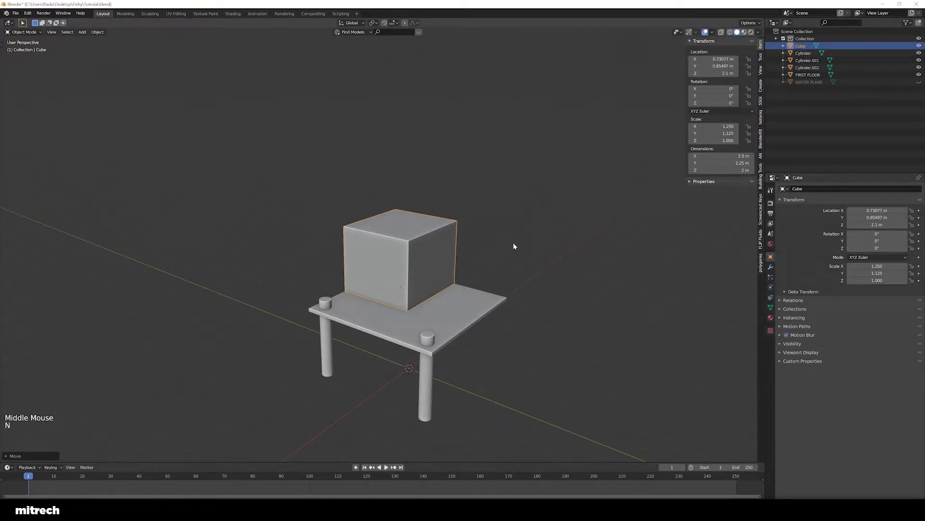
{"action": "left_click", "coordinate": [741, 171]}
{"action": "key", "text": "Return"}
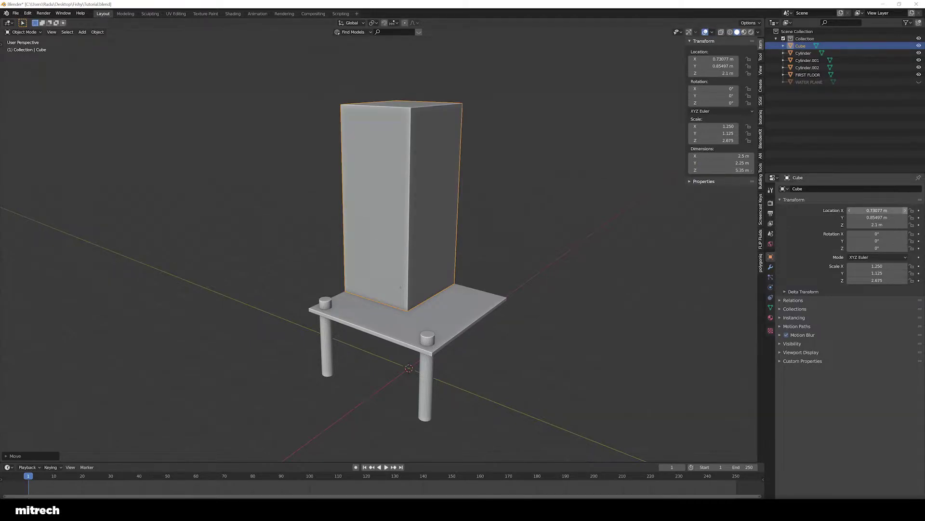
{"action": "middle_click_drag", "start_coordinate": [554, 232], "coordinate": [487, 230]}
{"action": "key", "text": "n"}
- Deselect everything and save the file
{"action": "key", "text": "a"}
{"action": "right_click", "coordinate": [407, 276]}
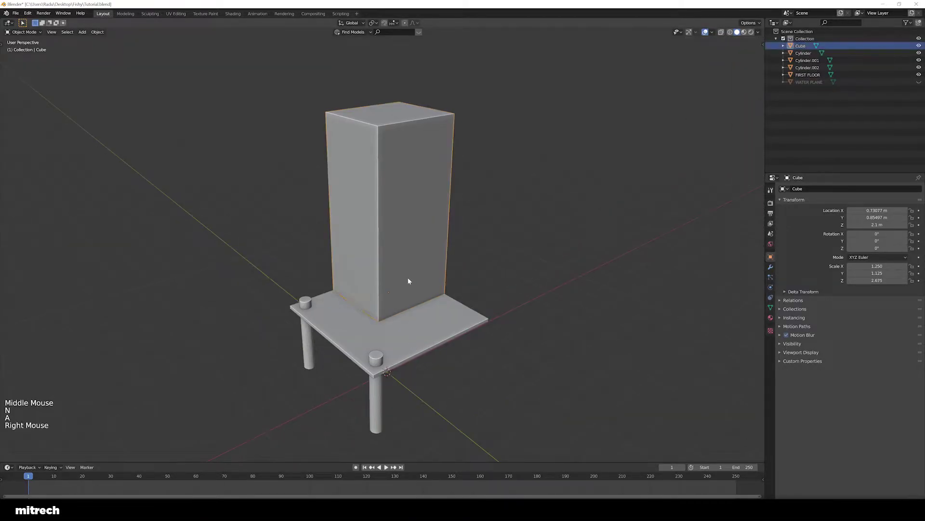
{"action": "key", "text": "a"}
{"action": "key", "text": "a"}
{"action": "key", "text": "a"}
{"action": "key", "text": "a"}
{"action": "key", "text": "a"}
{"action": "key", "text": "ctrl+s"}
{"action": "mouse_move", "coordinate": [407, 277]}
{"action": "middle_mouse_down"}
{"action": "mouse_move", "coordinate": [464, 276]}
{"action": "mouse_move", "coordinate": [407, 271]}
{"action": "mouse_move", "coordinate": [399, 287]}
{"action": "mouse_move", "coordinate": [414, 281]}
{"action": "middle_mouse_up"}
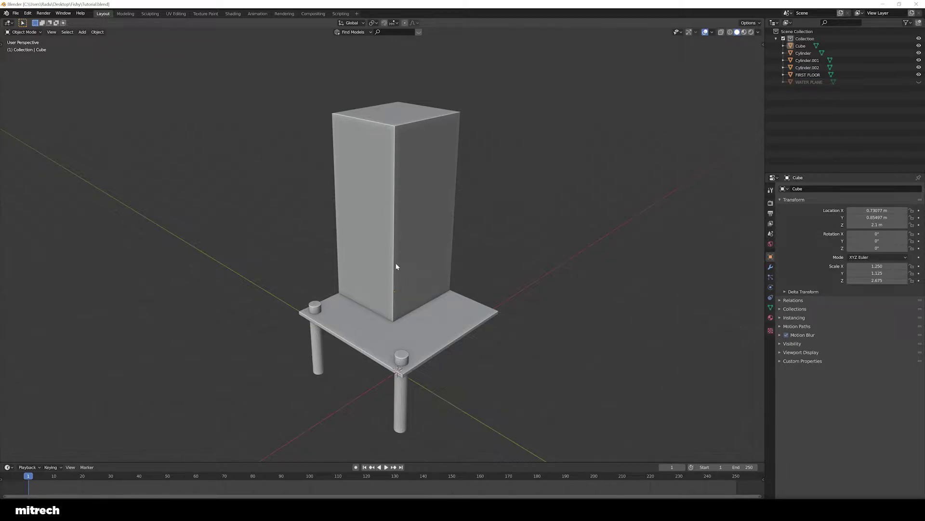
- Check the house in the reference image in Photos and, back in Blender, apply the tower block's scale
{"action": "middle_click_drag", "start_coordinate": [397, 266], "coordinate": [432, 458], "text": "shift"}
{"action": "key", "text": "alt+Tab"}
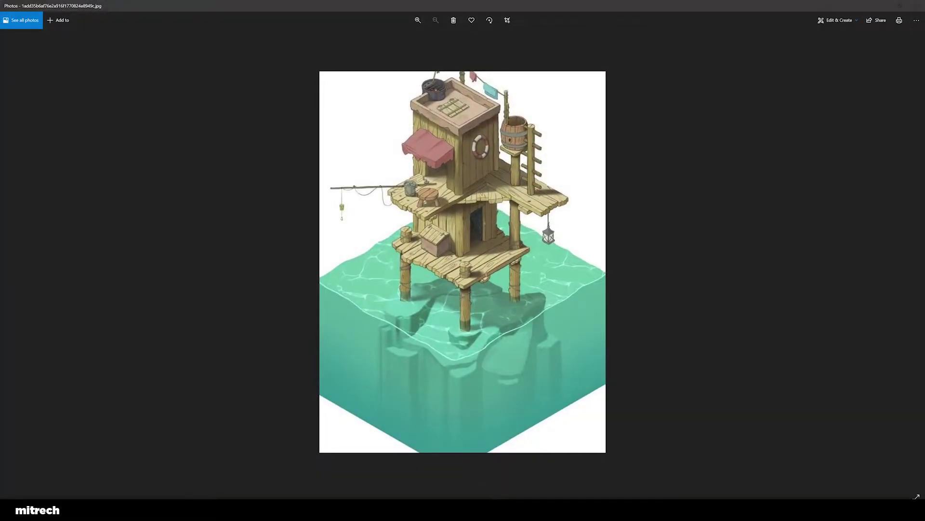
{"action": "key", "text": "alt+Tab"}
{"action": "right_click", "coordinate": [448, 192]}
{"action": "key", "text": "ctrl+a"}
{"action": "left_click", "coordinate": [444, 190]}
- Extrude the tower's top face in place and scale it outward by about 1.09, excluding Z
{"action": "middle_click_drag", "start_coordinate": [444, 192], "coordinate": [539, 243], "text": "shift"}
{"action": "scroll", "coordinate": [434, 279], "scroll_direction": "up", "scroll_amount": 3}
{"action": "key", "text": "Tab"}
{"action": "key", "text": "3"}
{"action": "right_click", "coordinate": [424, 233]}
{"action": "key", "text": "KP_7"}
{"action": "scroll", "coordinate": [502, 267], "scroll_direction": "down", "scroll_amount": 1}
{"action": "scroll", "coordinate": [537, 256], "scroll_direction": "up", "scroll_amount": 1}
{"action": "middle_click_drag", "start_coordinate": [538, 244], "coordinate": [528, 299], "text": "shift"}
{"action": "key", "text": "e"}
{"action": "key", "text": "s"}
{"action": "key", "text": "shift+z"}
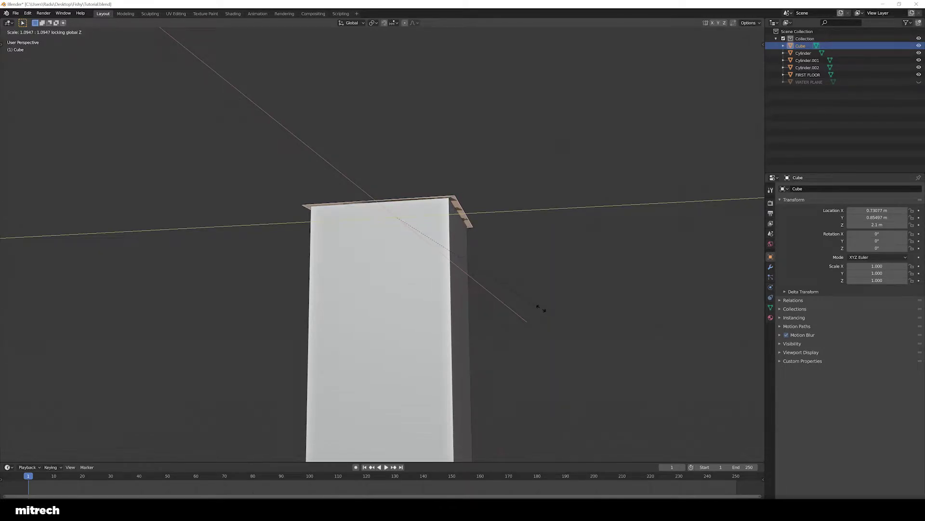
{"action": "left_click", "coordinate": [541, 308]}
- Scale the extruded top face outward a little more, by about 1.03, with Z locked
{"action": "middle_click_drag", "start_coordinate": [541, 309], "coordinate": [452, 295], "text": "shift"}
{"action": "scroll", "coordinate": [496, 314], "scroll_direction": "up", "scroll_amount": 2}
{"action": "key", "text": "s"}
{"action": "key", "text": "shift+z"}
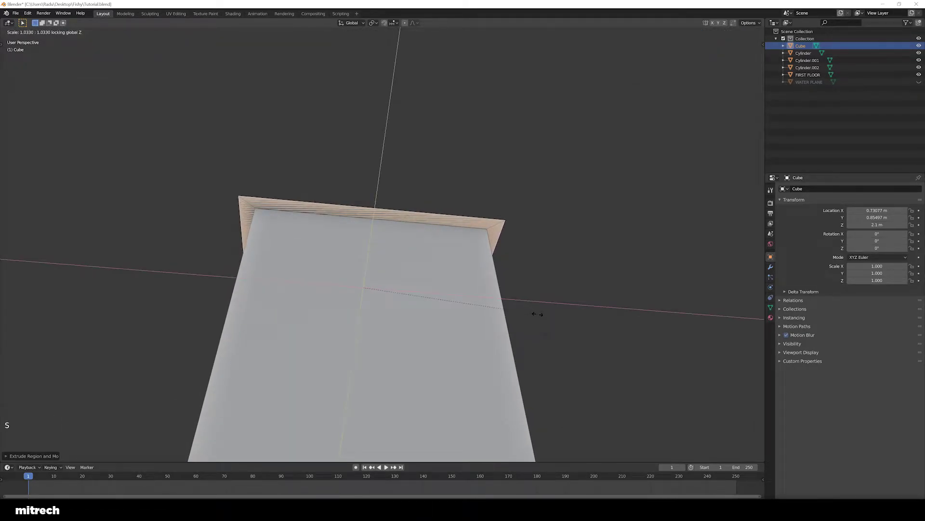
{"action": "left_click", "coordinate": [537, 314]}
- Extrude the widened top face upward into a roof slab and lower it slightly along Z to thin the slab
{"action": "middle_click_drag", "start_coordinate": [535, 313], "coordinate": [454, 320]}
{"action": "key", "text": "e"}
{"action": "left_click", "coordinate": [512, 303]}
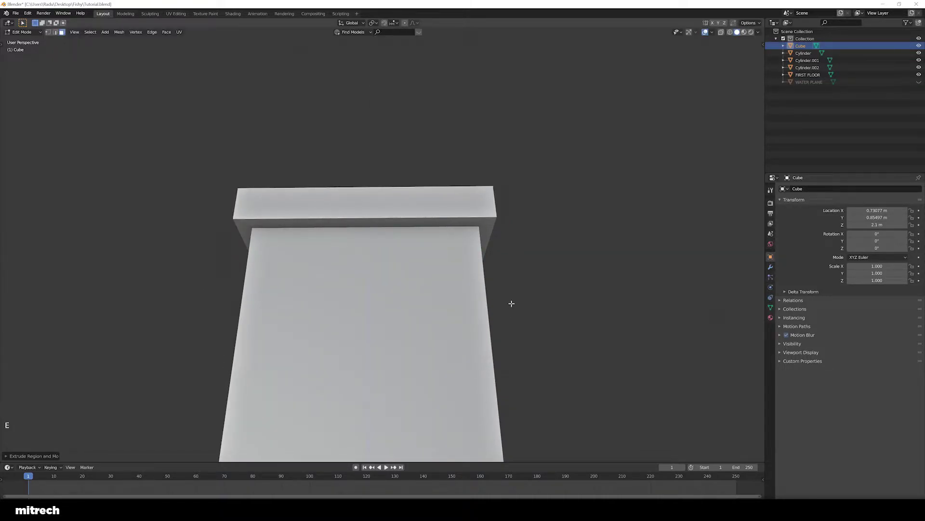
{"action": "scroll", "coordinate": [496, 331], "scroll_direction": "down", "scroll_amount": 2}
{"action": "middle_click_drag", "start_coordinate": [512, 303], "coordinate": [483, 329]}
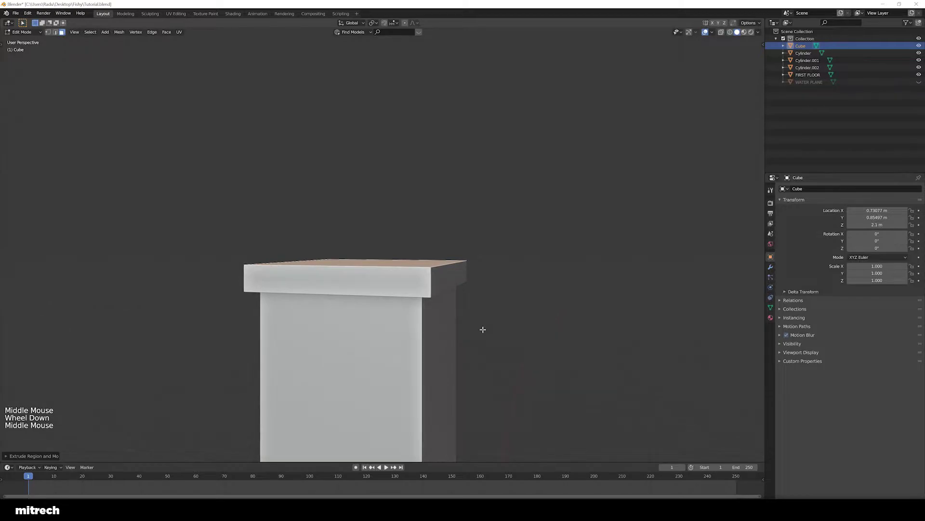
{"action": "key", "text": "g"}
{"action": "key", "text": "z"}
{"action": "left_click", "coordinate": [485, 333]}
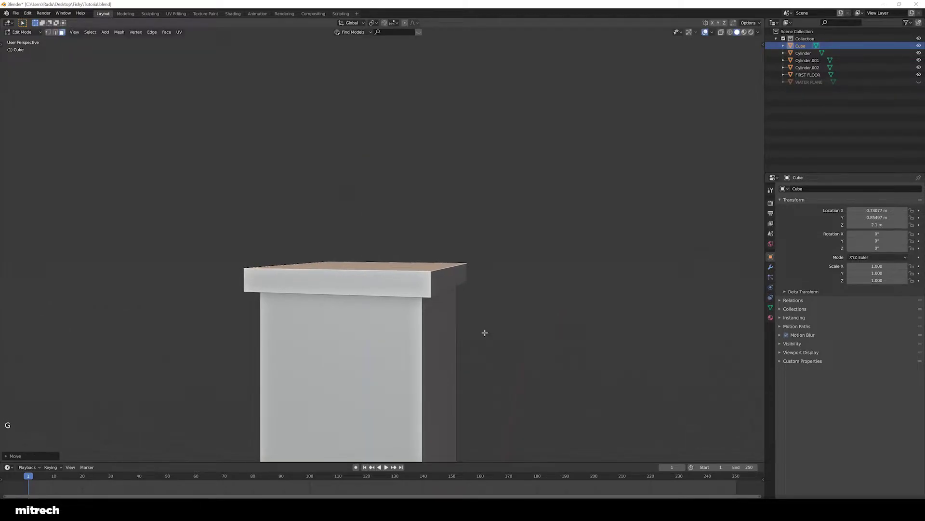
- Inset the roof slab's top face by about 0.2 to form a rim
{"action": "middle_click_drag", "start_coordinate": [485, 333], "coordinate": [532, 374]}
{"action": "key", "text": "i"}
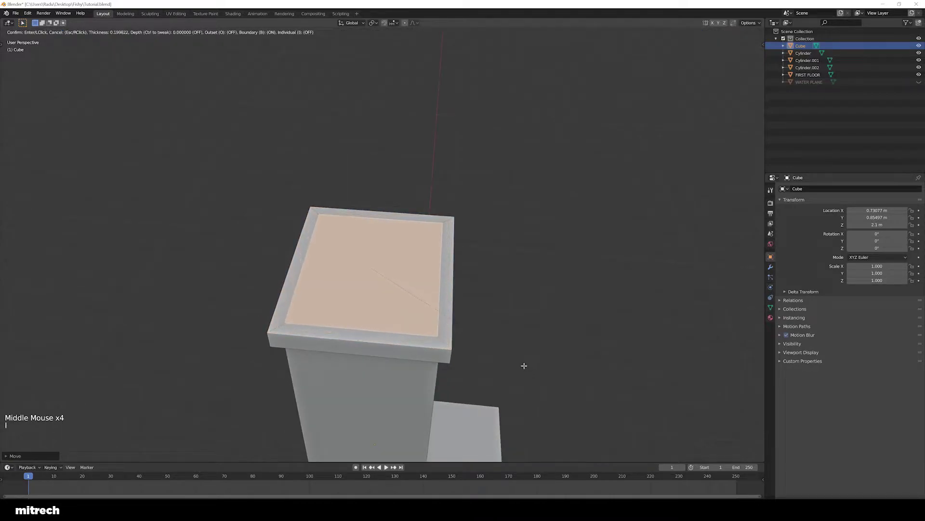
{"action": "left_click", "coordinate": [524, 365]}
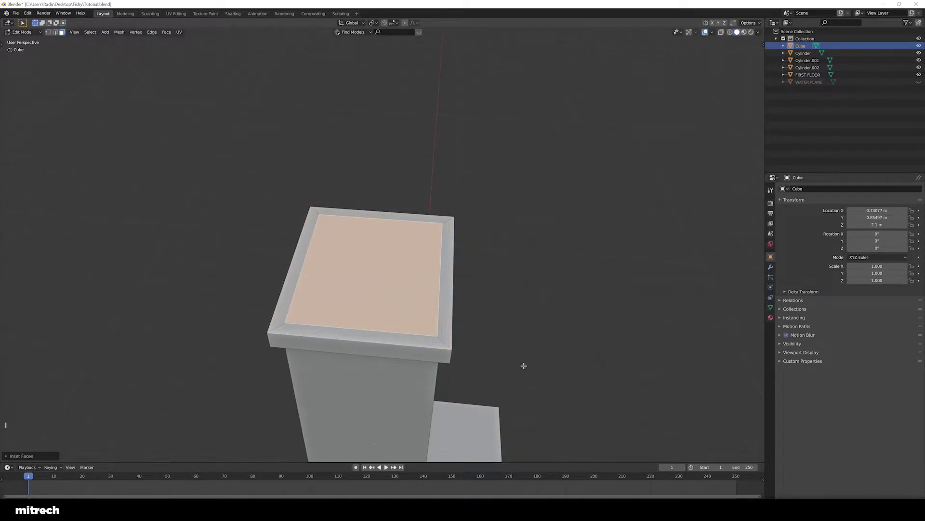
{"action": "key", "text": "KP_7"}
{"action": "key", "text": "z"}
{"action": "scroll", "coordinate": [509, 366], "scroll_direction": "up", "scroll_amount": 1}
{"action": "mouse_move", "coordinate": [508, 367]}
{"action": "middle_mouse_down"}
{"action": "mouse_move", "coordinate": [531, 330]}
{"action": "mouse_move", "coordinate": [498, 362]}
{"action": "mouse_move", "coordinate": [516, 333]}
{"action": "middle_mouse_up"}
{"action": "key", "text": "z"}
- Extrude the inset roof face down about 0.23 m to recess the roof, and leave Edit Mode
{"action": "middle_click_drag", "start_coordinate": [516, 332], "coordinate": [533, 299], "text": "shift"}
{"action": "key", "text": "e"}
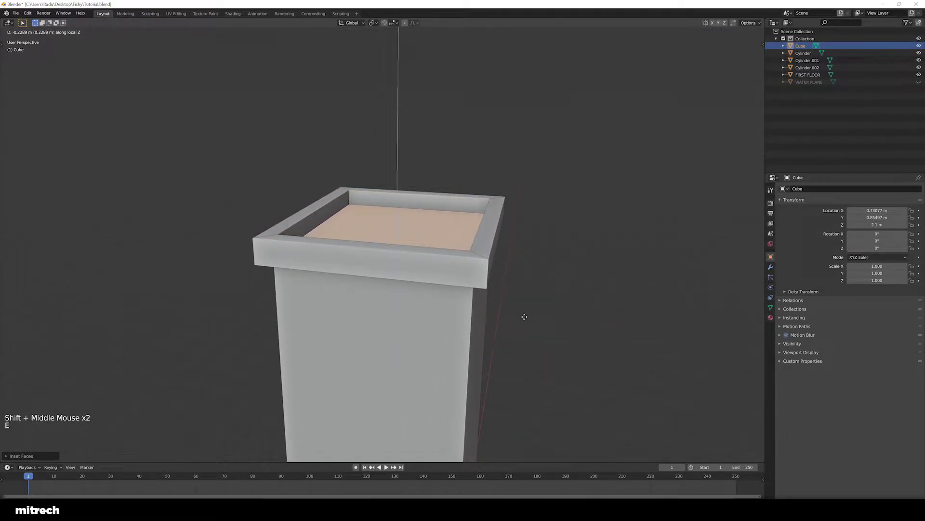
{"action": "left_click", "coordinate": [524, 317]}
{"action": "key", "text": "Tab"}
{"action": "scroll", "coordinate": [520, 317], "scroll_direction": "down", "scroll_amount": 4}
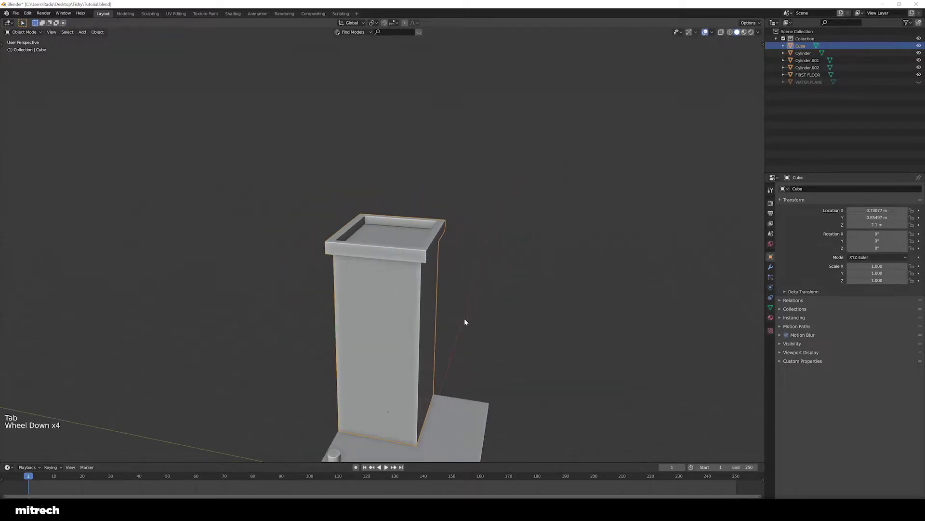
- Apply the tower's object transform, deselect all objects and save the file
{"action": "middle_click_drag", "start_coordinate": [464, 318], "coordinate": [410, 300]}
{"action": "key", "text": "a"}
{"action": "right_click", "coordinate": [410, 299]}
{"action": "key", "text": "ctrl+a"}
{"action": "left_click", "coordinate": [400, 359]}
{"action": "middle_click_drag", "start_coordinate": [397, 369], "coordinate": [442, 273], "text": "shift"}
{"action": "mouse_move", "coordinate": [436, 220]}
{"action": "middle_mouse_down"}
{"action": "mouse_move", "coordinate": [458, 264]}
{"action": "mouse_move", "coordinate": [407, 259]}
{"action": "mouse_move", "coordinate": [476, 306]}
{"action": "mouse_move", "coordinate": [437, 237]}
{"action": "middle_mouse_up"}
{"action": "key", "text": "a"}
{"action": "key", "text": "a"}
{"action": "key", "text": "a"}
{"action": "key", "text": "a"}
{"action": "key", "text": "a"}
{"action": "key", "text": "ctrl+s"}
{"action": "scroll", "coordinate": [508, 267], "scroll_direction": "up", "scroll_amount": 2}
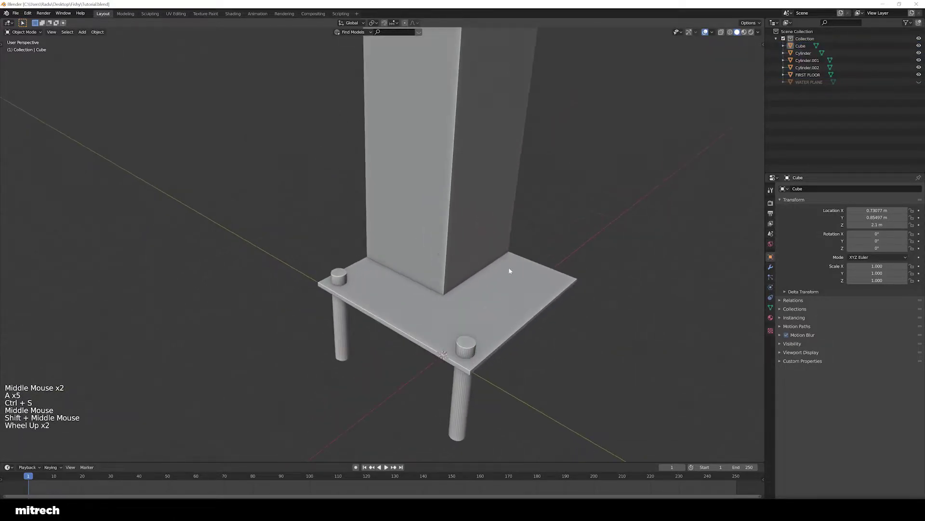
- Check the reference image, duplicate the first-floor platform and raise the copy along Z to about 4.37 m
{"action": "middle_click_drag", "start_coordinate": [508, 267], "coordinate": [403, 273]}
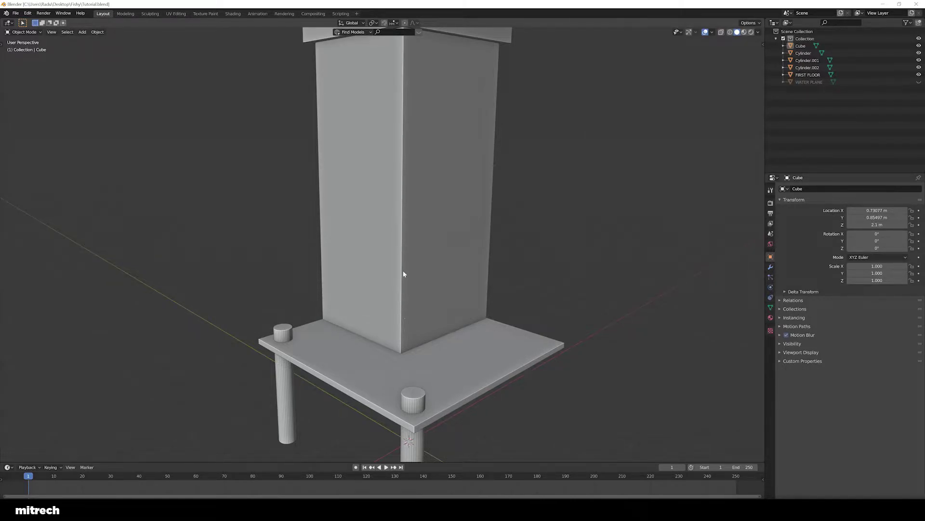
{"action": "scroll", "coordinate": [403, 273], "scroll_direction": "down", "scroll_amount": 4}
{"action": "middle_click_drag", "start_coordinate": [402, 273], "coordinate": [394, 275]}
{"action": "scroll", "coordinate": [394, 275], "scroll_direction": "up", "scroll_amount": 2}
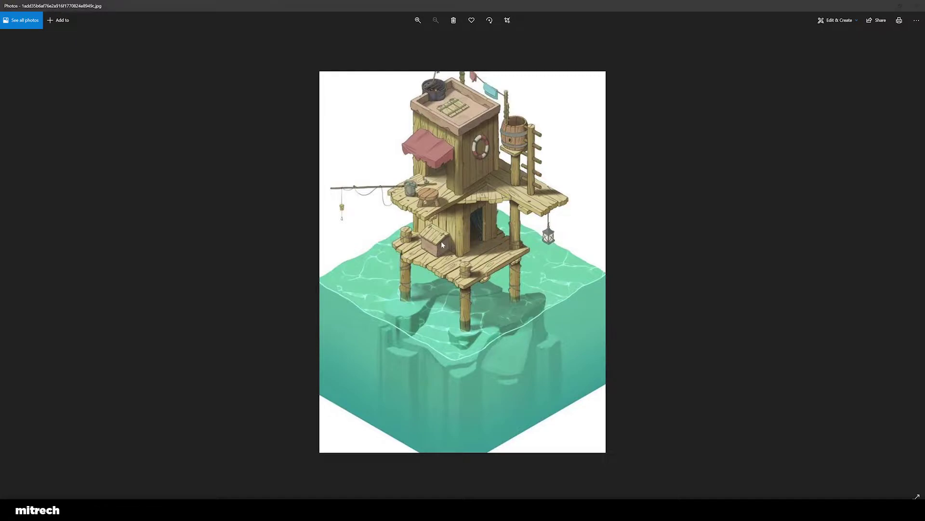
{"action": "left_click", "coordinate": [884, 4]}
{"action": "right_click", "coordinate": [456, 326]}
{"action": "middle_click_drag", "start_coordinate": [456, 326], "coordinate": [539, 329]}
{"action": "key", "text": "KP_Decimal"}
{"action": "scroll", "coordinate": [481, 322], "scroll_direction": "down", "scroll_amount": 2}
{"action": "scroll", "coordinate": [539, 329], "scroll_direction": "down", "scroll_amount": 3}
{"action": "key", "text": "shift+d"}
{"action": "key", "text": "z"}
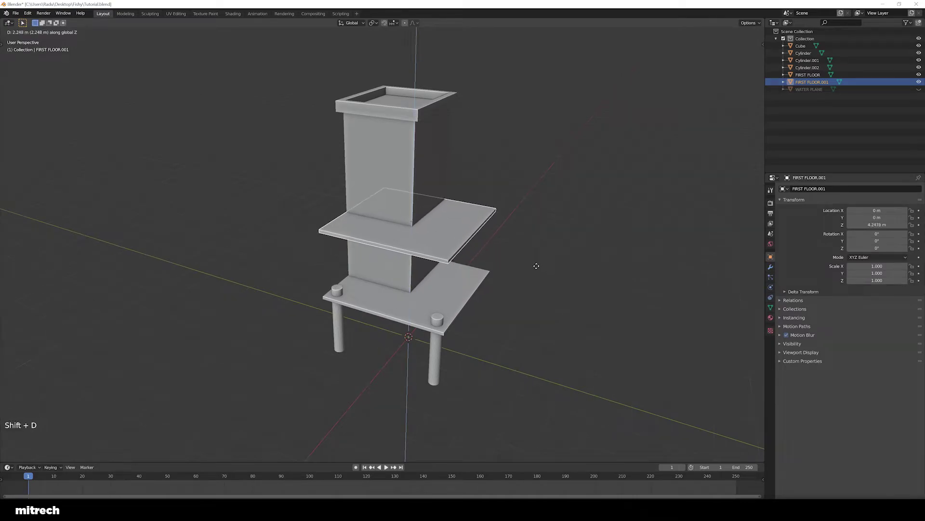
{"action": "left_click", "coordinate": [454, 278]}
- Examine the shape of the second-floor deck in the reference image in Photos at 200% zoom
{"action": "middle_click_drag", "start_coordinate": [454, 278], "coordinate": [471, 287]}
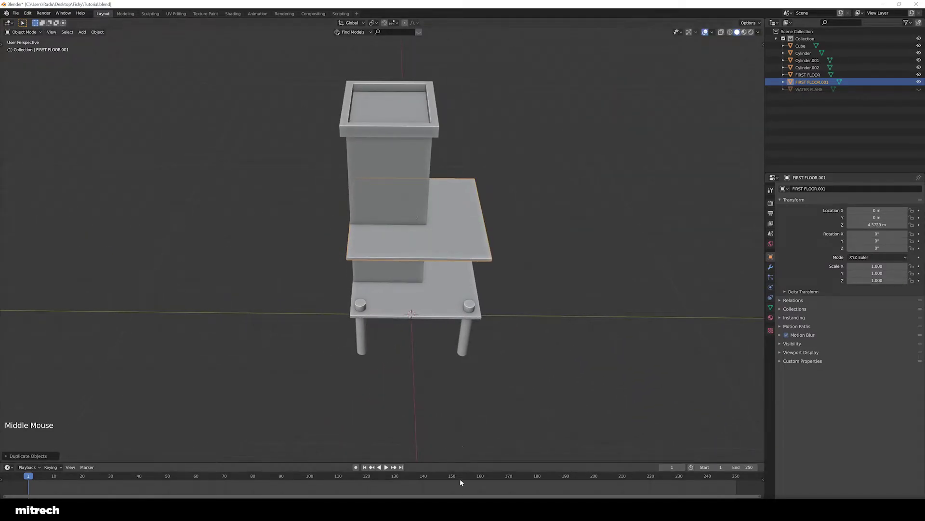
{"action": "key", "text": "alt+Tab"}
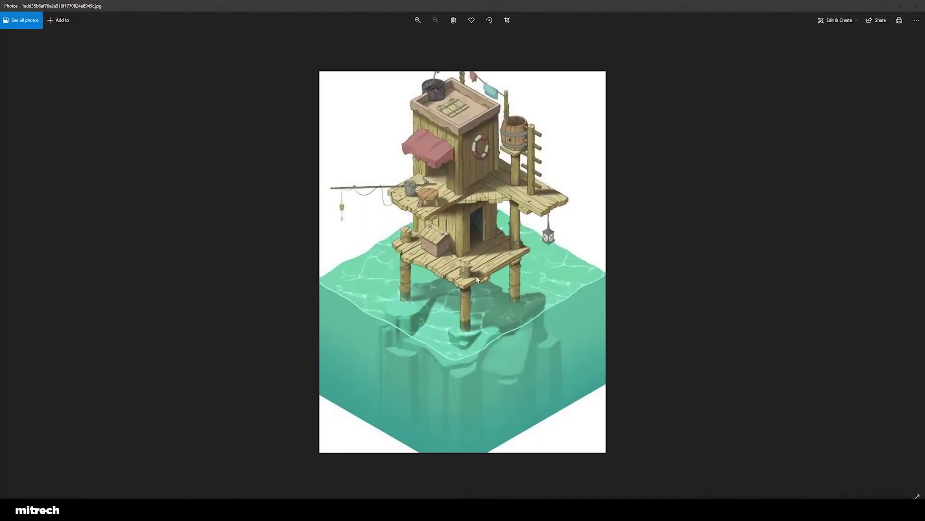
{"action": "scroll", "coordinate": [466, 147], "scroll_direction": "up", "scroll_amount": 2, "text": "ctrl"}
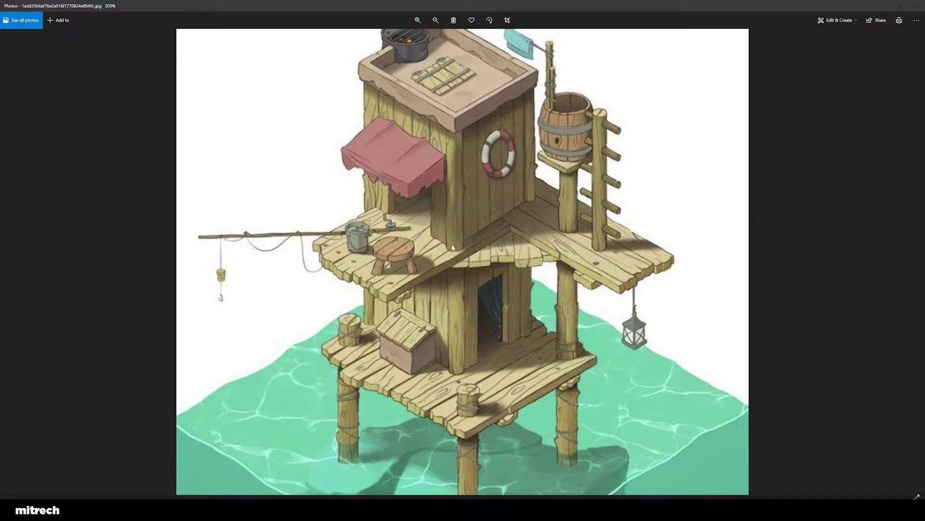
{"action": "left_click", "coordinate": [878, 6]}
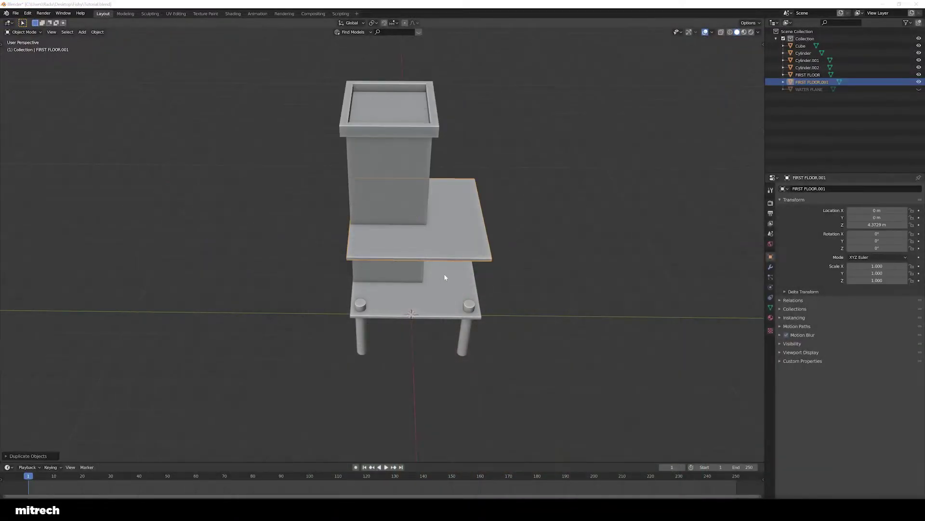
- Move the upper platform's outer side face inward along Y in Blender, narrowing the platform to about 2.42 m
{"action": "scroll", "coordinate": [453, 275], "scroll_direction": "up", "scroll_amount": 2}
{"action": "middle_click_drag", "start_coordinate": [456, 277], "coordinate": [437, 276]}
{"action": "key", "text": "Tab"}
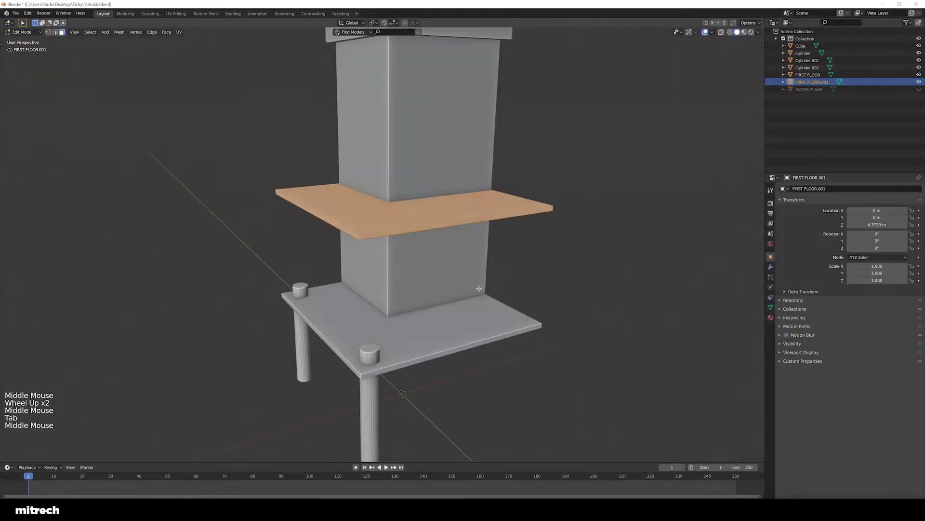
{"action": "key", "text": "a"}
{"action": "key", "text": "3"}
{"action": "right_click", "coordinate": [434, 224]}
{"action": "middle_click_drag", "start_coordinate": [433, 224], "coordinate": [399, 305], "text": "shift"}
{"action": "scroll", "coordinate": [399, 305], "scroll_direction": "up", "scroll_amount": 1}
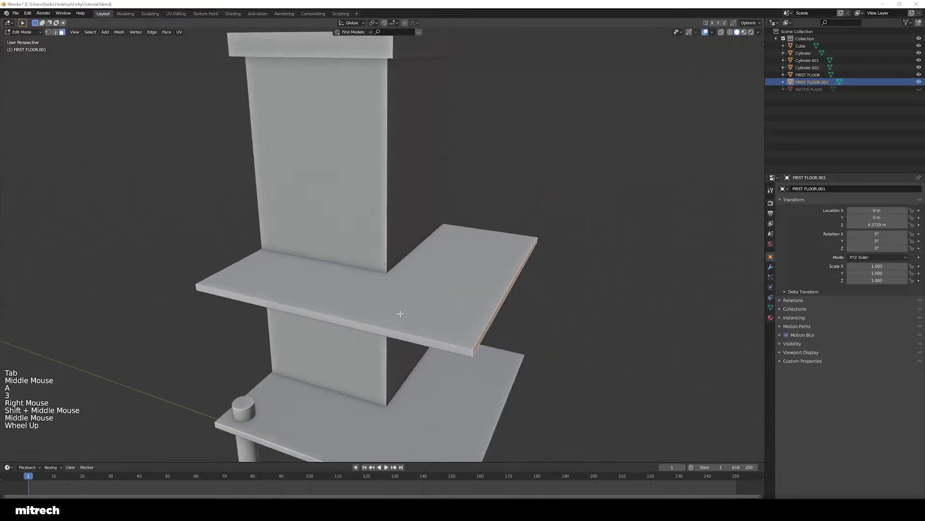
{"action": "middle_click_drag", "start_coordinate": [534, 338], "coordinate": [517, 334], "text": "shift"}
{"action": "middle_click", "coordinate": [518, 333]}
{"action": "key", "text": "g"}
{"action": "key", "text": "y"}
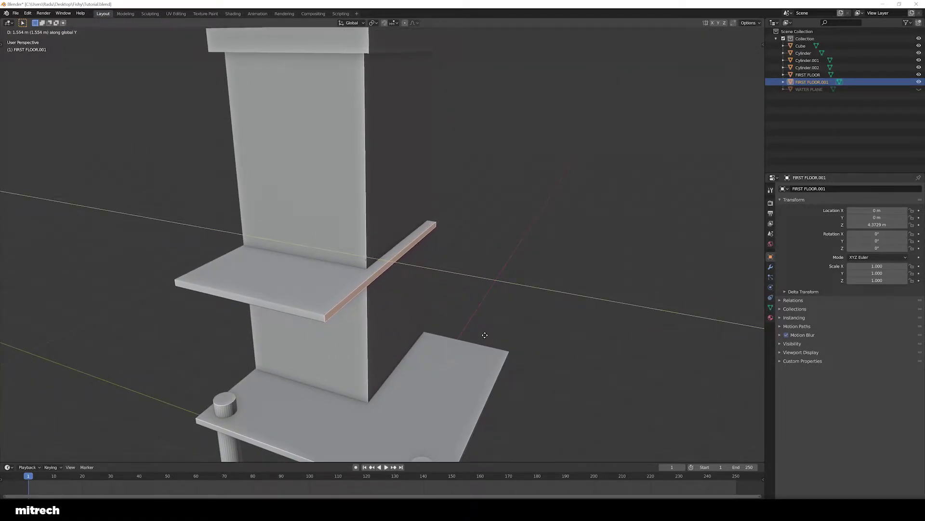
{"action": "left_click", "coordinate": [451, 320]}
- Leave Edit Mode and apply the upper platform's object transform
{"action": "middle_click_drag", "start_coordinate": [450, 320], "coordinate": [400, 311]}
{"action": "key", "text": "Tab"}
{"action": "key", "text": "ctrl+a"}
{"action": "left_click", "coordinate": [378, 295]}
{"action": "middle_click_drag", "start_coordinate": [400, 311], "coordinate": [564, 268]}
- Set the upper platform's Y dimension to 2.5 m
{"action": "key", "text": "n"}
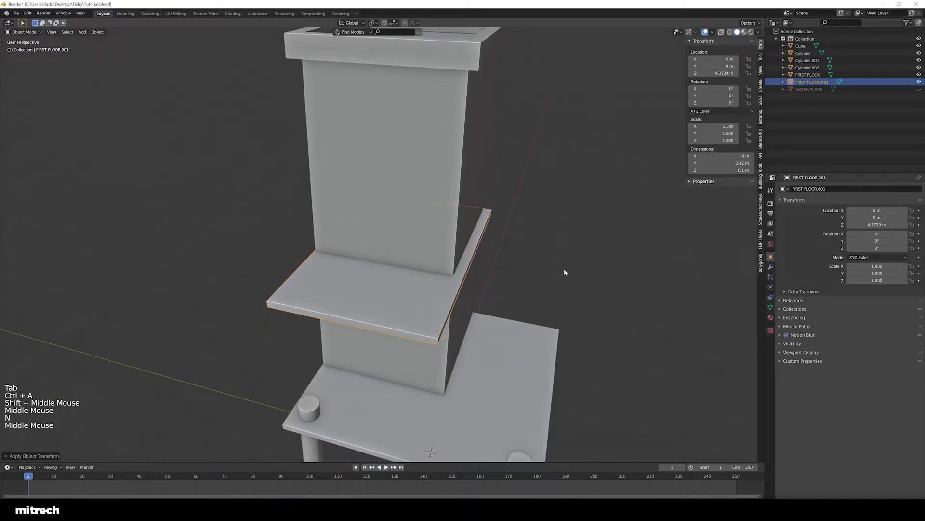
{"action": "left_click", "coordinate": [725, 165]}
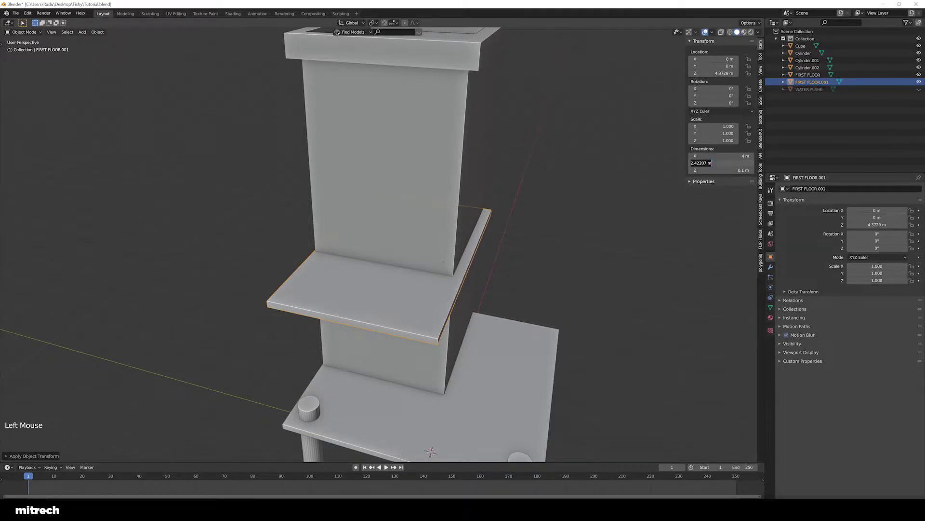
{"action": "type", "text": "2.5"}
{"action": "key", "text": "Return"}
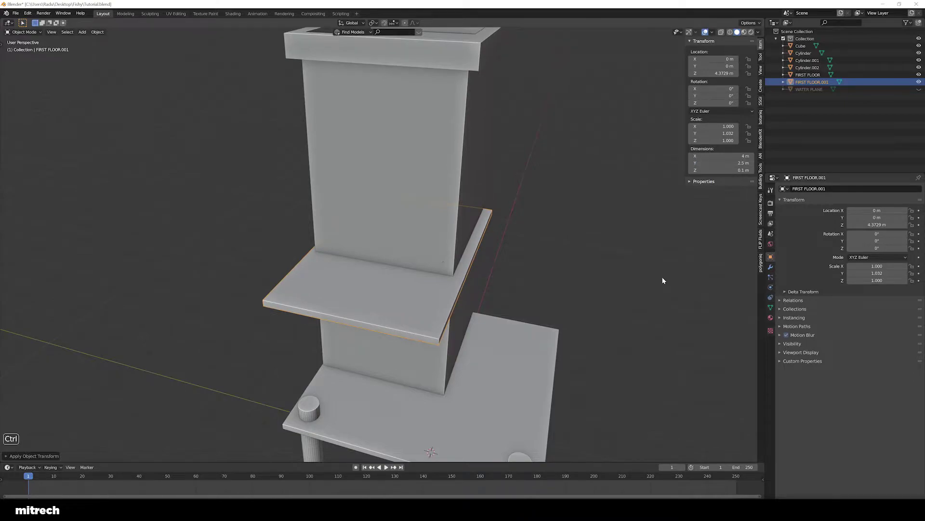
{"action": "key", "text": "n"}
- Apply the resized upper platform's scale, deselect everything and save the file
{"action": "middle_click_drag", "start_coordinate": [648, 273], "coordinate": [459, 244]}
{"action": "key", "text": "ctrl+a"}
{"action": "left_click", "coordinate": [496, 238]}
{"action": "key", "text": "a"}
{"action": "key", "text": "a"}
{"action": "key", "text": "a"}
{"action": "key", "text": "a"}
{"action": "key", "text": "a"}
{"action": "key", "text": "ctrl+s"}
- Duplicate the upper platform and raise the copy about 0.59 m along Z
{"action": "scroll", "coordinate": [477, 248], "scroll_direction": "down", "scroll_amount": 3}
{"action": "scroll", "coordinate": [455, 243], "scroll_direction": "up", "scroll_amount": 2}
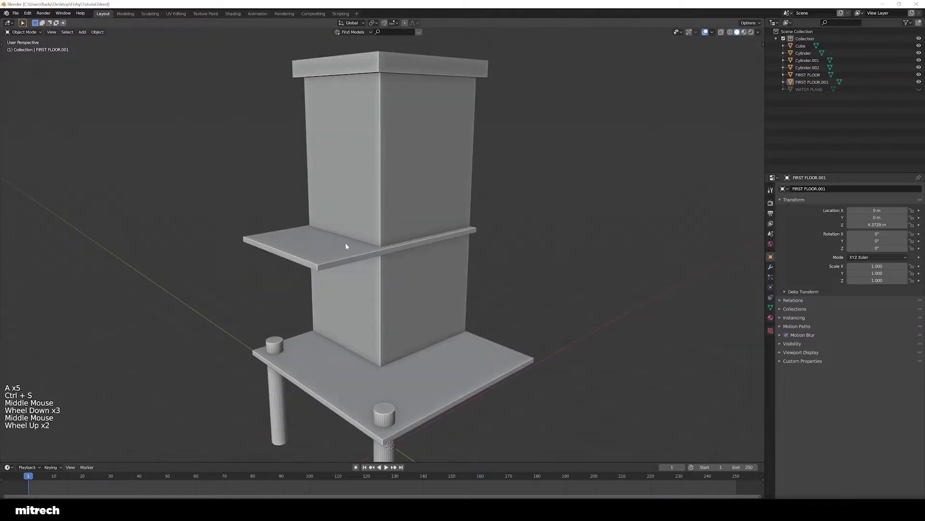
{"action": "right_click", "coordinate": [332, 245]}
{"action": "middle_click_drag", "start_coordinate": [342, 247], "coordinate": [418, 339]}
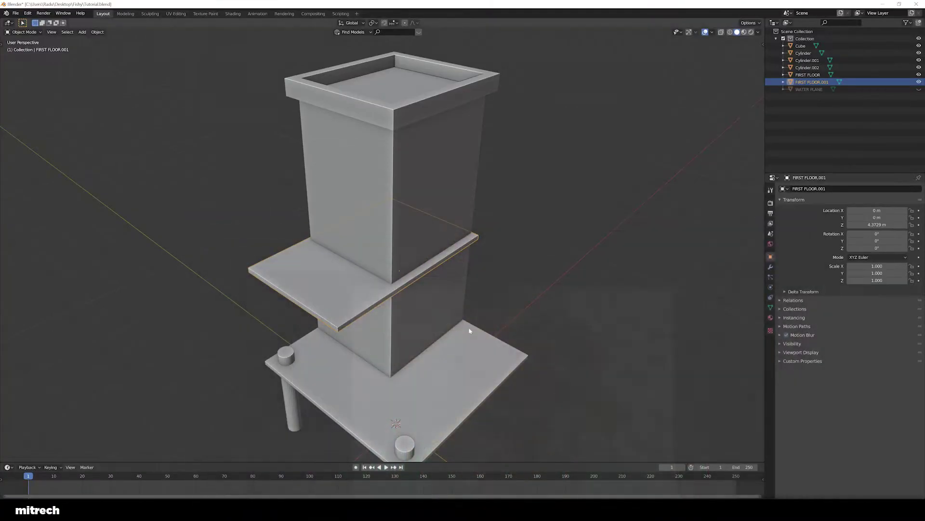
{"action": "middle_click_drag", "start_coordinate": [482, 241], "coordinate": [450, 233]}
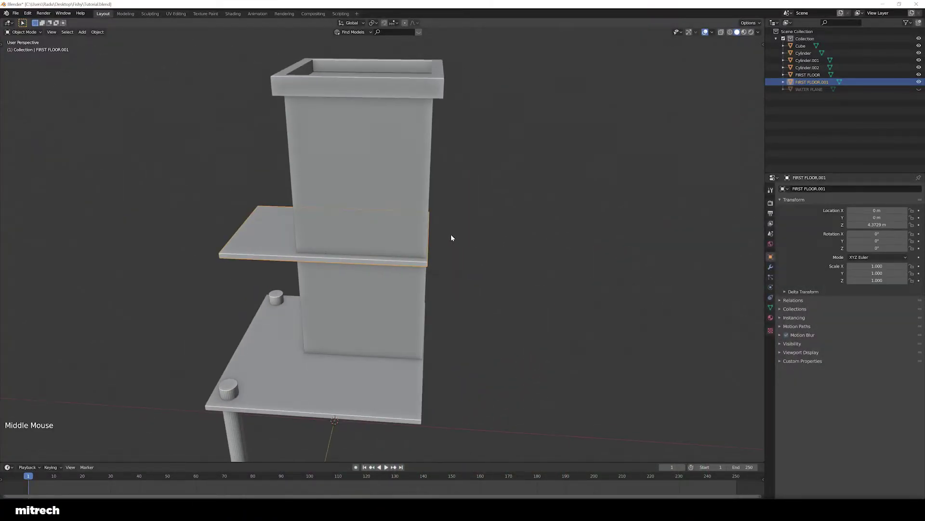
{"action": "scroll", "coordinate": [366, 246], "scroll_direction": "down", "scroll_amount": 3}
{"action": "key", "text": "a"}
{"action": "right_click", "coordinate": [342, 253]}
{"action": "scroll", "coordinate": [378, 270], "scroll_direction": "up", "scroll_amount": 3}
{"action": "middle_click_drag", "start_coordinate": [342, 253], "coordinate": [386, 266]}
{"action": "key", "text": "shift+d"}
{"action": "left_click", "coordinate": [385, 264]}
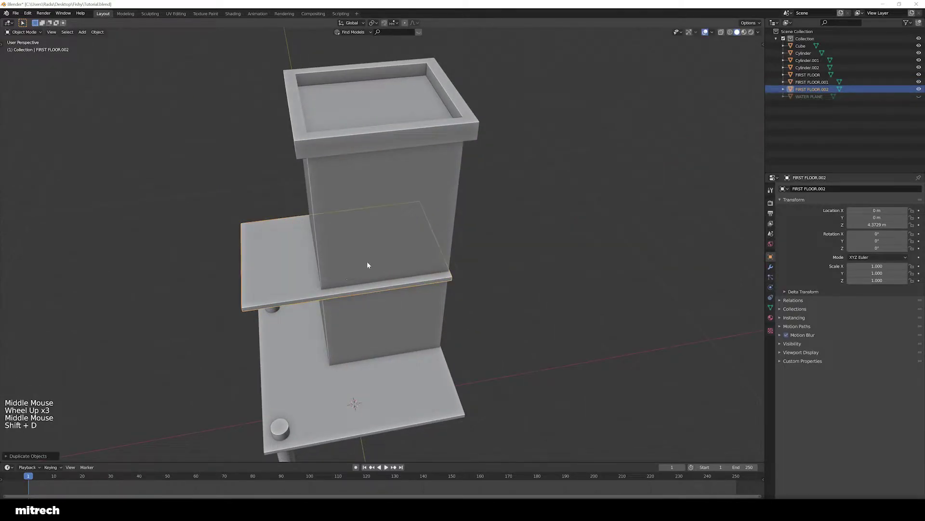
{"action": "key", "text": "g"}
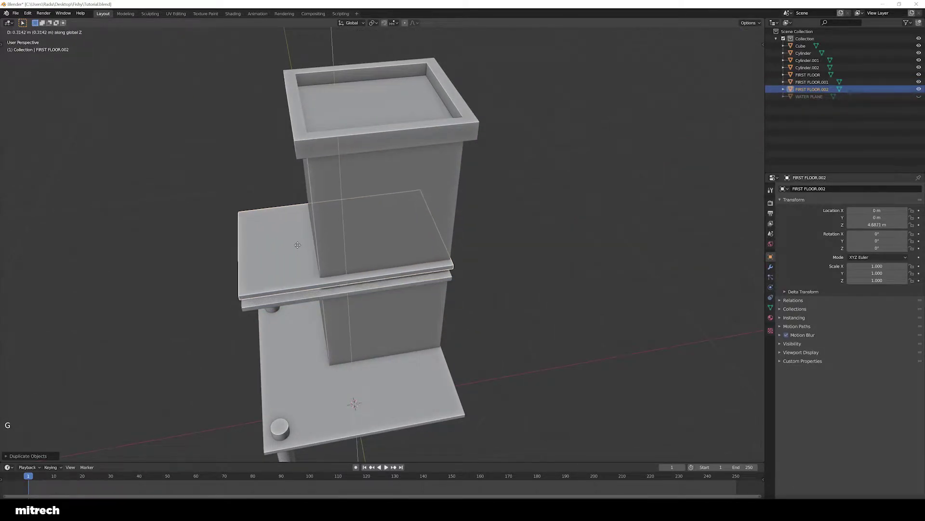
{"action": "left_click", "coordinate": [300, 236]}
- Shorten the duplicated platform in Edit Mode by moving its overhanging end face inward along X, leaving a narrow section beside the tower
{"action": "mouse_move", "coordinate": [300, 237]}
{"action": "middle_mouse_down"}
{"action": "mouse_move", "coordinate": [301, 248]}
{"action": "mouse_move", "coordinate": [313, 233]}
{"action": "middle_mouse_up"}
{"action": "scroll", "coordinate": [317, 232], "scroll_direction": "up", "scroll_amount": 2}
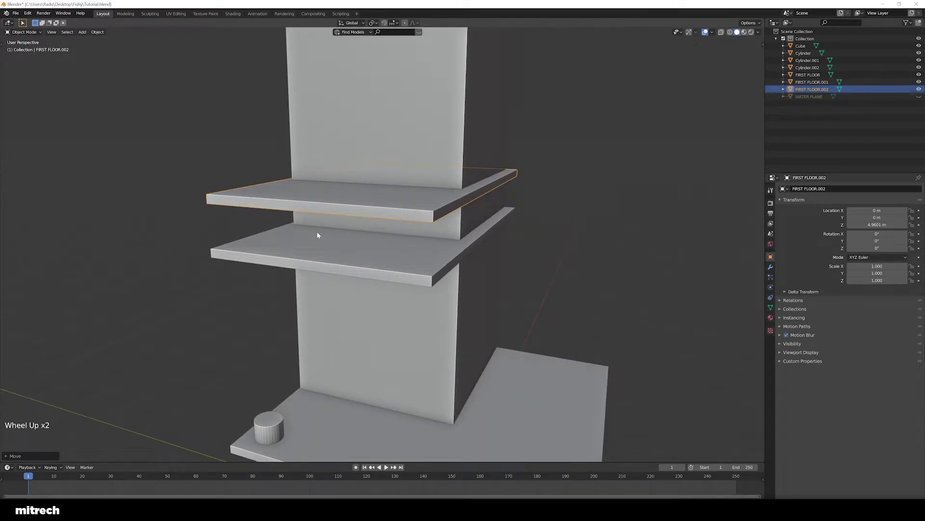
{"action": "middle_click_drag", "start_coordinate": [325, 232], "coordinate": [361, 240]}
{"action": "key", "text": "Tab"}
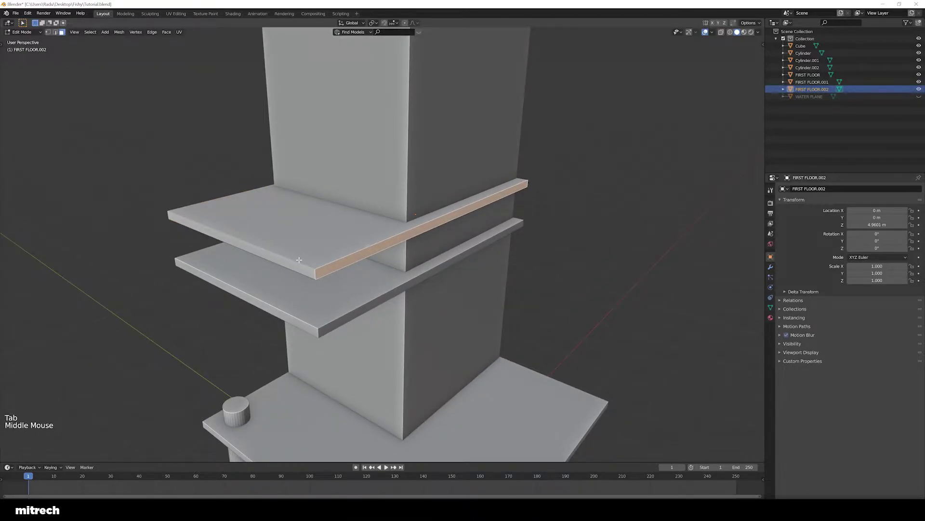
{"action": "middle_click_drag", "start_coordinate": [305, 261], "coordinate": [267, 277]}
{"action": "key", "text": "a"}
{"action": "right_click", "coordinate": [199, 260]}
{"action": "scroll", "coordinate": [226, 264], "scroll_direction": "down", "scroll_amount": 1}
{"action": "key", "text": "g"}
{"action": "key", "text": "x"}
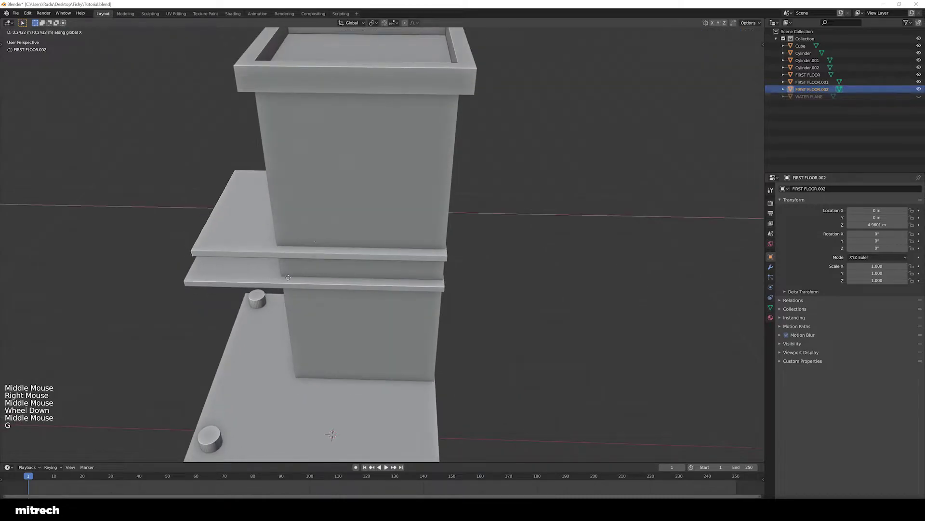
{"action": "left_click", "coordinate": [429, 294]}
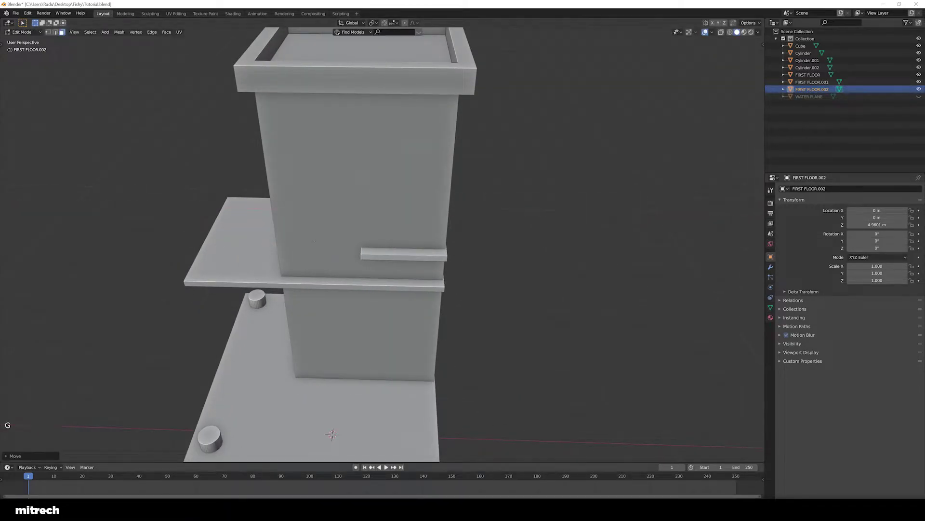
- Check the reference illustration in Photos, return to Blender and nudge the copy's end face about 0.03 m along X in front view
{"action": "key", "text": "alt+Tab"}
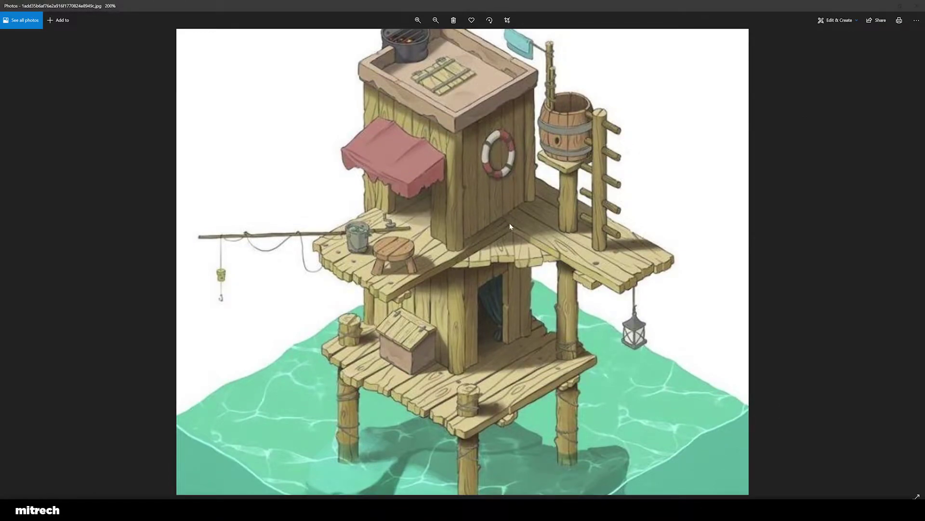
{"action": "key", "text": "alt+Tab"}
{"action": "scroll", "coordinate": [415, 284], "scroll_direction": "down", "scroll_amount": 3}
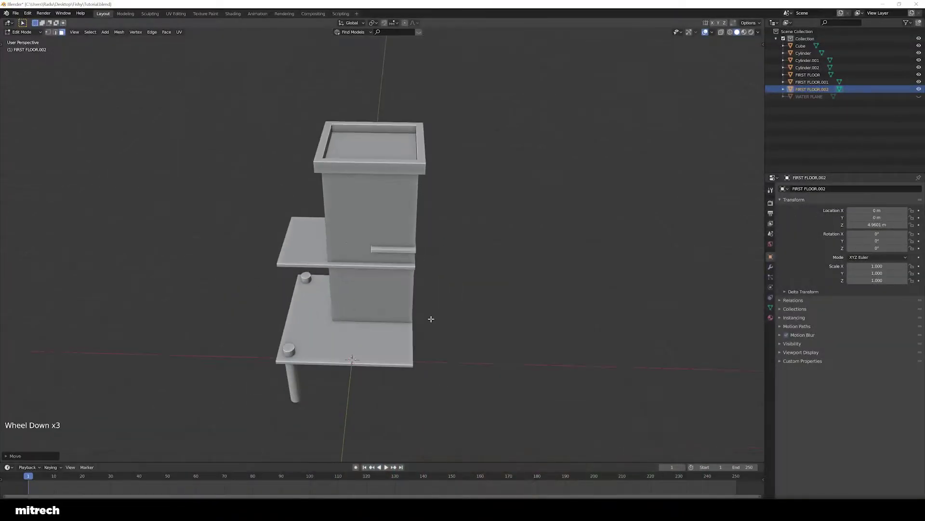
{"action": "key", "text": "KP_1"}
{"action": "scroll", "coordinate": [415, 284], "scroll_direction": "up", "scroll_amount": 3}
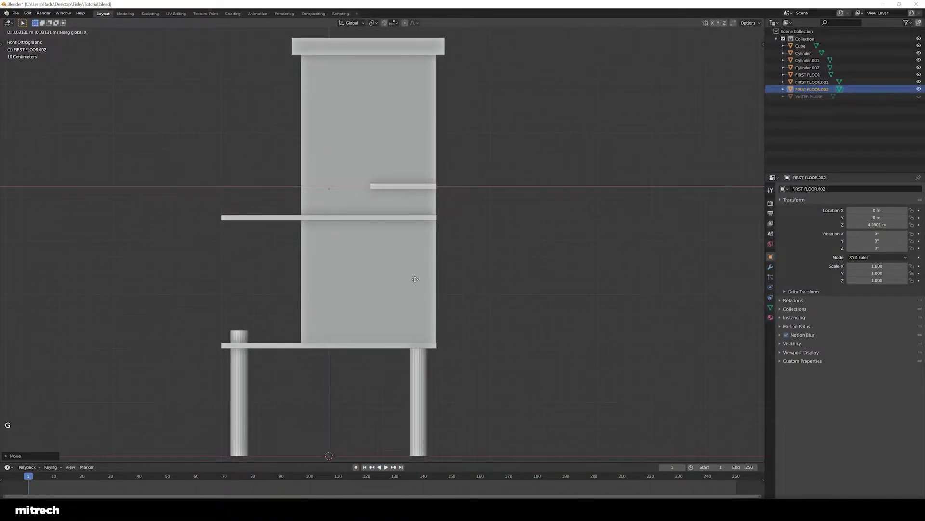
{"action": "left_click", "coordinate": [415, 279]}
- Extend the narrow platform outward from the tower by moving its outer side face about 1.87 m along negative Y
{"action": "key", "text": "Tab"}
{"action": "middle_click_drag", "start_coordinate": [416, 275], "coordinate": [449, 241]}
{"action": "right_click", "coordinate": [505, 268]}
{"action": "scroll", "coordinate": [504, 268], "scroll_direction": "down", "scroll_amount": 3}
{"action": "key", "text": "KP_7"}
{"action": "key", "text": "g"}
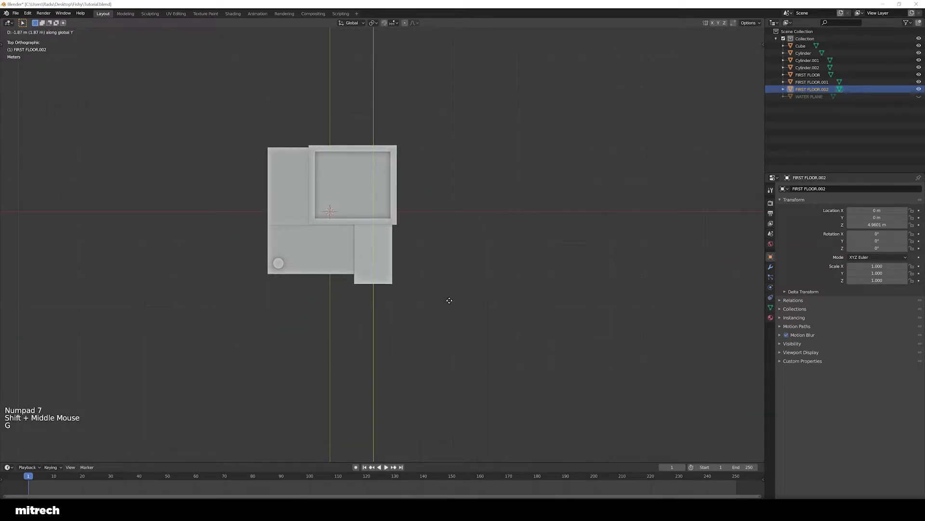
{"action": "left_click", "coordinate": [449, 300]}
{"action": "middle_click_drag", "start_coordinate": [449, 300], "coordinate": [419, 270]}
{"action": "scroll", "coordinate": [424, 264], "scroll_direction": "up", "scroll_amount": 5}
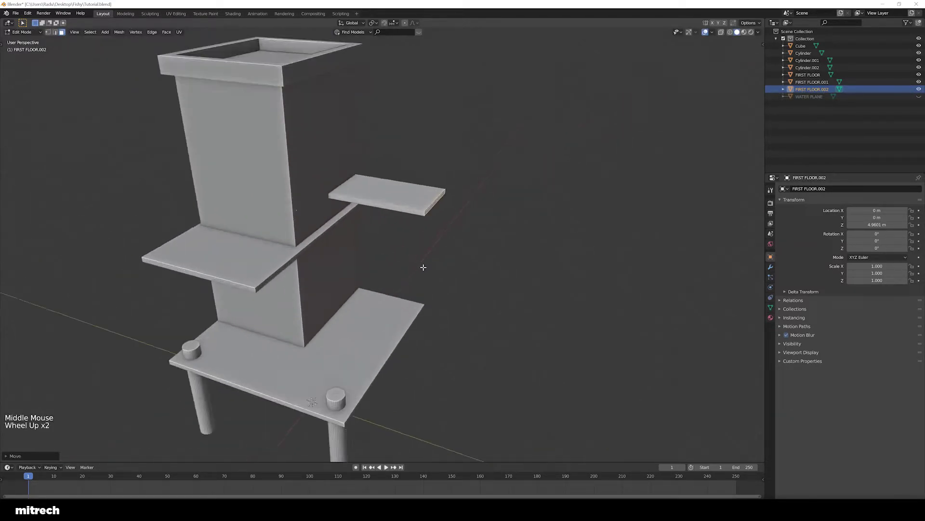
- Leave Edit Mode and apply the side extension's object transform
{"action": "middle_click_drag", "start_coordinate": [379, 201], "coordinate": [396, 192]}
{"action": "key", "text": "Tab"}
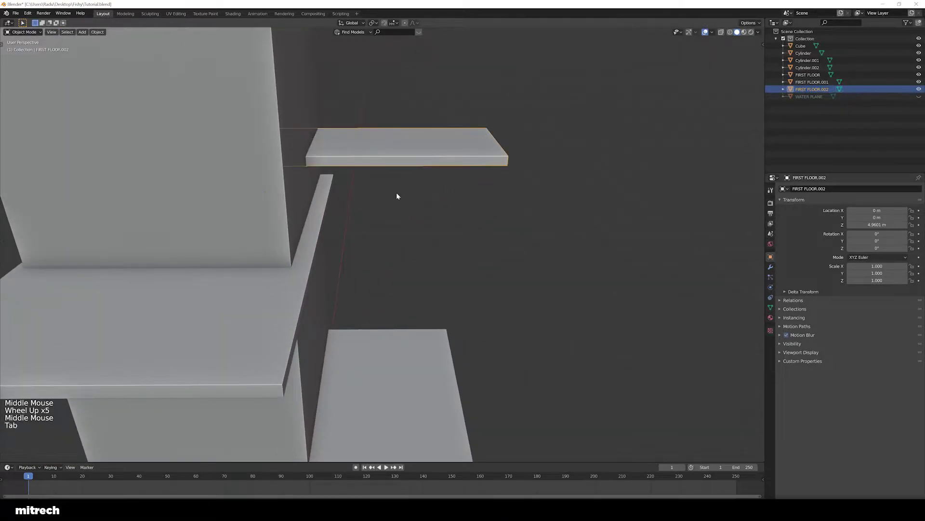
{"action": "key", "text": "ctrl+a"}
{"action": "left_click", "coordinate": [396, 193]}
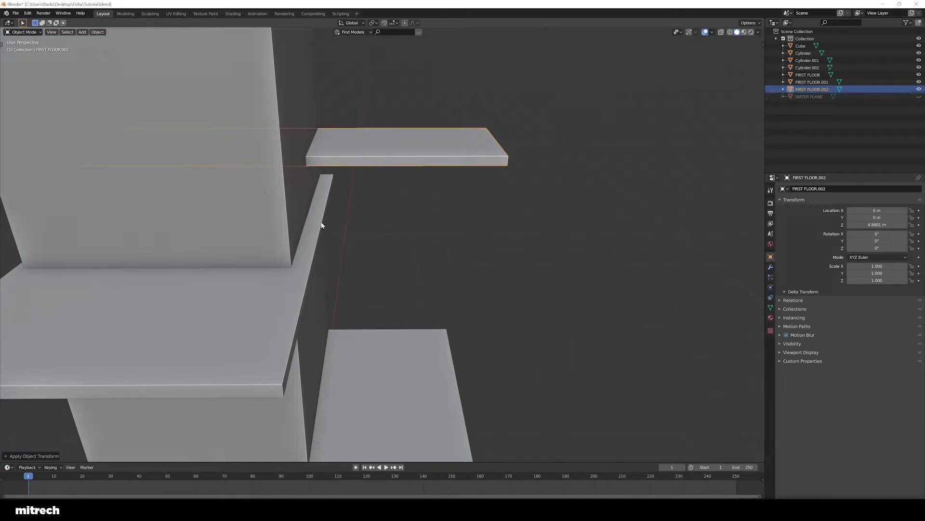
{"action": "middle_click_drag", "start_coordinate": [353, 219], "coordinate": [370, 256]}
{"action": "right_click", "coordinate": [320, 152]}
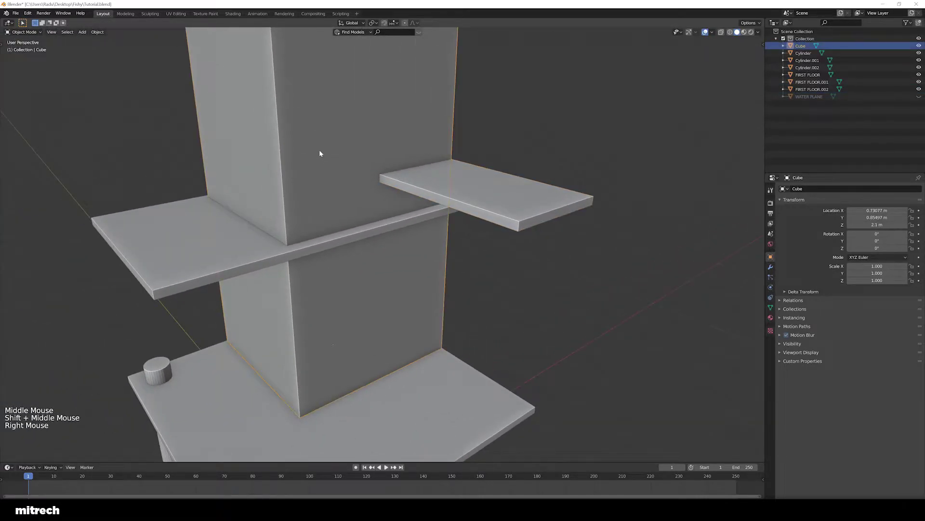
{"action": "right_click", "coordinate": [406, 224]}
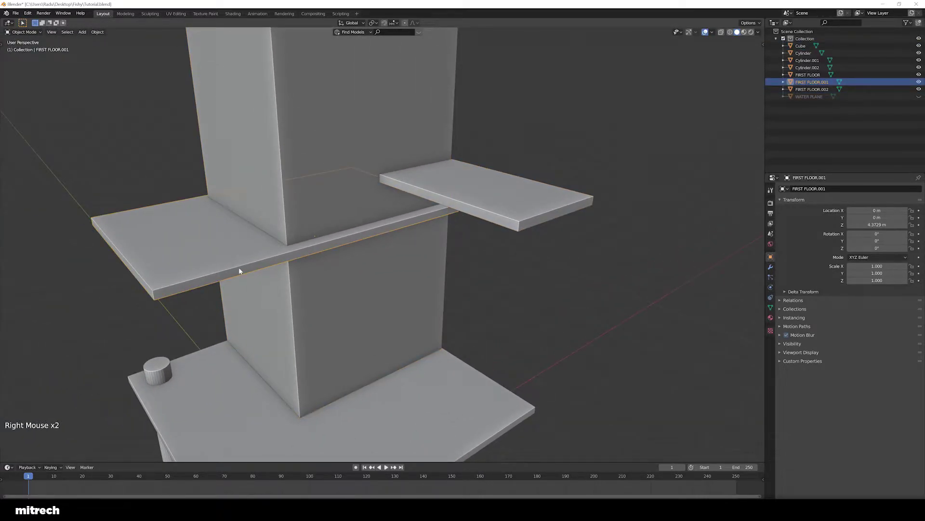
{"action": "right_click", "coordinate": [472, 213], "text": "shift"}
{"action": "key", "text": "g"}
{"action": "right_click", "coordinate": [440, 258]}
{"action": "key", "text": "a"}
- Copy the main upper platform's Z location of 4.3729 m to the side extension so both share one level
{"action": "right_click", "coordinate": [389, 223]}
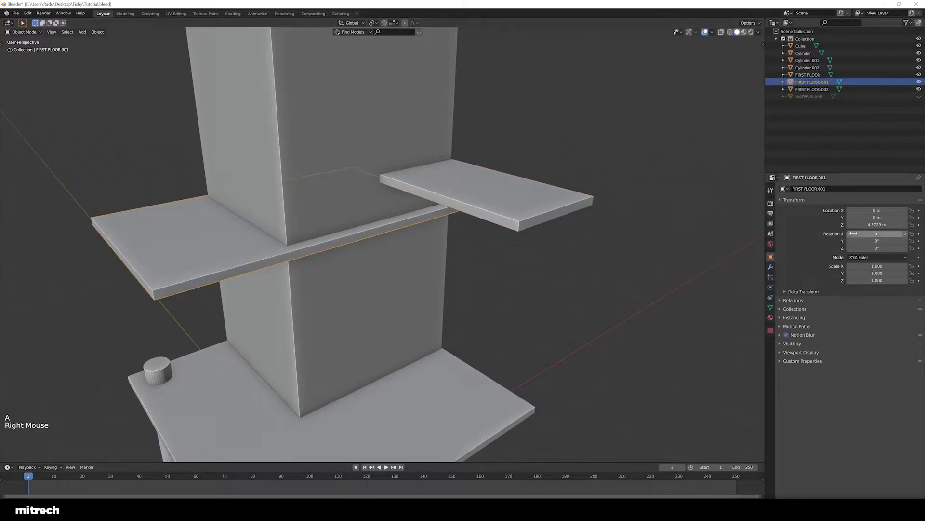
{"action": "right_click", "coordinate": [482, 193]}
{"action": "type", "text": "4.3729 m"}
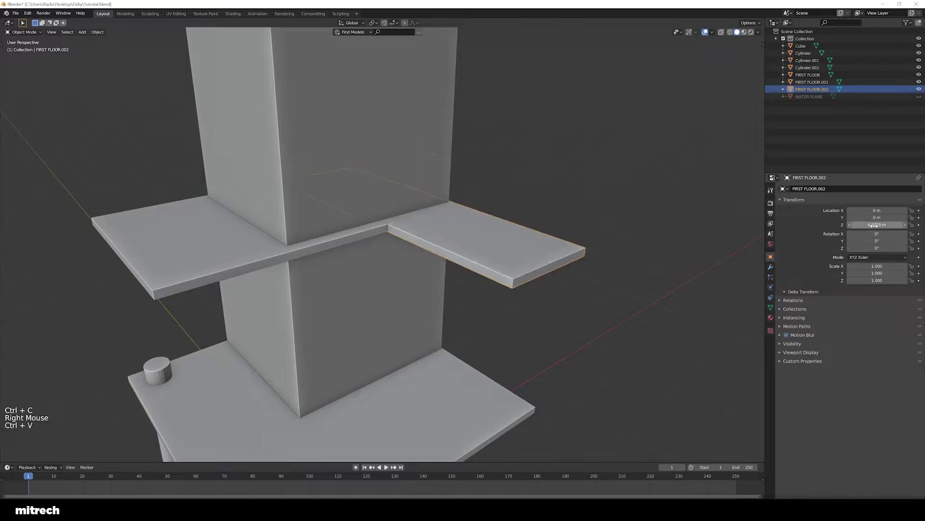
{"action": "middle_click_drag", "start_coordinate": [410, 280], "coordinate": [431, 287]}
- Hide the tower to expose the overlap between the two upper platforms
{"action": "key", "text": "a"}
{"action": "right_click", "coordinate": [293, 156]}
{"action": "right_click", "coordinate": [293, 157]}
{"action": "key", "text": "h"}
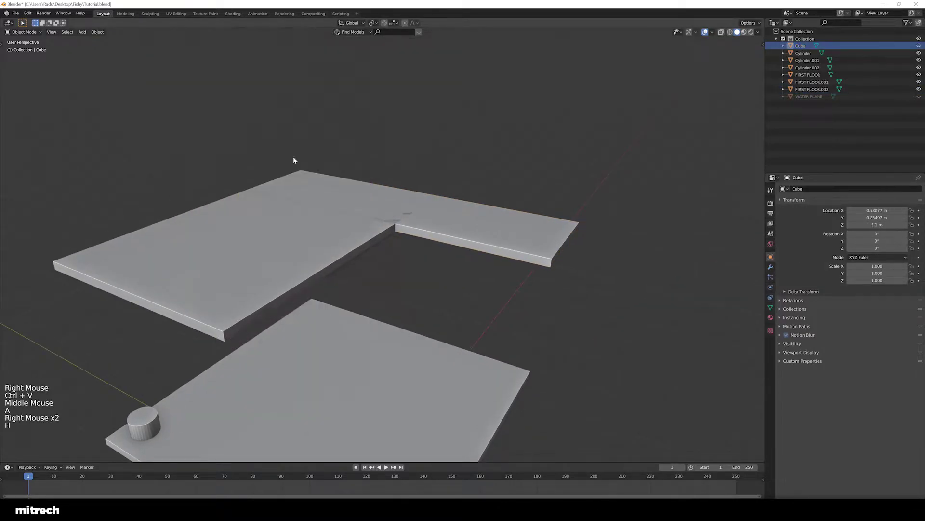
{"action": "middle_click_drag", "start_coordinate": [294, 156], "coordinate": [434, 301]}
{"action": "scroll", "coordinate": [465, 333], "scroll_direction": "up", "scroll_amount": 2}
- Move the main upper platform's overlapping end face about 1.231 m along negative X so it meets the side extension's edge
{"action": "right_click", "coordinate": [464, 332]}
{"action": "right_click", "coordinate": [364, 297]}
{"action": "key", "text": "Tab"}
{"action": "key", "text": "3"}
{"action": "right_click", "coordinate": [400, 305]}
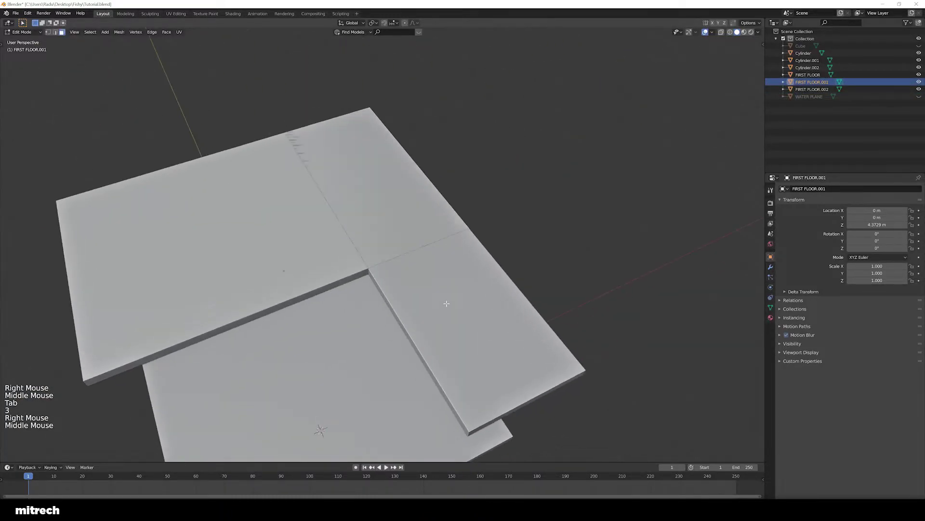
{"action": "key", "text": "g"}
{"action": "key", "text": "x"}
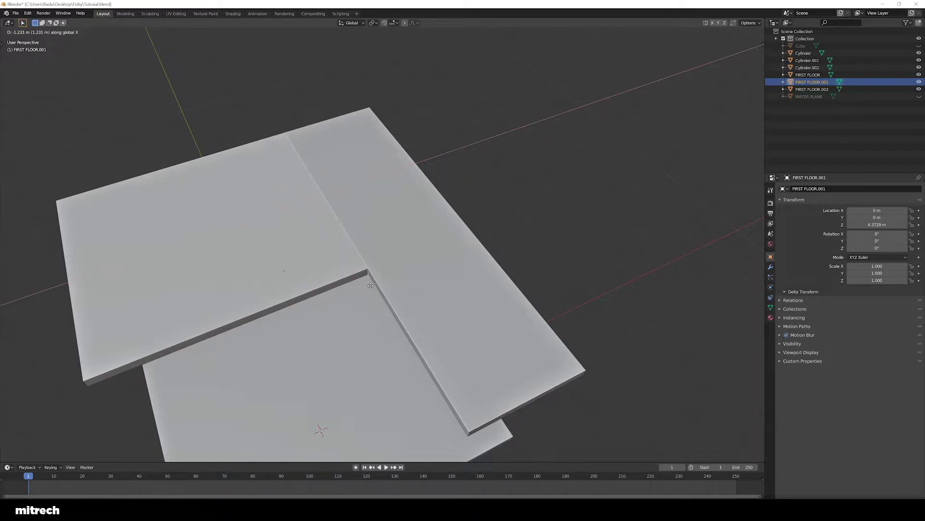
{"action": "left_click", "coordinate": [370, 285]}
- Leave Edit Mode, deselect everything and save the file
{"action": "key", "text": "Tab"}
{"action": "middle_click_drag", "start_coordinate": [370, 285], "coordinate": [391, 277]}
{"action": "scroll", "coordinate": [391, 276], "scroll_direction": "down", "scroll_amount": 2}
{"action": "key", "text": "a"}
{"action": "key", "text": "a"}
{"action": "key", "text": "a"}
{"action": "key", "text": "a"}
{"action": "key", "text": "a"}
{"action": "key", "text": "ctrl+s"}
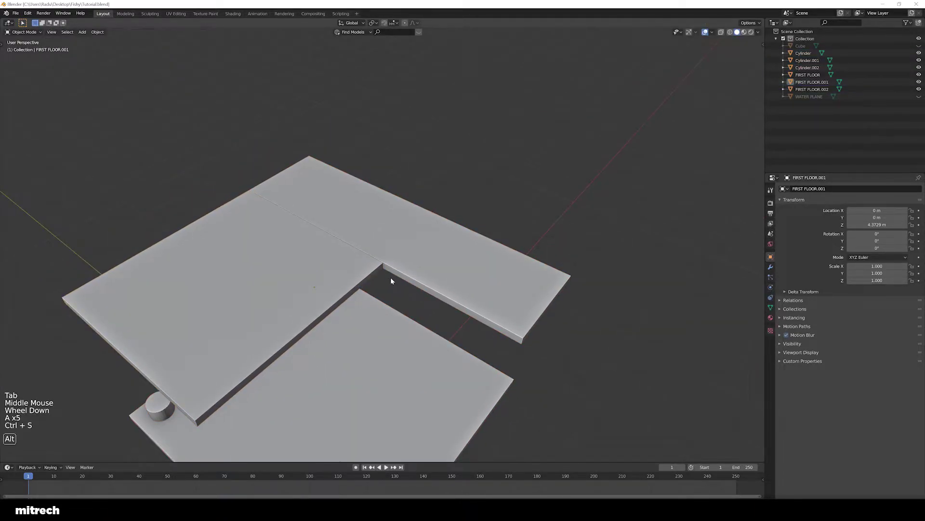
- Unhide the tower and water plane, deselect all objects and save the file
{"action": "key", "text": "alt+h"}
{"action": "scroll", "coordinate": [391, 281], "scroll_direction": "down", "scroll_amount": 4}
{"action": "key", "text": "a"}
{"action": "key", "text": "a"}
{"action": "key", "text": "a"}
{"action": "key", "text": "a"}
{"action": "key", "text": "ctrl+s"}
- Select all objects, apply their object transforms, clear the selection and save the file
{"action": "middle_click_drag", "start_coordinate": [413, 326], "coordinate": [393, 315]}
{"action": "right_click", "coordinate": [413, 279]}
{"action": "key", "text": "ctrl+a"}
{"action": "right_click", "coordinate": [419, 277]}
{"action": "key", "text": "a"}
{"action": "key", "text": "a"}
{"action": "key", "text": "a"}
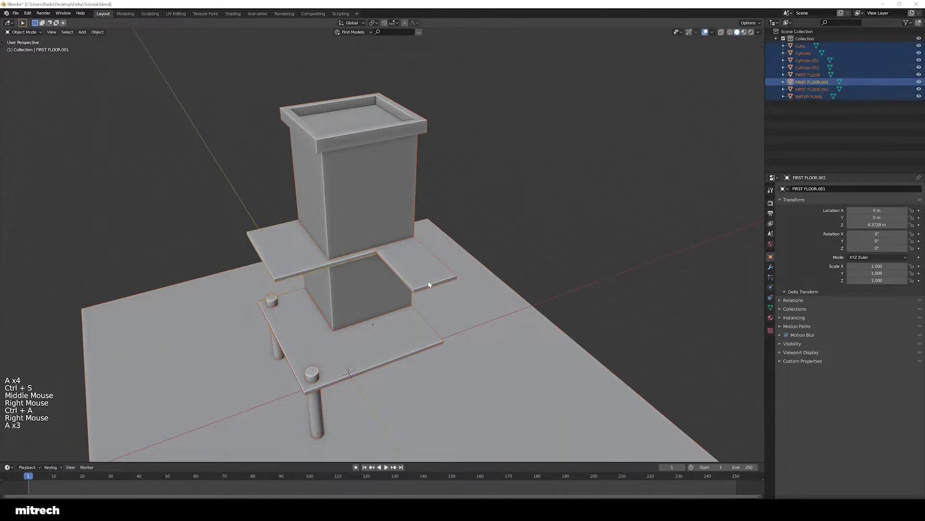
{"action": "key", "text": "ctrl+a"}
{"action": "scroll", "coordinate": [378, 316], "scroll_direction": "up", "scroll_amount": 2}
{"action": "key", "text": "a"}
{"action": "key", "text": "a"}
{"action": "key", "text": "a"}
{"action": "key", "text": "a"}
{"action": "key", "text": "a"}
{"action": "key", "text": "ctrl+s"}
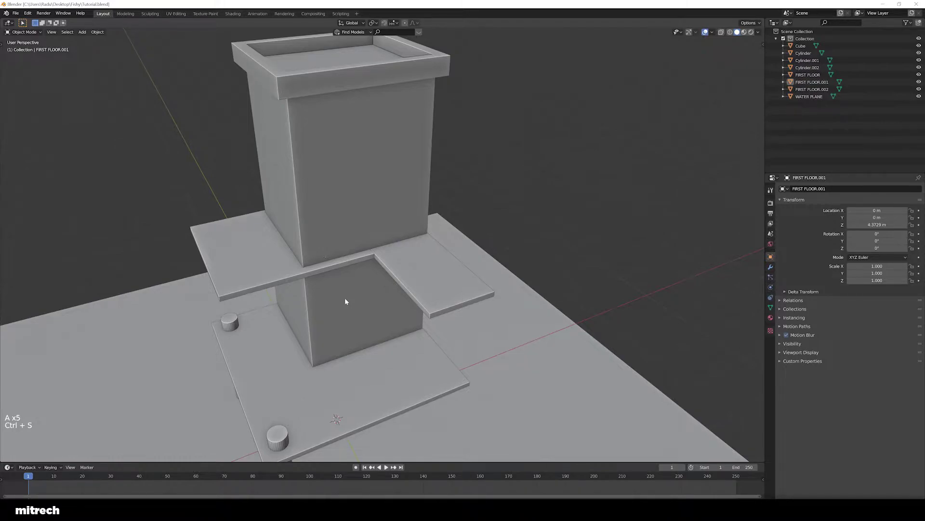
- Select both second-floor deck pieces and raise them together along Z to about 5.02 m in front view
{"action": "middle_click_drag", "start_coordinate": [345, 301], "coordinate": [388, 270]}
{"action": "right_click", "coordinate": [388, 270]}
{"action": "right_click", "coordinate": [525, 241], "text": "shift"}
{"action": "middle_click_drag", "start_coordinate": [525, 242], "coordinate": [433, 337]}
{"action": "scroll", "coordinate": [425, 348], "scroll_direction": "down", "scroll_amount": 1}
{"action": "scroll", "coordinate": [435, 336], "scroll_direction": "down", "scroll_amount": 1}
{"action": "key", "text": "KP_1"}
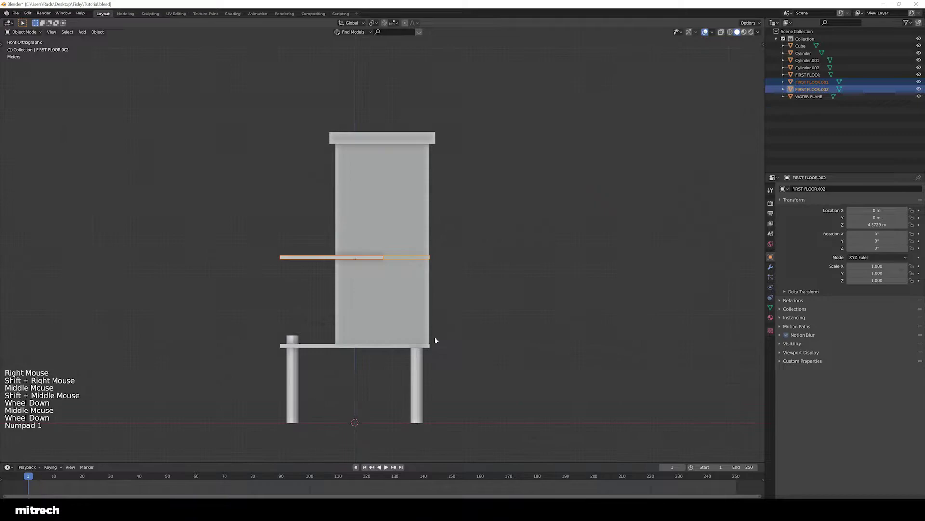
{"action": "key", "text": "g"}
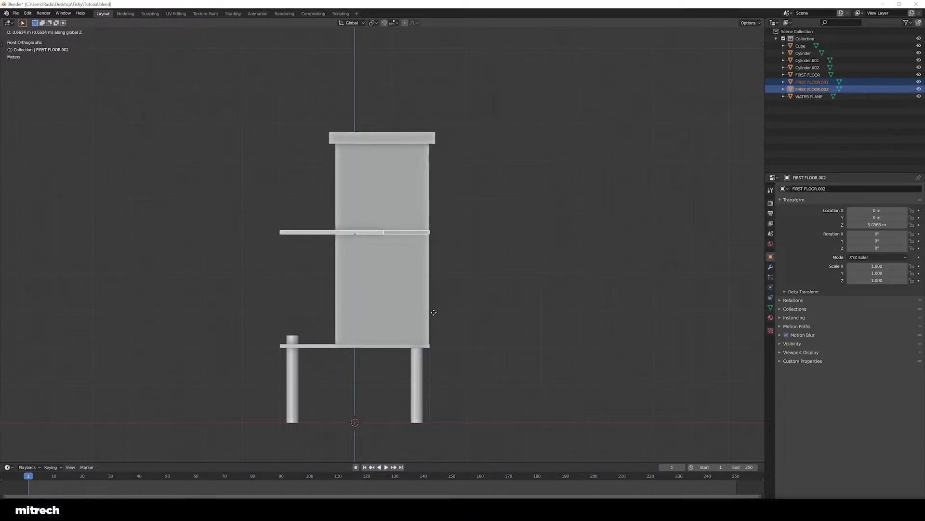
{"action": "left_click", "coordinate": [434, 313]}
- Lower both deck pieces slightly to a Z location of about 5.0006 m, then deselect them
{"action": "scroll", "coordinate": [161, 245], "scroll_direction": "up", "scroll_amount": 4}
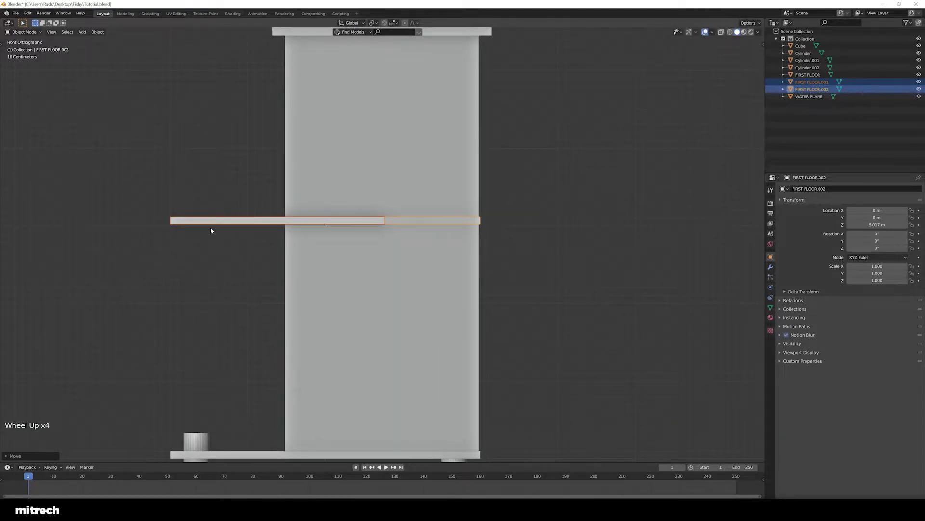
{"action": "middle_click_drag", "start_coordinate": [210, 230], "coordinate": [287, 232], "text": "shift"}
{"action": "scroll", "coordinate": [429, 272], "scroll_direction": "up", "scroll_amount": 12}
{"action": "middle_click_drag", "start_coordinate": [506, 260], "coordinate": [396, 287], "text": "shift"}
{"action": "key", "text": "g"}
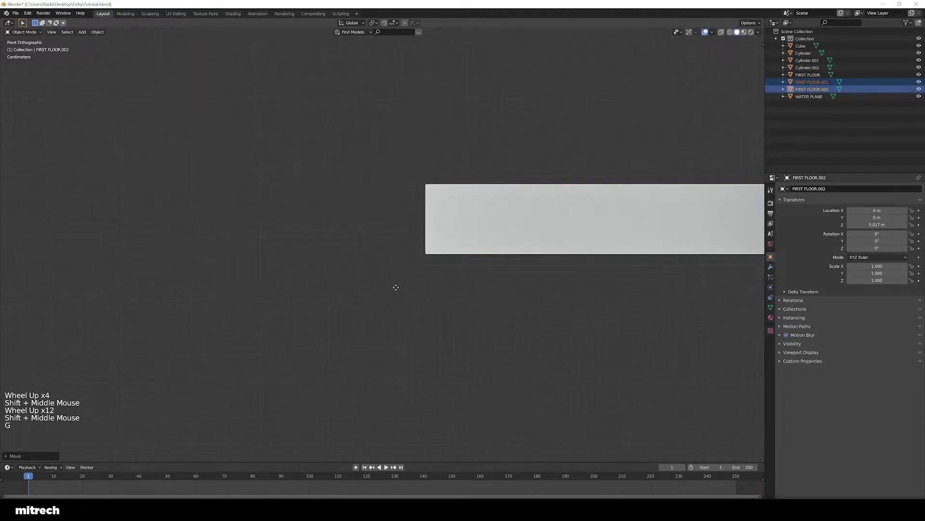
{"action": "left_click", "coordinate": [397, 297]}
{"action": "scroll", "coordinate": [400, 298], "scroll_direction": "down", "scroll_amount": 11}
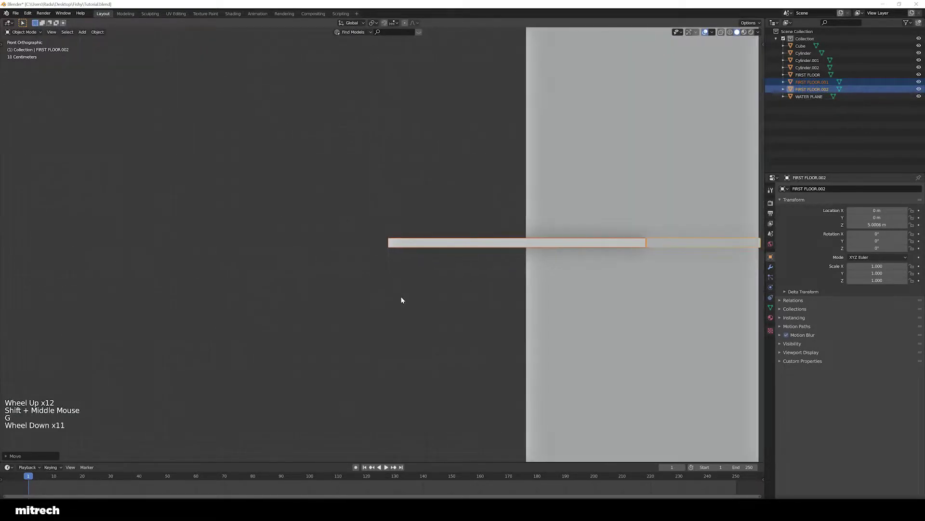
{"action": "scroll", "coordinate": [401, 300], "scroll_direction": "down", "scroll_amount": 6}
{"action": "mouse_move", "coordinate": [403, 300]}
{"action": "middle_mouse_down"}
{"action": "mouse_move", "coordinate": [381, 322]}
{"action": "mouse_move", "coordinate": [403, 311]}
{"action": "middle_mouse_up"}
{"action": "scroll", "coordinate": [403, 311], "scroll_direction": "up", "scroll_amount": 2}
{"action": "key", "text": "a"}
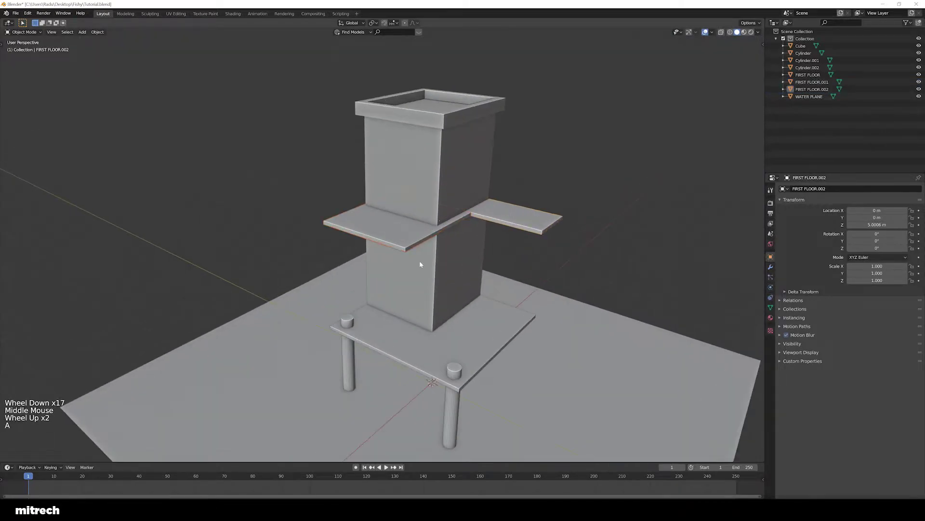
- Inspect the raised deck around the tower, clear the selection and save the file
{"action": "middle_click_drag", "start_coordinate": [420, 264], "coordinate": [476, 346]}
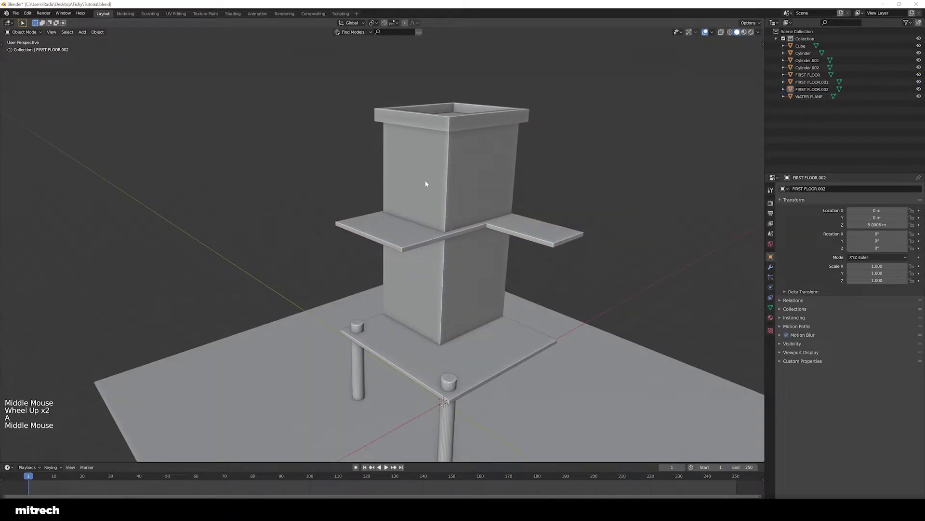
{"action": "middle_click_drag", "start_coordinate": [426, 183], "coordinate": [507, 291]}
{"action": "key", "text": "a"}
{"action": "key", "text": "a"}
{"action": "key", "text": "a"}
{"action": "middle_click_drag", "start_coordinate": [400, 268], "coordinate": [421, 286]}
{"action": "key", "text": "F15"}
{"action": "right_click", "coordinate": [463, 303]}
{"action": "key", "text": "a"}
{"action": "key", "text": "a"}
{"action": "key", "text": "a"}
{"action": "key", "text": "a"}
{"action": "key", "text": "a"}
{"action": "key", "text": "ctrl+s"}
{"action": "scroll", "coordinate": [421, 287], "scroll_direction": "down", "scroll_amount": 1}
{"action": "right_click", "coordinate": [363, 359]}
{"action": "middle_click_drag", "start_coordinate": [363, 359], "coordinate": [419, 320]}
{"action": "key", "text": "KP_7"}
{"action": "scroll", "coordinate": [473, 316], "scroll_direction": "up", "scroll_amount": 2}
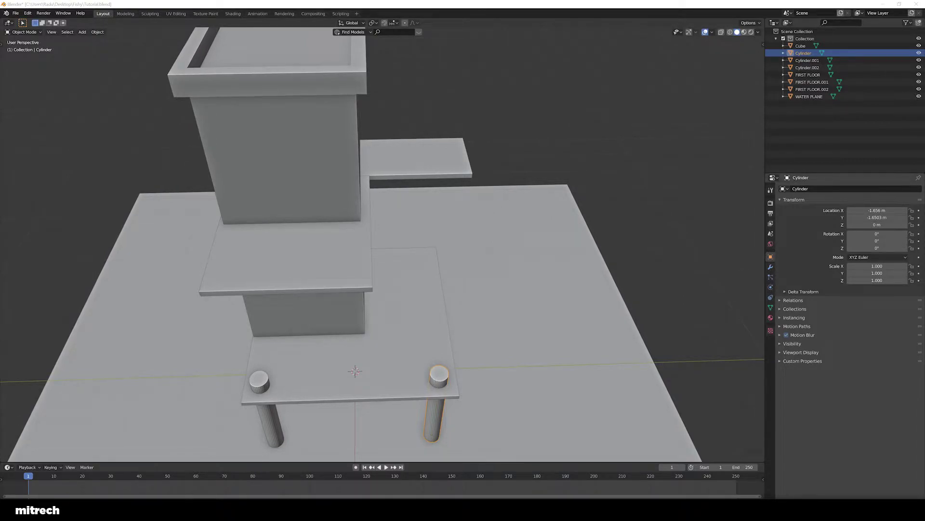
{"action": "middle_click_drag", "start_coordinate": [554, 190], "coordinate": [506, 201]}
- Move the outer end face of the second-floor deck piece FIRST FLOOR.002 along Y
{"action": "right_click", "coordinate": [462, 169]}
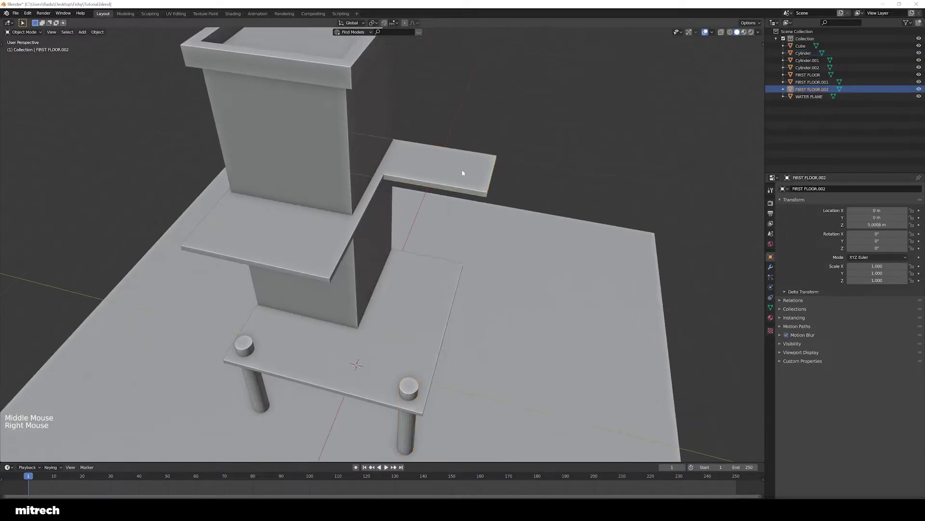
{"action": "key", "text": "Tab"}
{"action": "mouse_move", "coordinate": [462, 169]}
{"action": "middle_mouse_down"}
{"action": "mouse_move", "coordinate": [505, 189]}
{"action": "mouse_move", "coordinate": [438, 179]}
{"action": "mouse_move", "coordinate": [455, 170]}
{"action": "mouse_move", "coordinate": [511, 178]}
{"action": "mouse_move", "coordinate": [456, 180]}
{"action": "middle_mouse_up"}
{"action": "key", "text": "a"}
{"action": "right_click", "coordinate": [505, 195]}
{"action": "scroll", "coordinate": [454, 177], "scroll_direction": "down", "scroll_amount": 2}
{"action": "key", "text": "g"}
{"action": "key", "text": "y"}
{"action": "left_click", "coordinate": [462, 167]}
{"action": "key", "text": "Tab"}
- Apply the object transforms of FIRST FLOOR.002, clear the selection and save the file
{"action": "key", "text": "ctrl+a"}
{"action": "key", "text": "a"}
{"action": "key", "text": "a"}
{"action": "key", "text": "a"}
{"action": "key", "text": "a"}
{"action": "key", "text": "a"}
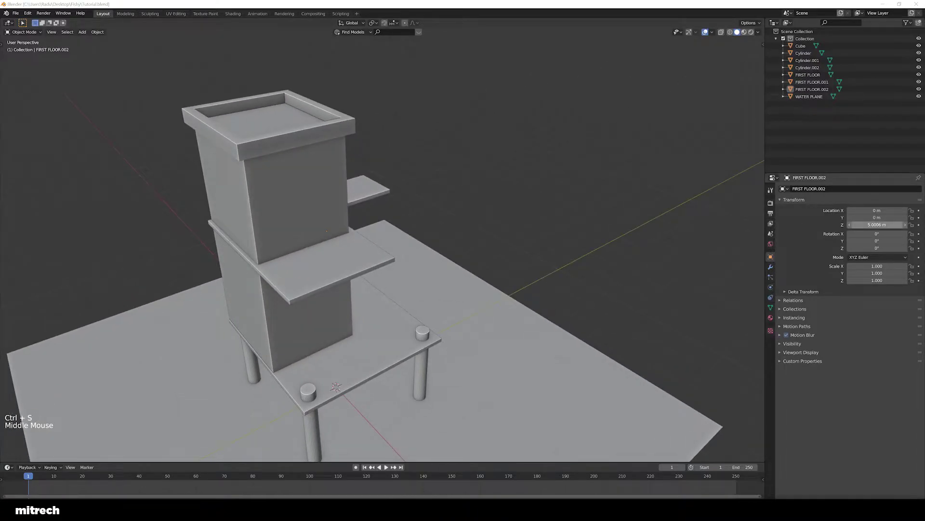
- Move the long outer side face of FIRST FLOOR.002 about 0.16 m along X
{"action": "middle_click_drag", "start_coordinate": [844, 175], "coordinate": [423, 252]}
{"action": "scroll", "coordinate": [423, 252], "scroll_direction": "up", "scroll_amount": 3}
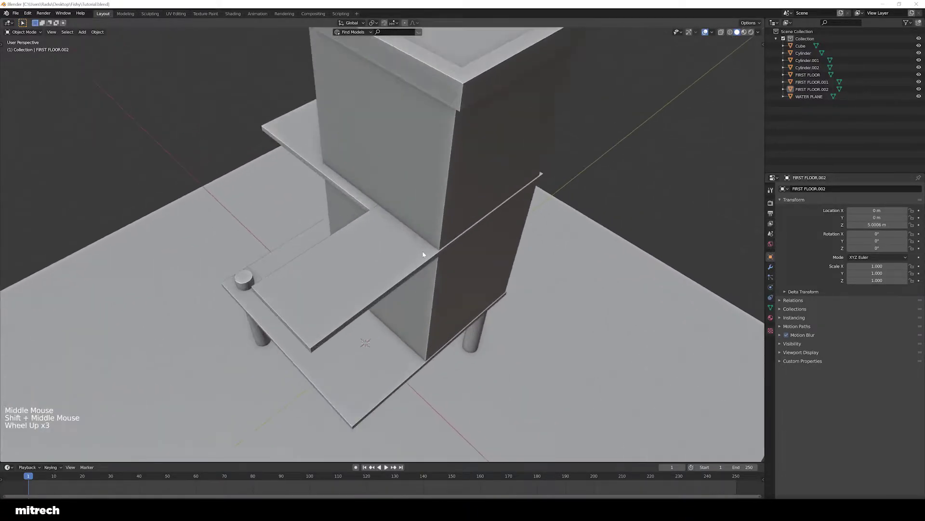
{"action": "right_click", "coordinate": [374, 261]}
{"action": "key", "text": "Tab"}
{"action": "key", "text": "3"}
{"action": "right_click", "coordinate": [405, 276]}
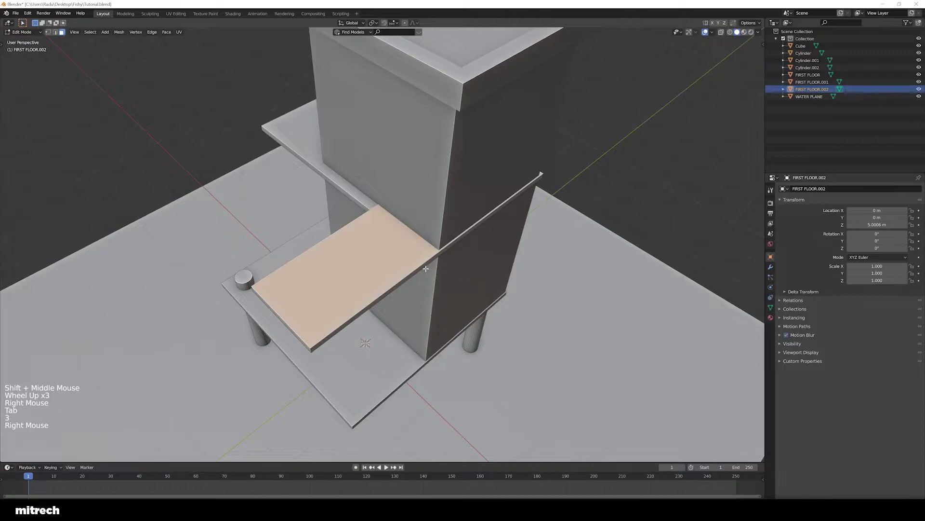
{"action": "key", "text": "a"}
{"action": "right_click", "coordinate": [471, 264]}
{"action": "mouse_move", "coordinate": [471, 265]}
{"action": "middle_mouse_down"}
{"action": "mouse_move", "coordinate": [458, 264]}
{"action": "mouse_move", "coordinate": [466, 262]}
{"action": "middle_mouse_up"}
{"action": "key", "text": "g"}
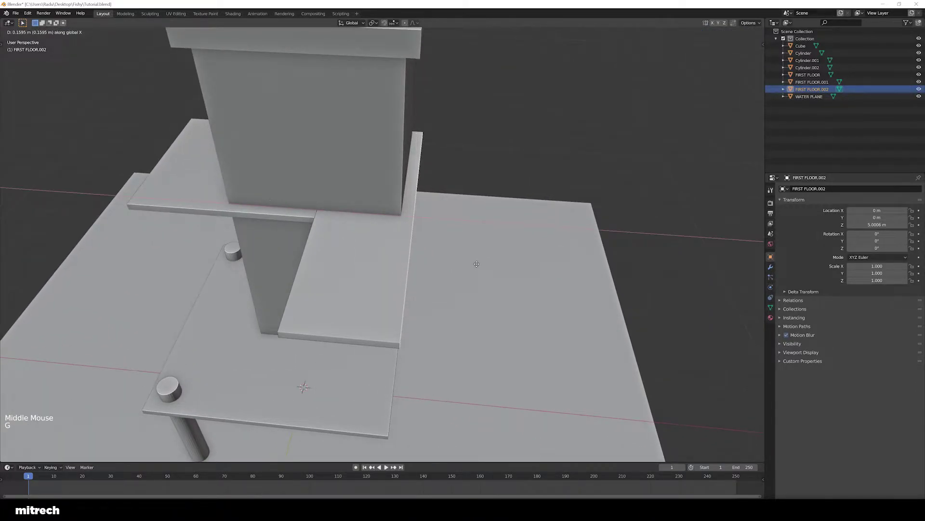
{"action": "left_click", "coordinate": [477, 264]}
{"action": "key", "text": "Tab"}
- Apply the reshaped FIRST FLOOR.002 deck piece's object transforms, deselect everything and save the file
{"action": "key", "text": "ctrl+a"}
{"action": "left_click", "coordinate": [463, 202]}
{"action": "middle_click_drag", "start_coordinate": [463, 202], "coordinate": [341, 223]}
{"action": "key", "text": "a"}
{"action": "right_click", "coordinate": [340, 218]}
{"action": "key", "text": "ctrl+a"}
{"action": "left_click", "coordinate": [341, 219]}
{"action": "key", "text": "a"}
{"action": "scroll", "coordinate": [341, 223], "scroll_direction": "down", "scroll_amount": 2}
{"action": "key", "text": "a"}
{"action": "key", "text": "a"}
{"action": "key", "text": "a"}
{"action": "key", "text": "ctrl+s"}
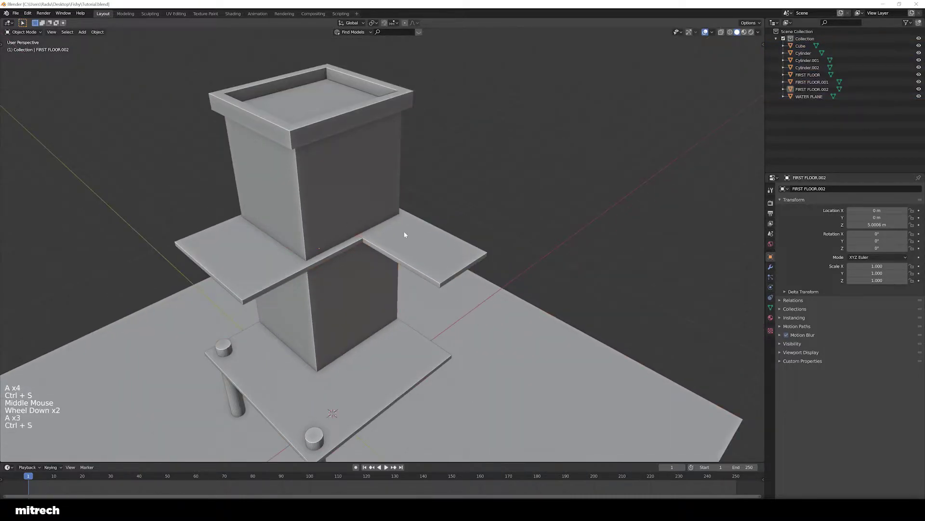
- Inspect the reshaped second-floor deck around the tower, clear the selection and save the file
{"action": "scroll", "coordinate": [413, 221], "scroll_direction": "down", "scroll_amount": 2}
{"action": "mouse_move", "coordinate": [405, 235]}
{"action": "middle_mouse_down"}
{"action": "mouse_move", "coordinate": [413, 221]}
{"action": "mouse_move", "coordinate": [427, 223]}
{"action": "mouse_move", "coordinate": [388, 236]}
{"action": "mouse_move", "coordinate": [417, 227]}
{"action": "middle_mouse_up"}
{"action": "right_click", "coordinate": [418, 227]}
{"action": "key", "text": "a"}
{"action": "key", "text": "a"}
{"action": "key", "text": "a"}
{"action": "key", "text": "a"}
{"action": "key", "text": "a"}
{"action": "key", "text": "ctrl+s"}
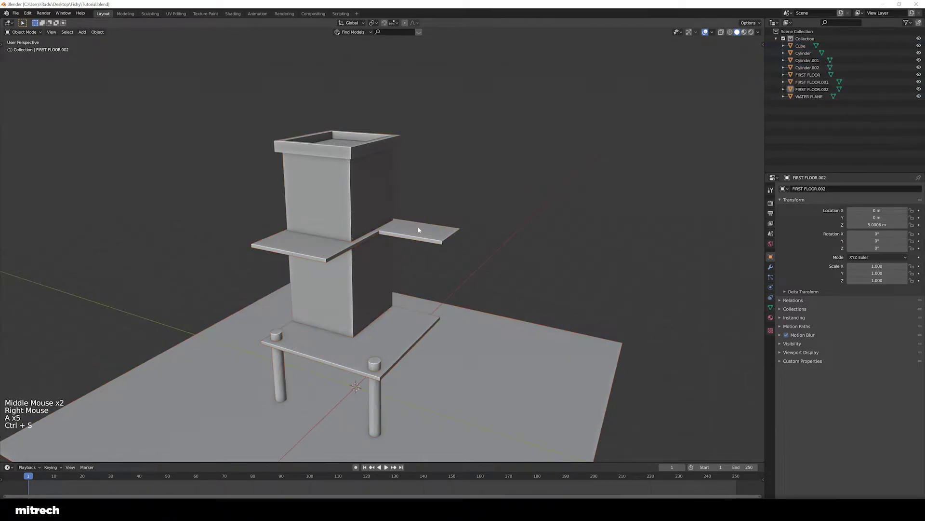
{"action": "scroll", "coordinate": [419, 229], "scroll_direction": "up", "scroll_amount": 1}
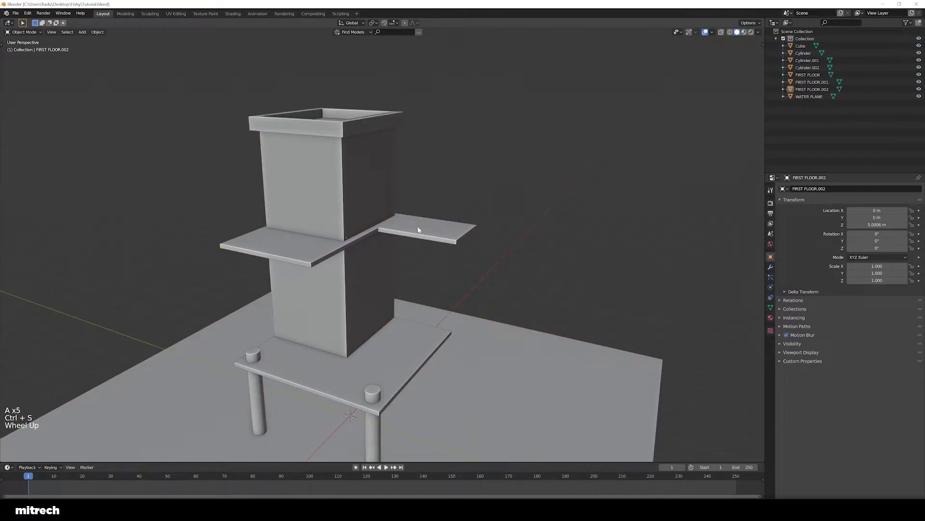
{"action": "mouse_move", "coordinate": [419, 229]}
{"action": "middle_mouse_down"}
{"action": "mouse_move", "coordinate": [465, 234]}
{"action": "mouse_move", "coordinate": [407, 234]}
{"action": "middle_mouse_up"}
{"action": "scroll", "coordinate": [407, 237], "scroll_direction": "up", "scroll_amount": 3}
{"action": "scroll", "coordinate": [407, 237], "scroll_direction": "down", "scroll_amount": 2}
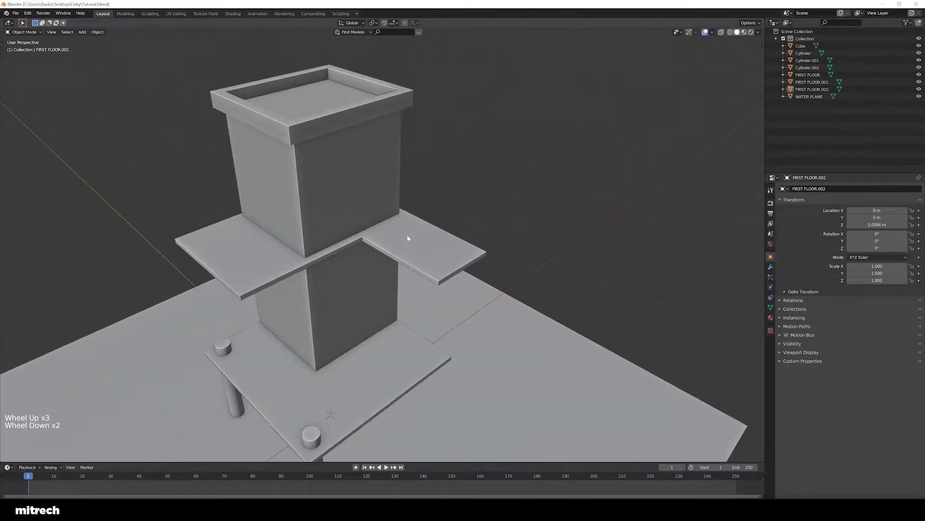
- Duplicate the front corner stilt about 3.1 m along X to the platform's empty corner, working in top wireframe view
{"action": "middle_click_drag", "start_coordinate": [468, 204], "coordinate": [497, 284]}
{"action": "mouse_move", "coordinate": [496, 284]}
{"action": "middle_mouse_down", "text": "shift"}
{"action": "mouse_move", "coordinate": [455, 285]}
{"action": "mouse_move", "coordinate": [472, 306]}
{"action": "mouse_move", "coordinate": [483, 302]}
{"action": "mouse_move", "coordinate": [444, 314]}
{"action": "mouse_move", "coordinate": [345, 295]}
{"action": "middle_mouse_up", "text": "shift"}
{"action": "right_click", "coordinate": [375, 347]}
{"action": "key", "text": "KP_7"}
{"action": "key", "text": "z"}
{"action": "key", "text": "shift+d"}
{"action": "key", "text": "x"}
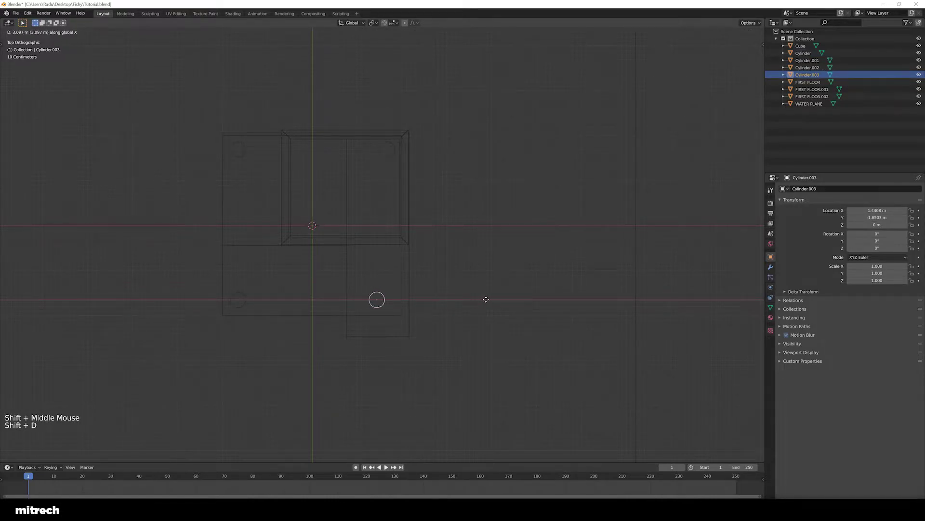
{"action": "key", "text": "Escape"}
{"action": "right_click", "coordinate": [397, 337]}
{"action": "right_click", "coordinate": [384, 305]}
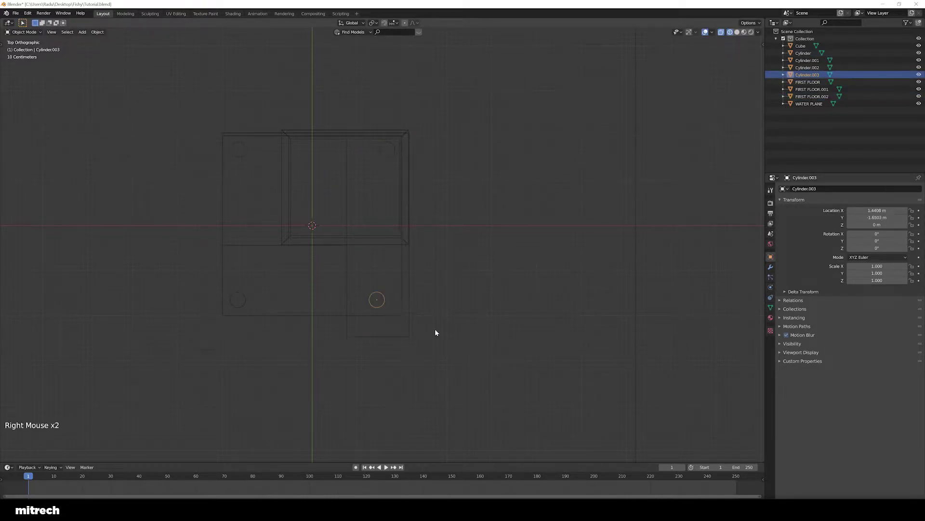
- Nudge the new stilt to an X location of about 1.472 m, apply its transforms and return to solid shading
{"action": "scroll", "coordinate": [436, 333], "scroll_direction": "up", "scroll_amount": 1}
{"action": "key", "text": "g"}
{"action": "key", "text": "Escape"}
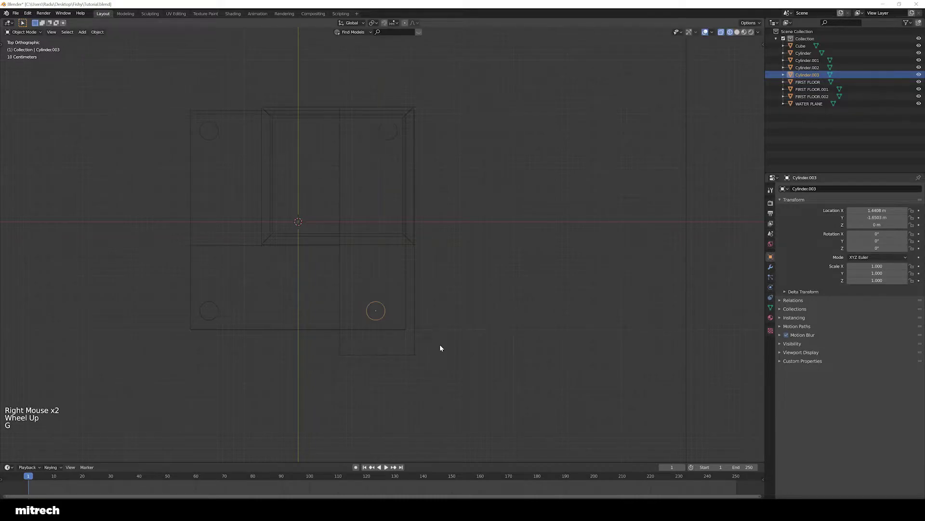
{"action": "key", "text": "g"}
{"action": "left_click", "coordinate": [442, 345]}
{"action": "key", "text": "ctrl+a"}
{"action": "left_click", "coordinate": [441, 345]}
{"action": "mouse_move", "coordinate": [442, 345]}
{"action": "middle_mouse_down"}
{"action": "mouse_move", "coordinate": [409, 332]}
{"action": "mouse_move", "coordinate": [420, 325]}
{"action": "middle_mouse_up"}
{"action": "key", "text": "z"}
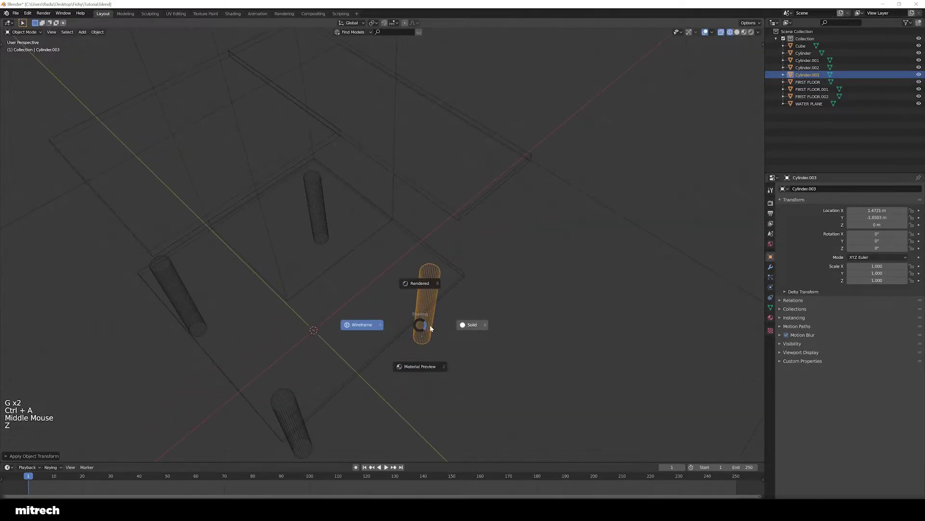
{"action": "left_click", "coordinate": [430, 328]}
- Scale the new stilt by about 2.69 along Z so it rises through the second-floor deck, and apply its scale
{"action": "mouse_move", "coordinate": [496, 333]}
{"action": "middle_mouse_down"}
{"action": "mouse_move", "coordinate": [512, 290]}
{"action": "mouse_move", "coordinate": [465, 337]}
{"action": "mouse_move", "coordinate": [454, 334]}
{"action": "middle_mouse_up"}
{"action": "scroll", "coordinate": [466, 321], "scroll_direction": "down", "scroll_amount": 1}
{"action": "scroll", "coordinate": [458, 311], "scroll_direction": "down", "scroll_amount": 1}
{"action": "scroll", "coordinate": [455, 340], "scroll_direction": "up", "scroll_amount": 2}
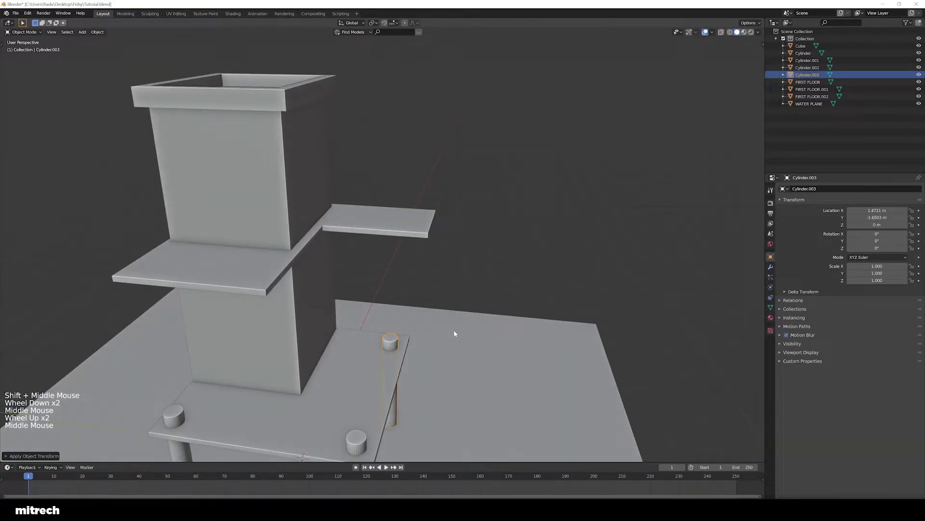
{"action": "key", "text": "s"}
{"action": "key", "text": "z"}
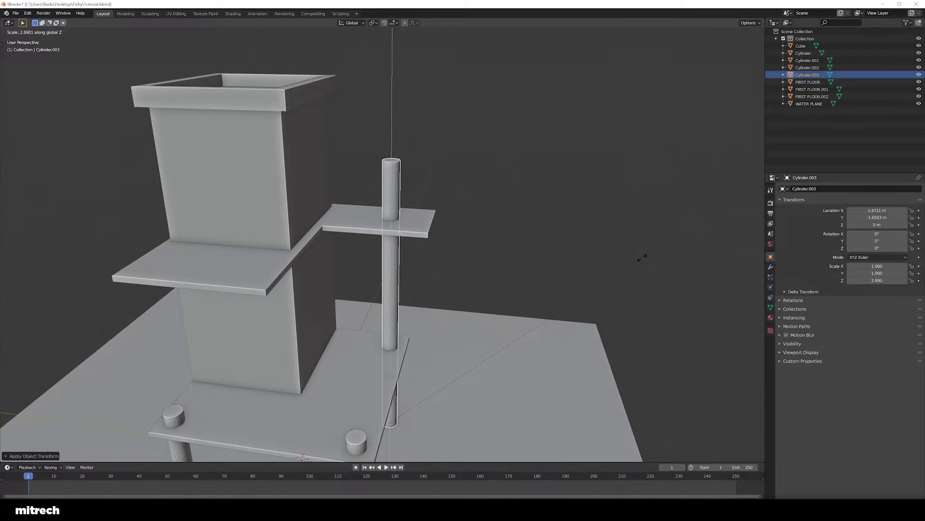
{"action": "left_click", "coordinate": [642, 256]}
{"action": "middle_click_drag", "start_coordinate": [642, 256], "coordinate": [501, 319]}
{"action": "key", "text": "ctrl+a"}
{"action": "left_click", "coordinate": [429, 269]}
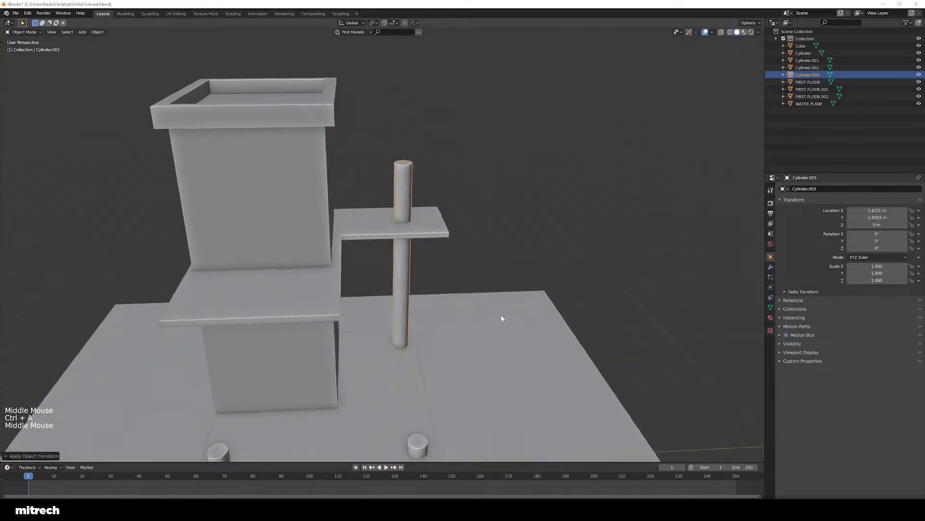
- Check the tall stilt against the platform and deck, clear the selection and save the file
{"action": "scroll", "coordinate": [502, 318], "scroll_direction": "down", "scroll_amount": 3}
{"action": "key", "text": "a"}
{"action": "right_click", "coordinate": [313, 332]}
{"action": "key", "text": "a"}
{"action": "key", "text": "a"}
{"action": "key", "text": "a"}
{"action": "key", "text": "a"}
{"action": "key", "text": "a"}
{"action": "key", "text": "ctrl+s"}
{"action": "middle_click_drag", "start_coordinate": [313, 333], "coordinate": [487, 289], "text": "shift"}
{"action": "scroll", "coordinate": [380, 305], "scroll_direction": "up", "scroll_amount": 3}
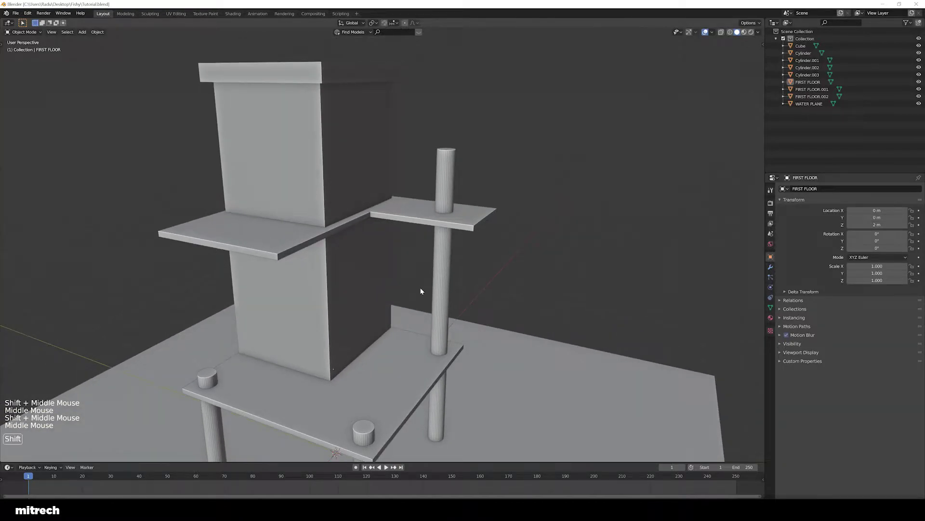
{"action": "middle_click_drag", "start_coordinate": [420, 291], "coordinate": [364, 351]}
{"action": "right_click", "coordinate": [424, 335]}
{"action": "key", "text": "a"}
{"action": "key", "text": "a"}
{"action": "key", "text": "a"}
{"action": "key", "text": "a"}
{"action": "key", "text": "a"}
{"action": "key", "text": "ctrl+s"}
- Shade each of the four cylindrical stilts smooth, one after another
{"action": "right_click", "coordinate": [361, 341]}
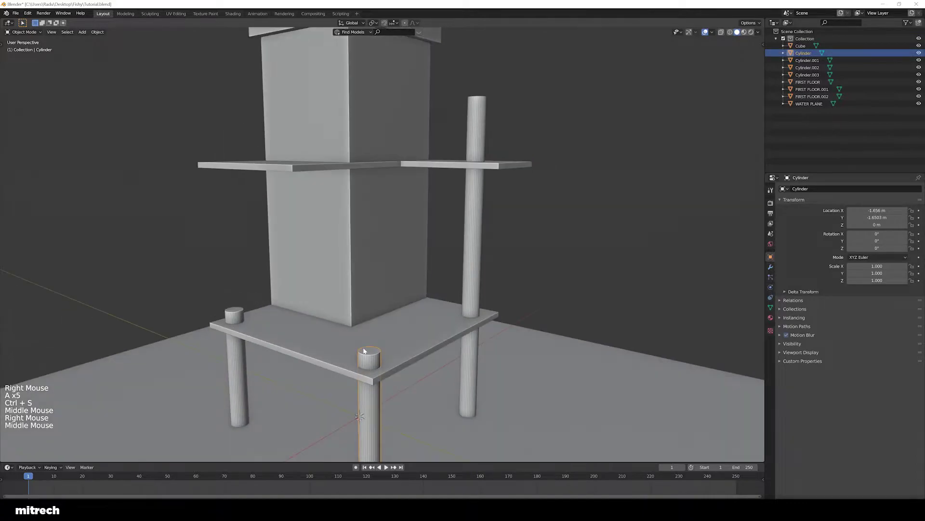
{"action": "key", "text": "w"}
{"action": "right_click", "coordinate": [236, 363]}
{"action": "right_click", "coordinate": [237, 363]}
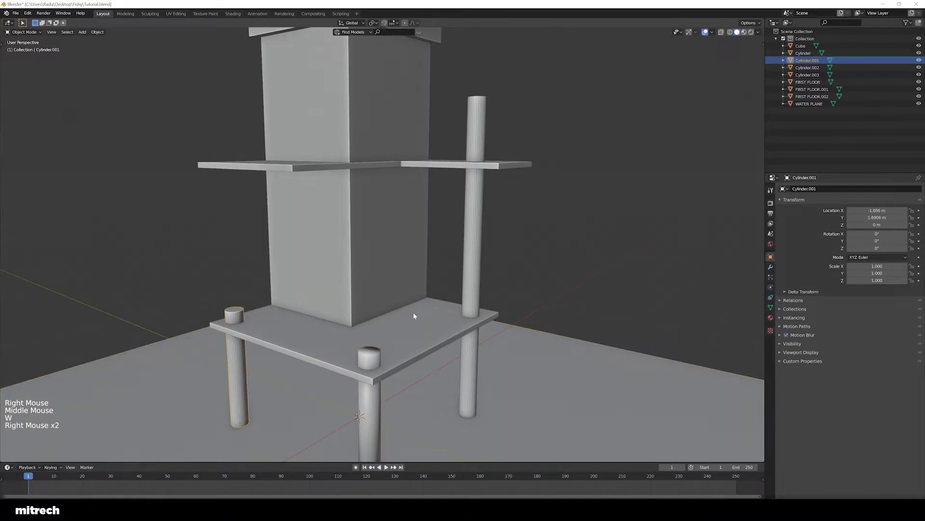
{"action": "key", "text": "w"}
{"action": "right_click", "coordinate": [475, 260]}
{"action": "key", "text": "w"}
{"action": "middle_click_drag", "start_coordinate": [434, 280], "coordinate": [339, 332]}
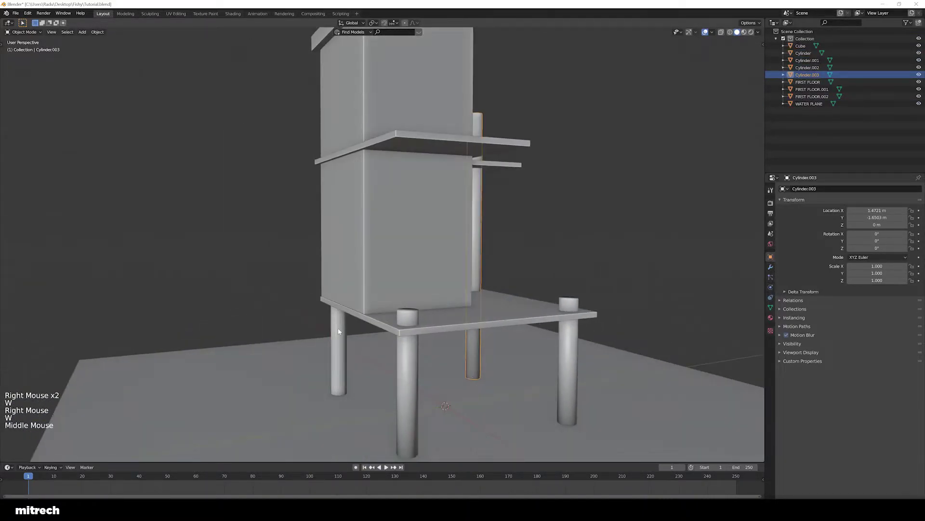
{"action": "right_click", "coordinate": [339, 331]}
{"action": "key", "text": "w"}
{"action": "middle_click_drag", "start_coordinate": [405, 365], "coordinate": [455, 326]}
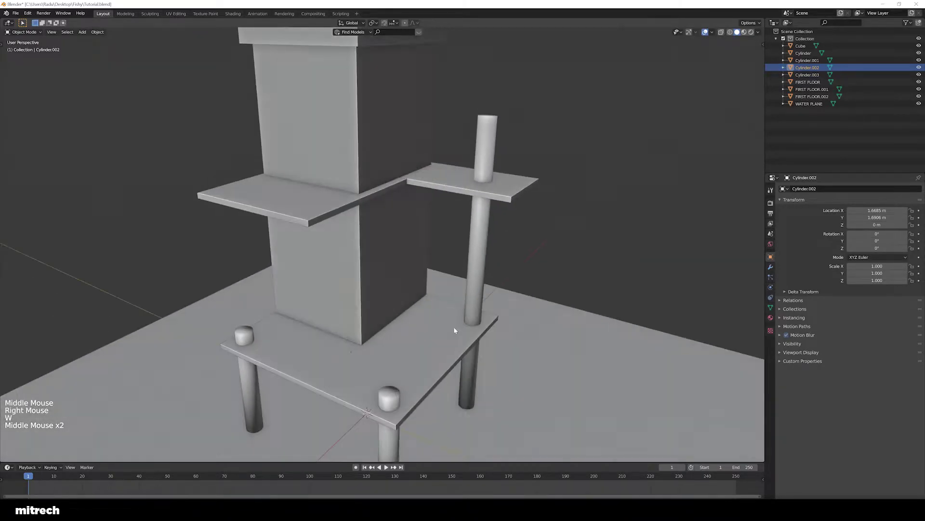
- Select all four stilts and enable Auto Smooth for them together, with a 30° angle
{"action": "scroll", "coordinate": [453, 327], "scroll_direction": "down", "scroll_amount": 2}
{"action": "middle_click_drag", "start_coordinate": [401, 363], "coordinate": [414, 337], "text": "shift"}
{"action": "right_click", "coordinate": [400, 328], "text": "shift"}
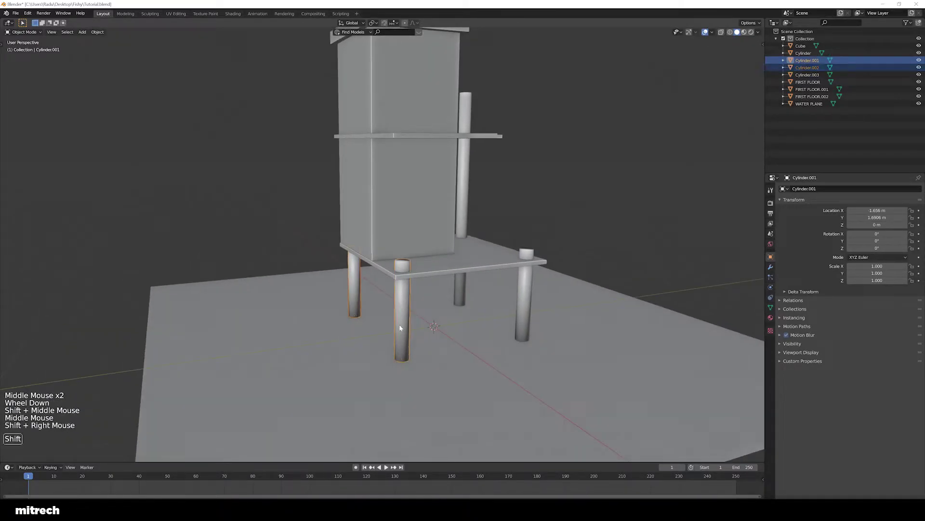
{"action": "right_click", "coordinate": [459, 299], "text": "shift"}
{"action": "right_click", "coordinate": [530, 310], "text": "shift"}
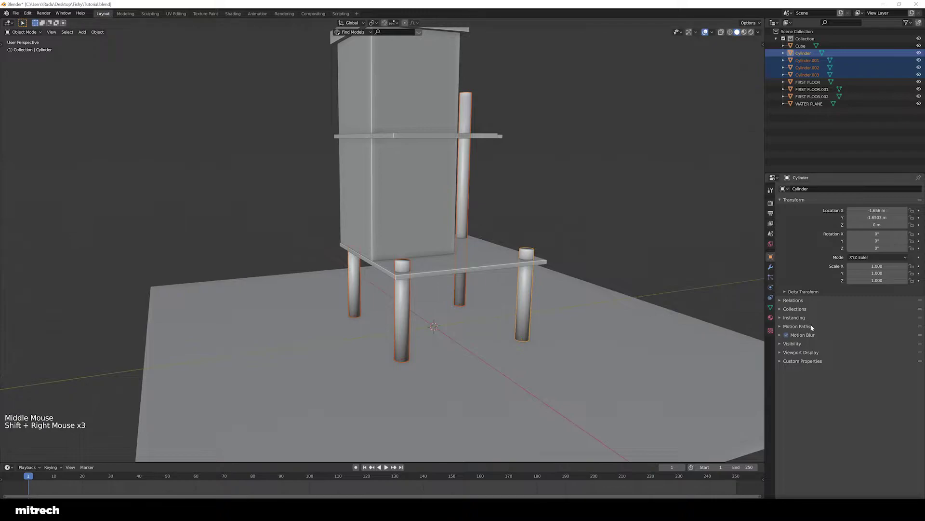
{"action": "left_click", "coordinate": [771, 308]}
{"action": "left_click", "coordinate": [793, 312]}
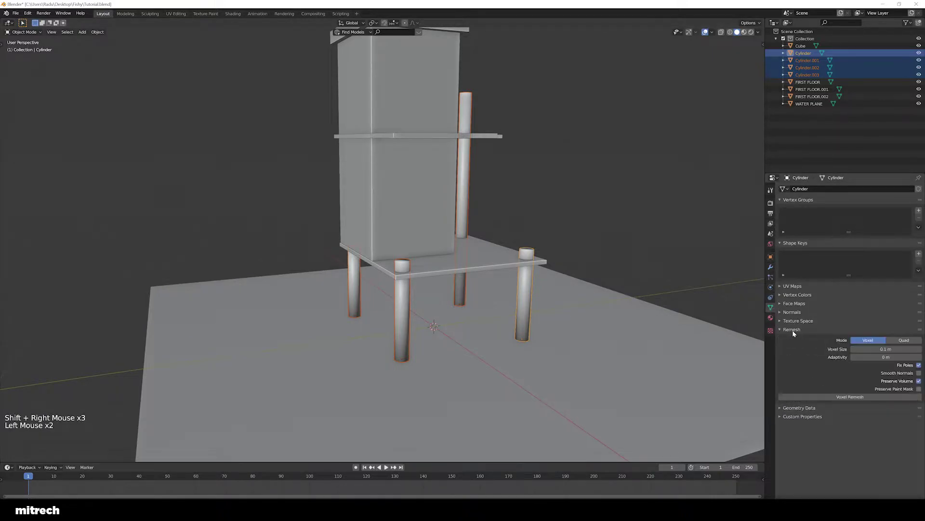
{"action": "left_click", "coordinate": [795, 312]}
{"action": "left_click", "coordinate": [794, 312]}
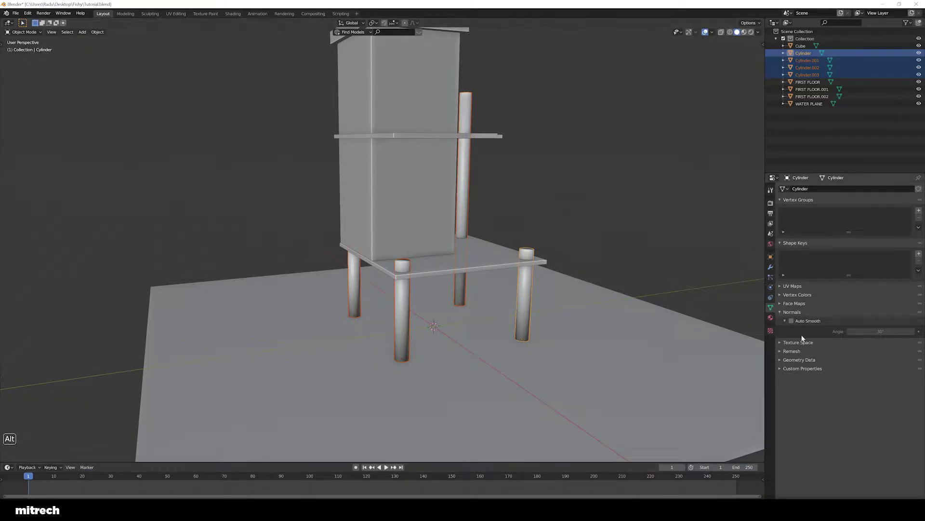
{"action": "left_click", "coordinate": [791, 320], "text": "alt"}
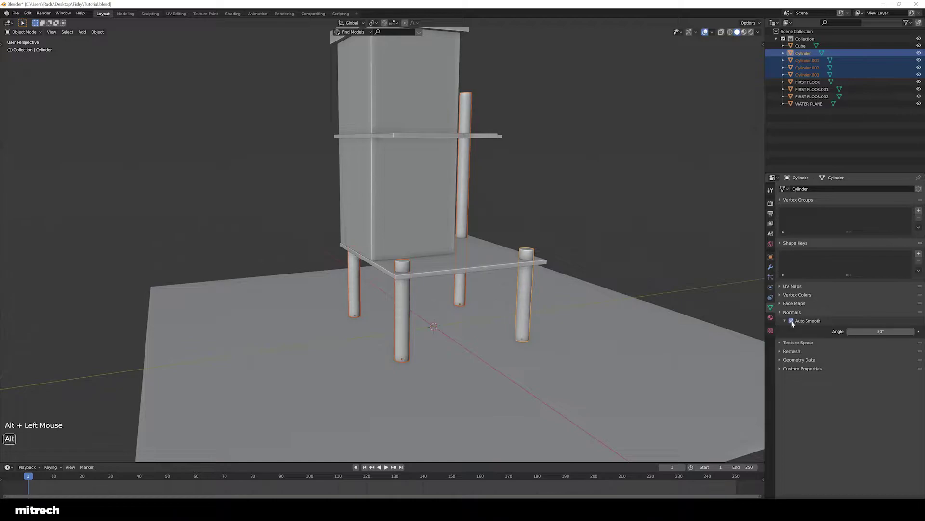
- Show the modifier properties for the first-floor platform, clear the selection and save the file
{"action": "middle_click_drag", "start_coordinate": [540, 313], "coordinate": [503, 322]}
{"action": "key", "text": "n"}
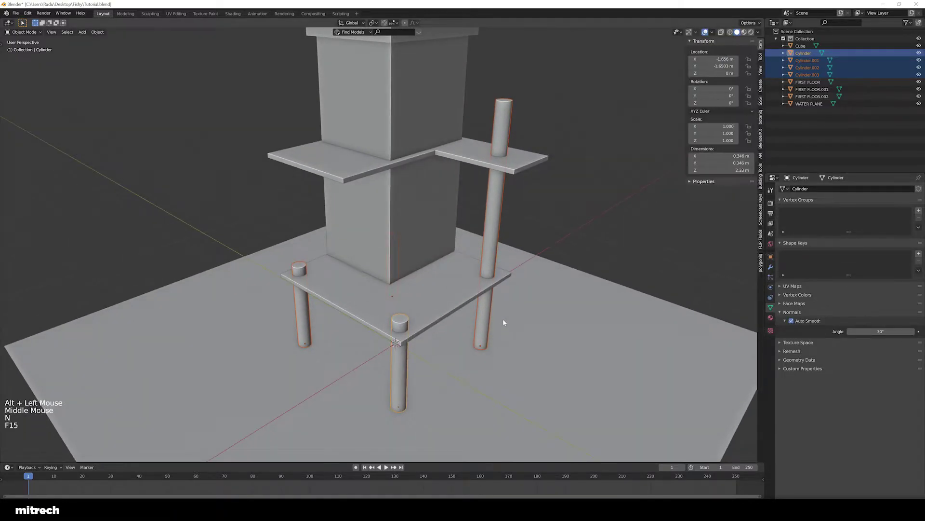
{"action": "key", "text": "F15"}
{"action": "key", "text": "n"}
{"action": "left_click", "coordinate": [770, 266]}
{"action": "right_click", "coordinate": [499, 284]}
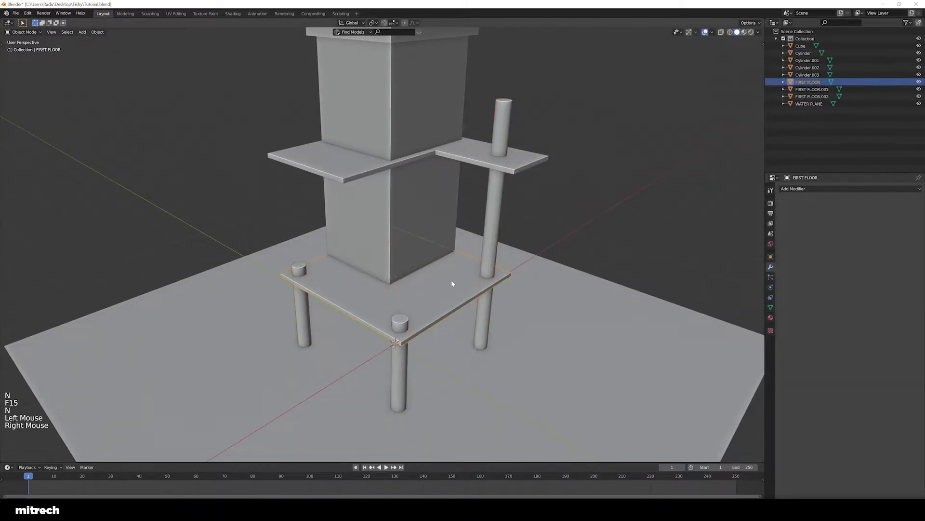
{"action": "key", "text": "a"}
{"action": "key", "text": "a"}
{"action": "key", "text": "a"}
{"action": "key", "text": "a"}
{"action": "key", "text": "a"}
{"action": "key", "text": "ctrl+s"}
{"action": "middle_click_drag", "start_coordinate": [453, 276], "coordinate": [473, 292], "text": "shift"}
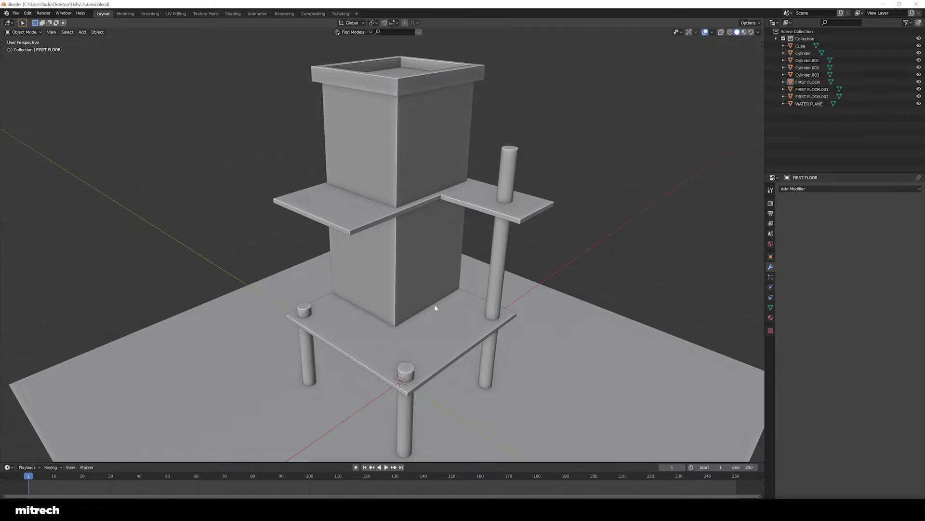
- Clear the selection and save the file
{"action": "middle_click_drag", "start_coordinate": [434, 304], "coordinate": [482, 270], "text": "shift"}
{"action": "key", "text": "a"}
{"action": "key", "text": "a"}
{"action": "key", "text": "a"}
{"action": "key", "text": "ctrl+s"}
- Examine the outer end of the second-floor deck and compare it with the ladder post in the reference illustration in Photos
{"action": "middle_click_drag", "start_coordinate": [482, 270], "coordinate": [493, 346], "text": "shift"}
{"action": "scroll", "coordinate": [547, 262], "scroll_direction": "up", "scroll_amount": 2}
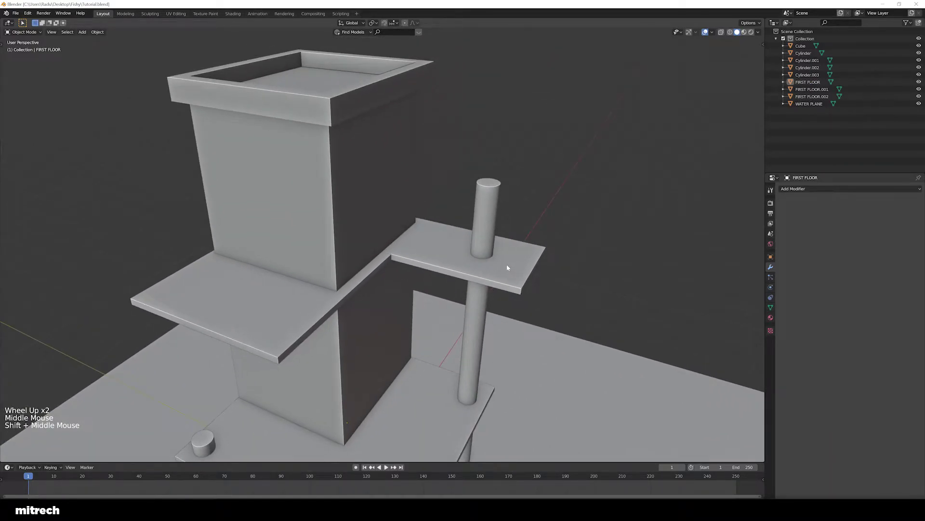
{"action": "middle_click_drag", "start_coordinate": [520, 249], "coordinate": [492, 293]}
{"action": "scroll", "coordinate": [496, 288], "scroll_direction": "up", "scroll_amount": 1}
{"action": "scroll", "coordinate": [442, 290], "scroll_direction": "down", "scroll_amount": 1}
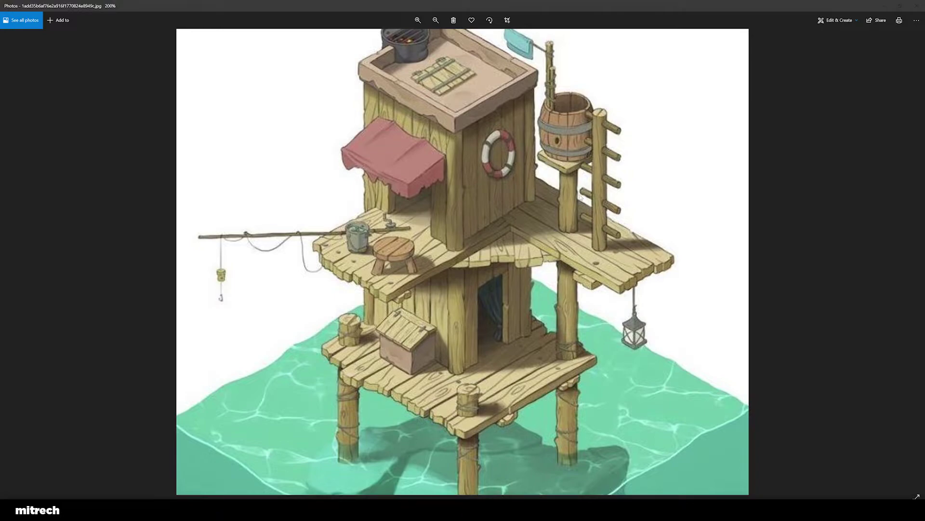
{"action": "left_click_drag", "start_coordinate": [577, 259], "coordinate": [576, 285]}
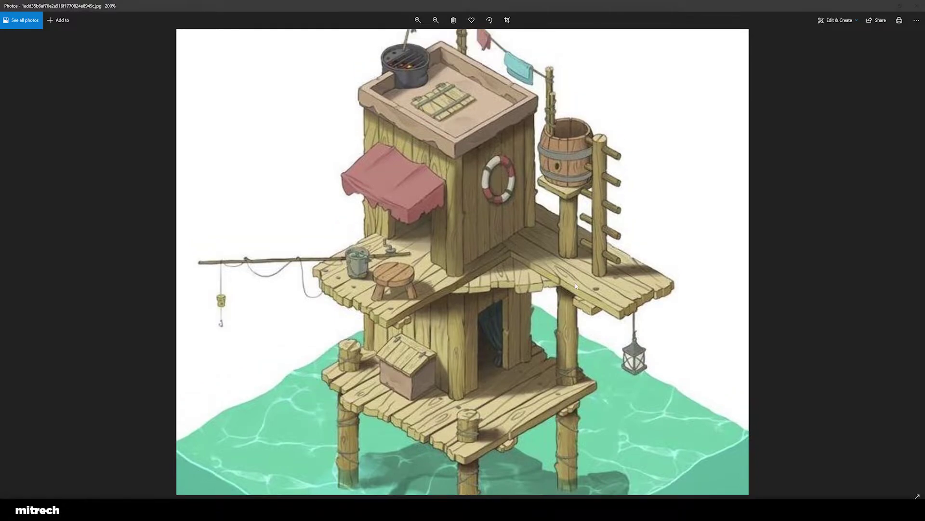
{"action": "left_click", "coordinate": [883, 4]}
- Duplicate the tall stilt, raise the copy about 5 m along Z onto the second-floor deck and shift it along Y towards the deck's outer end
{"action": "scroll", "coordinate": [458, 250], "scroll_direction": "down", "scroll_amount": 1}
{"action": "right_click", "coordinate": [413, 325]}
{"action": "middle_click_drag", "start_coordinate": [413, 324], "coordinate": [444, 323]}
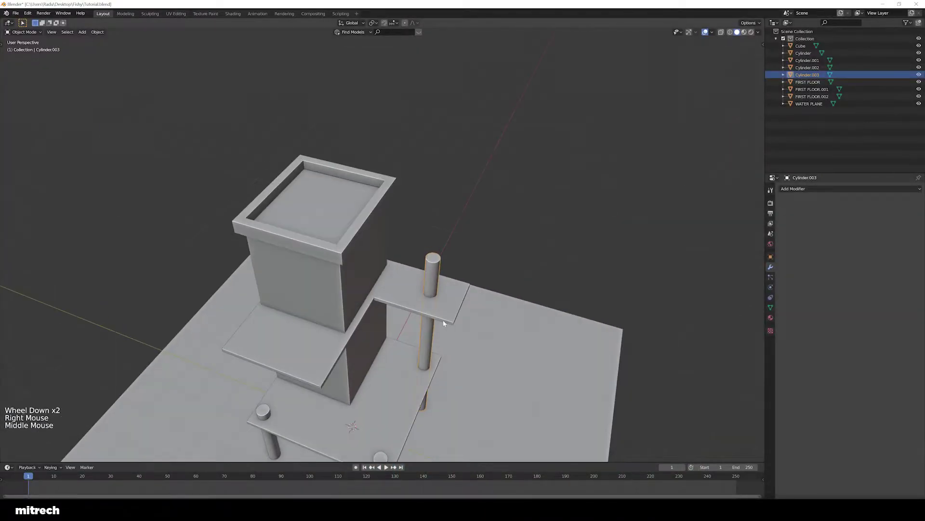
{"action": "key", "text": "shift+d"}
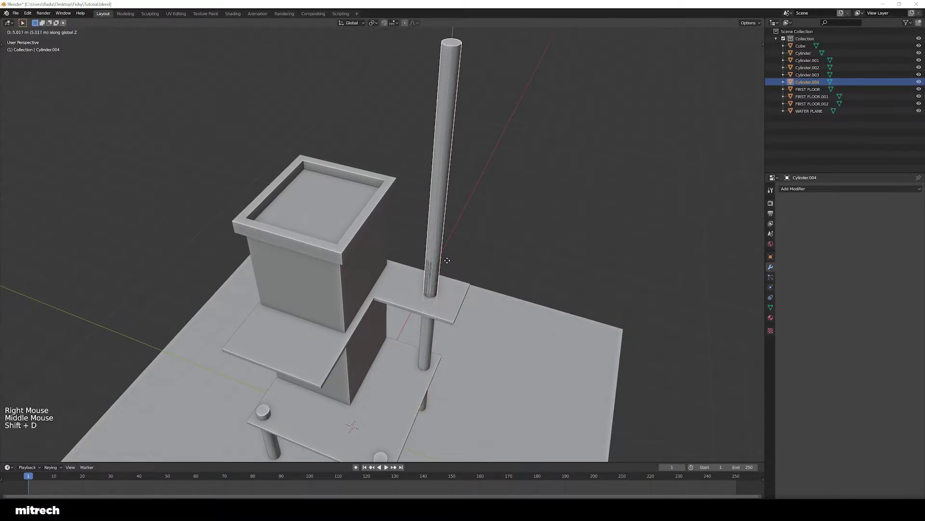
{"action": "key", "text": "g"}
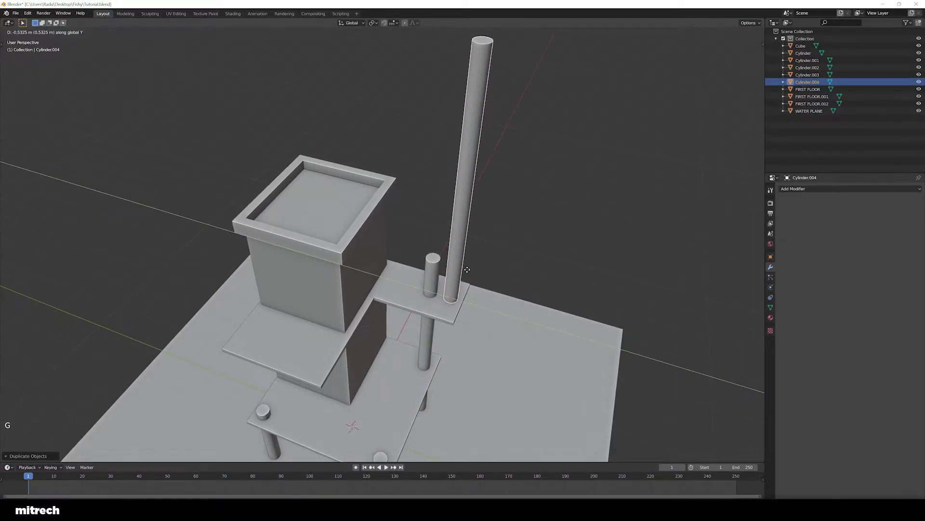
{"action": "left_click", "coordinate": [479, 314]}
{"action": "key", "text": "KP_Decimal"}
{"action": "middle_click_drag", "start_coordinate": [478, 311], "coordinate": [482, 226]}
{"action": "scroll", "coordinate": [481, 225], "scroll_direction": "up", "scroll_amount": 1, "text": "shift"}
{"action": "scroll", "coordinate": [482, 225], "scroll_direction": "up", "scroll_amount": 1}
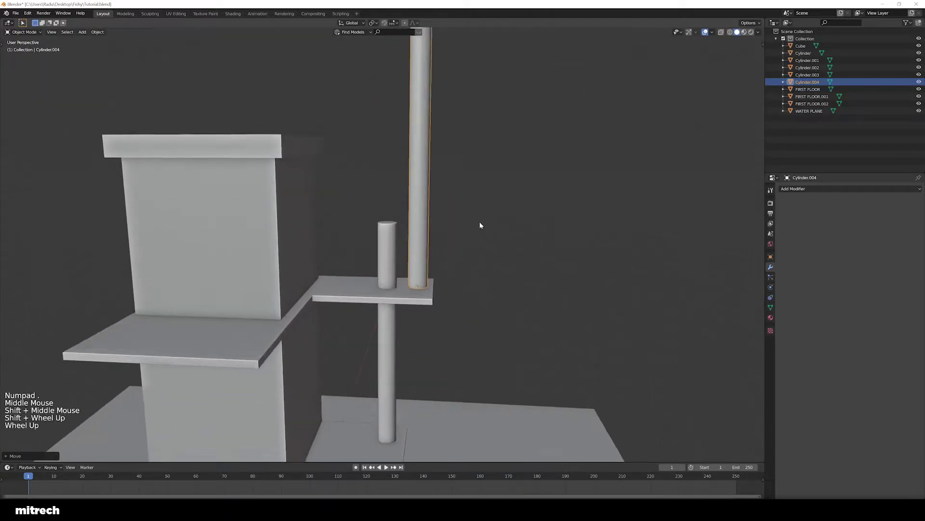
{"action": "key", "text": "g"}
{"action": "left_click", "coordinate": [484, 226]}
- Scale the new post's thickness to about 0.7 without changing its height, and apply the transform
{"action": "scroll", "coordinate": [484, 225], "scroll_direction": "down", "scroll_amount": 3}
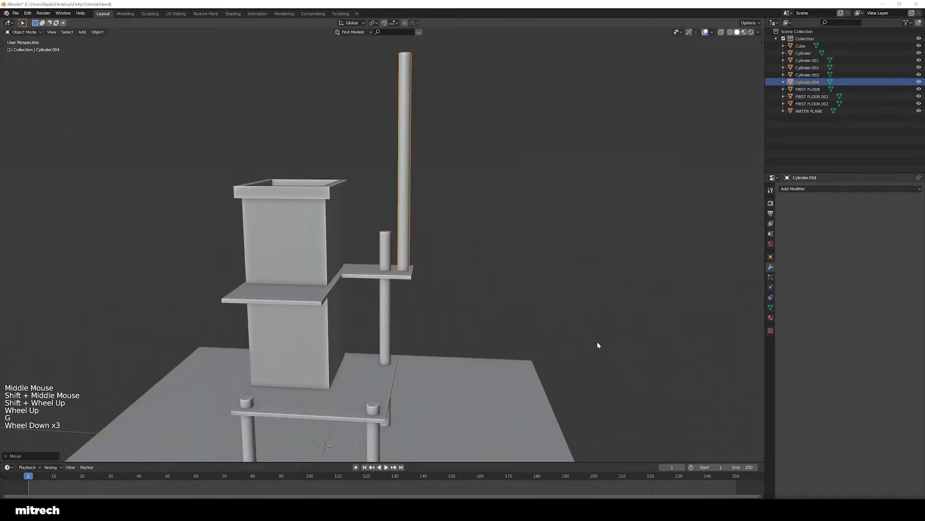
{"action": "key", "text": "s"}
{"action": "key", "text": "shift+z"}
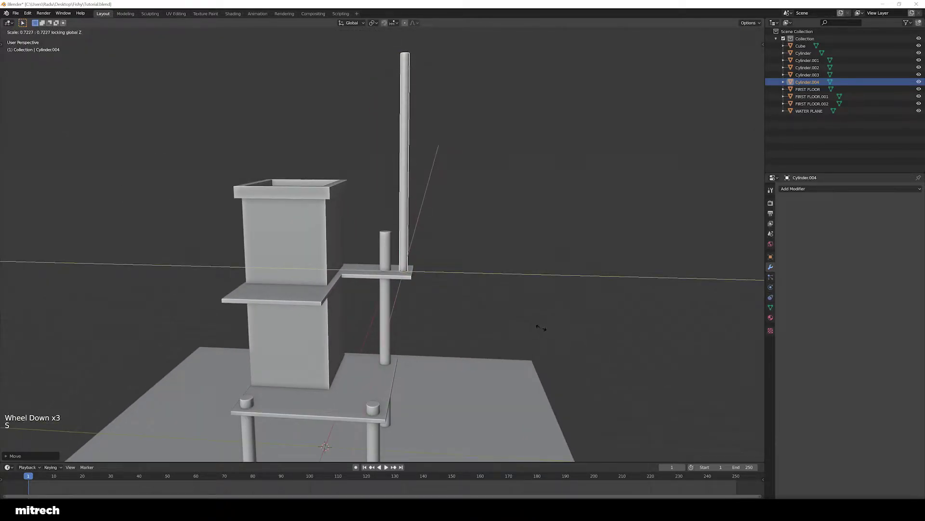
{"action": "left_click", "coordinate": [520, 320]}
{"action": "key", "text": "ctrl+a"}
{"action": "left_click", "coordinate": [505, 319]}
- Compare the post with the tall stilt, rescale its thickness once more with the height locked and apply the transform
{"action": "scroll", "coordinate": [504, 317], "scroll_direction": "up", "scroll_amount": 4}
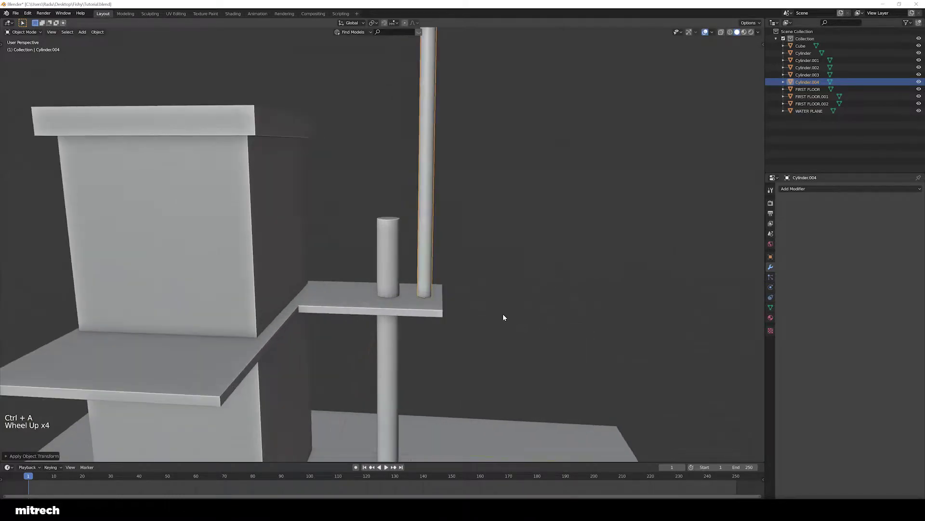
{"action": "right_click", "coordinate": [386, 270]}
{"action": "right_click", "coordinate": [420, 255]}
{"action": "scroll", "coordinate": [420, 255], "scroll_direction": "down", "scroll_amount": 2}
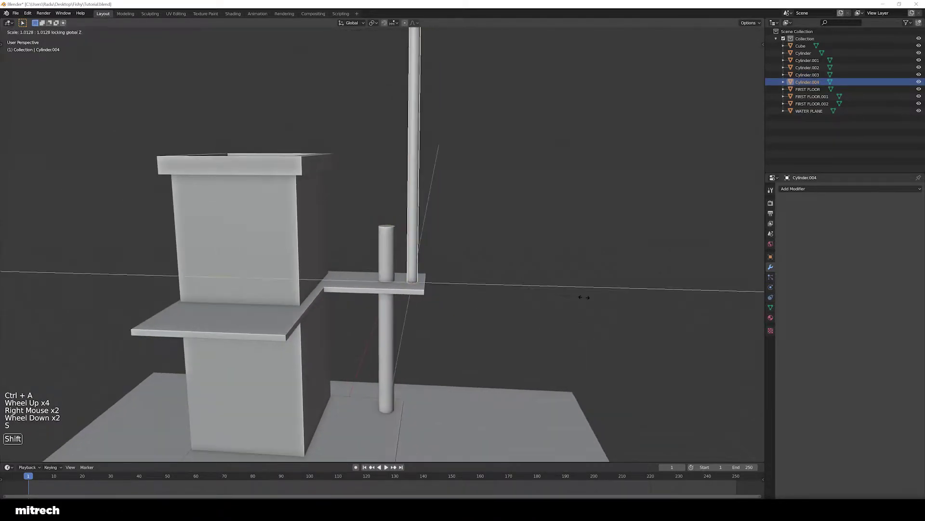
{"action": "key", "text": "s"}
{"action": "key", "text": "ctrl+a"}
{"action": "left_click", "coordinate": [556, 296]}
- Shorten the post along Z until it rises moderately above the tall stilt, adjust its scale in the right view and apply the transform
{"action": "key", "text": "s"}
{"action": "key", "text": "z"}
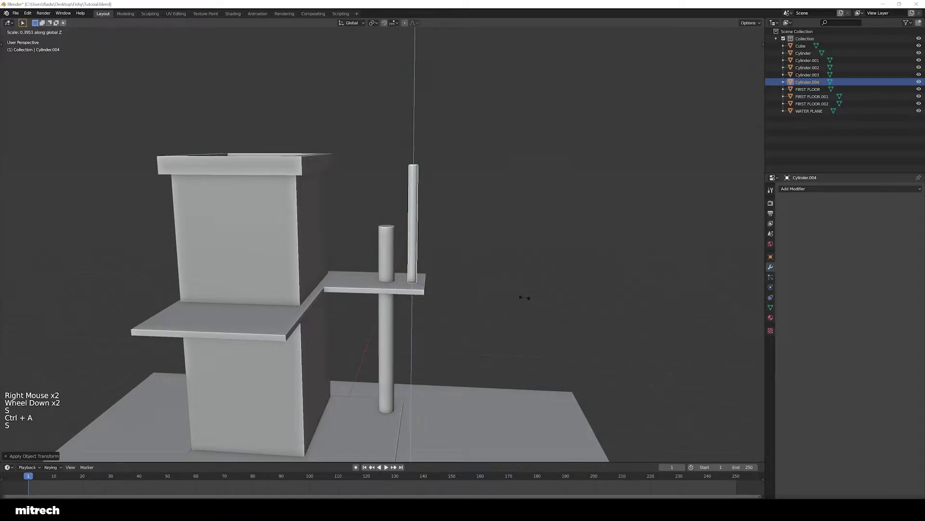
{"action": "left_click", "coordinate": [496, 288]}
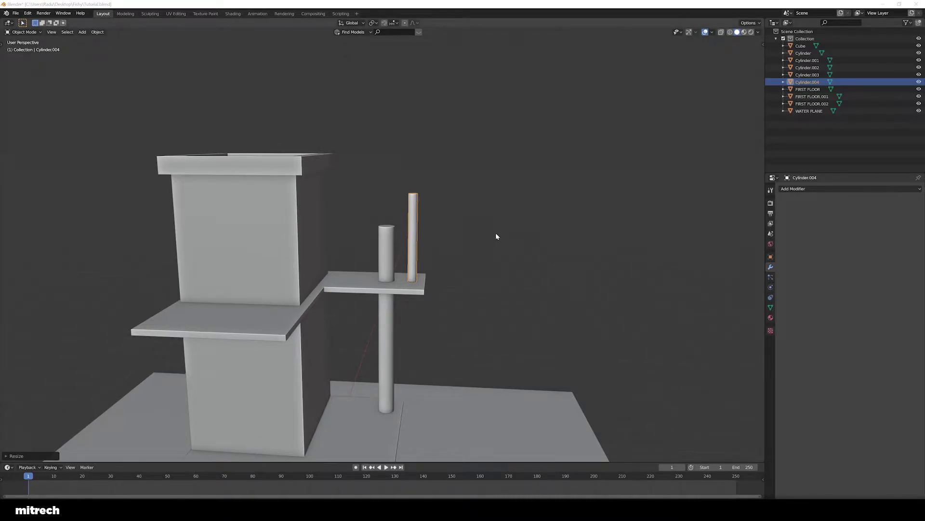
{"action": "middle_click_drag", "start_coordinate": [498, 234], "coordinate": [510, 239]}
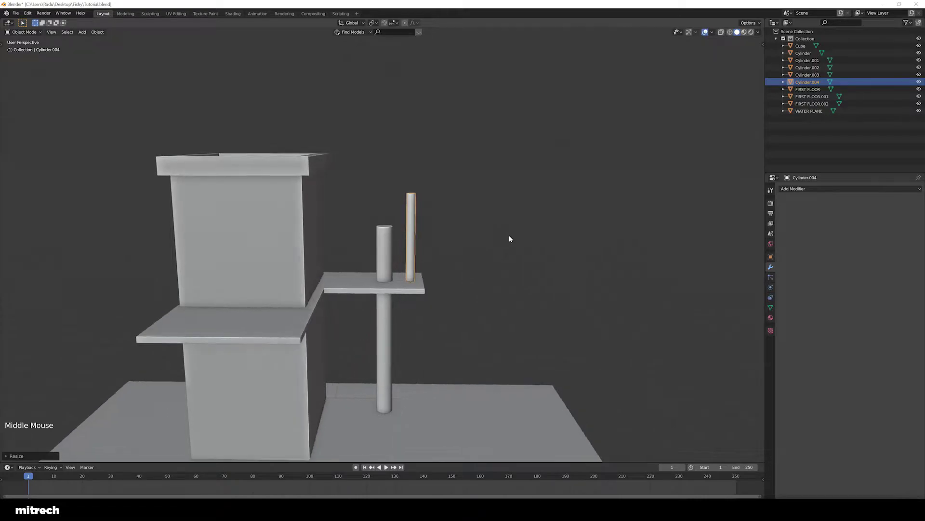
{"action": "key", "text": "KP_3"}
{"action": "key", "text": "s"}
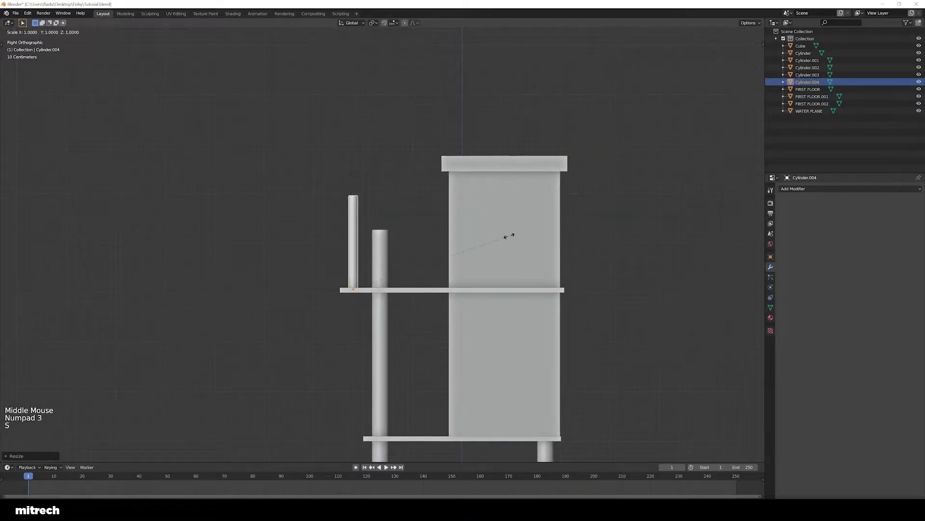
{"action": "left_click", "coordinate": [520, 236]}
{"action": "key", "text": "ctrl+a"}
{"action": "left_click", "coordinate": [521, 238]}
- Reselect the post, apply its transform again and compare it with the ladder post in the reference illustration
{"action": "middle_click_drag", "start_coordinate": [520, 238], "coordinate": [402, 273]}
{"action": "scroll", "coordinate": [401, 274], "scroll_direction": "up", "scroll_amount": 2}
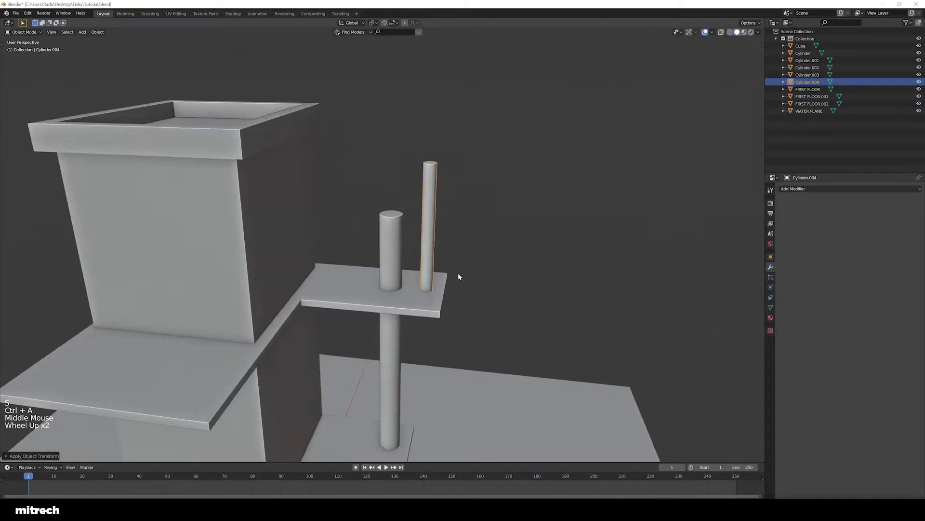
{"action": "key", "text": "a"}
{"action": "right_click", "coordinate": [435, 242]}
{"action": "key", "text": "ctrl+a"}
{"action": "scroll", "coordinate": [435, 242], "scroll_direction": "up", "scroll_amount": 3}
{"action": "middle_click_drag", "start_coordinate": [479, 255], "coordinate": [480, 264], "text": "shift"}
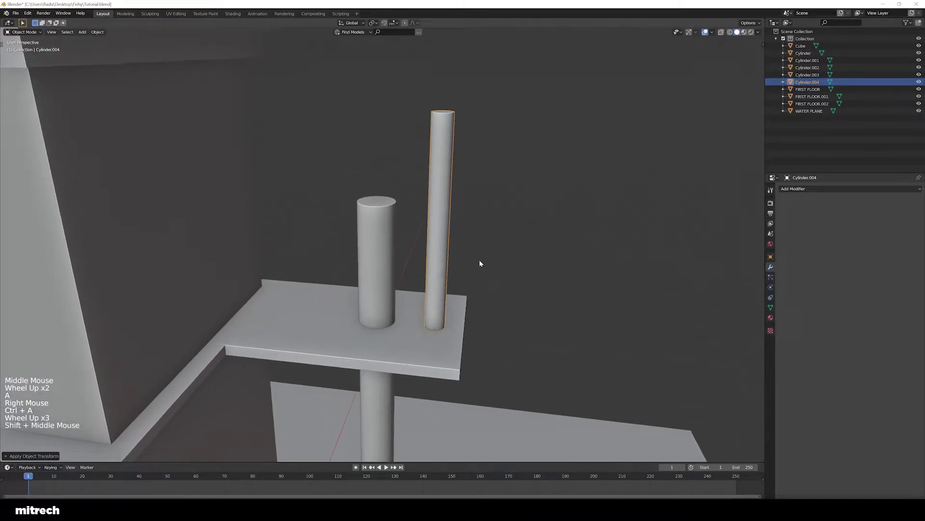
{"action": "scroll", "coordinate": [480, 264], "scroll_direction": "down", "scroll_amount": 3}
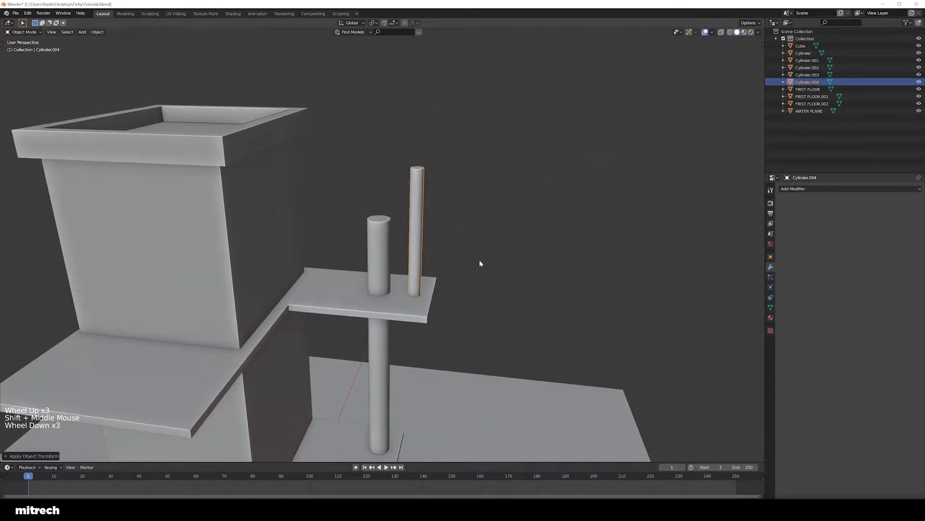
{"action": "key", "text": "alt+Tab"}
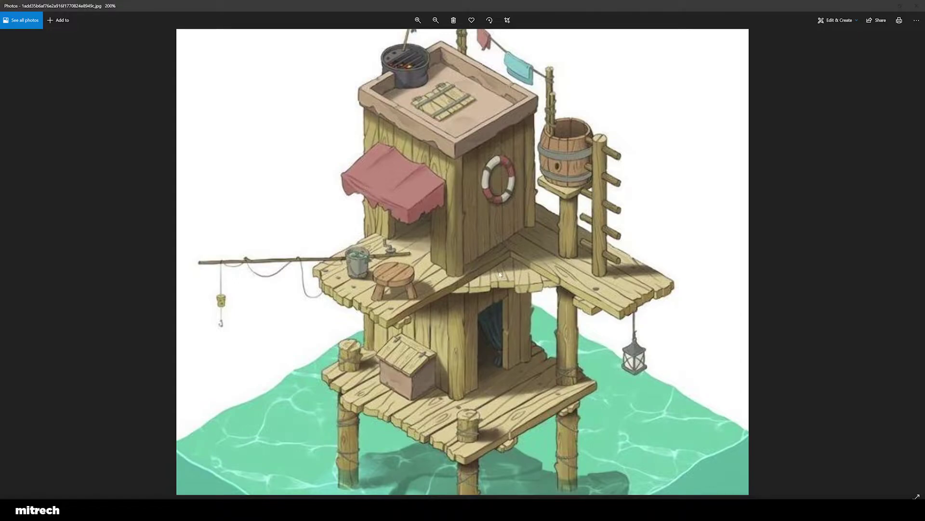
{"action": "key", "text": "alt+Tab"}
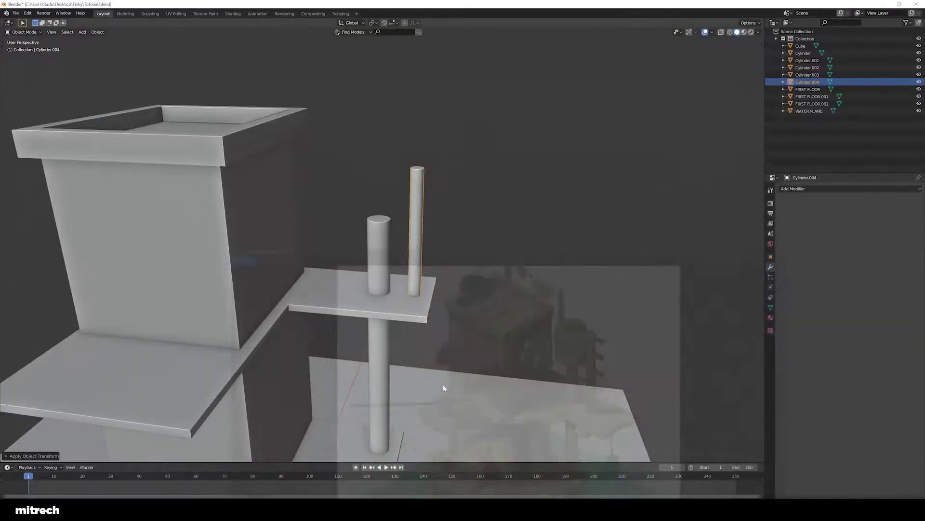
- Clear the selection and save the file with the new ladder post
{"action": "scroll", "coordinate": [421, 297], "scroll_direction": "down", "scroll_amount": 3}
{"action": "middle_click_drag", "start_coordinate": [421, 297], "coordinate": [405, 302]}
{"action": "key", "text": "a"}
{"action": "key", "text": "a"}
{"action": "key", "text": "a"}
{"action": "key", "text": "a"}
{"action": "key", "text": "ctrl+s"}
{"action": "right_click", "coordinate": [419, 337]}
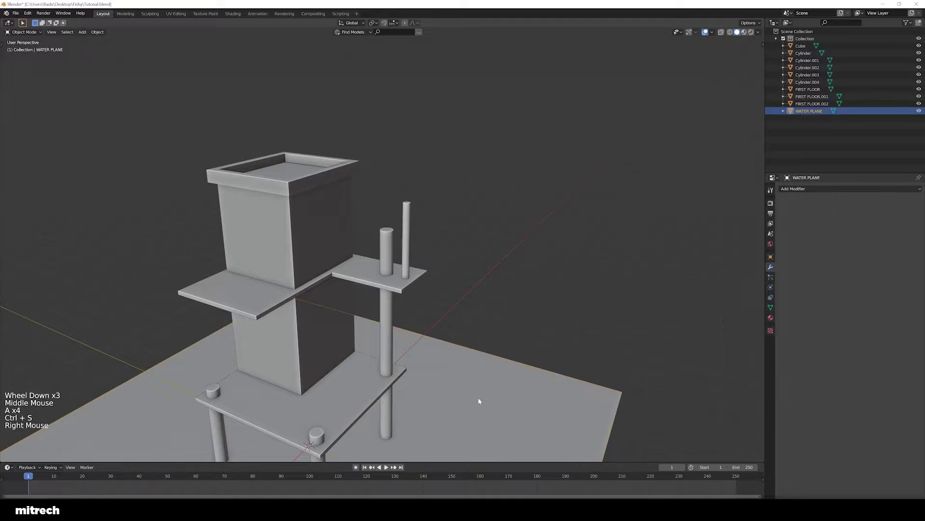
{"action": "key", "text": "a"}
{"action": "key", "text": "a"}
{"action": "key", "text": "a"}
{"action": "key", "text": "a"}
{"action": "key", "text": "a"}
{"action": "key", "text": "ctrl+s"}
- Select the tower and hide all other objects
{"action": "middle_click_drag", "start_coordinate": [358, 336], "coordinate": [412, 274], "text": "shift"}
{"action": "right_click", "coordinate": [411, 274]}
{"action": "key", "text": "a"}
{"action": "right_click", "coordinate": [412, 276]}
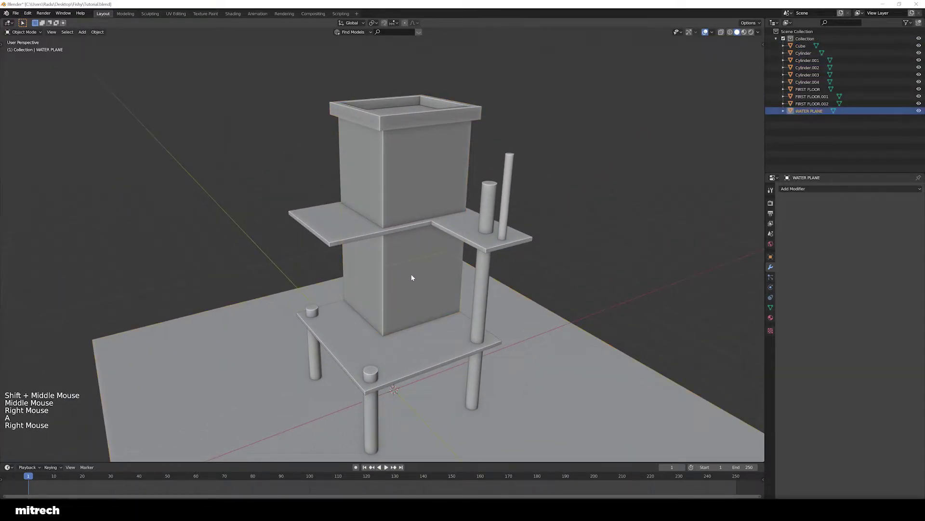
{"action": "right_click", "coordinate": [411, 274]}
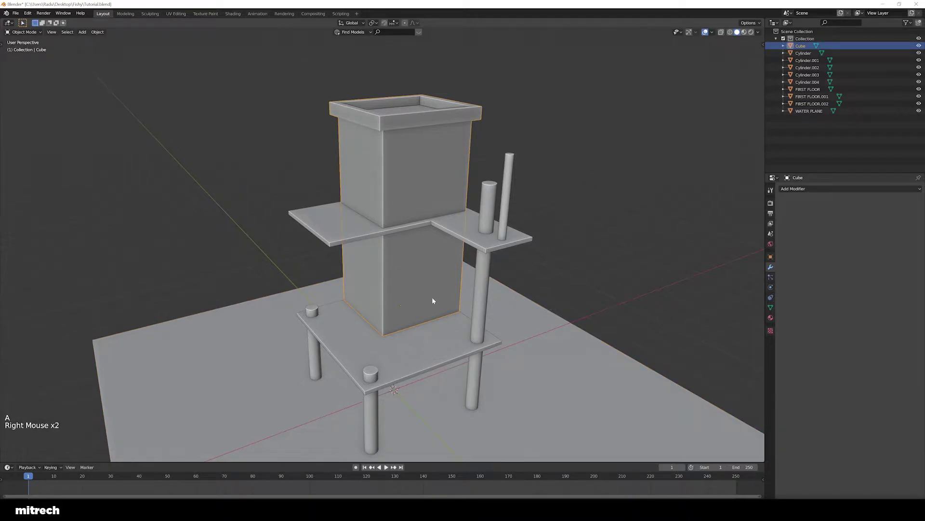
{"action": "key", "text": "shift+h"}
{"action": "scroll", "coordinate": [413, 298], "scroll_direction": "up", "scroll_amount": 3}
- Delete the bottom face of the tower's mesh
{"action": "middle_click_drag", "start_coordinate": [413, 297], "coordinate": [428, 274]}
{"action": "scroll", "coordinate": [442, 302], "scroll_direction": "down", "scroll_amount": 2}
{"action": "scroll", "coordinate": [427, 320], "scroll_direction": "up", "scroll_amount": 2}
{"action": "key", "text": "Tab"}
{"action": "key", "text": "3"}
{"action": "scroll", "coordinate": [423, 313], "scroll_direction": "down", "scroll_amount": 3}
{"action": "key", "text": "a"}
{"action": "scroll", "coordinate": [422, 299], "scroll_direction": "up", "scroll_amount": 2}
{"action": "right_click", "coordinate": [400, 362]}
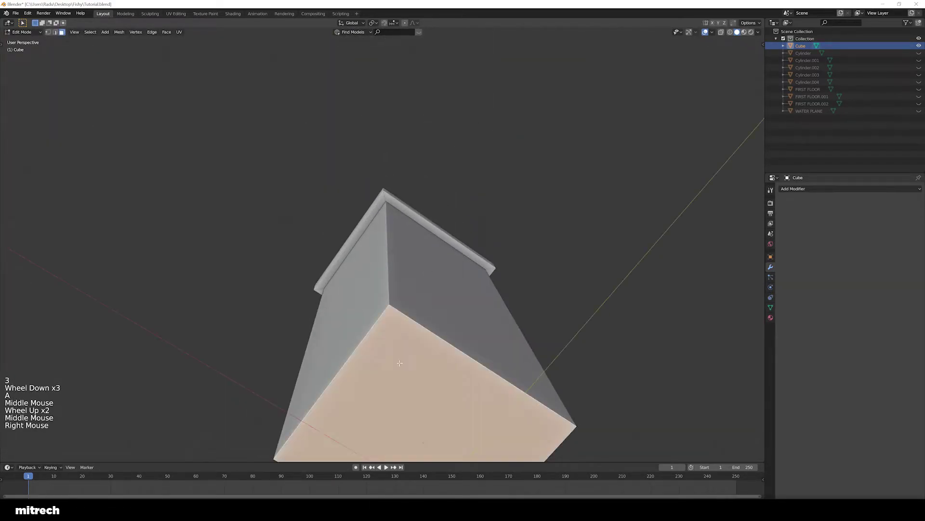
{"action": "middle_click_drag", "start_coordinate": [399, 362], "coordinate": [403, 295], "text": "shift"}
{"action": "key", "text": "x"}
{"action": "left_click", "coordinate": [403, 310]}
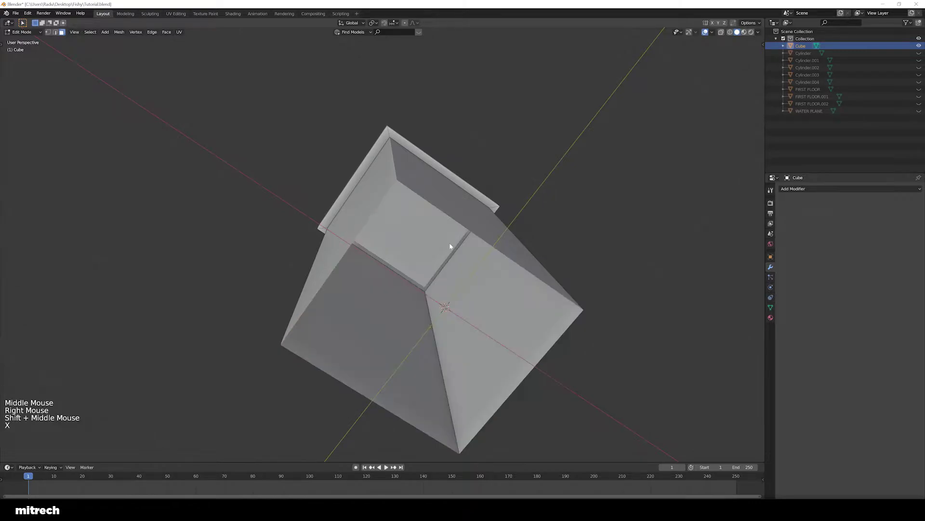
- Return to Object Mode, apply the tower's transform, reveal all hidden objects and clear the selection
{"action": "key", "text": "Tab"}
{"action": "key", "text": "ctrl+a"}
{"action": "middle_click_drag", "start_coordinate": [450, 246], "coordinate": [481, 284]}
{"action": "key", "text": "alt+h"}
{"action": "scroll", "coordinate": [481, 284], "scroll_direction": "down", "scroll_amount": 2}
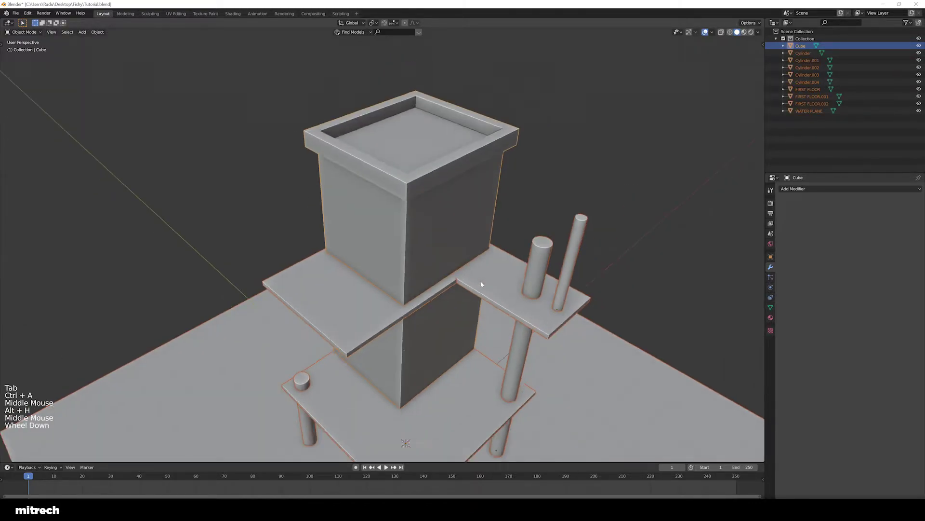
{"action": "scroll", "coordinate": [481, 284], "scroll_direction": "down", "scroll_amount": 1}
{"action": "key", "text": "a"}
{"action": "right_click", "coordinate": [464, 356]}
{"action": "key", "text": "g"}
{"action": "right_click", "coordinate": [470, 344]}
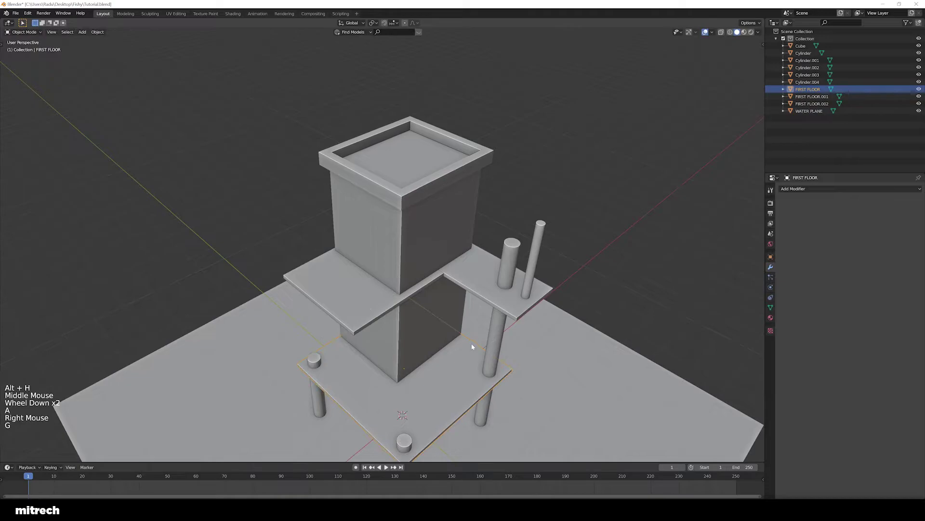
{"action": "key", "text": "a"}
{"action": "key", "text": "a"}
{"action": "key", "text": "a"}
{"action": "key", "text": "a"}
- Isolate the tower again and open its mesh for editing in face selection mode
{"action": "right_click", "coordinate": [444, 310]}
{"action": "key", "text": "shift+h"}
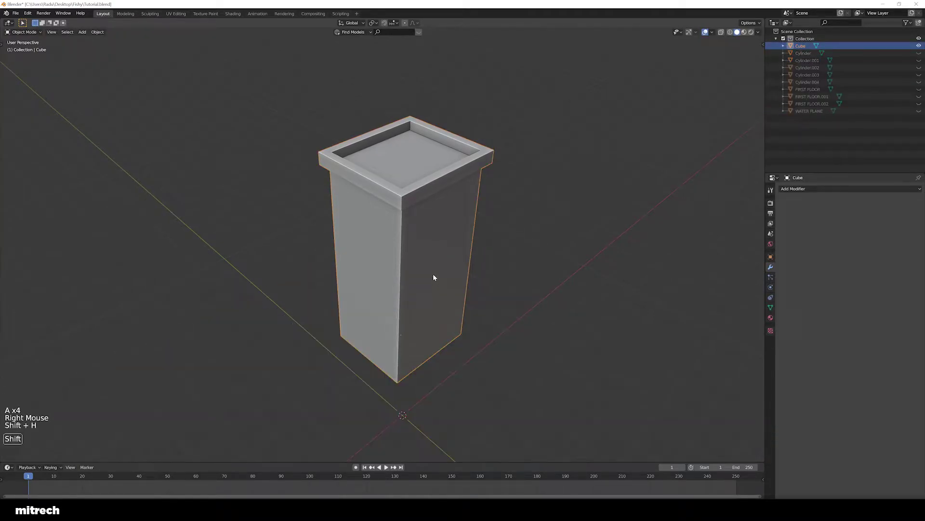
{"action": "scroll", "coordinate": [433, 277], "scroll_direction": "up", "scroll_amount": 1}
{"action": "key", "text": "Tab"}
{"action": "middle_click_drag", "start_coordinate": [438, 296], "coordinate": [418, 330], "text": "shift"}
{"action": "scroll", "coordinate": [436, 295], "scroll_direction": "up", "scroll_amount": 2}
{"action": "key", "text": "3"}
{"action": "right_click", "coordinate": [371, 180], "text": "alt"}
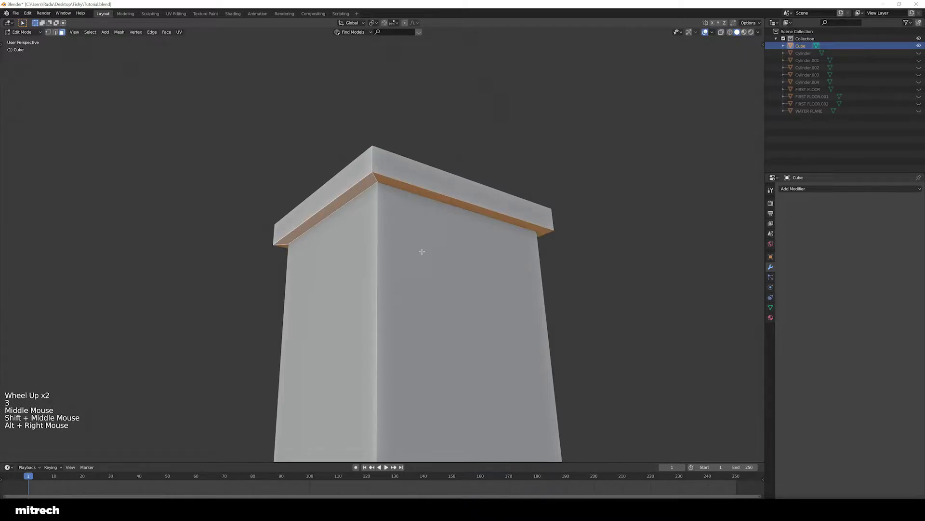
{"action": "key", "text": "ctrl+KP_Add"}
{"action": "key", "text": "a"}
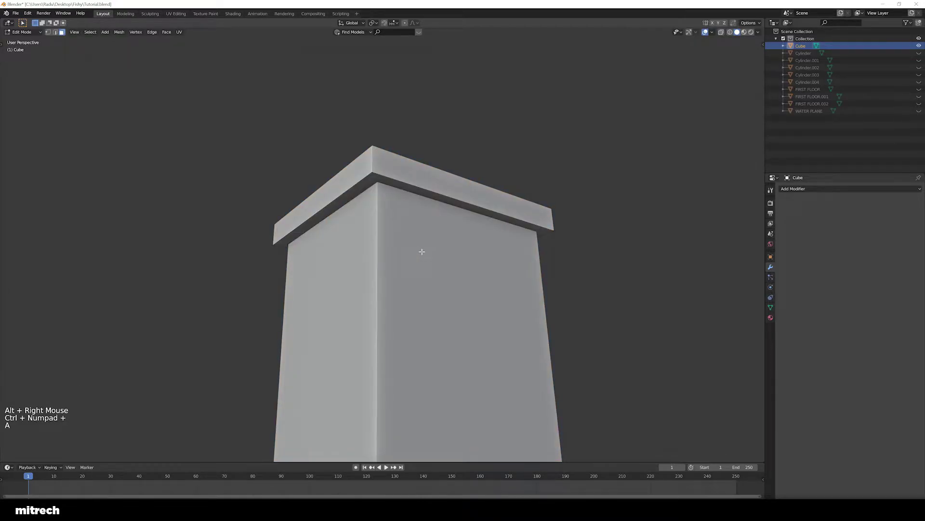
- Select the roof rim's underside, outer, top and inner face loops plus the recessed roof face, separate them into their own object and return to Object Mode
{"action": "right_click", "coordinate": [375, 179], "text": "alt"}
{"action": "right_click", "coordinate": [381, 166], "text": "alt+shift"}
{"action": "middle_click_drag", "start_coordinate": [381, 166], "coordinate": [408, 306]}
{"action": "right_click", "coordinate": [408, 306], "text": "alt+shift"}
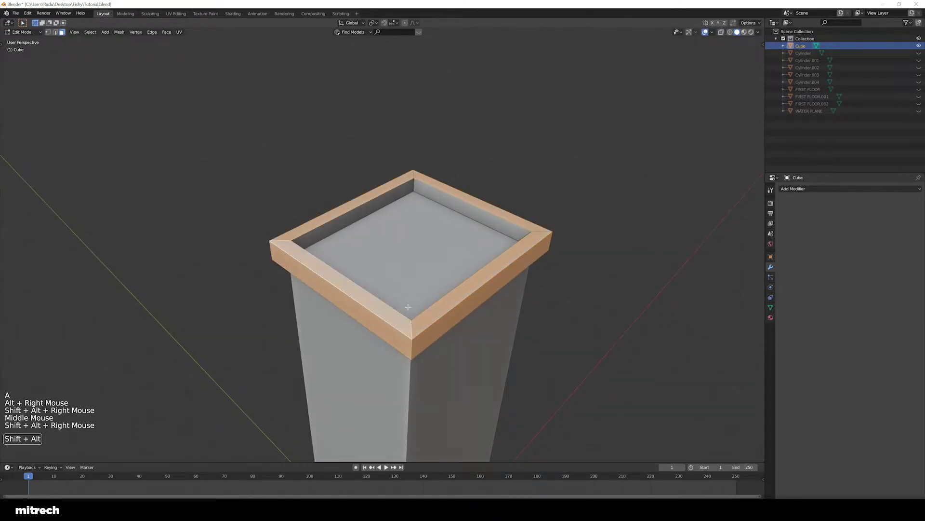
{"action": "right_click", "coordinate": [411, 203], "text": "alt+shift"}
{"action": "right_click", "coordinate": [413, 250], "text": "shift"}
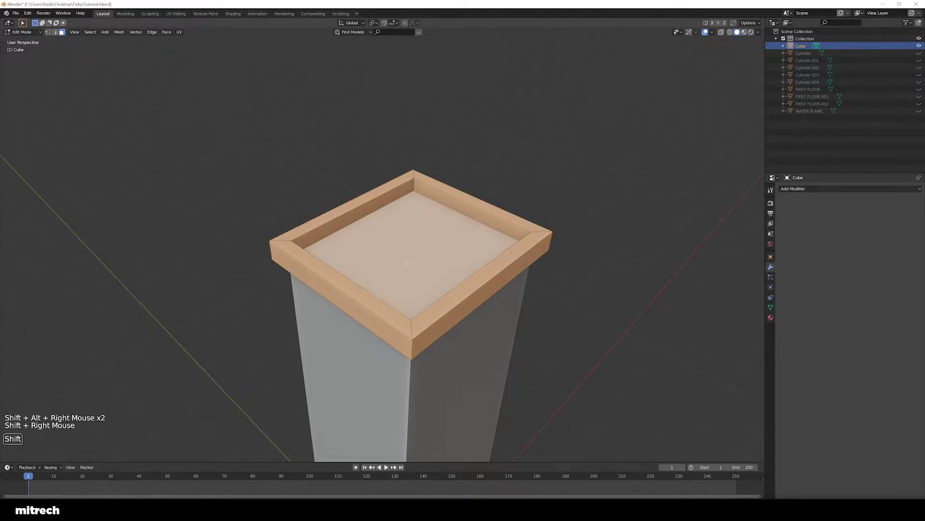
{"action": "mouse_move", "coordinate": [413, 251]}
{"action": "middle_mouse_down"}
{"action": "mouse_move", "coordinate": [431, 239]}
{"action": "mouse_move", "coordinate": [412, 240]}
{"action": "mouse_move", "coordinate": [419, 255]}
{"action": "middle_mouse_up"}
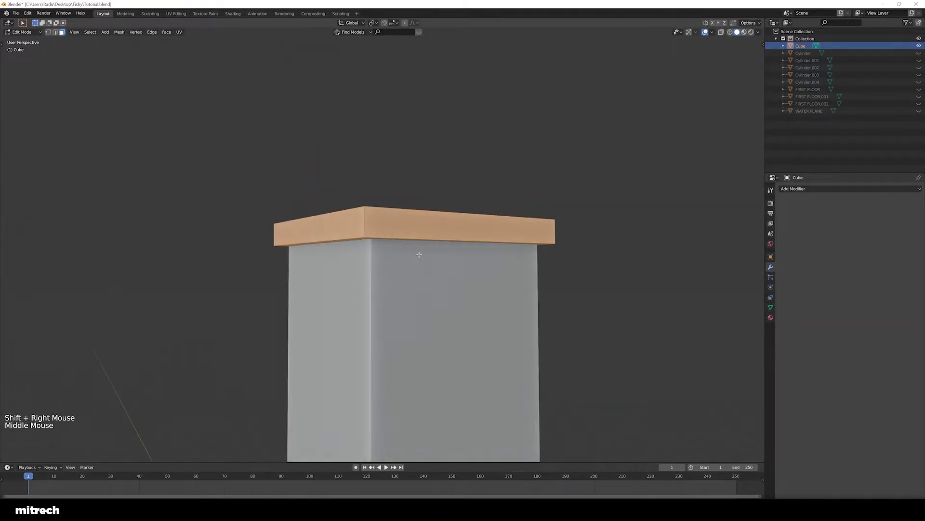
{"action": "key", "text": "p"}
{"action": "left_click", "coordinate": [420, 256]}
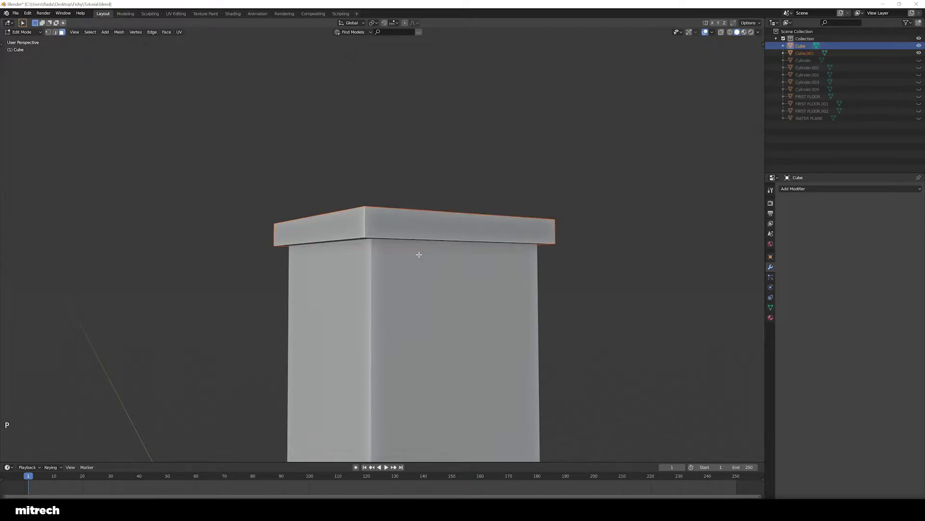
{"action": "key", "text": "a"}
{"action": "middle_click_drag", "start_coordinate": [402, 253], "coordinate": [407, 261]}
{"action": "scroll", "coordinate": [407, 260], "scroll_direction": "down", "scroll_amount": 3}
{"action": "key", "text": "a"}
{"action": "key", "text": "Tab"}
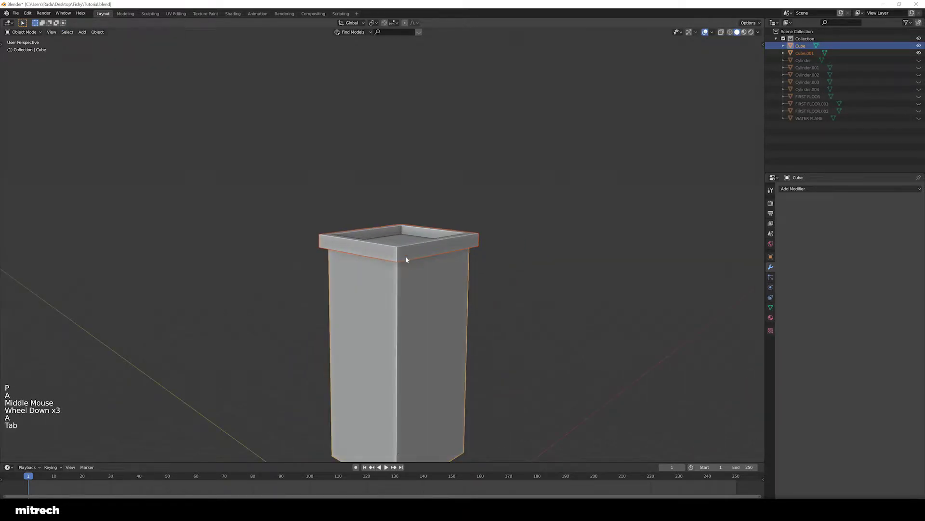
- Apply the object transform to the separated roof and to the tower individually
{"action": "key", "text": "a"}
{"action": "right_click", "coordinate": [399, 251]}
{"action": "key", "text": "g"}
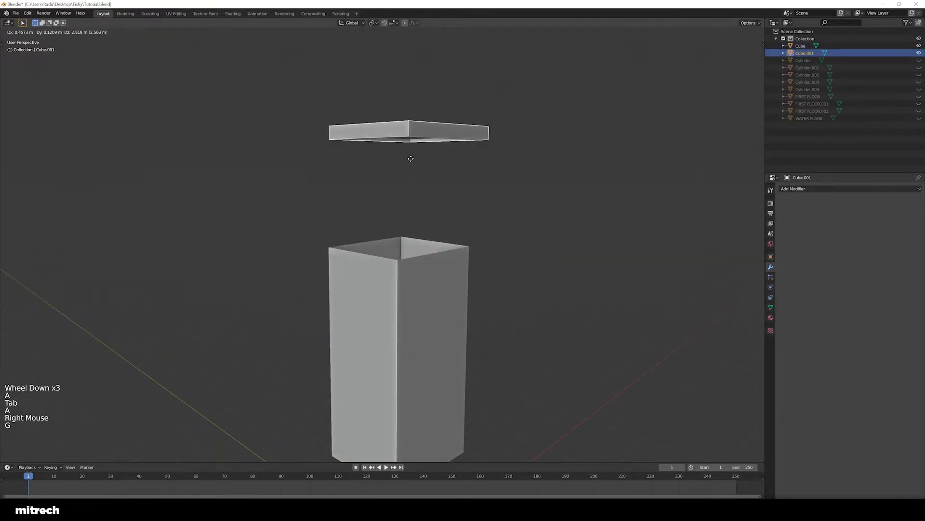
{"action": "key", "text": "Escape"}
{"action": "key", "text": "ctrl+a"}
{"action": "left_click", "coordinate": [425, 207]}
{"action": "right_click", "coordinate": [438, 299]}
{"action": "key", "text": "ctrl+a"}
{"action": "left_click", "coordinate": [439, 299]}
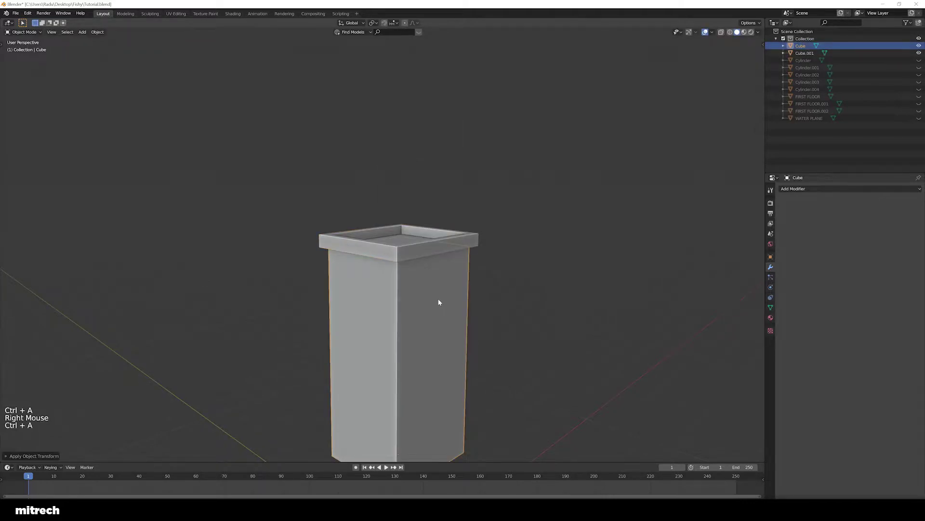
- Isolate the tower, examine its open mesh in Edit Mode, and reveal all hidden objects again
{"action": "key", "text": "shift+h"}
{"action": "middle_click_drag", "start_coordinate": [438, 299], "coordinate": [419, 233]}
{"action": "key", "text": "Tab"}
{"action": "key", "text": "a"}
{"action": "key", "text": "Tab"}
{"action": "scroll", "coordinate": [408, 282], "scroll_direction": "up", "scroll_amount": 3}
{"action": "scroll", "coordinate": [408, 282], "scroll_direction": "down", "scroll_amount": 2}
{"action": "key", "text": "alt+h"}
- Check that the roof moves as a separate object, cancel the move, clear the selection and save the file
{"action": "key", "text": "a"}
{"action": "scroll", "coordinate": [371, 279], "scroll_direction": "down", "scroll_amount": 2}
{"action": "scroll", "coordinate": [424, 270], "scroll_direction": "up", "scroll_amount": 3}
{"action": "right_click", "coordinate": [404, 173]}
{"action": "key", "text": "g"}
{"action": "key", "text": "Escape"}
{"action": "right_click", "coordinate": [433, 215]}
{"action": "key", "text": "a"}
{"action": "key", "text": "a"}
{"action": "key", "text": "a"}
{"action": "key", "text": "a"}
{"action": "key", "text": "a"}
{"action": "key", "text": "ctrl+s"}
{"action": "scroll", "coordinate": [419, 233], "scroll_direction": "down", "scroll_amount": 2}
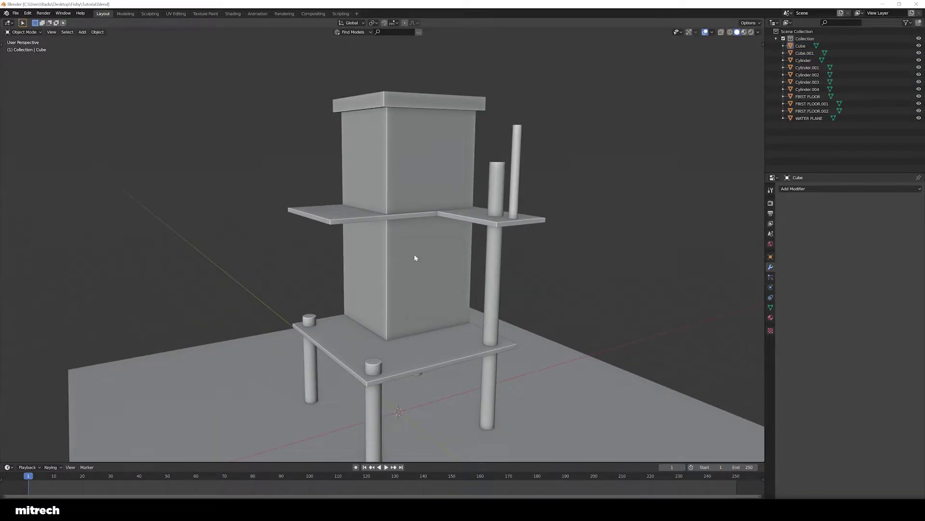
- Add a centred vertical loop cut to the tower's front wall and isolate the tower in Edit Mode
{"action": "middle_click_drag", "start_coordinate": [415, 254], "coordinate": [416, 336]}
{"action": "right_click", "coordinate": [411, 271]}
{"action": "key", "text": "Tab"}
{"action": "key", "text": "a"}
{"action": "key", "text": "ctrl+r"}
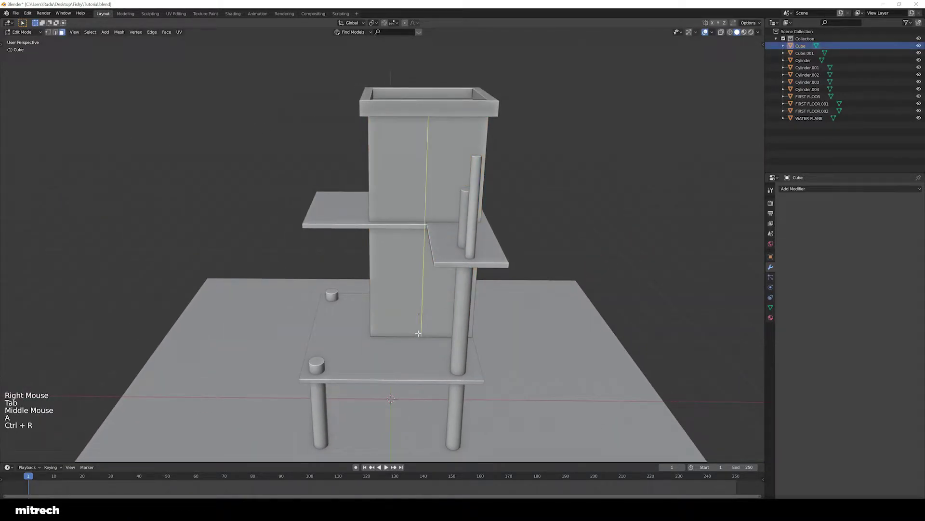
{"action": "key", "text": "Tab"}
{"action": "middle_click_drag", "start_coordinate": [420, 332], "coordinate": [440, 331]}
{"action": "key", "text": "shift+h"}
{"action": "key", "text": "Tab"}
{"action": "scroll", "coordinate": [438, 304], "scroll_direction": "up", "scroll_amount": 2}
{"action": "key", "text": "a"}
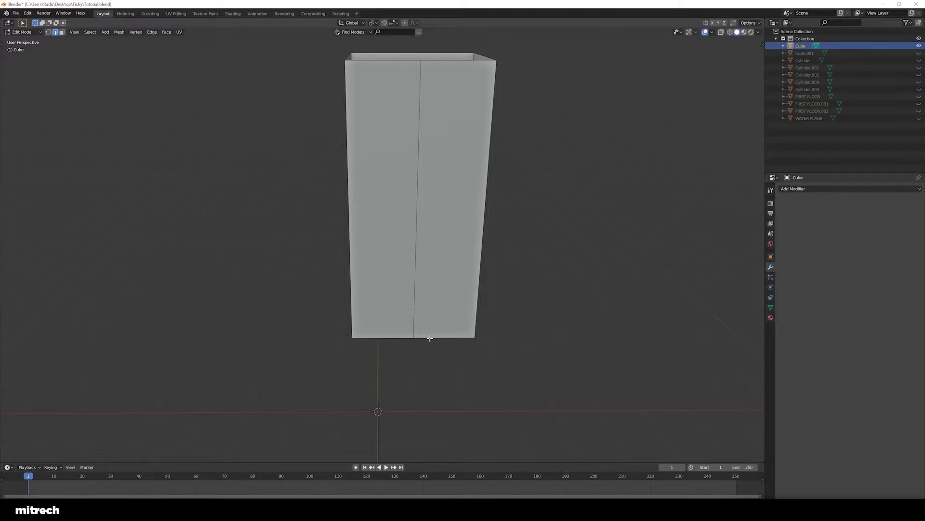
- Add a second vertical loop cut, slide it onto the centre loop and move it 0.5 m along X
{"action": "key", "text": "ctrl+r"}
{"action": "left_click", "coordinate": [436, 340]}
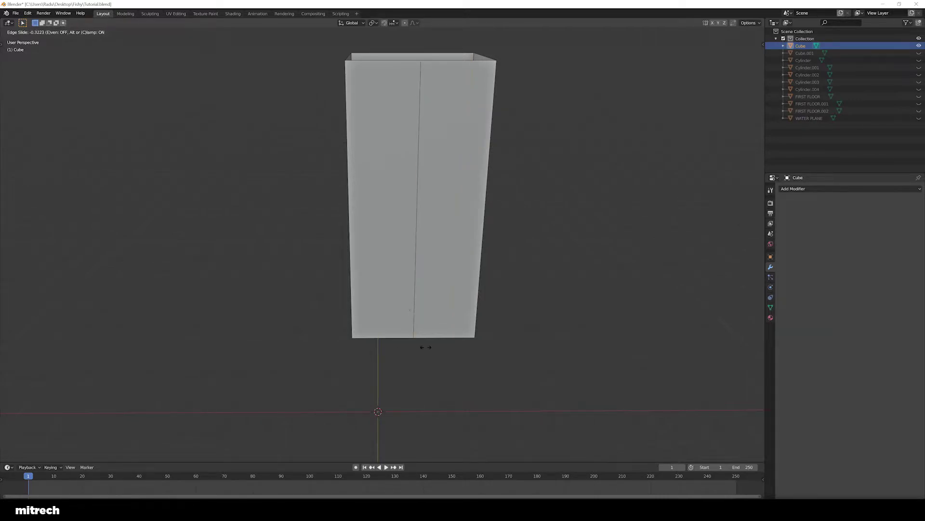
{"action": "left_click", "coordinate": [357, 347]}
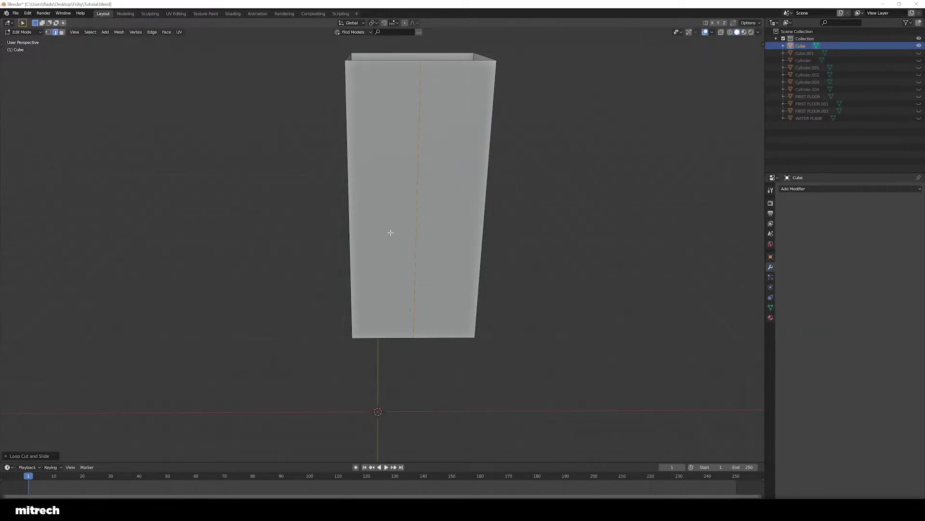
{"action": "middle_click_drag", "start_coordinate": [403, 225], "coordinate": [403, 248]}
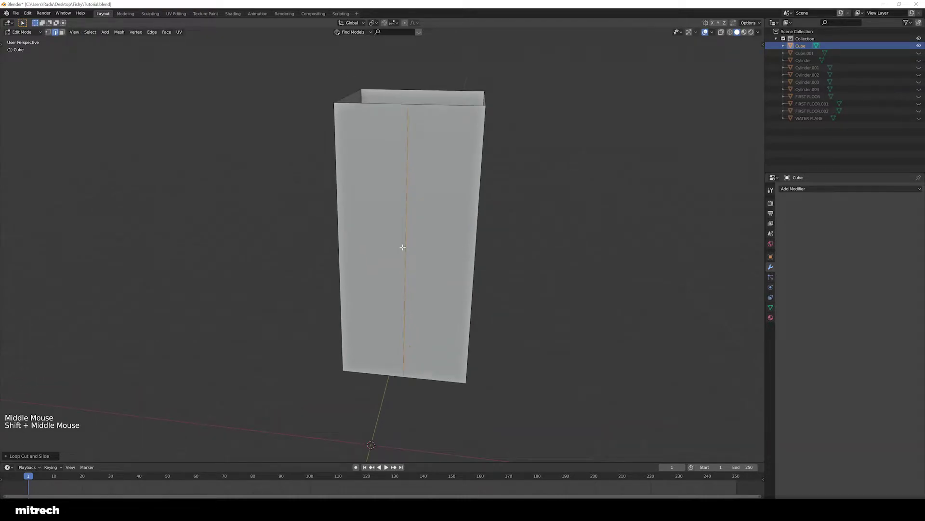
{"action": "middle_click_drag", "start_coordinate": [349, 300], "coordinate": [354, 303]}
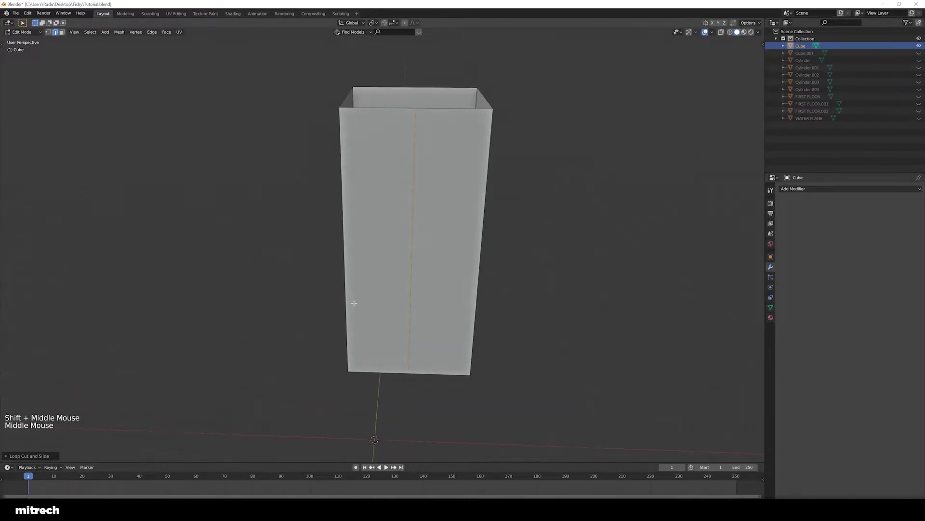
{"action": "key", "text": "g"}
{"action": "key", "text": "x"}
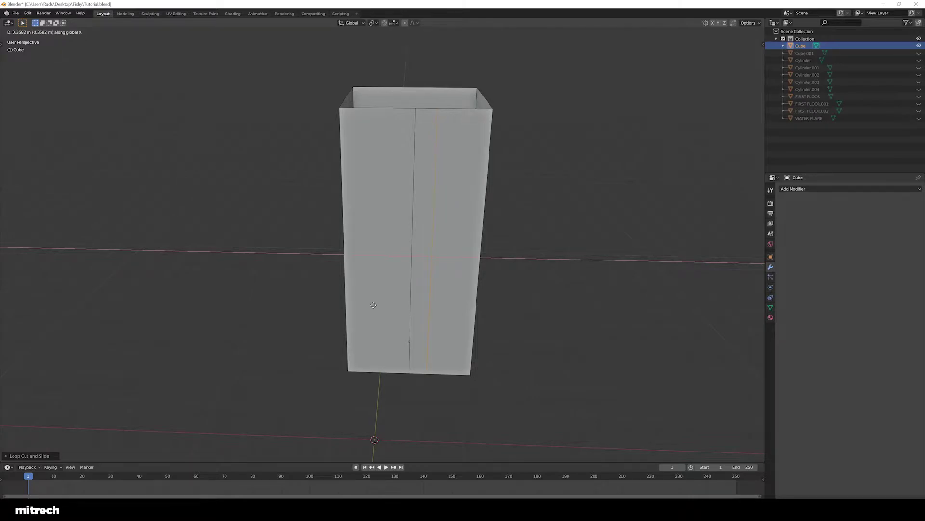
{"action": "type", "text": ".5"}
{"action": "key", "text": "Return"}
- Add a third vertical loop cut, slide it onto the centre loop and move it -0.5 m along X
{"action": "key", "text": "a"}
{"action": "key", "text": "ctrl+r"}
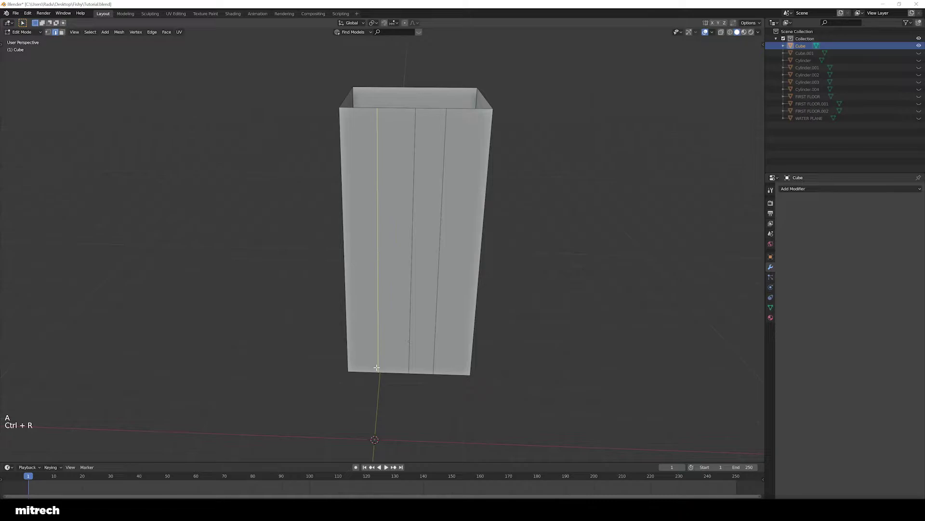
{"action": "left_click", "coordinate": [377, 367]}
{"action": "left_click", "coordinate": [531, 323]}
{"action": "key", "text": "g"}
{"action": "key", "text": "x"}
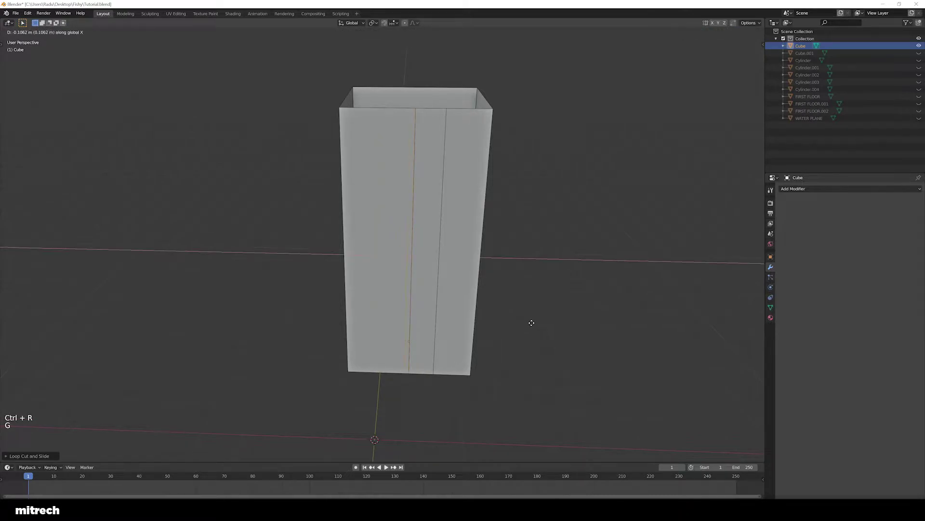
{"action": "type", "text": "-.5"}
{"action": "key", "text": "Return"}
- Dissolve the centre edge loop between the two offset loops and clear the selection
{"action": "key", "text": "a"}
{"action": "right_click", "coordinate": [413, 254], "text": "alt"}
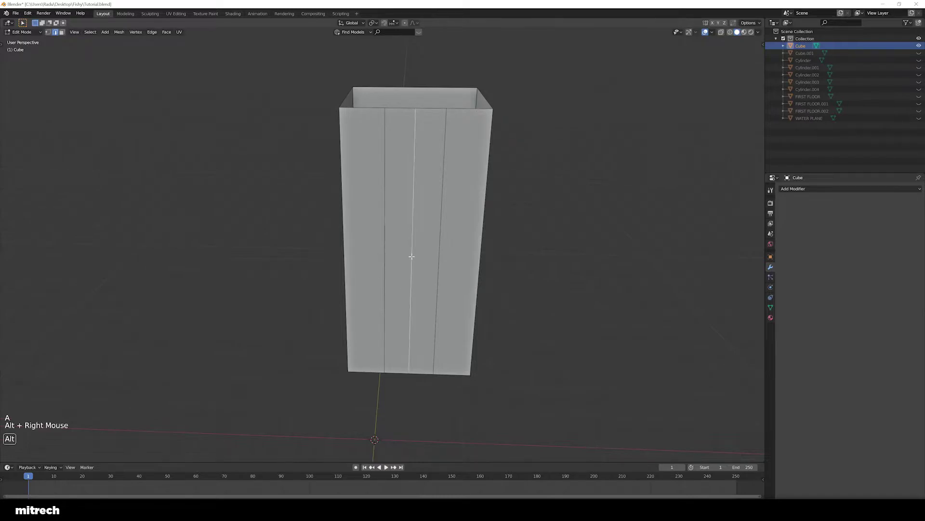
{"action": "key", "text": "x"}
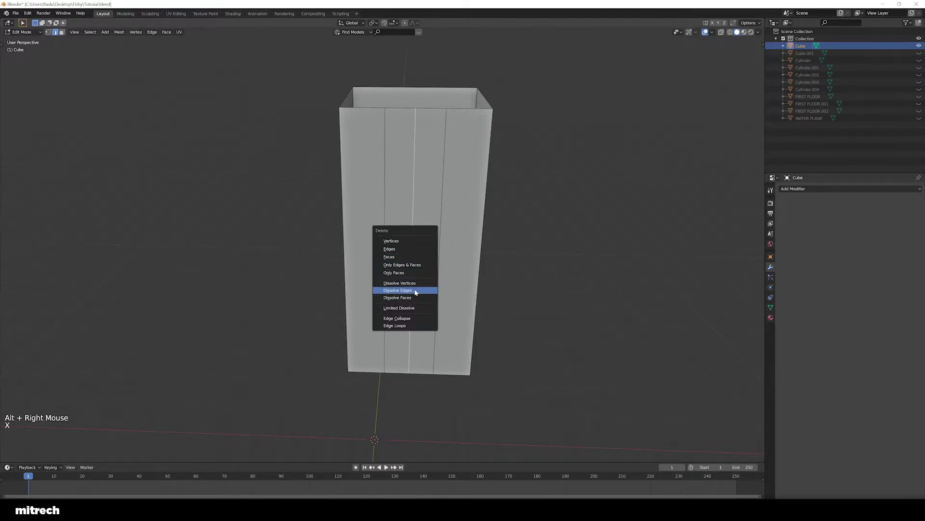
{"action": "left_click", "coordinate": [415, 293]}
{"action": "middle_click_drag", "start_coordinate": [415, 293], "coordinate": [413, 357]}
{"action": "key", "text": "a"}
{"action": "key", "text": "a"}
{"action": "key", "text": "a"}
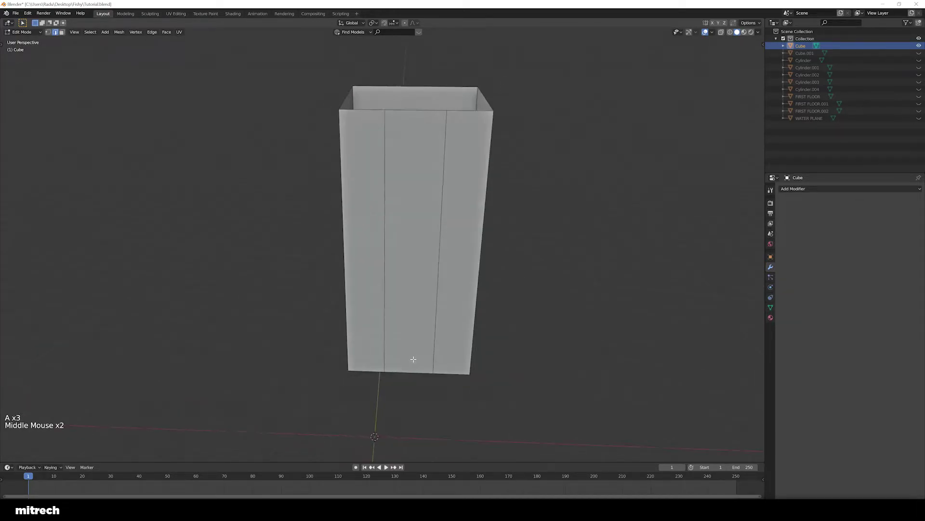
- Examine the strip between the two vertical loops by selecting it in face mode, and clear the selection
{"action": "right_click", "coordinate": [411, 336]}
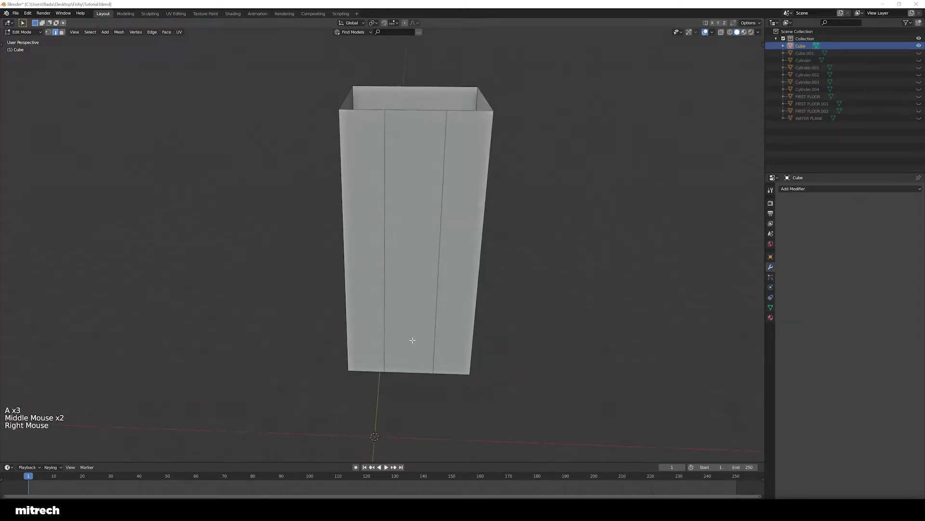
{"action": "key", "text": "3"}
{"action": "right_click", "coordinate": [408, 344]}
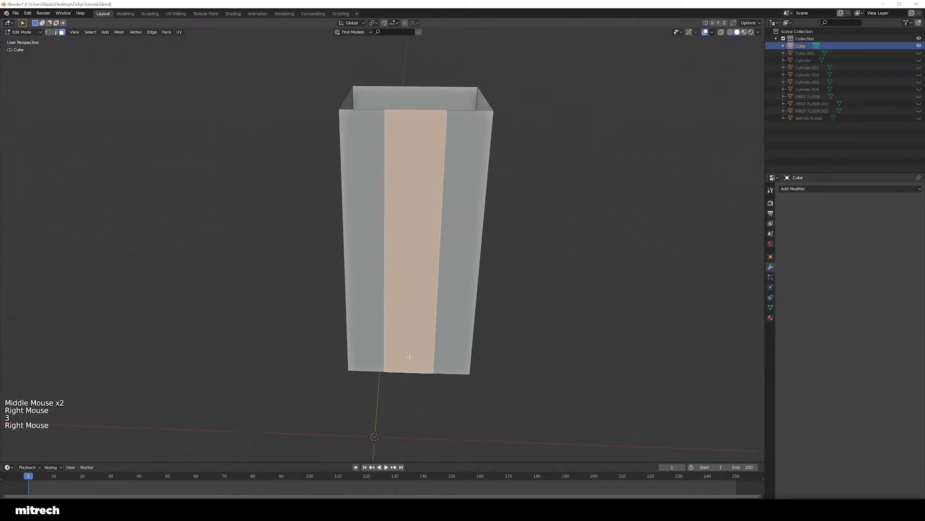
{"action": "key", "text": "a"}
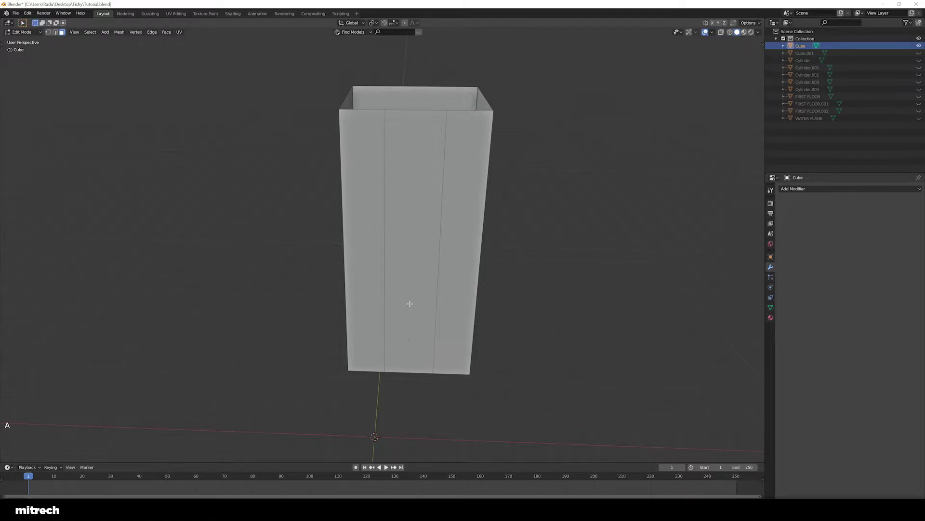
{"action": "middle_click_drag", "start_coordinate": [409, 304], "coordinate": [433, 284]}
{"action": "key", "text": "a"}
{"action": "key", "text": "a"}
{"action": "key", "text": "a"}
- Return to Object Mode, reveal all hidden objects and reopen only the tower's mesh for editing with nothing selected
{"action": "key", "text": "Tab"}
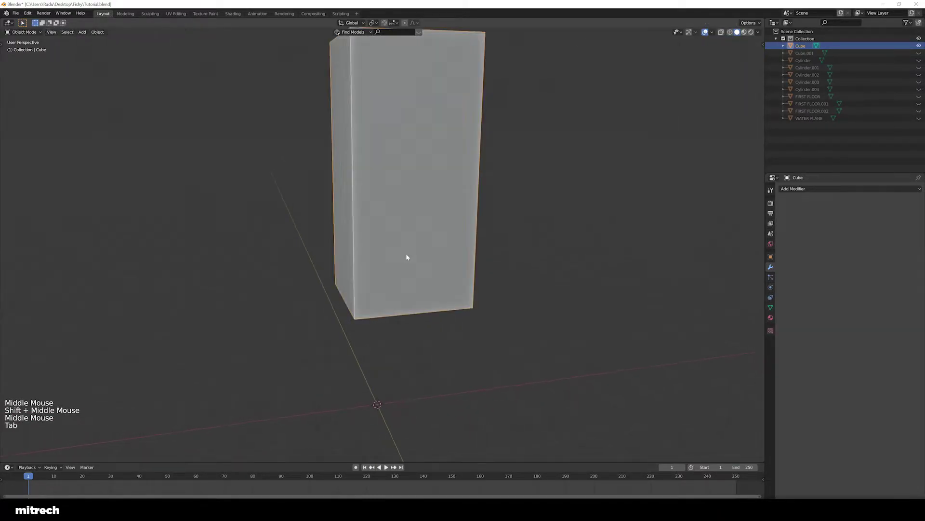
{"action": "key", "text": "alt+h"}
{"action": "key", "text": "a"}
{"action": "right_click", "coordinate": [402, 252]}
{"action": "key", "text": "Tab"}
{"action": "middle_click_drag", "start_coordinate": [395, 261], "coordinate": [448, 246]}
{"action": "key", "text": "a"}
{"action": "key", "text": "a"}
{"action": "key", "text": "a"}
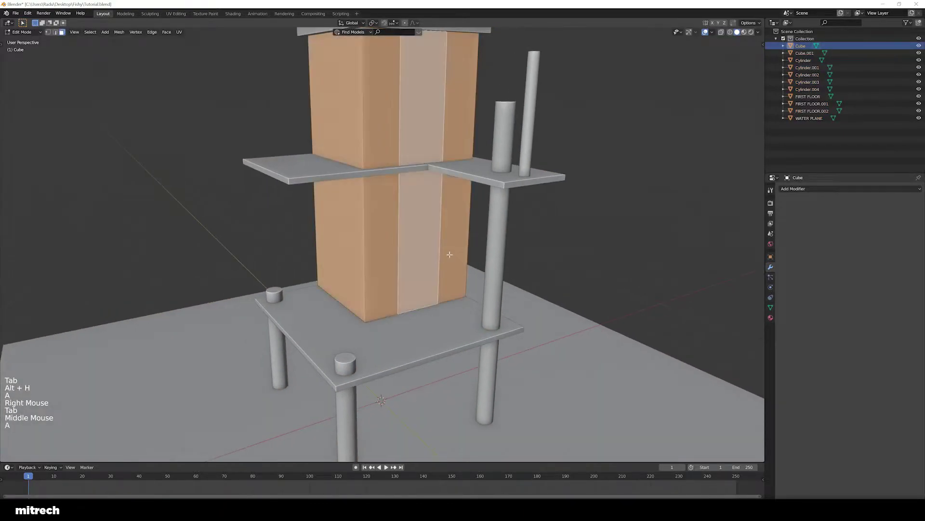
- Add a horizontal loop cut around the tower, slide it down to the bottom edge and raise it 2 m along Z
{"action": "key", "text": "ctrl+r"}
{"action": "left_click", "coordinate": [469, 235]}
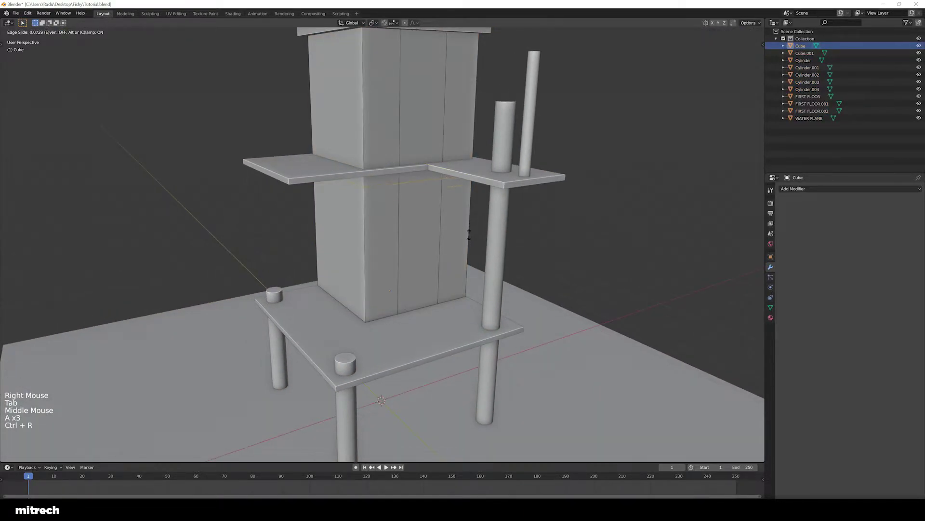
{"action": "left_click", "coordinate": [460, 383]}
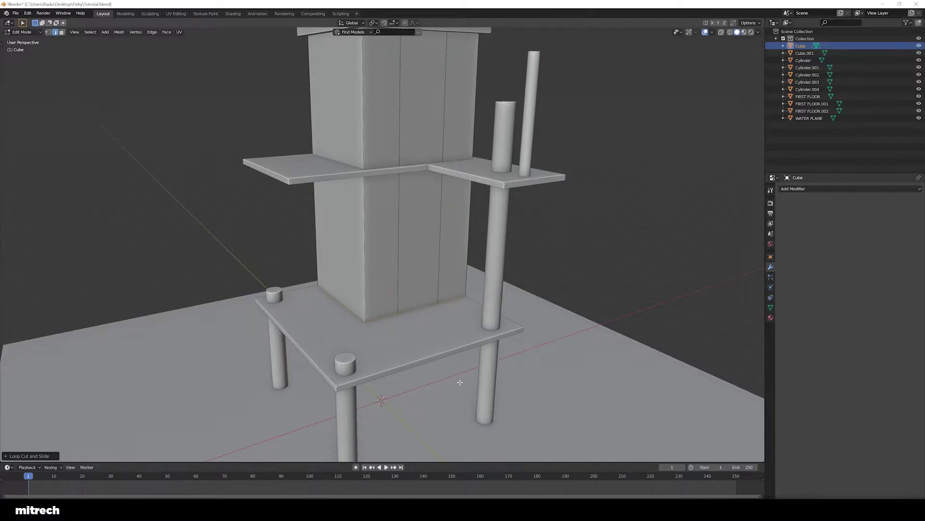
{"action": "middle_click", "coordinate": [456, 371]}
{"action": "key", "text": "g"}
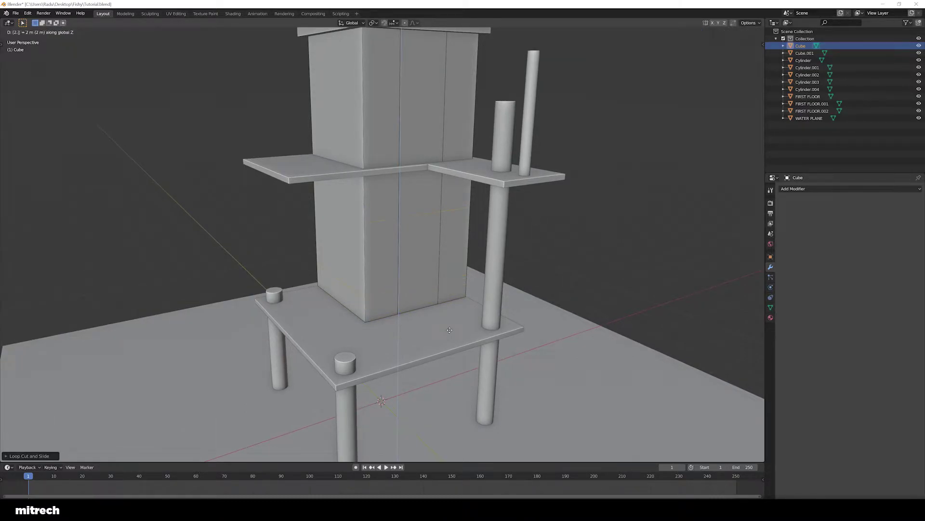
{"action": "left_click", "coordinate": [450, 330]}
- Delete the front wall face between the vertical loops and below the horizontal loop to open the ground-floor doorway
{"action": "key", "text": "a"}
{"action": "key", "text": "3"}
{"action": "right_click", "coordinate": [429, 289]}
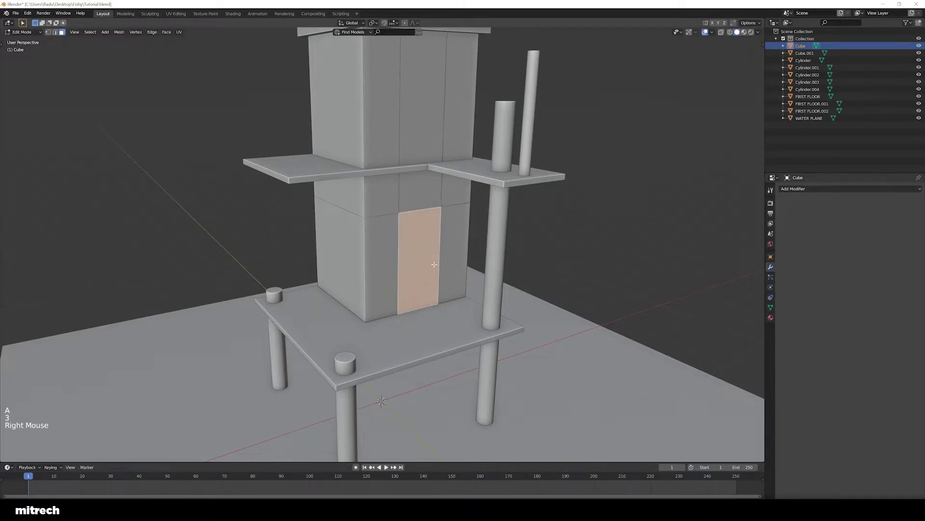
{"action": "middle_click_drag", "start_coordinate": [464, 294], "coordinate": [409, 319]}
{"action": "key", "text": "x"}
{"action": "left_click", "coordinate": [436, 263]}
- Return to Object Mode and apply the tower's object transform
{"action": "key", "text": "Tab"}
{"action": "key", "text": "ctrl+a"}
{"action": "left_click", "coordinate": [408, 269]}
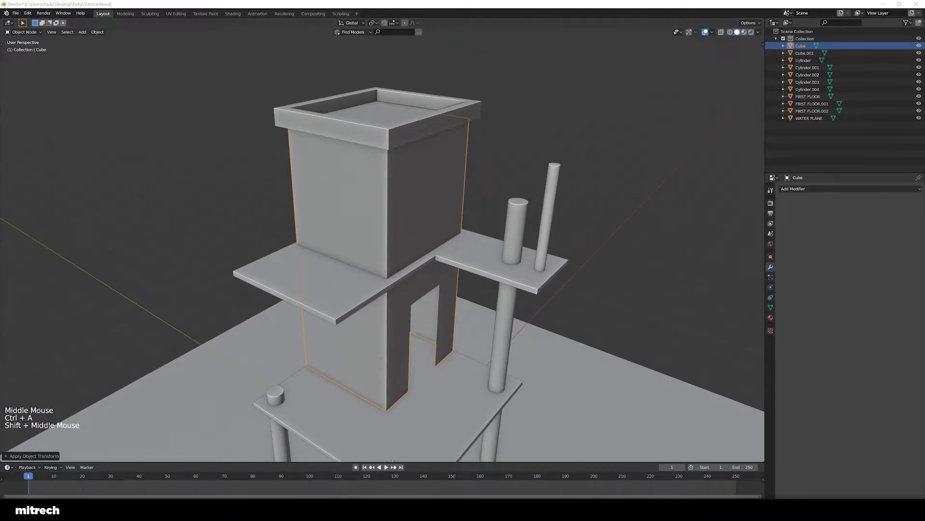
{"action": "middle_click_drag", "start_coordinate": [415, 270], "coordinate": [378, 165]}
{"action": "key", "text": "a"}
{"action": "right_click", "coordinate": [394, 225]}
{"action": "key", "text": "ctrl+a"}
- Isolate the tower, open its mesh for editing and add a centred vertical loop cut to the -X side wall
{"action": "key", "text": "Tab"}
{"action": "key", "text": "Tab"}
{"action": "key", "text": "shift+h"}
{"action": "key", "text": "Tab"}
{"action": "key", "text": "a"}
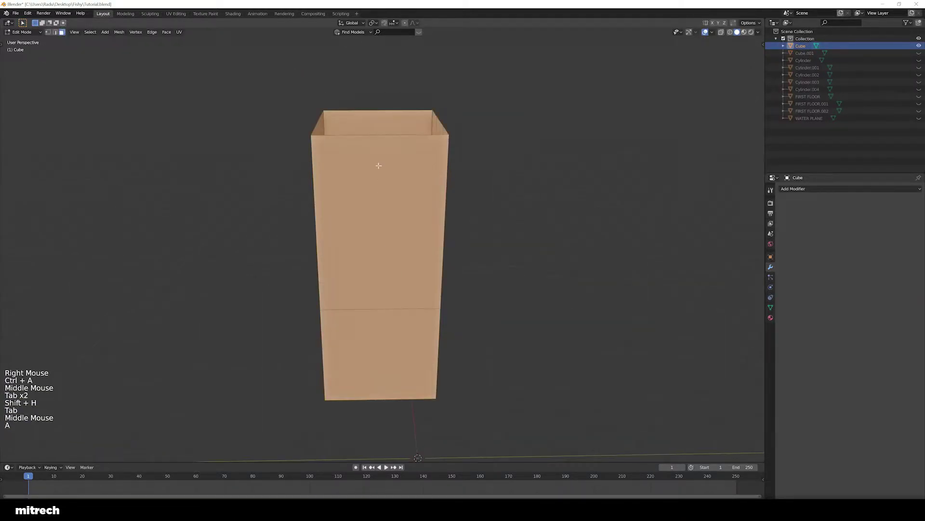
{"action": "key", "text": "a"}
{"action": "key", "text": "a"}
{"action": "key", "text": "ctrl+r"}
{"action": "left_click", "coordinate": [379, 140]}
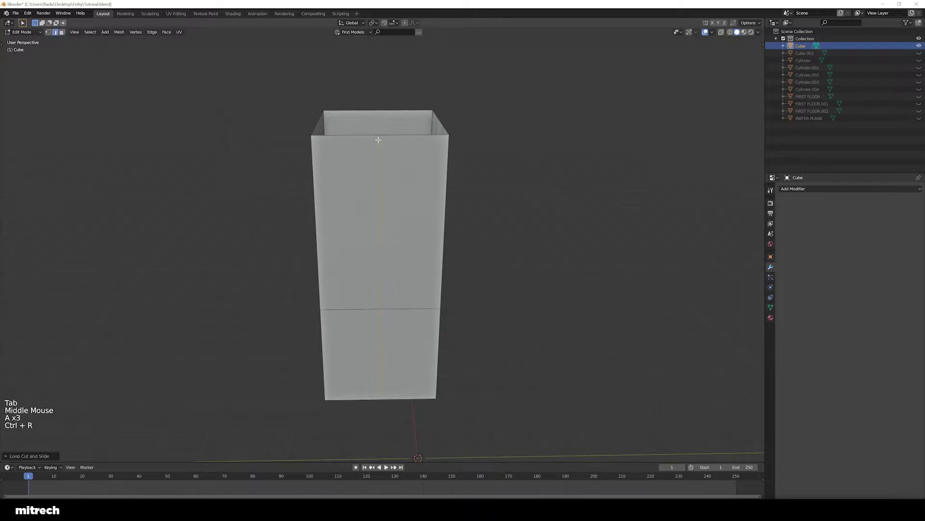
- Add another vertical loop cut to the side wall at its centre and move it -0.5 m along Y
{"action": "key", "text": "ctrl+r"}
{"action": "key", "text": "g"}
{"action": "type", "text": "x"}
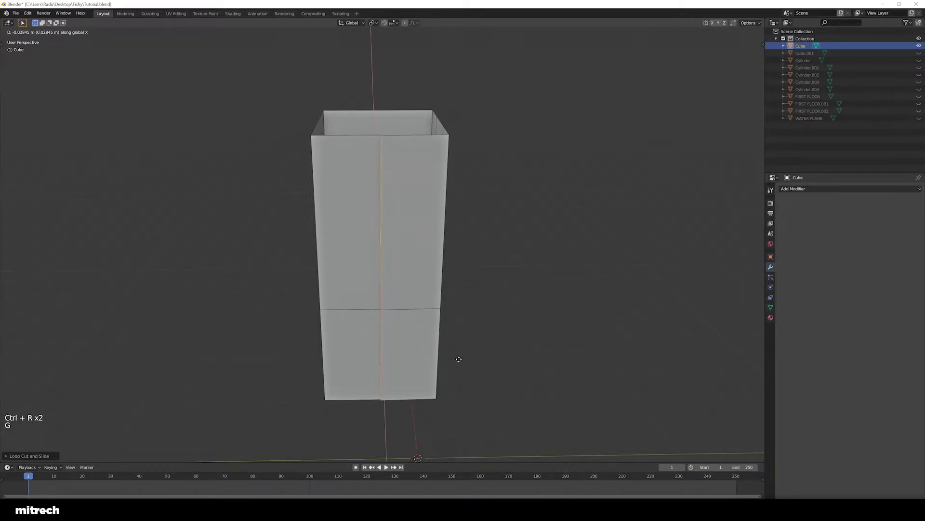
{"action": "type", "text": "y.1"}
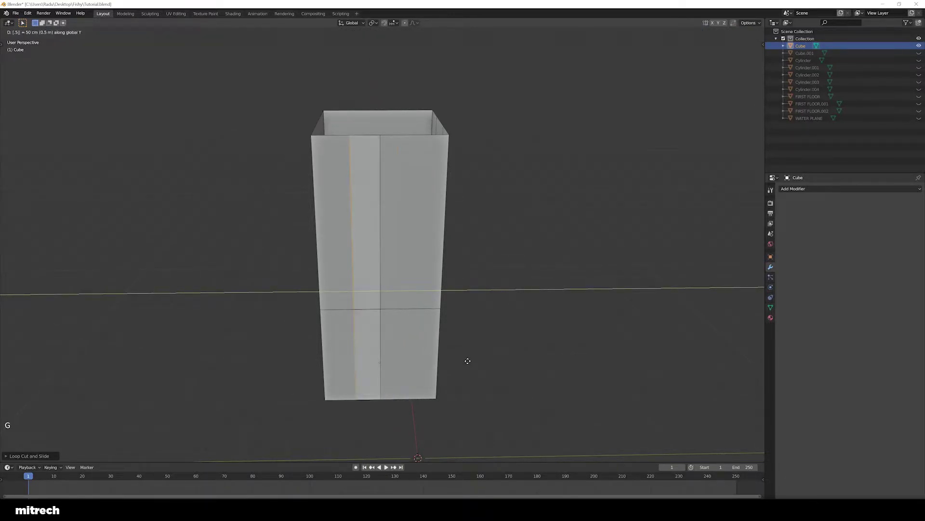
{"action": "key", "text": "minus"}
{"action": "key", "text": "Return"}
- Add a vertical loop cut on the other side of the wall's centre, offset the same distance along positive Y
{"action": "key", "text": "alt+a"}
{"action": "left_click", "coordinate": [357, 387]}
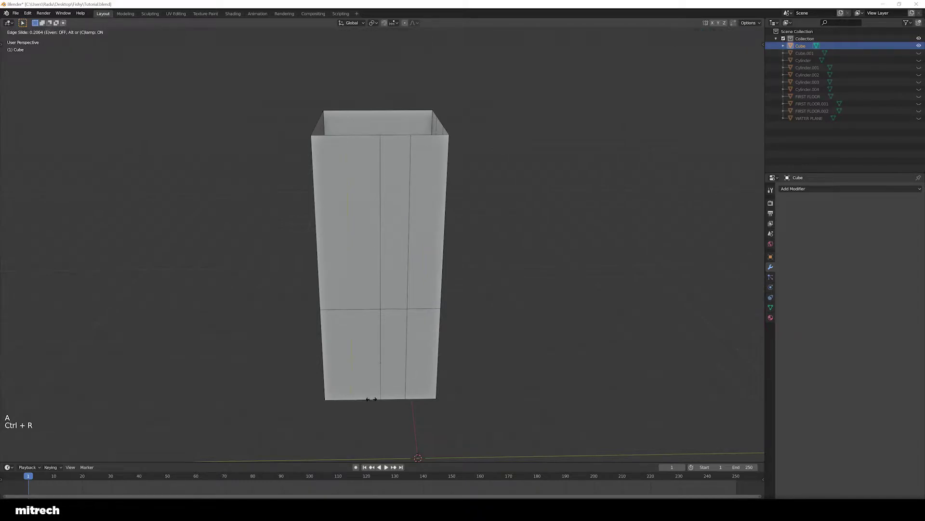
{"action": "right_click", "coordinate": [522, 368]}
{"action": "key", "text": "g"}
{"action": "key", "text": "y"}
{"action": "key", "text": "Return"}
{"action": "key", "text": "alt+a"}
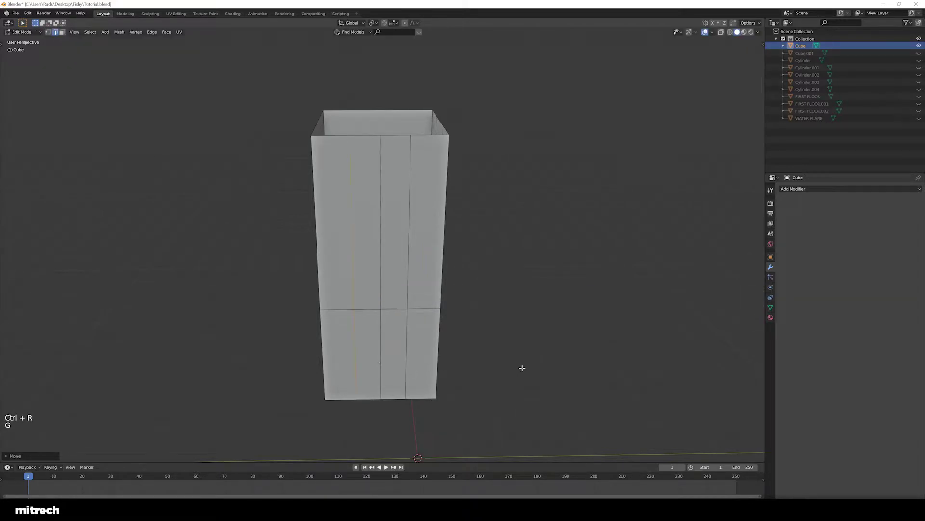
- Return to Object Mode, reveal all hidden objects and apply the tower's rotation and scale
{"action": "middle_click_drag", "start_coordinate": [436, 309], "coordinate": [418, 317]}
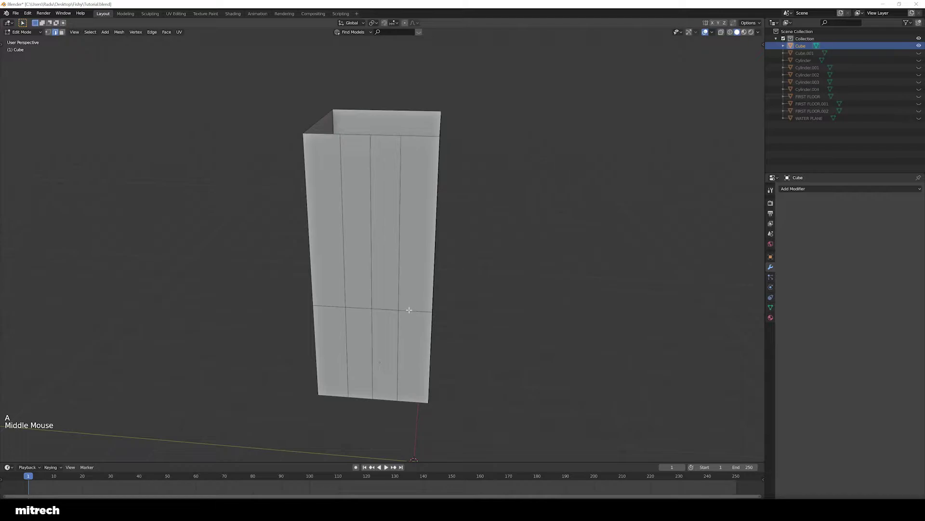
{"action": "key", "text": "alt+h"}
{"action": "key", "text": "Tab"}
{"action": "key", "text": "alt+h"}
{"action": "key", "text": "a"}
{"action": "right_click", "coordinate": [398, 283]}
{"action": "key", "text": "ctrl+a"}
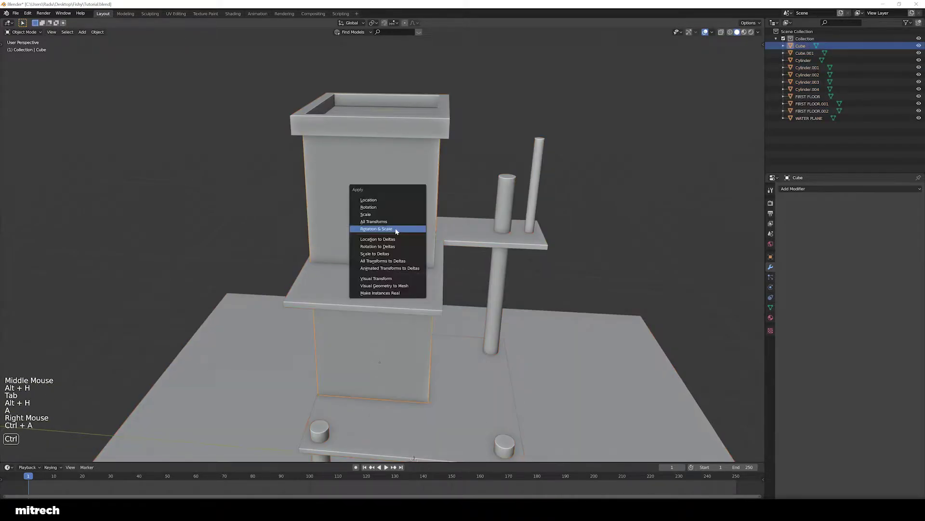
{"action": "left_click", "coordinate": [395, 229]}
- Open the tower's mesh and add a horizontal loop cut around its upper part, level with the top of the upper-floor slab
{"action": "key", "text": "Tab"}
{"action": "middle_click_drag", "start_coordinate": [397, 232], "coordinate": [415, 248]}
{"action": "key", "text": "KP_1"}
{"action": "scroll", "coordinate": [419, 255], "scroll_direction": "up", "scroll_amount": 3}
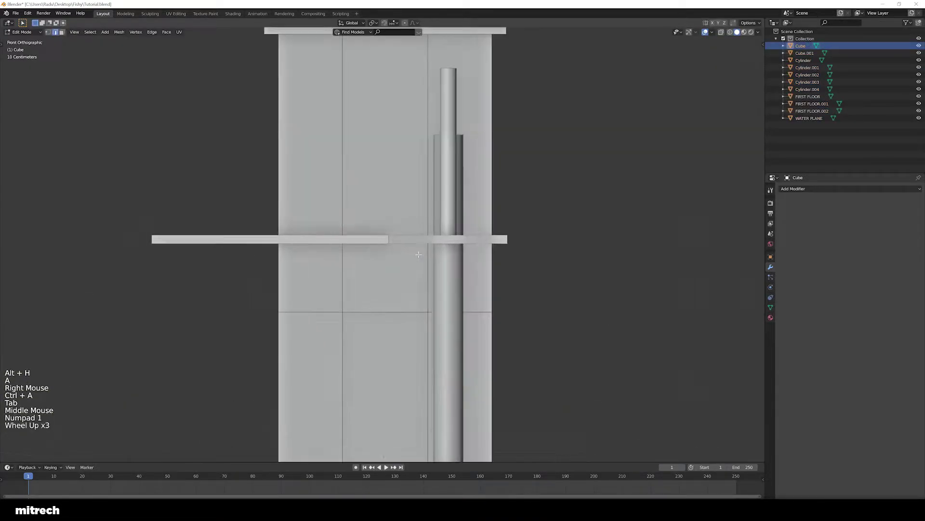
{"action": "key", "text": "ctrl+r"}
{"action": "left_click", "coordinate": [275, 133]}
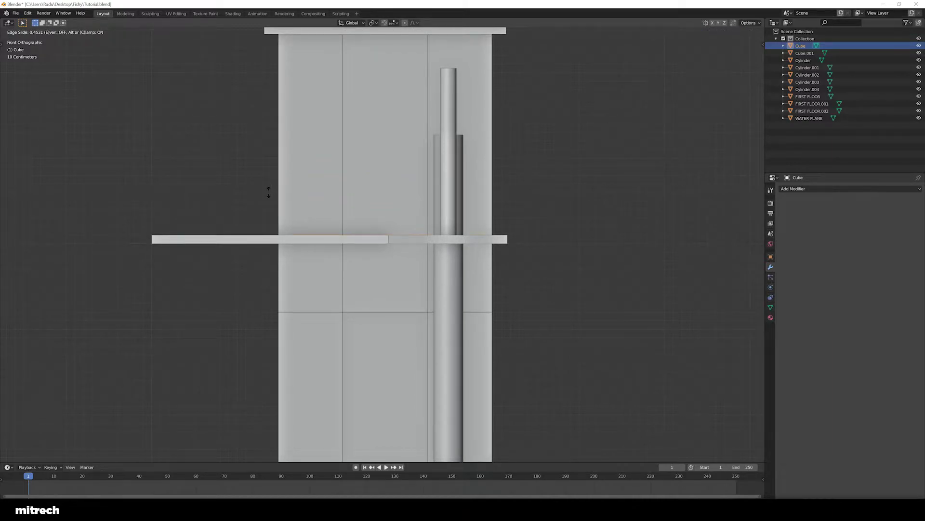
{"action": "left_click", "coordinate": [269, 191]}
{"action": "middle_click_drag", "start_coordinate": [311, 190], "coordinate": [407, 244]}
{"action": "scroll", "coordinate": [410, 219], "scroll_direction": "down", "scroll_amount": 4}
{"action": "scroll", "coordinate": [411, 232], "scroll_direction": "up", "scroll_amount": 2}
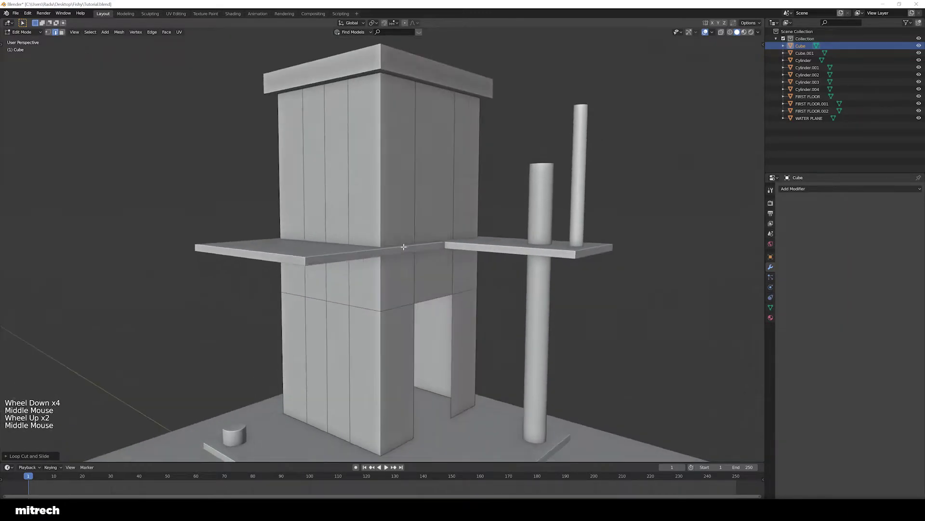
{"action": "key", "text": "g"}
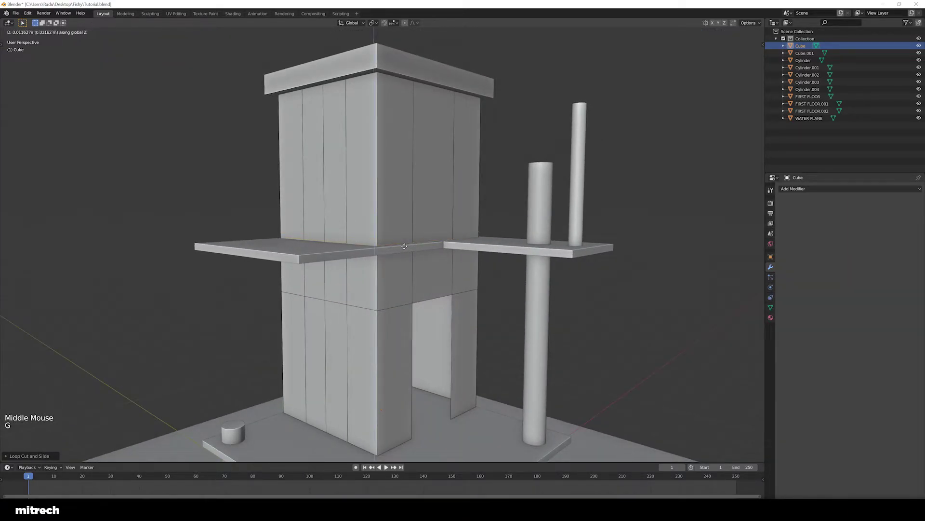
{"action": "left_click", "coordinate": [404, 246]}
- Move the new horizontal loop up 2.1 m along Z to set the top of the upper doorway
{"action": "middle_click_drag", "start_coordinate": [399, 247], "coordinate": [471, 272]}
{"action": "key", "text": "g"}
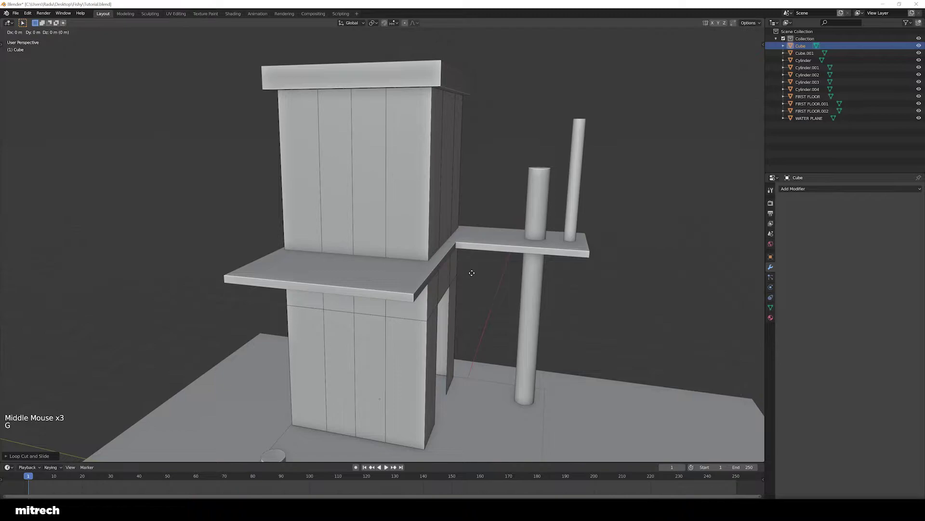
{"action": "key", "text": "z"}
{"action": "type", "text": "2"}
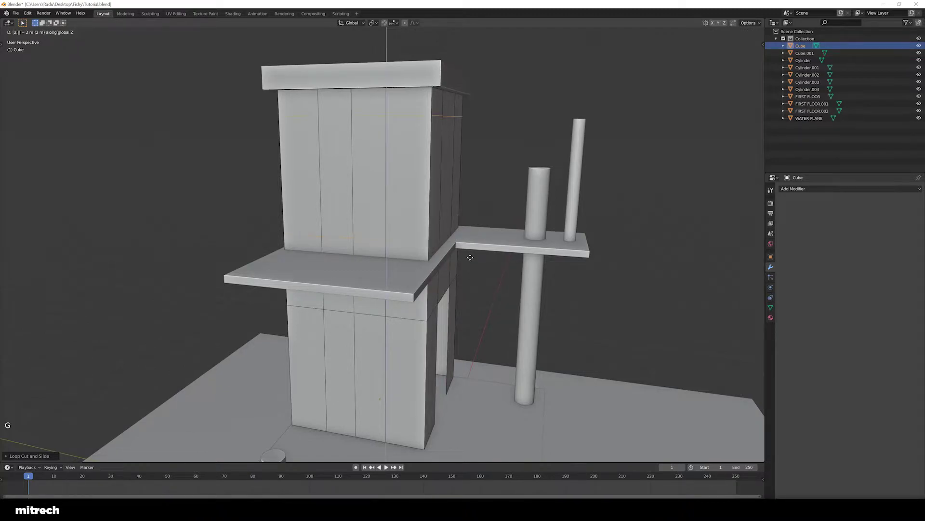
{"action": "type", "text": ".1"}
{"action": "key", "text": "Return"}
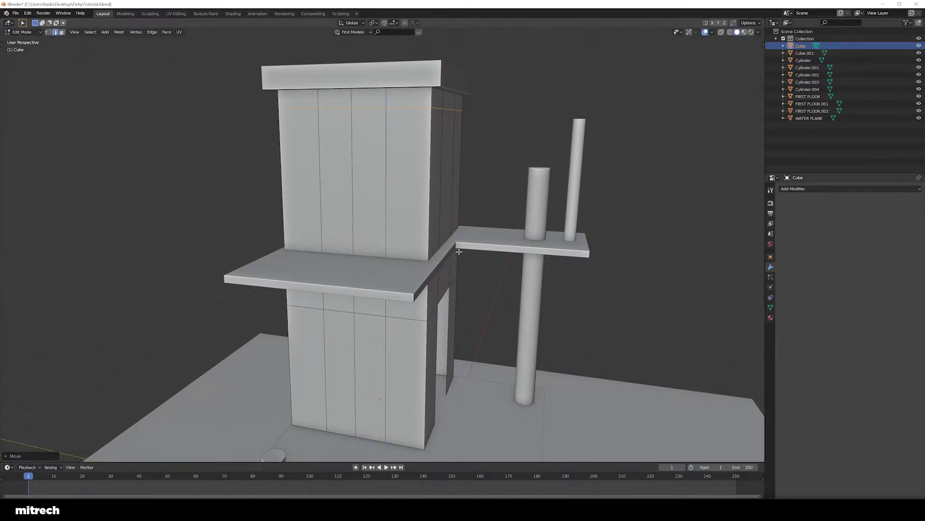
{"action": "scroll", "coordinate": [448, 247], "scroll_direction": "down", "scroll_amount": 2}
{"action": "middle_click_drag", "start_coordinate": [459, 251], "coordinate": [407, 243]}
{"action": "key", "text": "a"}
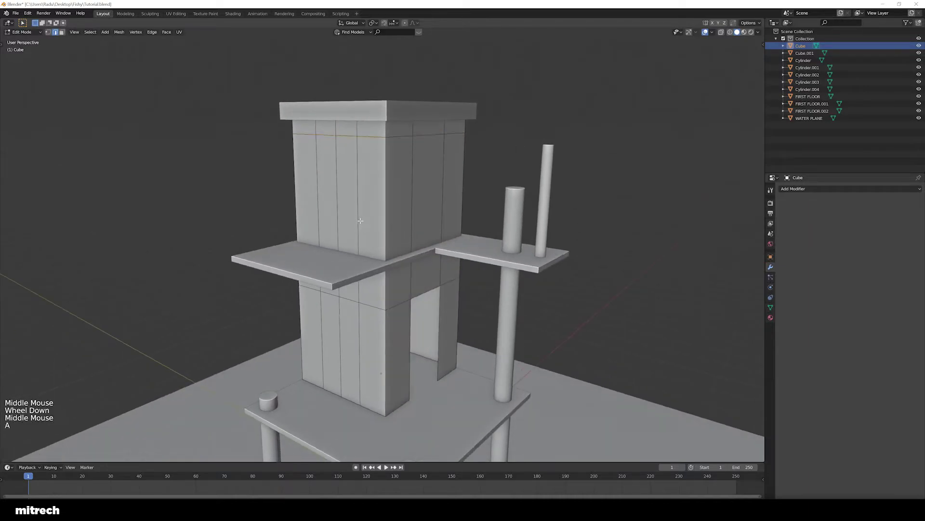
{"action": "middle_click_drag", "start_coordinate": [361, 220], "coordinate": [433, 248]}
{"action": "key", "text": "3"}
{"action": "key", "text": "2"}
{"action": "right_click", "coordinate": [372, 212], "text": "alt"}
{"action": "key", "text": "a"}
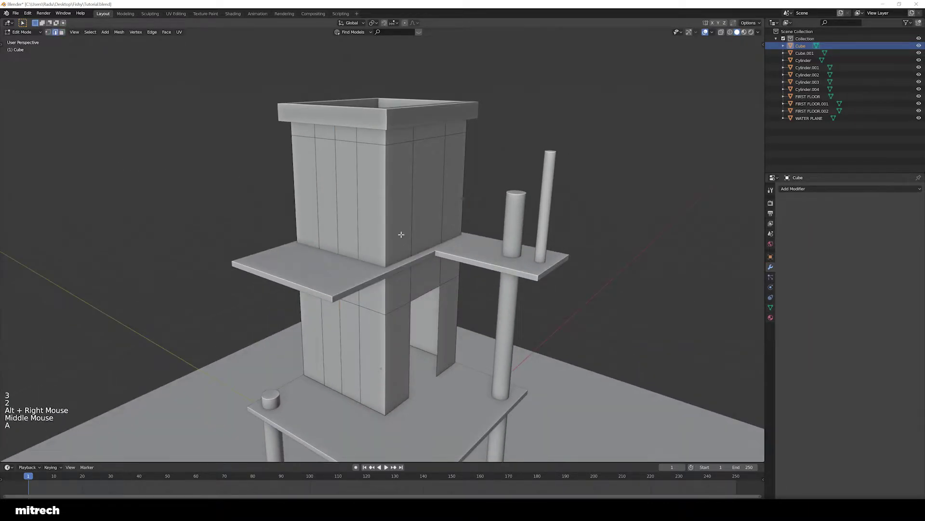
{"action": "key", "text": "2"}
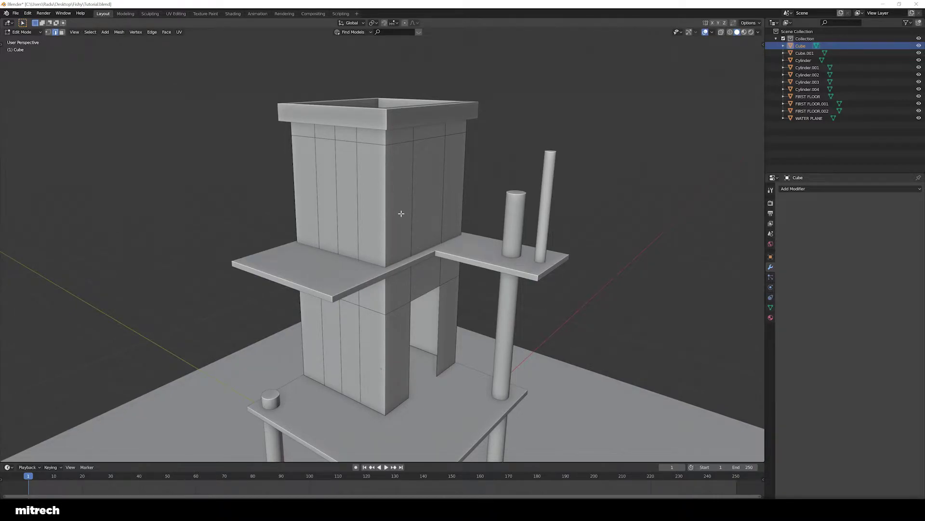
{"action": "middle_click_drag", "start_coordinate": [345, 189], "coordinate": [372, 200]}
{"action": "key", "text": "Tab"}
{"action": "scroll", "coordinate": [371, 200], "scroll_direction": "down", "scroll_amount": 2}
{"action": "key", "text": "Tab"}
{"action": "scroll", "coordinate": [374, 201], "scroll_direction": "up", "scroll_amount": 2}
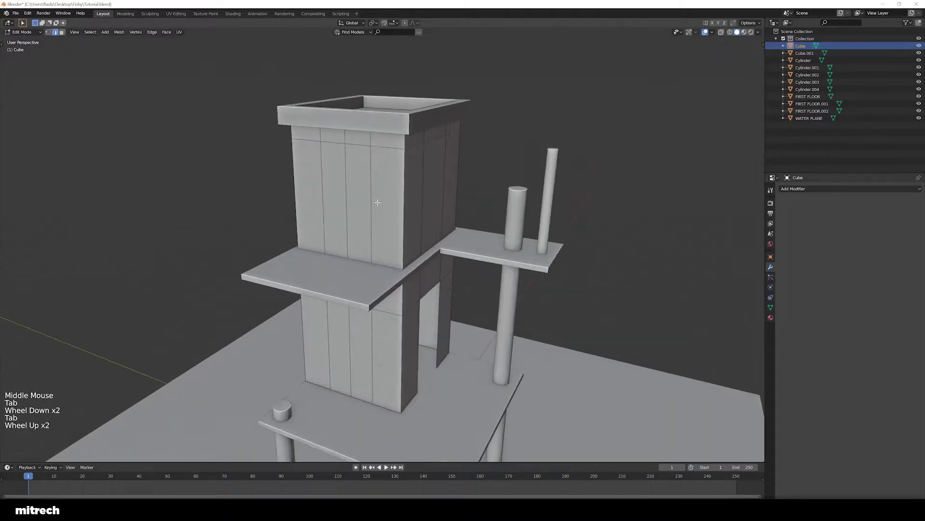
{"action": "key", "text": "a"}
{"action": "key", "text": "a"}
{"action": "key", "text": "a"}
{"action": "middle_click_drag", "start_coordinate": [362, 173], "coordinate": [328, 102]}
{"action": "scroll", "coordinate": [326, 96], "scroll_direction": "up", "scroll_amount": 2}
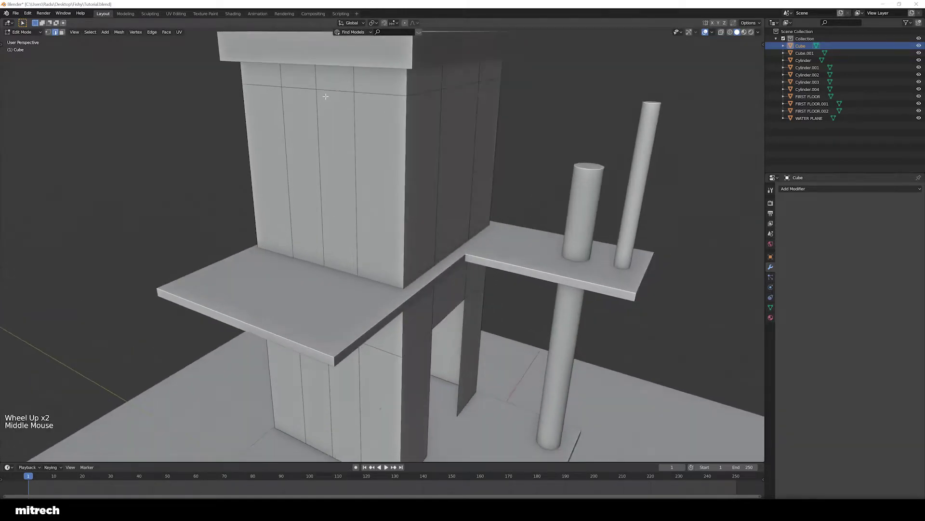
{"action": "scroll", "coordinate": [326, 97], "scroll_direction": "down", "scroll_amount": 2}
{"action": "middle_click_drag", "start_coordinate": [330, 143], "coordinate": [370, 149], "text": "shift"}
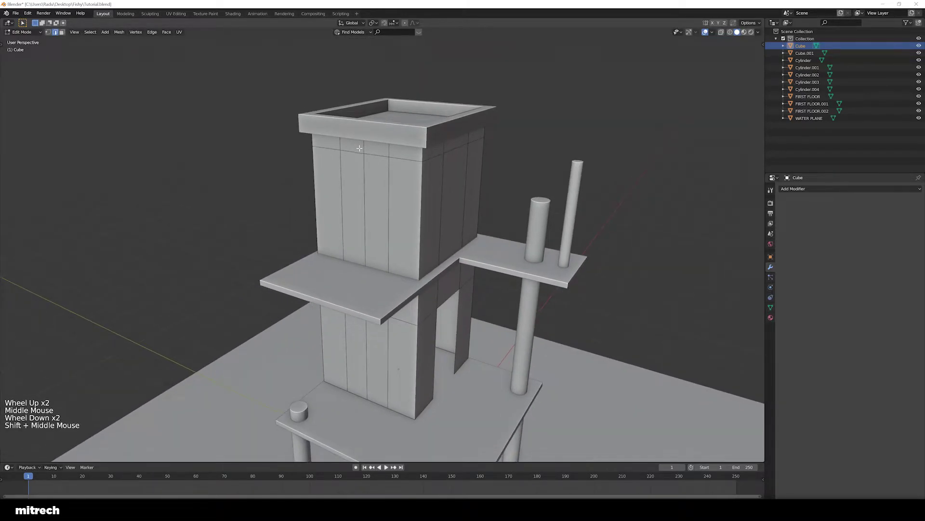
- Select the upper horizontal edge loop below the roof rim and move it -0.2 m along Z
{"action": "right_click", "coordinate": [454, 159], "text": "alt"}
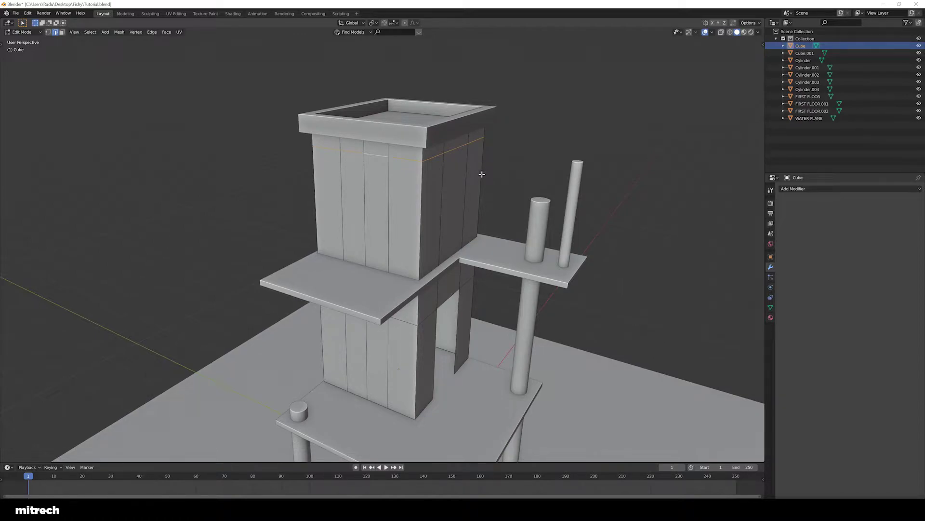
{"action": "middle_click_drag", "start_coordinate": [482, 174], "coordinate": [480, 199]}
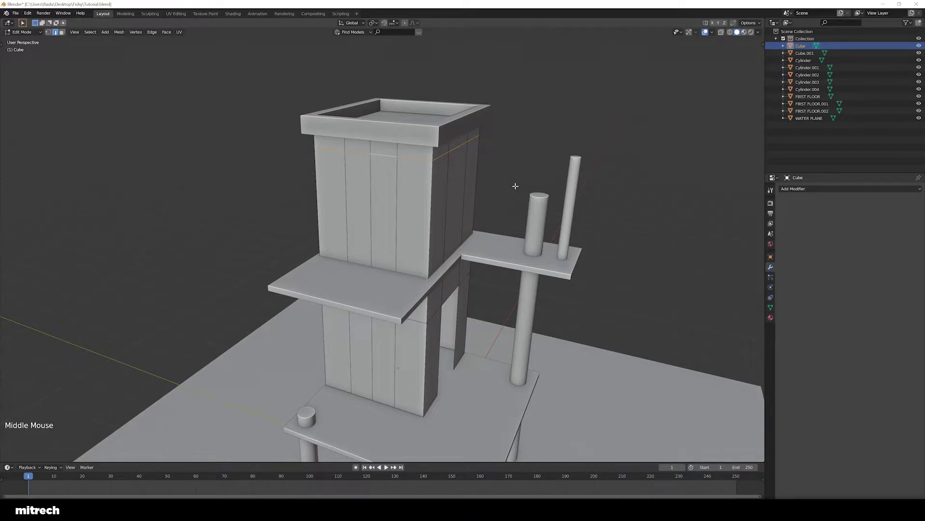
{"action": "key", "text": "g"}
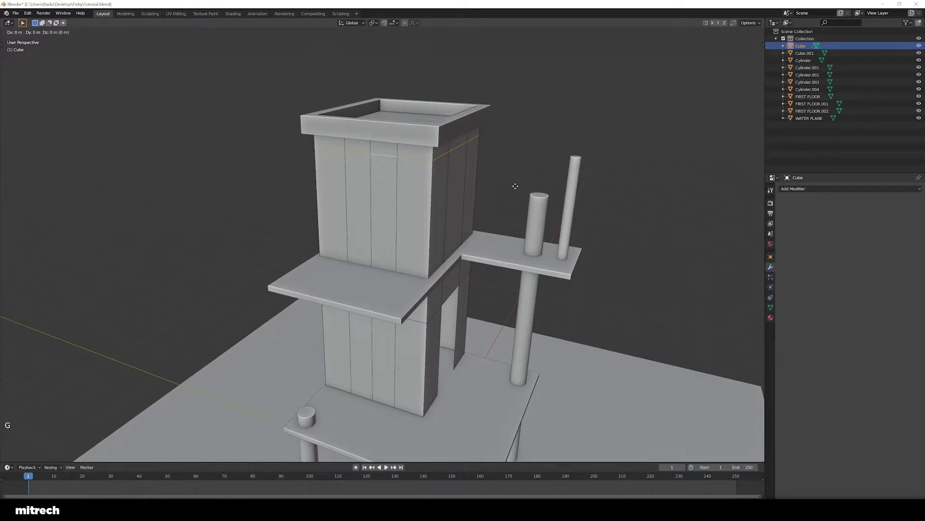
{"action": "key", "text": "z"}
{"action": "type", "text": "-.2"}
{"action": "key", "text": "Return"}
{"action": "key", "text": "a"}
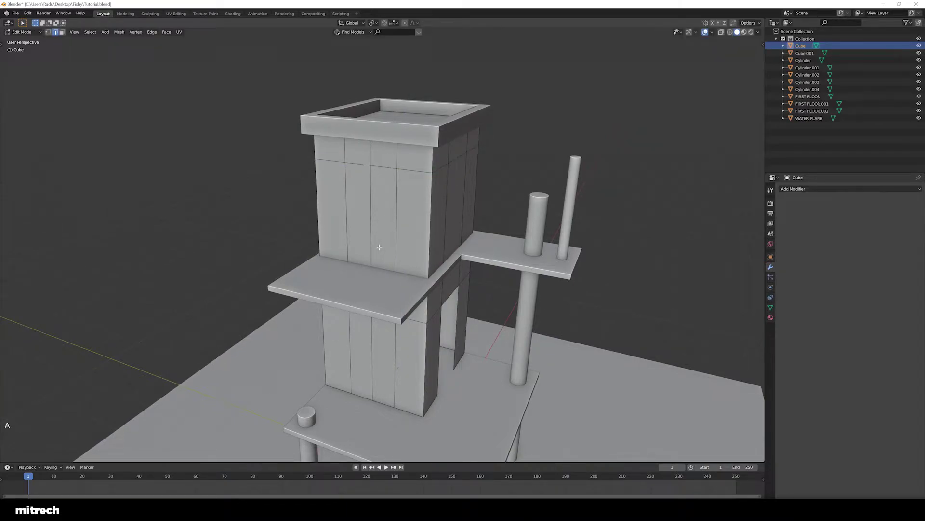
- Isolate the tower and remove the centre vertical edge loop from its -X wall, keeping the wall faces
{"action": "middle_click_drag", "start_coordinate": [379, 247], "coordinate": [395, 248]}
{"action": "key", "text": "Tab"}
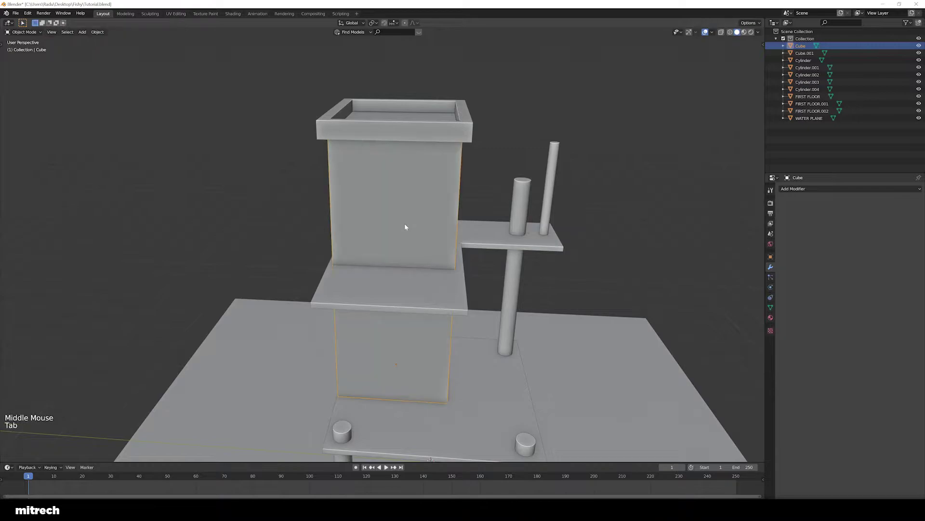
{"action": "key", "text": "shift+h"}
{"action": "key", "text": "Tab"}
{"action": "key", "text": "2"}
{"action": "middle_click_drag", "start_coordinate": [405, 248], "coordinate": [400, 244]}
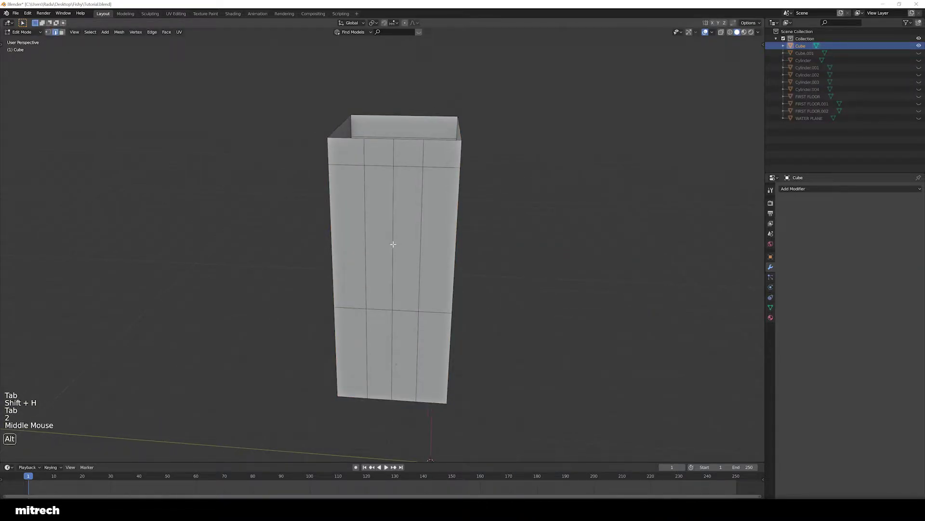
{"action": "right_click", "coordinate": [393, 244], "text": "alt"}
{"action": "key", "text": "x"}
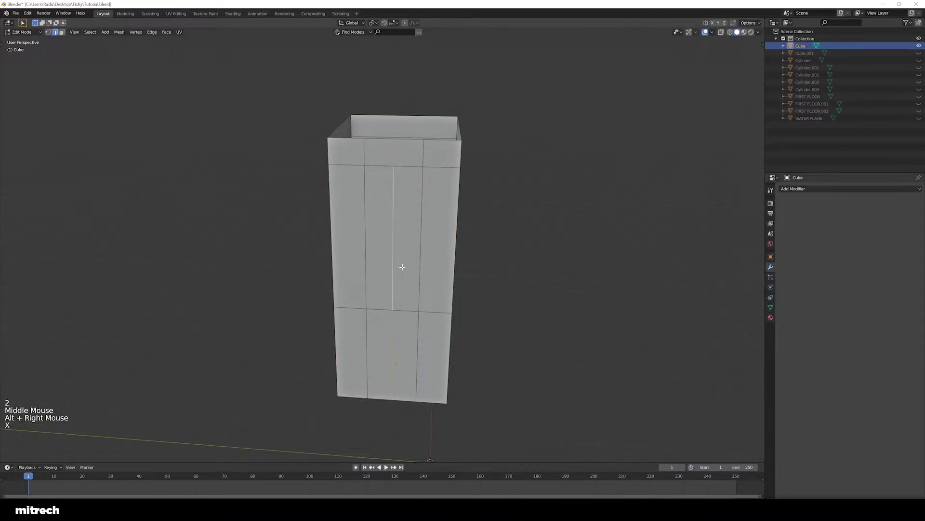
{"action": "key", "text": "x"}
{"action": "left_click", "coordinate": [397, 300]}
{"action": "key", "text": "a"}
{"action": "key", "text": "a"}
{"action": "key", "text": "a"}
{"action": "middle_click_drag", "start_coordinate": [413, 283], "coordinate": [392, 252]}
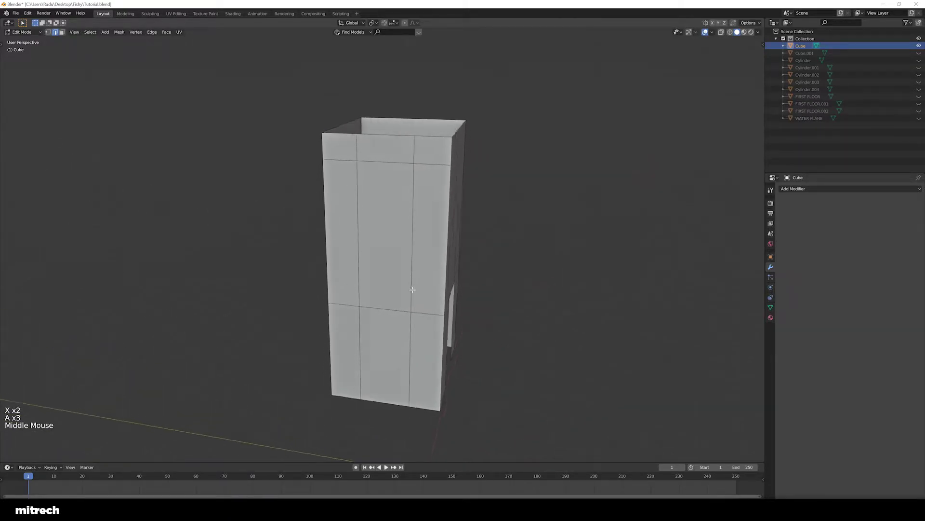
- Reveal all hidden objects and select only the tower in Object Mode
{"action": "key", "text": "3"}
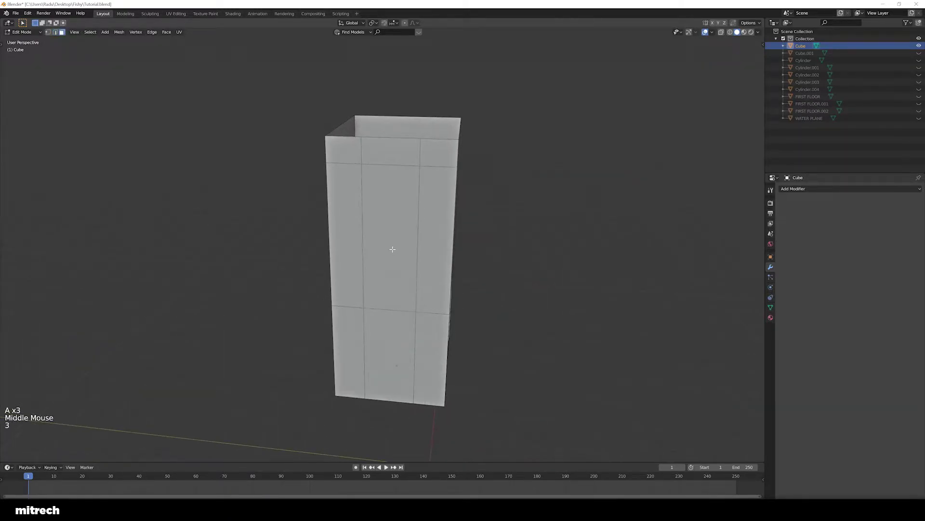
{"action": "key", "text": "alt+h"}
{"action": "key", "text": "Tab"}
{"action": "key", "text": "alt+h"}
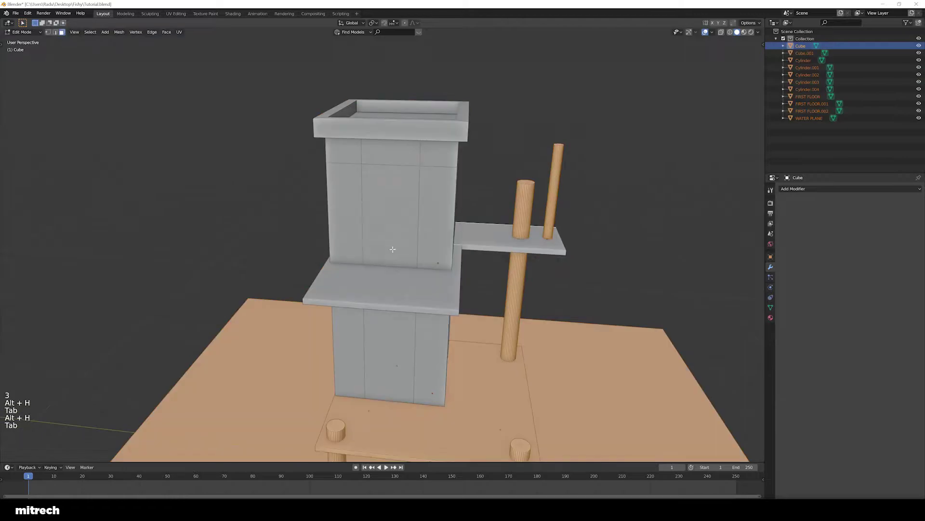
{"action": "key", "text": "Tab"}
{"action": "right_click", "coordinate": [402, 238]}
- Isolate the tower again to check its mesh, and bring all the hidden objects back
{"action": "middle_click_drag", "start_coordinate": [402, 239], "coordinate": [373, 224]}
{"action": "key", "text": "a"}
{"action": "key", "text": "a"}
{"action": "key", "text": "a"}
{"action": "key", "text": "a"}
{"action": "key", "text": "Tab"}
{"action": "key", "text": "shift+h"}
{"action": "right_click", "coordinate": [366, 223]}
{"action": "key", "text": "shift+h"}
{"action": "key", "text": "Tab"}
{"action": "key", "text": "Tab"}
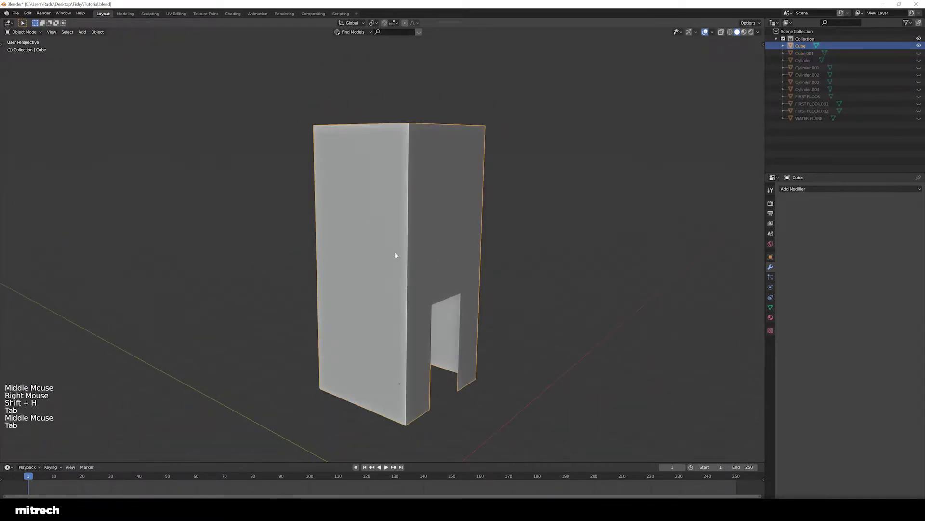
{"action": "key", "text": "alt+h"}
{"action": "key", "text": "a"}
{"action": "right_click", "coordinate": [377, 233]}
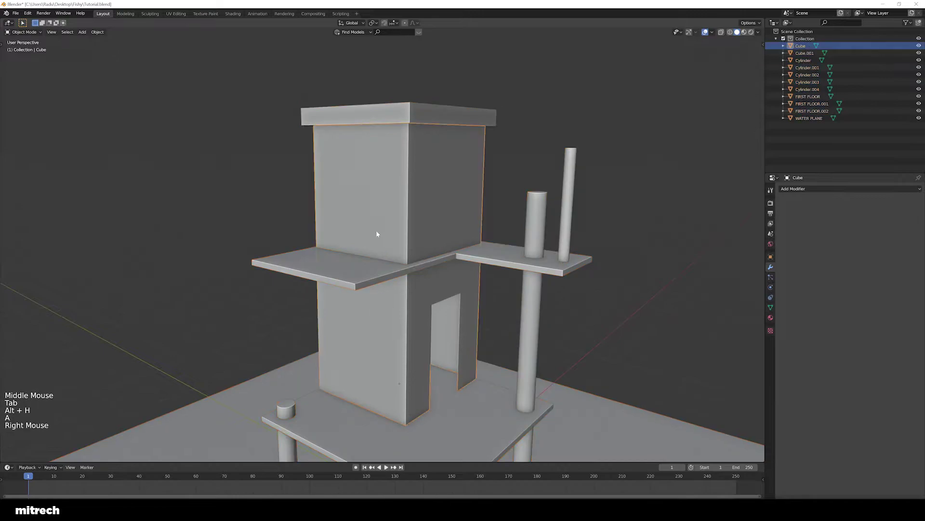
- Add a horizontal loop cut to the tower's upper storey, slid down level with the top of the upper-floor slab
{"action": "middle_click_drag", "start_coordinate": [377, 234], "coordinate": [438, 252]}
{"action": "scroll", "coordinate": [397, 240], "scroll_direction": "up", "scroll_amount": 2}
{"action": "key", "text": "Tab"}
{"action": "key", "text": "a"}
{"action": "middle_click_drag", "start_coordinate": [424, 222], "coordinate": [453, 204]}
{"action": "key", "text": "a"}
{"action": "key", "text": "a"}
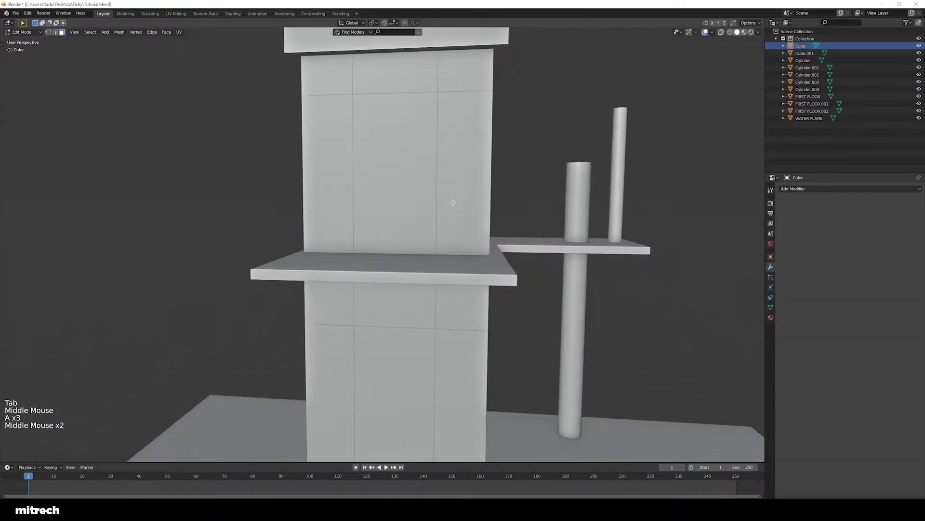
{"action": "key", "text": "ctrl+r"}
{"action": "left_click", "coordinate": [495, 174]}
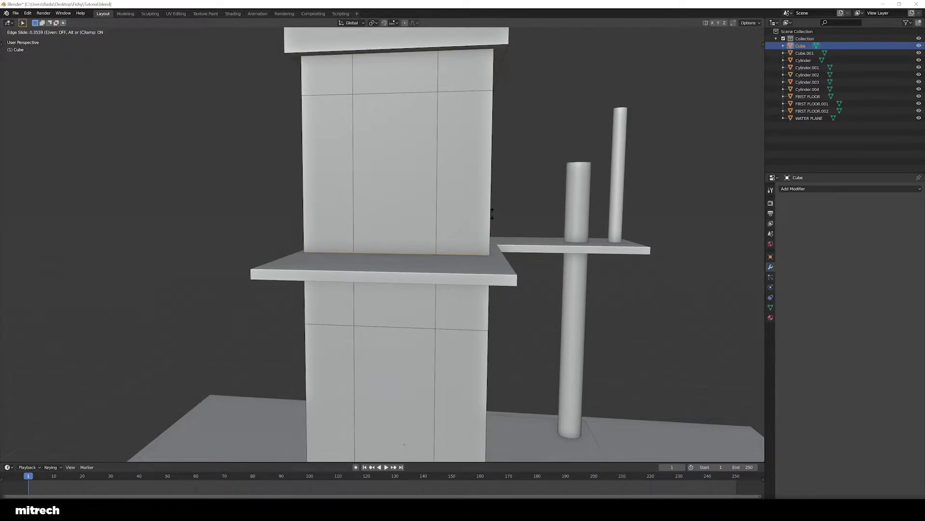
{"action": "left_click", "coordinate": [492, 214]}
- Delete the middle face of the upper storey's -X wall to open a doorway onto the slab
{"action": "middle_click_drag", "start_coordinate": [489, 217], "coordinate": [368, 242]}
{"action": "middle_click_drag", "start_coordinate": [466, 293], "coordinate": [421, 295]}
{"action": "key", "text": "3"}
{"action": "right_click", "coordinate": [371, 193]}
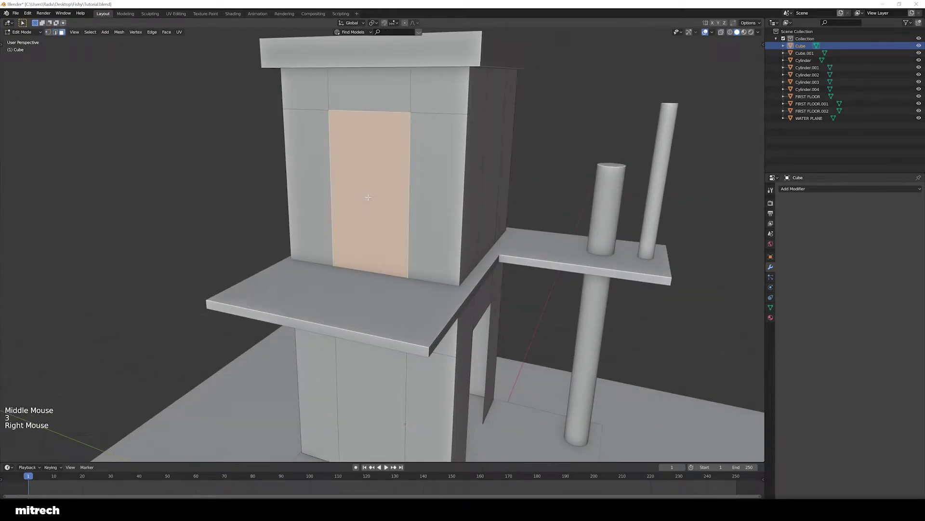
{"action": "middle_click_drag", "start_coordinate": [371, 193], "coordinate": [458, 205]}
{"action": "key", "text": "x"}
{"action": "left_click", "coordinate": [424, 169]}
- Return to Object Mode, apply the tower's object transform and save the file
{"action": "key", "text": "Tab"}
{"action": "scroll", "coordinate": [459, 207], "scroll_direction": "down", "scroll_amount": 2}
{"action": "scroll", "coordinate": [459, 206], "scroll_direction": "down", "scroll_amount": 1}
{"action": "key", "text": "a"}
{"action": "right_click", "coordinate": [459, 207]}
{"action": "key", "text": "ctrl+a"}
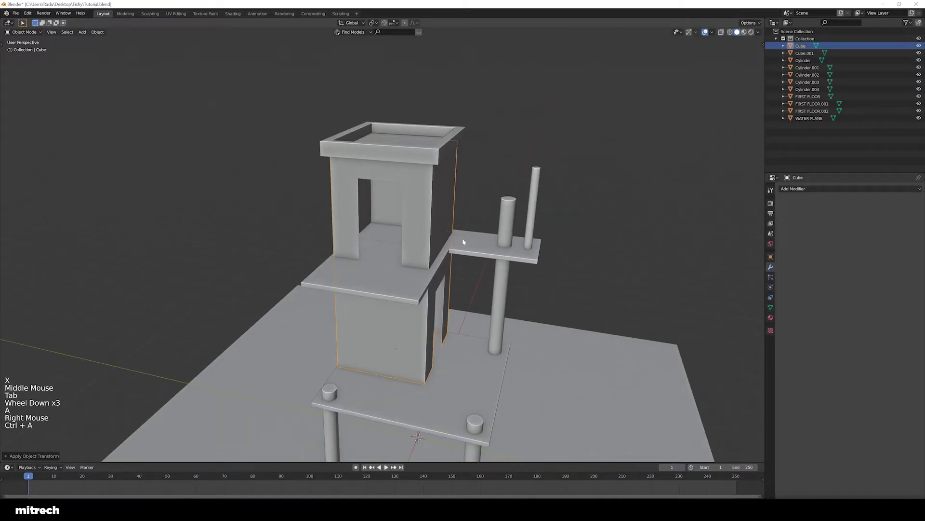
{"action": "middle_click_drag", "start_coordinate": [463, 244], "coordinate": [425, 242]}
{"action": "key", "text": "a"}
{"action": "key", "text": "a"}
{"action": "key", "text": "a"}
{"action": "key", "text": "a"}
{"action": "key", "text": "a"}
{"action": "key", "text": "ctrl+s"}
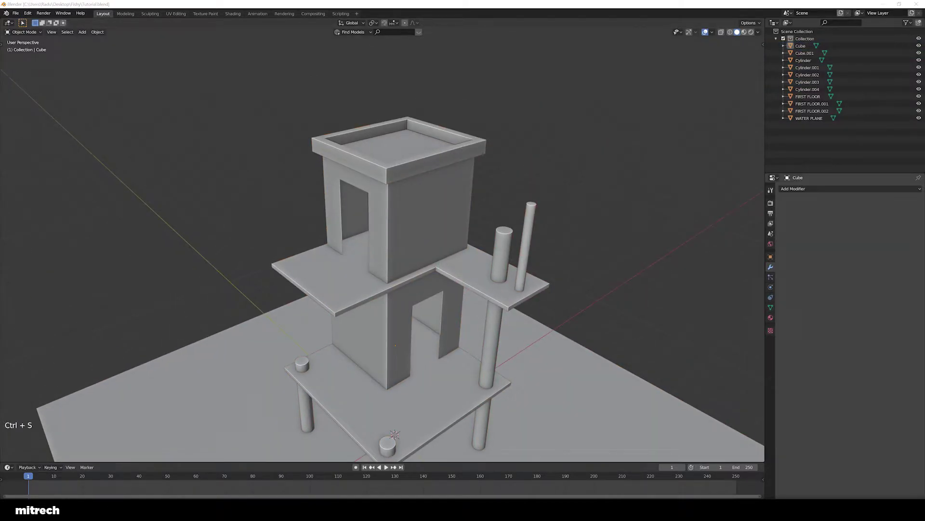
- Open the tower's mesh for editing and add a centred vertical loop cut to the +X wall, opposite the upper doorway
{"action": "middle_click_drag", "start_coordinate": [577, 192], "coordinate": [398, 262]}
{"action": "scroll", "coordinate": [442, 283], "scroll_direction": "up", "scroll_amount": 3}
{"action": "scroll", "coordinate": [368, 195], "scroll_direction": "down", "scroll_amount": 1}
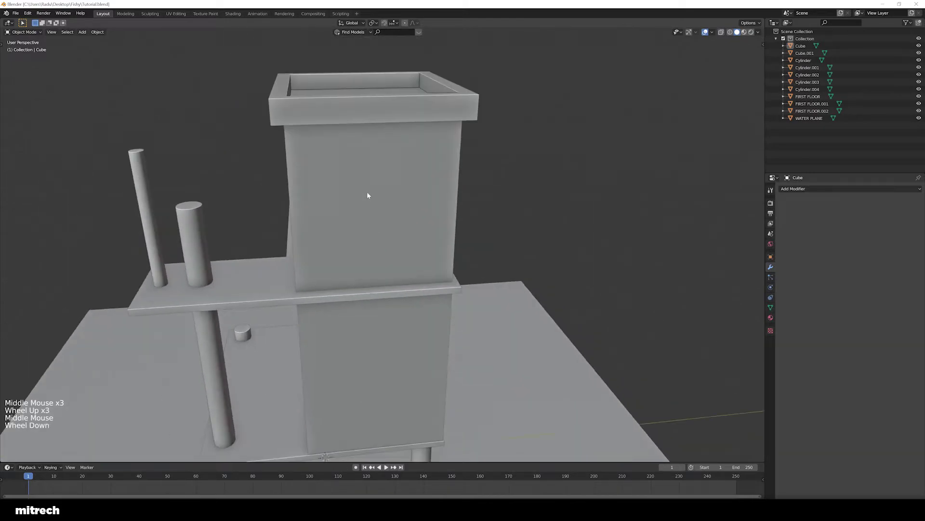
{"action": "right_click", "coordinate": [367, 195]}
{"action": "middle_click_drag", "start_coordinate": [476, 275], "coordinate": [365, 170]}
{"action": "right_click", "coordinate": [344, 165]}
{"action": "key", "text": "Tab"}
{"action": "key", "text": "a"}
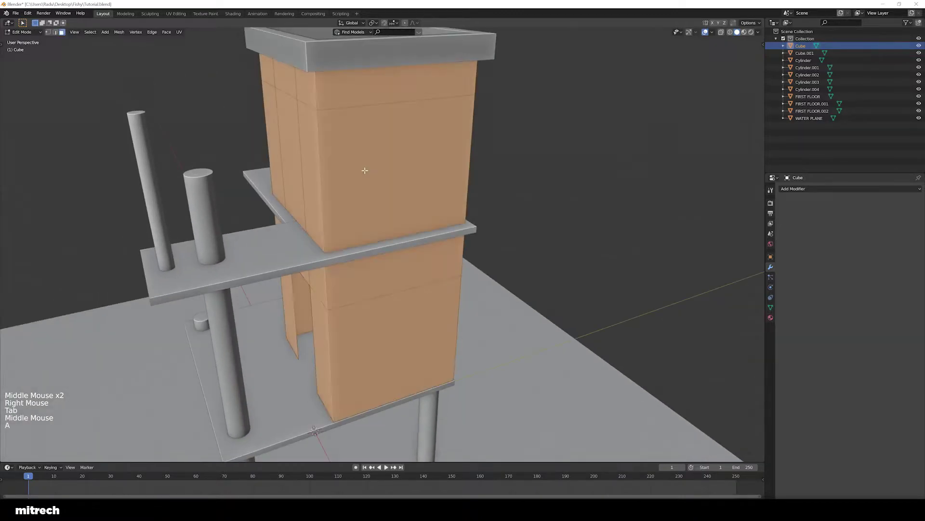
{"action": "key", "text": "a"}
{"action": "key", "text": "a"}
{"action": "middle_click_drag", "start_coordinate": [407, 218], "coordinate": [378, 285]}
{"action": "key", "text": "ctrl+r"}
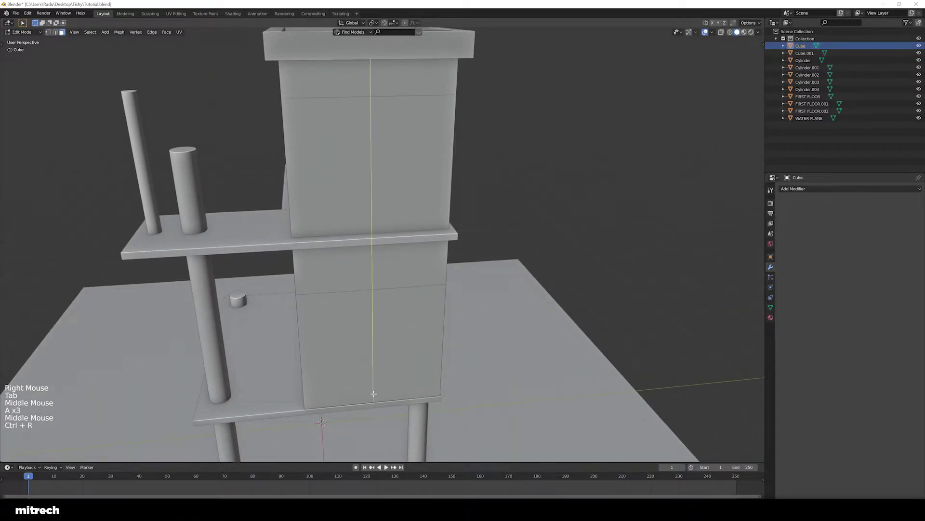
{"action": "left_click", "coordinate": [374, 393]}
{"action": "middle_click_drag", "start_coordinate": [374, 393], "coordinate": [433, 242]}
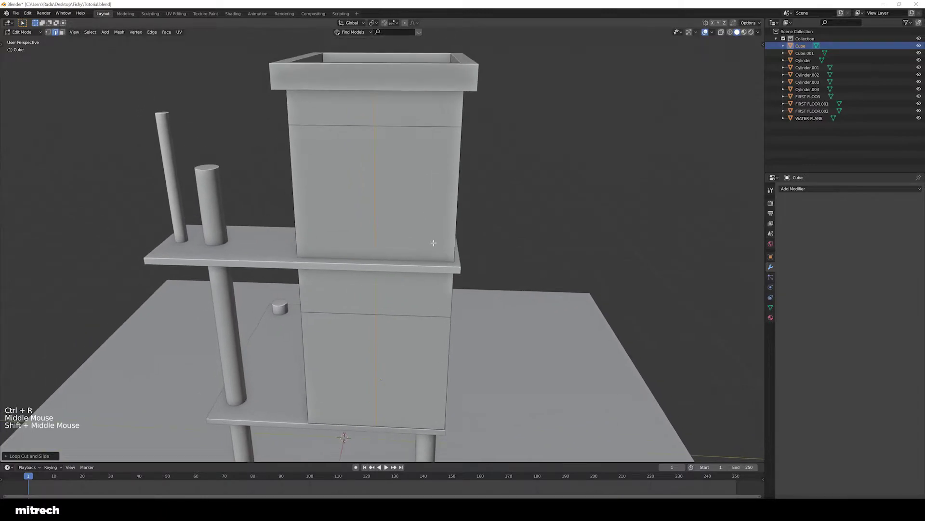
{"action": "middle_click_drag", "start_coordinate": [358, 217], "coordinate": [434, 261]}
- Return to Object Mode, clear the selection and save the file
{"action": "key", "text": "Tab"}
{"action": "key", "text": "F15"}
{"action": "key", "text": "a"}
{"action": "key", "text": "a"}
{"action": "key", "text": "a"}
{"action": "key", "text": "a"}
{"action": "key", "text": "a"}
{"action": "key", "text": "ctrl+s"}
{"action": "scroll", "coordinate": [453, 244], "scroll_direction": "down", "scroll_amount": 2}
{"action": "middle_click_drag", "start_coordinate": [434, 260], "coordinate": [419, 259], "text": "shift"}
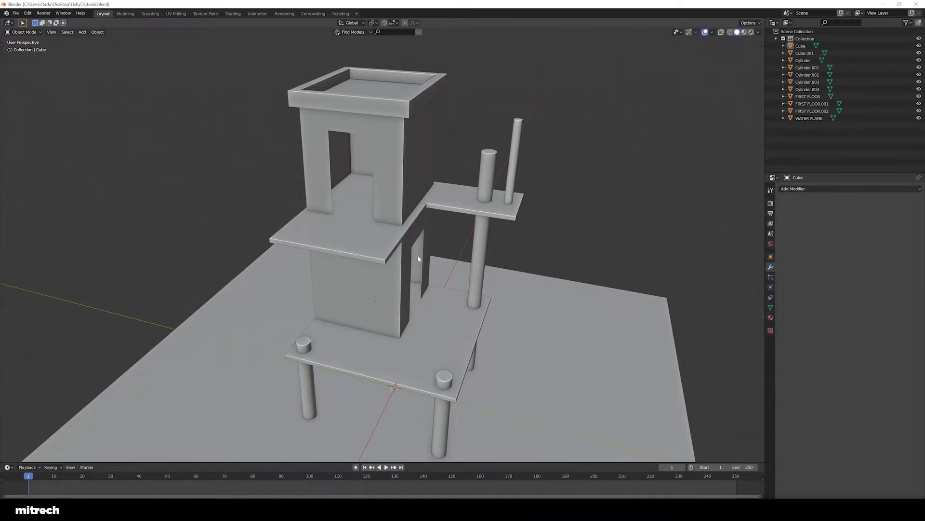
- Start an FBX import and browse to the folder D:\_WORK\Mitrech\3D
{"action": "left_click", "coordinate": [15, 13]}
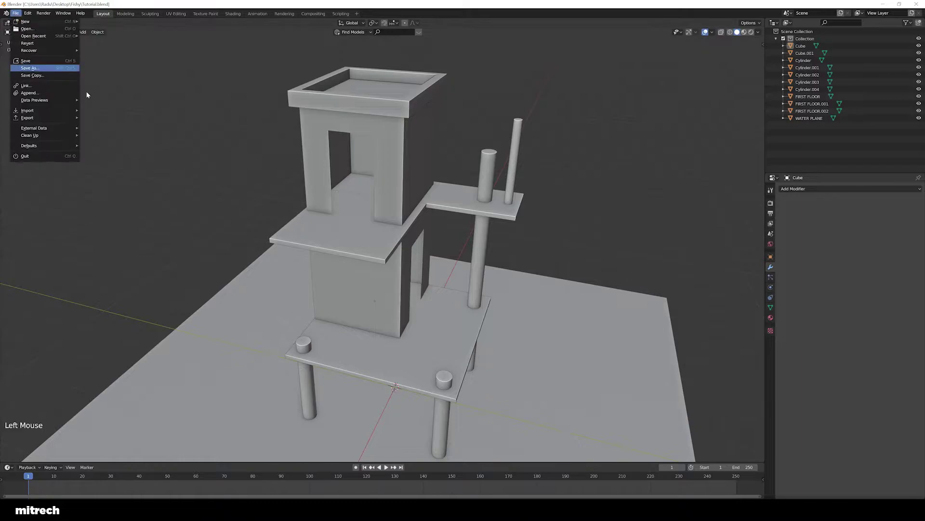
{"action": "mouse_move", "coordinate": [52, 109]}
{"action": "left_click", "coordinate": [129, 157]}
{"action": "left_click", "coordinate": [18, 13]}
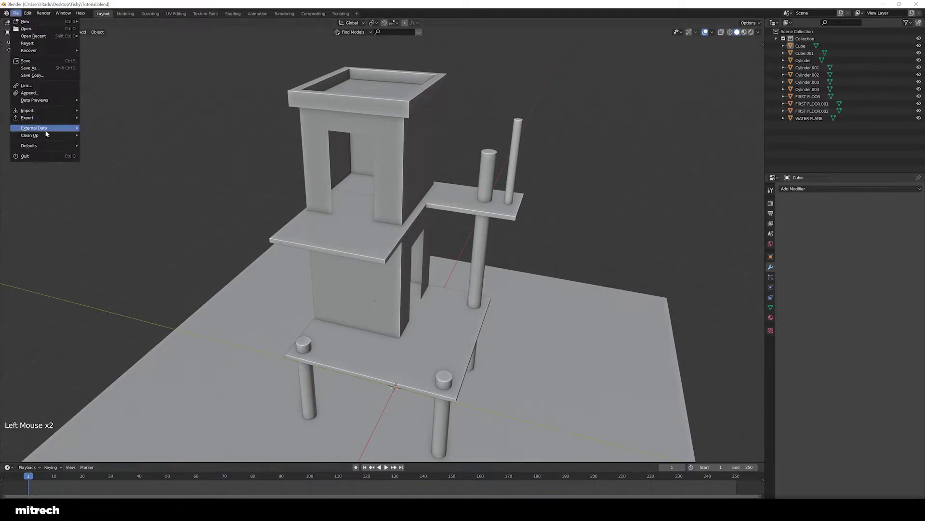
{"action": "mouse_move", "coordinate": [53, 131]}
{"action": "left_click", "coordinate": [106, 154]}
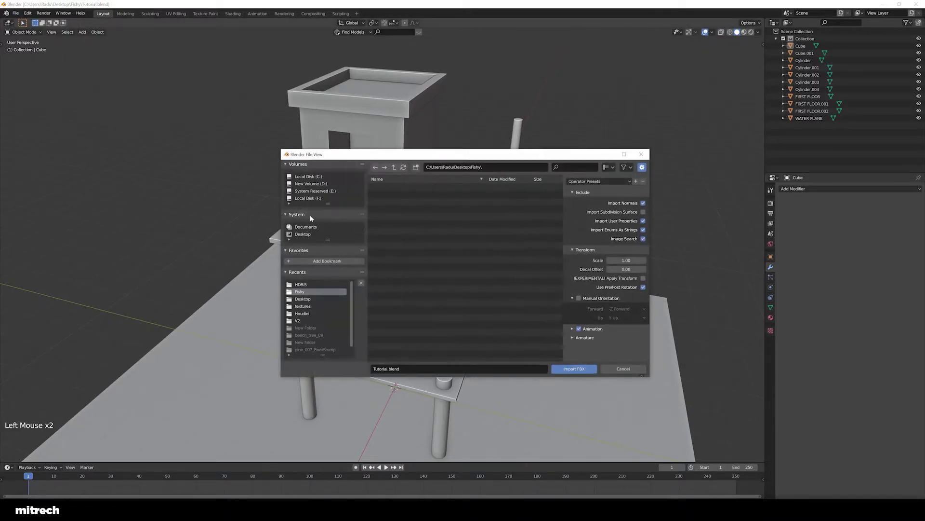
{"action": "left_click", "coordinate": [314, 183]}
{"action": "double_click", "coordinate": [392, 206]}
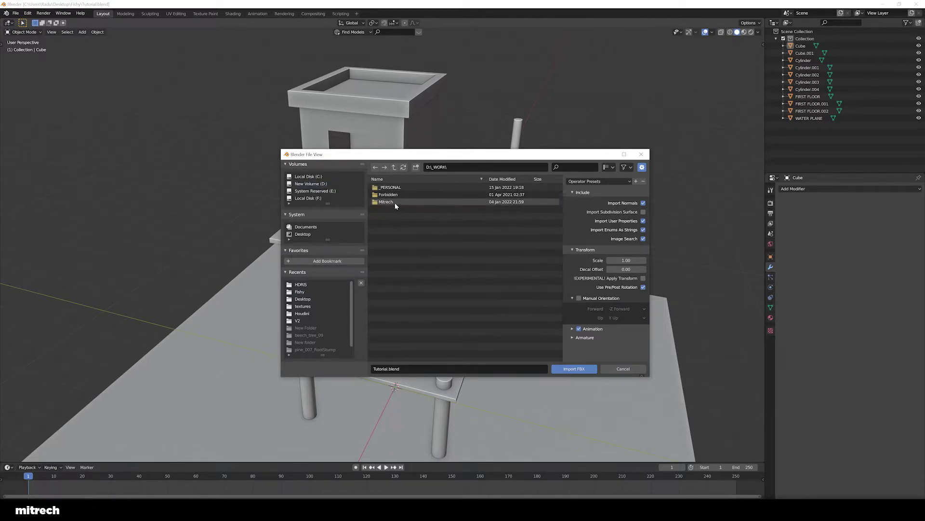
{"action": "double_click", "coordinate": [400, 188]}
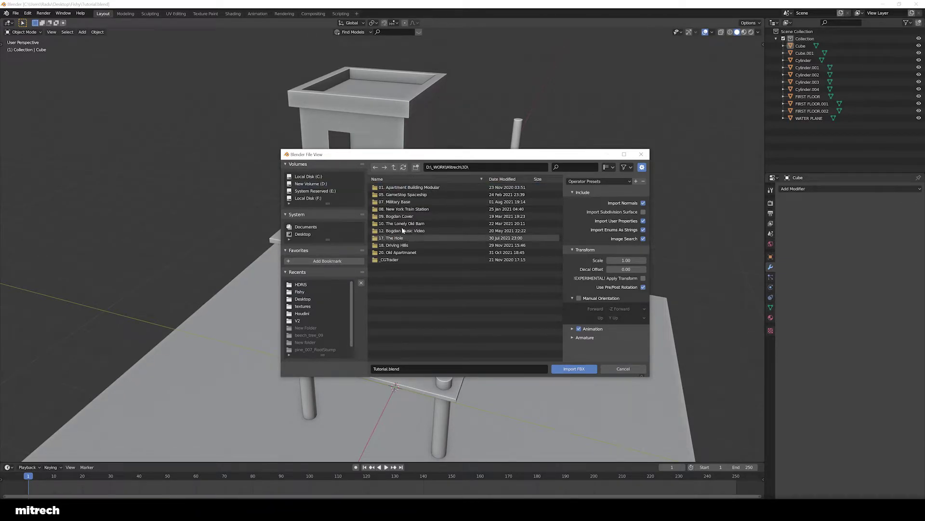
- Import Dude_reference.fbx from the Model References folder of Environment 001 in the 01. Apartment Building Modular project
{"action": "double_click", "coordinate": [405, 188]}
{"action": "double_click", "coordinate": [405, 188]}
{"action": "left_click", "coordinate": [406, 188]}
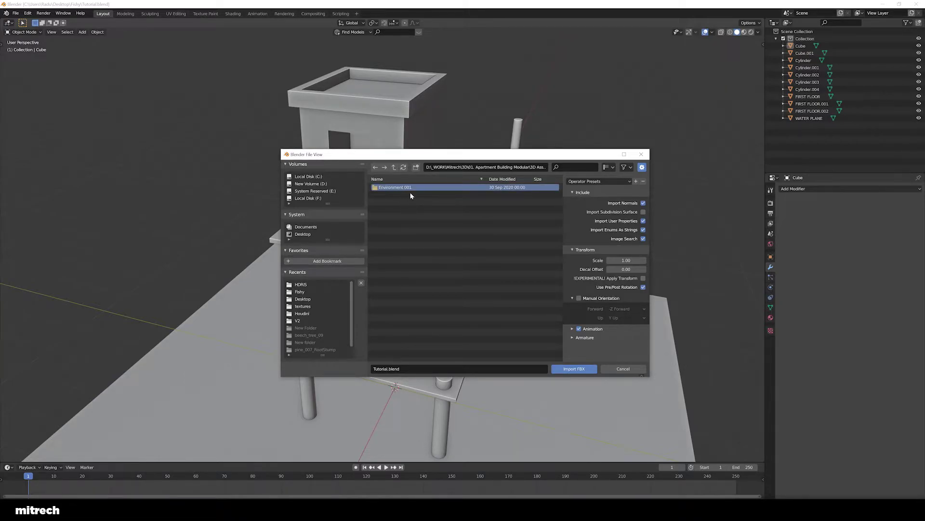
{"action": "double_click", "coordinate": [399, 187]}
{"action": "double_click", "coordinate": [401, 193]}
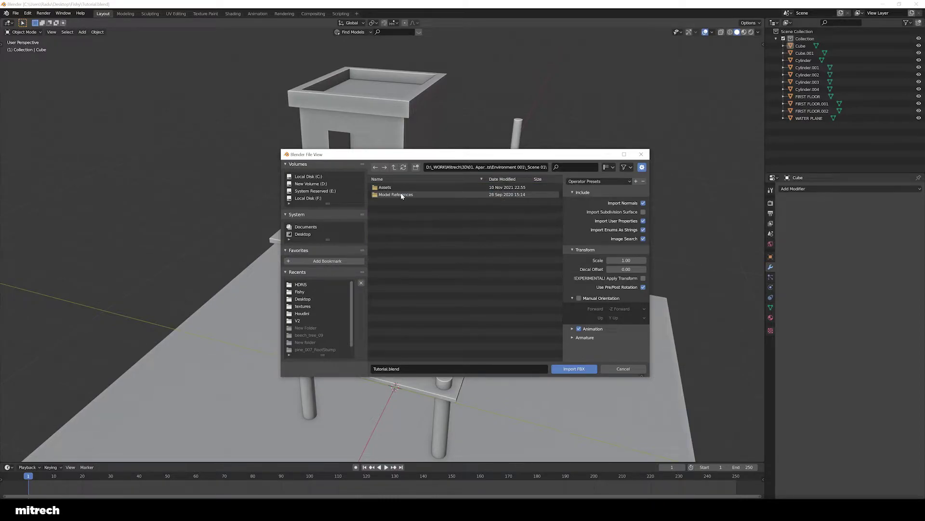
{"action": "left_click", "coordinate": [401, 195]}
{"action": "double_click", "coordinate": [408, 195]}
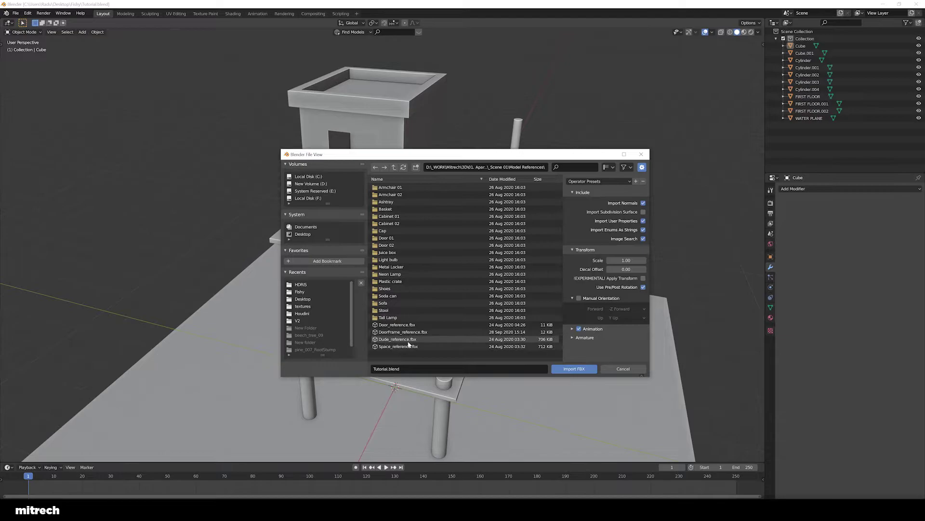
{"action": "left_click", "coordinate": [408, 340]}
{"action": "left_click", "coordinate": [574, 369]}
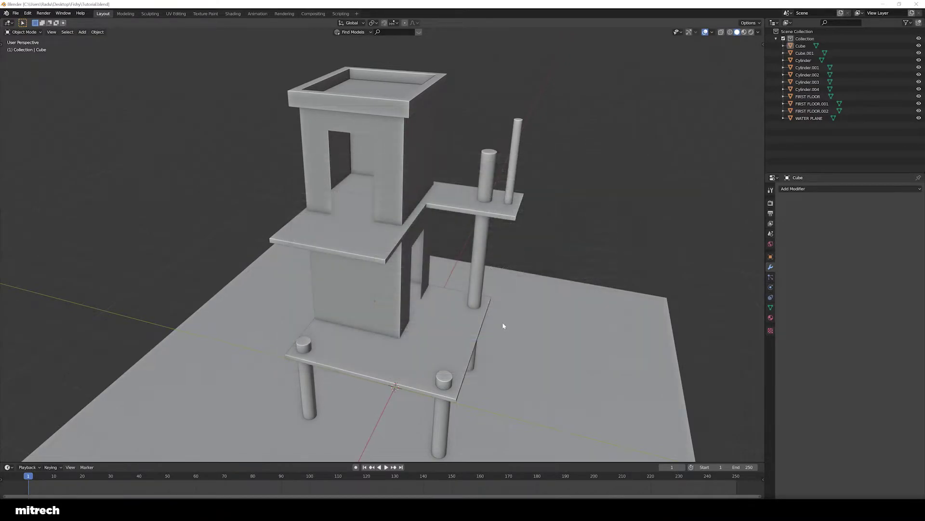
- Move the imported human figure horizontally onto the lower deck beside the tower
{"action": "key", "text": "g"}
{"action": "key", "text": "g"}
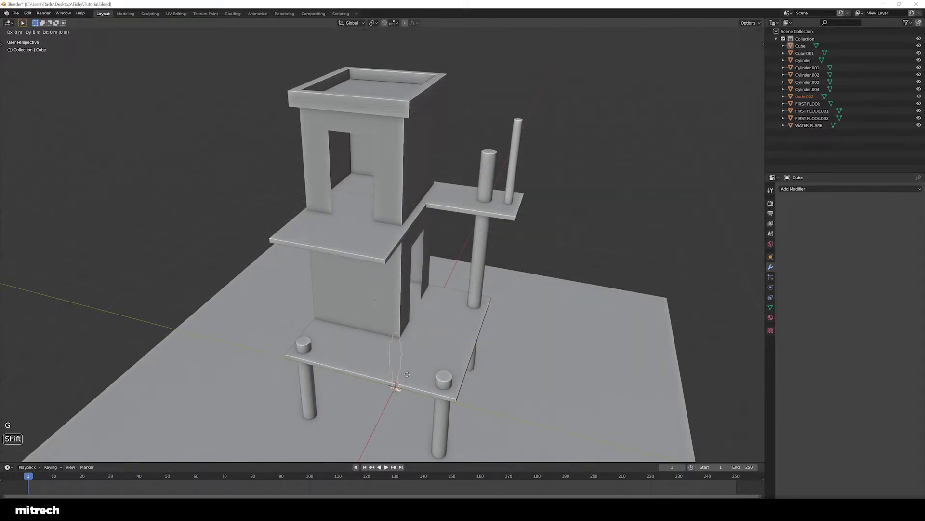
{"action": "left_click", "coordinate": [475, 333]}
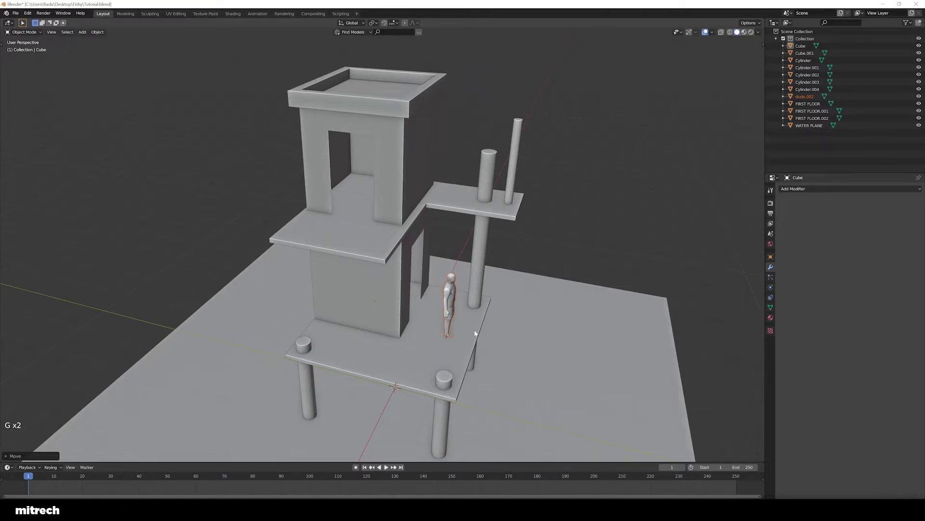
- Select only the figure, raise it until its feet rest on the lower deck, and apply its object transform
{"action": "key", "text": "KP_Decimal"}
{"action": "key", "text": "a"}
{"action": "right_click", "coordinate": [383, 244]}
{"action": "middle_click_drag", "start_coordinate": [383, 245], "coordinate": [454, 335]}
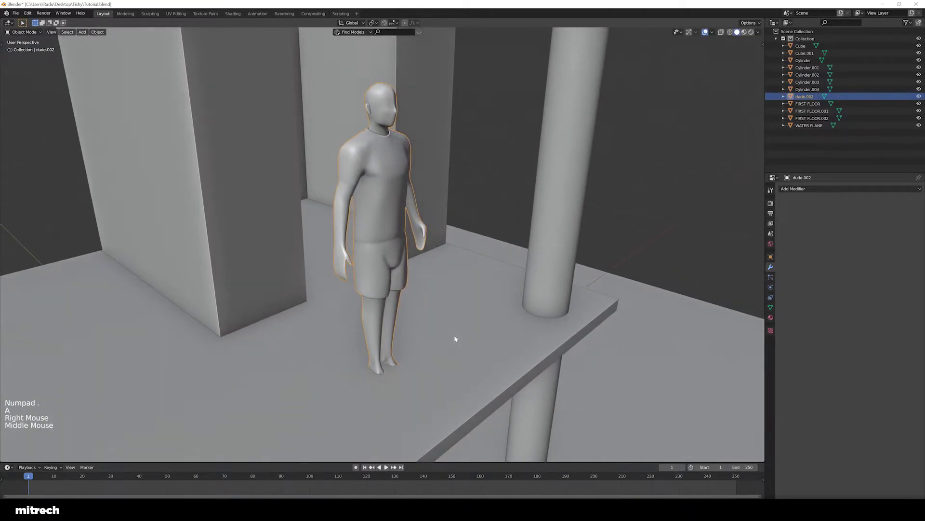
{"action": "key", "text": "n"}
{"action": "key", "text": "n"}
{"action": "middle_click_drag", "start_coordinate": [520, 267], "coordinate": [409, 318]}
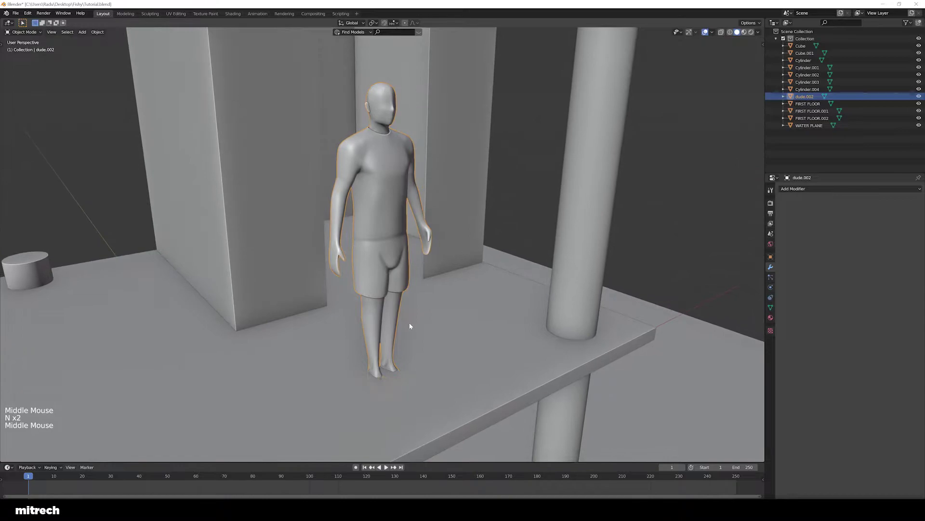
{"action": "key", "text": "g"}
{"action": "left_click", "coordinate": [410, 315]}
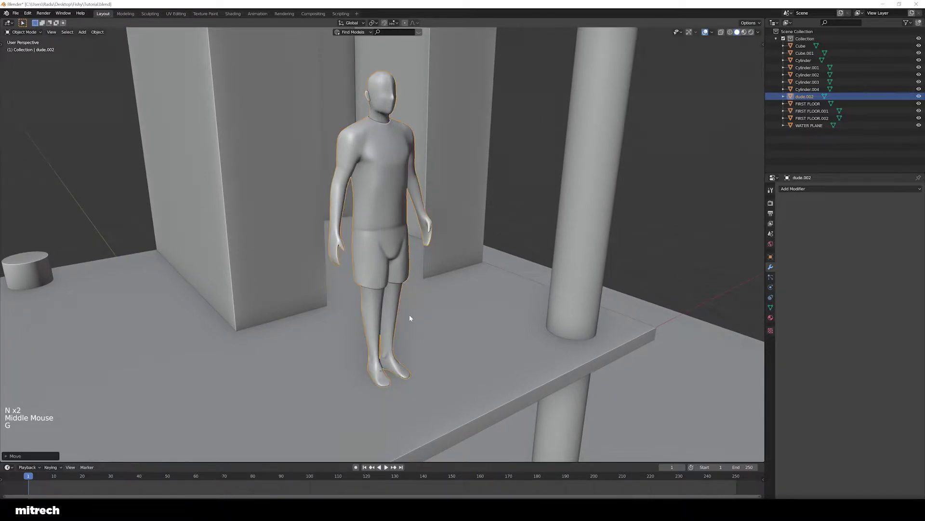
{"action": "key", "text": "ctrl+a"}
{"action": "left_click", "coordinate": [410, 316]}
- Reposition the figure on the lower deck in front of the ground-floor doorway, keeping its height locked
{"action": "scroll", "coordinate": [409, 316], "scroll_direction": "down", "scroll_amount": 3}
{"action": "middle_click_drag", "start_coordinate": [409, 316], "coordinate": [410, 338], "text": "shift"}
{"action": "middle_click_drag", "start_coordinate": [410, 337], "coordinate": [411, 359]}
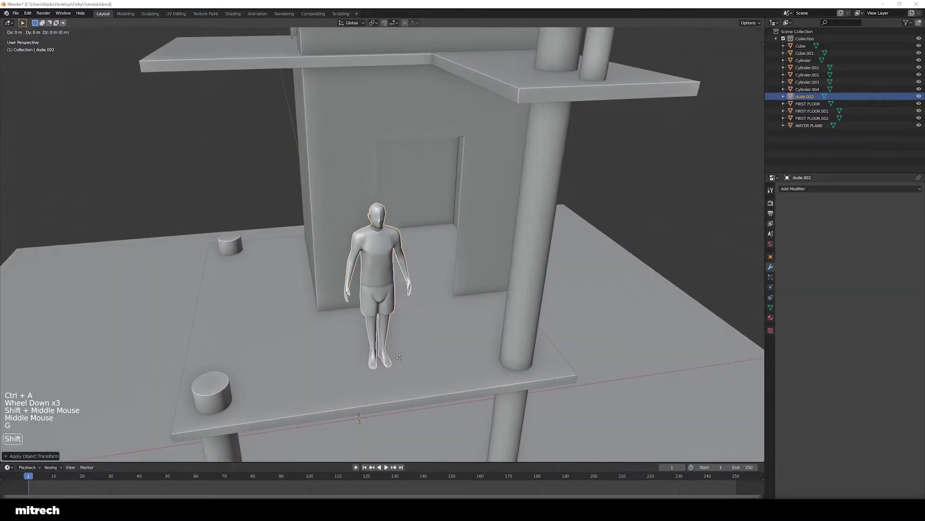
{"action": "key", "text": "g"}
{"action": "key", "text": "shift+z"}
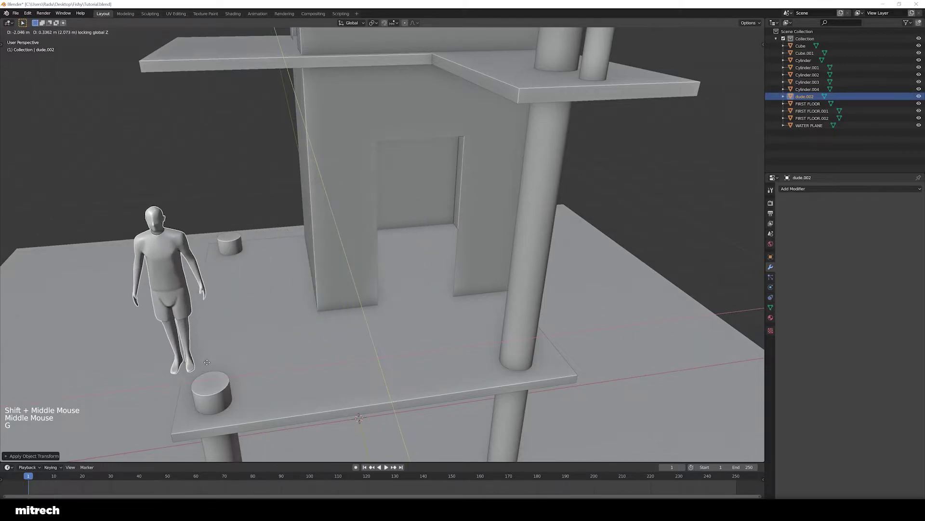
{"action": "left_click", "coordinate": [392, 360]}
{"action": "scroll", "coordinate": [381, 339], "scroll_direction": "down", "scroll_amount": 2}
{"action": "middle_click_drag", "start_coordinate": [393, 361], "coordinate": [430, 356]}
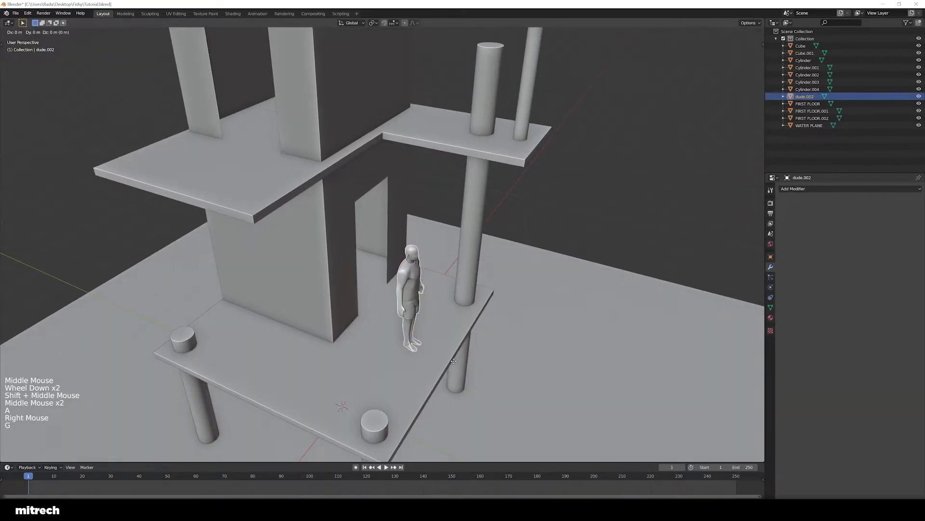
{"action": "key", "text": "g"}
{"action": "left_click", "coordinate": [434, 357]}
{"action": "mouse_move", "coordinate": [435, 356]}
{"action": "middle_mouse_down"}
{"action": "mouse_move", "coordinate": [403, 346]}
{"action": "mouse_move", "coordinate": [423, 363]}
{"action": "mouse_move", "coordinate": [380, 330]}
{"action": "mouse_move", "coordinate": [434, 368]}
{"action": "middle_mouse_up"}
{"action": "scroll", "coordinate": [424, 364], "scroll_direction": "down", "scroll_amount": 2}
{"action": "key", "text": "F15"}
{"action": "middle_click_drag", "start_coordinate": [496, 347], "coordinate": [488, 349]}
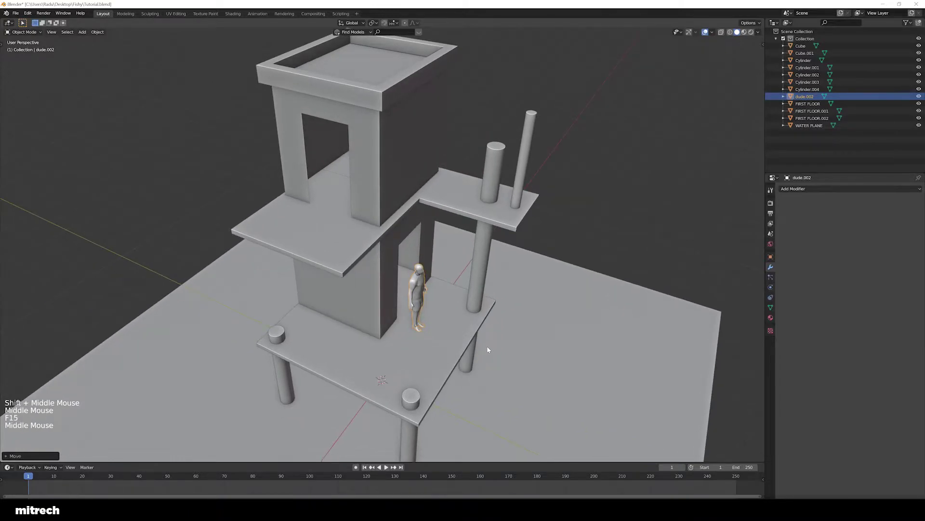
- Duplicate the figure and move the copy up to the upper slab outside the upper doorway
{"action": "key", "text": "shift+d"}
{"action": "key", "text": "g"}
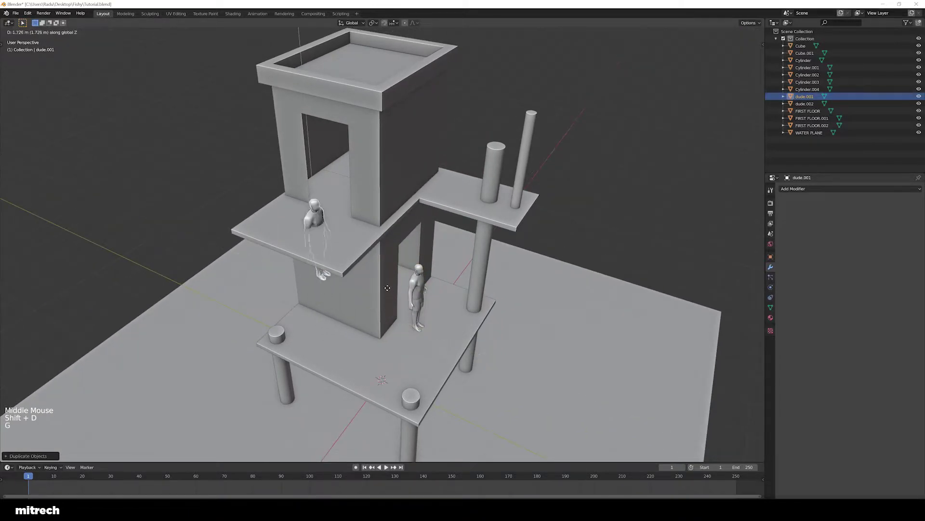
{"action": "left_click", "coordinate": [387, 288]}
- Raise the copied figure along Z until its feet stand on the upper slab and apply its object transform
{"action": "key", "text": "KP_Decimal"}
{"action": "middle_click_drag", "start_coordinate": [376, 250], "coordinate": [449, 365]}
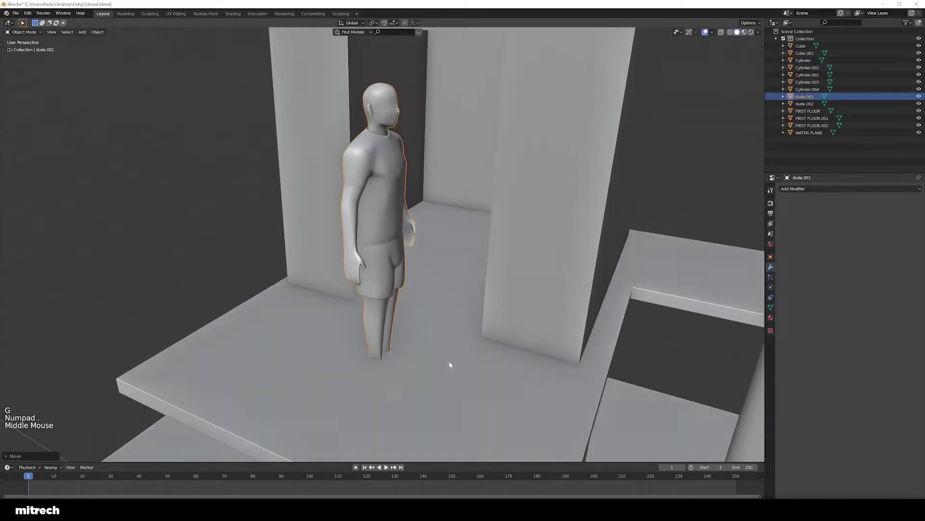
{"action": "key", "text": "g"}
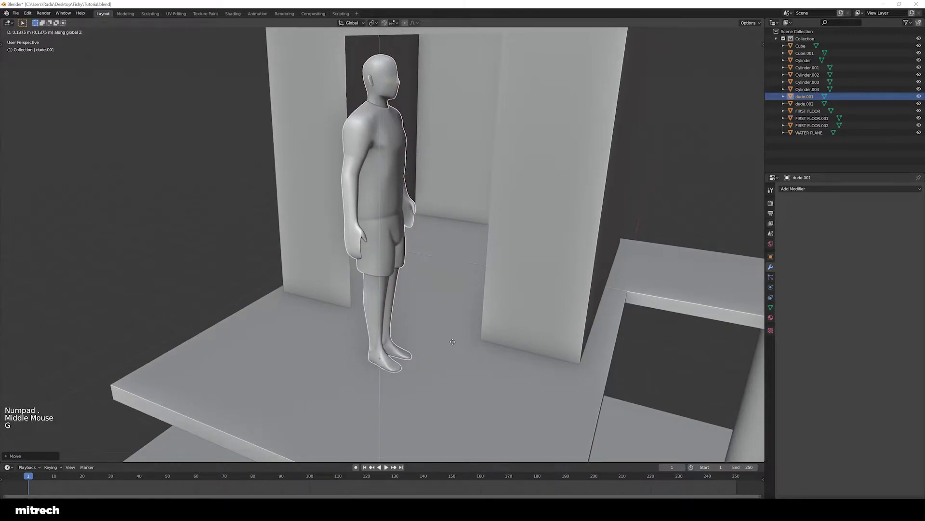
{"action": "left_click", "coordinate": [452, 341]}
{"action": "key", "text": "ctrl+a"}
{"action": "left_click", "coordinate": [440, 341]}
- Rotate the copied figure to face the upper doorway and apply its object transform
{"action": "scroll", "coordinate": [418, 349], "scroll_direction": "down", "scroll_amount": 3}
{"action": "middle_click_drag", "start_coordinate": [417, 349], "coordinate": [482, 343]}
{"action": "middle_click_drag", "start_coordinate": [406, 235], "coordinate": [463, 270]}
{"action": "key", "text": "g"}
{"action": "right_click", "coordinate": [436, 284]}
{"action": "key", "text": "r"}
{"action": "left_click", "coordinate": [443, 297]}
{"action": "key", "text": "ctrl+a"}
{"action": "left_click", "coordinate": [443, 297]}
- Move the copied figure along X through the doorway into the upper room
{"action": "scroll", "coordinate": [441, 303], "scroll_direction": "up", "scroll_amount": 1}
{"action": "scroll", "coordinate": [463, 270], "scroll_direction": "down", "scroll_amount": 1}
{"action": "key", "text": "g"}
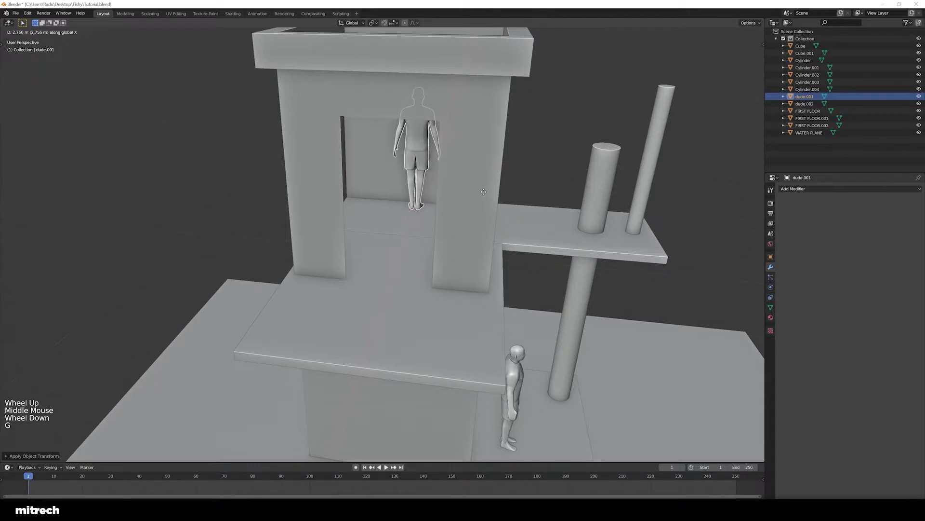
{"action": "left_click", "coordinate": [482, 226]}
- Open the tower's mesh for editing in wireframe and select the vertical centre edges of its +X wall
{"action": "middle_click_drag", "start_coordinate": [482, 225], "coordinate": [418, 294]}
{"action": "scroll", "coordinate": [397, 244], "scroll_direction": "down", "scroll_amount": 2}
{"action": "key", "text": "KP_3"}
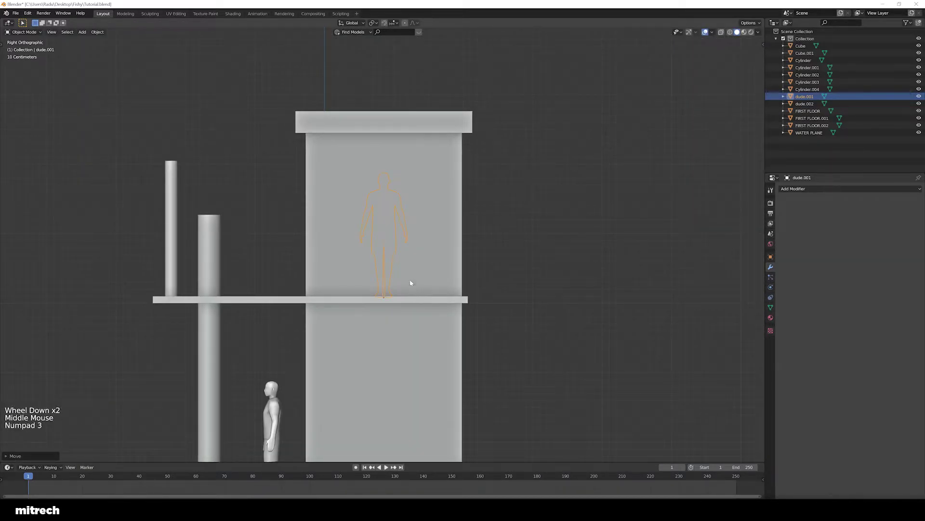
{"action": "key", "text": "z"}
{"action": "right_click", "coordinate": [461, 248]}
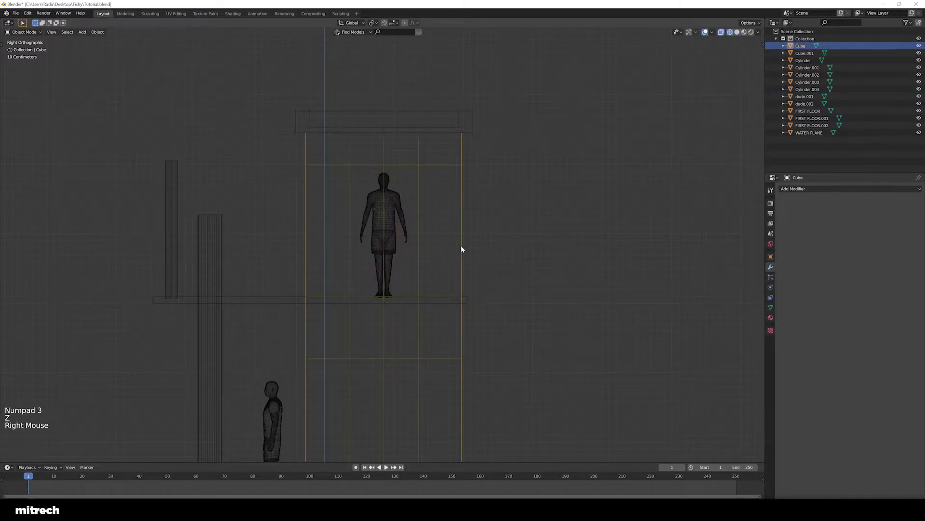
{"action": "key", "text": "Tab"}
{"action": "scroll", "coordinate": [461, 248], "scroll_direction": "up", "scroll_amount": 3}
{"action": "middle_click_drag", "start_coordinate": [438, 255], "coordinate": [410, 265]}
{"action": "scroll", "coordinate": [409, 265], "scroll_direction": "down", "scroll_amount": 3}
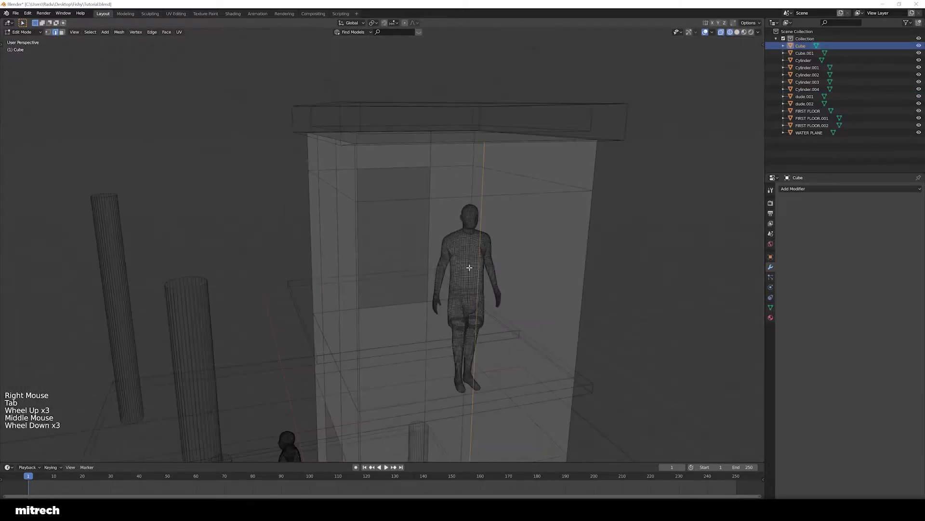
{"action": "key", "text": "a"}
{"action": "right_click", "coordinate": [521, 260], "text": "alt"}
- Examine the +X wall's centre edges against the upper doorway and the reference figure in the right orthographic wireframe view
{"action": "mouse_move", "coordinate": [520, 261]}
{"action": "middle_mouse_down"}
{"action": "mouse_move", "coordinate": [434, 269]}
{"action": "mouse_move", "coordinate": [446, 278]}
{"action": "middle_mouse_up"}
{"action": "key", "text": "z"}
{"action": "scroll", "coordinate": [446, 277], "scroll_direction": "down", "scroll_amount": 2}
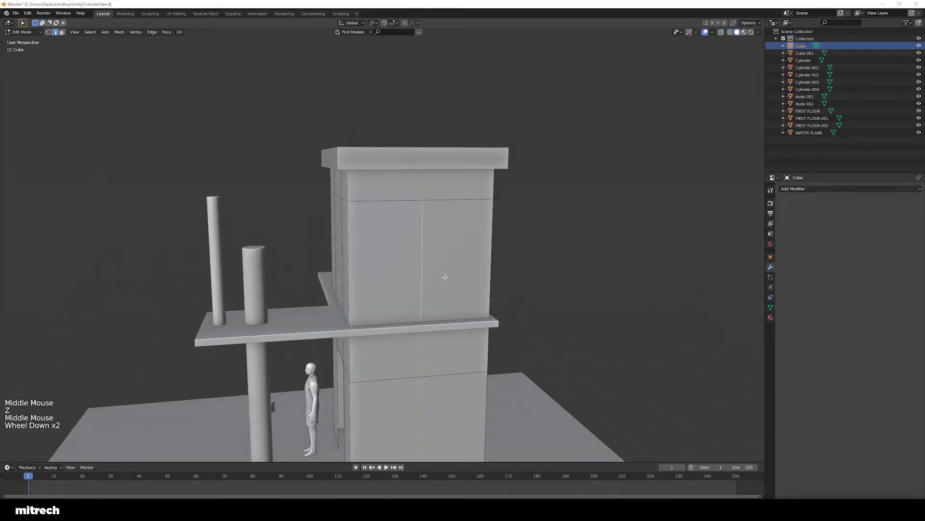
{"action": "key", "text": "KP_3"}
{"action": "key", "text": "z"}
{"action": "scroll", "coordinate": [447, 307], "scroll_direction": "up", "scroll_amount": 3}
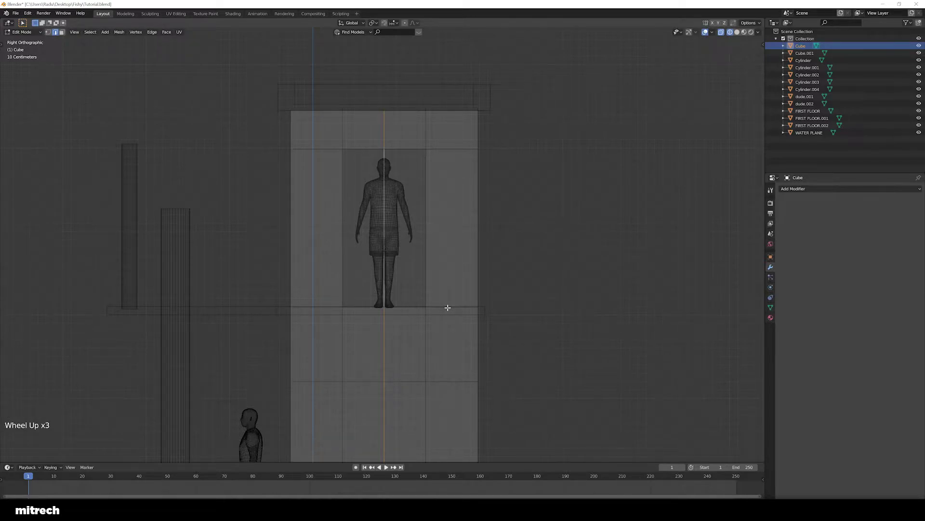
{"action": "scroll", "coordinate": [448, 307], "scroll_direction": "up", "scroll_amount": 1}
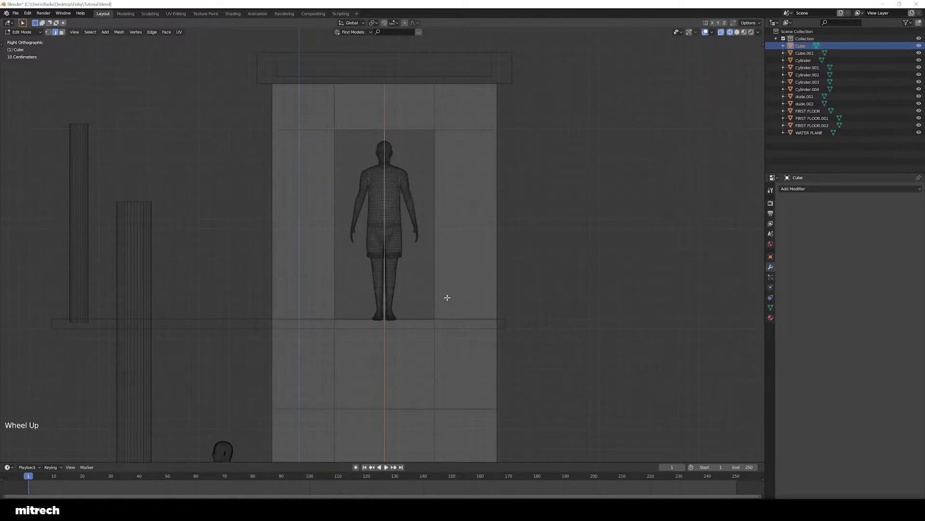
- Try to bevel the +X wall's centre edges into a vertical strip in solid view
{"action": "mouse_move", "coordinate": [377, 76]}
{"action": "middle_mouse_down"}
{"action": "mouse_move", "coordinate": [420, 270]}
{"action": "mouse_move", "coordinate": [459, 269]}
{"action": "middle_mouse_up"}
{"action": "key", "text": "z"}
{"action": "scroll", "coordinate": [434, 275], "scroll_direction": "down", "scroll_amount": 2}
{"action": "scroll", "coordinate": [459, 269], "scroll_direction": "down", "scroll_amount": 1, "text": "shift"}
{"action": "scroll", "coordinate": [459, 269], "scroll_direction": "down", "scroll_amount": 1}
{"action": "key", "text": "ctrl+b"}
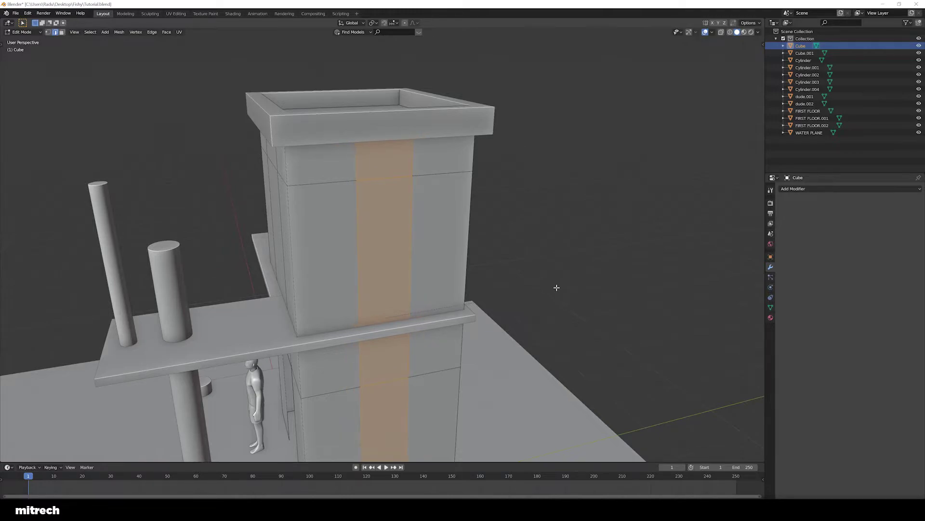
{"action": "key", "text": "ctrl+z"}
- Bevel the +X wall's centre edges into a strip slightly wider than the figure but narrower than the opposite doorway, and clear the selection
{"action": "key", "text": "KP_3"}
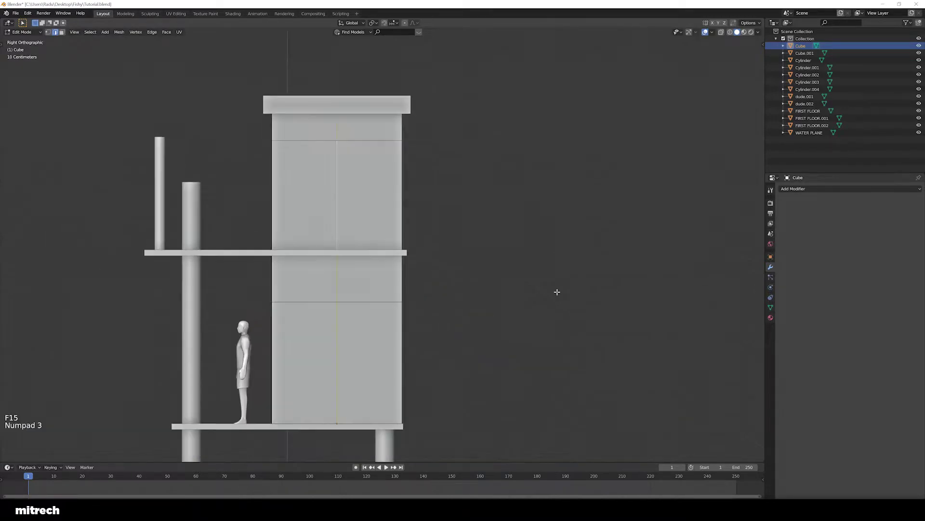
{"action": "key", "text": "z"}
{"action": "key", "text": "z"}
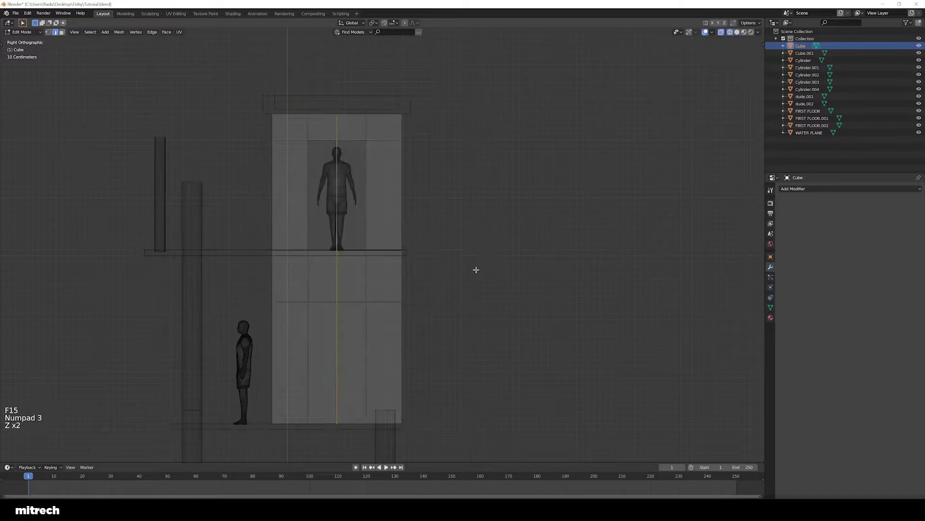
{"action": "scroll", "coordinate": [469, 273], "scroll_direction": "up", "scroll_amount": 1}
{"action": "mouse_move", "coordinate": [475, 269]}
{"action": "middle_mouse_down", "text": "shift"}
{"action": "mouse_move", "coordinate": [479, 260]}
{"action": "mouse_move", "coordinate": [537, 265]}
{"action": "middle_mouse_up", "text": "shift"}
{"action": "scroll", "coordinate": [469, 274], "scroll_direction": "up", "scroll_amount": 1}
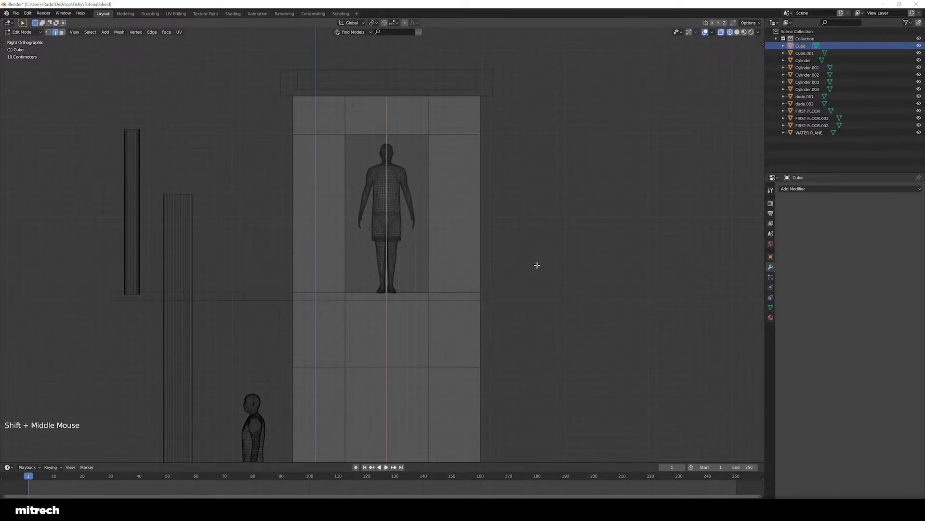
{"action": "key", "text": "ctrl+b"}
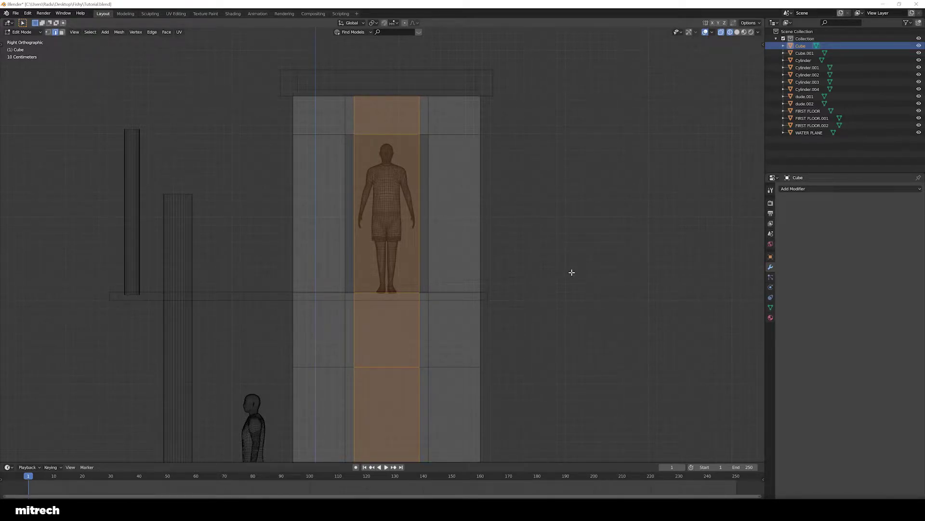
{"action": "left_click", "coordinate": [572, 272]}
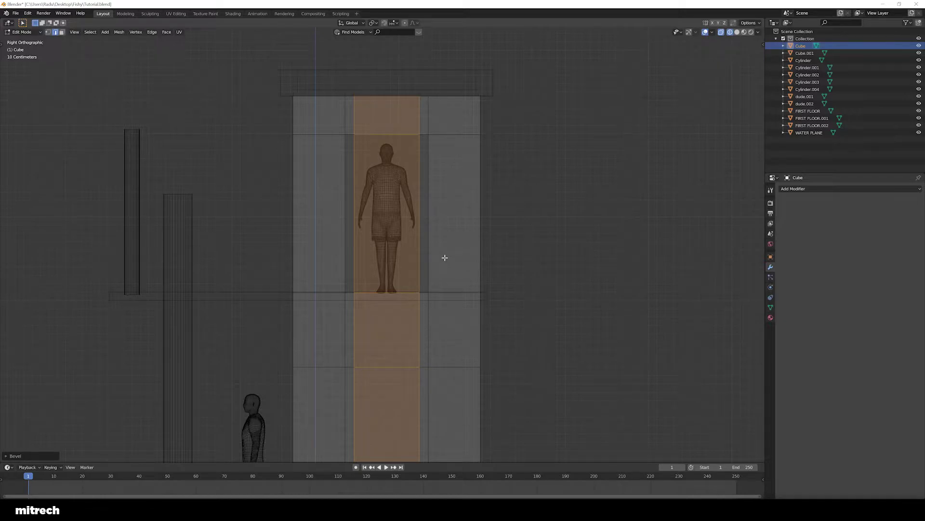
{"action": "key", "text": "z"}
{"action": "middle_click_drag", "start_coordinate": [442, 256], "coordinate": [463, 268]}
{"action": "key", "text": "a"}
{"action": "scroll", "coordinate": [463, 268], "scroll_direction": "down", "scroll_amount": 3}
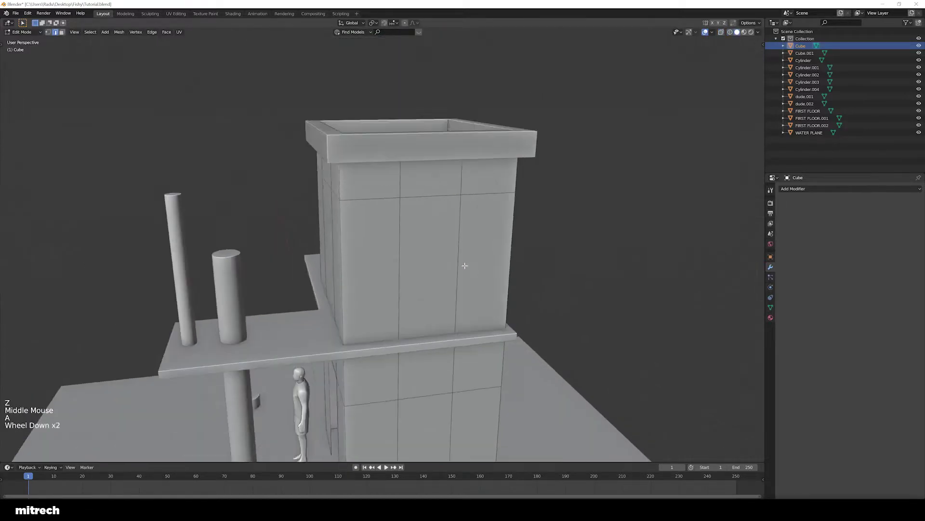
{"action": "key", "text": "ctrl+r"}
{"action": "left_click", "coordinate": [487, 259]}
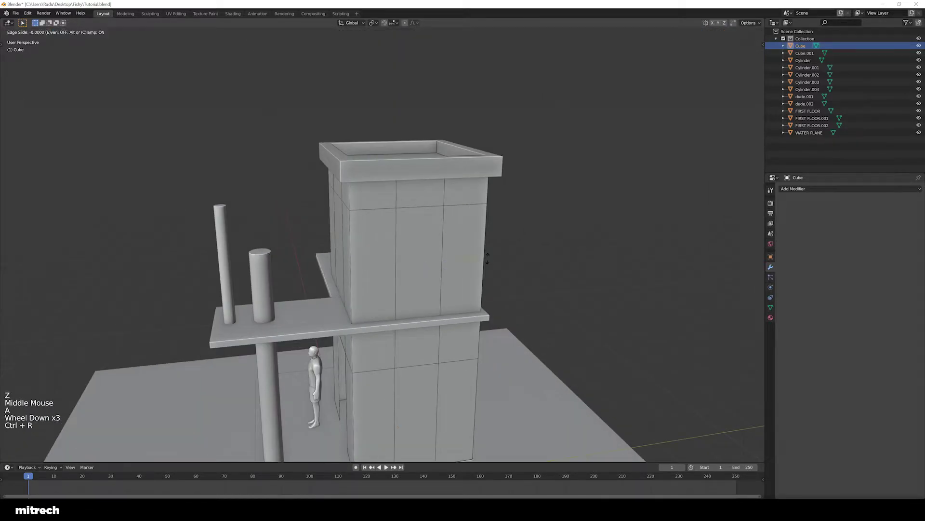
{"action": "left_click", "coordinate": [480, 284]}
{"action": "key", "text": "ctrl+z"}
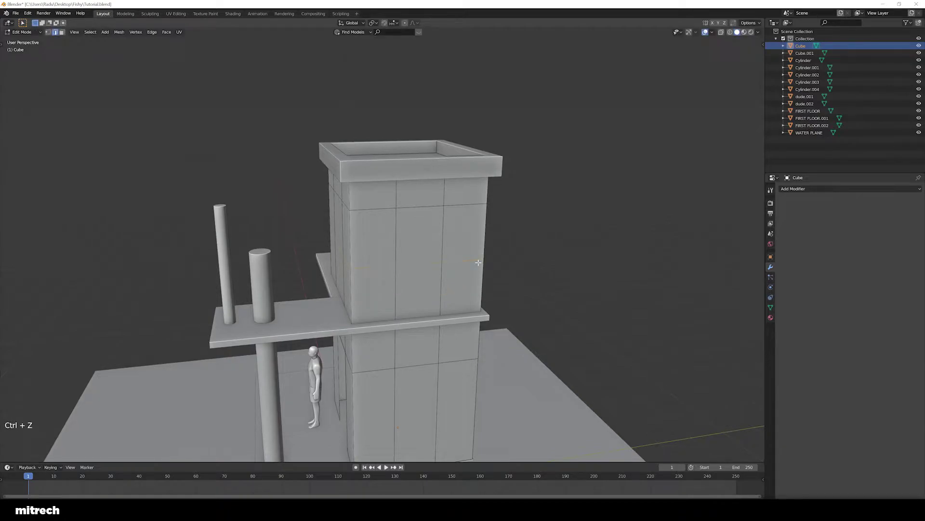
- Cut a horizontal edge loop around the tower's upper storey at about the reference figure's waist height, then clear the selection
{"action": "key", "text": "KP_1"}
{"action": "key", "text": "KP_3"}
{"action": "key", "text": "z"}
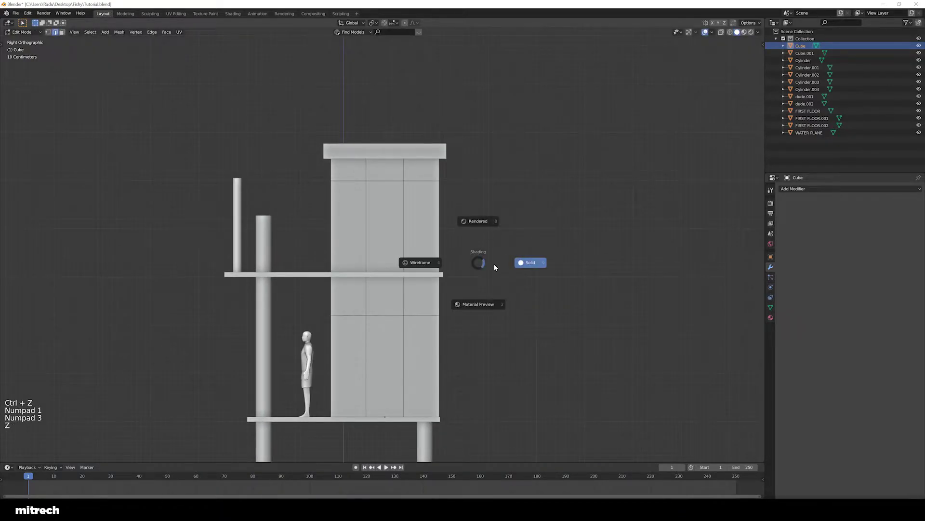
{"action": "scroll", "coordinate": [450, 262], "scroll_direction": "up", "scroll_amount": 3}
{"action": "key", "text": "a"}
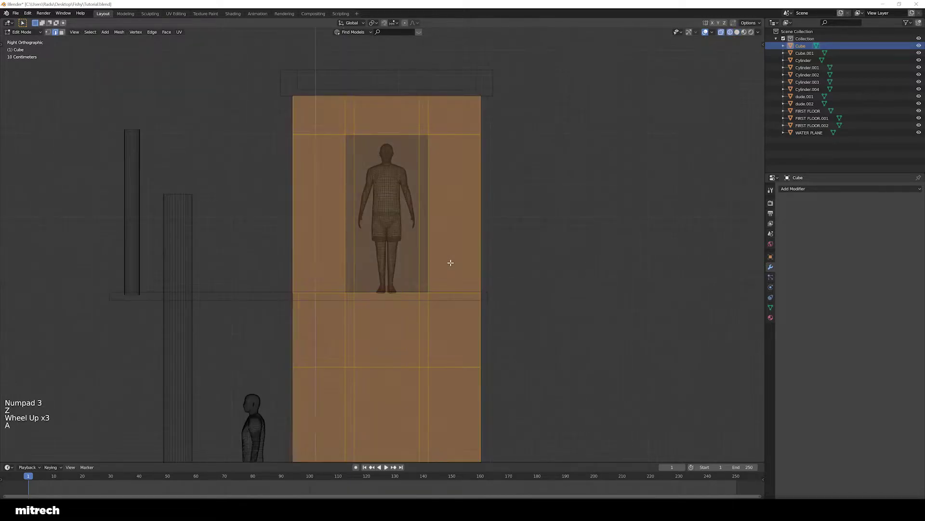
{"action": "key", "text": "a"}
{"action": "key", "text": "a"}
{"action": "scroll", "coordinate": [475, 237], "scroll_direction": "up", "scroll_amount": 1}
{"action": "key", "text": "ctrl+r"}
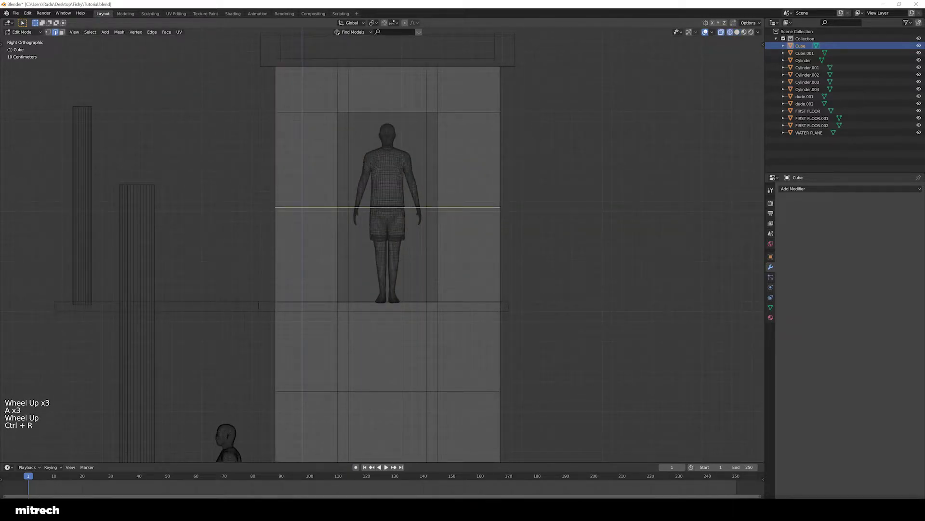
{"action": "left_click", "coordinate": [504, 207]}
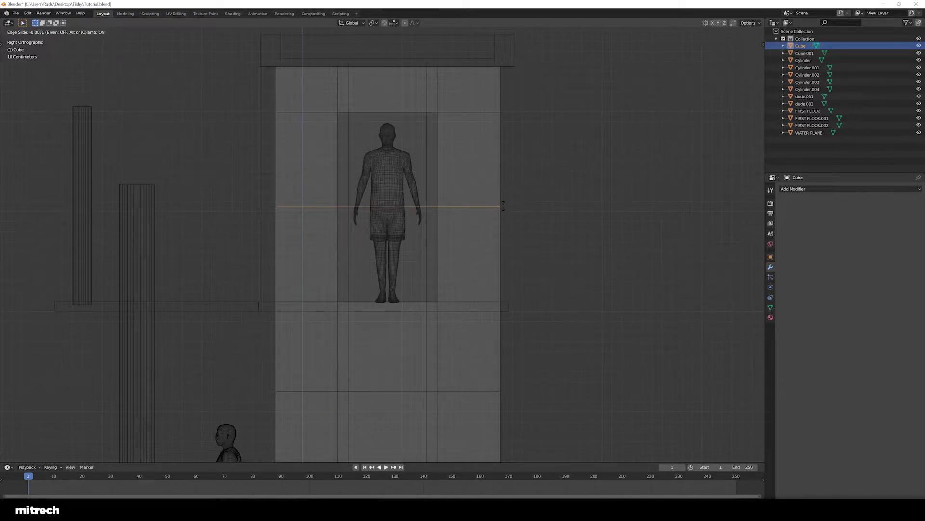
{"action": "left_click", "coordinate": [503, 206]}
{"action": "key", "text": "a"}
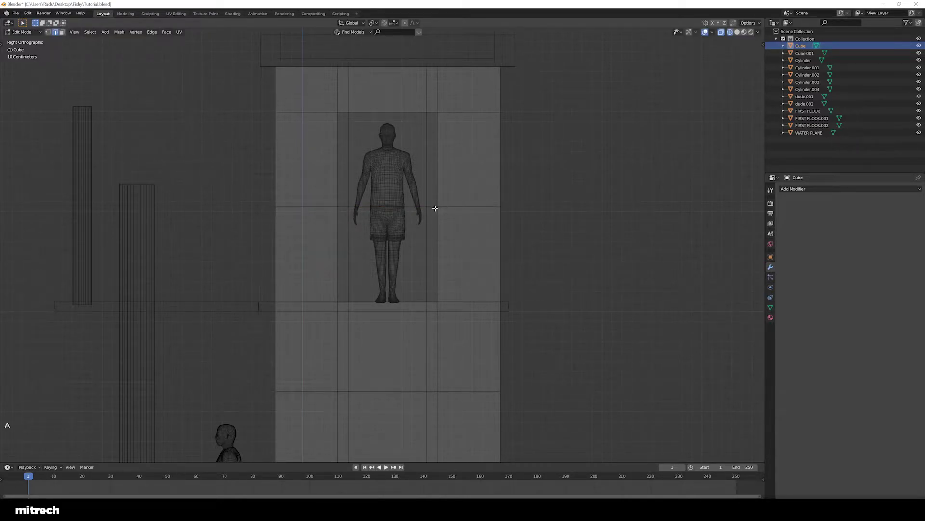
- Delete the +X wall's centre face between the two upper-storey horizontal loops to open a window opposite the upper doorway
{"action": "middle_click_drag", "start_coordinate": [424, 211], "coordinate": [424, 213]}
{"action": "scroll", "coordinate": [424, 213], "scroll_direction": "down", "scroll_amount": 2}
{"action": "key", "text": "z"}
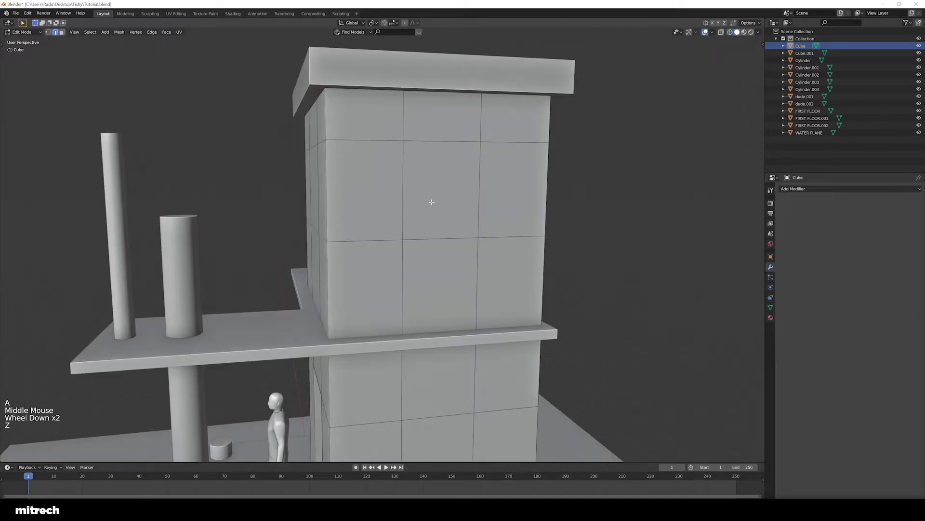
{"action": "right_click", "coordinate": [430, 140], "text": "alt"}
{"action": "middle_click_drag", "start_coordinate": [430, 140], "coordinate": [456, 212]}
{"action": "scroll", "coordinate": [420, 194], "scroll_direction": "up", "scroll_amount": 2}
{"action": "key", "text": "3"}
{"action": "right_click", "coordinate": [430, 191]}
{"action": "scroll", "coordinate": [462, 213], "scroll_direction": "down", "scroll_amount": 2}
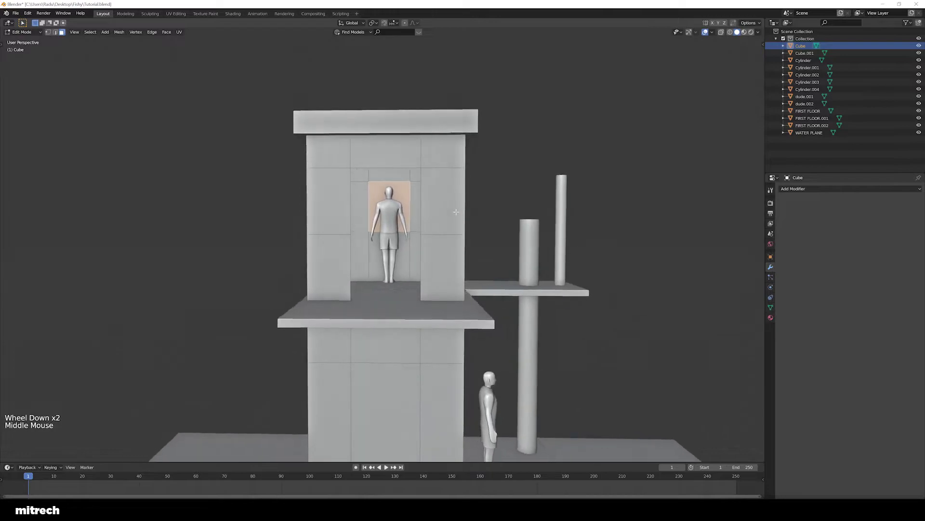
{"action": "scroll", "coordinate": [456, 211], "scroll_direction": "up", "scroll_amount": 1}
{"action": "key", "text": "a"}
{"action": "right_click", "coordinate": [386, 203]}
{"action": "middle_click_drag", "start_coordinate": [386, 202], "coordinate": [481, 224]}
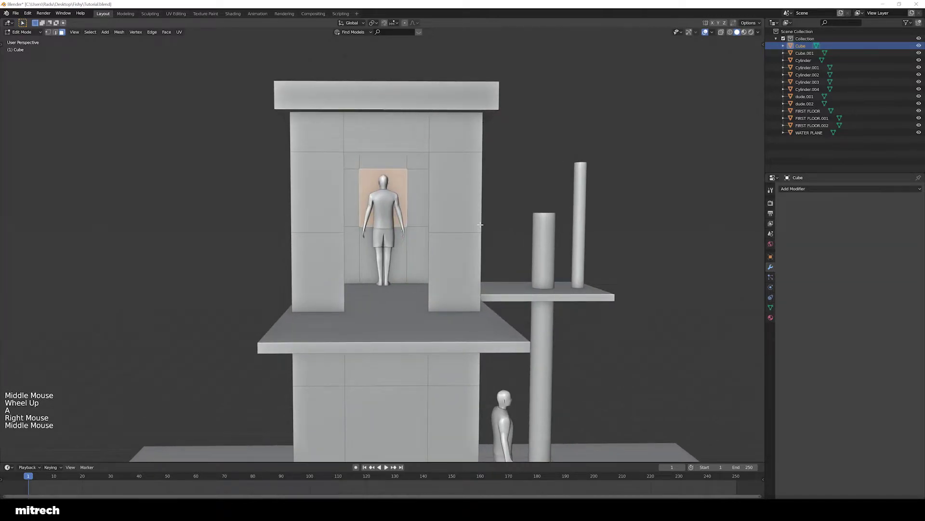
{"action": "key", "text": "x"}
{"action": "left_click", "coordinate": [480, 226]}
- Return the tower to Object Mode, apply its transform, clear the selection and save the file
{"action": "key", "text": "Tab"}
{"action": "key", "text": "ctrl+a"}
{"action": "left_click", "coordinate": [441, 227]}
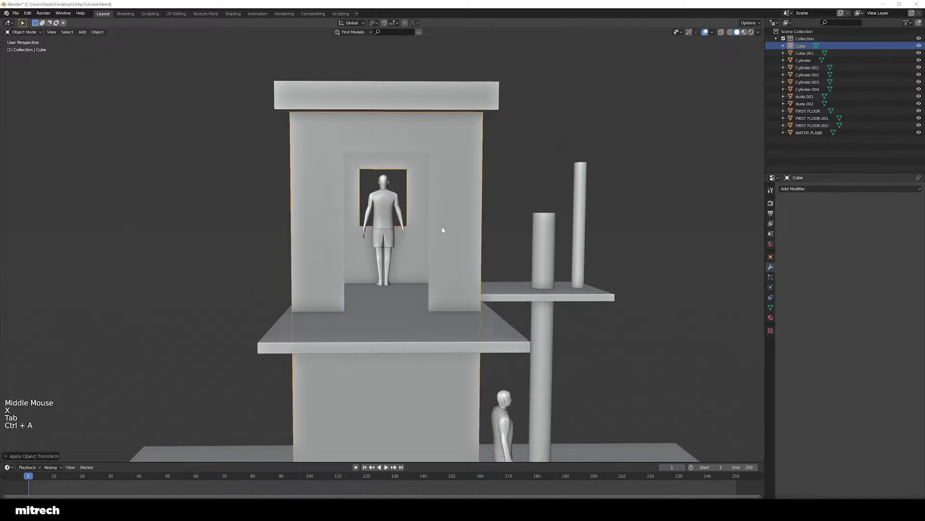
{"action": "middle_click_drag", "start_coordinate": [443, 230], "coordinate": [418, 256]}
{"action": "scroll", "coordinate": [388, 231], "scroll_direction": "down", "scroll_amount": 2}
{"action": "right_click", "coordinate": [388, 230]}
{"action": "key", "text": "a"}
{"action": "key", "text": "a"}
{"action": "key", "text": "a"}
{"action": "key", "text": "a"}
{"action": "key", "text": "ctrl+s"}
- Slide the lower reference figure about 2.6 m across the floor through the lower doorway to the tower's back wall
{"action": "middle_click_drag", "start_coordinate": [511, 354], "coordinate": [439, 302], "text": "shift"}
{"action": "scroll", "coordinate": [376, 302], "scroll_direction": "up", "scroll_amount": 2}
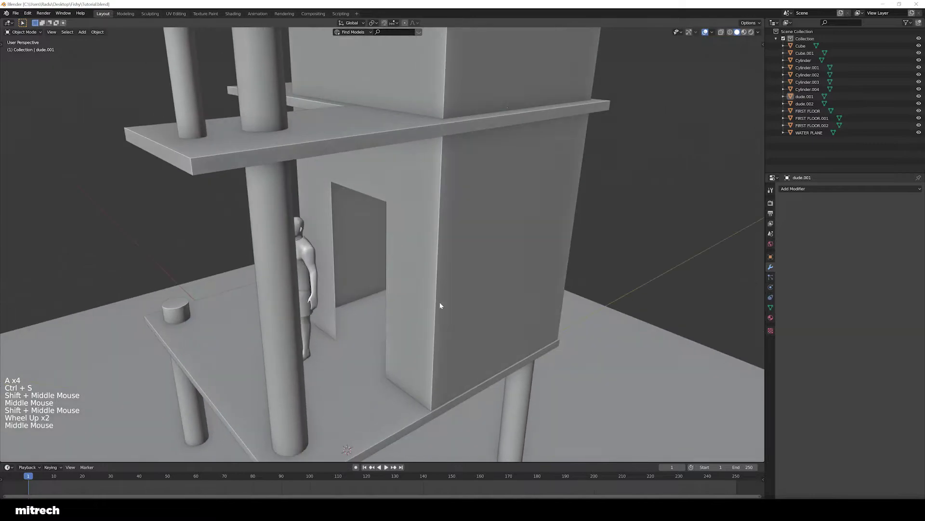
{"action": "right_click", "coordinate": [308, 285]}
{"action": "key", "text": "F15"}
{"action": "scroll", "coordinate": [345, 282], "scroll_direction": "down", "scroll_amount": 1}
{"action": "middle_click_drag", "start_coordinate": [345, 283], "coordinate": [420, 289]}
{"action": "key", "text": "g"}
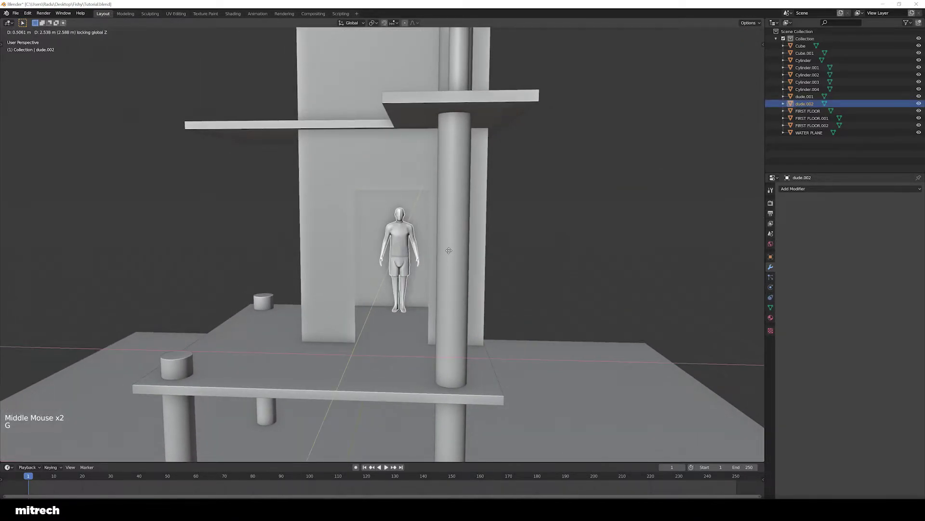
{"action": "left_click", "coordinate": [448, 250]}
{"action": "middle_click_drag", "start_coordinate": [449, 250], "coordinate": [427, 281]}
- Open the tower's mesh for editing with its lower back wall in view and nothing selected
{"action": "right_click", "coordinate": [464, 312]}
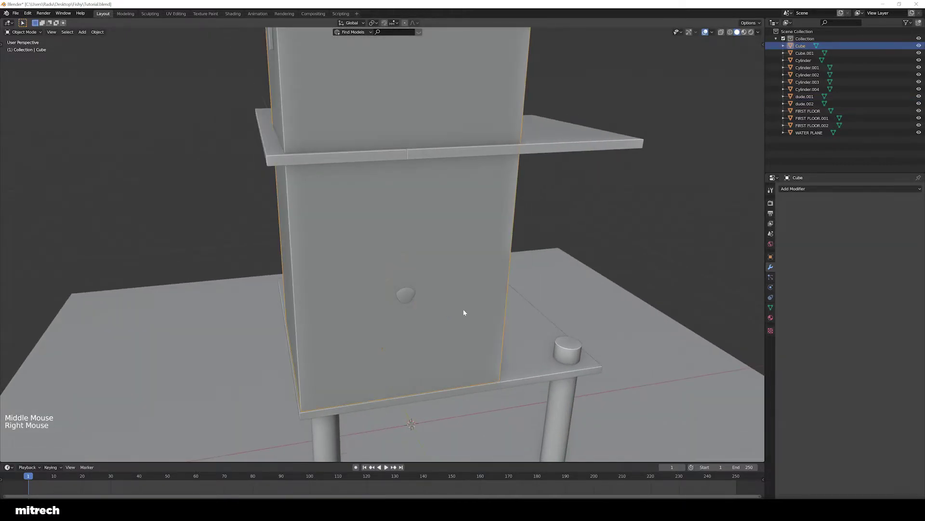
{"action": "key", "text": "KP_3"}
{"action": "key", "text": "ctrl+KP_1"}
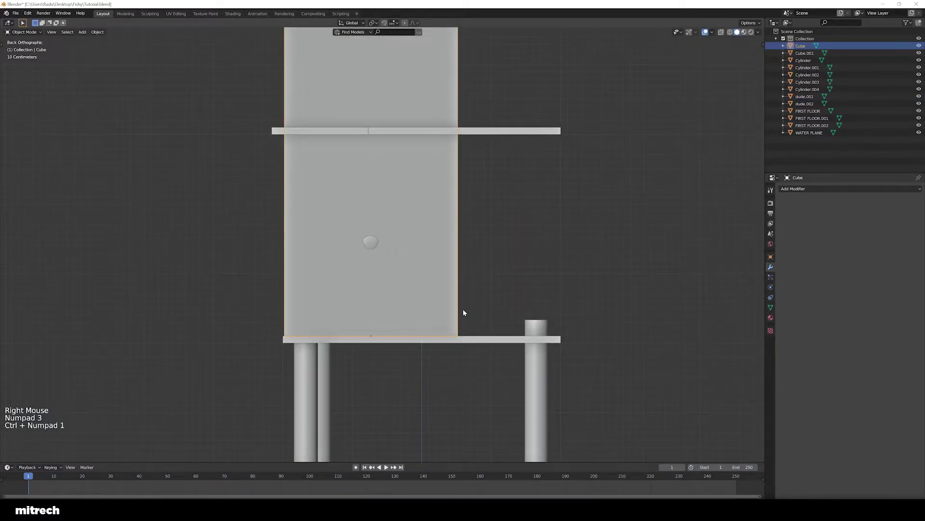
{"action": "scroll", "coordinate": [464, 313], "scroll_direction": "up", "scroll_amount": 1}
{"action": "middle_click_drag", "start_coordinate": [463, 312], "coordinate": [378, 290], "text": "shift"}
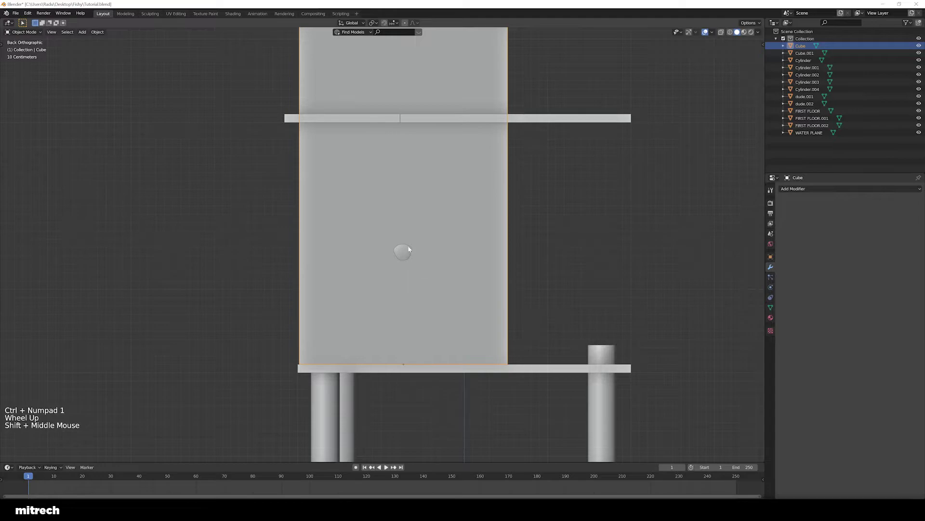
{"action": "right_click", "coordinate": [431, 277]}
{"action": "key", "text": "Tab"}
{"action": "key", "text": "a"}
{"action": "key", "text": "a"}
{"action": "key", "text": "a"}
- Cut a centred vertical edge loop through the tower's back wall
{"action": "middle_click_drag", "start_coordinate": [430, 277], "coordinate": [389, 269]}
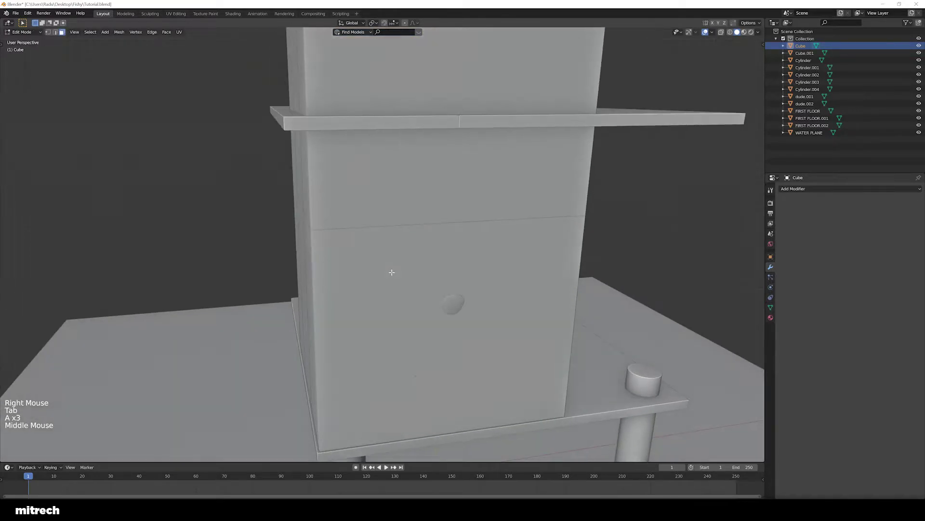
{"action": "scroll", "coordinate": [431, 316], "scroll_direction": "down", "scroll_amount": 2}
{"action": "key", "text": "a"}
{"action": "key", "text": "a"}
{"action": "key", "text": "a"}
{"action": "key", "text": "ctrl+r"}
{"action": "left_click", "coordinate": [430, 311]}
{"action": "left_click", "coordinate": [431, 311]}
- Bevel the back wall's centre loop into a strip slightly wider than the figure but narrower than the opposite doorway
{"action": "key", "text": "ctrl+KP_1"}
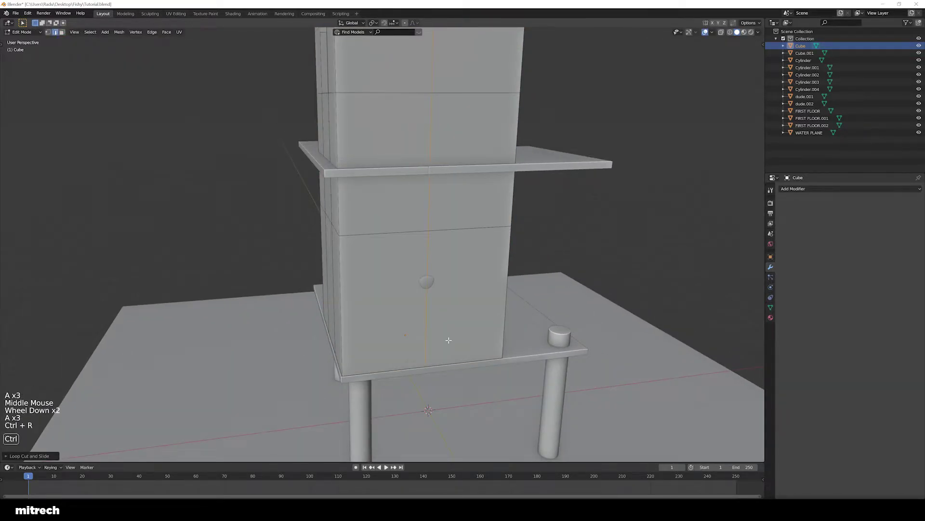
{"action": "scroll", "coordinate": [449, 340], "scroll_direction": "up", "scroll_amount": 1}
{"action": "key", "text": "z"}
{"action": "scroll", "coordinate": [450, 335], "scroll_direction": "up", "scroll_amount": 2}
{"action": "middle_click_drag", "start_coordinate": [450, 335], "coordinate": [451, 319], "text": "shift"}
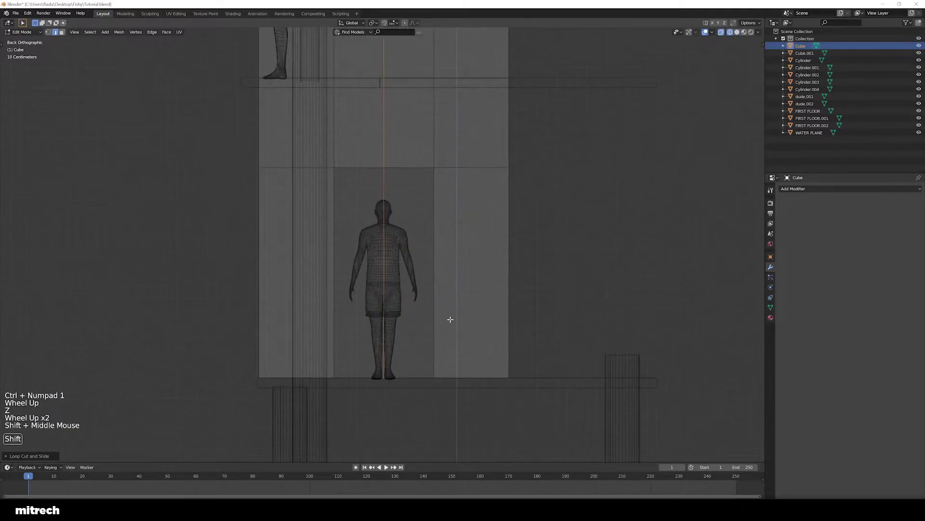
{"action": "key", "text": "ctrl+b"}
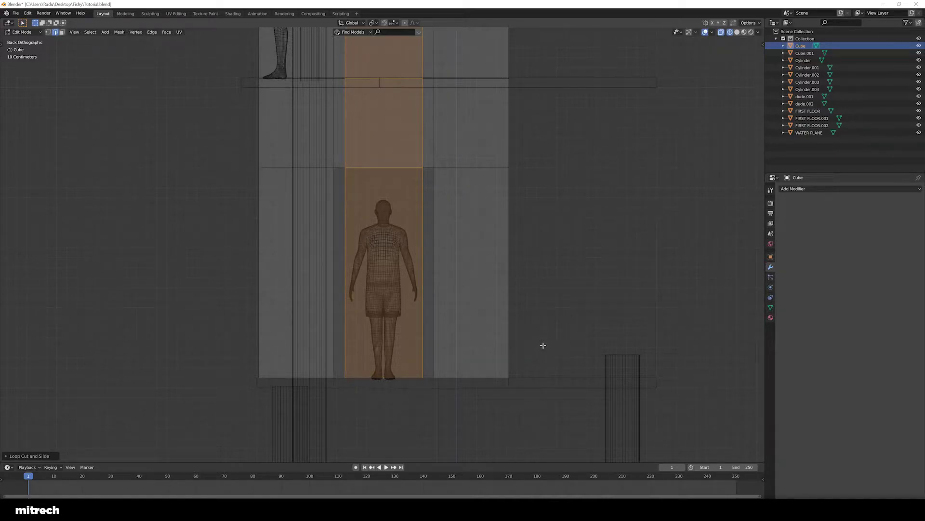
{"action": "key", "text": "z"}
{"action": "middle_click_drag", "start_coordinate": [436, 300], "coordinate": [482, 291]}
{"action": "scroll", "coordinate": [430, 299], "scroll_direction": "down", "scroll_amount": 3}
{"action": "scroll", "coordinate": [533, 296], "scroll_direction": "up", "scroll_amount": 2}
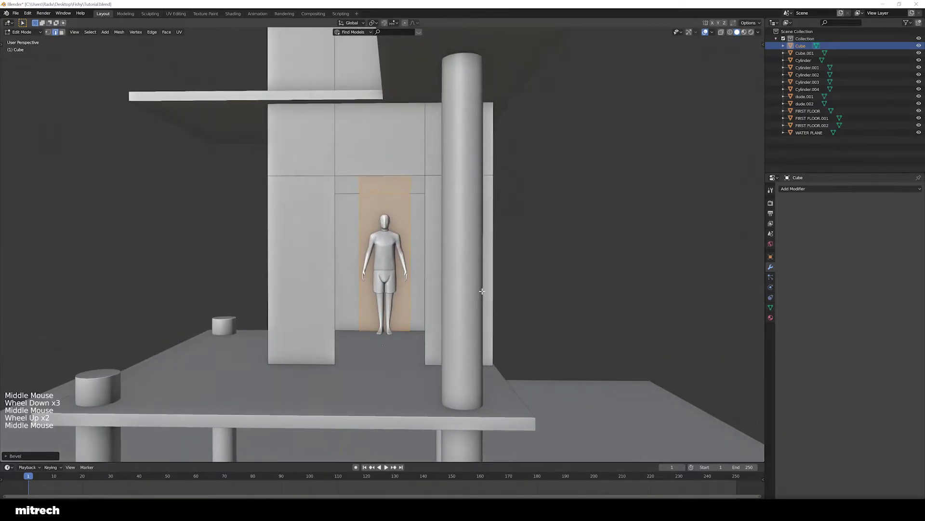
{"action": "key", "text": "a"}
- Cut a horizontal edge loop around the tower's lower storey at about the reference figure's waist height
{"action": "key", "text": "2"}
{"action": "right_click", "coordinate": [322, 179], "text": "alt"}
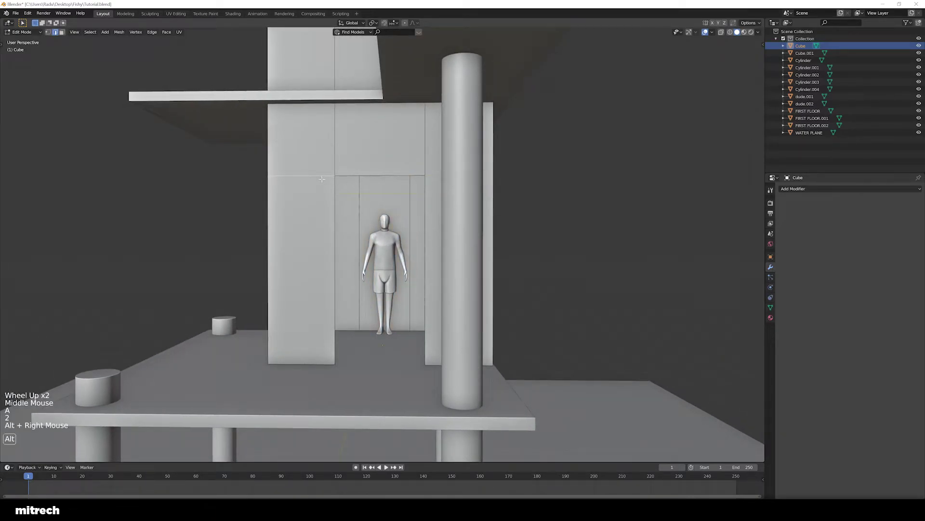
{"action": "middle_click_drag", "start_coordinate": [382, 176], "coordinate": [345, 185]}
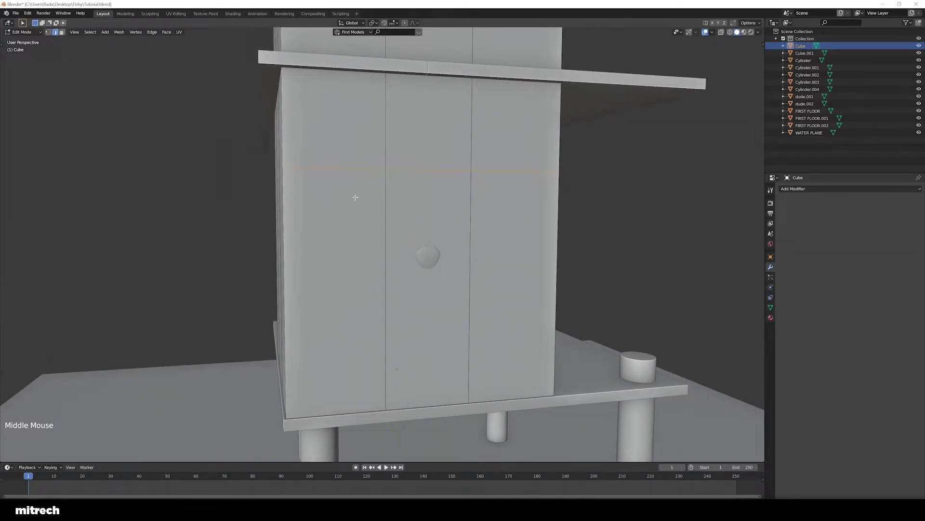
{"action": "middle_click_drag", "start_coordinate": [410, 207], "coordinate": [397, 261]}
{"action": "key", "text": "ctrl+KP_1"}
{"action": "key", "text": "z"}
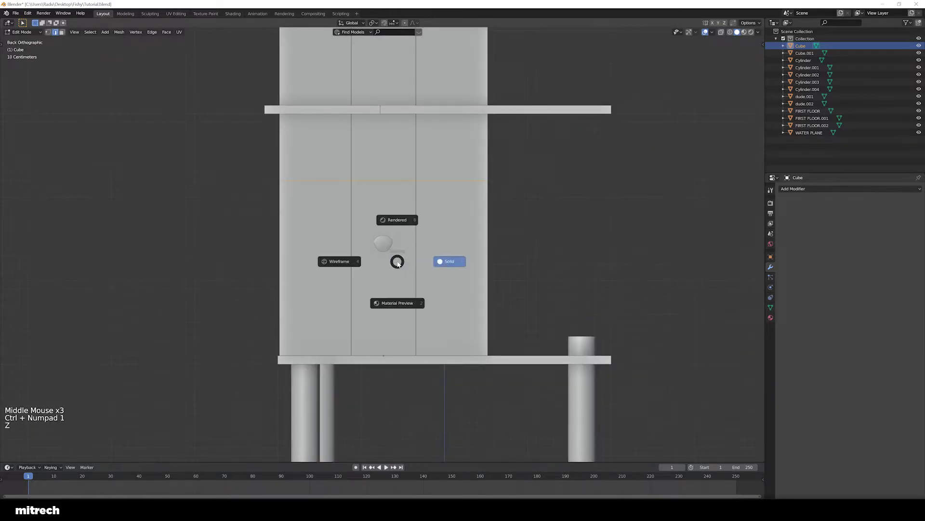
{"action": "left_click", "coordinate": [337, 260]}
{"action": "key", "text": "a"}
{"action": "key", "text": "ctrl+r"}
{"action": "left_click", "coordinate": [486, 277]}
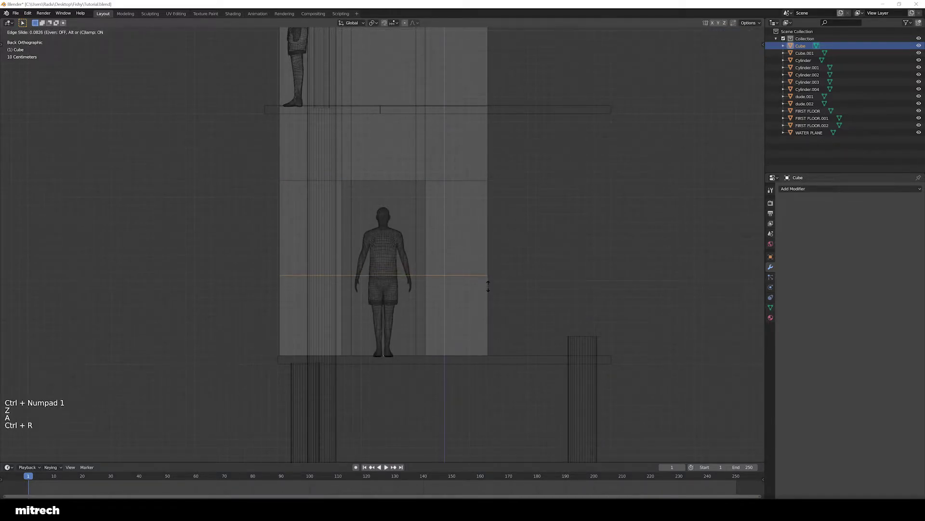
{"action": "left_click", "coordinate": [485, 280]}
- Delete the back wall's centre face just above the new horizontal loop to open a lower-storey window
{"action": "key", "text": "z"}
{"action": "left_click", "coordinate": [520, 272]}
{"action": "middle_click_drag", "start_coordinate": [482, 272], "coordinate": [407, 277]}
{"action": "key", "text": "3"}
{"action": "right_click", "coordinate": [421, 253]}
{"action": "key", "text": "x"}
{"action": "left_click", "coordinate": [424, 256]}
- Leave mesh editing, apply the tower's transform and save the file
{"action": "scroll", "coordinate": [429, 248], "scroll_direction": "down", "scroll_amount": 2}
{"action": "key", "text": "Tab"}
{"action": "key", "text": "ctrl+a"}
{"action": "left_click", "coordinate": [438, 249]}
{"action": "scroll", "coordinate": [437, 289], "scroll_direction": "down", "scroll_amount": 3}
{"action": "key", "text": "a"}
{"action": "key", "text": "a"}
{"action": "key", "text": "a"}
{"action": "key", "text": "a"}
{"action": "key", "text": "a"}
{"action": "key", "text": "ctrl+s"}
- Clear the object selection and save the blockout again
{"action": "scroll", "coordinate": [388, 280], "scroll_direction": "up", "scroll_amount": 2}
{"action": "scroll", "coordinate": [407, 277], "scroll_direction": "down", "scroll_amount": 1}
{"action": "right_click", "coordinate": [432, 309]}
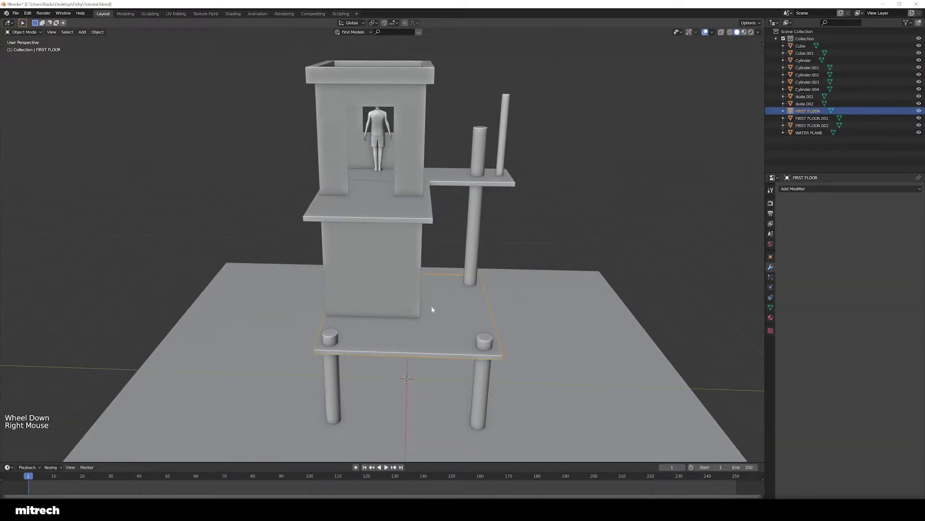
{"action": "key", "text": "a"}
{"action": "key", "text": "a"}
{"action": "key", "text": "a"}
{"action": "key", "text": "a"}
{"action": "key", "text": "a"}
{"action": "key", "text": "ctrl+s"}
{"action": "middle_click_drag", "start_coordinate": [432, 308], "coordinate": [431, 294], "text": "shift"}
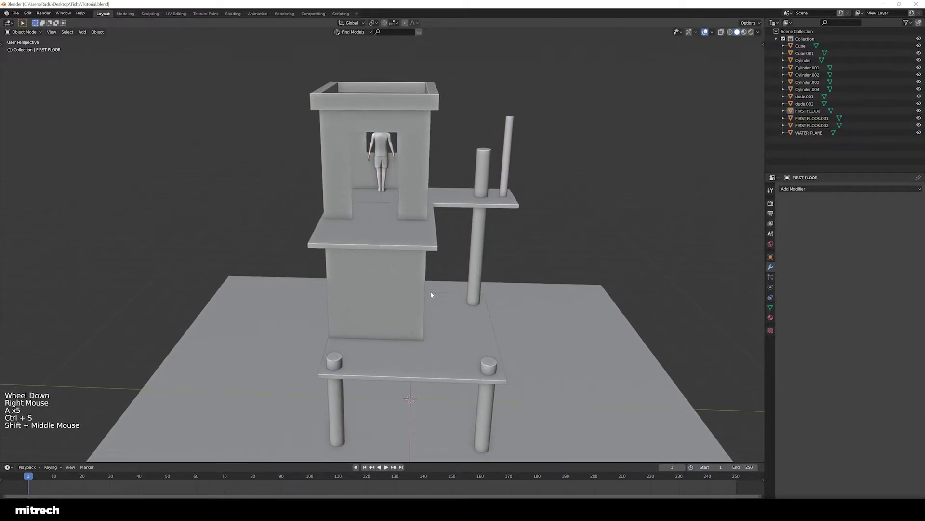
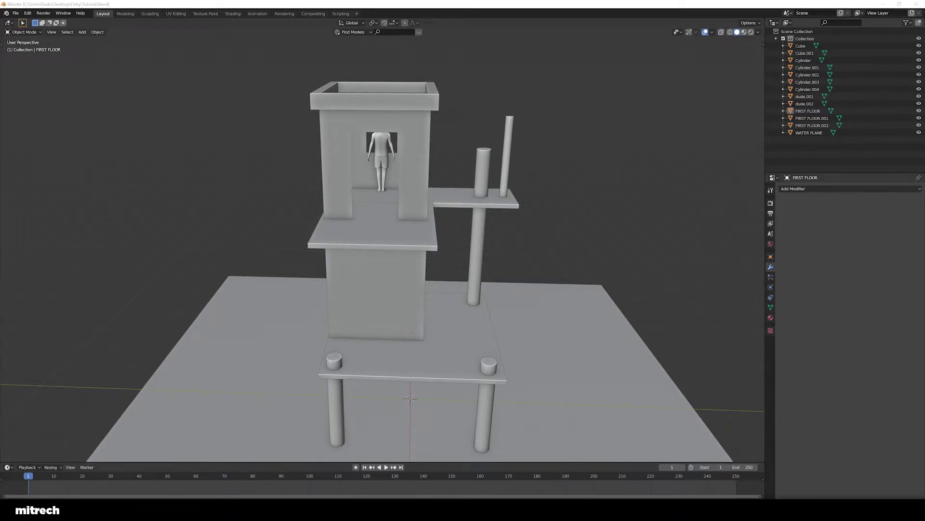
- Compare the blockout with the fishing house reference illustration from a matching angle, then switch back to Blender
{"action": "middle_click_drag", "start_coordinate": [409, 195], "coordinate": [423, 294]}
{"action": "scroll", "coordinate": [398, 258], "scroll_direction": "up", "scroll_amount": 2}
{"action": "scroll", "coordinate": [420, 303], "scroll_direction": "down", "scroll_amount": 1}
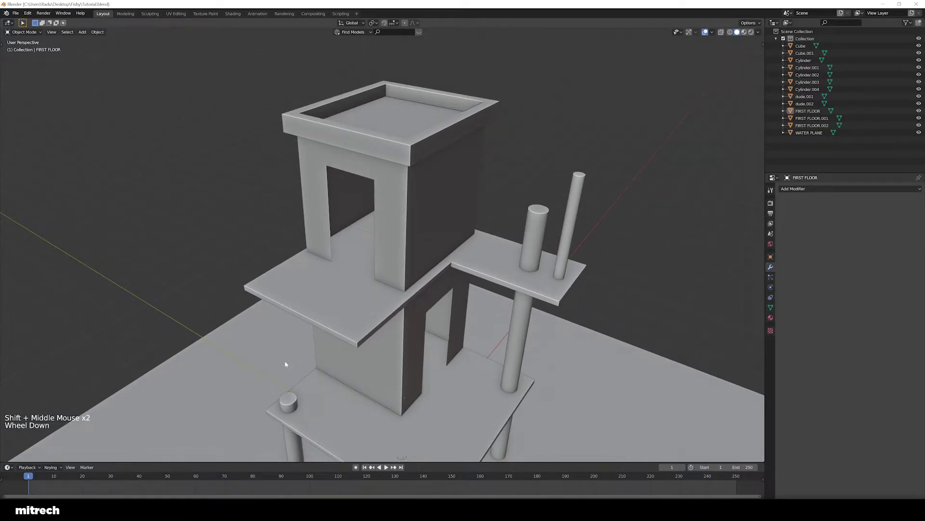
{"action": "middle_click_drag", "start_coordinate": [458, 426], "coordinate": [457, 414], "text": "shift"}
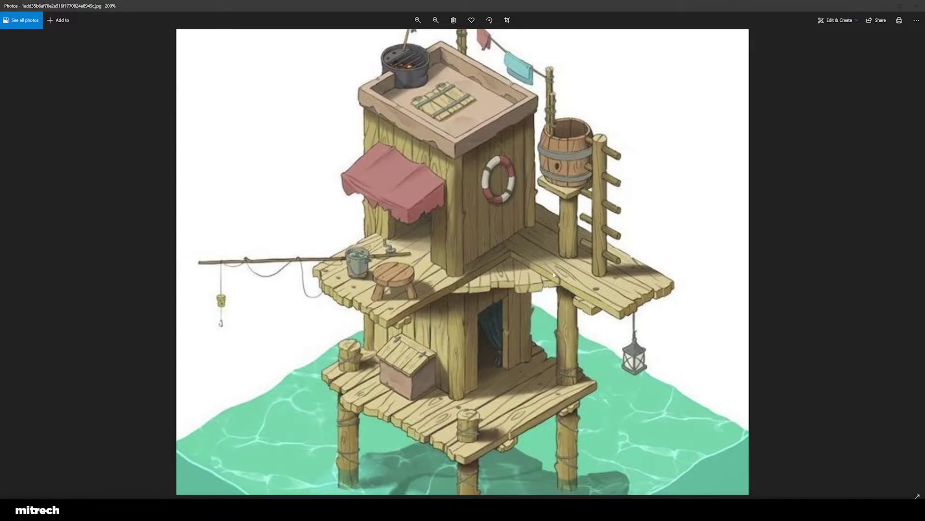
{"action": "left_click", "coordinate": [883, 6]}
{"action": "key", "text": "a"}
{"action": "key", "text": "a"}
{"action": "key", "text": "a"}
{"action": "middle_click_drag", "start_coordinate": [380, 308], "coordinate": [420, 241]}
{"action": "scroll", "coordinate": [397, 294], "scroll_direction": "down", "scroll_amount": 3}
- Save the file and add a new cylinder mesh
{"action": "key", "text": "ctrl+s"}
{"action": "scroll", "coordinate": [389, 313], "scroll_direction": "up", "scroll_amount": 2}
{"action": "key", "text": "shift+a"}
{"action": "mouse_move", "coordinate": [429, 236]}
{"action": "left_click", "coordinate": [472, 269]}
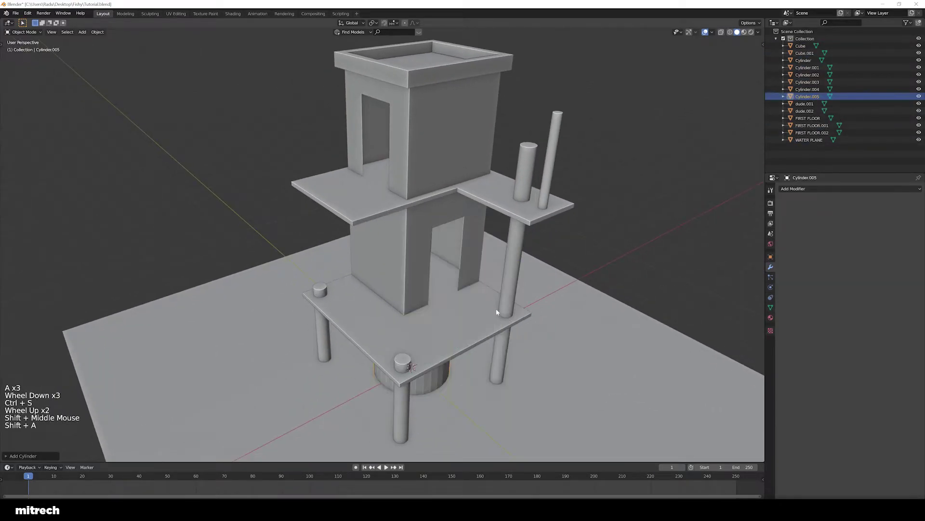
- Raise the cylinder's mesh along Z so its base sits at the object's origin, and apply the transform
{"action": "middle_click_drag", "start_coordinate": [498, 314], "coordinate": [506, 313]}
{"action": "key", "text": "Tab"}
{"action": "key", "text": "a"}
{"action": "key", "text": "a"}
{"action": "key", "text": "a"}
{"action": "key", "text": "g"}
{"action": "key", "text": "z"}
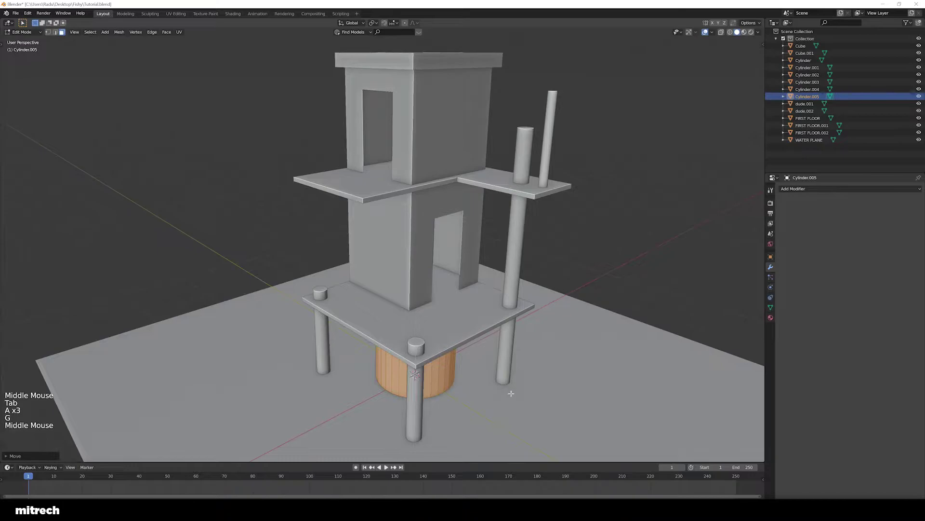
{"action": "middle_click_drag", "start_coordinate": [509, 388], "coordinate": [434, 337]}
{"action": "key", "text": "Tab"}
{"action": "key", "text": "ctrl+a"}
{"action": "left_click", "coordinate": [432, 362]}
- Move the cylinder up onto the lower platform next to the tower
{"action": "key", "text": "g"}
{"action": "left_click", "coordinate": [453, 338]}
{"action": "scroll", "coordinate": [453, 337], "scroll_direction": "up", "scroll_amount": 2}
{"action": "key", "text": "KP_Decimal"}
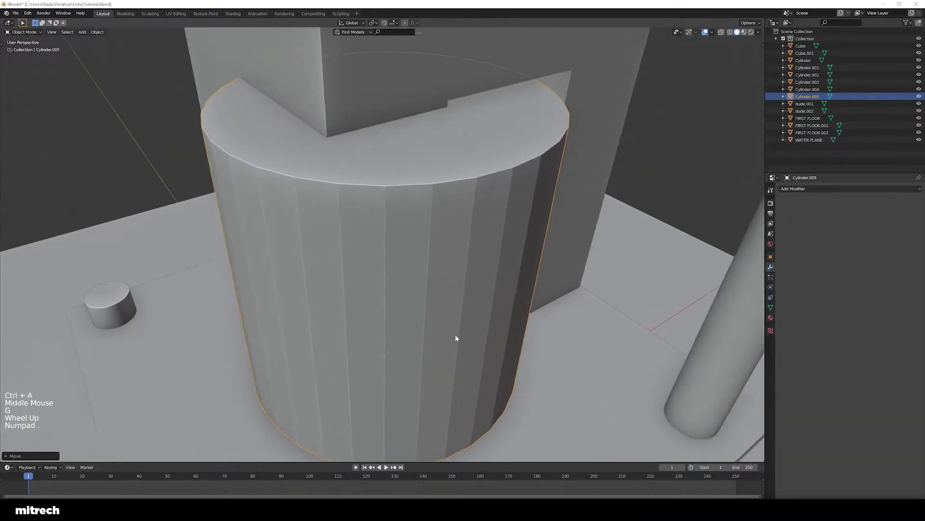
{"action": "scroll", "coordinate": [456, 338], "scroll_direction": "down", "scroll_amount": 2}
{"action": "middle_click_drag", "start_coordinate": [465, 383], "coordinate": [458, 347]}
{"action": "middle_click_drag", "start_coordinate": [458, 347], "coordinate": [461, 344]}
- Lower the cylinder about 0.06 m along Z so its base rests on the platform, and apply its transform
{"action": "key", "text": "g"}
{"action": "key", "text": "z"}
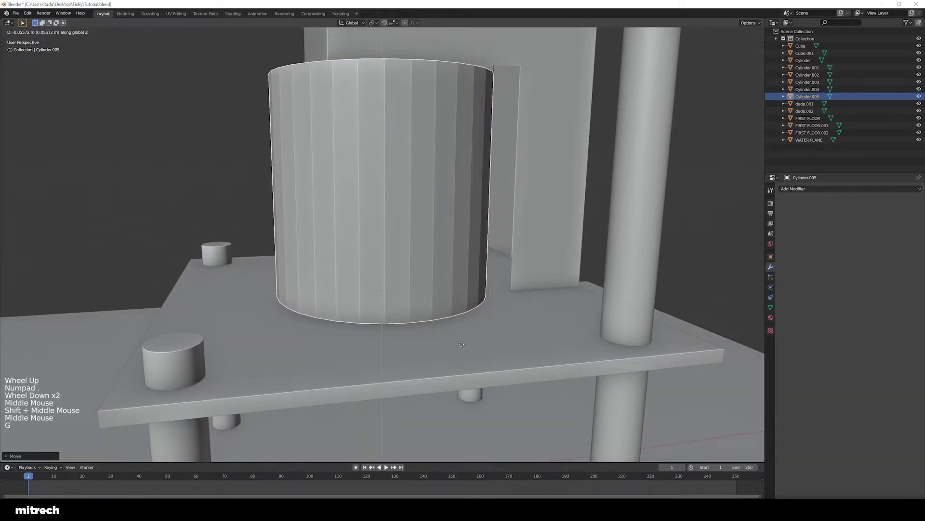
{"action": "left_click", "coordinate": [461, 344]}
{"action": "key", "text": "ctrl+a"}
{"action": "left_click", "coordinate": [456, 345]}
{"action": "scroll", "coordinate": [456, 346], "scroll_direction": "down", "scroll_amount": 4}
{"action": "middle_click_drag", "start_coordinate": [359, 310], "coordinate": [393, 312]}
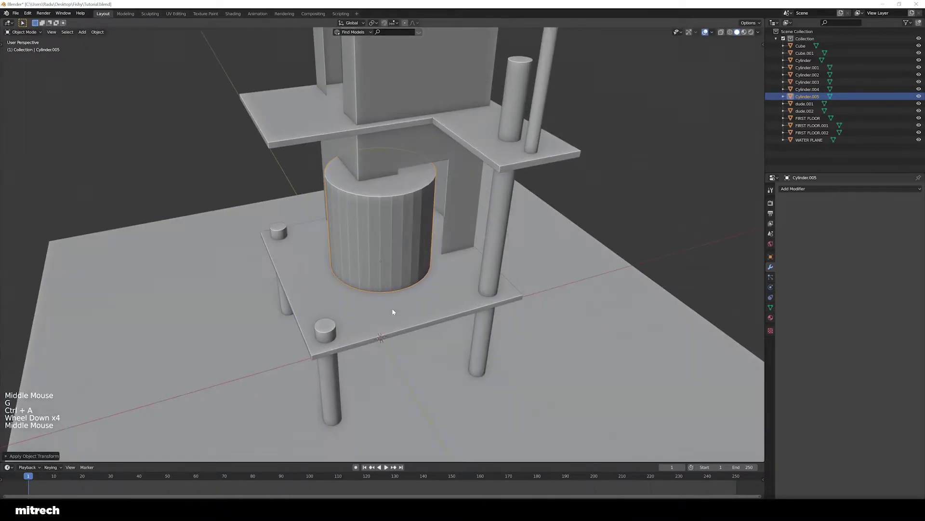
- Isolate the tower and the new cylinder, and view them from the top in wireframe with only the cylinder selected
{"action": "scroll", "coordinate": [517, 336], "scroll_direction": "down", "scroll_amount": 1}
{"action": "middle_click_drag", "start_coordinate": [516, 336], "coordinate": [521, 340]}
{"action": "right_click", "coordinate": [413, 157], "text": "shift"}
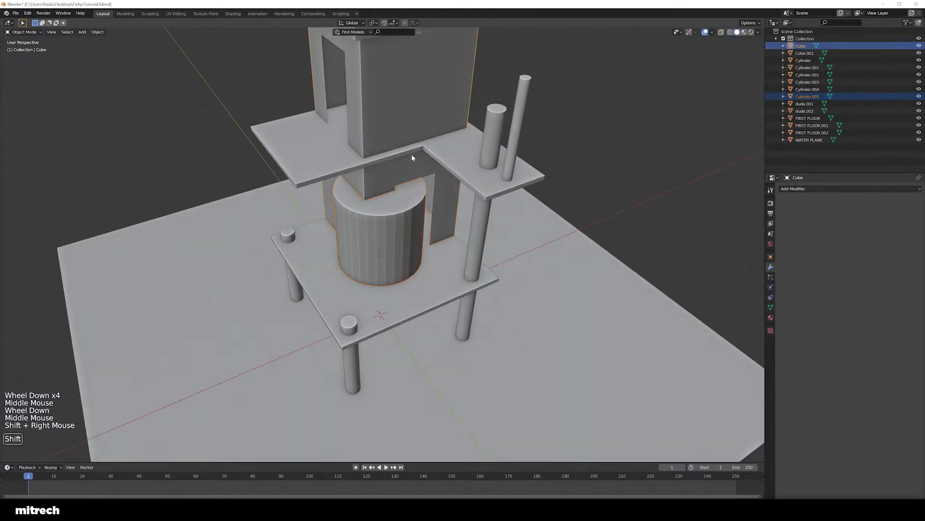
{"action": "key", "text": "shift+h"}
{"action": "key", "text": "a"}
{"action": "right_click", "coordinate": [417, 216]}
{"action": "key", "text": "KP_7"}
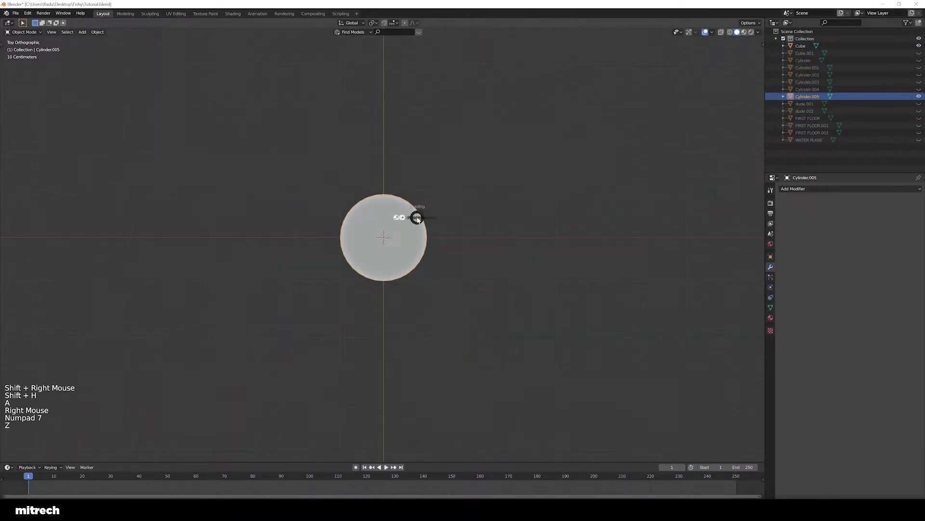
{"action": "key", "text": "z"}
- Move the cylinder in the top view so its centre sits roughly on the tower's nearest corner
{"action": "scroll", "coordinate": [406, 223], "scroll_direction": "up", "scroll_amount": 7}
{"action": "middle_click_drag", "start_coordinate": [428, 281], "coordinate": [461, 249], "text": "shift"}
{"action": "scroll", "coordinate": [462, 249], "scroll_direction": "up", "scroll_amount": 1, "text": "shift"}
{"action": "scroll", "coordinate": [474, 222], "scroll_direction": "up", "scroll_amount": 1}
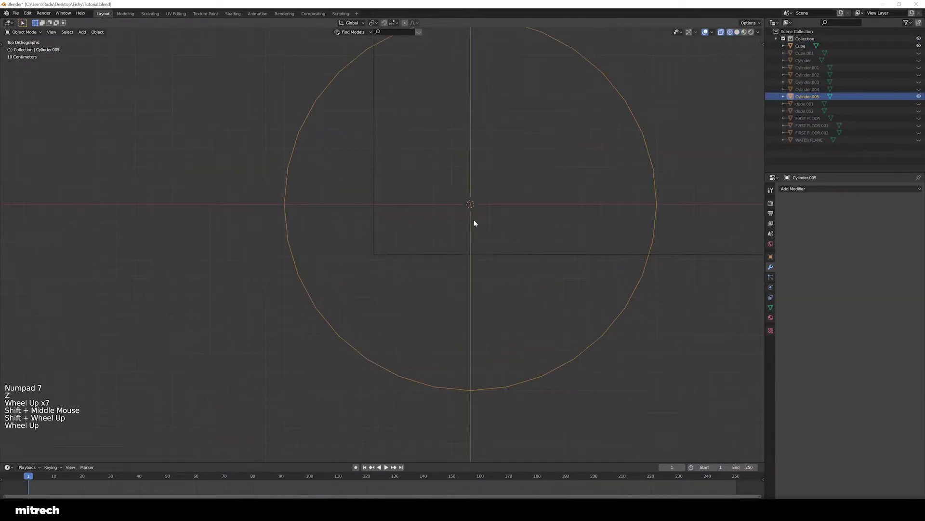
{"action": "key", "text": "g"}
{"action": "left_click", "coordinate": [430, 247]}
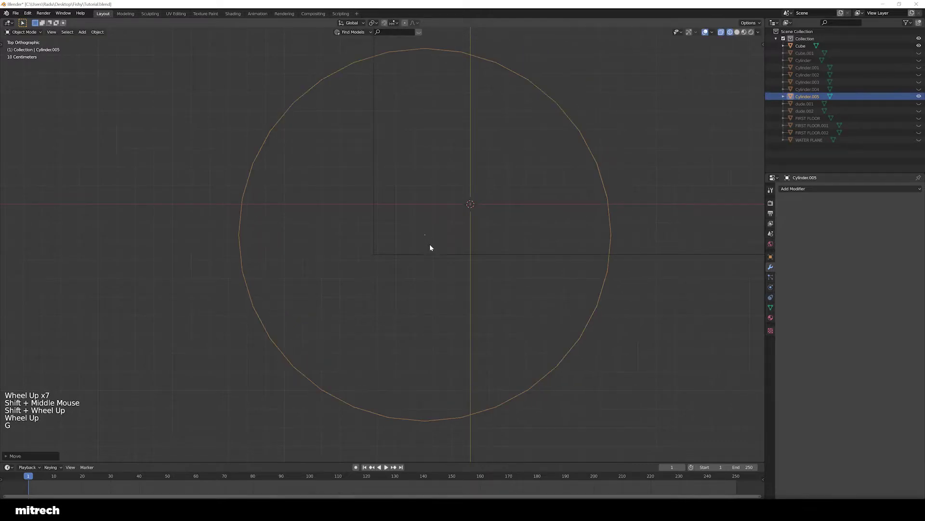
{"action": "scroll", "coordinate": [425, 237], "scroll_direction": "up", "scroll_amount": 5}
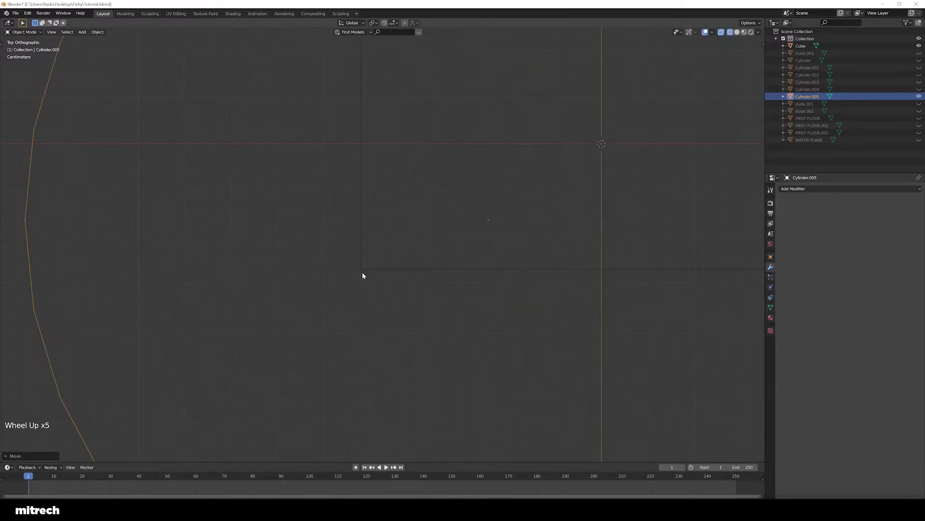
{"action": "key", "text": "g"}
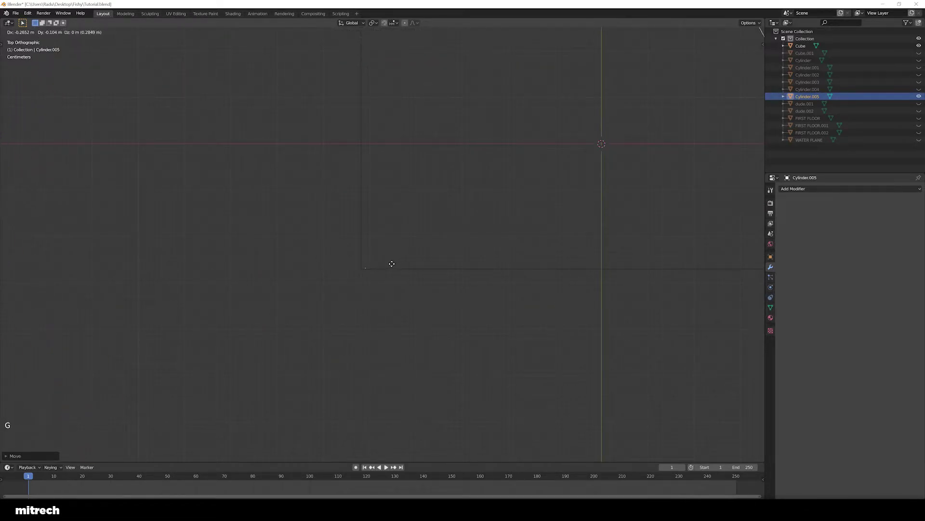
{"action": "left_click", "coordinate": [388, 265]}
- Fine-tune the cylinder's position so its origin lies exactly on the tower's corner point
{"action": "scroll", "coordinate": [389, 271], "scroll_direction": "up", "scroll_amount": 4}
{"action": "scroll", "coordinate": [487, 227], "scroll_direction": "up", "scroll_amount": 7}
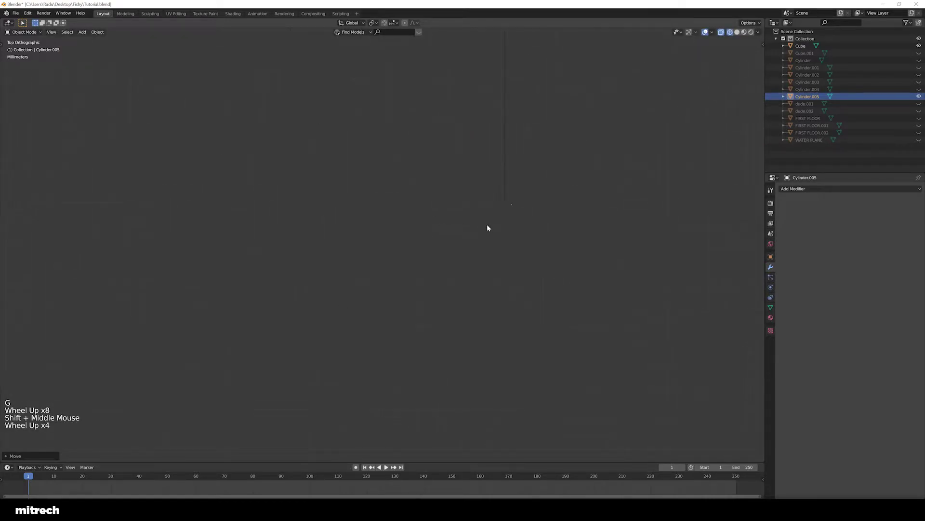
{"action": "middle_click_drag", "start_coordinate": [487, 227], "coordinate": [369, 310], "text": "shift"}
{"action": "scroll", "coordinate": [481, 288], "scroll_direction": "up", "scroll_amount": 4}
{"action": "key", "text": "F15"}
{"action": "key", "text": "g"}
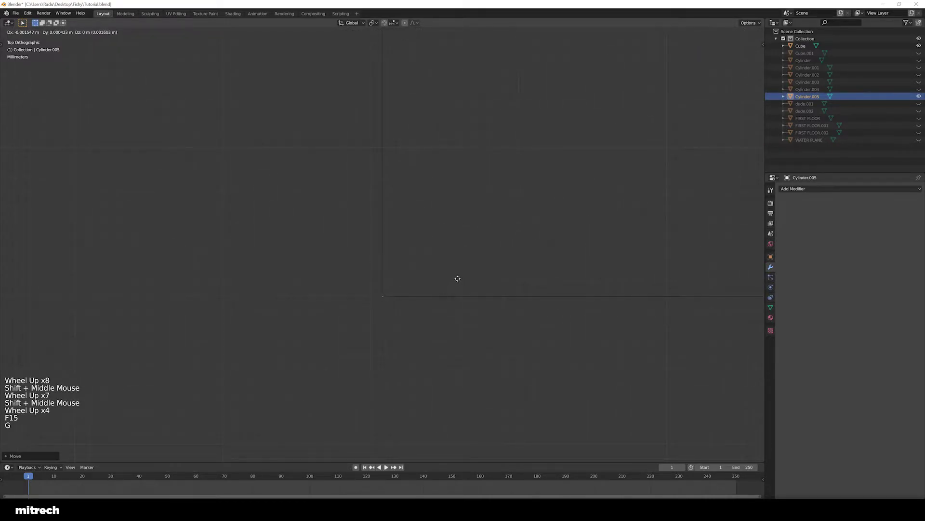
{"action": "left_click", "coordinate": [457, 278]}
{"action": "scroll", "coordinate": [458, 279], "scroll_direction": "down", "scroll_amount": 3}
{"action": "scroll", "coordinate": [458, 279], "scroll_direction": "down", "scroll_amount": 17}
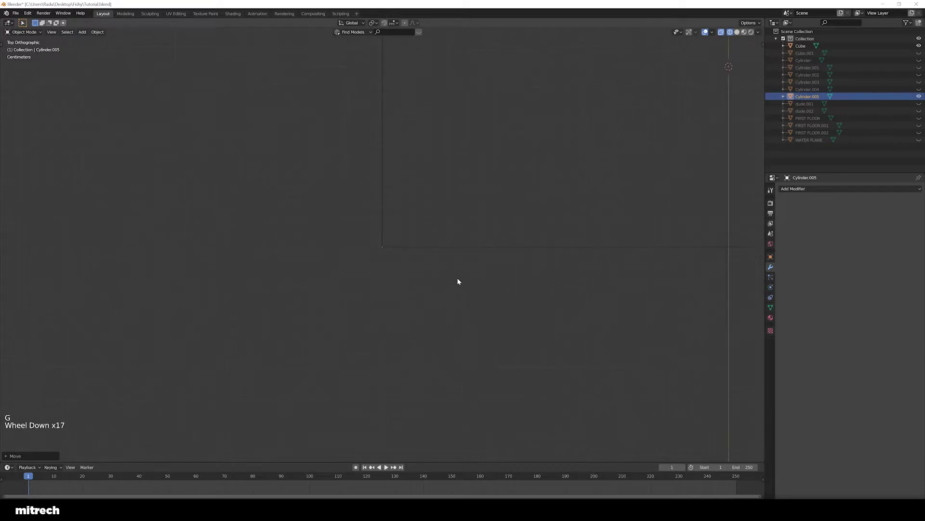
{"action": "scroll", "coordinate": [385, 253], "scroll_direction": "up", "scroll_amount": 3}
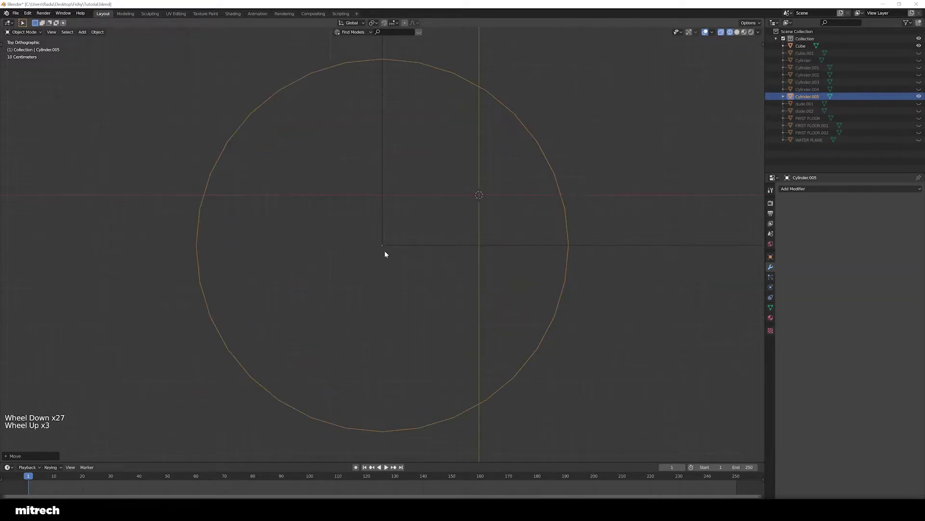
- Return to solid shading, unhide all objects and reselect only the cylinder
{"action": "key", "text": "z"}
{"action": "scroll", "coordinate": [459, 263], "scroll_direction": "down", "scroll_amount": 6}
{"action": "mouse_move", "coordinate": [420, 285]}
{"action": "middle_mouse_down"}
{"action": "mouse_move", "coordinate": [459, 264]}
{"action": "mouse_move", "coordinate": [419, 246]}
{"action": "mouse_move", "coordinate": [498, 290]}
{"action": "middle_mouse_up"}
{"action": "key", "text": "a"}
{"action": "right_click", "coordinate": [420, 250]}
{"action": "key", "text": "alt+h"}
{"action": "key", "text": "a"}
{"action": "right_click", "coordinate": [419, 250]}
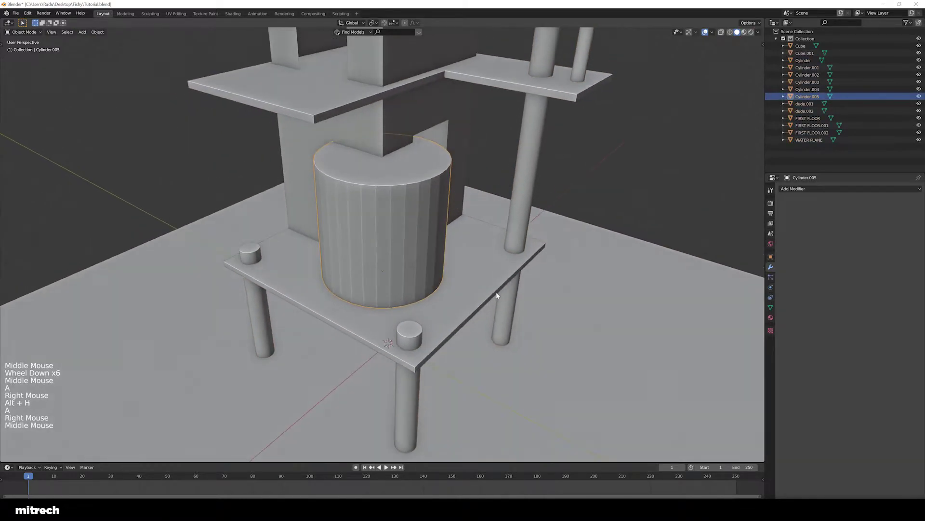
- Scale the cylinder to about 0.14 in X and Y only, forming a thin corner post, and apply its transform
{"action": "key", "text": "s"}
{"action": "key", "text": "shift+z"}
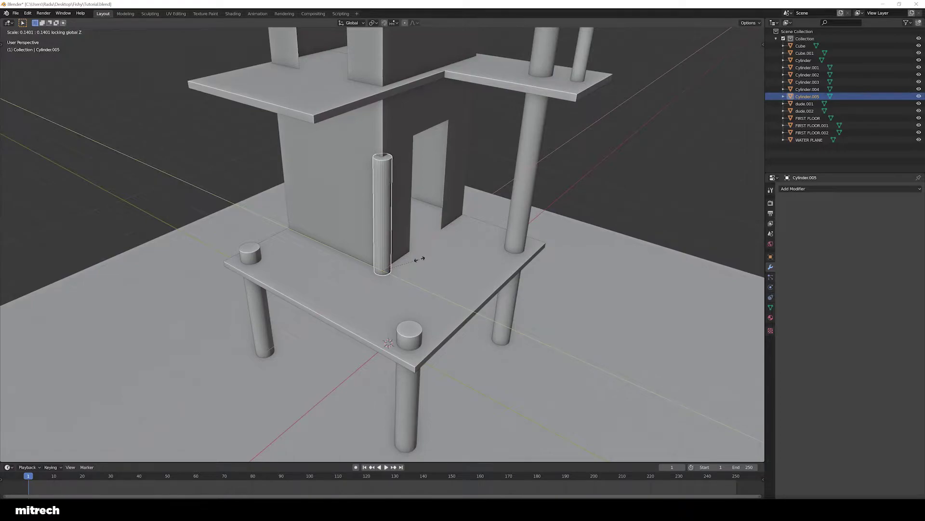
{"action": "left_click", "coordinate": [419, 259]}
{"action": "key", "text": "ctrl+a"}
{"action": "left_click", "coordinate": [419, 262]}
- Stretch the corner post about 2.7 times along Z so its top reaches the tower's roof
{"action": "middle_click_drag", "start_coordinate": [419, 262], "coordinate": [397, 221]}
{"action": "key", "text": "a"}
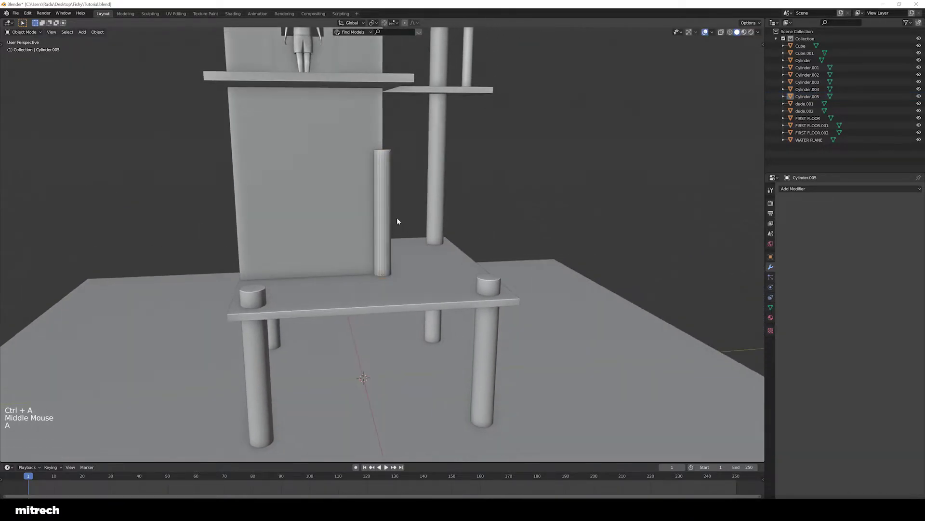
{"action": "right_click", "coordinate": [394, 220]}
{"action": "middle_click_drag", "start_coordinate": [449, 198], "coordinate": [448, 207], "text": "shift"}
{"action": "middle_click_drag", "start_coordinate": [448, 207], "coordinate": [446, 321]}
{"action": "key", "text": "s"}
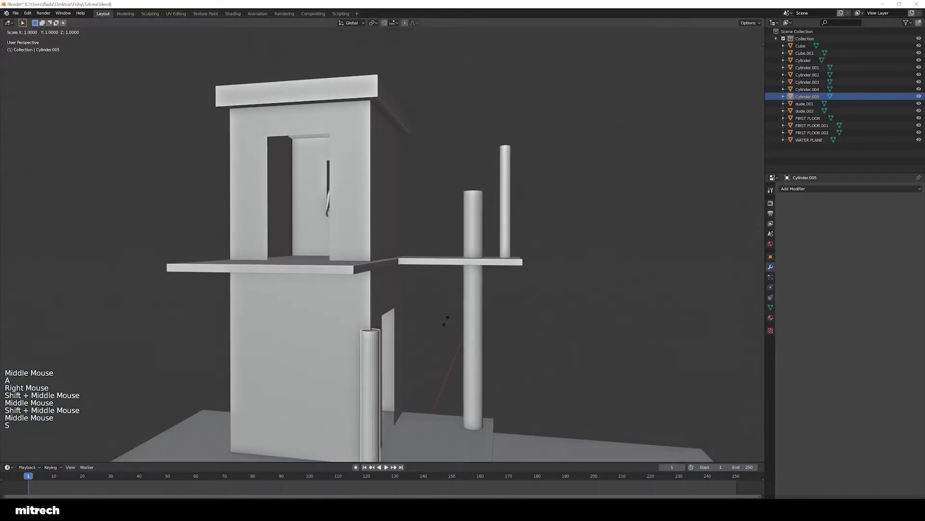
{"action": "key", "text": "z"}
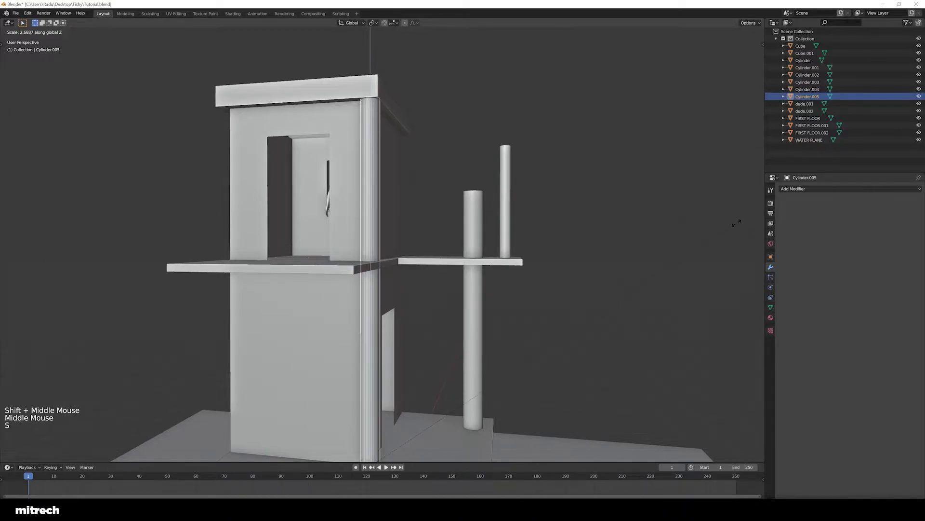
{"action": "left_click", "coordinate": [737, 223]}
{"action": "middle_click_drag", "start_coordinate": [734, 222], "coordinate": [519, 350], "text": "shift"}
- Try to widen the corner post about 1.29 times in X and Y without changing its height
{"action": "scroll", "coordinate": [519, 350], "scroll_direction": "up", "scroll_amount": 6}
{"action": "middle_click_drag", "start_coordinate": [448, 321], "coordinate": [444, 297]}
{"action": "key", "text": "a"}
{"action": "right_click", "coordinate": [440, 254]}
{"action": "key", "text": "a"}
{"action": "right_click", "coordinate": [404, 201]}
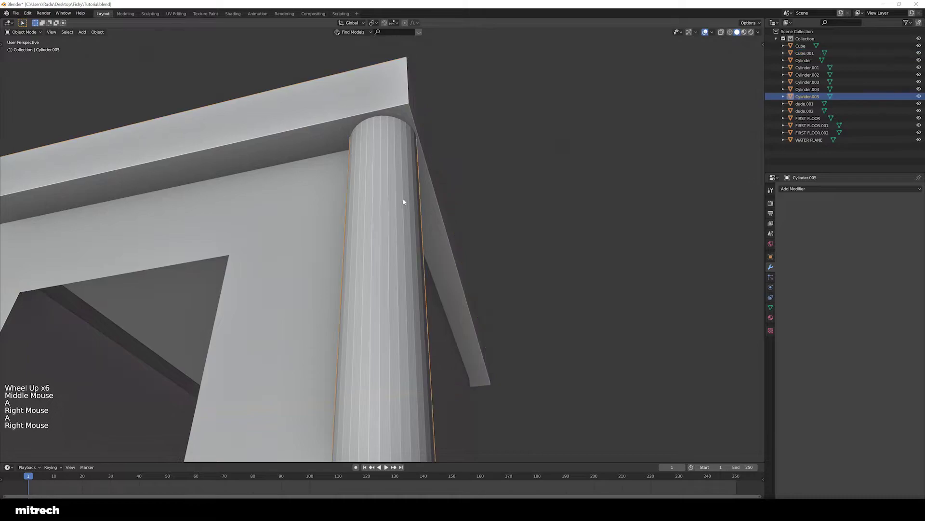
{"action": "key", "text": "s"}
{"action": "key", "text": "shift+z"}
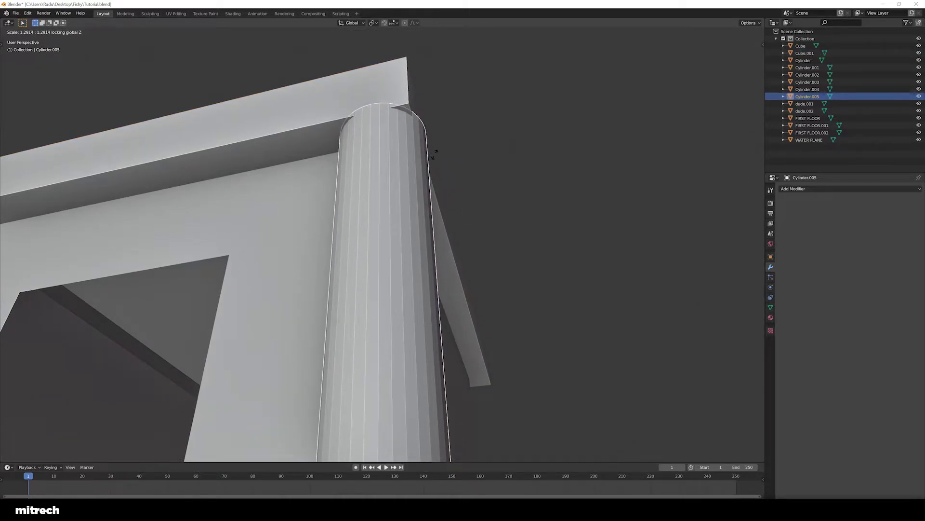
{"action": "left_click", "coordinate": [438, 152]}
- Fit the corner post under the roof by adjusting its height along Z and slimming it slightly in X and Y
{"action": "middle_click_drag", "start_coordinate": [513, 181], "coordinate": [508, 178]}
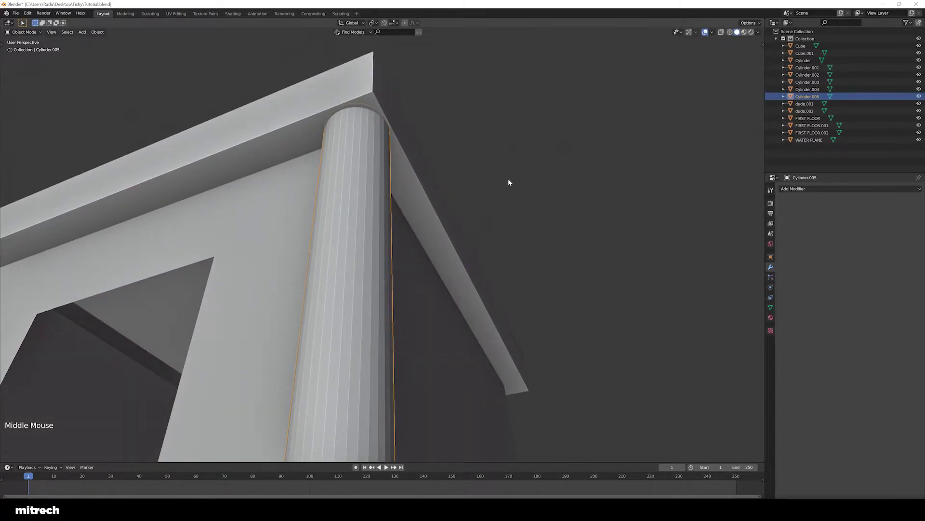
{"action": "middle_click_drag", "start_coordinate": [508, 181], "coordinate": [416, 188]}
{"action": "middle_click_drag", "start_coordinate": [605, 240], "coordinate": [641, 242]}
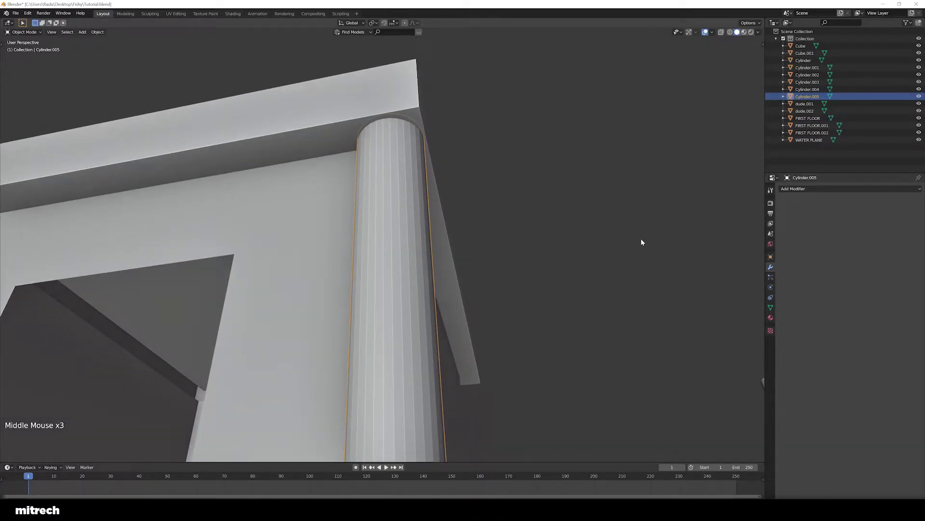
{"action": "key", "text": "s"}
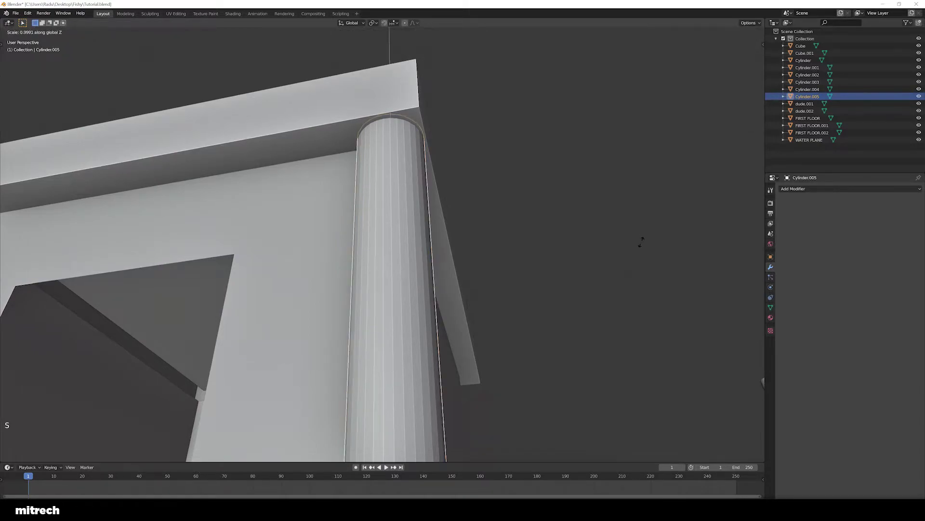
{"action": "middle_click_drag", "start_coordinate": [605, 242], "coordinate": [599, 241]}
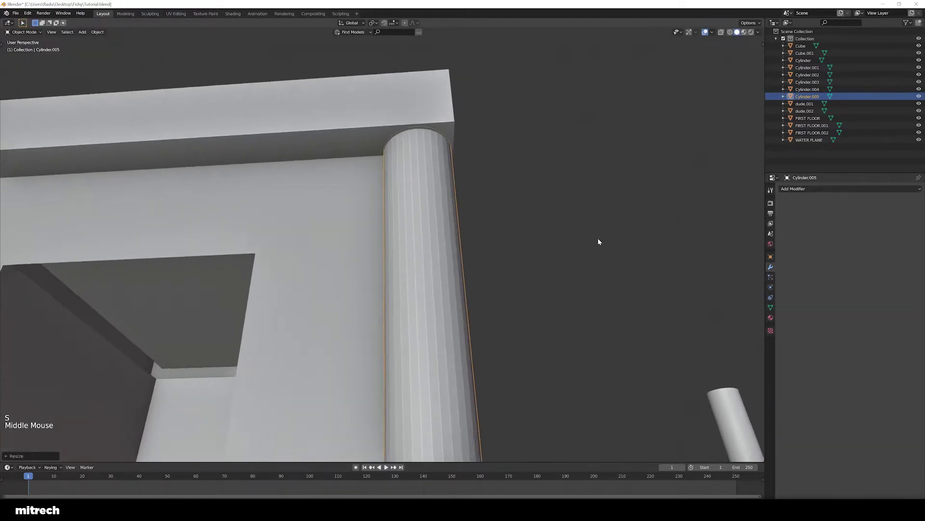
{"action": "middle_click_drag", "start_coordinate": [690, 235], "coordinate": [663, 254], "text": "shift"}
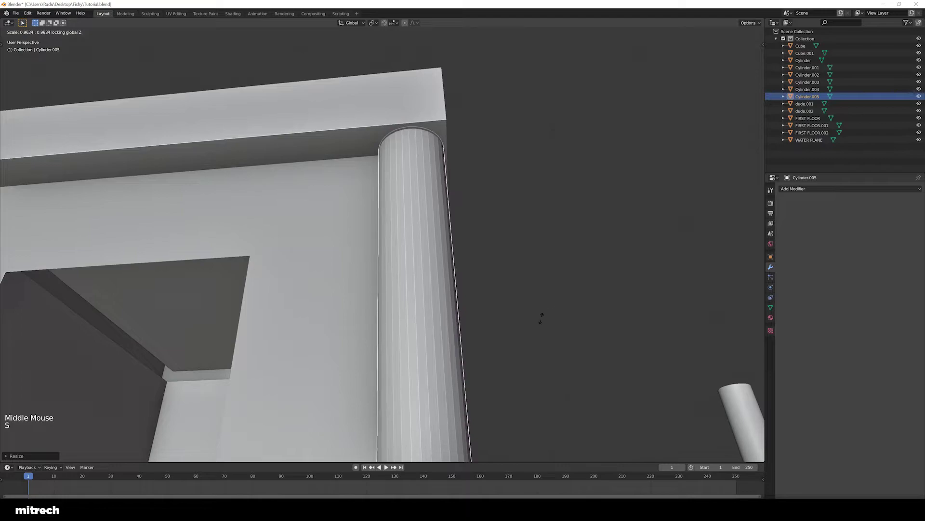
{"action": "left_click", "coordinate": [518, 331]}
- Examine how the corner post meets the roof and runs down the tower through both floors
{"action": "scroll", "coordinate": [494, 244], "scroll_direction": "down", "scroll_amount": 3}
{"action": "middle_click_drag", "start_coordinate": [491, 243], "coordinate": [491, 230]}
{"action": "scroll", "coordinate": [484, 183], "scroll_direction": "up", "scroll_amount": 3}
{"action": "key", "text": "a"}
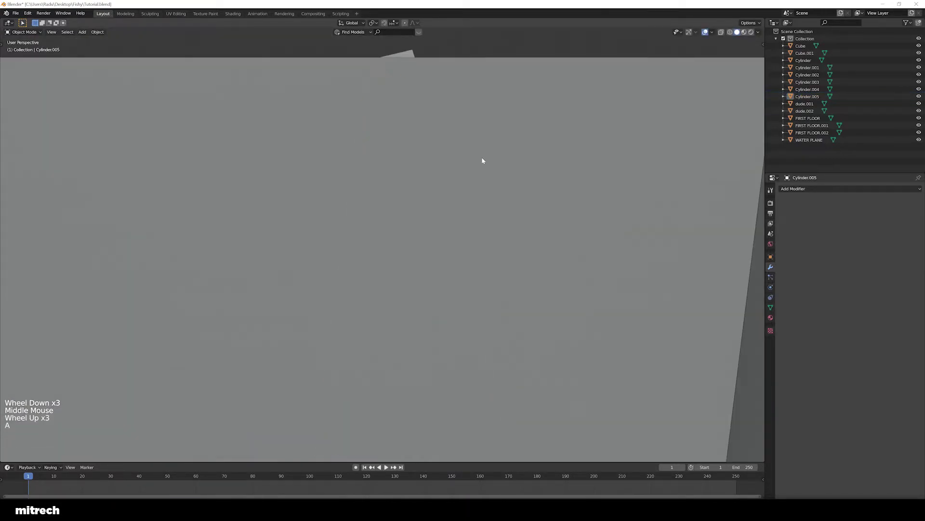
{"action": "middle_click_drag", "start_coordinate": [483, 161], "coordinate": [475, 285], "text": "shift"}
{"action": "scroll", "coordinate": [471, 240], "scroll_direction": "up", "scroll_amount": 3}
{"action": "middle_click_drag", "start_coordinate": [471, 239], "coordinate": [434, 282]}
{"action": "scroll", "coordinate": [430, 326], "scroll_direction": "down", "scroll_amount": 7}
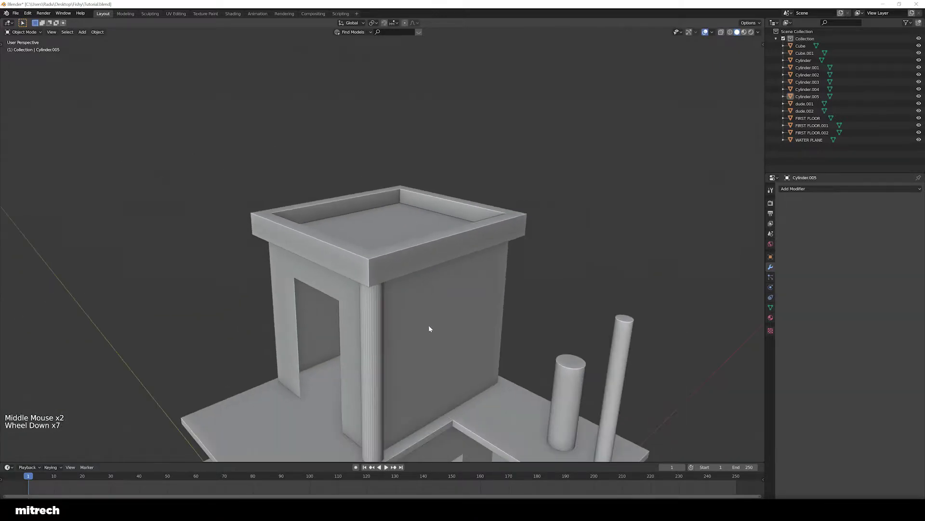
{"action": "middle_click_drag", "start_coordinate": [429, 326], "coordinate": [433, 279], "text": "shift"}
{"action": "scroll", "coordinate": [415, 260], "scroll_direction": "down", "scroll_amount": 2}
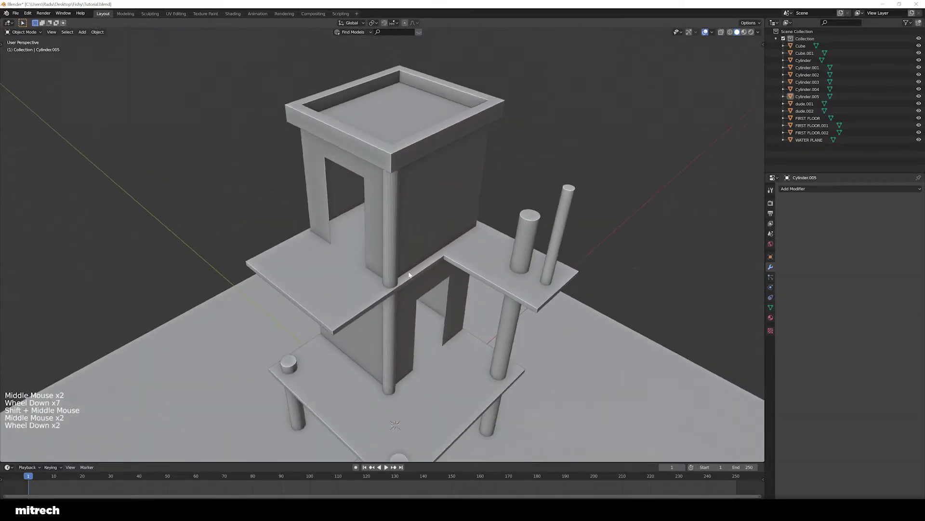
- Isolate the corner post and open its mesh for face editing with the top cap selected
{"action": "right_click", "coordinate": [395, 241]}
{"action": "key", "text": "shift+h"}
{"action": "key", "text": "Tab"}
{"action": "key", "text": "3"}
{"action": "scroll", "coordinate": [394, 236], "scroll_direction": "up", "scroll_amount": 2}
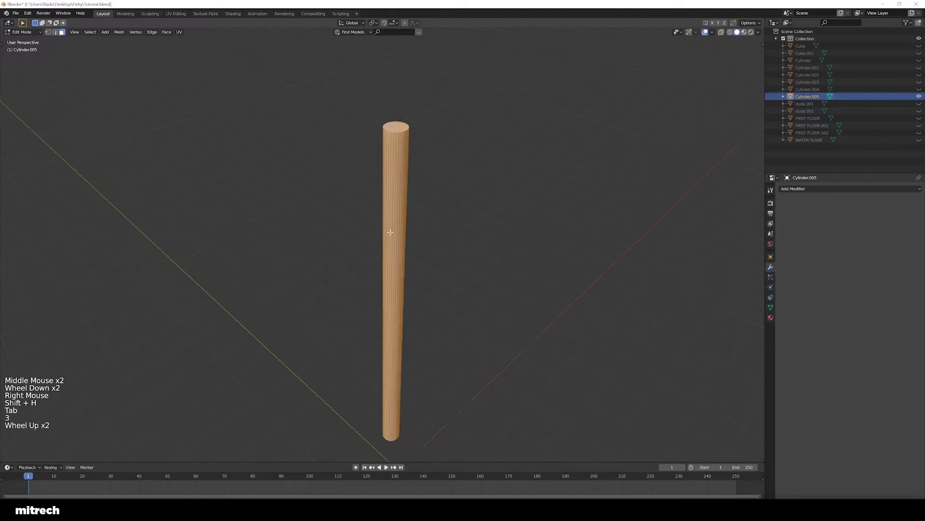
{"action": "key", "text": "a"}
{"action": "scroll", "coordinate": [394, 225], "scroll_direction": "up", "scroll_amount": 1}
{"action": "middle_click_drag", "start_coordinate": [394, 225], "coordinate": [394, 225]}
{"action": "key", "text": "Tab"}
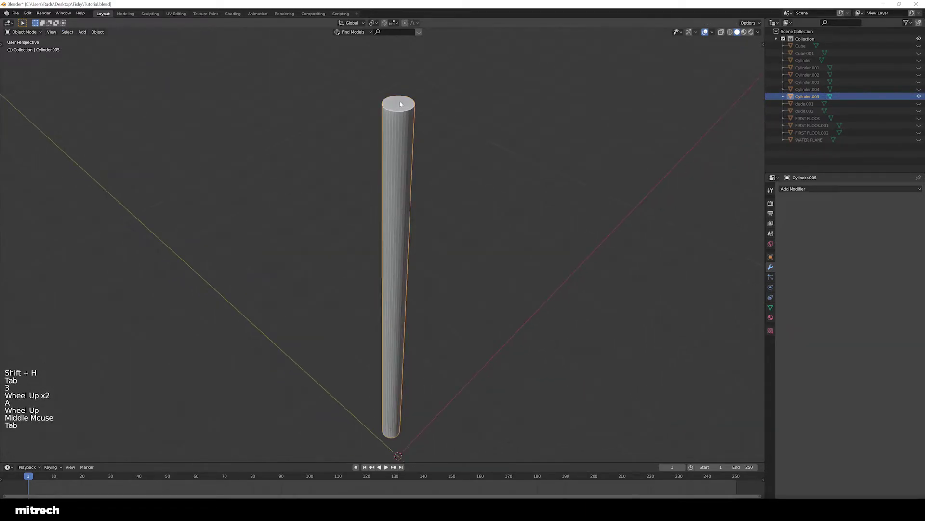
{"action": "key", "text": "Tab"}
{"action": "key", "text": "3"}
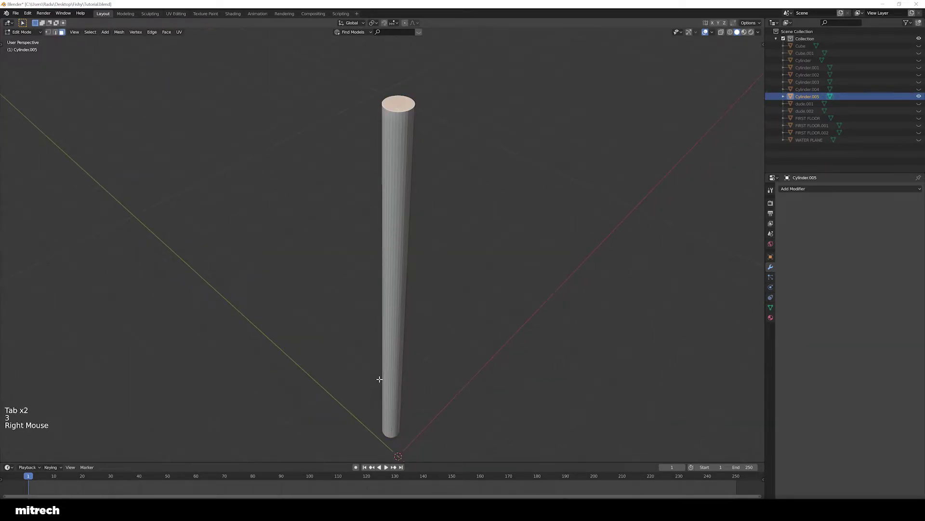
- Delete the post's top and bottom cap faces, and shade the post smooth with its transform applied
{"action": "middle_click_drag", "start_coordinate": [379, 380], "coordinate": [434, 336]}
{"action": "scroll", "coordinate": [425, 374], "scroll_direction": "down", "scroll_amount": 2}
{"action": "middle_click_drag", "start_coordinate": [426, 374], "coordinate": [400, 342], "text": "shift"}
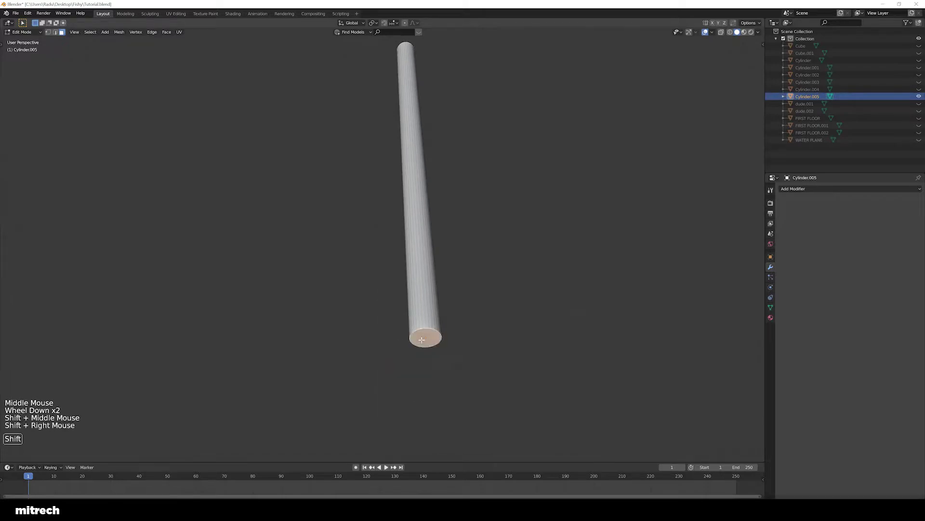
{"action": "key", "text": "x"}
{"action": "left_click", "coordinate": [457, 276]}
{"action": "key", "text": "Tab"}
{"action": "key", "text": "w"}
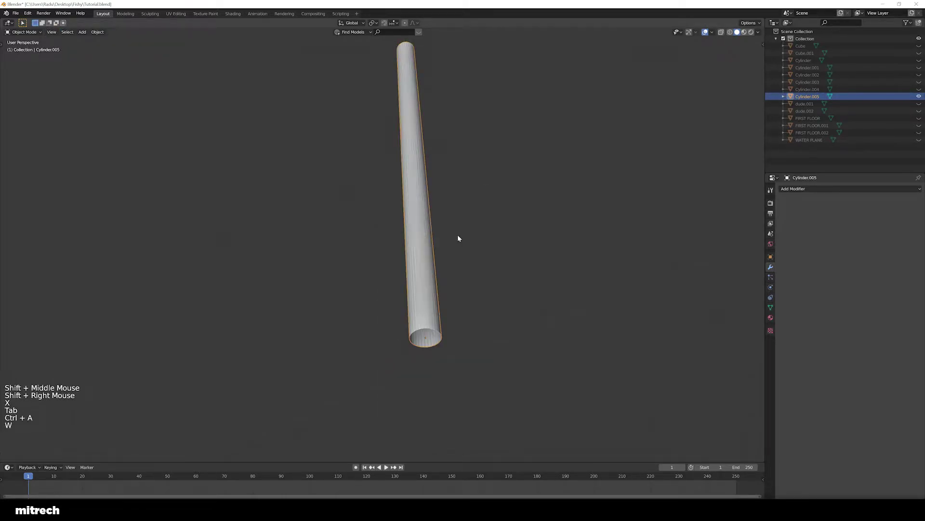
- Unhide all the objects of the fishing house and save the file
{"action": "scroll", "coordinate": [455, 276], "scroll_direction": "down", "scroll_amount": 2}
{"action": "middle_click_drag", "start_coordinate": [458, 236], "coordinate": [449, 375]}
{"action": "key", "text": "alt+h"}
{"action": "key", "text": "a"}
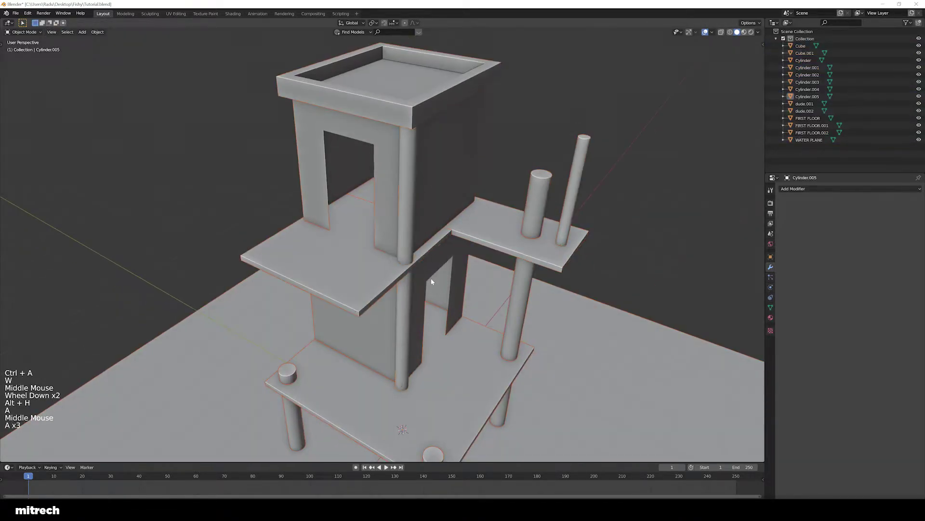
{"action": "key", "text": "a"}
{"action": "key", "text": "a"}
{"action": "key", "text": "a"}
{"action": "key", "text": "ctrl+s"}
{"action": "right_click", "coordinate": [449, 375]}
{"action": "key", "text": "a"}
{"action": "key", "text": "a"}
{"action": "key", "text": "a"}
{"action": "key", "text": "a"}
{"action": "key", "text": "a"}
{"action": "key", "text": "ctrl+s"}
- Isolate the corner post with the tower, and view them from the top in wireframe with only the post selected
{"action": "right_click", "coordinate": [404, 375]}
{"action": "right_click", "coordinate": [433, 198], "text": "shift"}
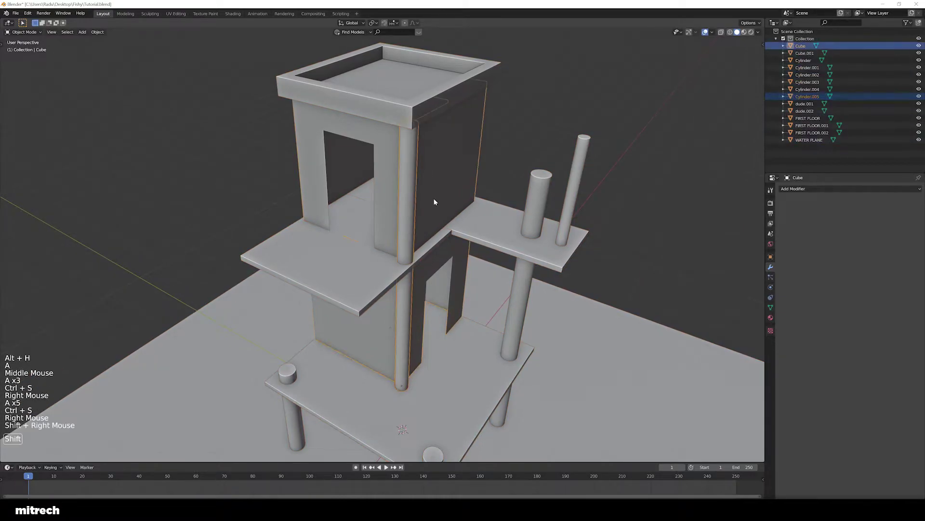
{"action": "key", "text": "shift+h"}
{"action": "key", "text": "a"}
{"action": "middle_click_drag", "start_coordinate": [460, 276], "coordinate": [381, 261]}
{"action": "right_click", "coordinate": [379, 260]}
{"action": "key", "text": "KP_7"}
{"action": "key", "text": "z"}
{"action": "scroll", "coordinate": [300, 250], "scroll_direction": "up", "scroll_amount": 3}
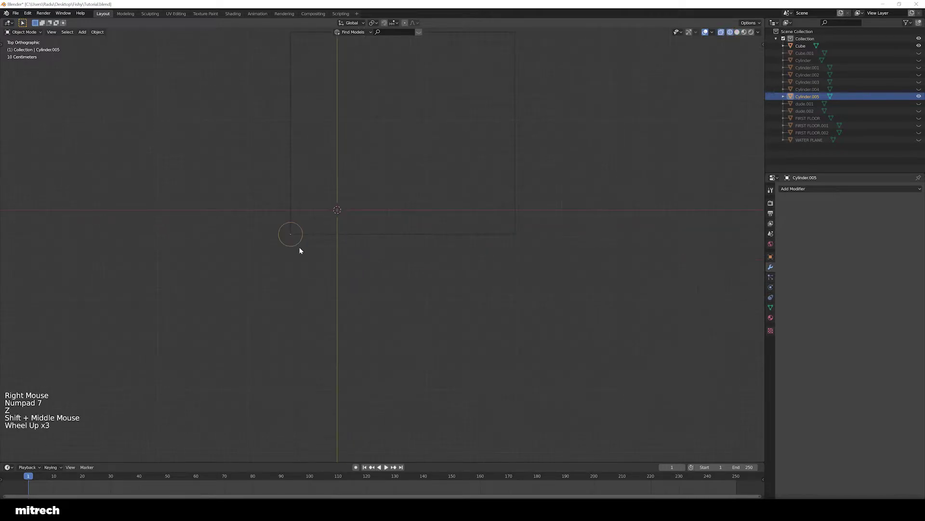
{"action": "scroll", "coordinate": [299, 250], "scroll_direction": "up", "scroll_amount": 3}
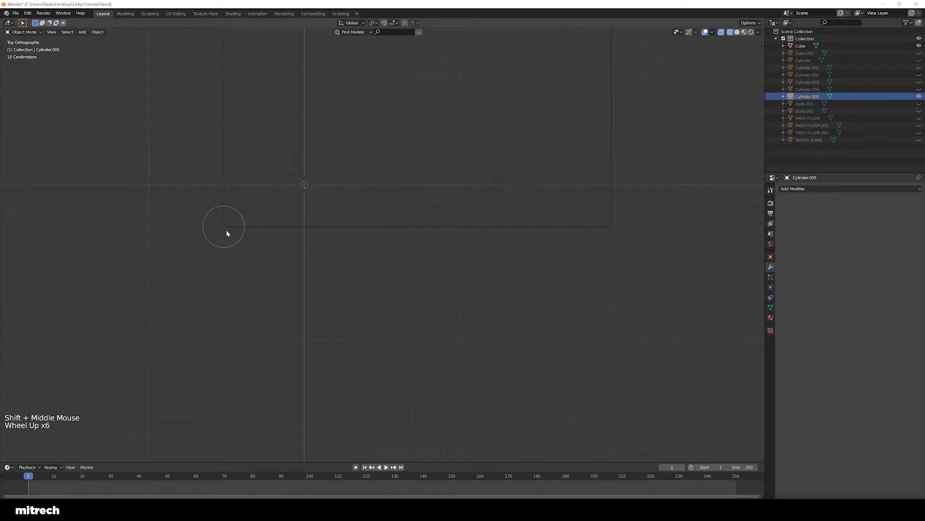
- Duplicate the corner post along X and align the copy's centre exactly with the tower's neighbouring corner
{"action": "key", "text": "shift+d"}
{"action": "left_click", "coordinate": [604, 233]}
{"action": "middle_click_drag", "start_coordinate": [581, 280], "coordinate": [453, 314], "text": "shift"}
{"action": "scroll", "coordinate": [453, 332], "scroll_direction": "up", "scroll_amount": 8}
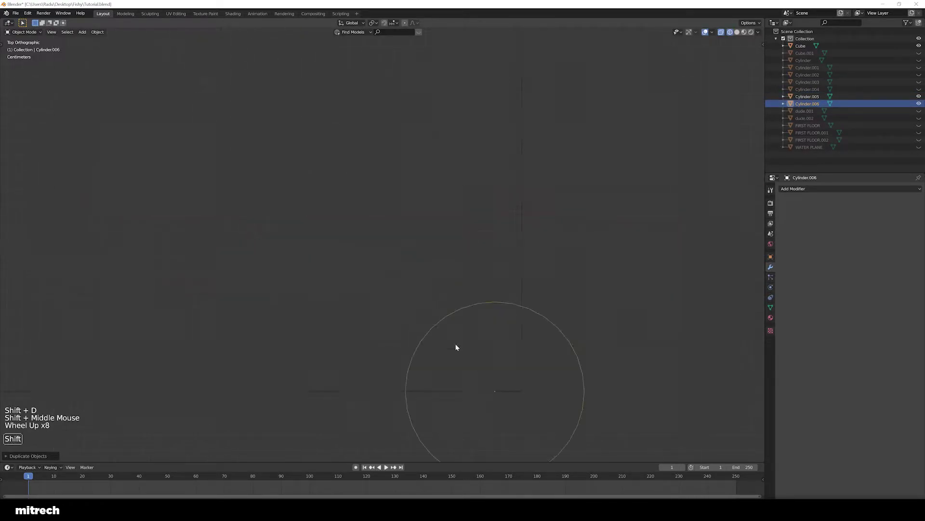
{"action": "scroll", "coordinate": [399, 227], "scroll_direction": "up", "scroll_amount": 7}
{"action": "middle_click_drag", "start_coordinate": [455, 348], "coordinate": [303, 261], "text": "shift"}
{"action": "scroll", "coordinate": [303, 343], "scroll_direction": "up", "scroll_amount": 4}
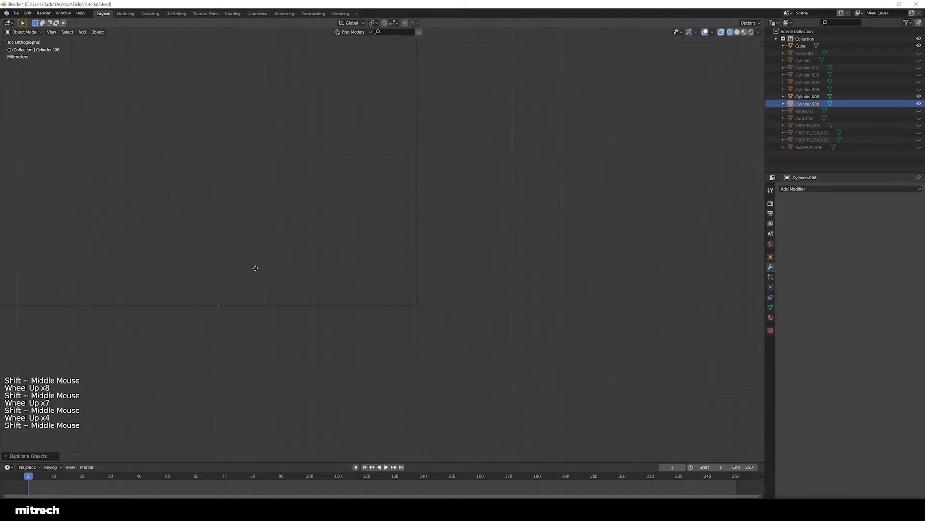
{"action": "key", "text": "g"}
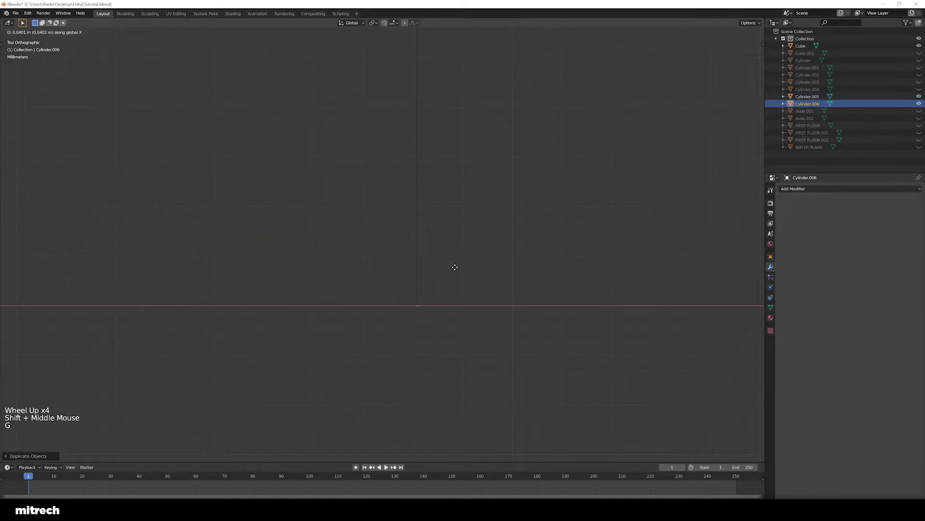
{"action": "left_click", "coordinate": [455, 267]}
- Duplicate both corner posts together along Y and align the copies with the tower's other two corners
{"action": "scroll", "coordinate": [454, 267], "scroll_direction": "down", "scroll_amount": 20}
{"action": "middle_click_drag", "start_coordinate": [405, 227], "coordinate": [414, 302], "text": "shift"}
{"action": "right_click", "coordinate": [307, 323], "text": "shift"}
{"action": "key", "text": "shift+d"}
{"action": "key", "text": "y"}
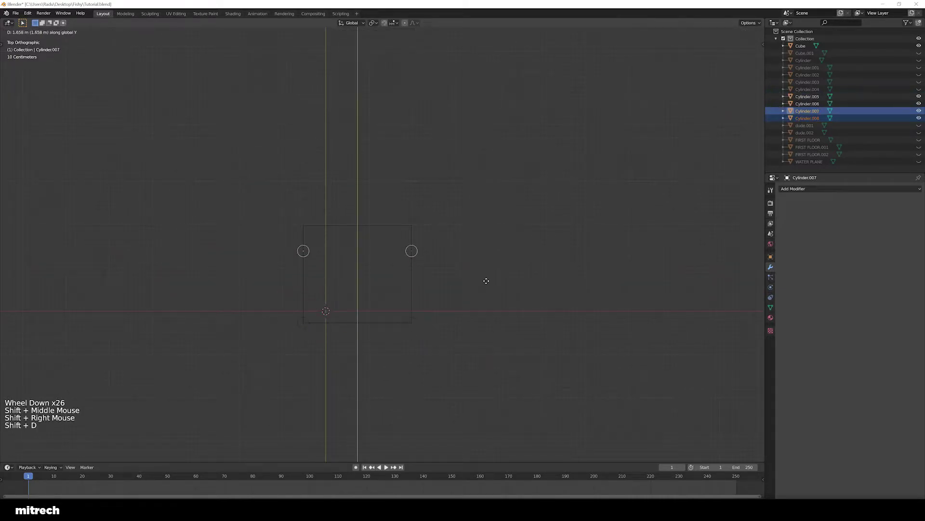
{"action": "left_click", "coordinate": [485, 270]}
{"action": "scroll", "coordinate": [531, 172], "scroll_direction": "up", "scroll_amount": 9}
{"action": "scroll", "coordinate": [414, 284], "scroll_direction": "up", "scroll_amount": 9}
{"action": "middle_click_drag", "start_coordinate": [531, 171], "coordinate": [418, 223], "text": "shift"}
{"action": "scroll", "coordinate": [418, 224], "scroll_direction": "up", "scroll_amount": 2}
{"action": "key", "text": "g"}
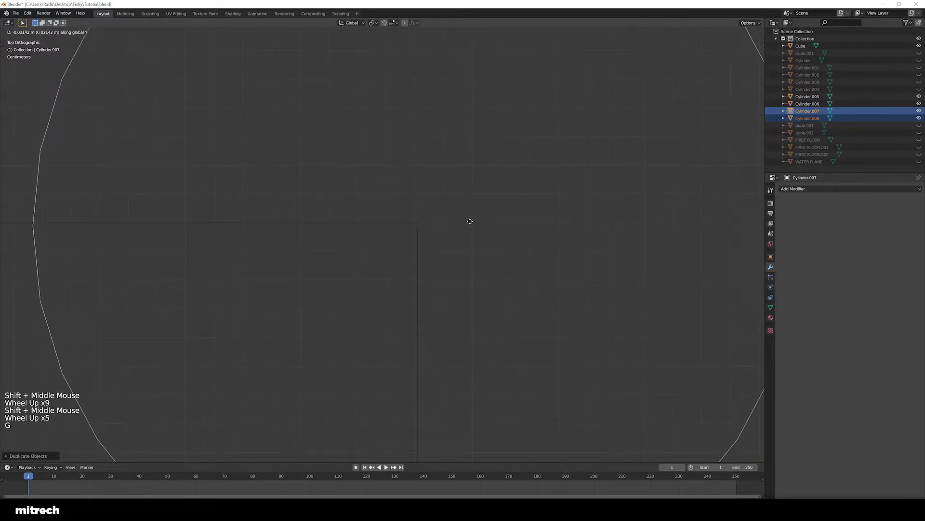
{"action": "left_click", "coordinate": [469, 219]}
- Return the view to solid shading and unhide all the objects, leaving nothing selected
{"action": "scroll", "coordinate": [427, 255], "scroll_direction": "down", "scroll_amount": 6}
{"action": "scroll", "coordinate": [398, 256], "scroll_direction": "down", "scroll_amount": 6}
{"action": "mouse_move", "coordinate": [397, 256]}
{"action": "middle_mouse_down", "text": "shift"}
{"action": "mouse_move", "coordinate": [332, 293]}
{"action": "mouse_move", "coordinate": [371, 263]}
{"action": "mouse_move", "coordinate": [415, 256]}
{"action": "mouse_move", "coordinate": [385, 243]}
{"action": "mouse_move", "coordinate": [296, 253]}
{"action": "mouse_move", "coordinate": [403, 253]}
{"action": "mouse_move", "coordinate": [360, 284]}
{"action": "middle_mouse_up", "text": "shift"}
{"action": "key", "text": "a"}
{"action": "key", "text": "z"}
{"action": "left_click", "coordinate": [412, 252]}
{"action": "key", "text": "alt+h"}
{"action": "key", "text": "a"}
{"action": "middle_click_drag", "start_coordinate": [359, 284], "coordinate": [404, 279], "text": "shift"}
{"action": "scroll", "coordinate": [364, 277], "scroll_direction": "up", "scroll_amount": 2}
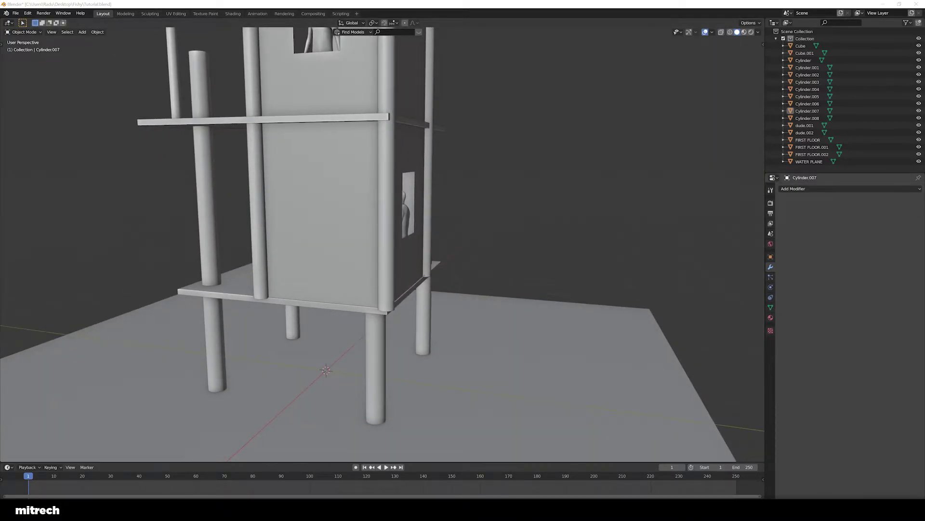
- Check how the new corner posts' lower ends meet the first floor, and save the file
{"action": "scroll", "coordinate": [439, 282], "scroll_direction": "up", "scroll_amount": 2}
{"action": "middle_click_drag", "start_coordinate": [456, 283], "coordinate": [388, 261]}
{"action": "right_click", "coordinate": [386, 291]}
{"action": "scroll", "coordinate": [383, 270], "scroll_direction": "up", "scroll_amount": 2}
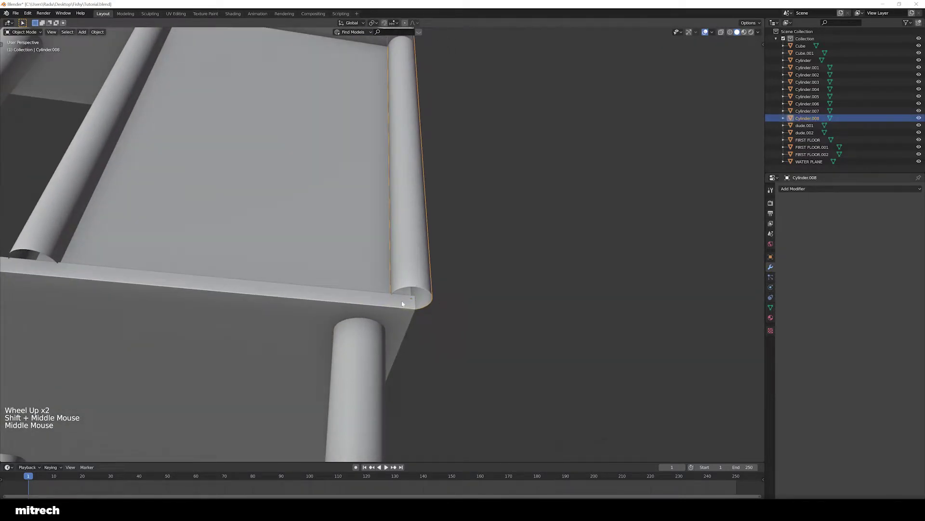
{"action": "middle_click_drag", "start_coordinate": [406, 319], "coordinate": [370, 311]}
{"action": "middle_click_drag", "start_coordinate": [296, 260], "coordinate": [264, 284]}
{"action": "scroll", "coordinate": [243, 285], "scroll_direction": "down", "scroll_amount": 1}
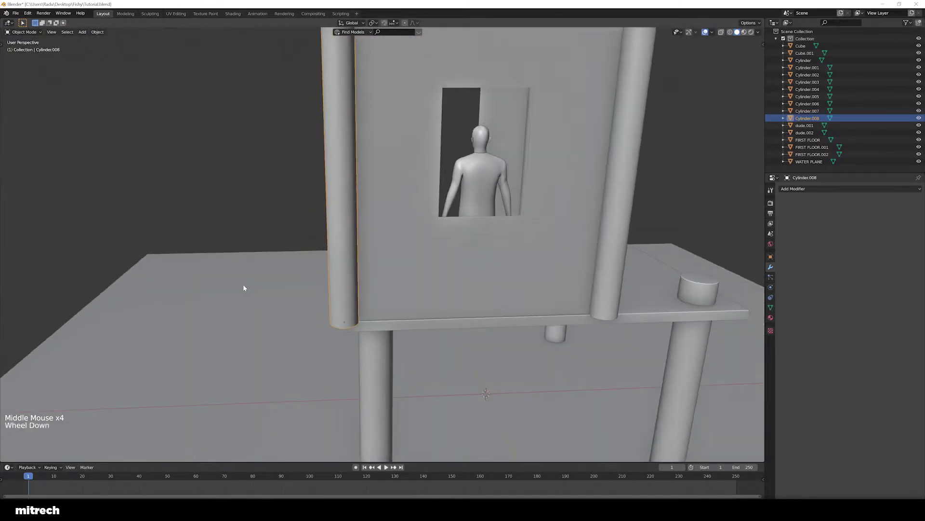
{"action": "middle_click_drag", "start_coordinate": [564, 303], "coordinate": [498, 247]}
{"action": "right_click", "coordinate": [531, 270]}
{"action": "scroll", "coordinate": [550, 239], "scroll_direction": "down", "scroll_amount": 7}
{"action": "scroll", "coordinate": [418, 240], "scroll_direction": "down", "scroll_amount": 1}
{"action": "key", "text": "a"}
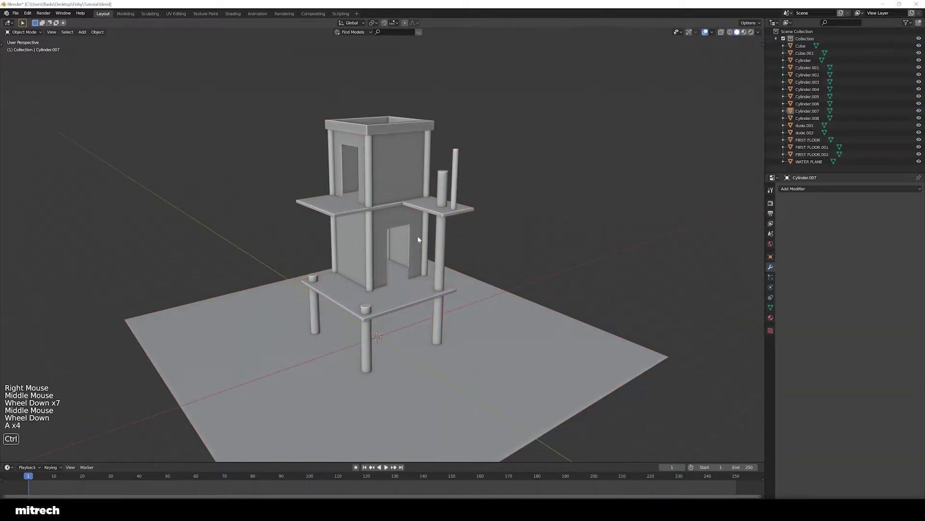
{"action": "key", "text": "ctrl+s"}
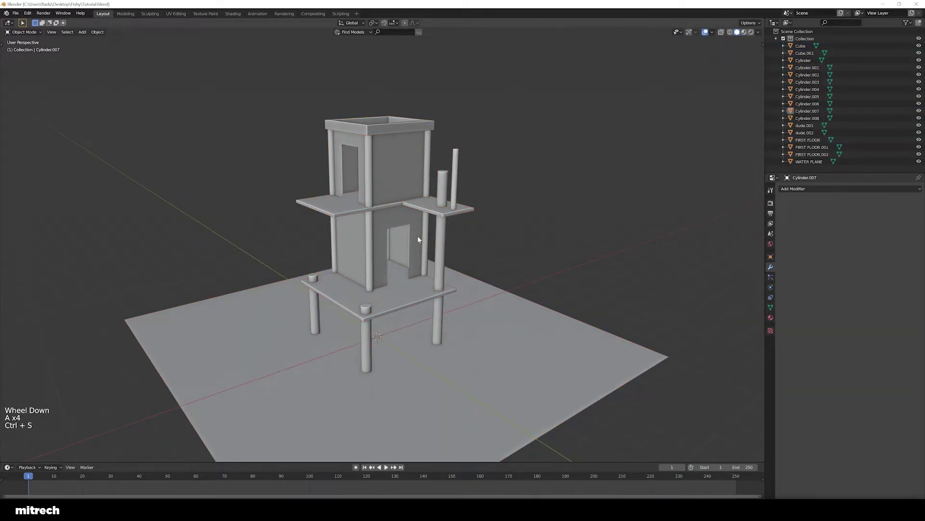
- Try the tower without the corner post between its two windowed walls, and undo the deletion
{"action": "middle_click_drag", "start_coordinate": [357, 277], "coordinate": [381, 260]}
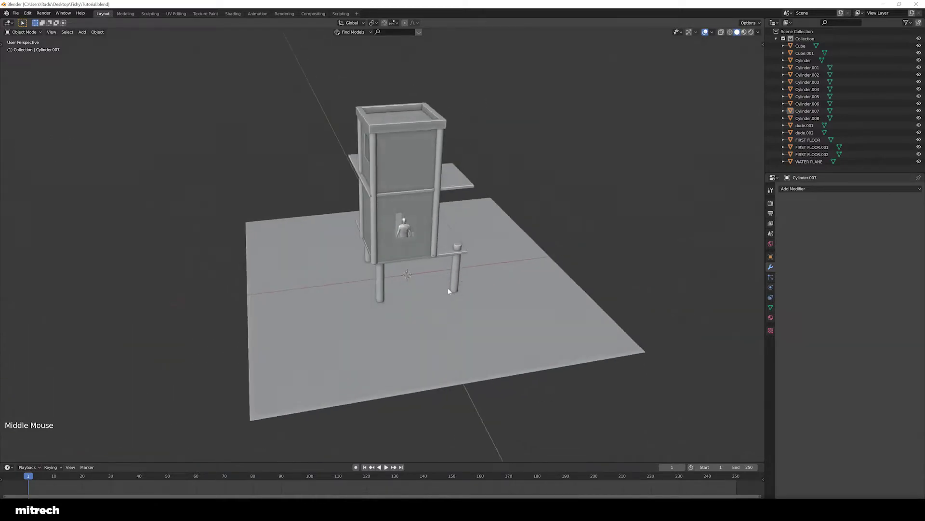
{"action": "scroll", "coordinate": [369, 239], "scroll_direction": "up", "scroll_amount": 3}
{"action": "right_click", "coordinate": [369, 239]}
{"action": "middle_click_drag", "start_coordinate": [389, 178], "coordinate": [395, 217], "text": "shift"}
{"action": "middle_click_drag", "start_coordinate": [396, 217], "coordinate": [404, 259]}
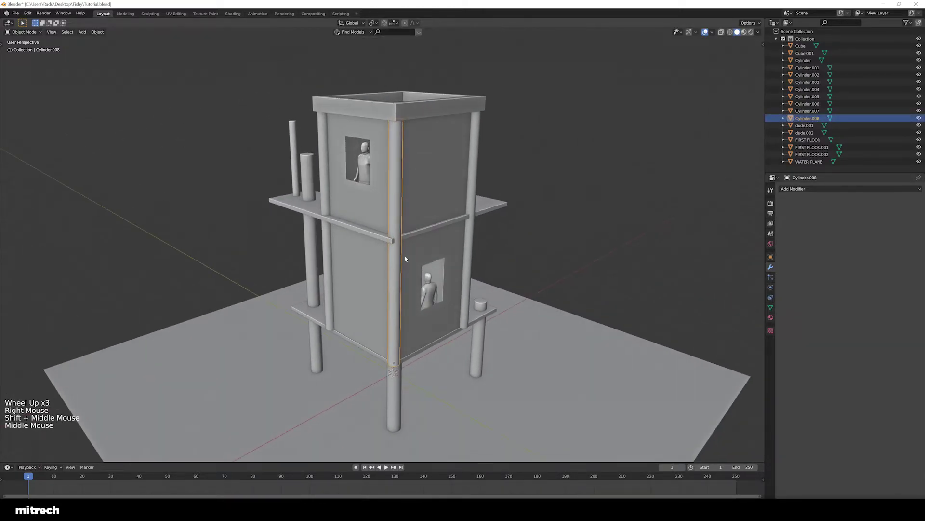
{"action": "key", "text": "F15"}
{"action": "key", "text": "x"}
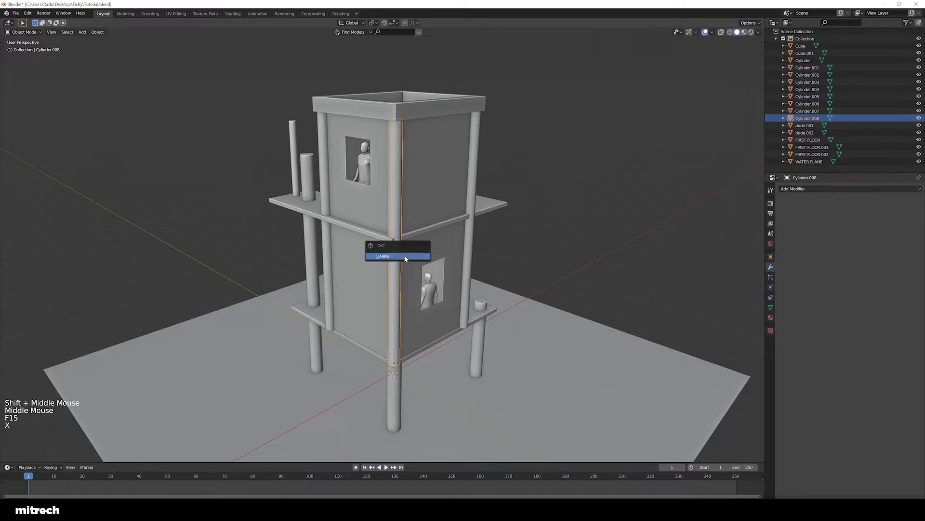
{"action": "left_click", "coordinate": [403, 255]}
{"action": "mouse_move", "coordinate": [404, 256]}
{"action": "middle_mouse_down"}
{"action": "mouse_move", "coordinate": [484, 261]}
{"action": "mouse_move", "coordinate": [413, 263]}
{"action": "middle_mouse_up"}
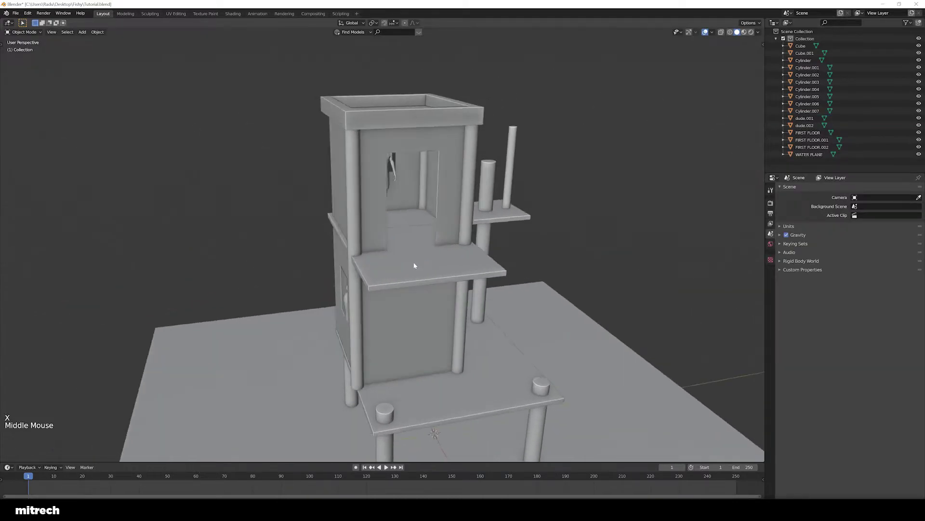
{"action": "scroll", "coordinate": [511, 277], "scroll_direction": "down", "scroll_amount": 4}
{"action": "middle_click_drag", "start_coordinate": [510, 277], "coordinate": [481, 286]}
{"action": "scroll", "coordinate": [481, 285], "scroll_direction": "up", "scroll_amount": 3}
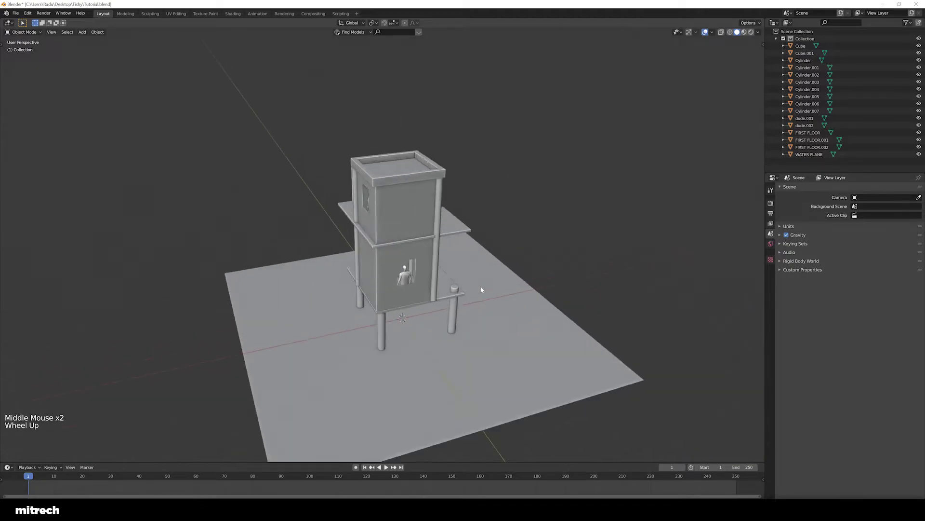
{"action": "key", "text": "ctrl+z"}
{"action": "middle_click_drag", "start_coordinate": [387, 302], "coordinate": [385, 295]}
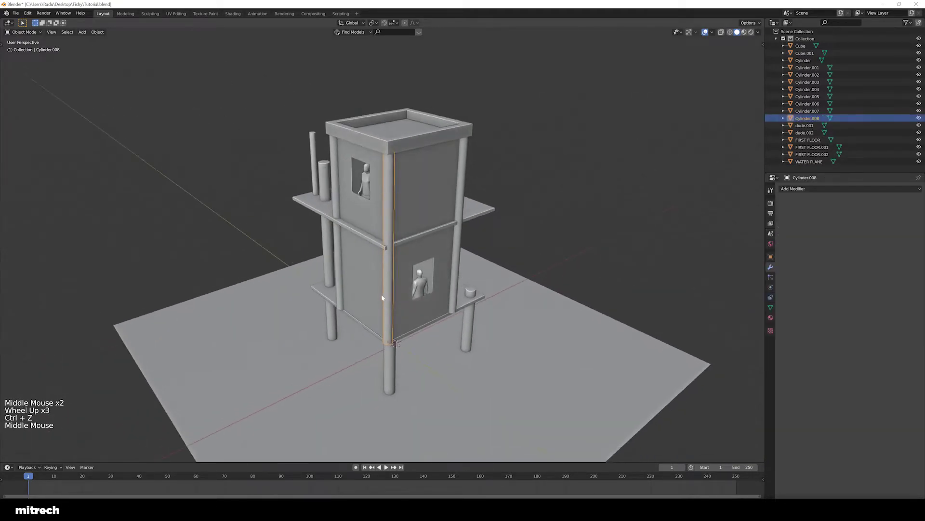
- Clear the selection and save the file with all four corner posts in place
{"action": "key", "text": "a"}
{"action": "right_click", "coordinate": [385, 295]}
{"action": "key", "text": "a"}
{"action": "key", "text": "a"}
{"action": "key", "text": "a"}
{"action": "key", "text": "a"}
{"action": "key", "text": "a"}
{"action": "key", "text": "ctrl+s"}
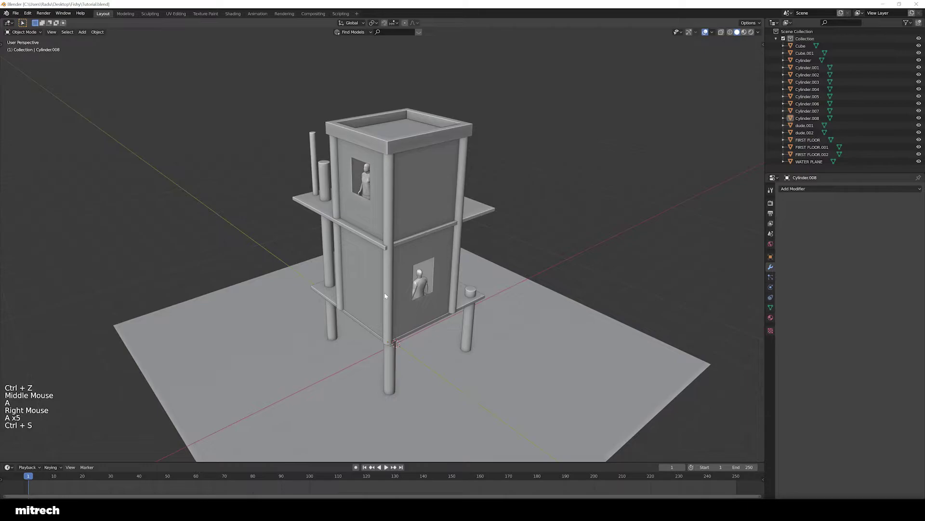
- Examine the corner post between the two windowed walls along its full height, from foot to roof edge
{"action": "mouse_move", "coordinate": [385, 295]}
{"action": "middle_mouse_down"}
{"action": "mouse_move", "coordinate": [415, 296]}
{"action": "mouse_move", "coordinate": [375, 299]}
{"action": "middle_mouse_up"}
{"action": "scroll", "coordinate": [388, 294], "scroll_direction": "up", "scroll_amount": 4}
{"action": "right_click", "coordinate": [375, 299]}
{"action": "scroll", "coordinate": [399, 336], "scroll_direction": "down", "scroll_amount": 2}
{"action": "middle_click_drag", "start_coordinate": [399, 336], "coordinate": [413, 320]}
{"action": "scroll", "coordinate": [412, 317], "scroll_direction": "up", "scroll_amount": 3}
{"action": "scroll", "coordinate": [411, 316], "scroll_direction": "down", "scroll_amount": 1}
{"action": "scroll", "coordinate": [412, 316], "scroll_direction": "up", "scroll_amount": 2}
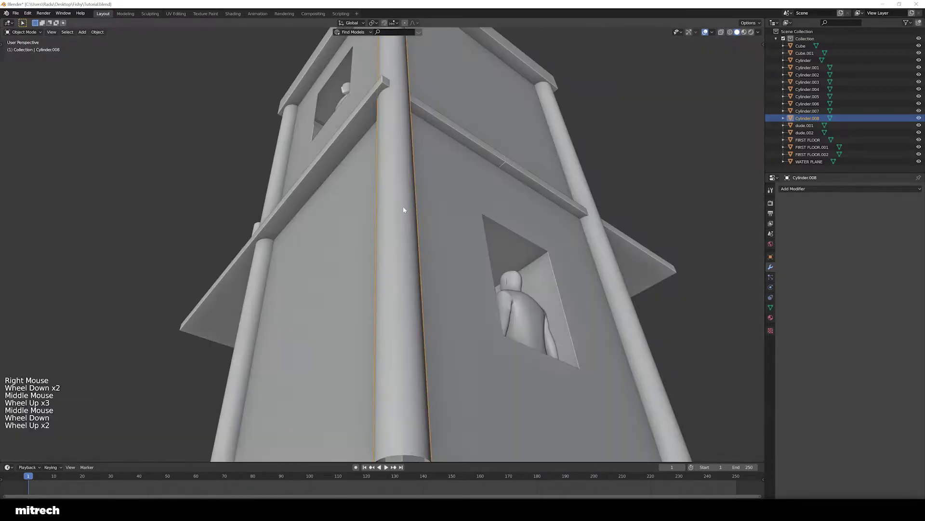
{"action": "middle_click_drag", "start_coordinate": [405, 265], "coordinate": [420, 289]}
{"action": "middle_click_drag", "start_coordinate": [419, 289], "coordinate": [400, 294], "text": "shift"}
{"action": "scroll", "coordinate": [416, 259], "scroll_direction": "up", "scroll_amount": 3}
{"action": "scroll", "coordinate": [416, 259], "scroll_direction": "down", "scroll_amount": 4}
{"action": "scroll", "coordinate": [400, 266], "scroll_direction": "down", "scroll_amount": 5}
{"action": "scroll", "coordinate": [399, 294], "scroll_direction": "up", "scroll_amount": 1}
{"action": "scroll", "coordinate": [399, 294], "scroll_direction": "up", "scroll_amount": 2}
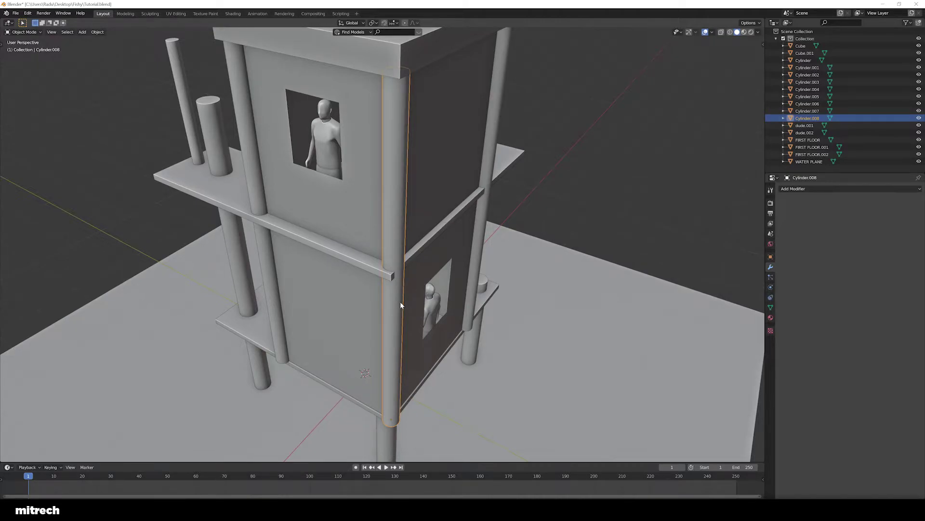
- Move the corner post beside the front deck straight down along Z until its foot is level with the stilts' feet
{"action": "middle_click_drag", "start_coordinate": [400, 301], "coordinate": [485, 328]}
{"action": "right_click", "coordinate": [466, 292]}
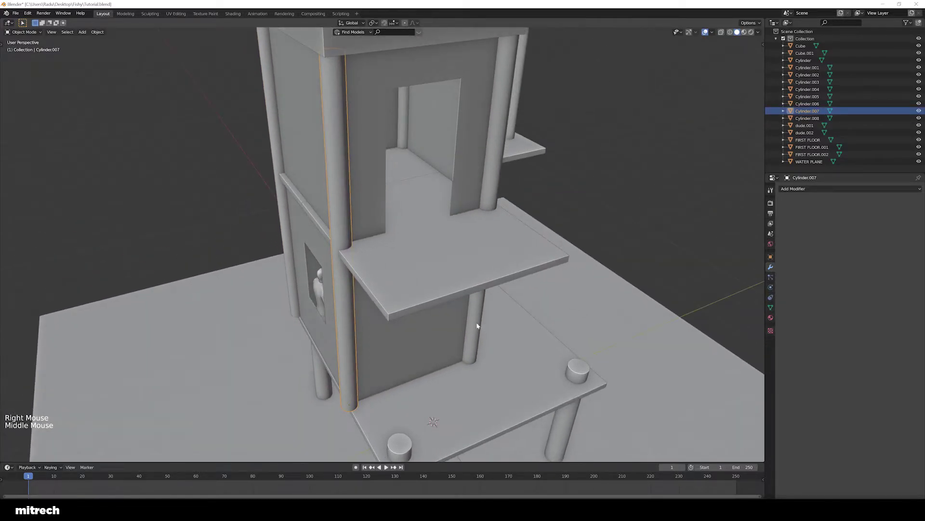
{"action": "middle_click_drag", "start_coordinate": [405, 309], "coordinate": [385, 269]}
{"action": "scroll", "coordinate": [385, 268], "scroll_direction": "up", "scroll_amount": 2}
{"action": "middle_click_drag", "start_coordinate": [392, 327], "coordinate": [395, 246], "text": "shift"}
{"action": "scroll", "coordinate": [394, 247], "scroll_direction": "up", "scroll_amount": 2}
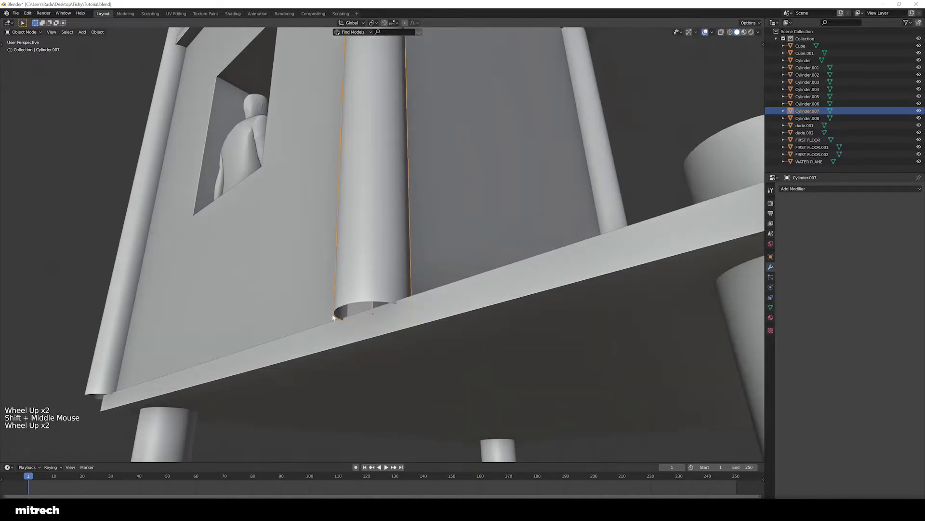
{"action": "middle_click_drag", "start_coordinate": [353, 314], "coordinate": [438, 300]}
{"action": "scroll", "coordinate": [438, 300], "scroll_direction": "down", "scroll_amount": 8}
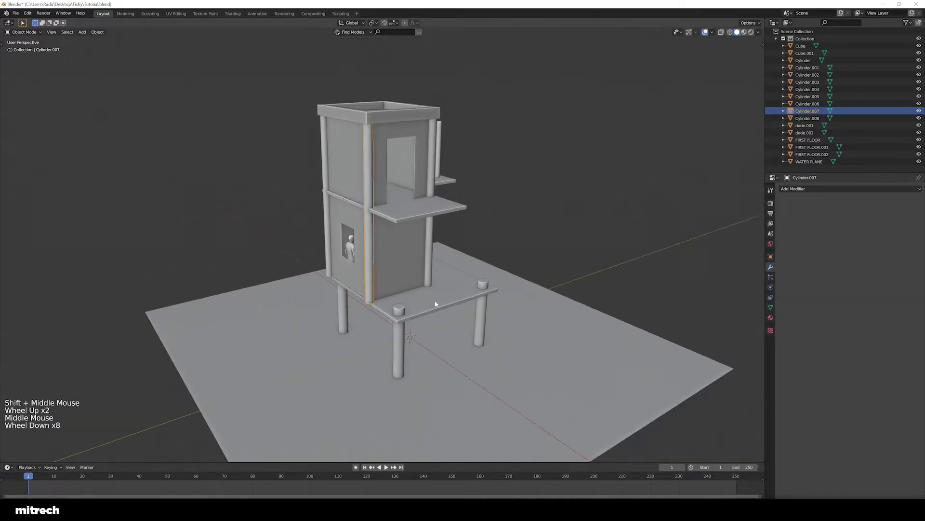
{"action": "middle_click_drag", "start_coordinate": [434, 236], "coordinate": [426, 200], "text": "shift"}
{"action": "scroll", "coordinate": [426, 200], "scroll_direction": "up", "scroll_amount": 3}
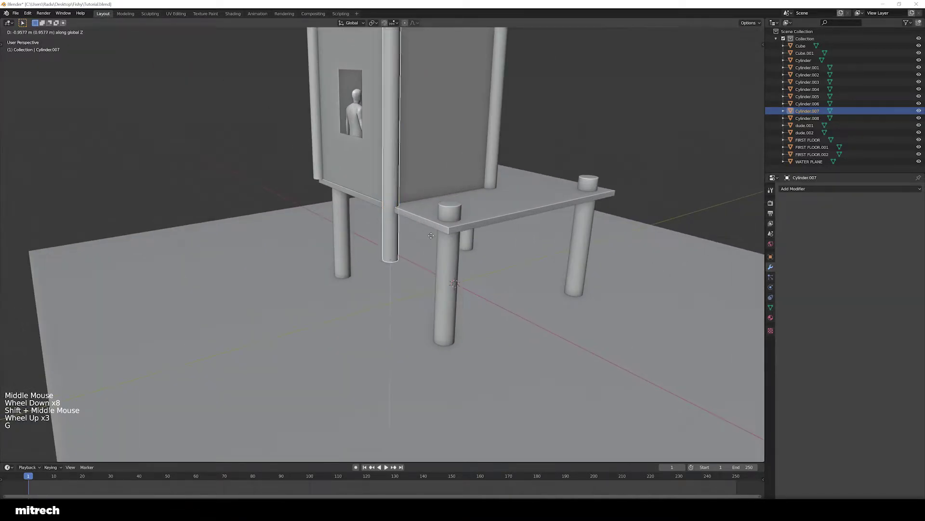
{"action": "left_click", "coordinate": [435, 293]}
{"action": "middle_click_drag", "start_coordinate": [452, 305], "coordinate": [433, 317]}
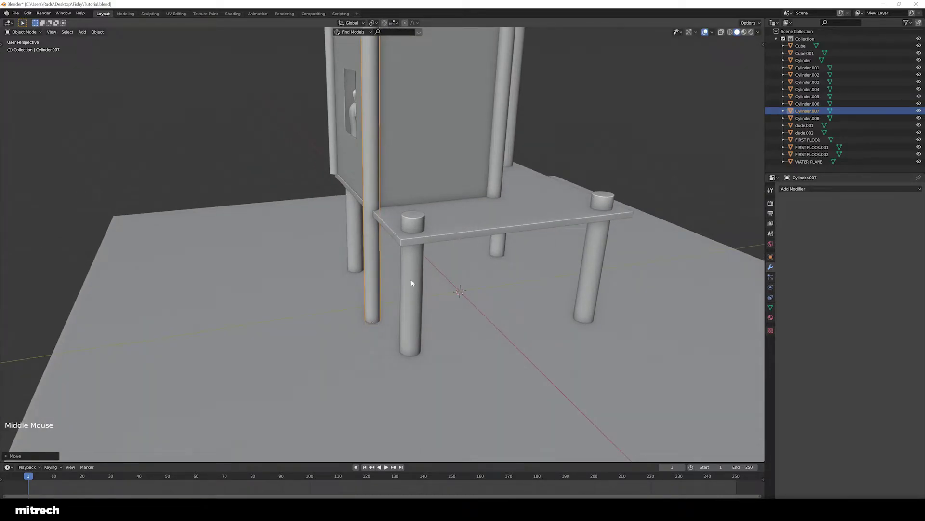
{"action": "scroll", "coordinate": [418, 260], "scroll_direction": "down", "scroll_amount": 2}
{"action": "middle_click_drag", "start_coordinate": [412, 263], "coordinate": [427, 245]}
{"action": "scroll", "coordinate": [428, 243], "scroll_direction": "up", "scroll_amount": 1}
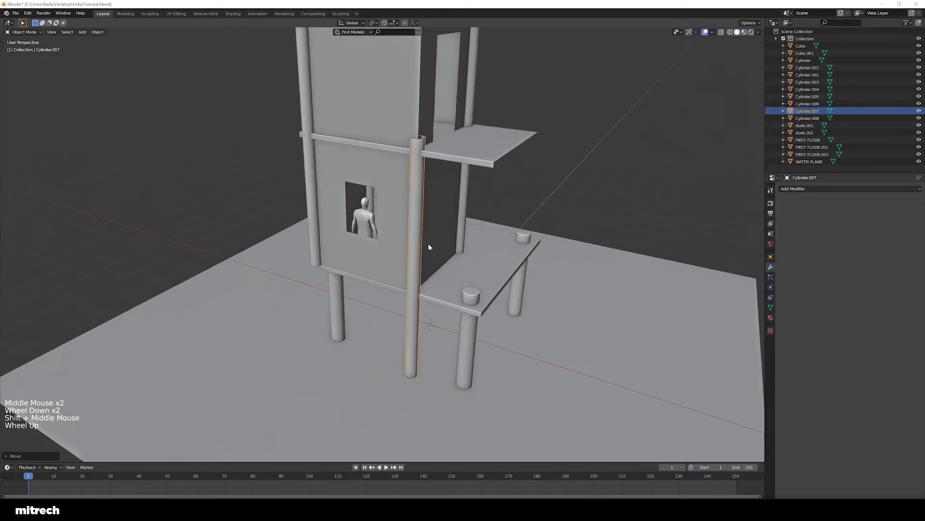
- Apply the object transform to the lowered corner post
{"action": "key", "text": "a"}
{"action": "right_click", "coordinate": [422, 239]}
{"action": "key", "text": "ctrl+a"}
{"action": "left_click", "coordinate": [421, 237]}
{"action": "scroll", "coordinate": [421, 241], "scroll_direction": "up", "scroll_amount": 2}
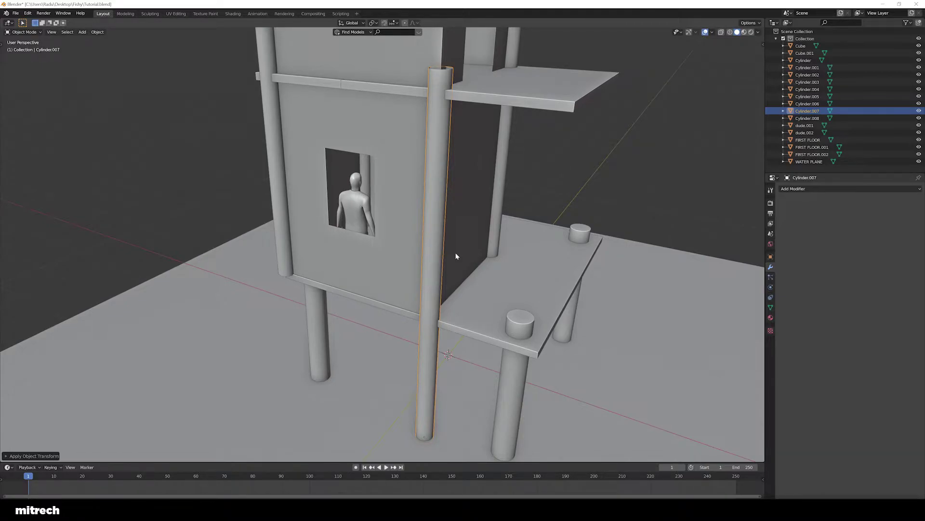
- Compare the lowered corner post's foot with the neighbouring deck stilt
{"action": "scroll", "coordinate": [455, 256], "scroll_direction": "down", "scroll_amount": 1}
{"action": "scroll", "coordinate": [395, 314], "scroll_direction": "up", "scroll_amount": 2}
{"action": "middle_click_drag", "start_coordinate": [447, 337], "coordinate": [478, 288], "text": "shift"}
{"action": "key", "text": "a"}
{"action": "right_click", "coordinate": [456, 289]}
{"action": "scroll", "coordinate": [458, 275], "scroll_direction": "down", "scroll_amount": 2}
{"action": "right_click", "coordinate": [481, 328]}
{"action": "key", "text": "F15"}
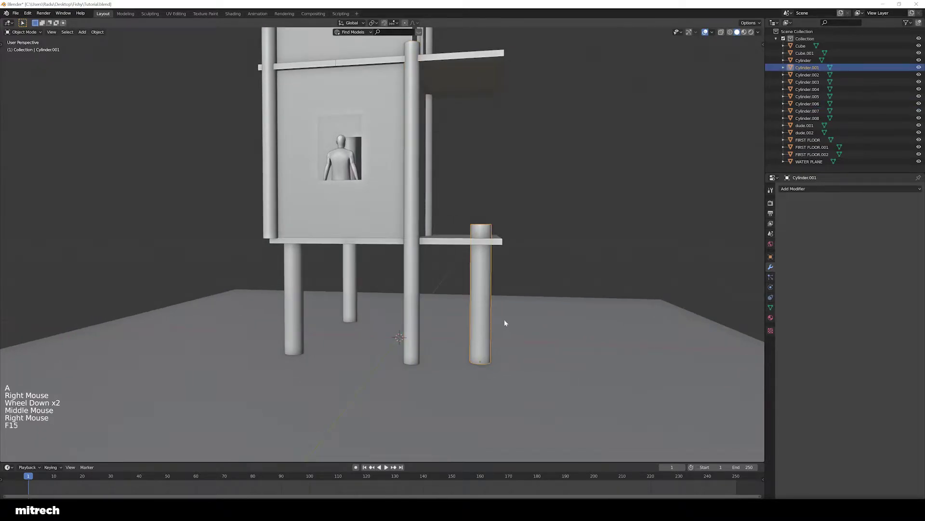
{"action": "middle_click_drag", "start_coordinate": [504, 320], "coordinate": [524, 341]}
{"action": "middle_click_drag", "start_coordinate": [348, 298], "coordinate": [424, 241]}
- Scale the lowered corner post along Z so it extends up towards the roof edge
{"action": "right_click", "coordinate": [394, 333]}
{"action": "middle_click_drag", "start_coordinate": [424, 241], "coordinate": [448, 193], "text": "shift"}
{"action": "scroll", "coordinate": [440, 251], "scroll_direction": "up", "scroll_amount": 2}
{"action": "scroll", "coordinate": [487, 144], "scroll_direction": "down", "scroll_amount": 1}
{"action": "key", "text": "s"}
{"action": "key", "text": "z"}
{"action": "left_click", "coordinate": [487, 141]}
- Fine-tune the post's Z scale so its top meets the underside of the roof rim, and apply its transform
{"action": "scroll", "coordinate": [449, 193], "scroll_direction": "up", "scroll_amount": 1}
{"action": "mouse_move", "coordinate": [448, 193]}
{"action": "middle_mouse_down"}
{"action": "mouse_move", "coordinate": [446, 244]}
{"action": "mouse_move", "coordinate": [443, 191]}
{"action": "middle_mouse_up"}
{"action": "scroll", "coordinate": [447, 198], "scroll_direction": "down", "scroll_amount": 1}
{"action": "scroll", "coordinate": [447, 243], "scroll_direction": "up", "scroll_amount": 2}
{"action": "key", "text": "s"}
{"action": "key", "text": "z"}
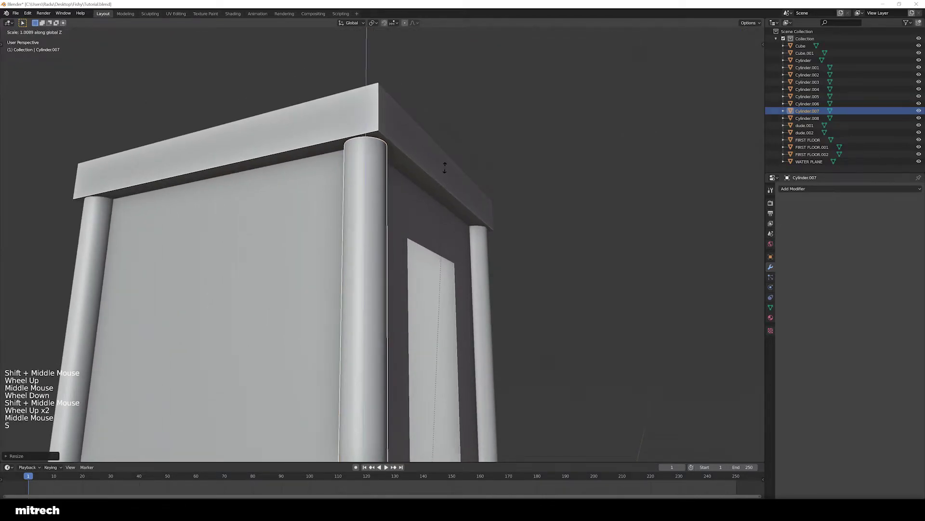
{"action": "left_click", "coordinate": [445, 162]}
{"action": "key", "text": "ctrl+a"}
{"action": "left_click", "coordinate": [445, 161]}
{"action": "scroll", "coordinate": [499, 212], "scroll_direction": "down", "scroll_amount": 4}
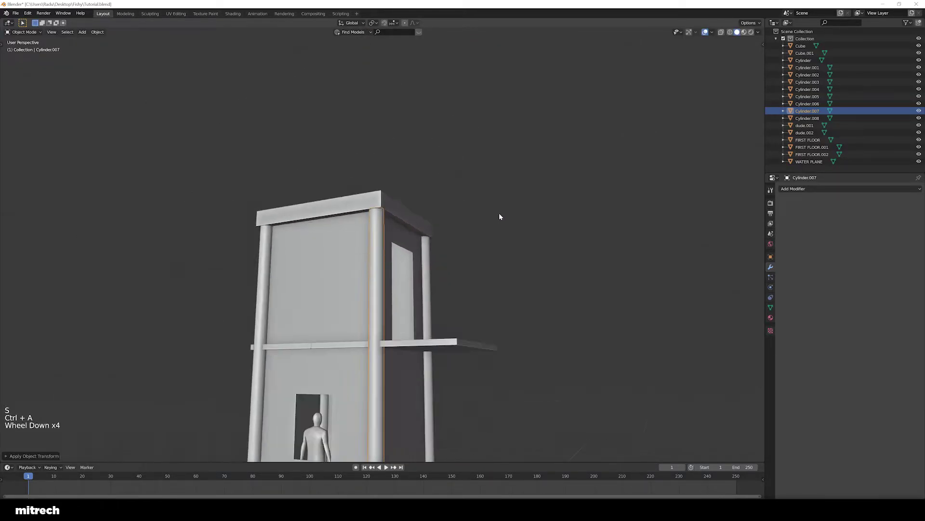
- Deselect all objects and save the file with the lengthened post
{"action": "middle_click_drag", "start_coordinate": [499, 212], "coordinate": [404, 172]}
{"action": "scroll", "coordinate": [407, 193], "scroll_direction": "up", "scroll_amount": 2}
{"action": "key", "text": "a"}
{"action": "key", "text": "a"}
{"action": "key", "text": "a"}
{"action": "key", "text": "a"}
{"action": "key", "text": "a"}
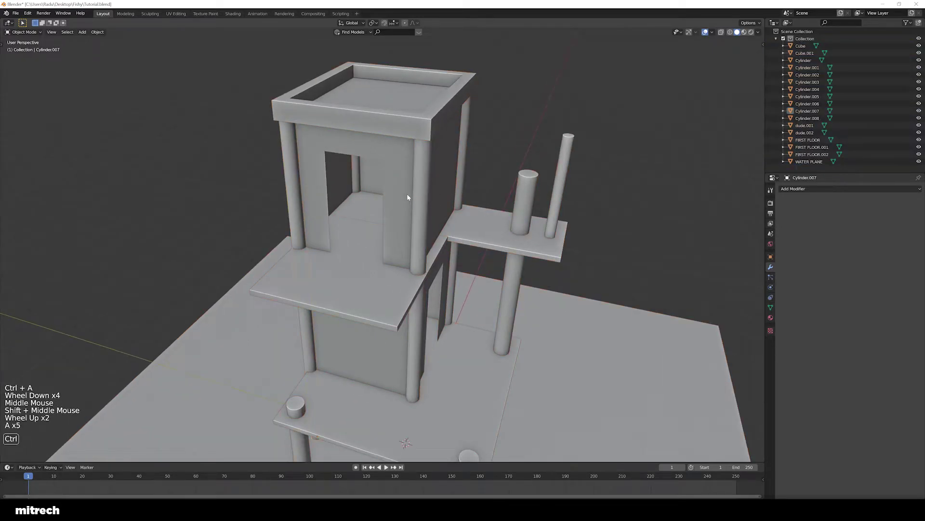
{"action": "key", "text": "ctrl+s"}
- Select the first-floor deck briefly, clear the selection again, and save the file
{"action": "middle_click_drag", "start_coordinate": [386, 227], "coordinate": [383, 201], "text": "shift"}
{"action": "scroll", "coordinate": [366, 166], "scroll_direction": "down", "scroll_amount": 2}
{"action": "right_click", "coordinate": [453, 249]}
{"action": "key", "text": "a"}
{"action": "key", "text": "a"}
{"action": "key", "text": "a"}
{"action": "key", "text": "a"}
{"action": "key", "text": "a"}
{"action": "key", "text": "ctrl+s"}
- Inspect the corner posts' lower ends from beneath the deck and view the whole fishing house
{"action": "middle_click_drag", "start_coordinate": [424, 253], "coordinate": [462, 252]}
{"action": "scroll", "coordinate": [440, 254], "scroll_direction": "up", "scroll_amount": 3}
{"action": "middle_click_drag", "start_coordinate": [463, 252], "coordinate": [487, 250], "text": "shift"}
{"action": "scroll", "coordinate": [456, 258], "scroll_direction": "up", "scroll_amount": 2}
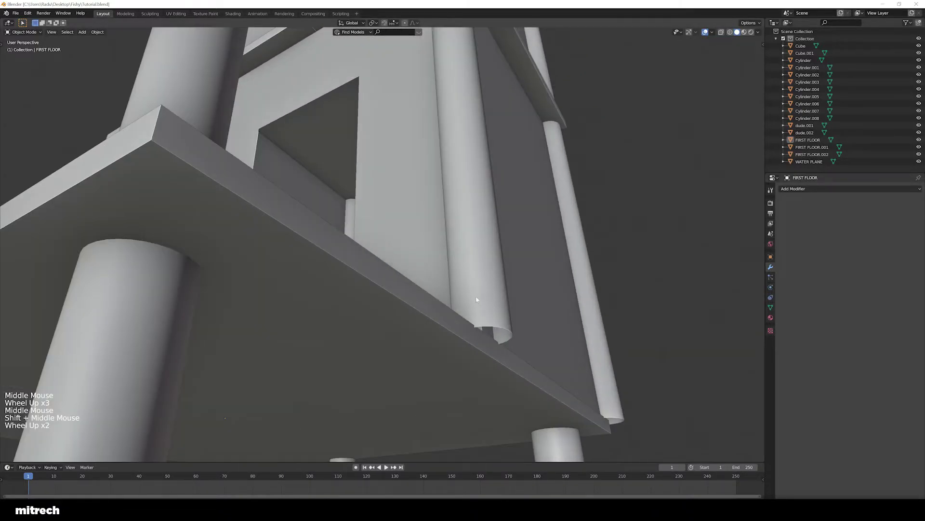
{"action": "middle_click_drag", "start_coordinate": [500, 333], "coordinate": [384, 266]}
{"action": "scroll", "coordinate": [496, 337], "scroll_direction": "down", "scroll_amount": 2}
{"action": "scroll", "coordinate": [393, 285], "scroll_direction": "down", "scroll_amount": 3}
{"action": "scroll", "coordinate": [386, 273], "scroll_direction": "down", "scroll_amount": 2}
{"action": "scroll", "coordinate": [386, 266], "scroll_direction": "down", "scroll_amount": 3}
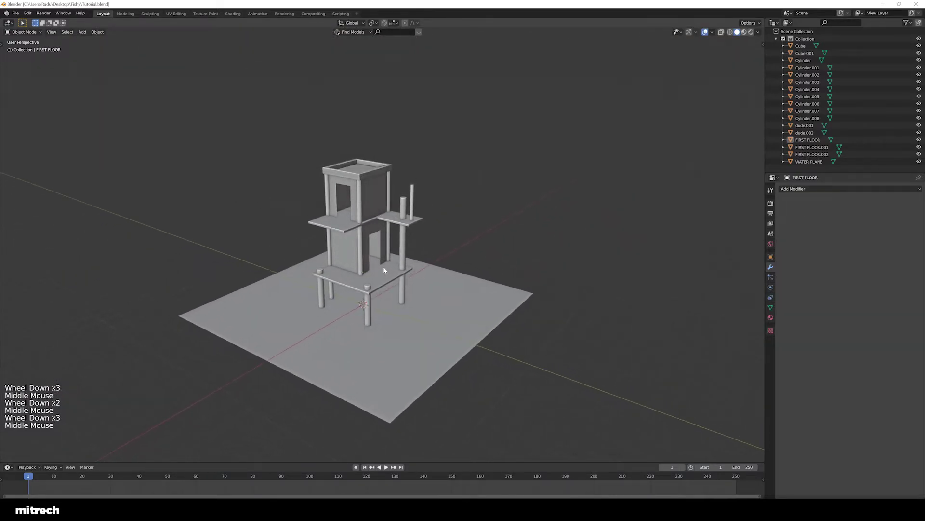
{"action": "scroll", "coordinate": [384, 266], "scroll_direction": "up", "scroll_amount": 1}
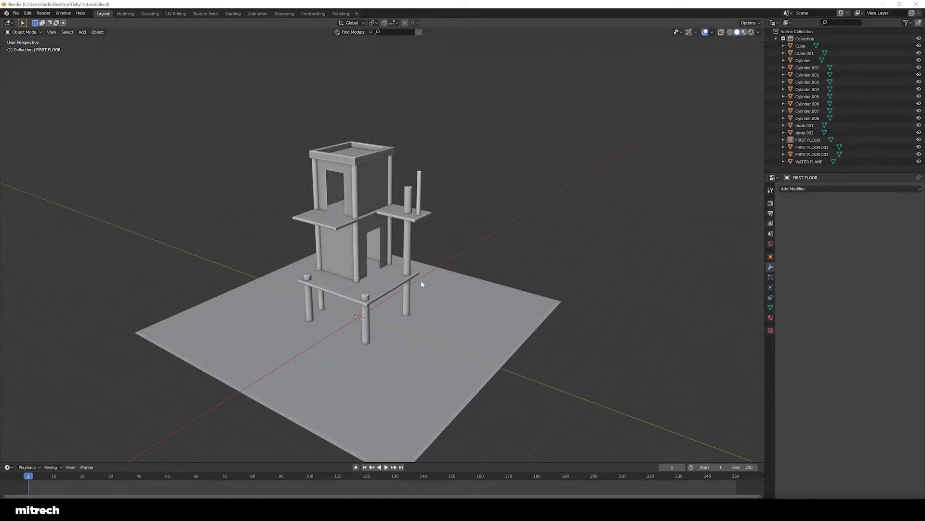
- Select the first-floor deck briefly, leave nothing selected, and save the file
{"action": "scroll", "coordinate": [422, 284], "scroll_direction": "up", "scroll_amount": 2}
{"action": "right_click", "coordinate": [387, 288]}
{"action": "key", "text": "a"}
{"action": "key", "text": "a"}
{"action": "key", "text": "a"}
{"action": "key", "text": "a"}
{"action": "key", "text": "ctrl+s"}
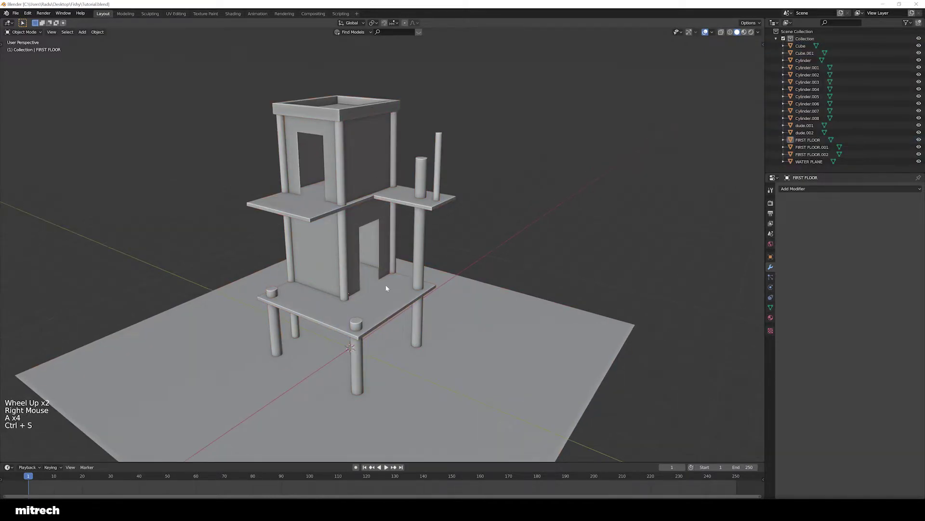
- Examine the ground-floor doorway and nearby posts up close, clear the selection, and save the file
{"action": "middle_click_drag", "start_coordinate": [386, 288], "coordinate": [437, 302], "text": "shift"}
{"action": "scroll", "coordinate": [397, 309], "scroll_direction": "up", "scroll_amount": 3}
{"action": "scroll", "coordinate": [398, 275], "scroll_direction": "up", "scroll_amount": 2}
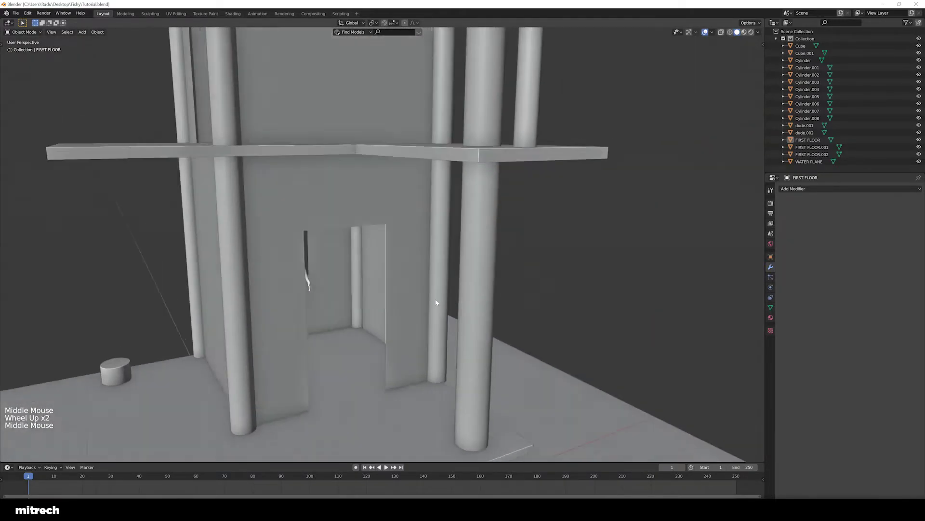
{"action": "scroll", "coordinate": [394, 308], "scroll_direction": "down", "scroll_amount": 4}
{"action": "right_click", "coordinate": [394, 309]}
{"action": "key", "text": "a"}
{"action": "key", "text": "a"}
{"action": "key", "text": "a"}
{"action": "key", "text": "a"}
{"action": "key", "text": "a"}
{"action": "key", "text": "ctrl+s"}
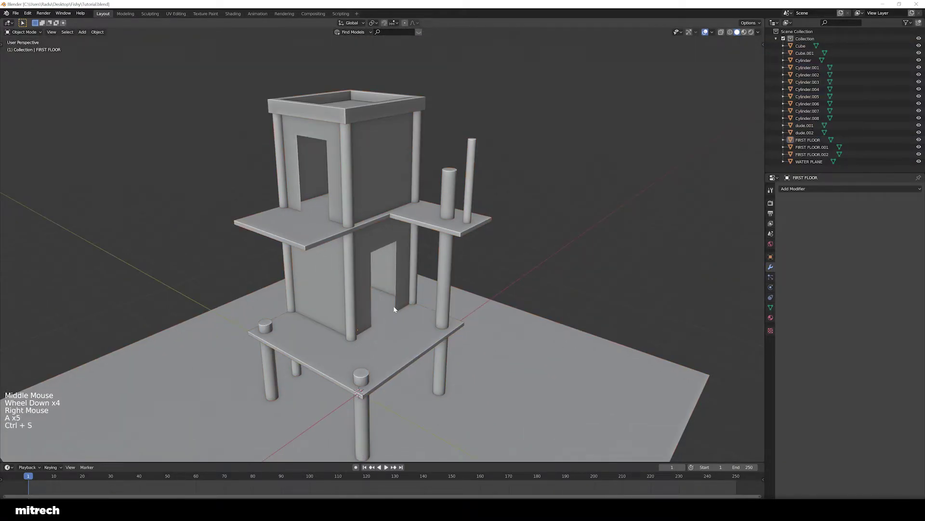
- View the whole fishing house from two other angles and save the file with nothing selected
{"action": "middle_click_drag", "start_coordinate": [385, 291], "coordinate": [424, 276]}
{"action": "key", "text": "a"}
{"action": "key", "text": "a"}
{"action": "key", "text": "a"}
{"action": "key", "text": "ctrl+s"}
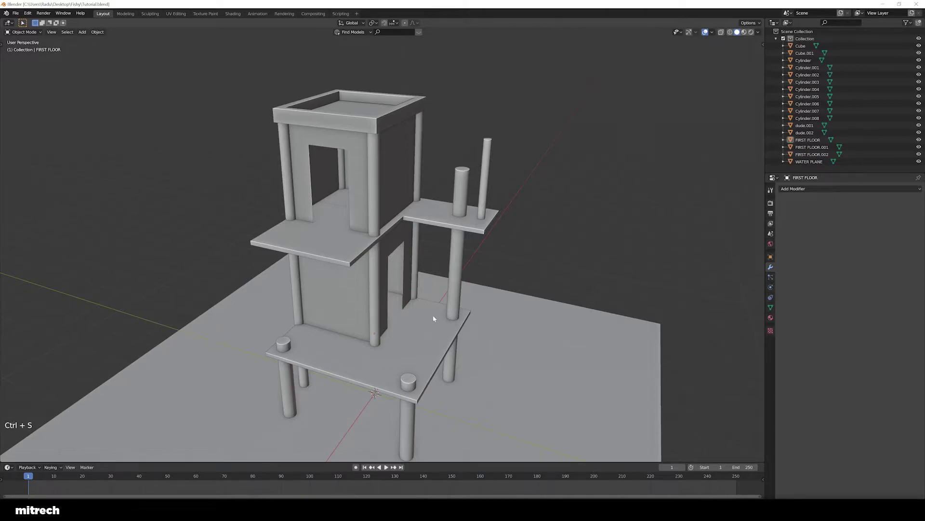
{"action": "middle_click_drag", "start_coordinate": [420, 305], "coordinate": [389, 314]}
{"action": "key", "text": "ctrl+s"}
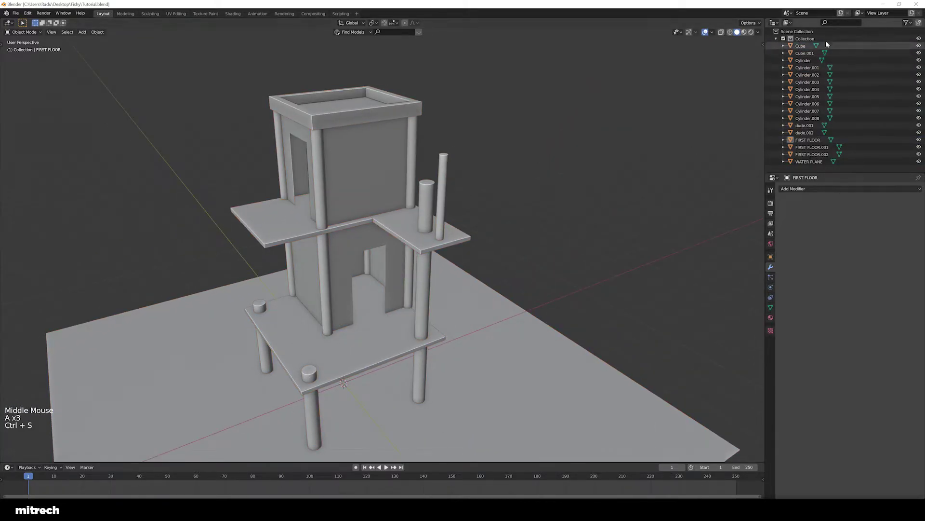
- Select all objects and the water plane briefly, clear the selection, and save the file
{"action": "key", "text": "F15"}
{"action": "key", "text": "a"}
{"action": "key", "text": "a"}
{"action": "key", "text": "a"}
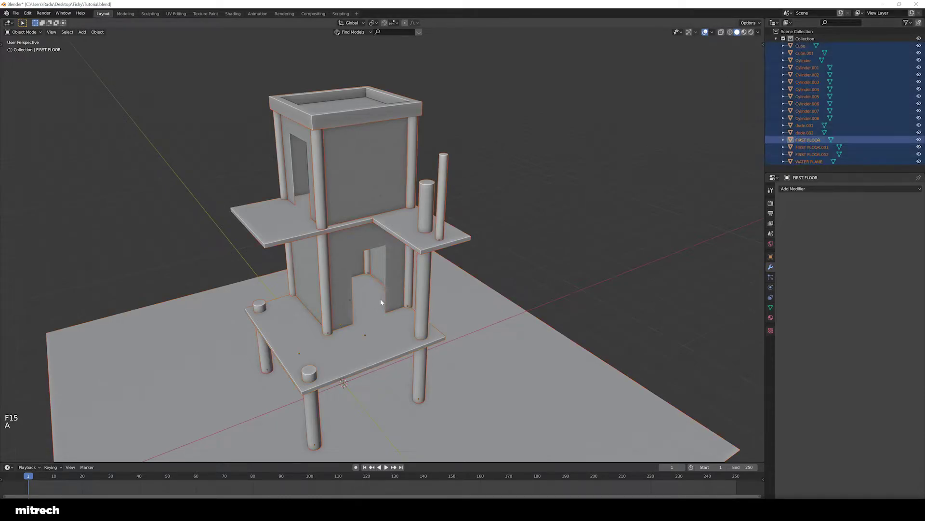
{"action": "left_click", "coordinate": [810, 161]}
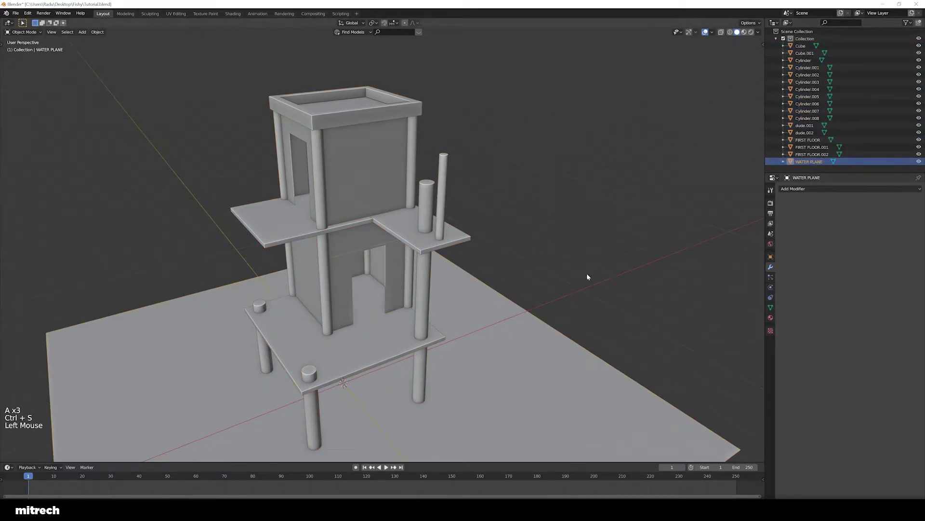
{"action": "middle_click_drag", "start_coordinate": [565, 240], "coordinate": [404, 330]}
{"action": "right_click", "coordinate": [405, 327]}
{"action": "key", "text": "a"}
{"action": "key", "text": "a"}
{"action": "key", "text": "a"}
{"action": "key", "text": "a"}
{"action": "key", "text": "a"}
{"action": "key", "text": "ctrl+s"}
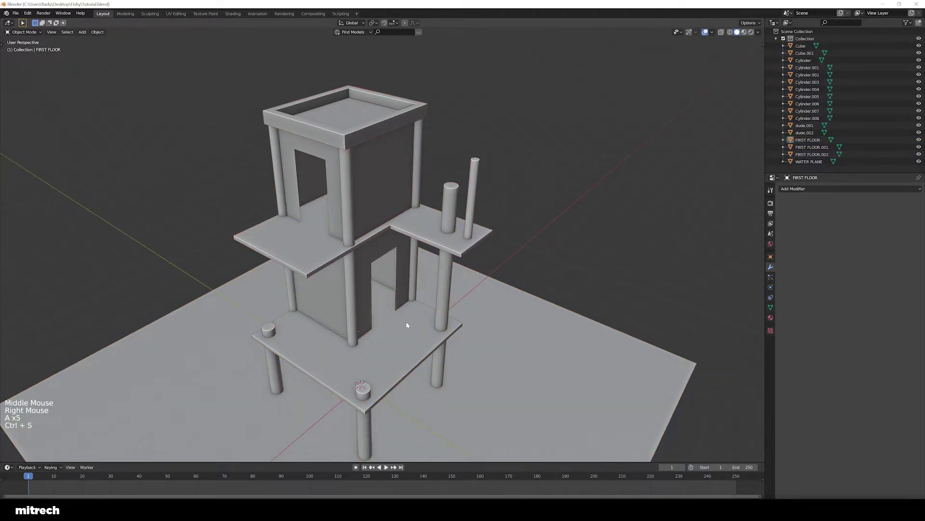
- Toggle the selection around the first-floor deck, leave every object deselected, and save the file
{"action": "right_click", "coordinate": [396, 314]}
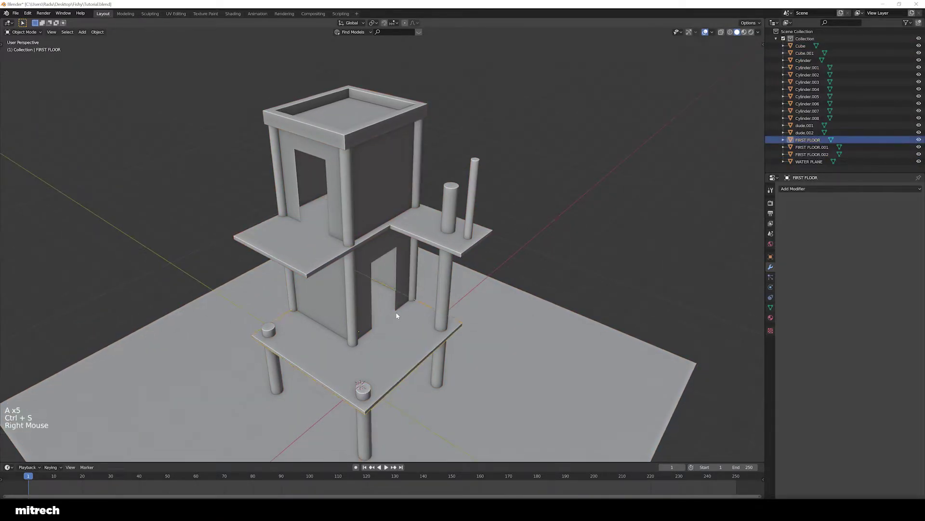
{"action": "key", "text": "a"}
{"action": "key", "text": "a"}
{"action": "key", "text": "a"}
{"action": "key", "text": "a"}
{"action": "key", "text": "a"}
{"action": "key", "text": "ctrl+s"}
{"action": "middle_click_drag", "start_coordinate": [406, 313], "coordinate": [432, 290]}
{"action": "scroll", "coordinate": [424, 308], "scroll_direction": "up", "scroll_amount": 1}
{"action": "right_click", "coordinate": [442, 300]}
{"action": "key", "text": "a"}
{"action": "key", "text": "a"}
{"action": "key", "text": "a"}
{"action": "key", "text": "a"}
{"action": "key", "text": "a"}
{"action": "key", "text": "ctrl+s"}
- Examine the tower's recessed roof from above and save the file with nothing selected
{"action": "scroll", "coordinate": [431, 289], "scroll_direction": "down", "scroll_amount": 1, "text": "shift"}
{"action": "scroll", "coordinate": [426, 284], "scroll_direction": "up", "scroll_amount": 1}
{"action": "middle_click_drag", "start_coordinate": [426, 284], "coordinate": [361, 155]}
{"action": "key", "text": "alt+Tab"}
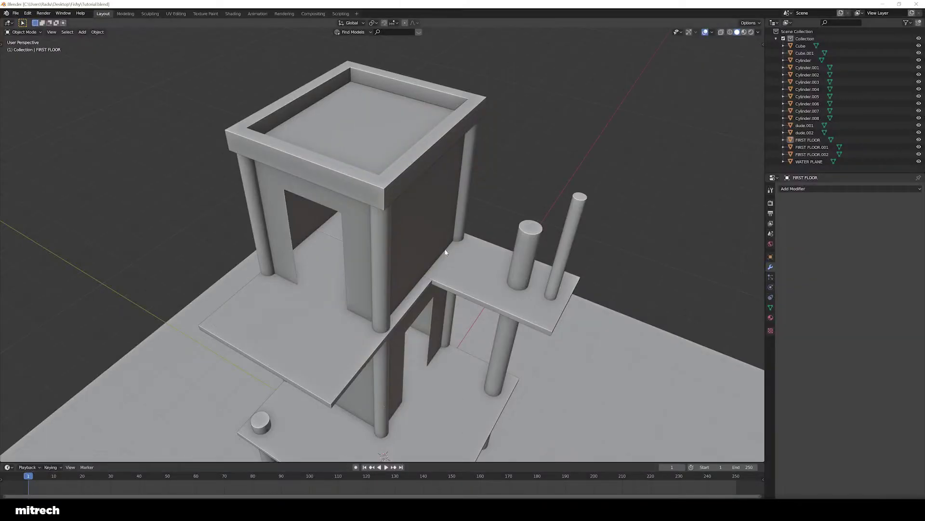
{"action": "middle_click_drag", "start_coordinate": [415, 212], "coordinate": [435, 208]}
{"action": "key", "text": "a"}
{"action": "key", "text": "a"}
{"action": "key", "text": "a"}
{"action": "key", "text": "ctrl+s"}
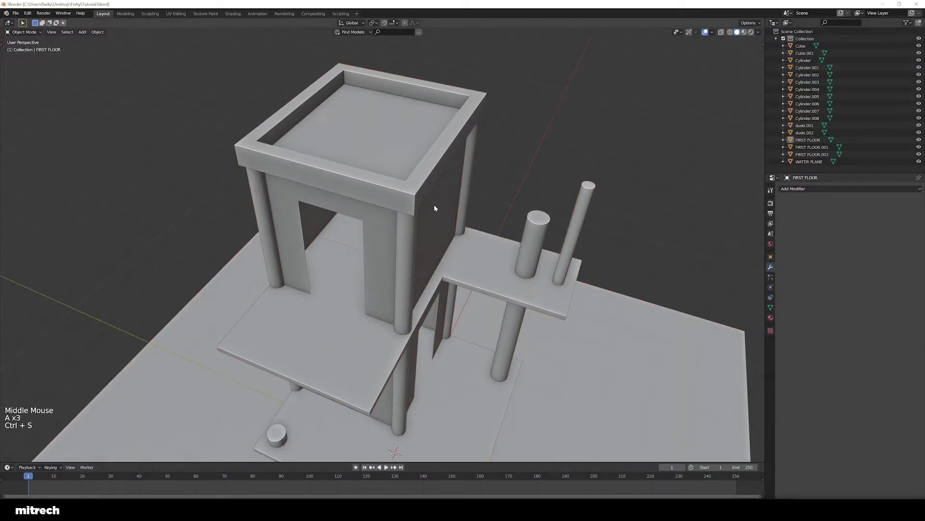
- Add a new mesh cylinder at the 3D cursor and frame it beneath the first-floor deck
{"action": "scroll", "coordinate": [434, 208], "scroll_direction": "down", "scroll_amount": 3}
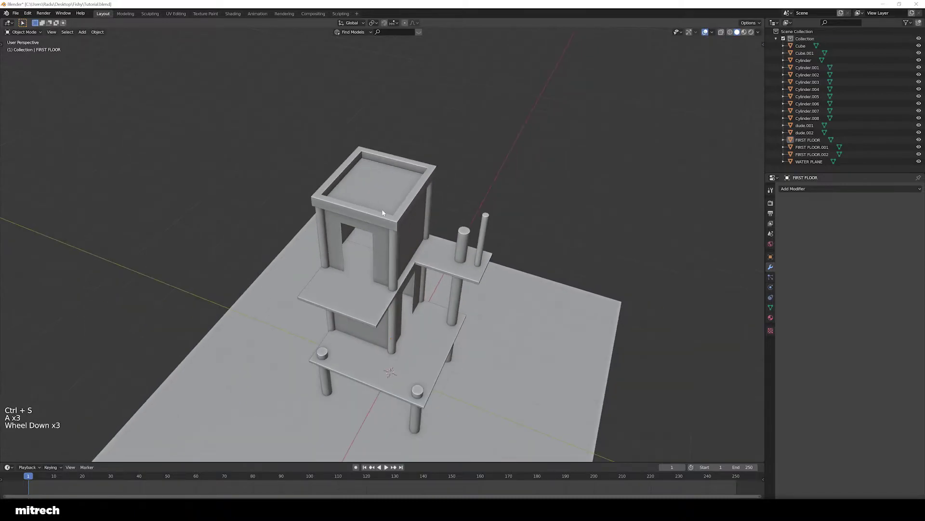
{"action": "scroll", "coordinate": [434, 209], "scroll_direction": "up", "scroll_amount": 2}
{"action": "key", "text": "shift+a"}
{"action": "mouse_move", "coordinate": [381, 210]}
{"action": "left_click", "coordinate": [457, 246]}
{"action": "scroll", "coordinate": [457, 247], "scroll_direction": "down", "scroll_amount": 2}
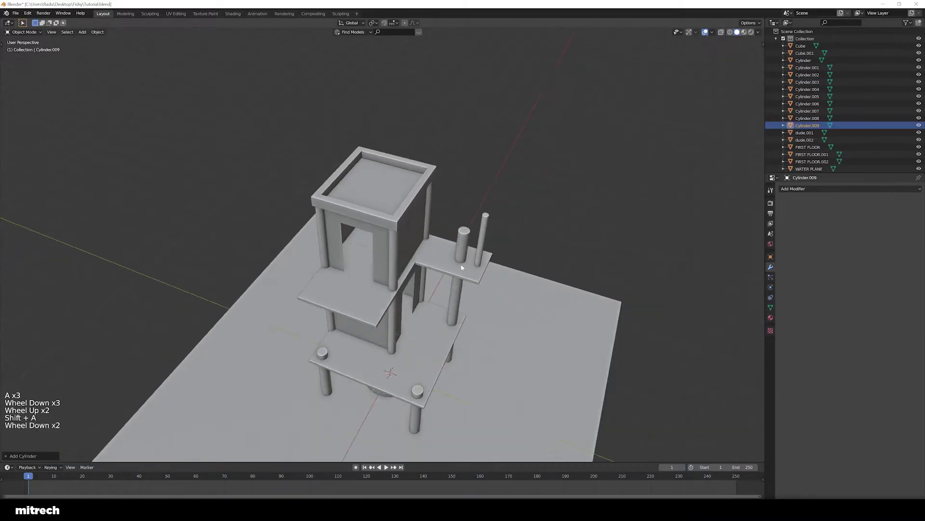
{"action": "middle_click_drag", "start_coordinate": [457, 247], "coordinate": [456, 268]}
{"action": "key", "text": "KP_Decimal"}
{"action": "middle_click_drag", "start_coordinate": [424, 341], "coordinate": [442, 314]}
{"action": "scroll", "coordinate": [442, 314], "scroll_direction": "down", "scroll_amount": 4}
- Raise the cylinder's mesh along Z in Edit Mode until its base sits at the origin, and apply its transform
{"action": "key", "text": "Tab"}
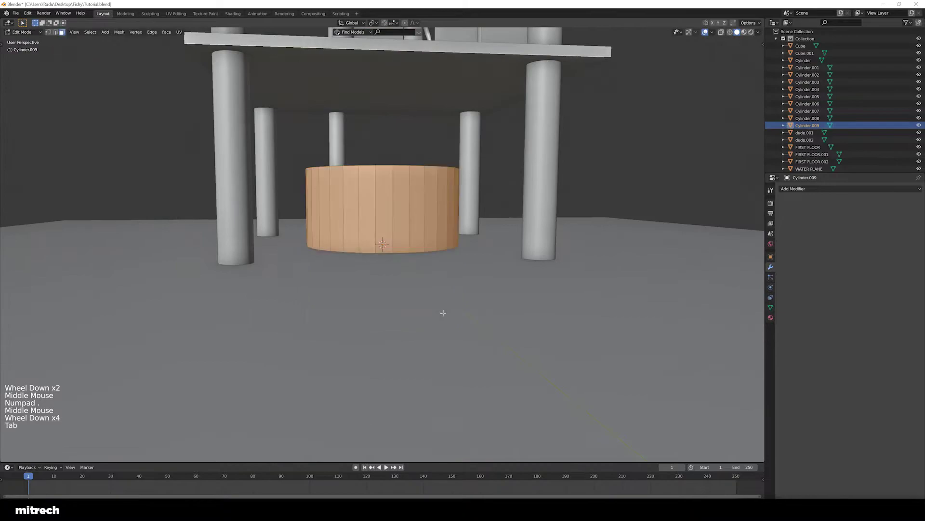
{"action": "key", "text": "a"}
{"action": "key", "text": "a"}
{"action": "key", "text": "a"}
{"action": "key", "text": "g"}
{"action": "key", "text": "z"}
{"action": "left_click", "coordinate": [423, 251]}
{"action": "key", "text": "Tab"}
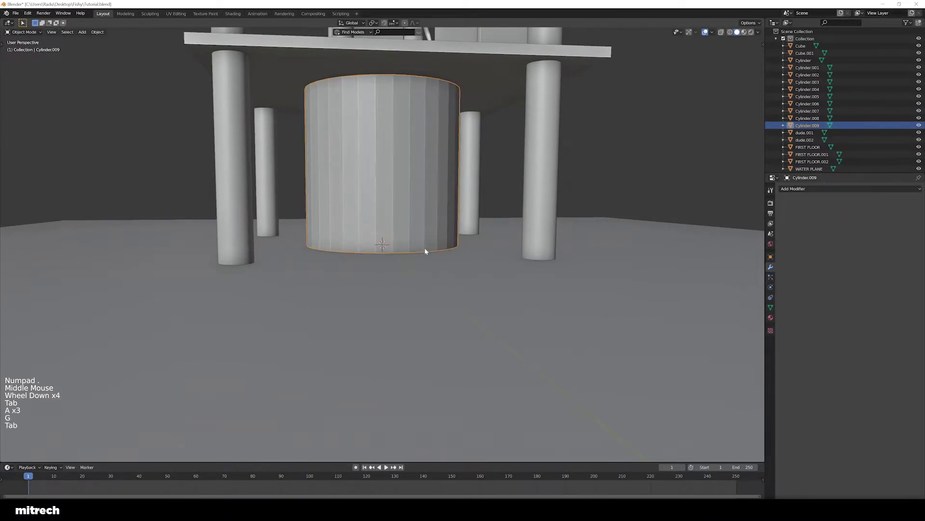
{"action": "key", "text": "ctrl+a"}
{"action": "left_click", "coordinate": [424, 250]}
- Move the cylinder up along Z and over the tower's roof
{"action": "scroll", "coordinate": [424, 250], "scroll_direction": "down", "scroll_amount": 4}
{"action": "middle_click_drag", "start_coordinate": [424, 250], "coordinate": [410, 395]}
{"action": "key", "text": "g"}
{"action": "key", "text": "g"}
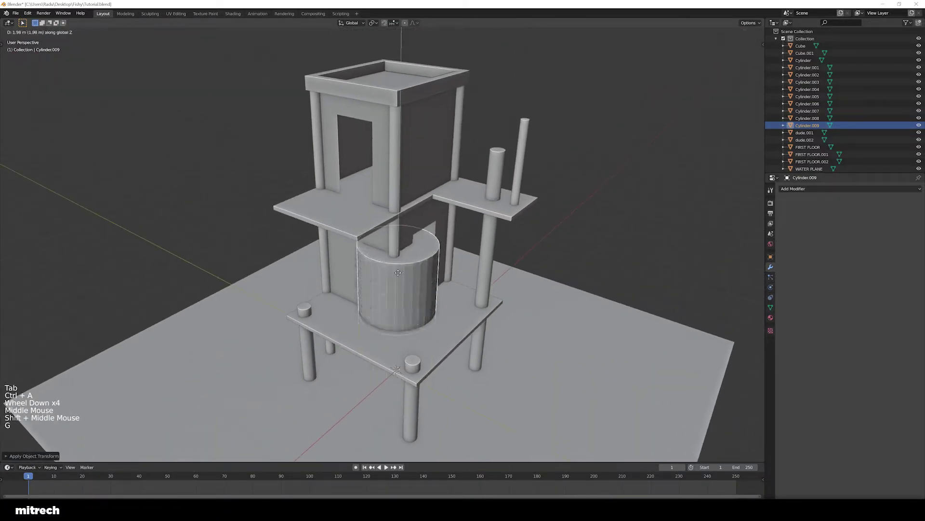
{"action": "key", "text": "shift+z"}
{"action": "left_click", "coordinate": [415, 252]}
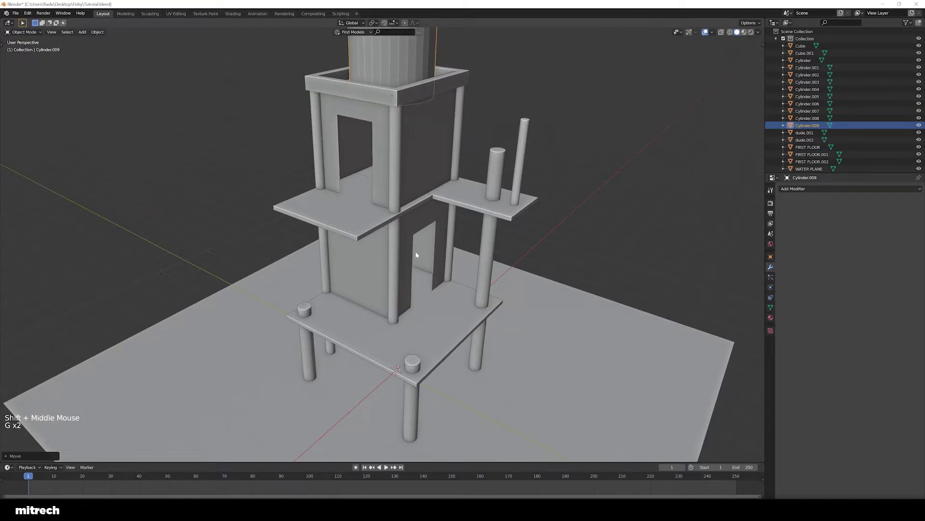
- Scale the cylinder down to fit inside the roof rim and raise it along Z above the roof floor
{"action": "key", "text": "KP_Decimal"}
{"action": "scroll", "coordinate": [467, 328], "scroll_direction": "down", "scroll_amount": 5}
{"action": "key", "text": "s"}
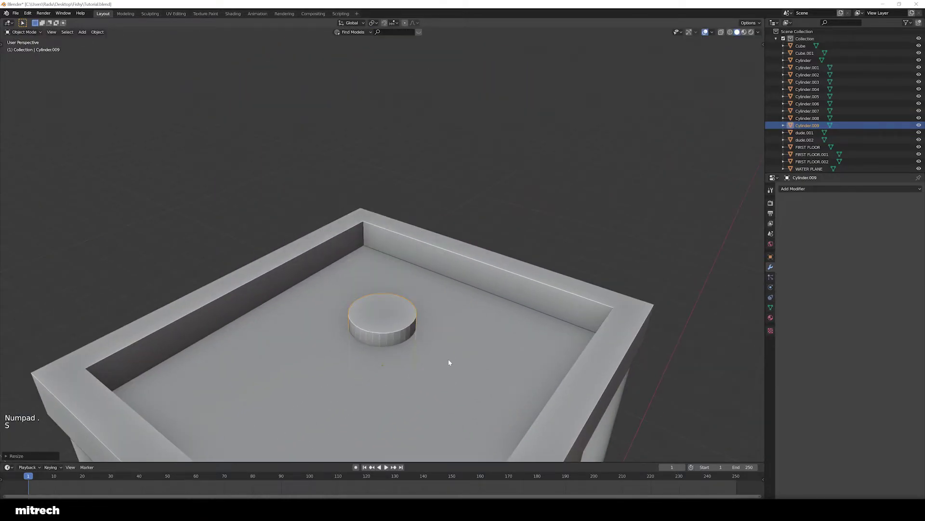
{"action": "left_click", "coordinate": [448, 359]}
{"action": "key", "text": "g"}
{"action": "key", "text": "z"}
{"action": "left_click", "coordinate": [446, 324]}
- Fine-tune the small cylinder's position on the roof floor and apply its transform
{"action": "key", "text": "KP_Decimal"}
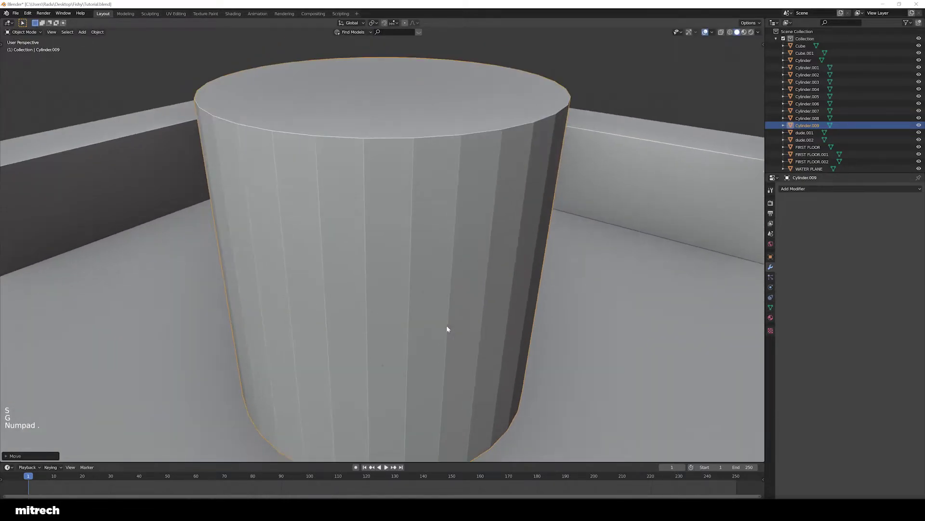
{"action": "middle_click_drag", "start_coordinate": [447, 325], "coordinate": [477, 297]}
{"action": "key", "text": "g"}
{"action": "left_click", "coordinate": [468, 256]}
{"action": "key", "text": "ctrl+a"}
{"action": "left_click", "coordinate": [471, 270]}
{"action": "scroll", "coordinate": [471, 271], "scroll_direction": "down", "scroll_amount": 5}
{"action": "scroll", "coordinate": [478, 314], "scroll_direction": "down", "scroll_amount": 6}
{"action": "scroll", "coordinate": [447, 303], "scroll_direction": "up", "scroll_amount": 1}
{"action": "middle_click_drag", "start_coordinate": [477, 296], "coordinate": [522, 290]}
- Isolate the roof and the cylinder by hiding all other objects, and keep only the cylinder selected
{"action": "key", "text": "KP_7"}
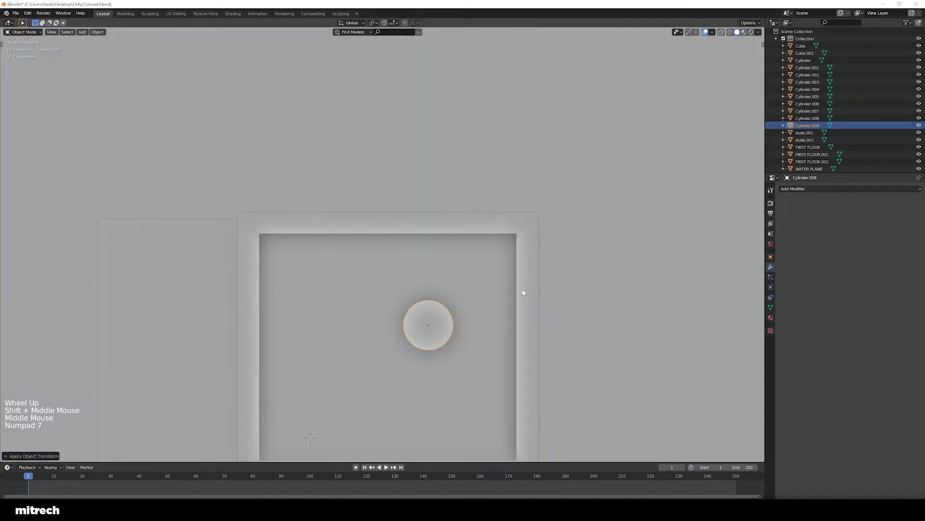
{"action": "right_click", "coordinate": [462, 258], "text": "shift"}
{"action": "key", "text": "shift+h"}
{"action": "key", "text": "a"}
{"action": "right_click", "coordinate": [446, 328]}
{"action": "scroll", "coordinate": [454, 330], "scroll_direction": "down", "scroll_amount": 3}
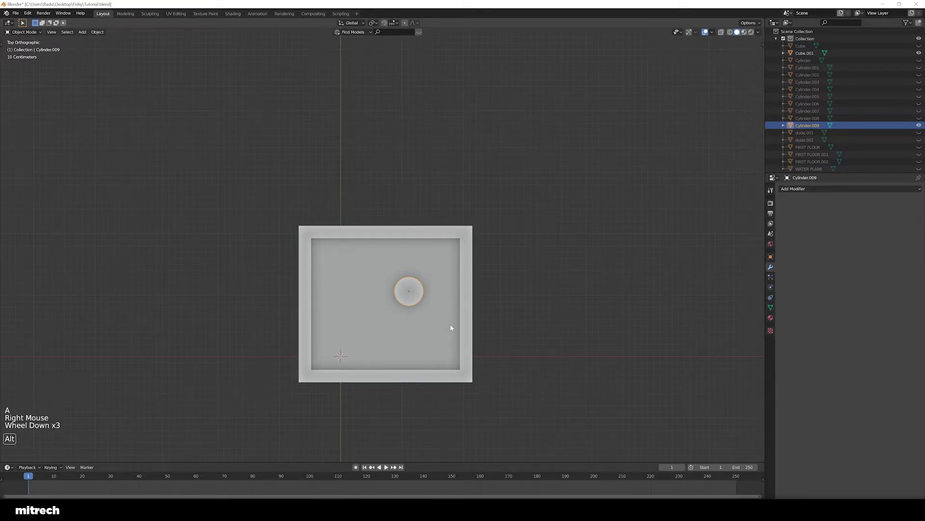
{"action": "middle_click_drag", "start_coordinate": [452, 326], "coordinate": [411, 275]}
{"action": "scroll", "coordinate": [441, 298], "scroll_direction": "down", "scroll_amount": 2}
{"action": "key", "text": "a"}
{"action": "right_click", "coordinate": [418, 274]}
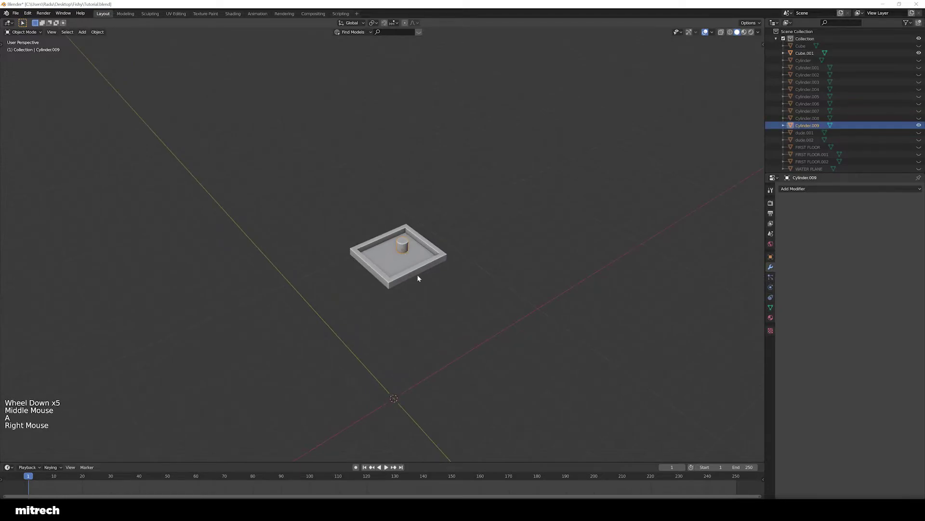
- Clear the cylinder's location and move it up about 7.3 m along Z to roof level
{"action": "key", "text": "alt+g"}
{"action": "key", "text": "g"}
{"action": "key", "text": "z"}
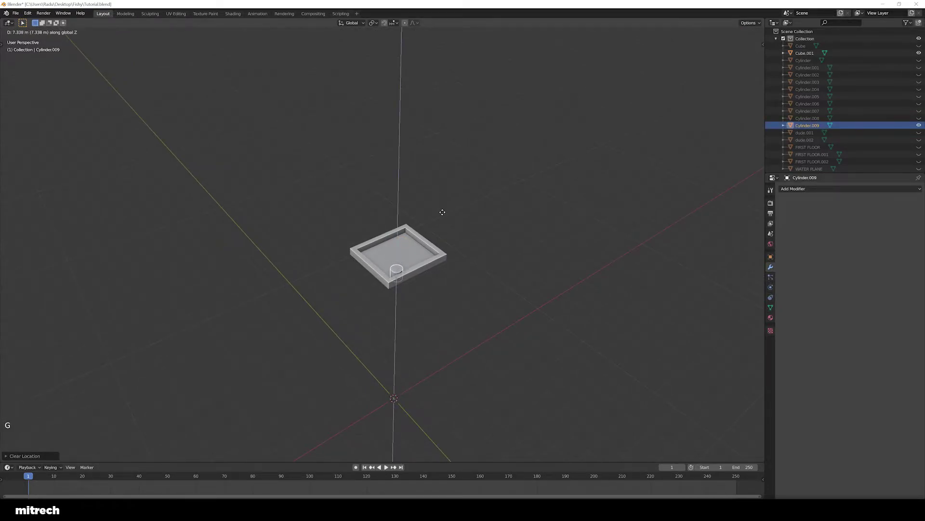
{"action": "left_click", "coordinate": [443, 212]}
{"action": "key", "text": "KP_Decimal"}
{"action": "middle_click_drag", "start_coordinate": [438, 253], "coordinate": [464, 253]}
{"action": "scroll", "coordinate": [456, 268], "scroll_direction": "down", "scroll_amount": 7}
{"action": "scroll", "coordinate": [463, 281], "scroll_direction": "down", "scroll_amount": 4}
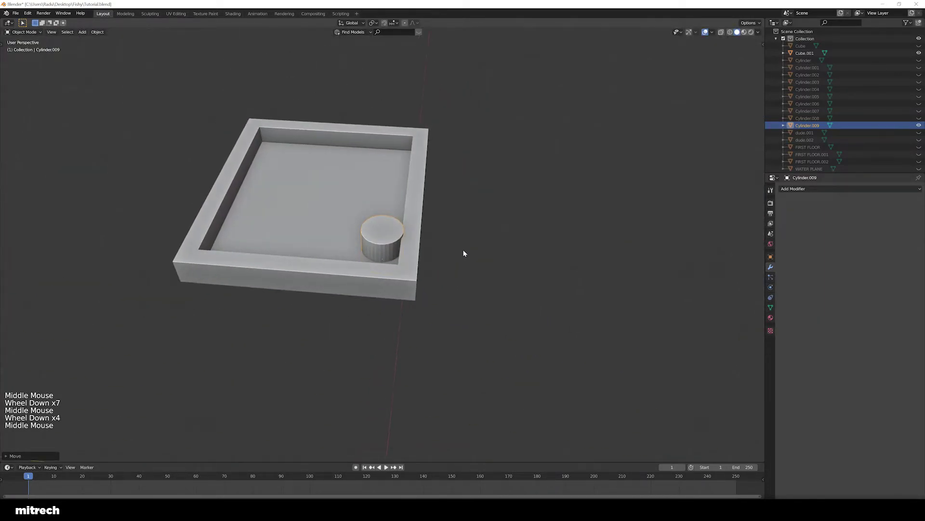
- Move the cylinder inside the roof rim and raise it about 0.2 m along Z to rest on the roof floor
{"action": "key", "text": "g"}
{"action": "left_click", "coordinate": [343, 206]}
{"action": "key", "text": "KP_Decimal"}
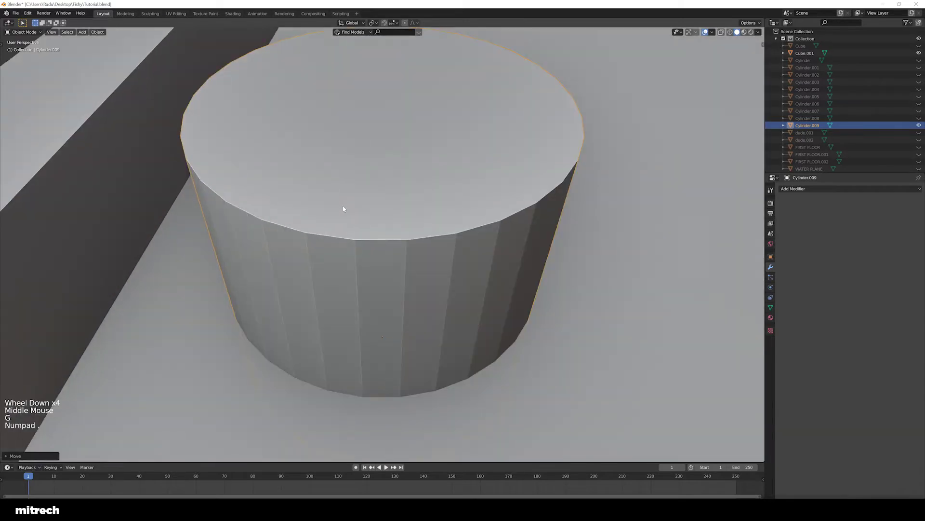
{"action": "scroll", "coordinate": [344, 209], "scroll_direction": "down", "scroll_amount": 3}
{"action": "middle_click_drag", "start_coordinate": [343, 209], "coordinate": [466, 306]}
{"action": "key", "text": "g"}
{"action": "key", "text": "z"}
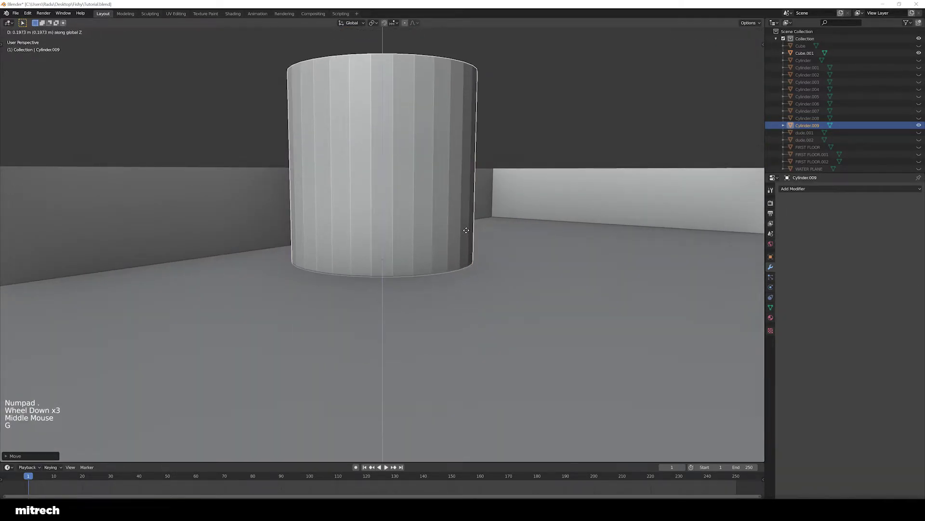
{"action": "left_click", "coordinate": [466, 230]}
{"action": "middle_click_drag", "start_coordinate": [466, 230], "coordinate": [483, 283]}
{"action": "scroll", "coordinate": [483, 283], "scroll_direction": "down", "scroll_amount": 6}
- In top view, shift the cylinder to overlap the middle of one rim side and widen it in X and Y only
{"action": "key", "text": "KP_7"}
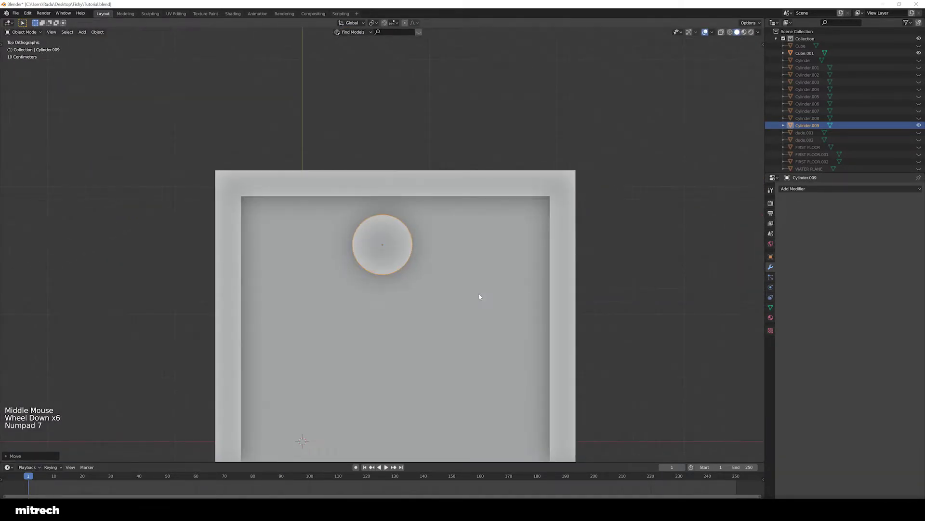
{"action": "scroll", "coordinate": [481, 296], "scroll_direction": "down", "scroll_amount": 3}
{"action": "key", "text": "g"}
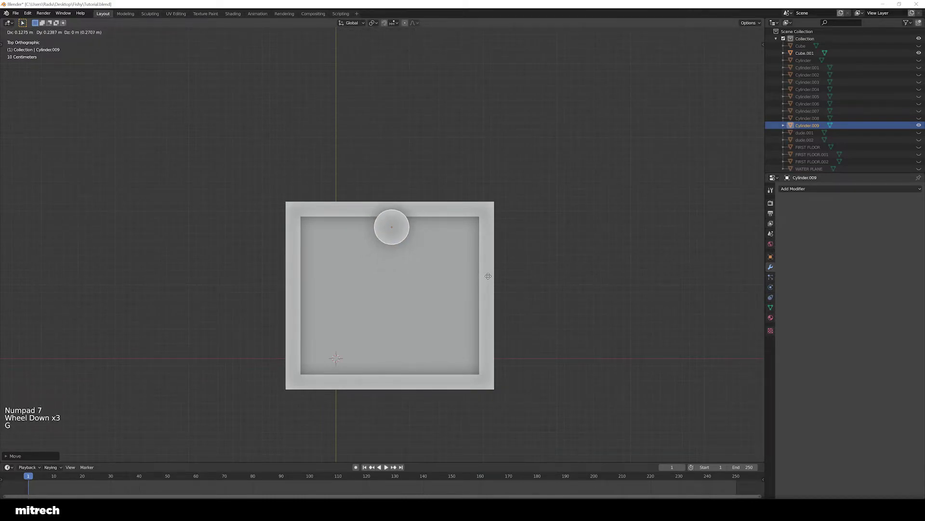
{"action": "left_click", "coordinate": [489, 277]}
{"action": "key", "text": "s"}
{"action": "key", "text": "shift+z"}
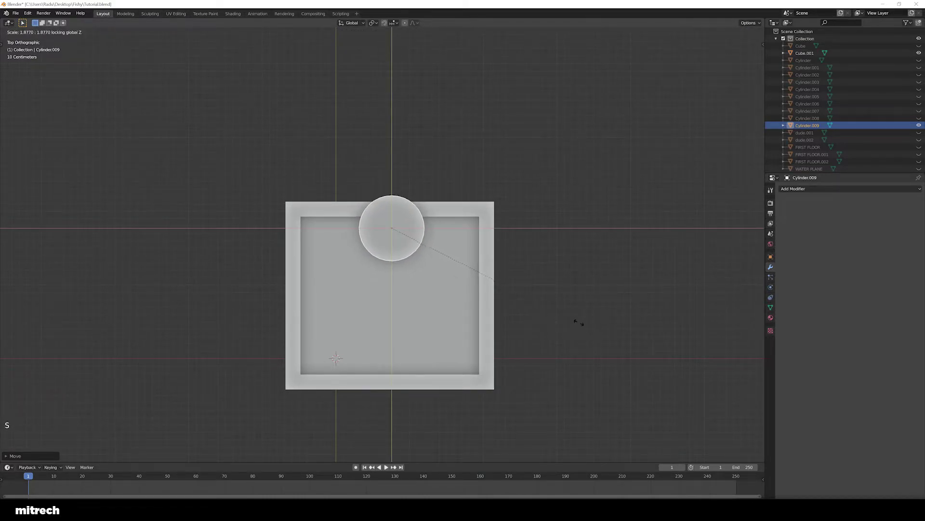
{"action": "left_click", "coordinate": [558, 313]}
{"action": "key", "text": "g"}
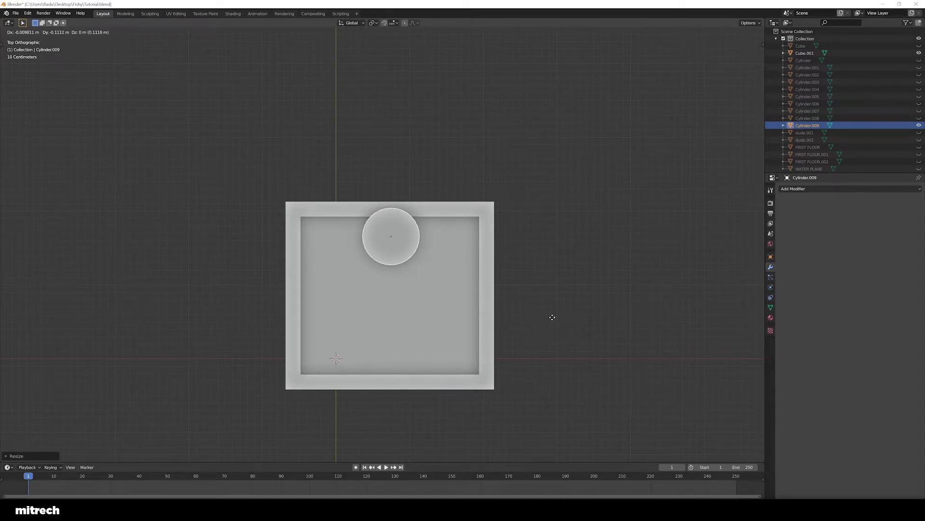
{"action": "left_click", "coordinate": [553, 317]}
- Flatten the cylinder along Z to about 0.8 of its height and apply its scale
{"action": "middle_click_drag", "start_coordinate": [552, 316], "coordinate": [497, 313]}
{"action": "scroll", "coordinate": [476, 299], "scroll_direction": "up", "scroll_amount": 2}
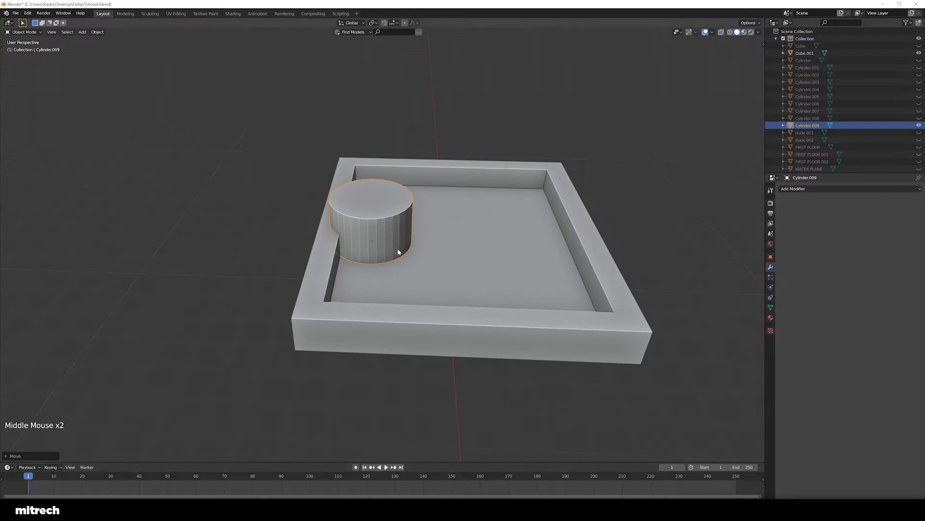
{"action": "middle_click_drag", "start_coordinate": [525, 294], "coordinate": [537, 306]}
{"action": "key", "text": "s"}
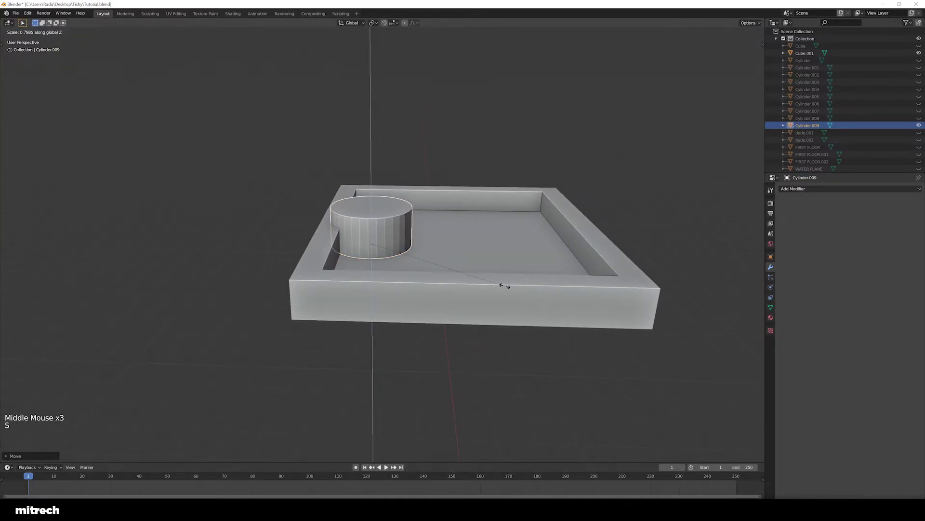
{"action": "left_click", "coordinate": [506, 286]}
{"action": "key", "text": "ctrl+a"}
{"action": "left_click", "coordinate": [487, 286]}
- Isolate the cylinder and delete its hidden bottom face
{"action": "middle_click_drag", "start_coordinate": [487, 286], "coordinate": [420, 258]}
{"action": "scroll", "coordinate": [446, 296], "scroll_direction": "up", "scroll_amount": 3}
{"action": "key", "text": "shift+h"}
{"action": "key", "text": "Tab"}
{"action": "key", "text": "3"}
{"action": "scroll", "coordinate": [452, 289], "scroll_direction": "up", "scroll_amount": 2}
{"action": "key", "text": "a"}
{"action": "right_click", "coordinate": [439, 272]}
{"action": "key", "text": "x"}
{"action": "left_click", "coordinate": [396, 234]}
{"action": "key", "text": "Tab"}
- Apply the cylinder's object transform, unhide all other objects, and keep only the cylinder selected
{"action": "key", "text": "ctrl+a"}
{"action": "left_click", "coordinate": [410, 251]}
{"action": "key", "text": "w"}
{"action": "left_click", "coordinate": [403, 276]}
{"action": "key", "text": "alt+h"}
{"action": "scroll", "coordinate": [398, 231], "scroll_direction": "down", "scroll_amount": 3}
{"action": "key", "text": "a"}
{"action": "right_click", "coordinate": [398, 232]}
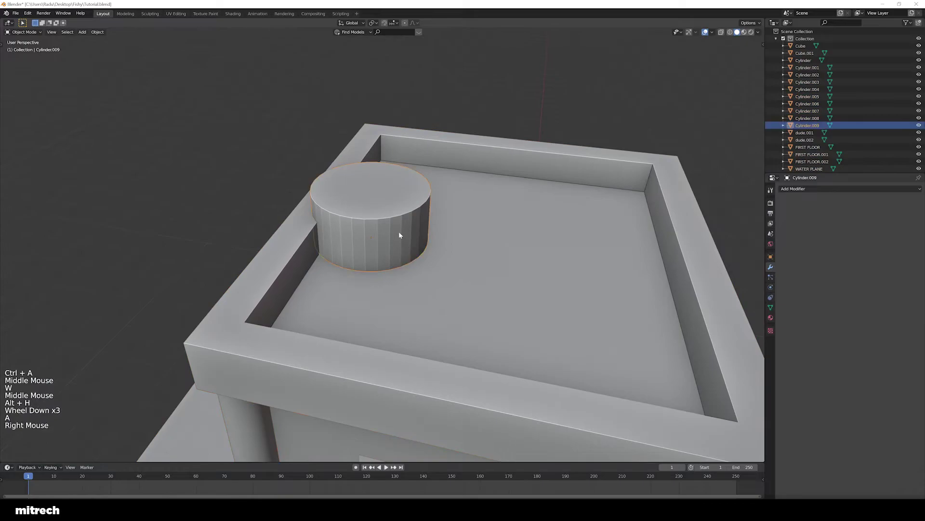
- Apply the cylinder's transform again and fine-tune its height along Z against the roof floor
{"action": "key", "text": "ctrl+a"}
{"action": "scroll", "coordinate": [477, 292], "scroll_direction": "up", "scroll_amount": 4}
{"action": "middle_click_drag", "start_coordinate": [481, 299], "coordinate": [482, 296]}
{"action": "key", "text": "g"}
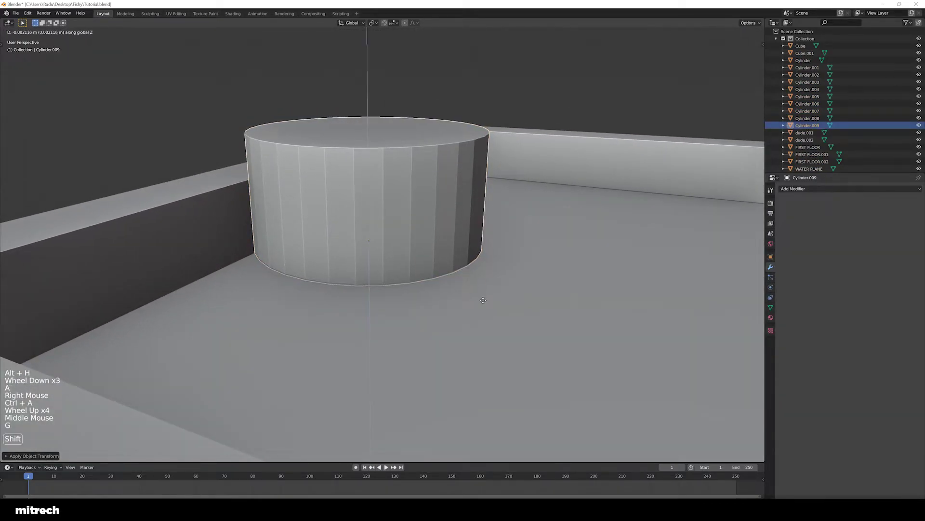
- Lower the cylinder slightly along Z so it sits on the roof floor, and apply its transform
{"action": "left_click", "coordinate": [466, 266]}
{"action": "key", "text": "ctrl+a"}
{"action": "left_click", "coordinate": [464, 263]}
- Inset the cylinder's top face by about 0.03 m and extrude it about 0.10 m down into the cylinder
{"action": "scroll", "coordinate": [463, 263], "scroll_direction": "down", "scroll_amount": 1}
{"action": "middle_click_drag", "start_coordinate": [463, 262], "coordinate": [565, 300]}
{"action": "scroll", "coordinate": [409, 263], "scroll_direction": "down", "scroll_amount": 2}
{"action": "key", "text": "Tab"}
{"action": "key", "text": "3"}
{"action": "right_click", "coordinate": [403, 212]}
{"action": "key", "text": "i"}
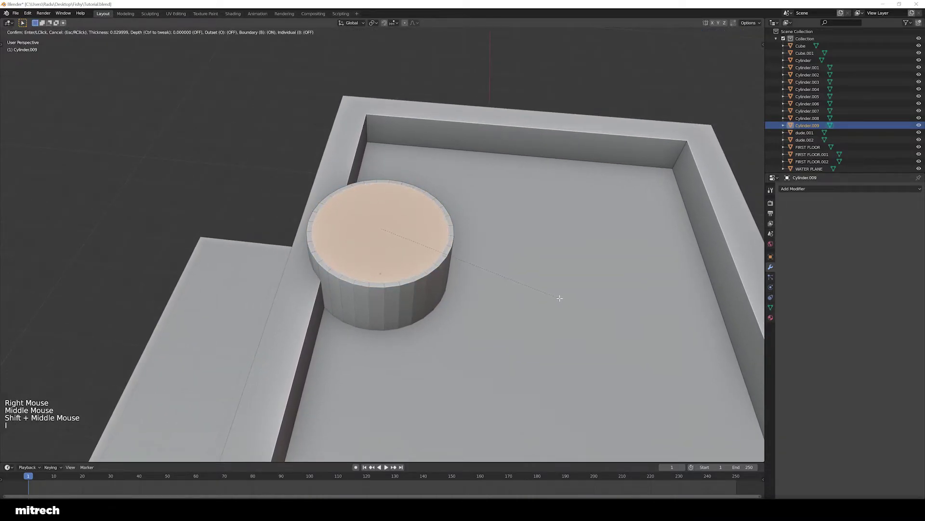
{"action": "left_click", "coordinate": [560, 298]}
{"action": "key", "text": "e"}
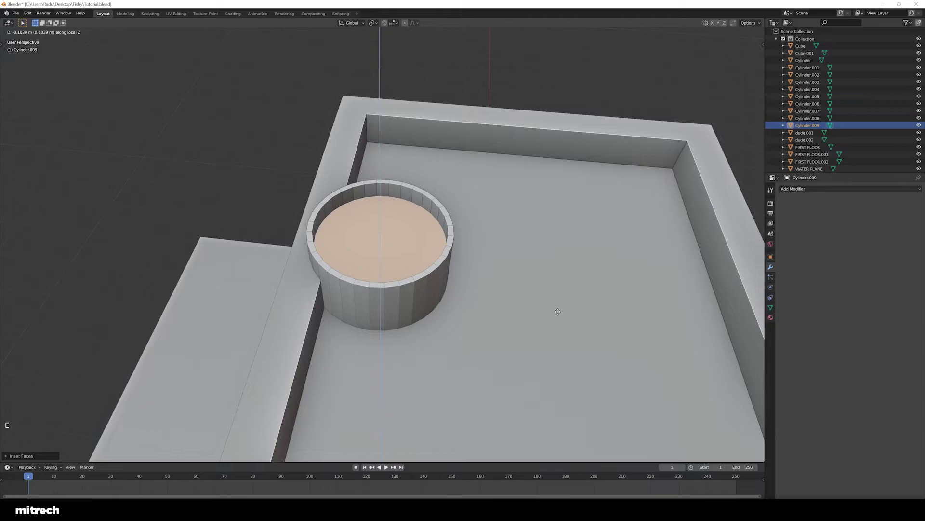
{"action": "left_click", "coordinate": [558, 312]}
- Shade the hollowed cylinder smooth and enable Auto Smooth in its normals settings
{"action": "middle_click_drag", "start_coordinate": [451, 258], "coordinate": [461, 276]}
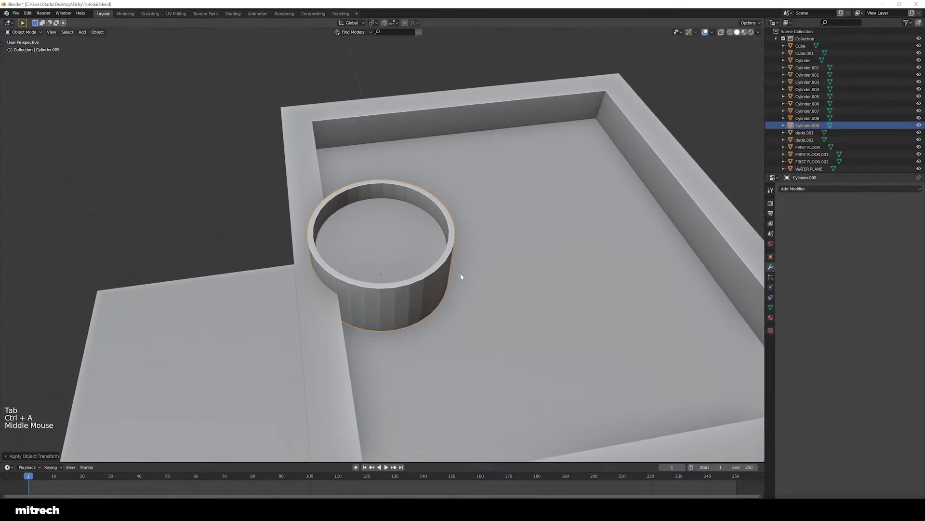
{"action": "key", "text": "w"}
{"action": "middle_click_drag", "start_coordinate": [609, 308], "coordinate": [665, 310]}
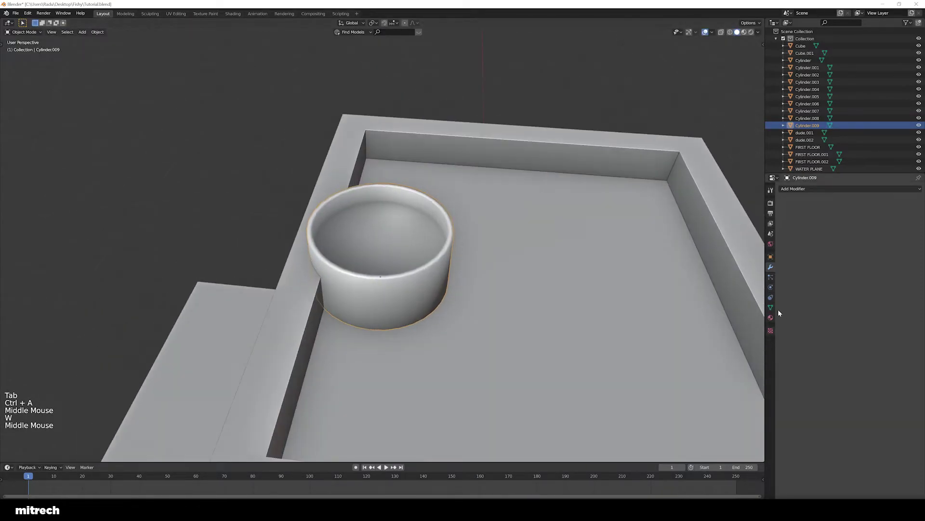
{"action": "left_click", "coordinate": [770, 307]}
{"action": "left_click", "coordinate": [792, 320]}
{"action": "left_click", "coordinate": [792, 312]}
- Apply the hollow cylinder's transform, deselect everything and save the file
{"action": "middle_click_drag", "start_coordinate": [555, 299], "coordinate": [499, 303]}
{"action": "key", "text": "ctrl+a"}
{"action": "left_click", "coordinate": [441, 270]}
{"action": "key", "text": "a"}
{"action": "key", "text": "a"}
{"action": "key", "text": "a"}
{"action": "key", "text": "a"}
{"action": "key", "text": "a"}
{"action": "key", "text": "ctrl+s"}
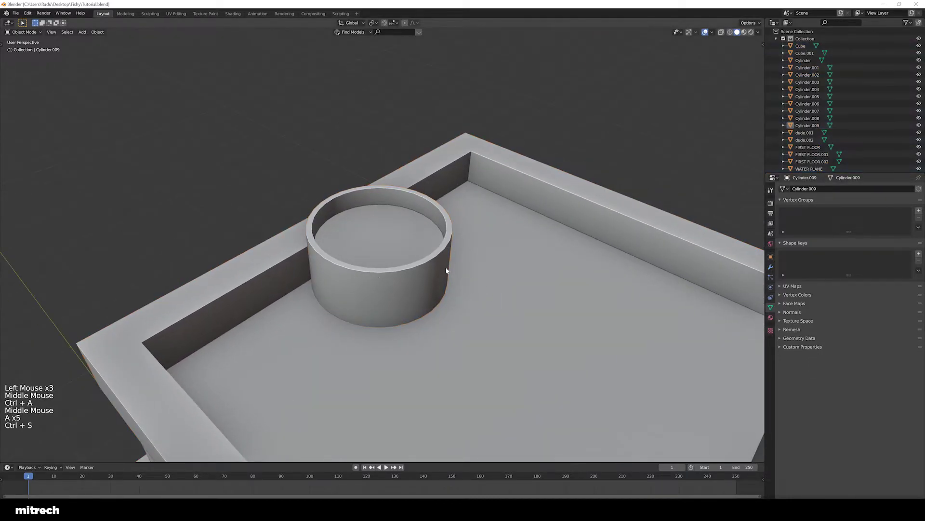
{"action": "mouse_move", "coordinate": [445, 267]}
{"action": "middle_mouse_down"}
{"action": "mouse_move", "coordinate": [374, 272]}
{"action": "mouse_move", "coordinate": [432, 278]}
{"action": "middle_mouse_up"}
{"action": "scroll", "coordinate": [432, 278], "scroll_direction": "up", "scroll_amount": 1}
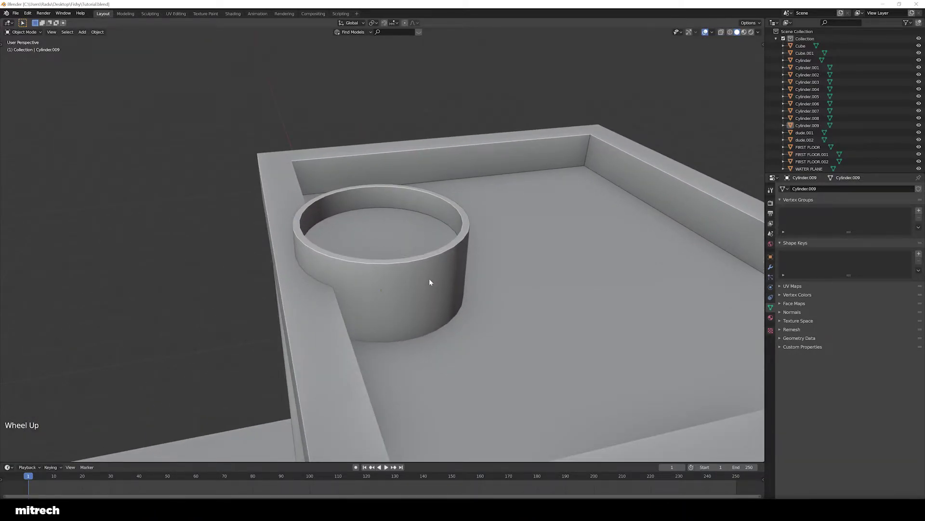
{"action": "scroll", "coordinate": [429, 279], "scroll_direction": "down", "scroll_amount": 2}
{"action": "right_click", "coordinate": [335, 335]}
{"action": "key", "text": "Tab"}
{"action": "scroll", "coordinate": [352, 299], "scroll_direction": "down", "scroll_amount": 1}
{"action": "middle_click_drag", "start_coordinate": [425, 290], "coordinate": [384, 256]}
{"action": "scroll", "coordinate": [353, 299], "scroll_direction": "down", "scroll_amount": 3}
{"action": "key", "text": "a"}
{"action": "scroll", "coordinate": [366, 318], "scroll_direction": "down", "scroll_amount": 3}
{"action": "key", "text": "a"}
{"action": "scroll", "coordinate": [354, 284], "scroll_direction": "up", "scroll_amount": 3}
{"action": "key", "text": "Tab"}
{"action": "scroll", "coordinate": [384, 256], "scroll_direction": "up", "scroll_amount": 3}
{"action": "right_click", "coordinate": [355, 295]}
{"action": "middle_click_drag", "start_coordinate": [355, 295], "coordinate": [376, 285]}
{"action": "key", "text": "g"}
{"action": "key", "text": "shift+z"}
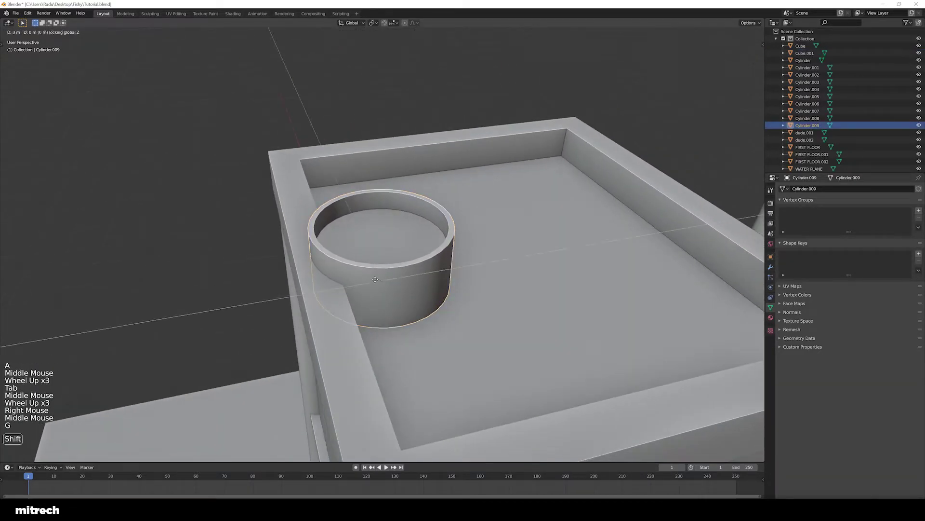
- Add five evenly spaced loop cuts across the rimmed roof, leaving them centred
{"action": "right_click", "coordinate": [365, 355]}
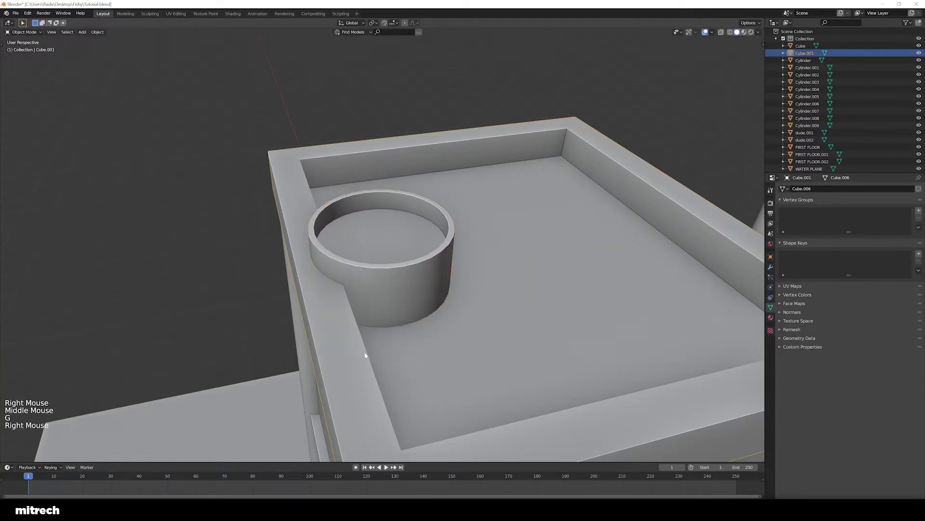
{"action": "middle_click_drag", "start_coordinate": [352, 346], "coordinate": [404, 320]}
{"action": "scroll", "coordinate": [401, 317], "scroll_direction": "down", "scroll_amount": 1}
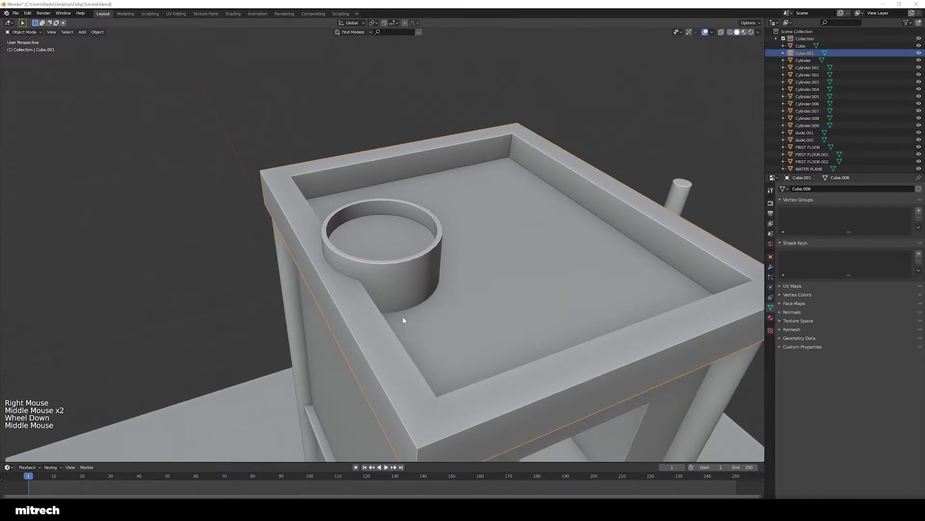
{"action": "middle_click_drag", "start_coordinate": [461, 364], "coordinate": [398, 326]}
{"action": "key", "text": "Tab"}
{"action": "scroll", "coordinate": [398, 325], "scroll_direction": "down", "scroll_amount": 3}
{"action": "key", "text": "a"}
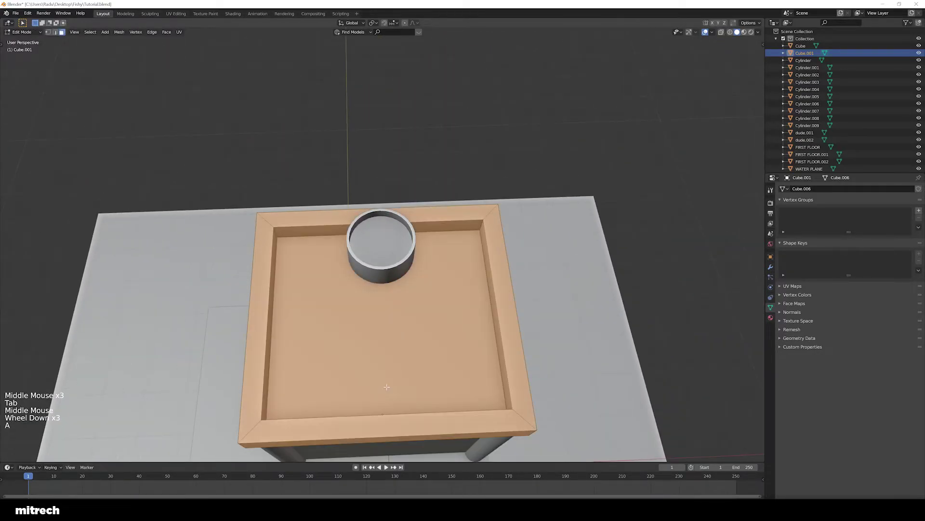
{"action": "key", "text": "a"}
{"action": "key", "text": "ctrl+r"}
{"action": "scroll", "coordinate": [390, 420], "scroll_direction": "up", "scroll_amount": 2}
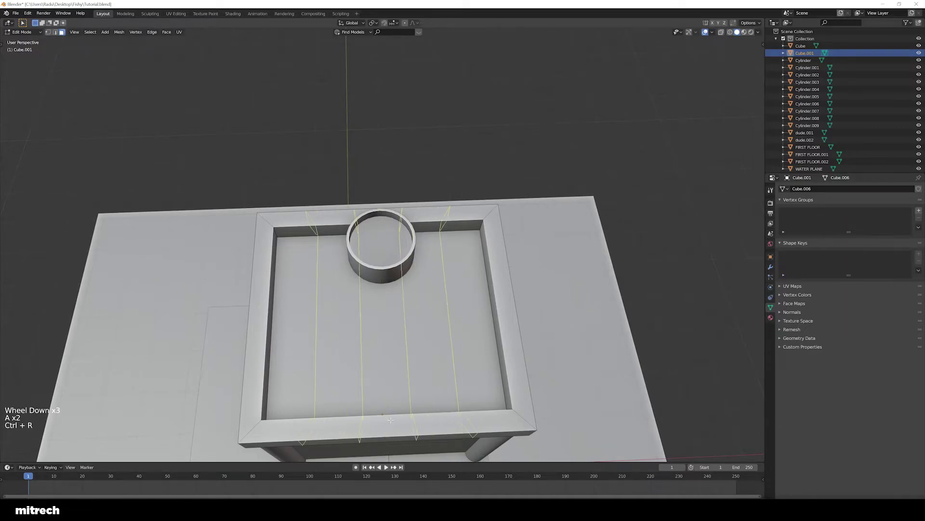
{"action": "scroll", "coordinate": [390, 419], "scroll_direction": "up", "scroll_amount": 1}
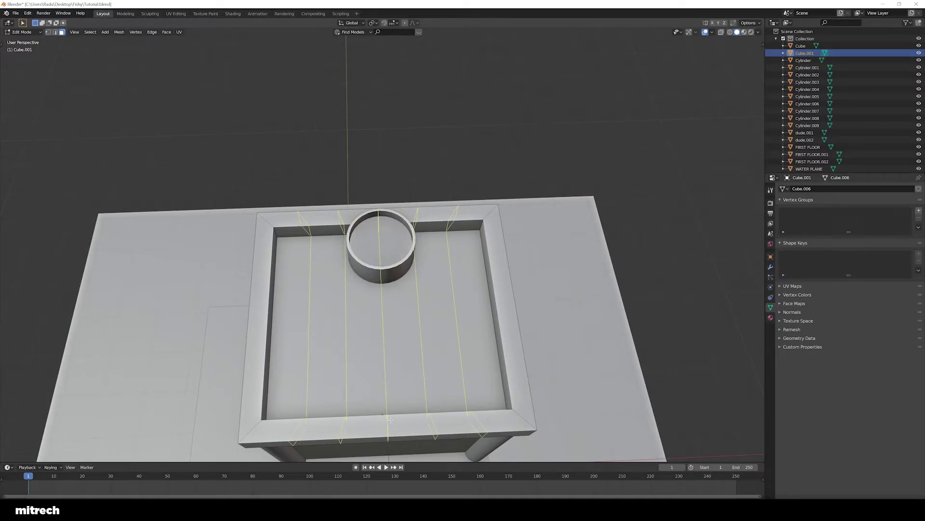
{"action": "scroll", "coordinate": [390, 420], "scroll_direction": "down", "scroll_amount": 1}
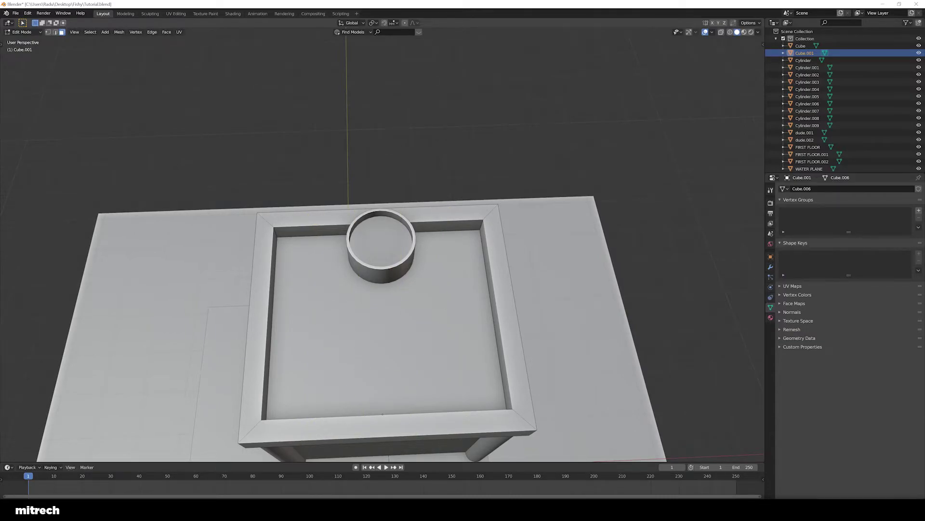
{"action": "scroll", "coordinate": [389, 414], "scroll_direction": "up", "scroll_amount": 2}
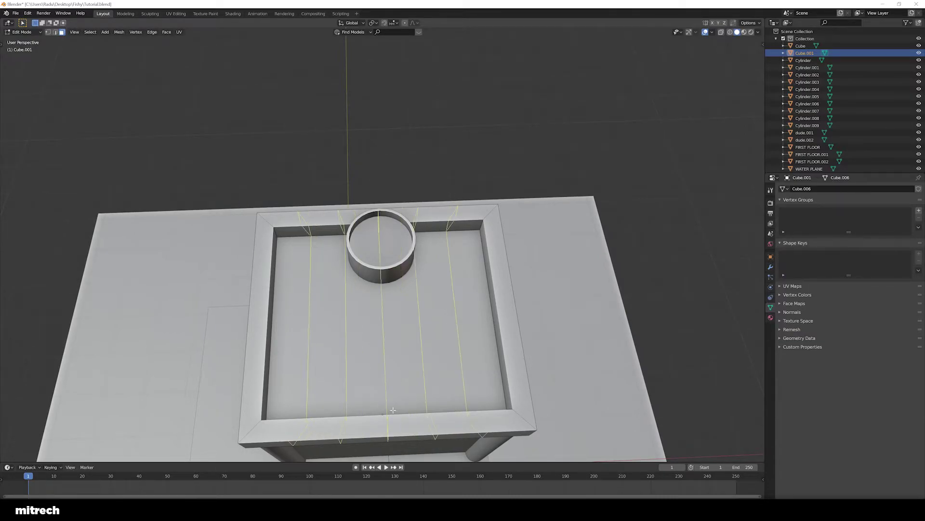
{"action": "scroll", "coordinate": [393, 409], "scroll_direction": "down", "scroll_amount": 1}
{"action": "left_click", "coordinate": [382, 414]}
- Select the roof's middle edge loop and try scaling it to 0 along Y
{"action": "middle_click_drag", "start_coordinate": [382, 414], "coordinate": [377, 320]}
{"action": "scroll", "coordinate": [366, 318], "scroll_direction": "down", "scroll_amount": 1}
{"action": "key", "text": "a"}
{"action": "scroll", "coordinate": [477, 296], "scroll_direction": "up", "scroll_amount": 2}
{"action": "left_click", "coordinate": [424, 308], "text": "alt"}
{"action": "scroll", "coordinate": [409, 374], "scroll_direction": "down", "scroll_amount": 2}
{"action": "key", "text": "F15"}
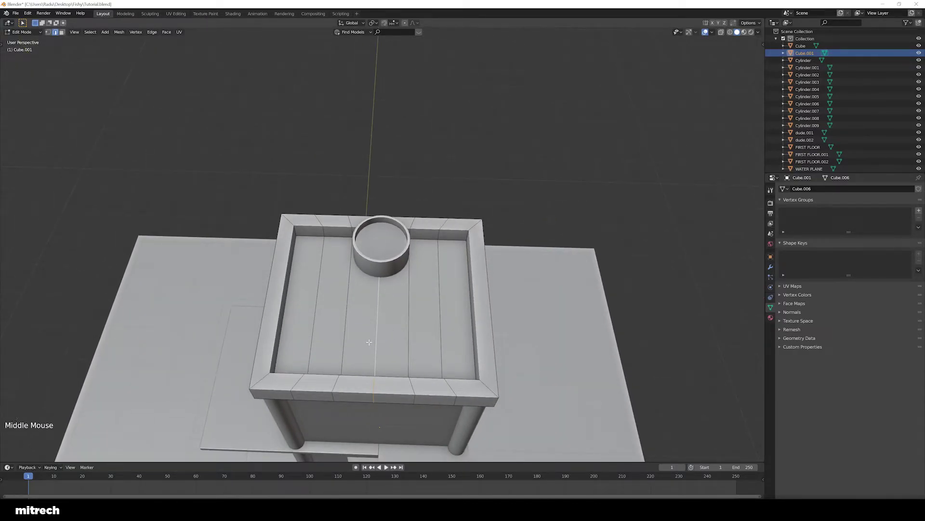
{"action": "scroll", "coordinate": [382, 335], "scroll_direction": "up", "scroll_amount": 1}
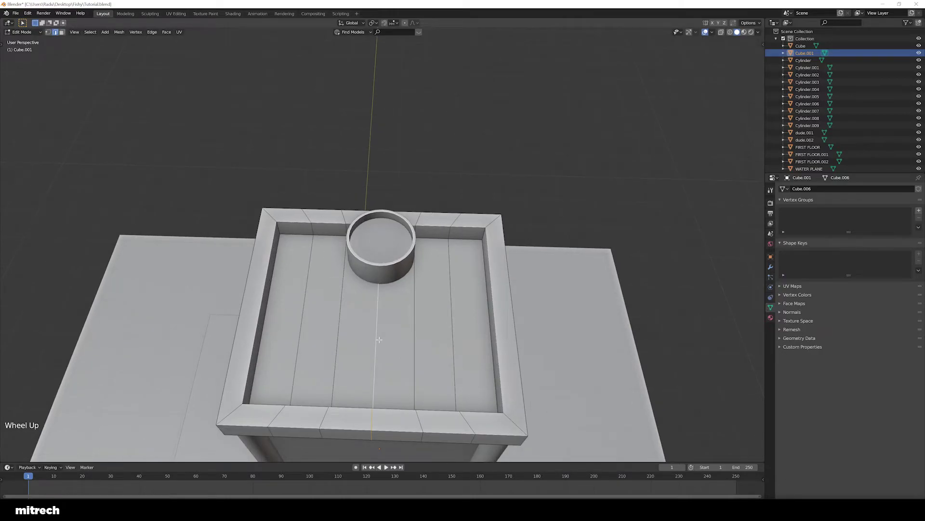
{"action": "middle_click_drag", "start_coordinate": [379, 340], "coordinate": [434, 329]}
{"action": "scroll", "coordinate": [433, 338], "scroll_direction": "up", "scroll_amount": 2}
{"action": "key", "text": "s"}
{"action": "key", "text": "y"}
{"action": "key", "text": "0"}
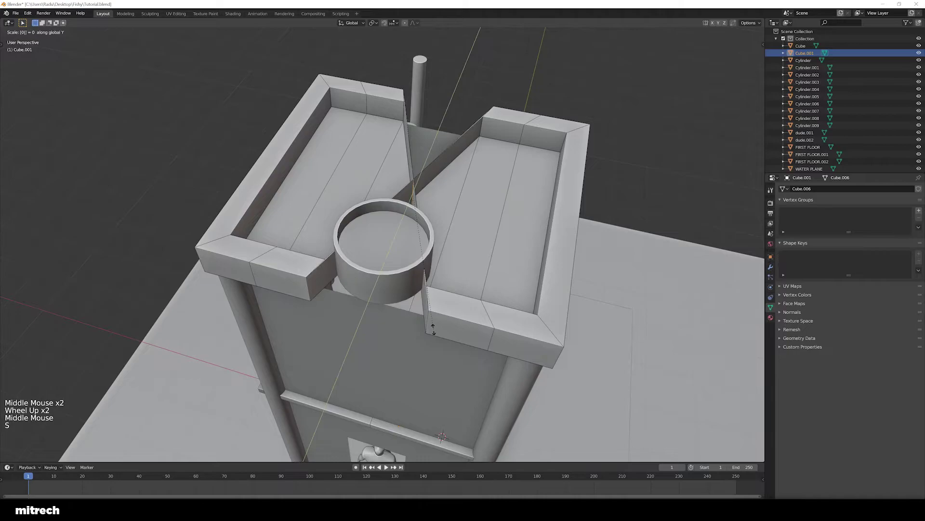
{"action": "key", "text": "Return"}
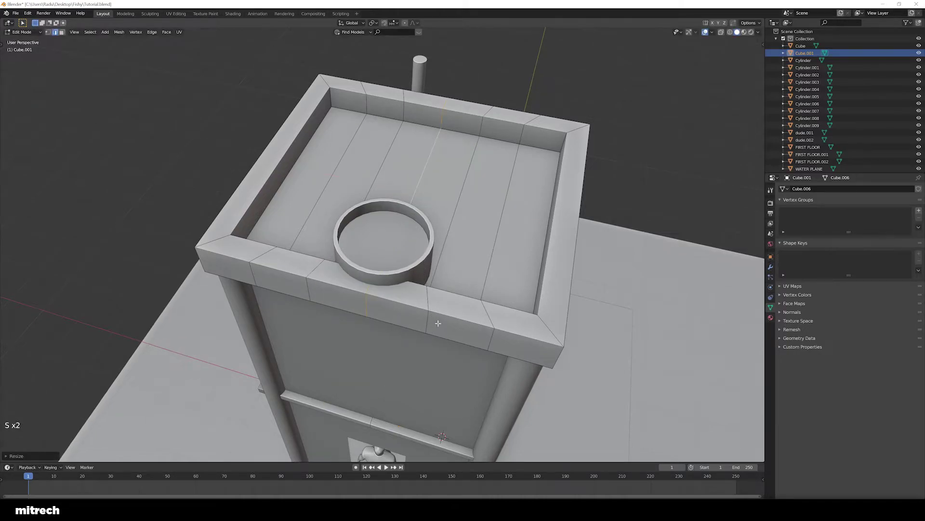
- Scale the roof's middle edge loop along the global X axis
{"action": "middle_click_drag", "start_coordinate": [438, 322], "coordinate": [524, 337]}
{"action": "scroll", "coordinate": [477, 310], "scroll_direction": "down", "scroll_amount": 5}
{"action": "scroll", "coordinate": [523, 337], "scroll_direction": "up", "scroll_amount": 2}
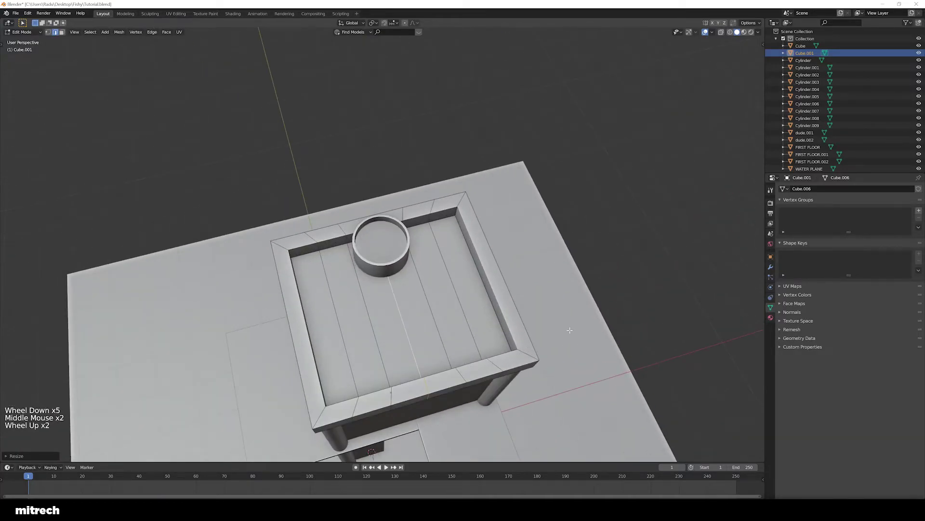
{"action": "key", "text": "s"}
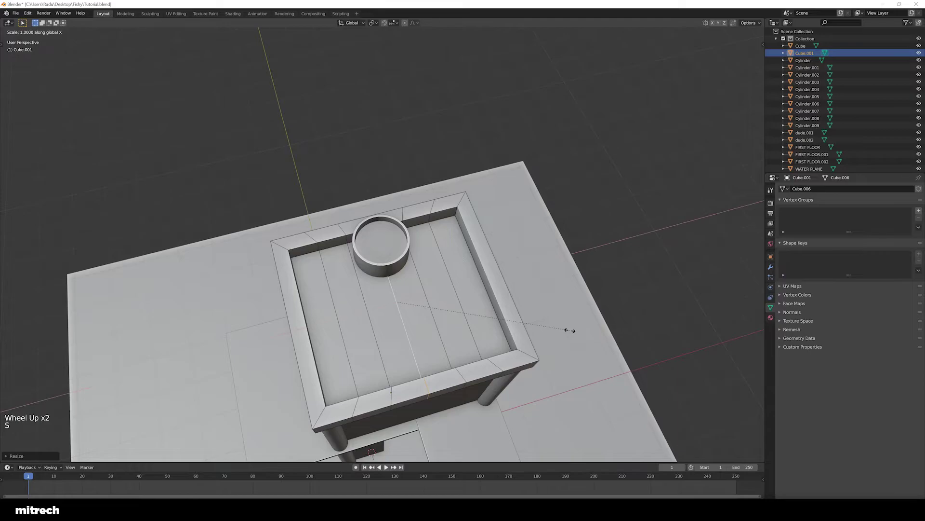
{"action": "key", "text": "Return"}
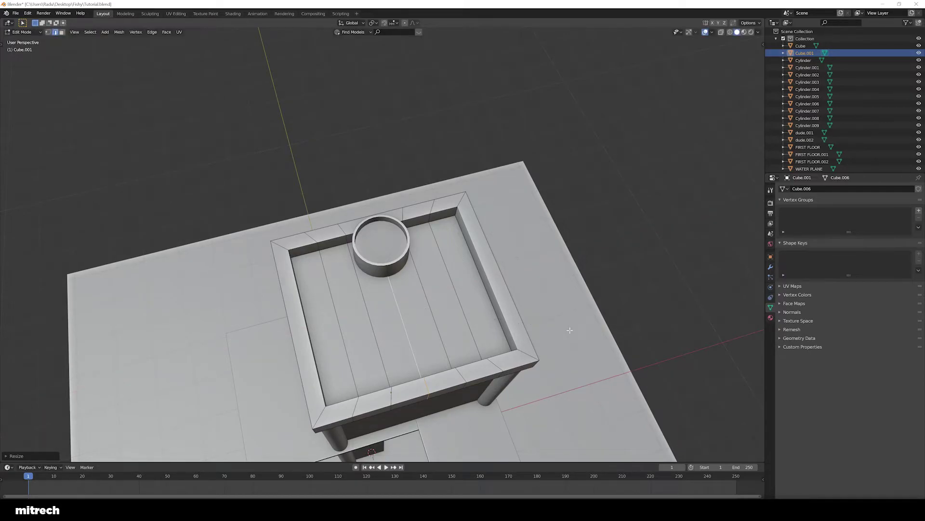
- Try scaling one of the roof's outer edge loops, and undo the change
{"action": "middle_click_drag", "start_coordinate": [327, 246], "coordinate": [413, 323]}
{"action": "key", "text": "a"}
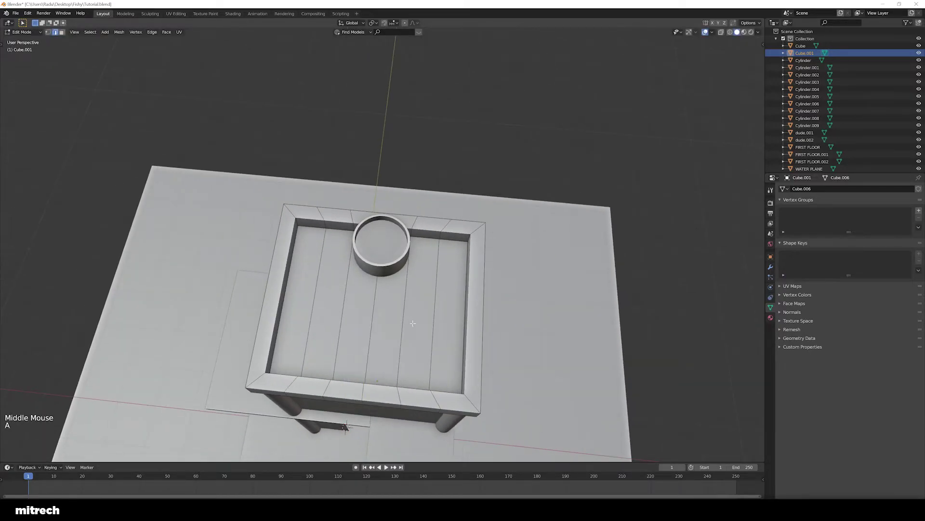
{"action": "right_click", "coordinate": [433, 319], "text": "alt"}
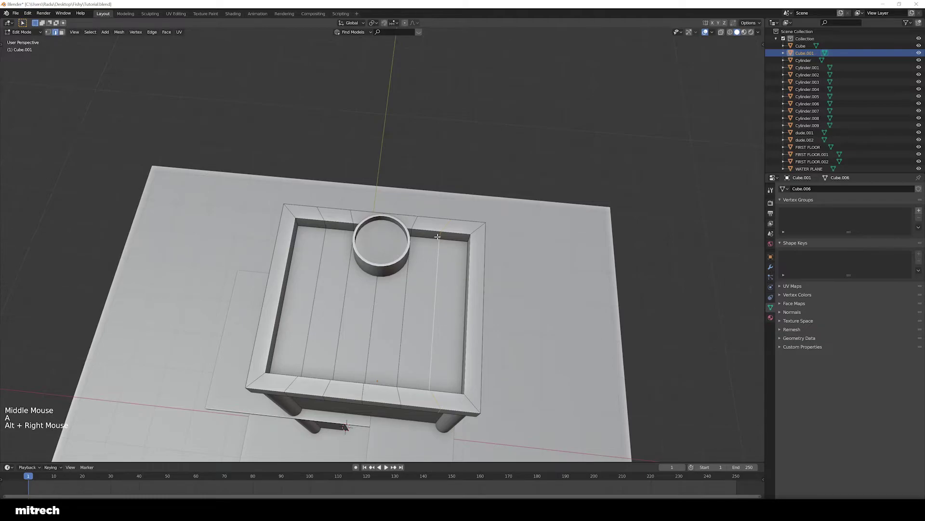
{"action": "key", "text": "s"}
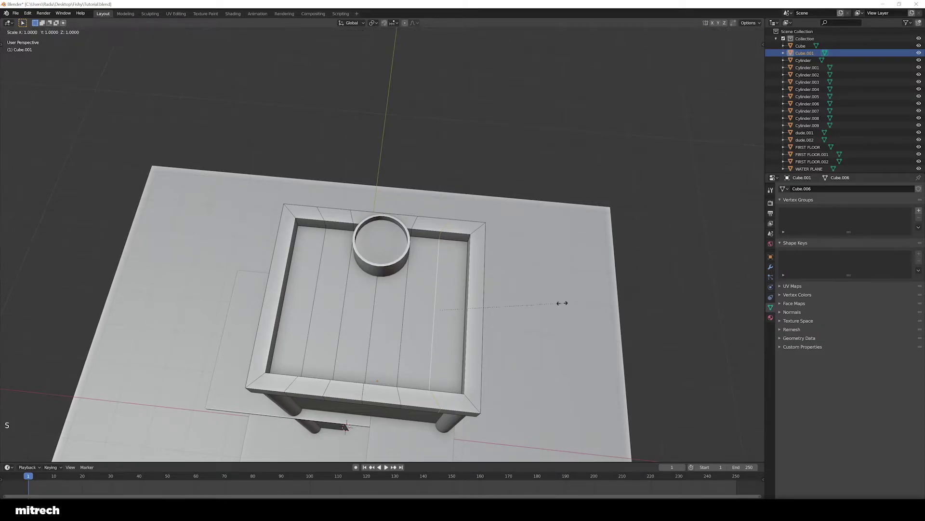
{"action": "key", "text": "Return"}
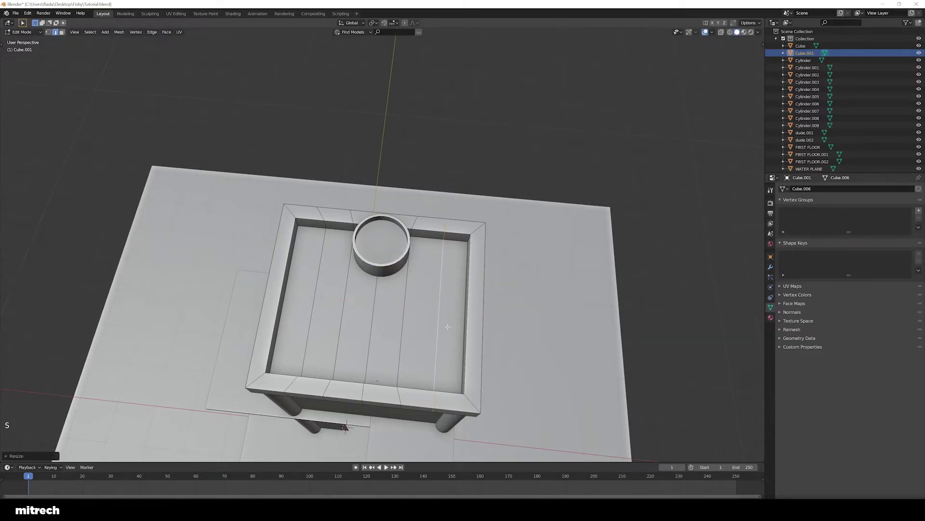
{"action": "key", "text": "ctrl+z"}
- Deselect all of the roof's geometry and save the file
{"action": "middle_click_drag", "start_coordinate": [427, 326], "coordinate": [379, 311]}
{"action": "key", "text": "a"}
{"action": "key", "text": "a"}
{"action": "key", "text": "a"}
{"action": "key", "text": "a"}
{"action": "key", "text": "a"}
{"action": "key", "text": "ctrl+s"}
- Isolate the roof and the hollow cylinder by hiding all other objects
{"action": "scroll", "coordinate": [379, 311], "scroll_direction": "up", "scroll_amount": 3}
{"action": "middle_click_drag", "start_coordinate": [346, 285], "coordinate": [343, 274]}
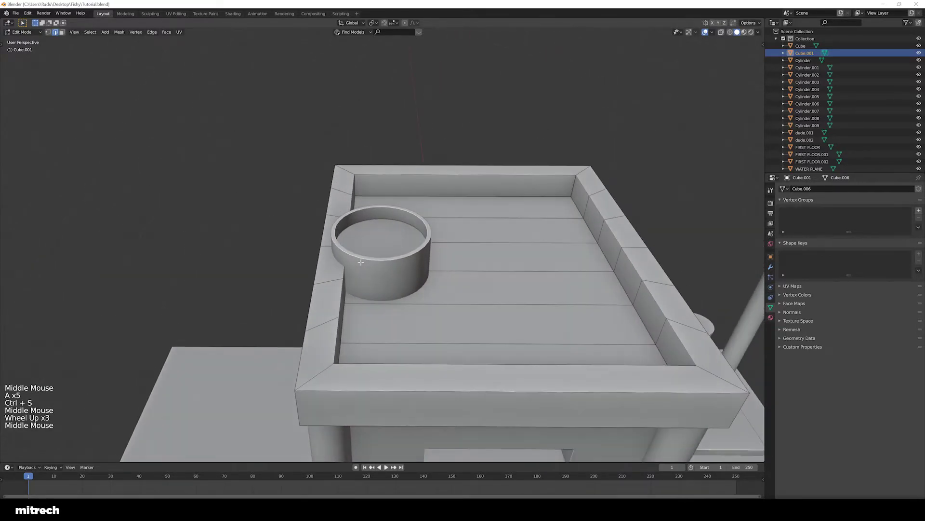
{"action": "scroll", "coordinate": [344, 272], "scroll_direction": "up", "scroll_amount": 3}
{"action": "key", "text": "Tab"}
{"action": "right_click", "coordinate": [302, 294]}
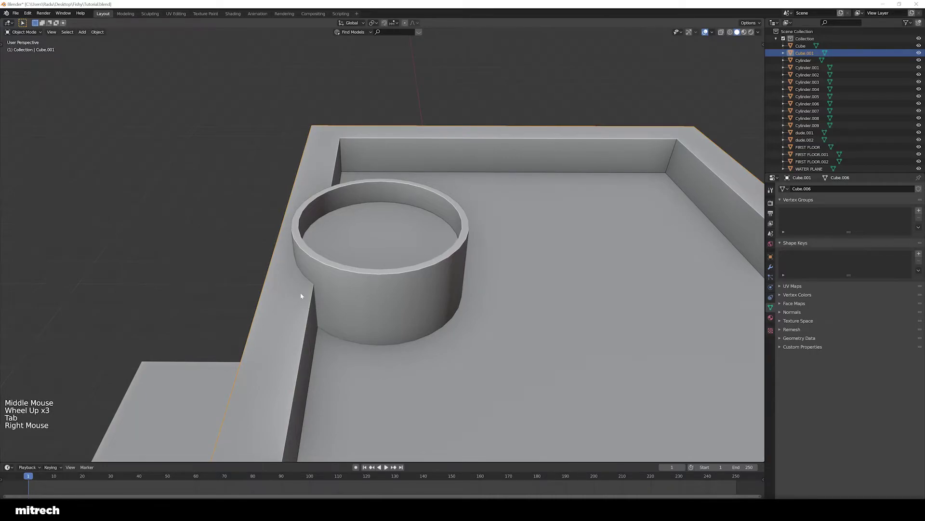
{"action": "key", "text": "shift+h"}
{"action": "middle_click_drag", "start_coordinate": [429, 299], "coordinate": [421, 295]}
{"action": "key", "text": "alt+h"}
{"action": "key", "text": "a"}
{"action": "right_click", "coordinate": [382, 278]}
{"action": "right_click", "coordinate": [320, 321], "text": "shift"}
{"action": "key", "text": "shift+h"}
{"action": "key", "text": "a"}
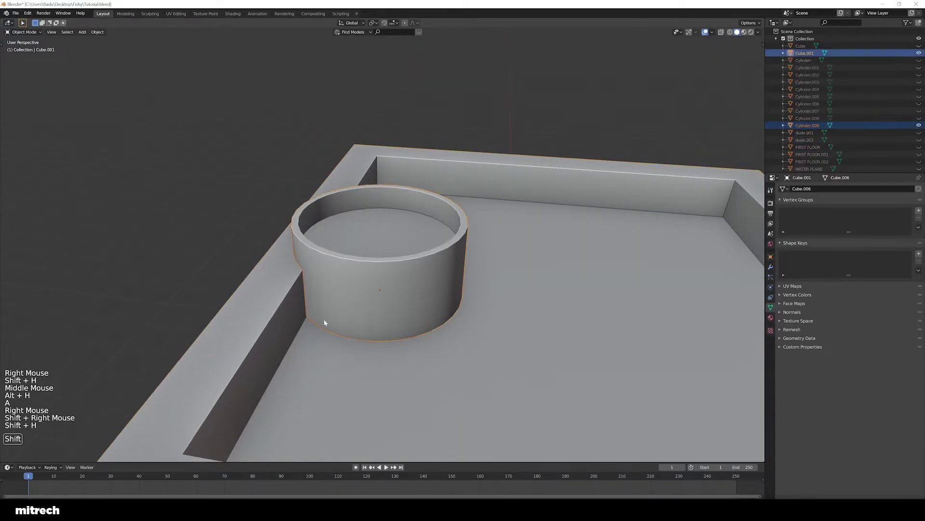
- Try moving the roof rim's geometry beside the cylinder along Y in edge mode, and return to Object Mode
{"action": "scroll", "coordinate": [345, 320], "scroll_direction": "down", "scroll_amount": 6}
{"action": "middle_click_drag", "start_coordinate": [345, 320], "coordinate": [378, 331]}
{"action": "scroll", "coordinate": [377, 330], "scroll_direction": "up", "scroll_amount": 3}
{"action": "right_click", "coordinate": [414, 301]}
{"action": "key", "text": "Tab"}
{"action": "key", "text": "2"}
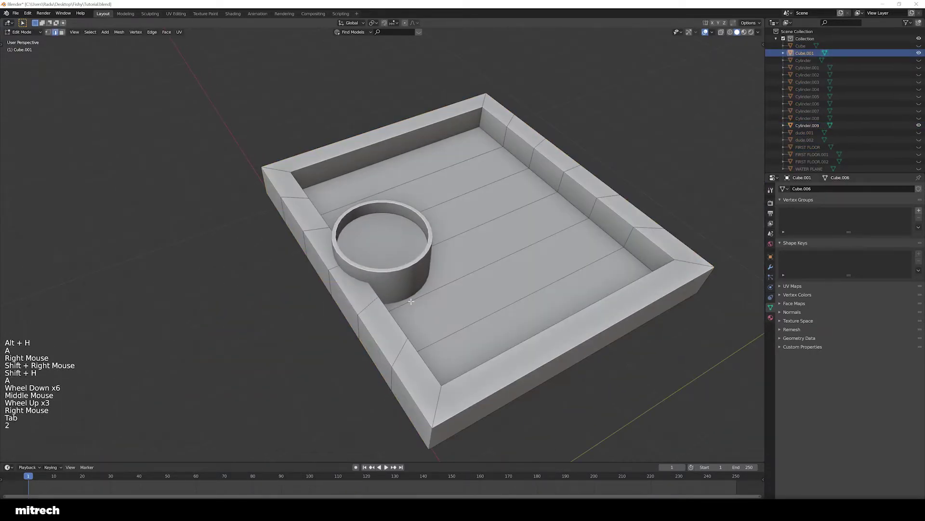
{"action": "scroll", "coordinate": [413, 302], "scroll_direction": "up", "scroll_amount": 1}
{"action": "mouse_move", "coordinate": [414, 301]}
{"action": "middle_mouse_down"}
{"action": "mouse_move", "coordinate": [368, 294]}
{"action": "mouse_move", "coordinate": [334, 250]}
{"action": "mouse_move", "coordinate": [392, 269]}
{"action": "middle_mouse_up"}
{"action": "scroll", "coordinate": [368, 295], "scroll_direction": "up", "scroll_amount": 1}
{"action": "key", "text": "z"}
{"action": "right_click", "coordinate": [334, 250]}
{"action": "key", "text": "z"}
{"action": "scroll", "coordinate": [375, 258], "scroll_direction": "up", "scroll_amount": 2}
{"action": "key", "text": "g"}
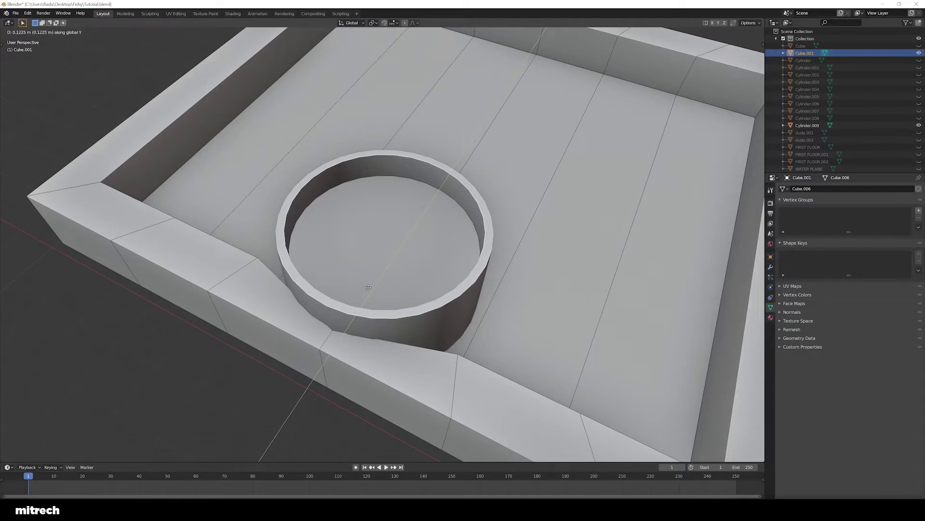
{"action": "left_click", "coordinate": [369, 287]}
{"action": "middle_click_drag", "start_coordinate": [533, 306], "coordinate": [462, 306]}
{"action": "scroll", "coordinate": [463, 306], "scroll_direction": "down", "scroll_amount": 3}
{"action": "key", "text": "Tab"}
{"action": "middle_click_drag", "start_coordinate": [540, 303], "coordinate": [489, 302]}
{"action": "scroll", "coordinate": [489, 301], "scroll_direction": "down", "scroll_amount": 2}
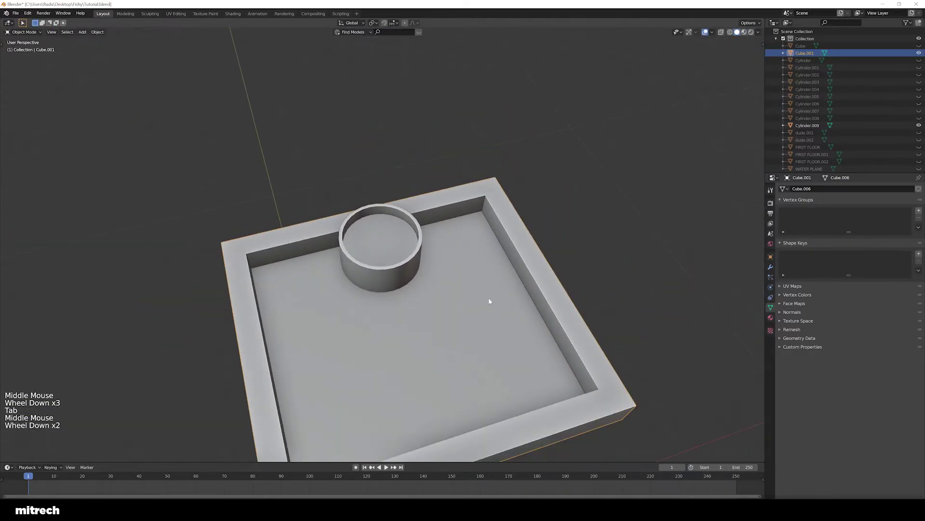
- Undo the recent roof edits back to the state before the edge loops were cut across it
{"action": "key", "text": "ctrl+z"}
{"action": "key", "text": "ctrl+z"}
{"action": "key", "text": "ctrl+z"}
{"action": "key", "text": "ctrl+z"}
{"action": "key", "text": "ctrl+z"}
{"action": "key", "text": "ctrl+z"}
{"action": "key", "text": "ctrl+z"}
{"action": "key", "text": "ctrl+z"}
{"action": "key", "text": "ctrl+z"}
{"action": "key", "text": "ctrl+z"}
{"action": "key", "text": "ctrl+z"}
{"action": "key", "text": "ctrl+z"}
{"action": "key", "text": "ctrl+z"}
{"action": "key", "text": "ctrl+z"}
{"action": "key", "text": "ctrl+z"}
{"action": "key", "text": "ctrl+z"}
{"action": "key", "text": "ctrl+z"}
{"action": "key", "text": "ctrl+z"}
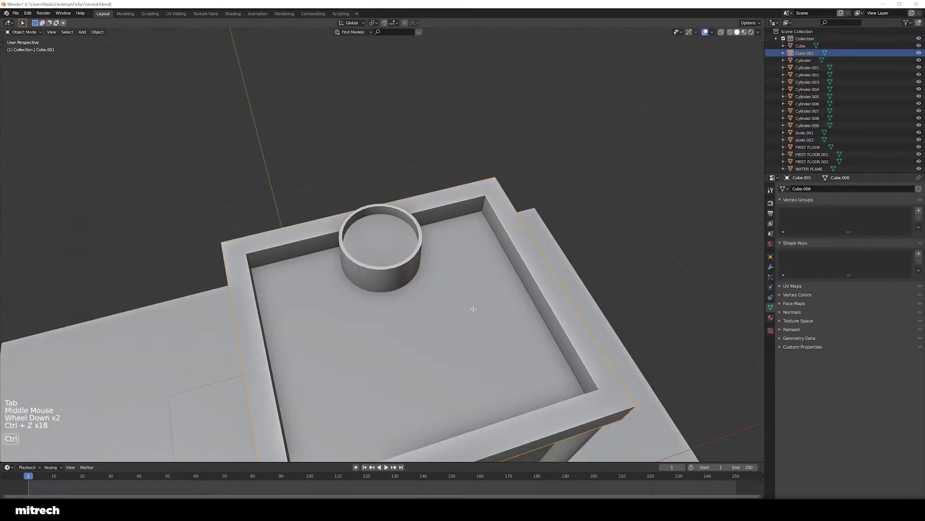
{"action": "key", "text": "ctrl+z"}
{"action": "key", "text": "ctrl+z"}
{"action": "key", "text": "ctrl+z"}
{"action": "key", "text": "ctrl+z"}
{"action": "key", "text": "ctrl+z"}
{"action": "key", "text": "ctrl+z"}
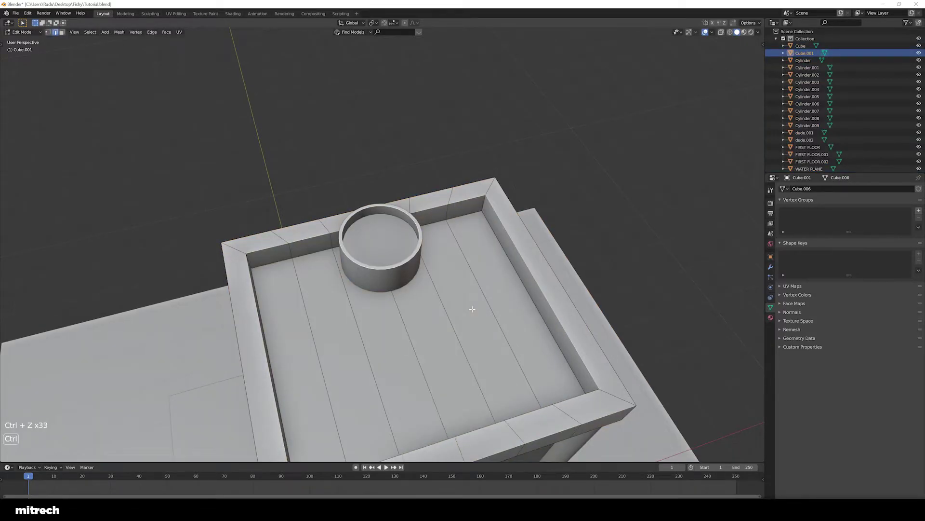
{"action": "key", "text": "ctrl+z"}
{"action": "key", "text": "ctrl+z"}
{"action": "key", "text": "ctrl+z"}
{"action": "key", "text": "ctrl+z"}
{"action": "key", "text": "ctrl+z"}
- Cut seven evenly spaced edge loops across the roof, running through the rim beside the cylinder
{"action": "scroll", "coordinate": [379, 296], "scroll_direction": "down", "scroll_amount": 3}
{"action": "key", "text": "a"}
{"action": "middle_click_drag", "start_coordinate": [433, 312], "coordinate": [377, 314]}
{"action": "scroll", "coordinate": [378, 310], "scroll_direction": "up", "scroll_amount": 1}
{"action": "key", "text": "a"}
{"action": "key", "text": "a"}
{"action": "key", "text": "a"}
{"action": "key", "text": "ctrl+r"}
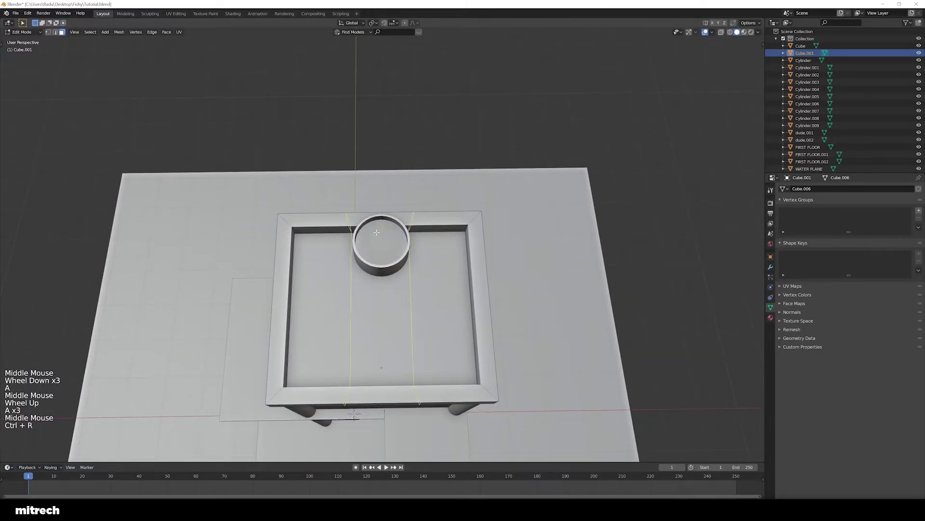
{"action": "scroll", "coordinate": [376, 233], "scroll_direction": "up", "scroll_amount": 5}
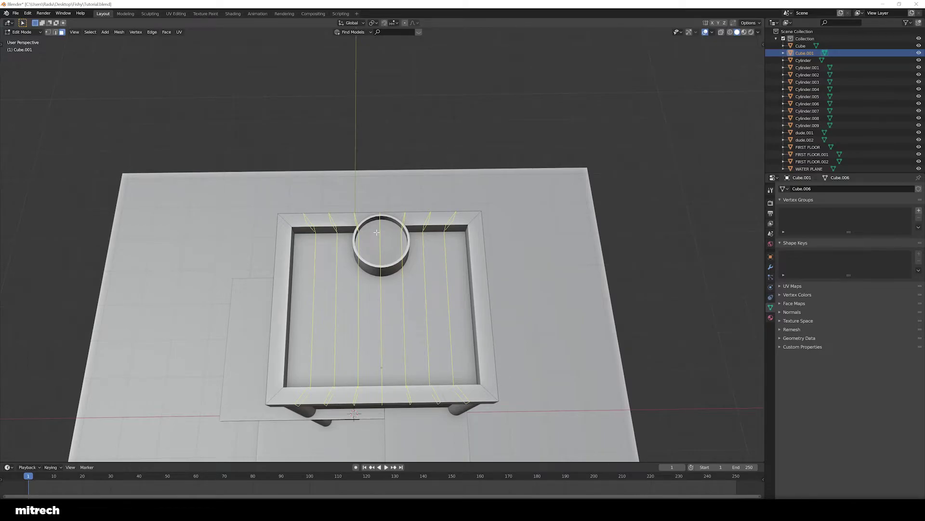
{"action": "left_click", "coordinate": [377, 233]}
{"action": "key", "text": "a"}
{"action": "middle_click_drag", "start_coordinate": [377, 233], "coordinate": [366, 251]}
{"action": "scroll", "coordinate": [363, 255], "scroll_direction": "up", "scroll_amount": 4}
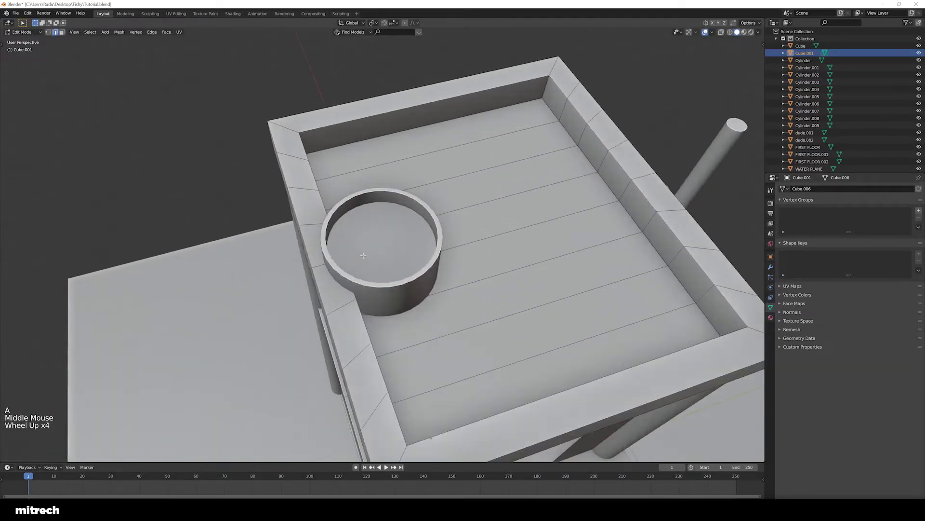
- Isolate the roof and the hollow cylinder by hiding all other objects
{"action": "key", "text": "Tab"}
{"action": "right_click", "coordinate": [370, 289]}
{"action": "right_click", "coordinate": [408, 303], "text": "shift"}
{"action": "key", "text": "shift+h"}
{"action": "middle_click_drag", "start_coordinate": [408, 303], "coordinate": [338, 290]}
- Enter Edit Mode on the roof alone, with all of its geometry deselected
{"action": "key", "text": "Tab"}
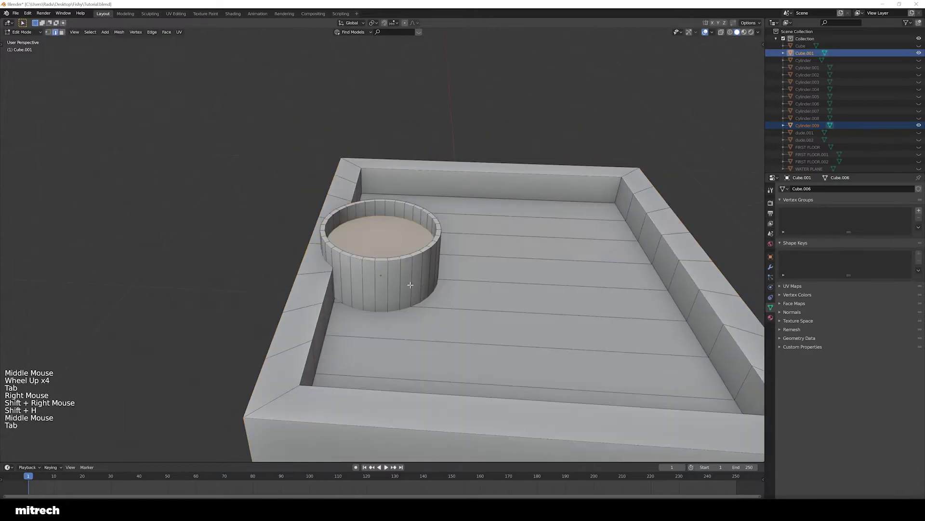
{"action": "key", "text": "a"}
{"action": "key", "text": "Tab"}
{"action": "right_click", "coordinate": [319, 289]}
{"action": "key", "text": "Tab"}
{"action": "scroll", "coordinate": [337, 285], "scroll_direction": "up", "scroll_amount": 2}
{"action": "key", "text": "a"}
{"action": "key", "text": "a"}
{"action": "key", "text": "a"}
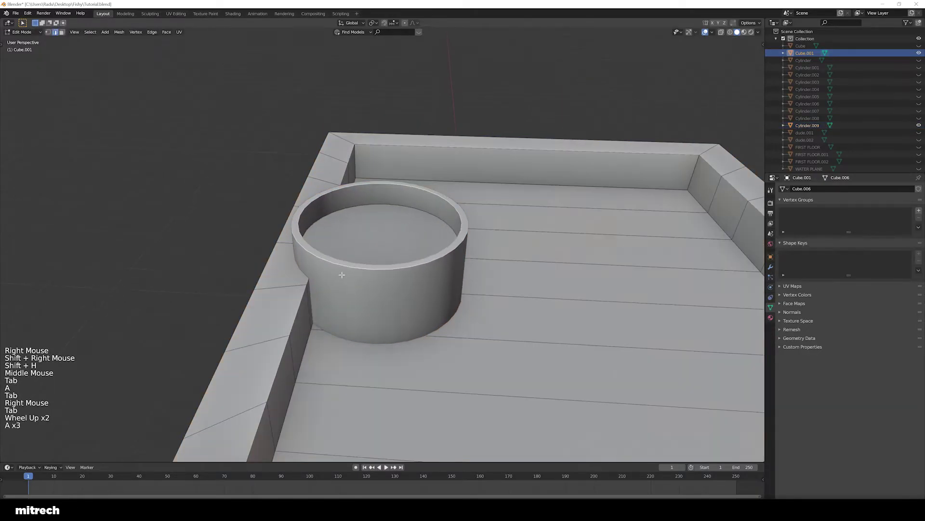
- Move the rim's inner edge that runs behind the cylinder about 0.124 m along the global Y axis
{"action": "key", "text": "z"}
{"action": "mouse_move", "coordinate": [375, 279]}
{"action": "middle_mouse_down"}
{"action": "mouse_move", "coordinate": [345, 278]}
{"action": "mouse_move", "coordinate": [374, 262]}
{"action": "mouse_move", "coordinate": [394, 267]}
{"action": "middle_mouse_up"}
{"action": "right_click", "coordinate": [337, 239]}
{"action": "key", "text": "z"}
{"action": "key", "text": "g"}
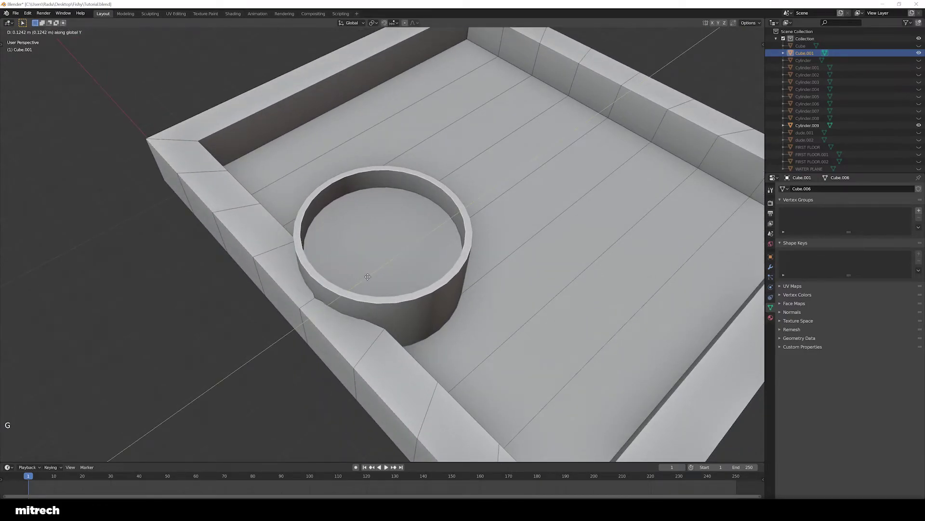
{"action": "left_click", "coordinate": [367, 277]}
{"action": "middle_click_drag", "start_coordinate": [368, 277], "coordinate": [446, 295]}
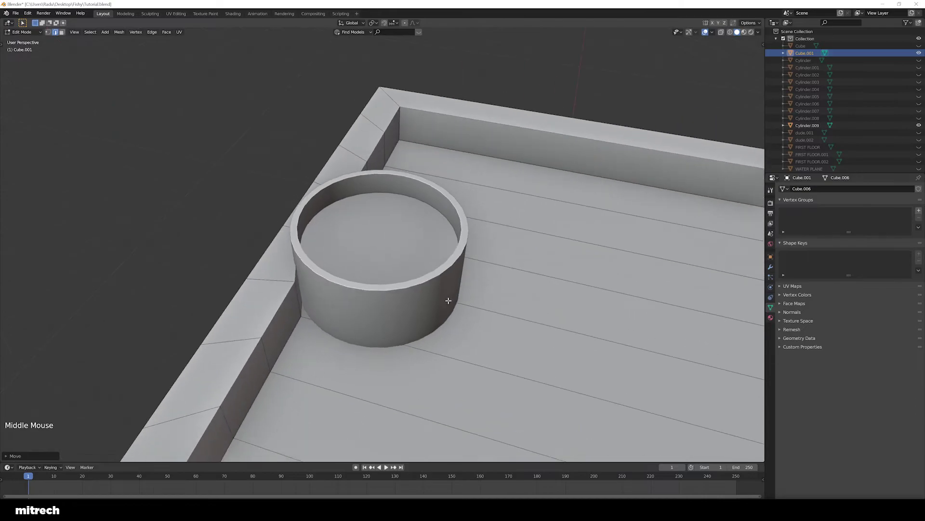
- Set the proportional editing falloff to Smooth
{"action": "scroll", "coordinate": [416, 79], "scroll_direction": "up", "scroll_amount": 2}
{"action": "left_click", "coordinate": [416, 23]}
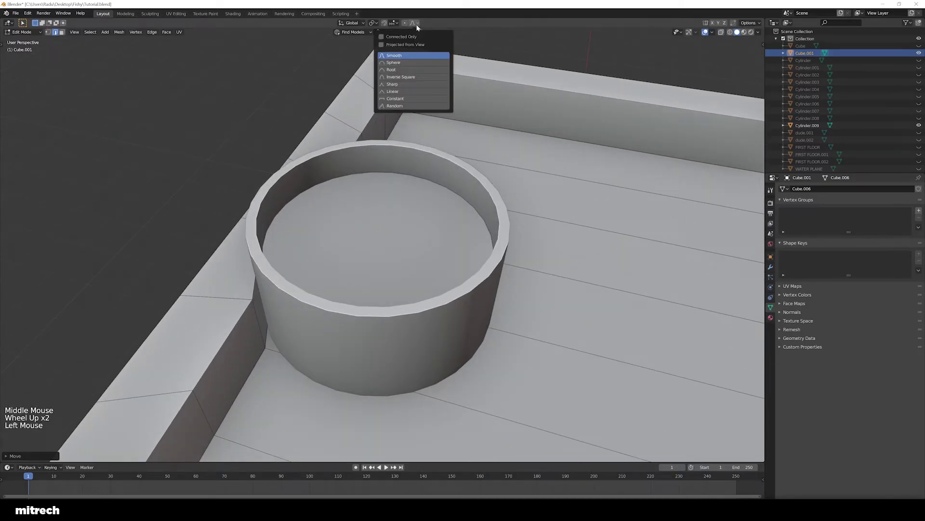
{"action": "left_click", "coordinate": [398, 57]}
{"action": "middle_click_drag", "start_coordinate": [393, 118], "coordinate": [396, 133]}
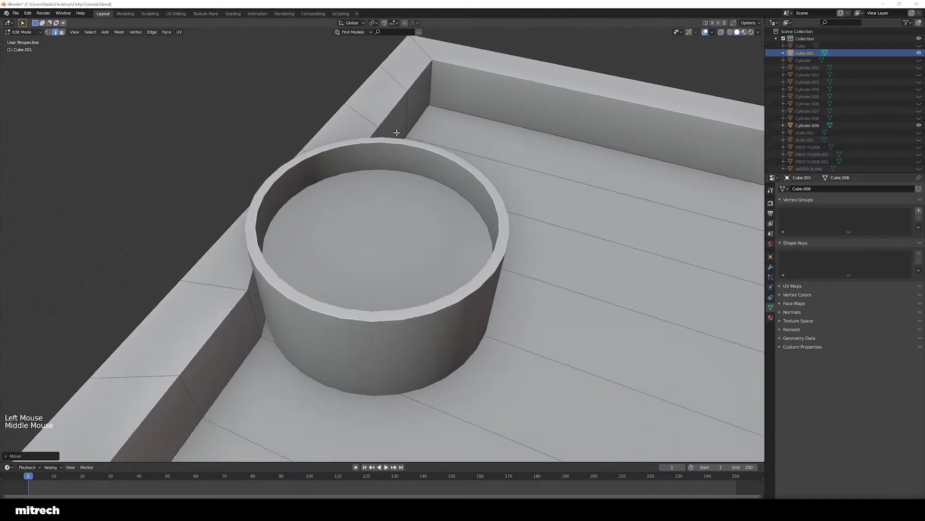
- Try moving the neighbouring inner rim edge beside the cylinder along Y, and return to Object Mode
{"action": "scroll", "coordinate": [310, 291], "scroll_direction": "down", "scroll_amount": 2}
{"action": "middle_click_drag", "start_coordinate": [310, 291], "coordinate": [335, 286]}
{"action": "right_click", "coordinate": [285, 270]}
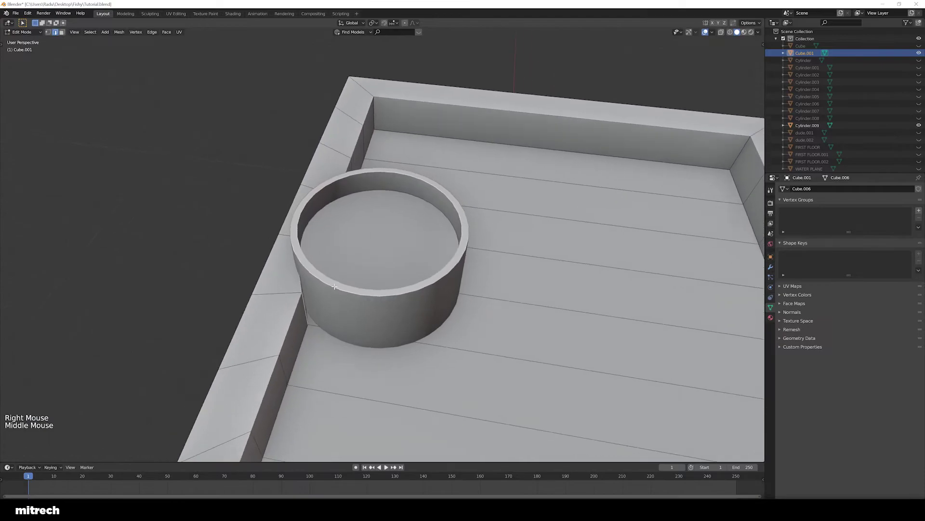
{"action": "key", "text": "g"}
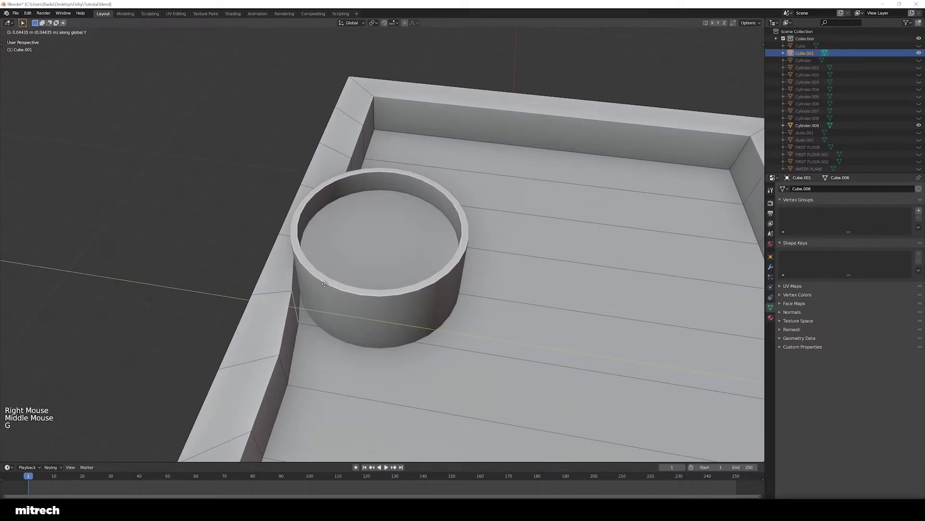
{"action": "middle_click_drag", "start_coordinate": [323, 283], "coordinate": [376, 290]}
{"action": "key", "text": "Tab"}
{"action": "scroll", "coordinate": [327, 296], "scroll_direction": "up", "scroll_amount": 1}
{"action": "key", "text": "Tab"}
{"action": "key", "text": "Tab"}
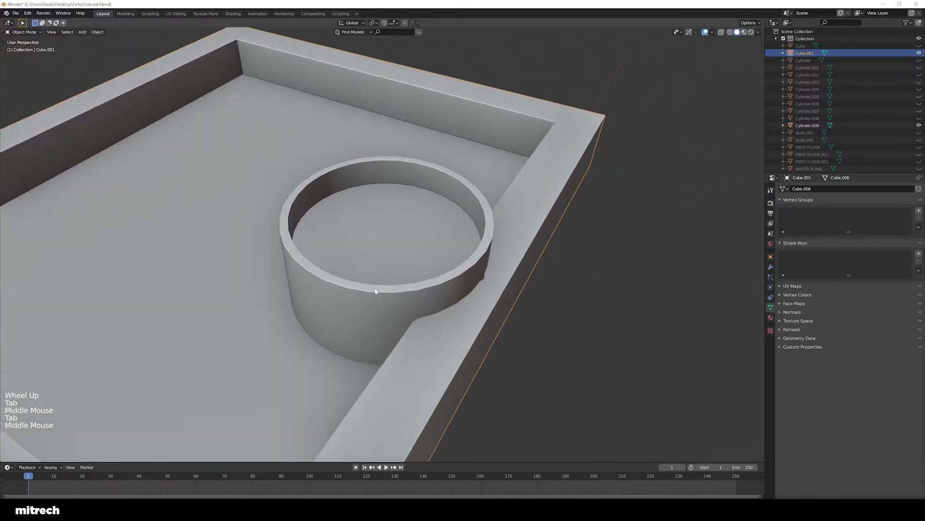
- Isolate the roof by hiding the cylinder as well, and enter Edit Mode on it
{"action": "right_click", "coordinate": [392, 278]}
{"action": "key", "text": "g"}
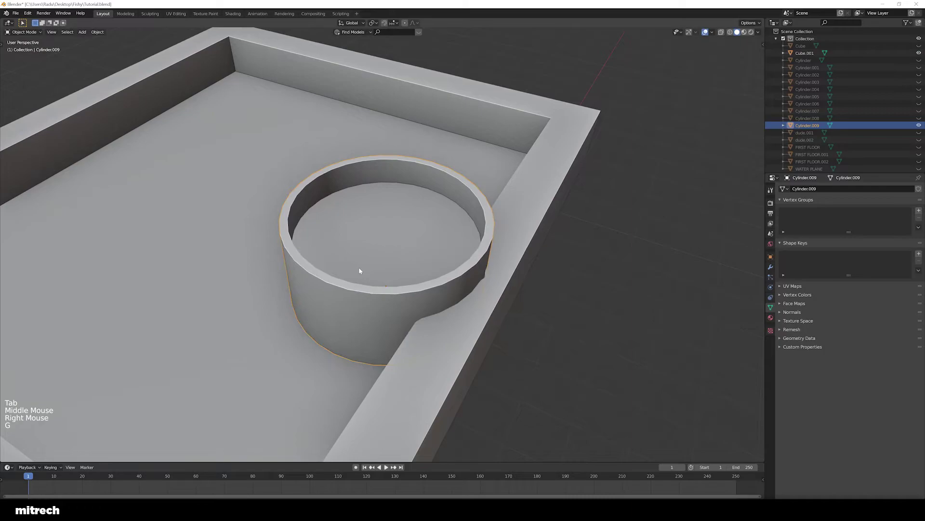
{"action": "right_click", "coordinate": [395, 288]}
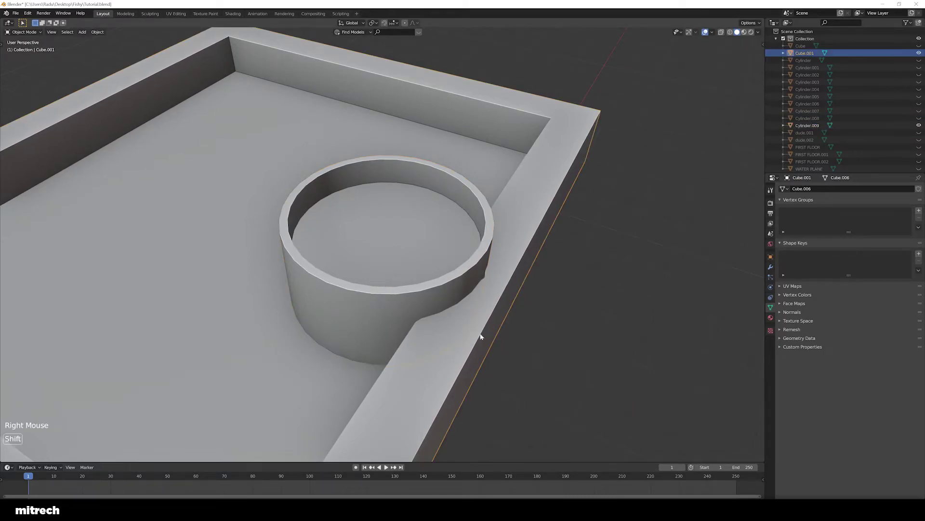
{"action": "key", "text": "shift+h"}
{"action": "key", "text": "Tab"}
- Cut one edge loop through each of the two slanted rim segments that form the notch
{"action": "middle_click_drag", "start_coordinate": [479, 335], "coordinate": [351, 193]}
{"action": "key", "text": "a"}
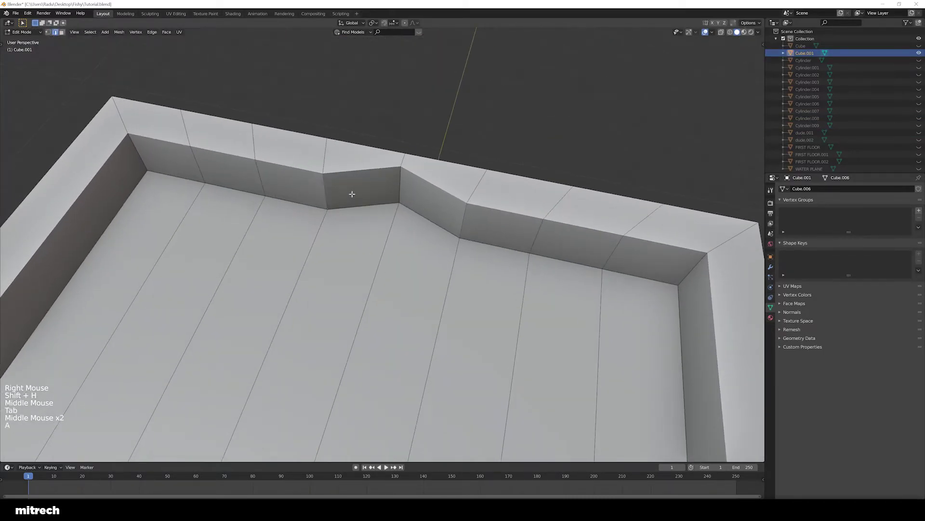
{"action": "key", "text": "ctrl+r"}
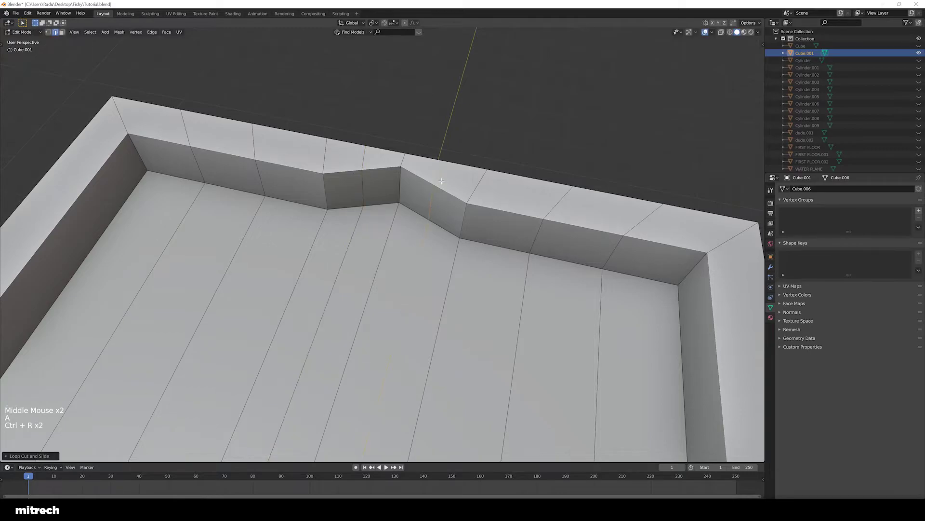
{"action": "middle_click_drag", "start_coordinate": [382, 206], "coordinate": [366, 210]}
- Show all objects again in Object Mode and isolate only the roof and the hollow cylinder
{"action": "key", "text": "Tab"}
{"action": "key", "text": "alt+h"}
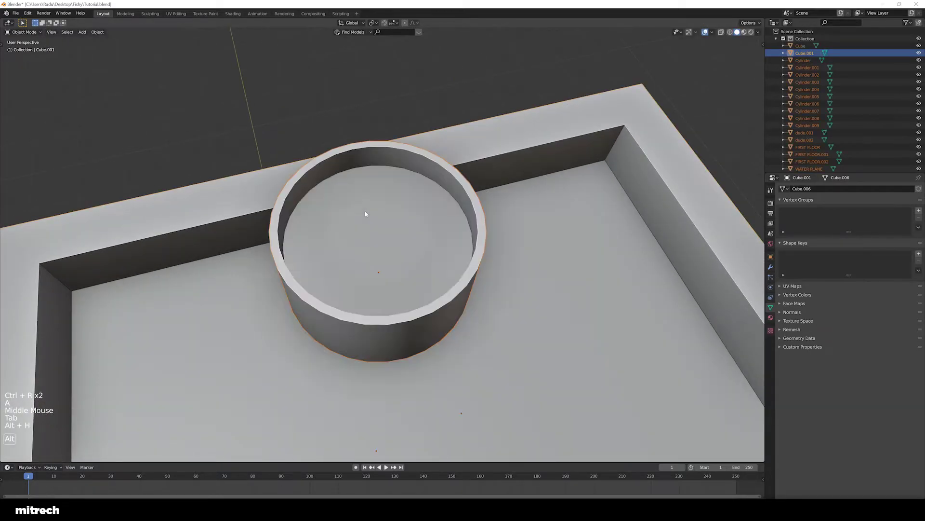
{"action": "key", "text": "a"}
{"action": "right_click", "coordinate": [308, 203]}
{"action": "right_click", "coordinate": [338, 385], "text": "shift"}
{"action": "key", "text": "shift+h"}
{"action": "middle_click_drag", "start_coordinate": [337, 386], "coordinate": [320, 296]}
{"action": "key", "text": "a"}
- Move the new inner rim edge on one side of the notch about 0.018 m along Y to follow the cylinder
{"action": "right_click", "coordinate": [295, 358]}
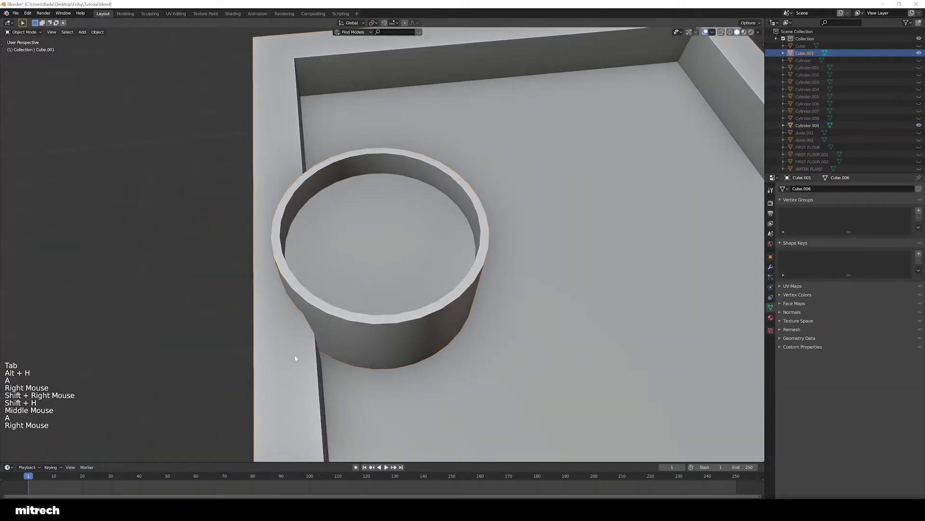
{"action": "key", "text": "Tab"}
{"action": "middle_click_drag", "start_coordinate": [296, 358], "coordinate": [268, 307]}
{"action": "key", "text": "z"}
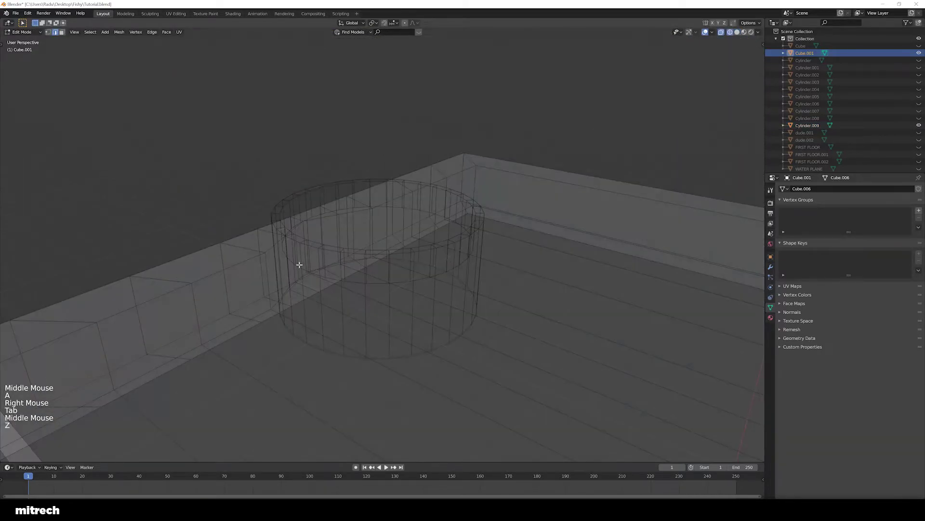
{"action": "right_click", "coordinate": [291, 265]}
{"action": "key", "text": "z"}
{"action": "middle_click_drag", "start_coordinate": [291, 265], "coordinate": [356, 276]}
{"action": "scroll", "coordinate": [357, 276], "scroll_direction": "up", "scroll_amount": 2}
{"action": "key", "text": "g"}
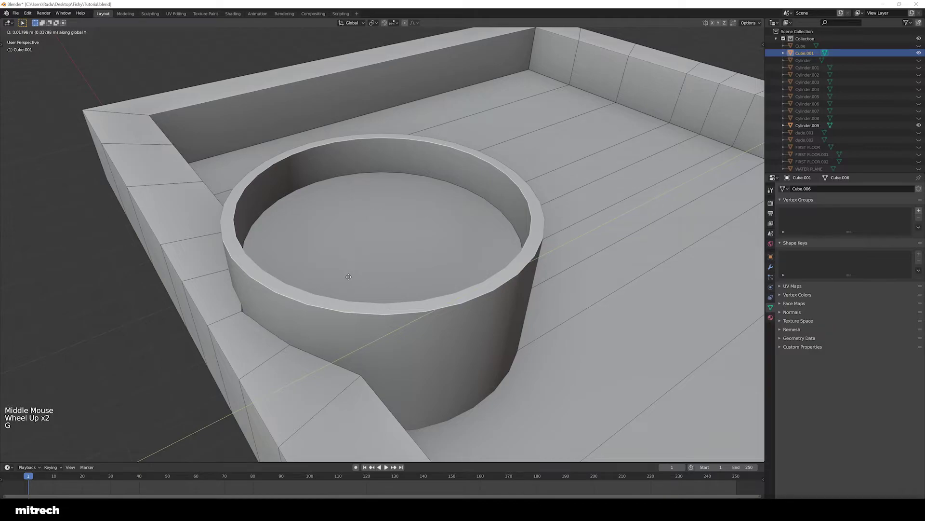
{"action": "left_click", "coordinate": [348, 275]}
{"action": "mouse_move", "coordinate": [340, 270]}
{"action": "middle_mouse_down"}
{"action": "mouse_move", "coordinate": [314, 305]}
{"action": "mouse_move", "coordinate": [358, 297]}
{"action": "mouse_move", "coordinate": [453, 314]}
{"action": "mouse_move", "coordinate": [473, 305]}
{"action": "middle_mouse_up"}
- Move the new inner rim edge on the notch's other side about 0.033 m along Y
{"action": "right_click", "coordinate": [461, 218]}
{"action": "mouse_move", "coordinate": [461, 218]}
{"action": "middle_mouse_down"}
{"action": "mouse_move", "coordinate": [477, 215]}
{"action": "mouse_move", "coordinate": [455, 223]}
{"action": "mouse_move", "coordinate": [444, 269]}
{"action": "middle_mouse_up"}
{"action": "key", "text": "z"}
{"action": "key", "text": "g"}
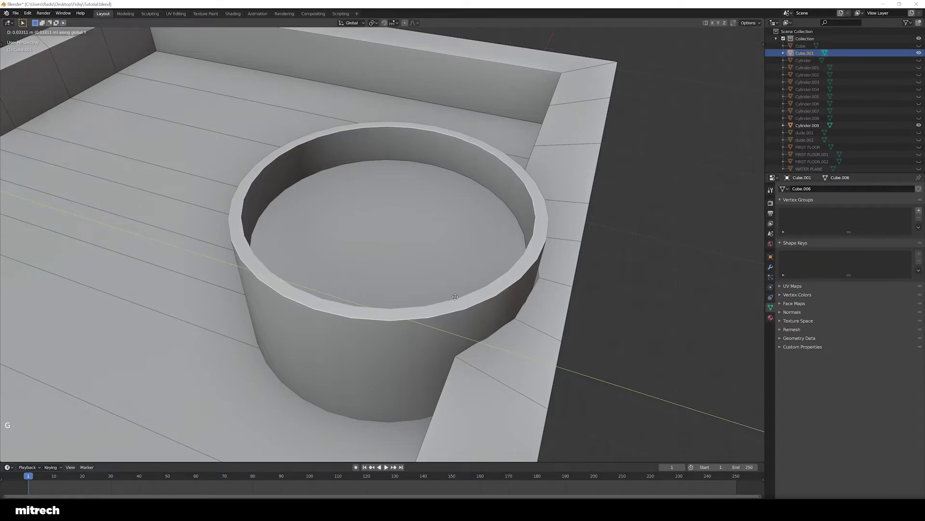
{"action": "scroll", "coordinate": [455, 297], "scroll_direction": "down", "scroll_amount": 3}
{"action": "middle_click_drag", "start_coordinate": [455, 296], "coordinate": [437, 303]}
- Return to Object Mode and apply the roof's object transform
{"action": "key", "text": "Tab"}
{"action": "key", "text": "a"}
{"action": "scroll", "coordinate": [409, 310], "scroll_direction": "down", "scroll_amount": 1}
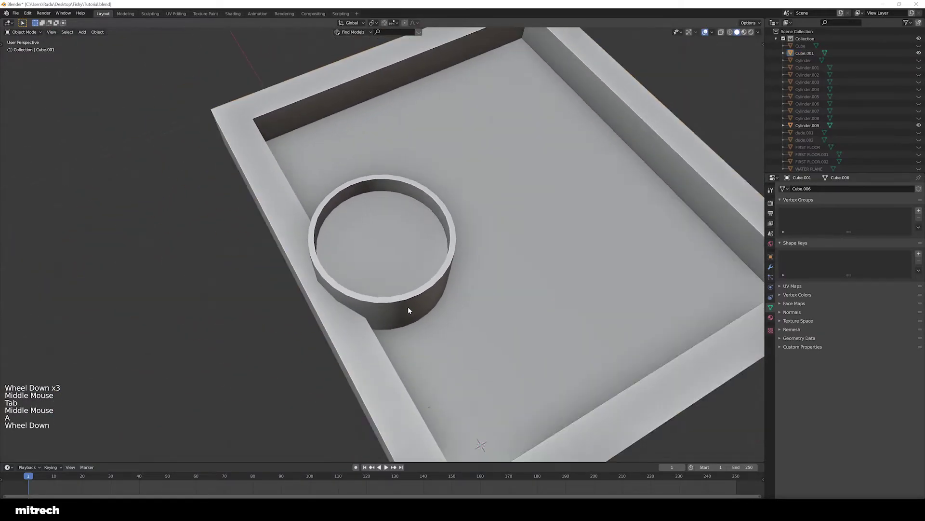
{"action": "scroll", "coordinate": [408, 309], "scroll_direction": "down", "scroll_amount": 1}
{"action": "right_click", "coordinate": [300, 284]}
{"action": "middle_click_drag", "start_coordinate": [358, 296], "coordinate": [347, 276]}
{"action": "key", "text": "ctrl+a"}
{"action": "scroll", "coordinate": [335, 305], "scroll_direction": "down", "scroll_amount": 2}
{"action": "scroll", "coordinate": [338, 277], "scroll_direction": "up", "scroll_amount": 1}
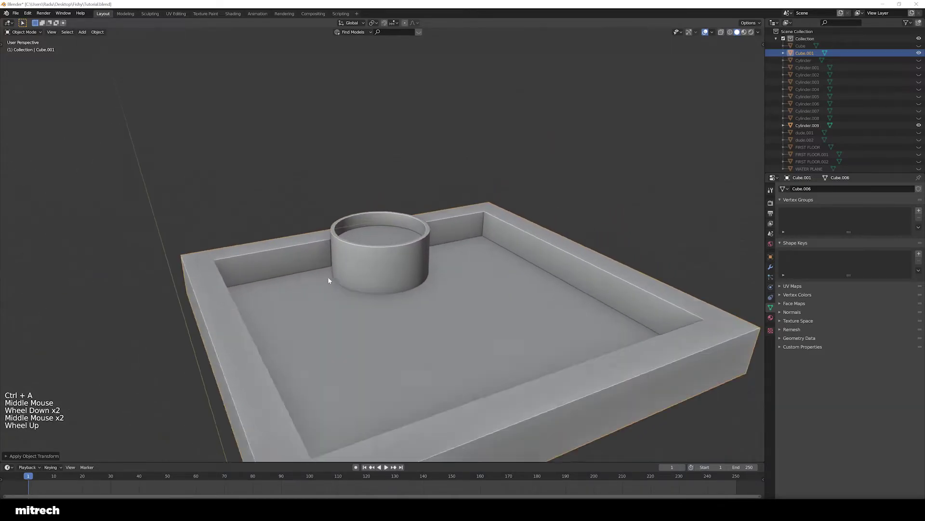
{"action": "scroll", "coordinate": [426, 267], "scroll_direction": "up", "scroll_amount": 1}
{"action": "middle_click_drag", "start_coordinate": [425, 267], "coordinate": [406, 288]}
- Deselect all objects and save the file
{"action": "key", "text": "a"}
{"action": "key", "text": "a"}
{"action": "key", "text": "a"}
{"action": "key", "text": "a"}
{"action": "key", "text": "a"}
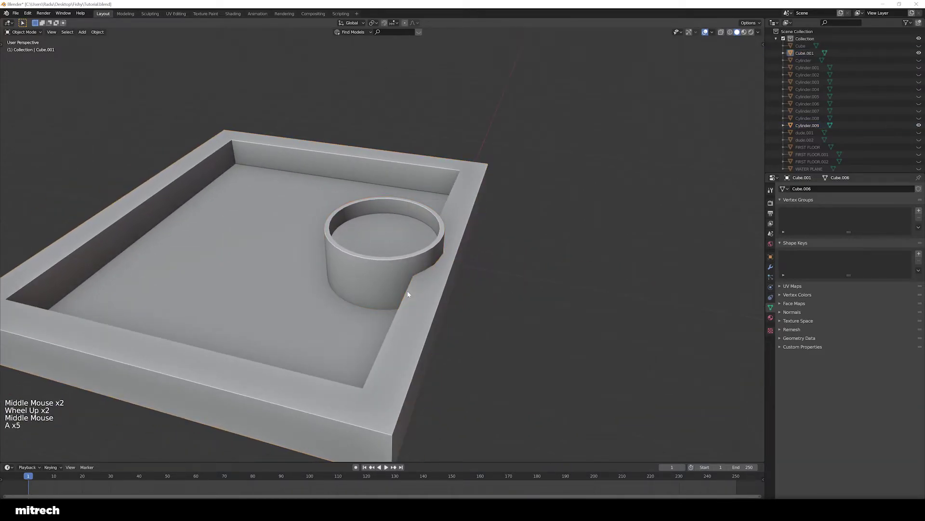
{"action": "key", "text": "ctrl+s"}
{"action": "middle_click_drag", "start_coordinate": [320, 302], "coordinate": [401, 300]}
- Isolate the roof by hiding the cylinder, and enter Edit Mode on it
{"action": "right_click", "coordinate": [475, 301]}
{"action": "key", "text": "a"}
{"action": "key", "text": "a"}
{"action": "key", "text": "a"}
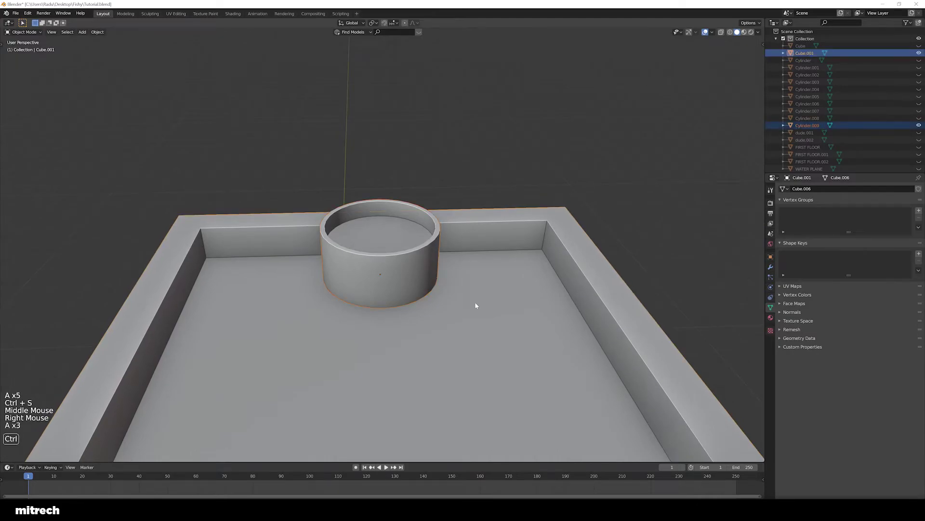
{"action": "key", "text": "a"}
{"action": "right_click", "coordinate": [338, 308]}
{"action": "scroll", "coordinate": [328, 309], "scroll_direction": "down", "scroll_amount": 3}
{"action": "key", "text": "shift+h"}
{"action": "key", "text": "Tab"}
{"action": "middle_click_drag", "start_coordinate": [328, 309], "coordinate": [401, 301]}
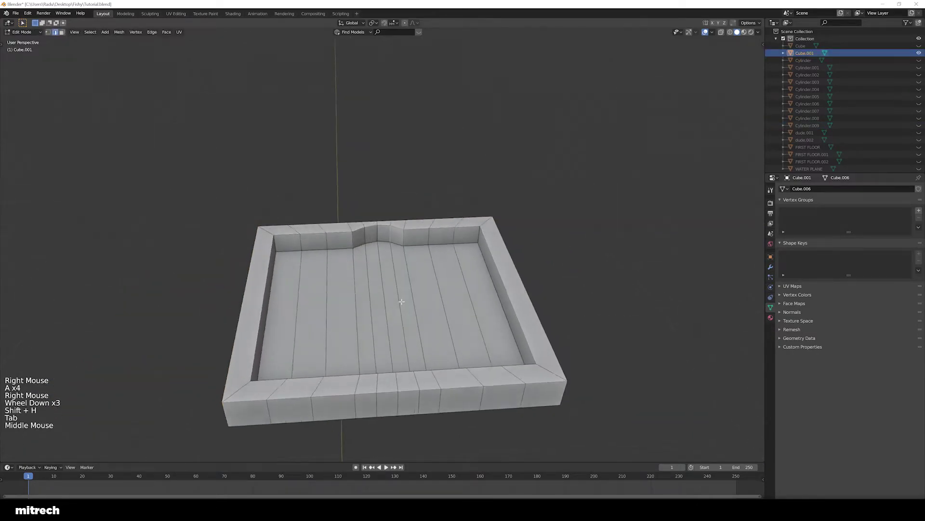
- Dissolve the four outer edge loops, two on each side of the notch, keeping the loops that shape it
{"action": "scroll", "coordinate": [401, 302], "scroll_direction": "up", "scroll_amount": 1}
{"action": "key", "text": "a"}
{"action": "key", "text": "a"}
{"action": "key", "text": "a"}
{"action": "scroll", "coordinate": [366, 294], "scroll_direction": "down", "scroll_amount": 2}
{"action": "key", "text": "a"}
{"action": "key", "text": "2"}
{"action": "right_click", "coordinate": [327, 287], "text": "alt"}
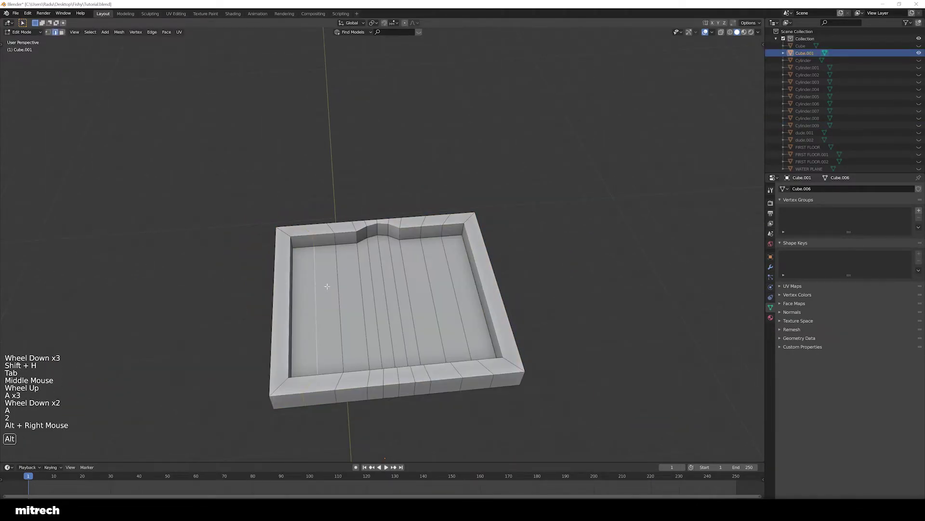
{"action": "right_click", "coordinate": [340, 288], "text": "alt+shift"}
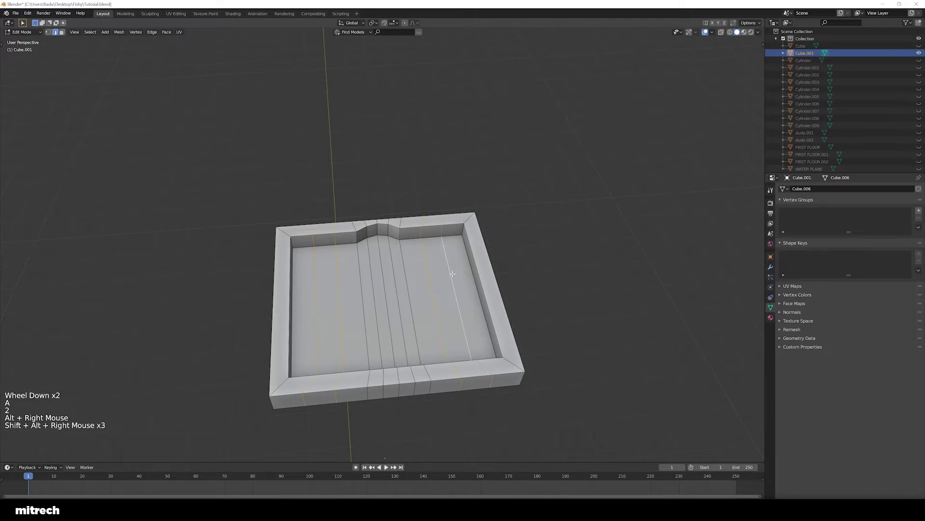
{"action": "key", "text": "x"}
{"action": "left_click", "coordinate": [443, 309]}
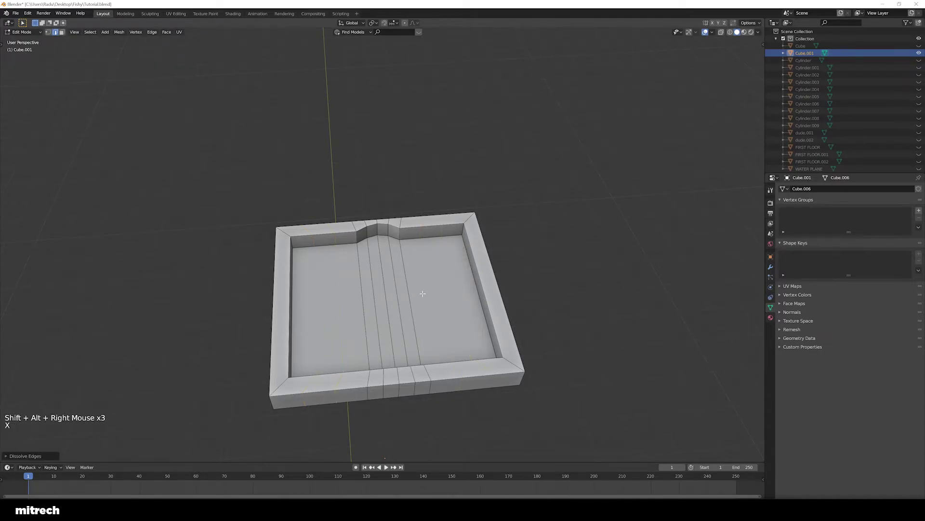
- Apply the roof's object transform in Object Mode and show all hidden objects
{"action": "middle_click_drag", "start_coordinate": [394, 374], "coordinate": [377, 275]}
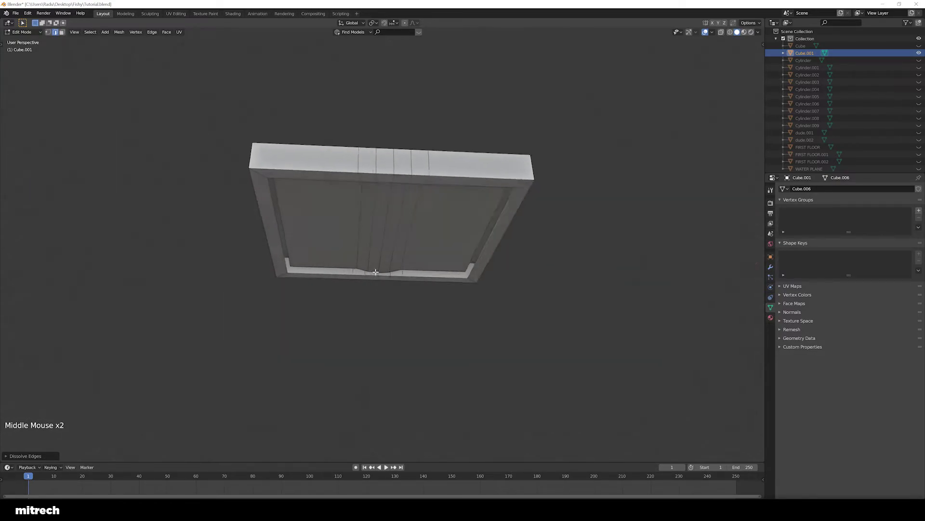
{"action": "scroll", "coordinate": [375, 271], "scroll_direction": "up", "scroll_amount": 2}
{"action": "middle_click_drag", "start_coordinate": [374, 220], "coordinate": [416, 265]}
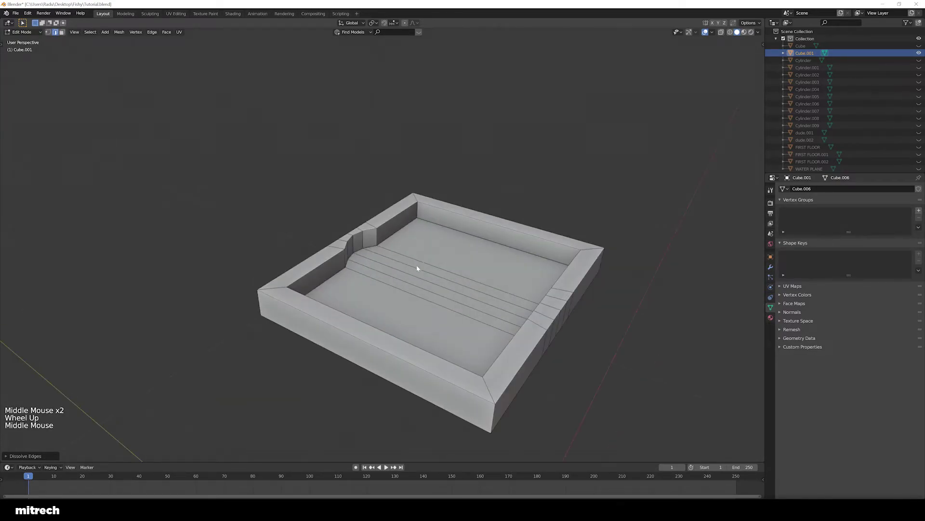
{"action": "key", "text": "Tab"}
{"action": "key", "text": "ctrl+a"}
{"action": "left_click", "coordinate": [416, 265]}
{"action": "key", "text": "alt+h"}
{"action": "scroll", "coordinate": [417, 268], "scroll_direction": "down", "scroll_amount": 3}
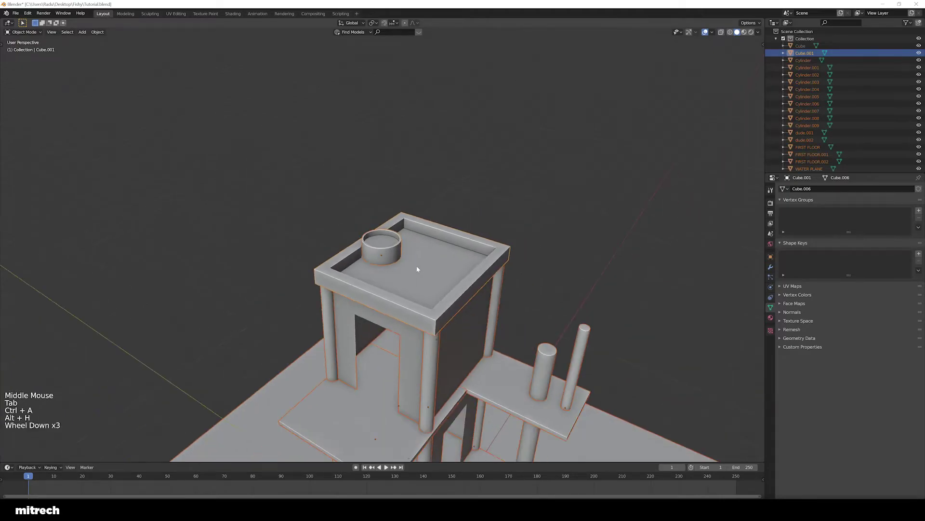
- Deselect all objects and save the file
{"action": "key", "text": "a"}
{"action": "key", "text": "a"}
{"action": "key", "text": "a"}
{"action": "key", "text": "a"}
{"action": "key", "text": "a"}
{"action": "key", "text": "ctrl+s"}
- Switch to the Photos reference picture to examine the grill barrel on the roof, and return to Blender
{"action": "scroll", "coordinate": [419, 281], "scroll_direction": "up", "scroll_amount": 3}
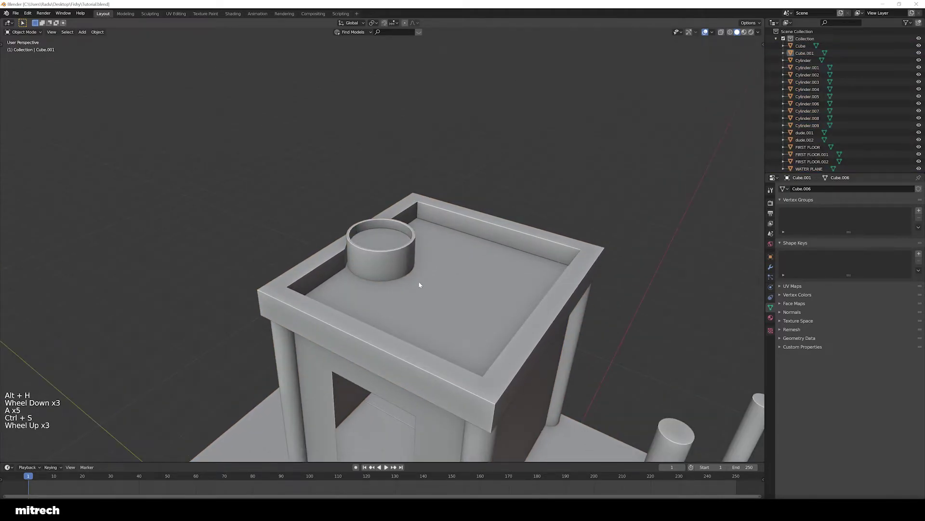
{"action": "key", "text": "alt+Tab"}
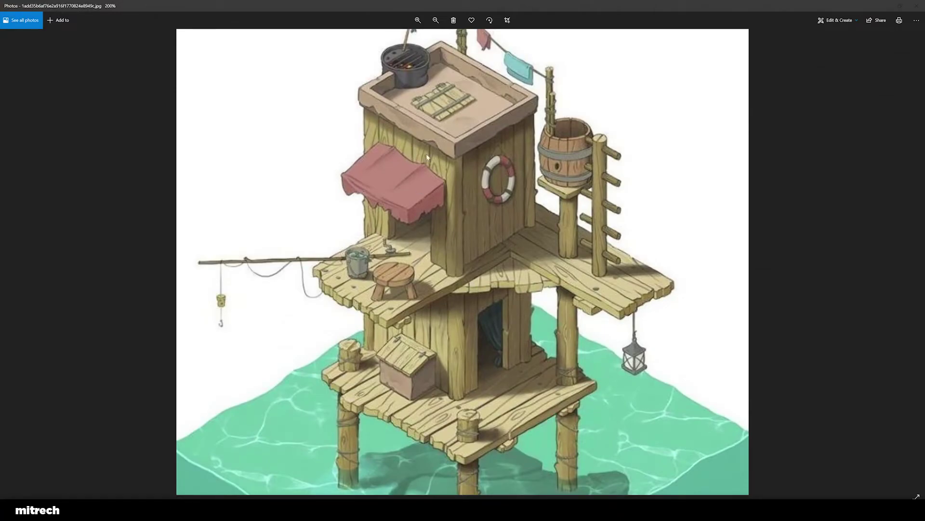
{"action": "key", "text": "alt+Tab"}
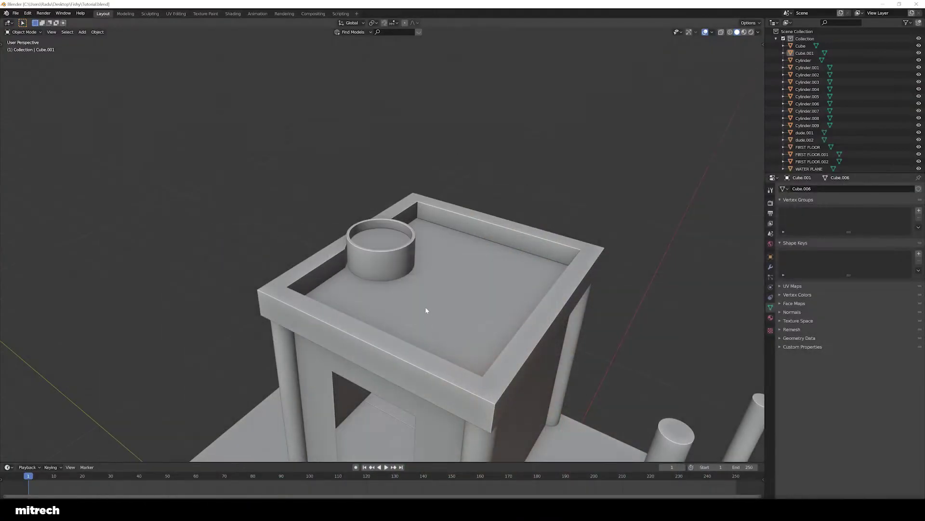
- Place the 3D cursor on the roof floor beside the hollow cylinder and add a mesh cylinder there
{"action": "scroll", "coordinate": [431, 301], "scroll_direction": "down", "scroll_amount": 2}
{"action": "left_click", "coordinate": [419, 268]}
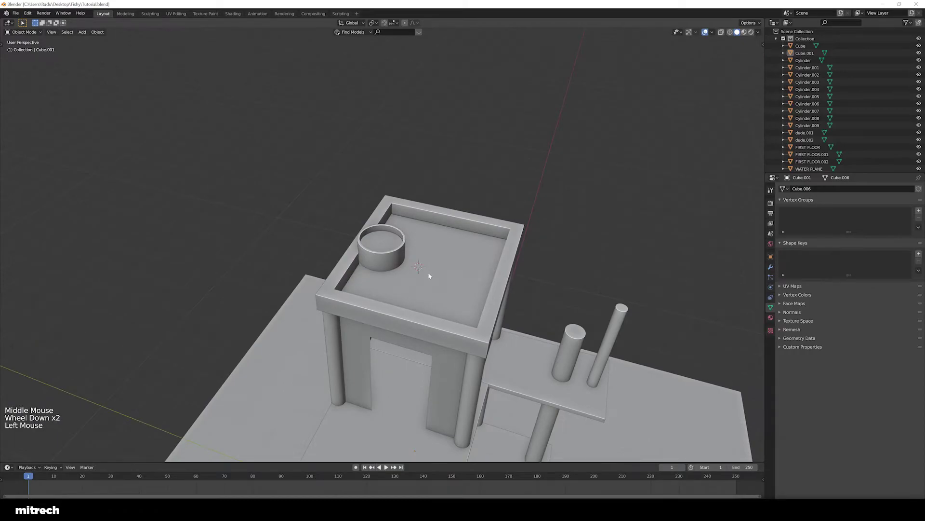
{"action": "key", "text": "KP_7"}
{"action": "left_click", "coordinate": [398, 298]}
{"action": "middle_click_drag", "start_coordinate": [398, 298], "coordinate": [472, 270]}
{"action": "key", "text": "shift+a"}
{"action": "mouse_move", "coordinate": [471, 268]}
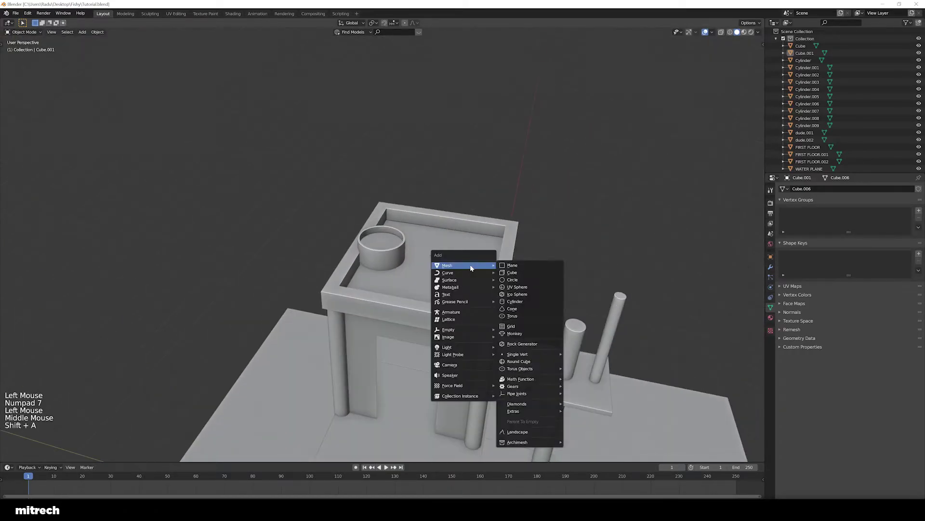
{"action": "left_click", "coordinate": [514, 301]}
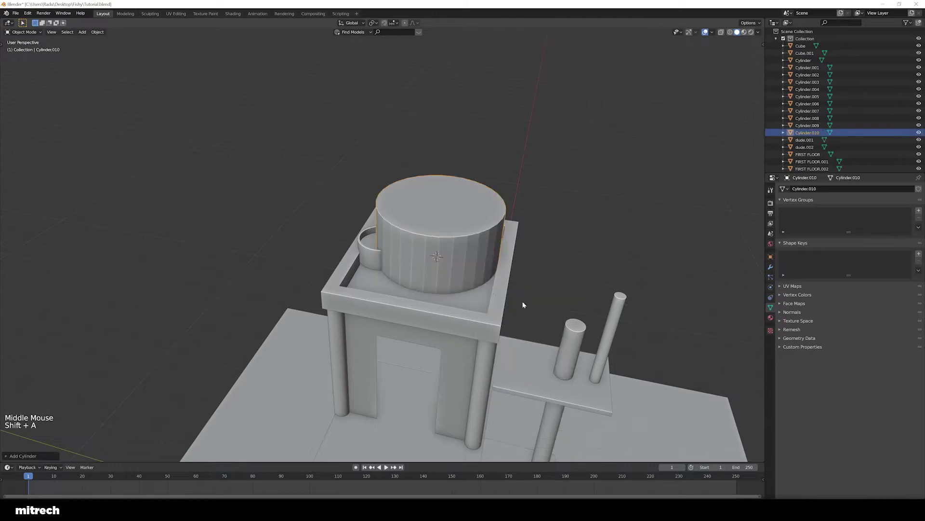
- Raise the new cylinder's whole mesh in Edit Mode so its base sits at the 3D cursor, and apply the object transform
{"action": "key", "text": "KP_Decimal"}
{"action": "scroll", "coordinate": [528, 309], "scroll_direction": "down", "scroll_amount": 2}
{"action": "key", "text": "Tab"}
{"action": "key", "text": "a"}
{"action": "key", "text": "a"}
{"action": "key", "text": "a"}
{"action": "key", "text": "g"}
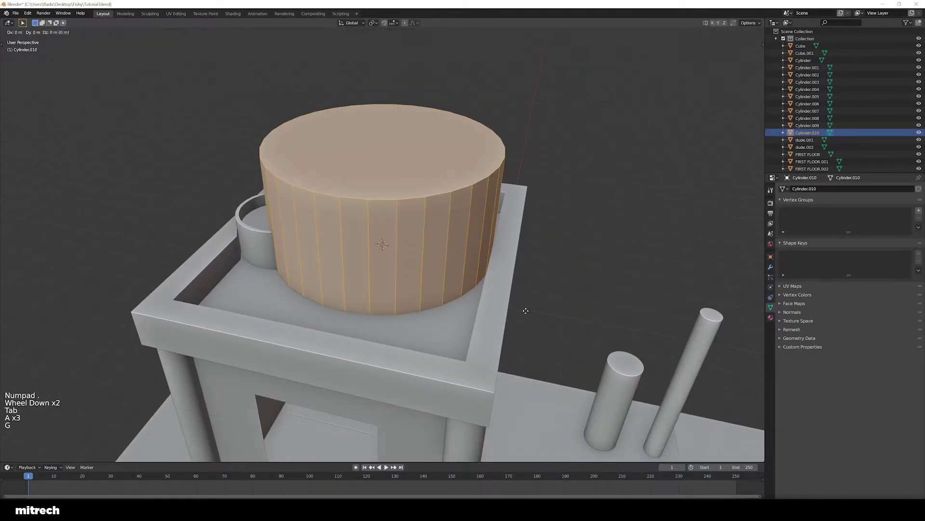
{"action": "left_click", "coordinate": [518, 207]}
{"action": "key", "text": "Tab"}
{"action": "key", "text": "ctrl+a"}
{"action": "left_click", "coordinate": [511, 236]}
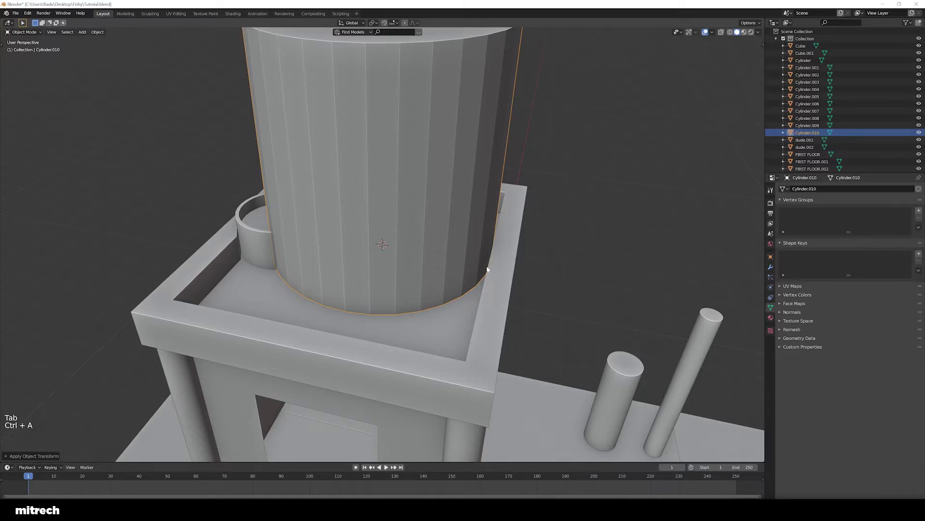
- Isolate the new cylinder by hiding all other objects, and select its top and bottom cap faces in Edit Mode
{"action": "scroll", "coordinate": [475, 262], "scroll_direction": "down", "scroll_amount": 2}
{"action": "key", "text": "Tab"}
{"action": "key", "text": "3"}
{"action": "right_click", "coordinate": [390, 118]}
{"action": "key", "text": "Tab"}
{"action": "key", "text": "shift+h"}
{"action": "key", "text": "Tab"}
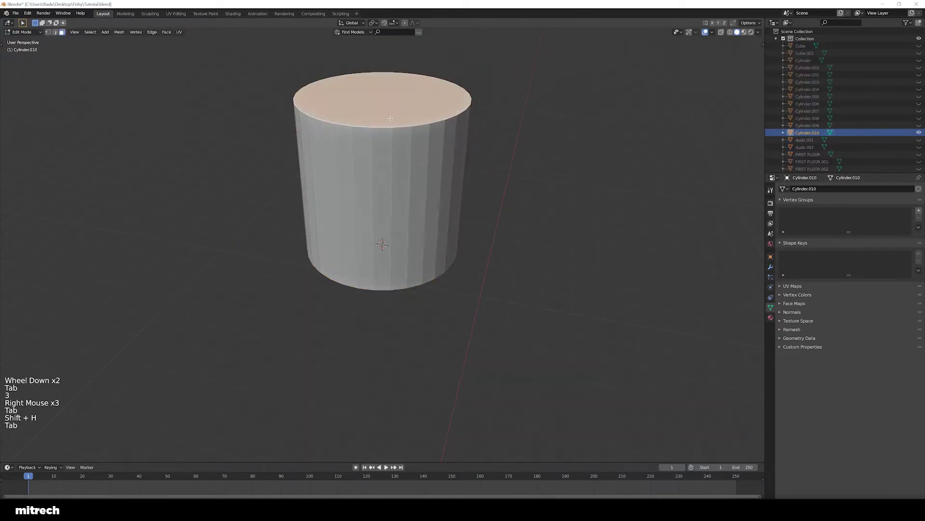
{"action": "right_click", "coordinate": [391, 118]}
{"action": "middle_click_drag", "start_coordinate": [390, 121], "coordinate": [403, 231]}
{"action": "right_click", "coordinate": [403, 232], "text": "shift"}
- Try deleting the geometry of the selected cap faces, and undo the deletion
{"action": "key", "text": "x"}
{"action": "left_click", "coordinate": [403, 232]}
{"action": "key", "text": "Tab"}
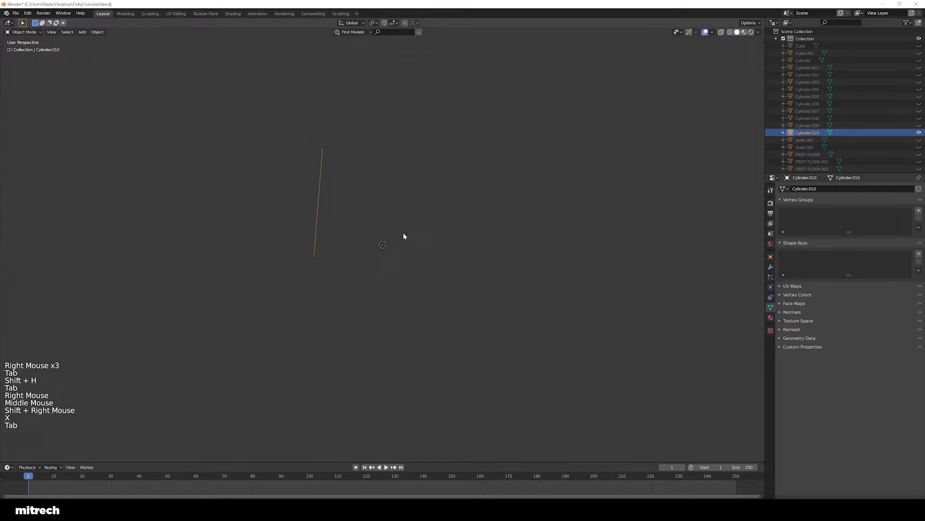
{"action": "key", "text": "ctrl+z"}
{"action": "key", "text": "ctrl+z"}
- Delete only the two cap faces to leave an open tube, and return to Object Mode
{"action": "key", "text": "x"}
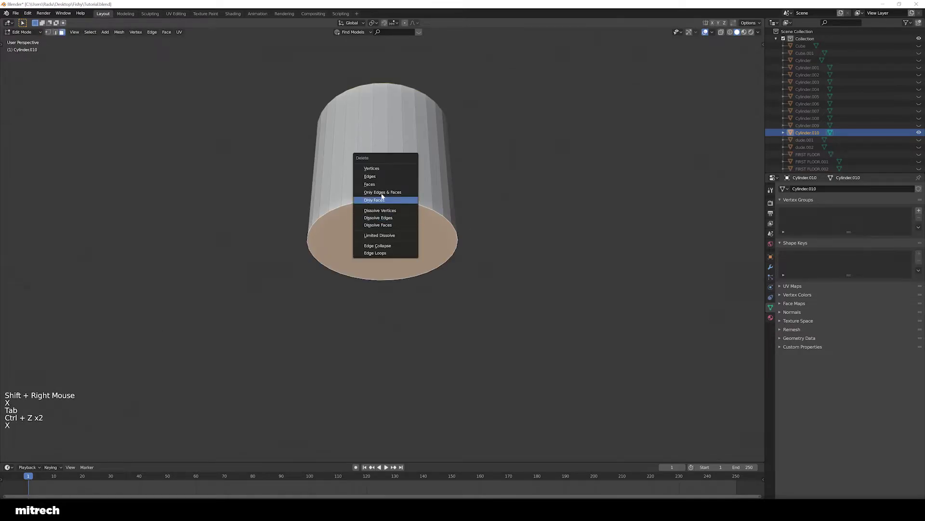
{"action": "left_click", "coordinate": [385, 186]}
{"action": "key", "text": "Tab"}
{"action": "middle_click_drag", "start_coordinate": [385, 187], "coordinate": [409, 202]}
- Apply the open tube's object transform and shade it smooth
{"action": "key", "text": "ctrl+a"}
{"action": "left_click", "coordinate": [403, 182]}
{"action": "key", "text": "w"}
{"action": "left_click", "coordinate": [403, 180]}
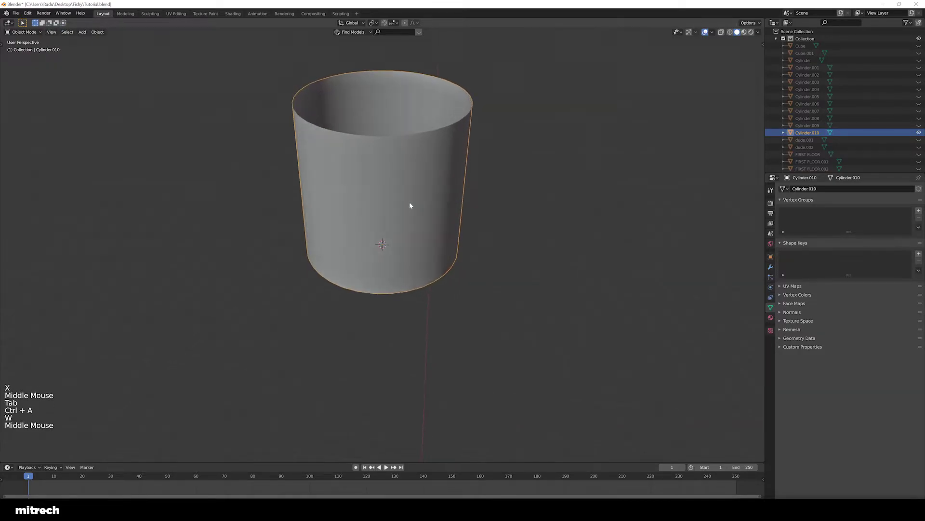
- Show all hidden objects and uniformly scale the tube down to a small piece on the roof floor
{"action": "key", "text": "alt+h"}
{"action": "key", "text": "a"}
{"action": "right_click", "coordinate": [407, 183]}
{"action": "key", "text": "ctrl+a"}
{"action": "left_click", "coordinate": [407, 182]}
{"action": "key", "text": "s"}
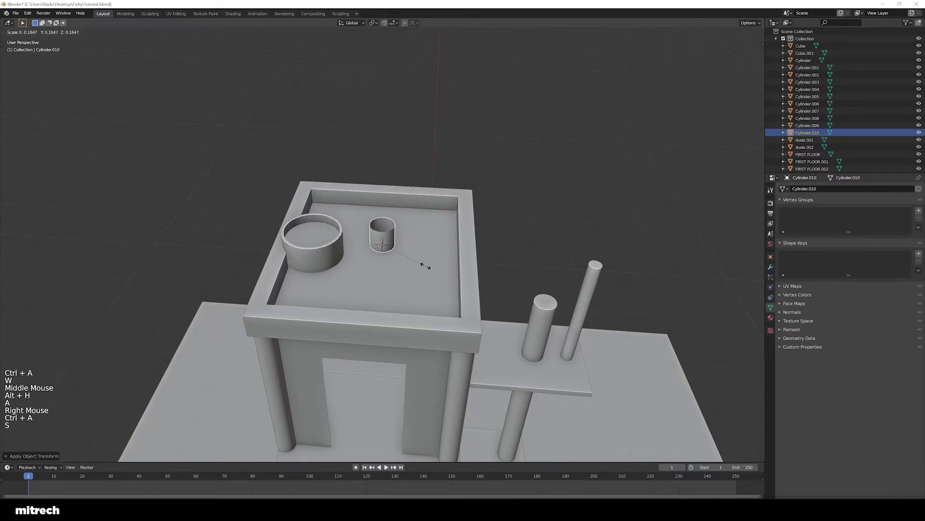
{"action": "left_click", "coordinate": [430, 268]}
- Rotate the small tube onto its side in the right orthographic view and apply its transform
{"action": "key", "text": "KP_3"}
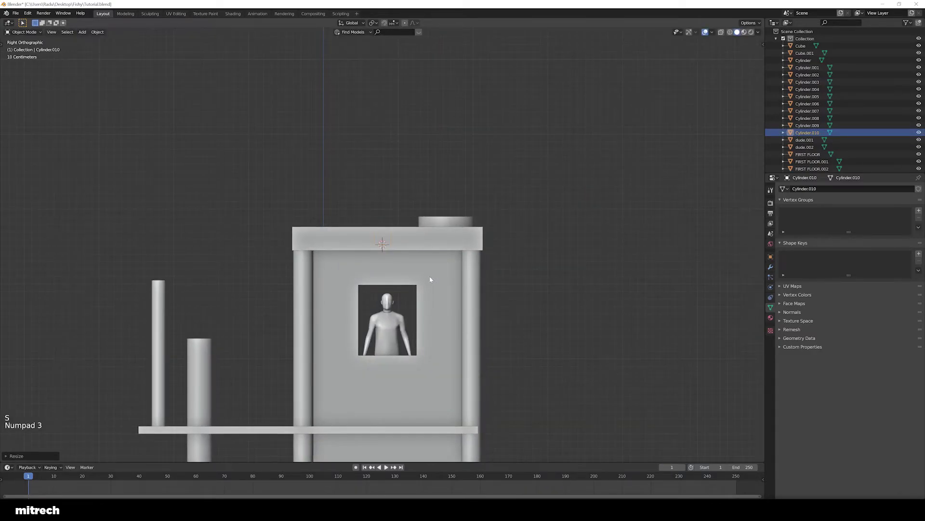
{"action": "key", "text": "r"}
{"action": "left_click", "coordinate": [430, 279], "text": "ctrl"}
{"action": "key", "text": "ctrl+a"}
{"action": "left_click", "coordinate": [430, 280]}
- Rotate the lying tube 90° in the top view and apply its rotation and scale
{"action": "middle_click_drag", "start_coordinate": [430, 280], "coordinate": [434, 290]}
{"action": "scroll", "coordinate": [433, 289], "scroll_direction": "up", "scroll_amount": 1}
{"action": "key", "text": "KP_Decimal"}
{"action": "scroll", "coordinate": [438, 299], "scroll_direction": "down", "scroll_amount": 10}
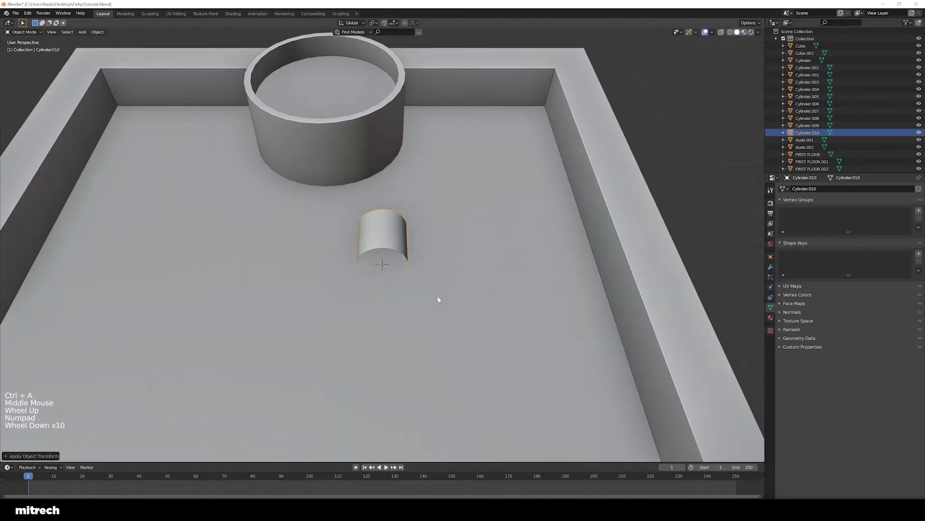
{"action": "key", "text": "KP_7"}
{"action": "type", "text": "r90"}
{"action": "left_click", "coordinate": [438, 298]}
{"action": "key", "text": "ctrl+a"}
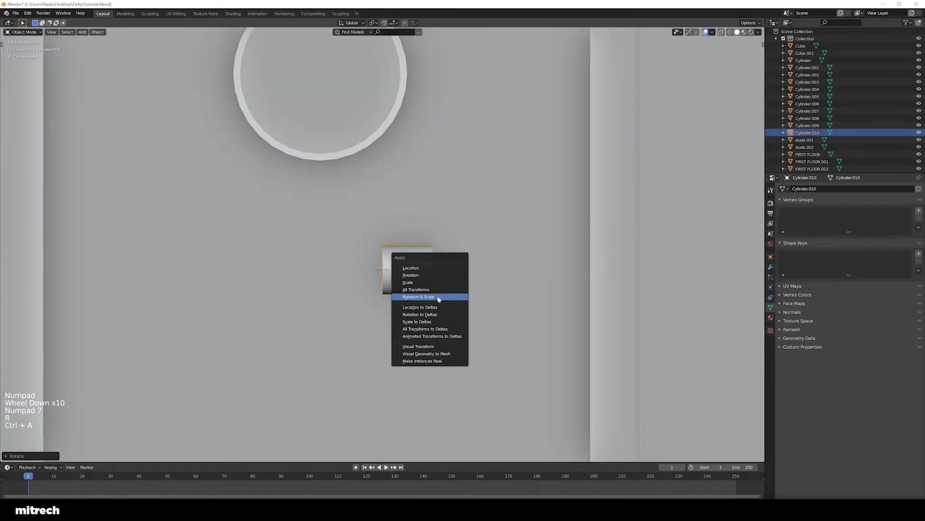
{"action": "left_click", "coordinate": [433, 295]}
- Move the small tube over the hollow cylinder in the top view and raise it along Z above the cylinder's floor
{"action": "middle_click_drag", "start_coordinate": [346, 256], "coordinate": [424, 340], "text": "shift"}
{"action": "key", "text": "g"}
{"action": "left_click", "coordinate": [410, 221]}
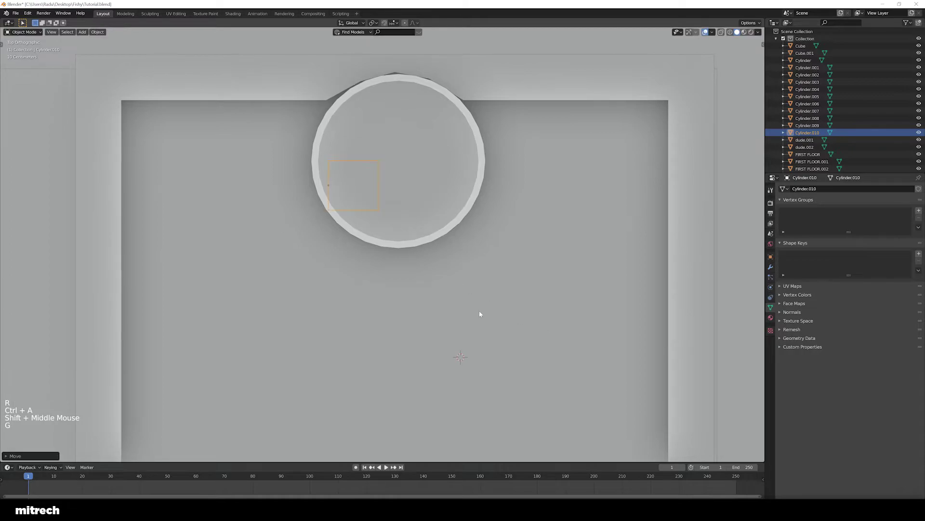
{"action": "key", "text": "g"}
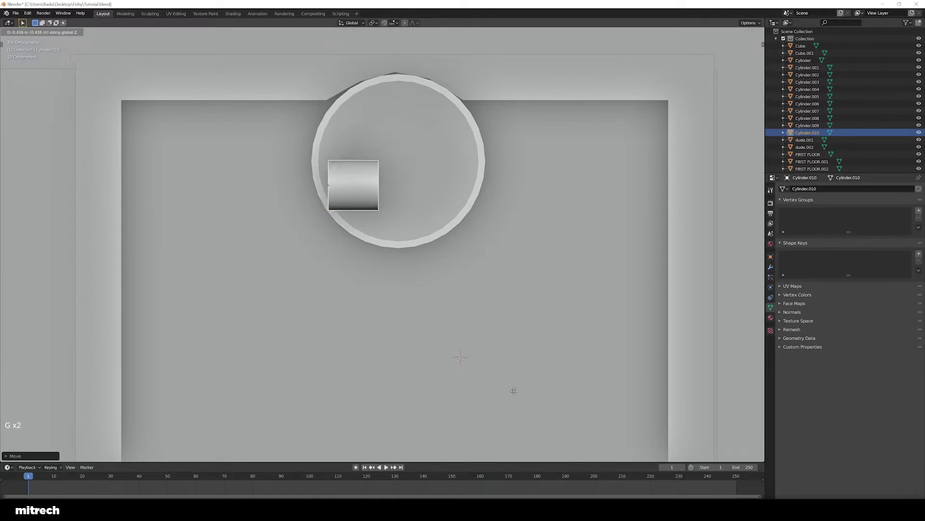
{"action": "left_click", "coordinate": [515, 399]}
- Scale the tube on all axes except X into a thin rod, and apply its transform
{"action": "key", "text": "KP_Decimal"}
{"action": "scroll", "coordinate": [398, 258], "scroll_direction": "down", "scroll_amount": 11}
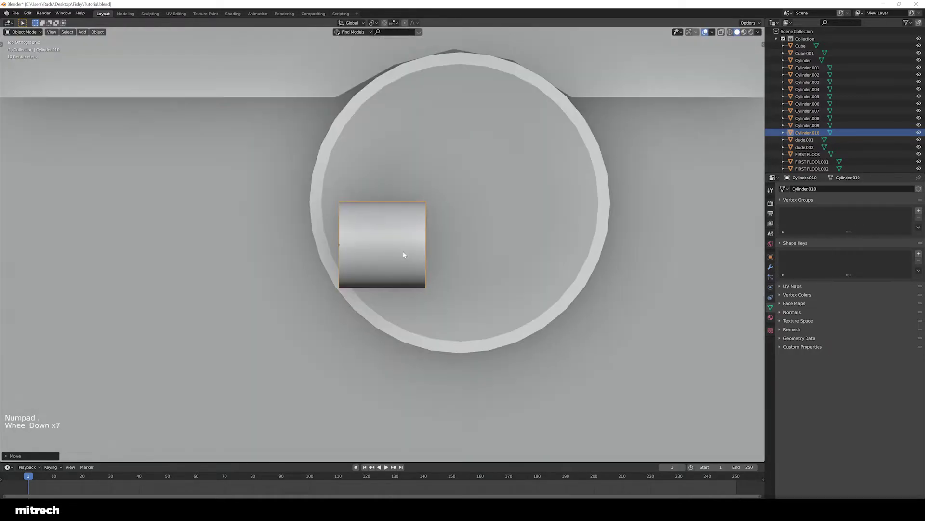
{"action": "key", "text": "s"}
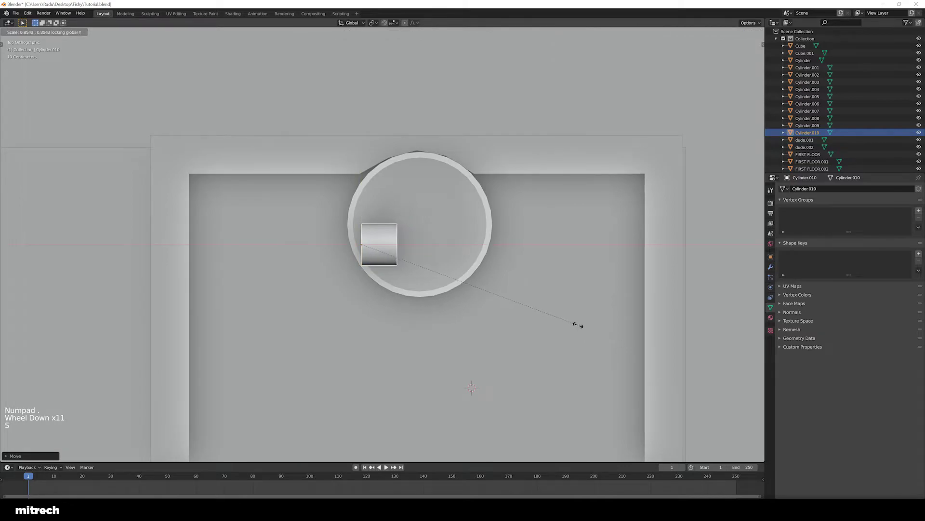
{"action": "key", "text": "s"}
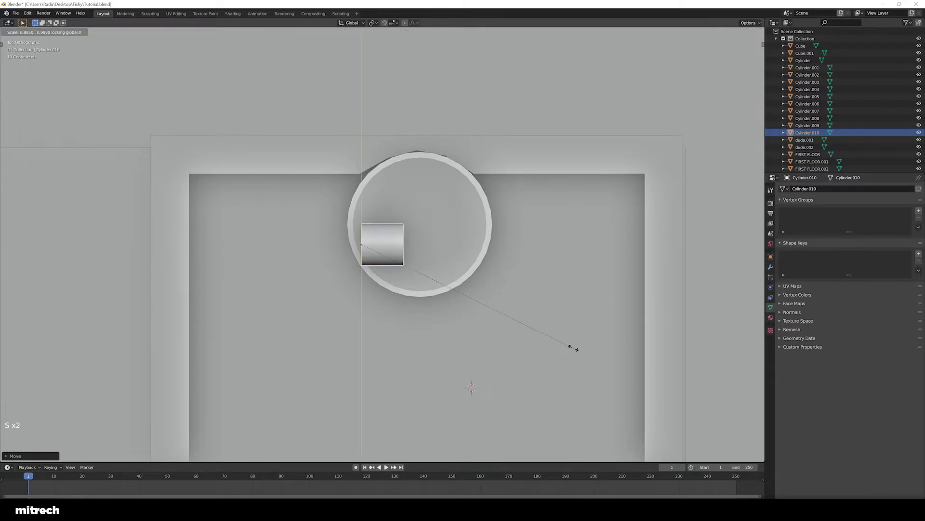
{"action": "left_click", "coordinate": [383, 267]}
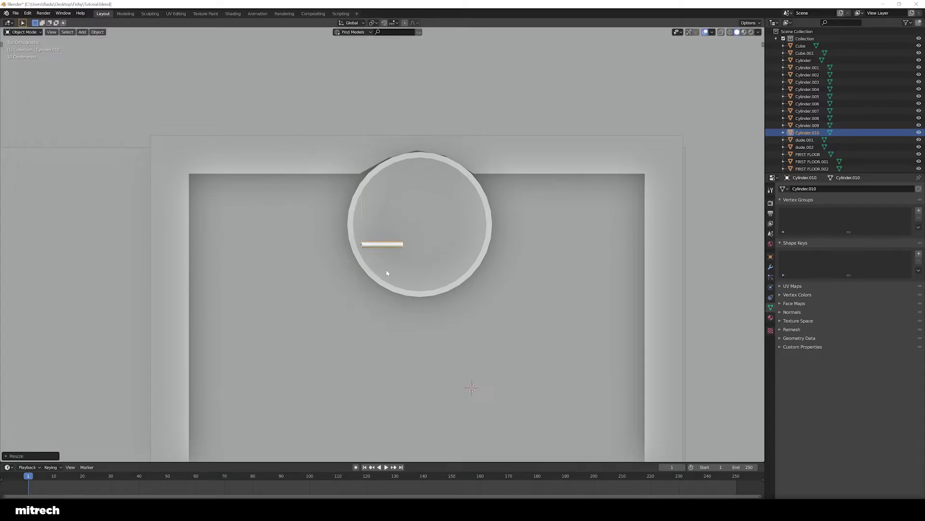
{"action": "key", "text": "ctrl+a"}
{"action": "left_click", "coordinate": [386, 270]}
- Lower the thin rod into the hollow cylinder, just below its rim
{"action": "middle_click_drag", "start_coordinate": [458, 320], "coordinate": [458, 265]}
{"action": "key", "text": "KP_Decimal"}
{"action": "scroll", "coordinate": [458, 265], "scroll_direction": "down", "scroll_amount": 3}
{"action": "key", "text": "g"}
{"action": "left_click", "coordinate": [464, 421]}
{"action": "middle_click_drag", "start_coordinate": [464, 421], "coordinate": [434, 338]}
{"action": "key", "text": "g"}
{"action": "scroll", "coordinate": [377, 330], "scroll_direction": "down", "scroll_amount": 5}
{"action": "middle_click_drag", "start_coordinate": [376, 329], "coordinate": [414, 362]}
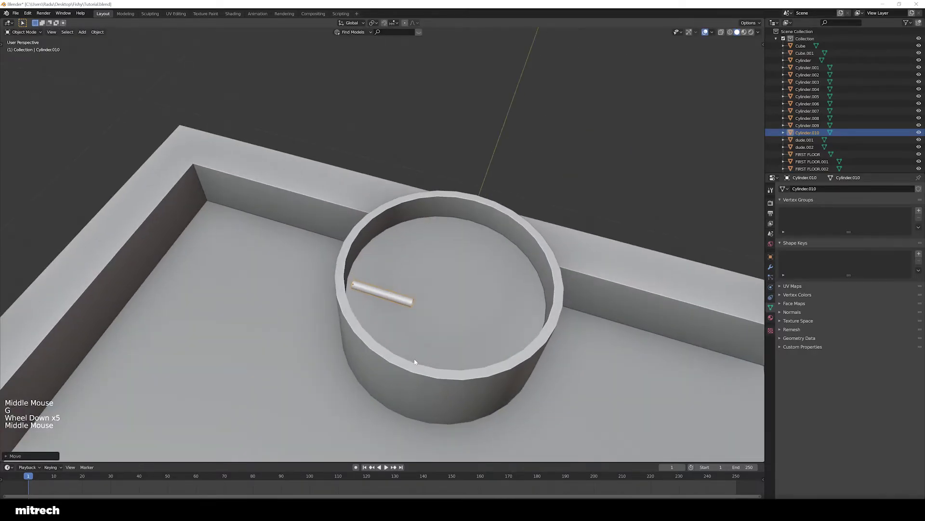
- Shift the rod along X to the hollow cylinder's wall, stretch it along X to the opposite wall, and apply its transform
{"action": "key", "text": "KP_7"}
{"action": "key", "text": "g"}
{"action": "key", "text": "x"}
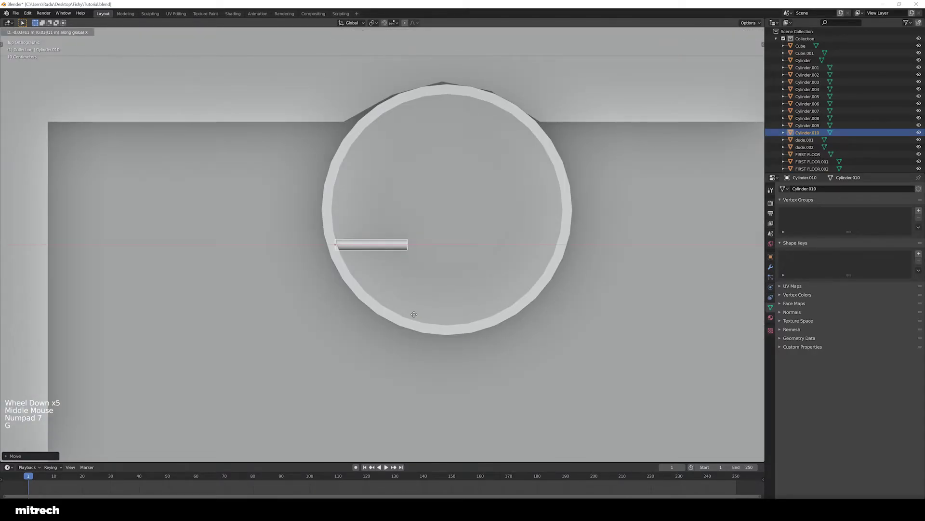
{"action": "key", "text": "s"}
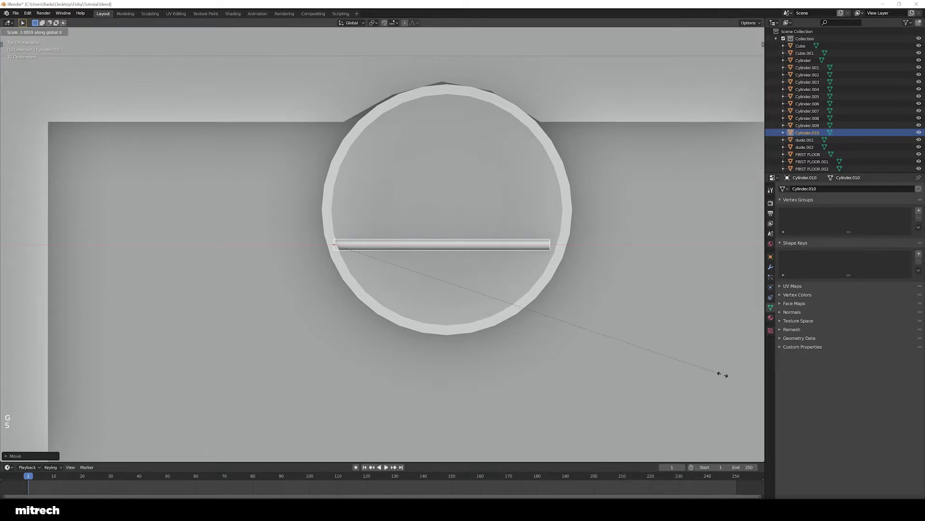
{"action": "left_click", "coordinate": [739, 378]}
{"action": "key", "text": "ctrl+a"}
{"action": "left_click", "coordinate": [560, 313]}
- Make the rod slightly thinner by scaling it with X locked, and apply its transform
{"action": "middle_click_drag", "start_coordinate": [559, 313], "coordinate": [653, 354]}
{"action": "key", "text": "KP_Decimal"}
{"action": "key", "text": "s"}
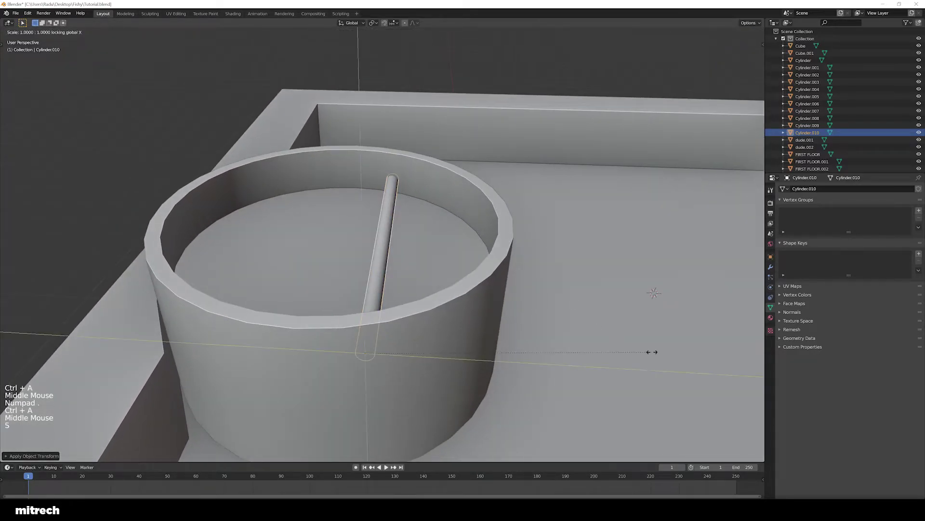
{"action": "key", "text": "shift+x"}
{"action": "left_click", "coordinate": [597, 339]}
{"action": "key", "text": "ctrl+a"}
{"action": "left_click", "coordinate": [591, 337]}
- Raise the rod about 0.037 m along Z towards the hollow cylinder's rim
{"action": "key", "text": "g"}
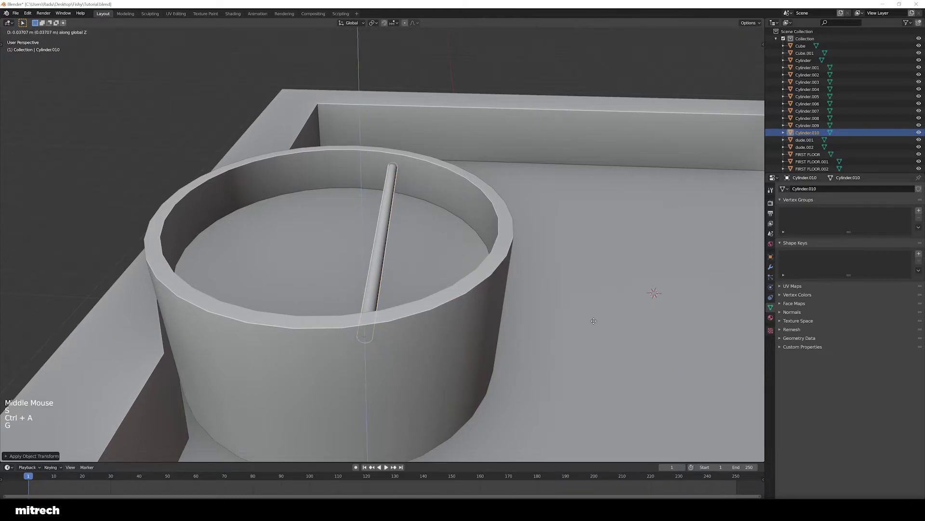
{"action": "left_click", "coordinate": [588, 320]}
{"action": "key", "text": "ctrl+a"}
{"action": "middle_click_drag", "start_coordinate": [590, 324], "coordinate": [445, 338]}
{"action": "key", "text": "KP_7"}
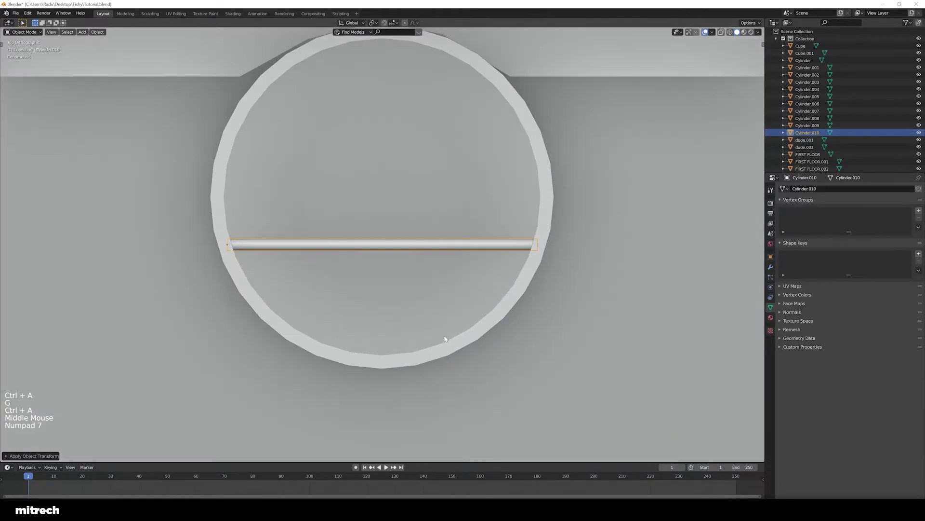
{"action": "scroll", "coordinate": [445, 336], "scroll_direction": "down", "scroll_amount": 2}
{"action": "middle_click_drag", "start_coordinate": [419, 275], "coordinate": [480, 263]}
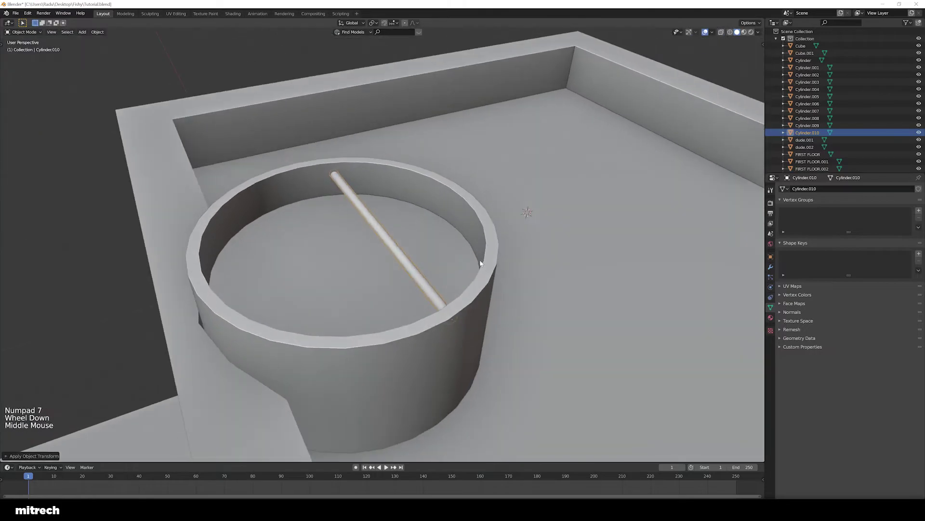
{"action": "middle_click_drag", "start_coordinate": [390, 219], "coordinate": [407, 237]}
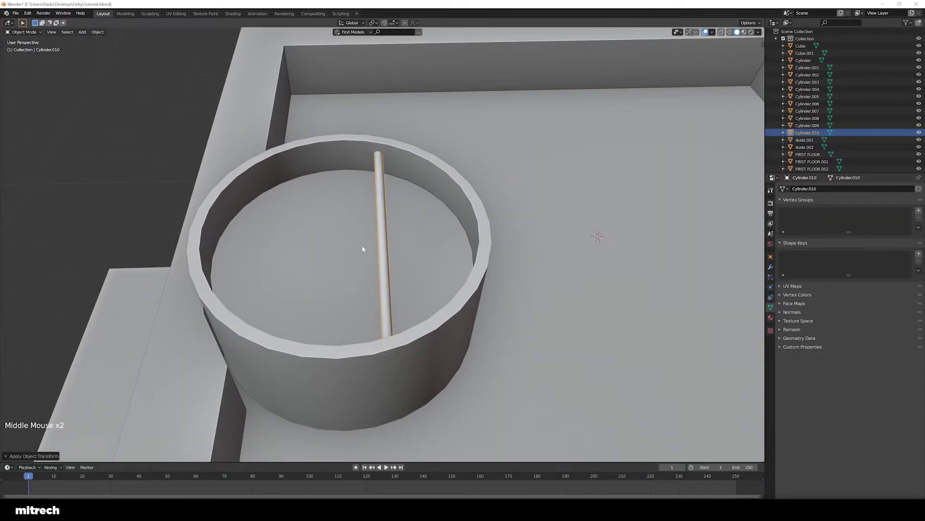
- Duplicate the rod twice along Y towards the notched side, adjusting each copy along X to fit between the hollow cylinder's walls
{"action": "key", "text": "KP_7"}
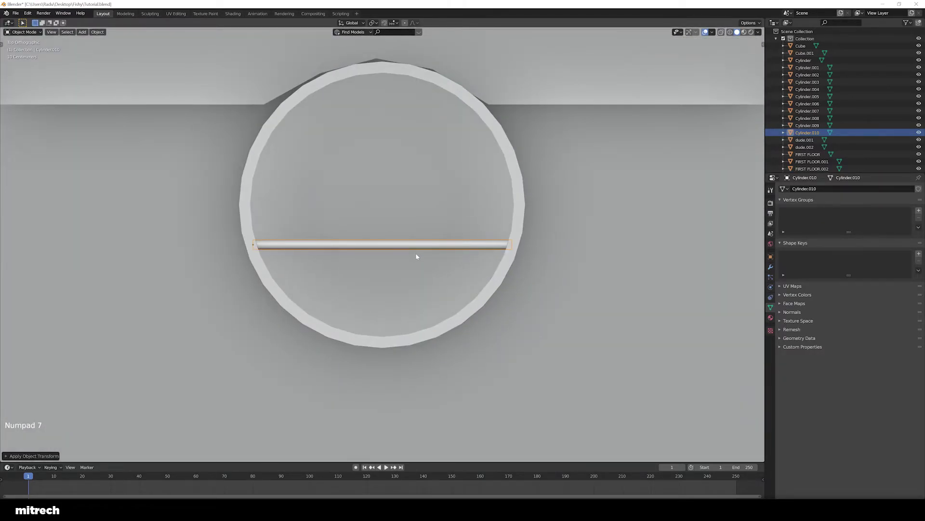
{"action": "key", "text": "shift+d"}
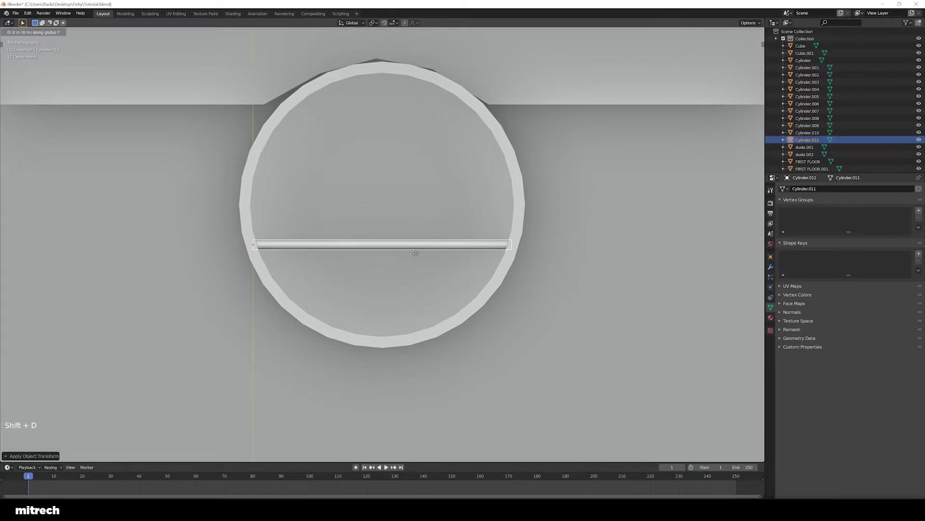
{"action": "left_click", "coordinate": [405, 208]}
{"action": "key", "text": "g"}
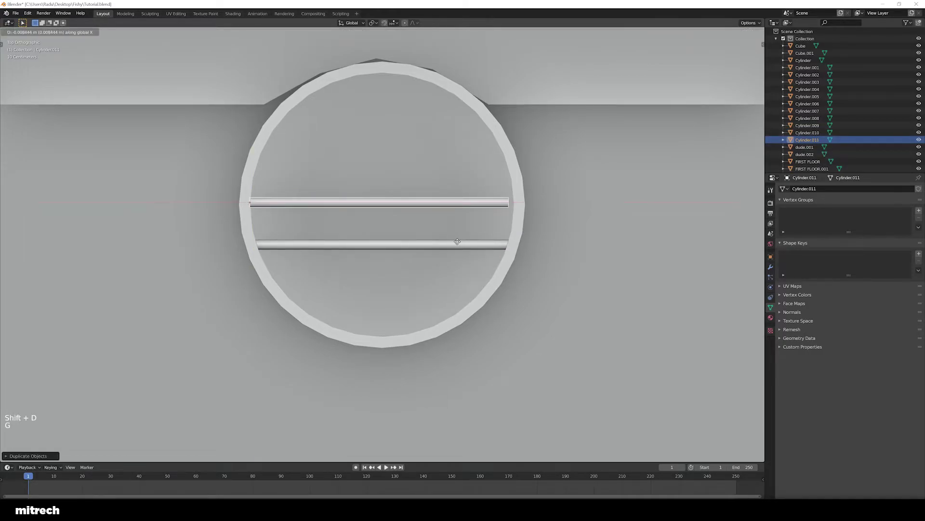
{"action": "left_click", "coordinate": [457, 241]}
{"action": "key", "text": "shift+d"}
{"action": "left_click", "coordinate": [450, 201]}
{"action": "key", "text": "g"}
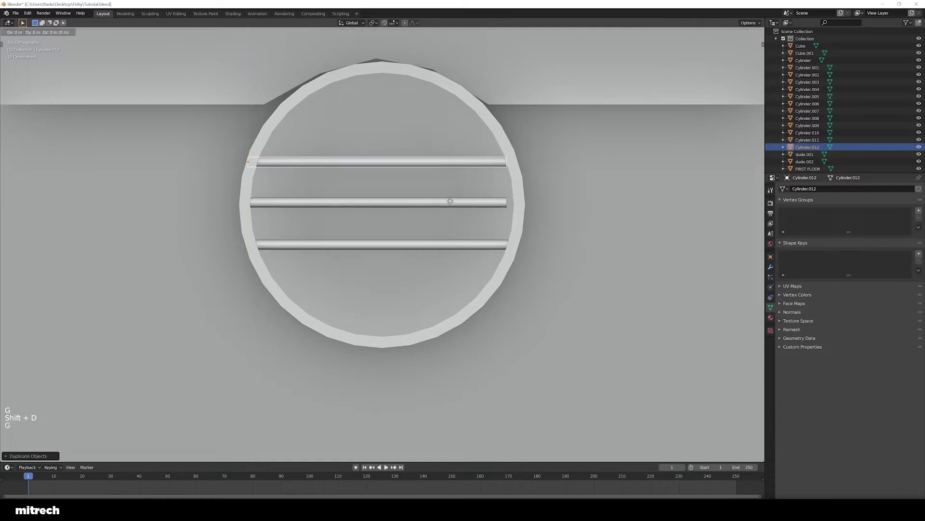
{"action": "left_click", "coordinate": [455, 201]}
- Duplicate the rod two more times along Y towards the parapet, shifting each copy along X to start at the hollow cylinder's wall
{"action": "key", "text": "shift+d"}
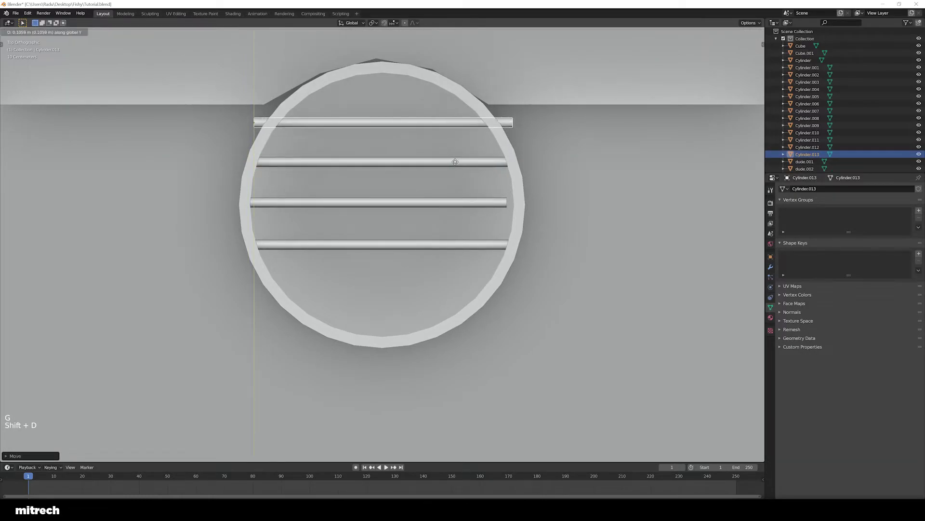
{"action": "left_click", "coordinate": [455, 162]}
{"action": "key", "text": "g"}
{"action": "left_click", "coordinate": [426, 221]}
{"action": "key", "text": "shift+d"}
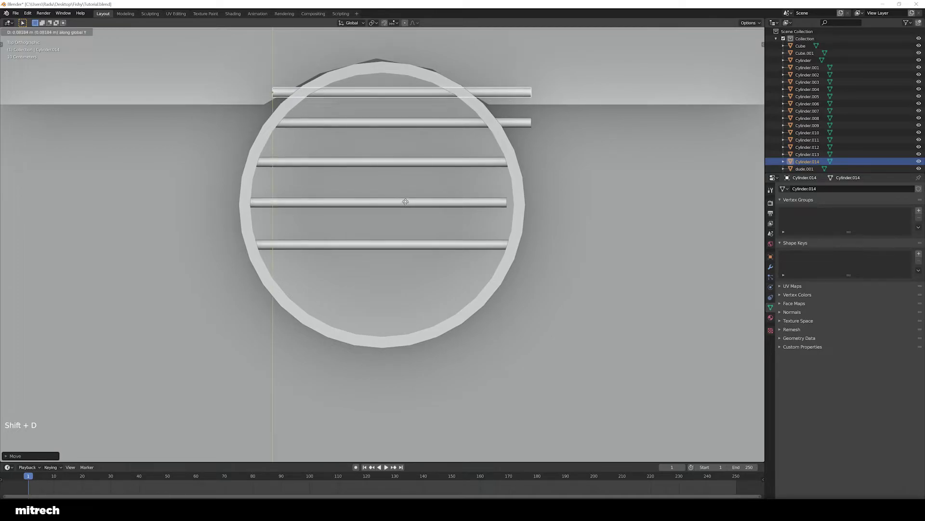
{"action": "left_click", "coordinate": [409, 202]}
{"action": "key", "text": "g"}
{"action": "key", "text": "x"}
{"action": "right_click", "coordinate": [415, 219]}
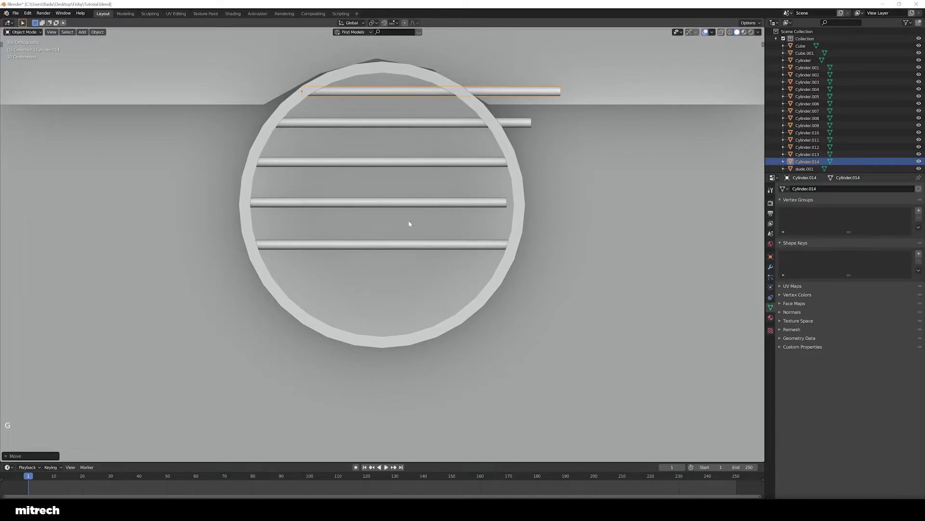
- Duplicate the rod farthest from the parapet about 0.10 m along Y into the empty part, and shift the copy along X to the cylinder's wall
{"action": "left_click", "coordinate": [347, 245]}
{"action": "key", "text": "shift+d"}
{"action": "key", "text": "y"}
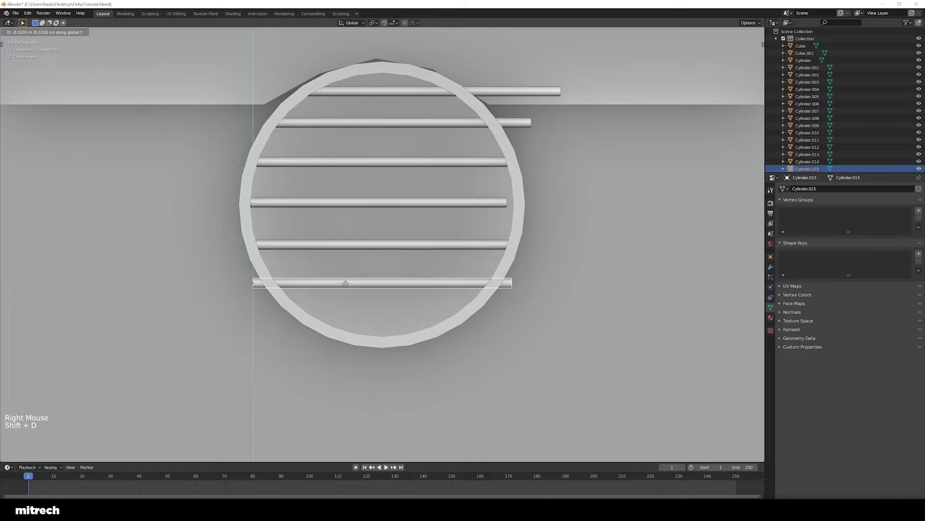
{"action": "left_click", "coordinate": [346, 283]}
{"action": "key", "text": "g"}
{"action": "left_click", "coordinate": [349, 289]}
{"action": "key", "text": "g"}
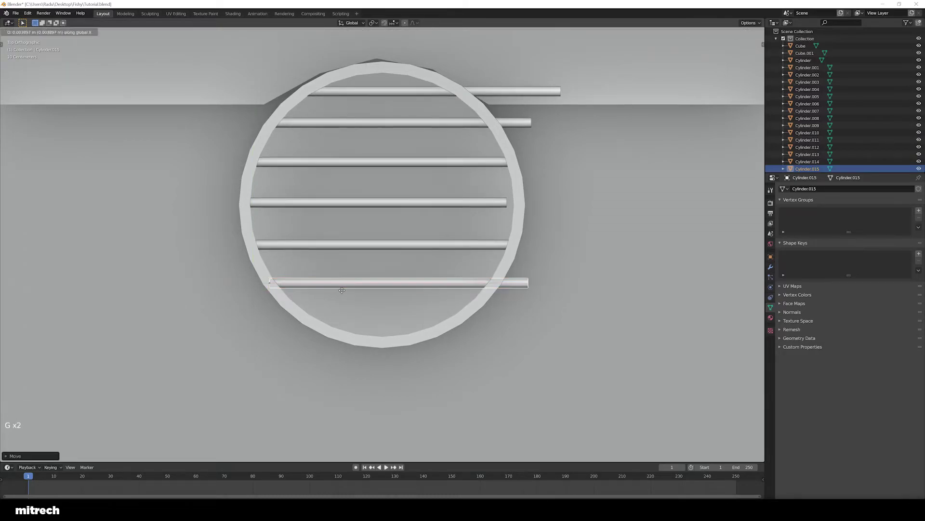
{"action": "left_click", "coordinate": [343, 290]}
- Duplicate that rod once more along Y near the hollow cylinder's inner edge, and align the copy's end with the wall along X
{"action": "key", "text": "shift+d"}
{"action": "key", "text": "y"}
{"action": "left_click", "coordinate": [341, 325]}
{"action": "key", "text": "g"}
{"action": "key", "text": "x"}
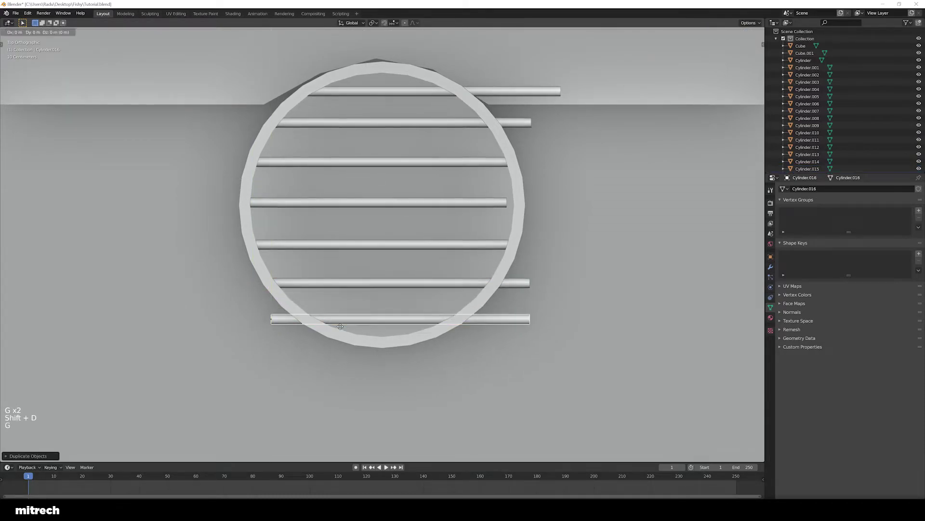
{"action": "left_click", "coordinate": [376, 325]}
- Shorten the two rods farthest from the parapet along X so they end at the hollow cylinder's opposite wall
{"action": "key", "text": "s"}
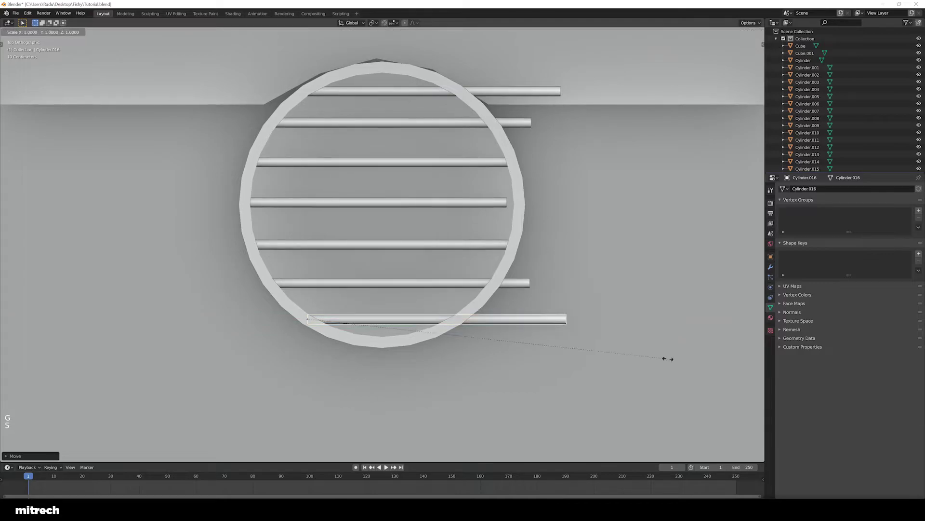
{"action": "right_click", "coordinate": [516, 309]}
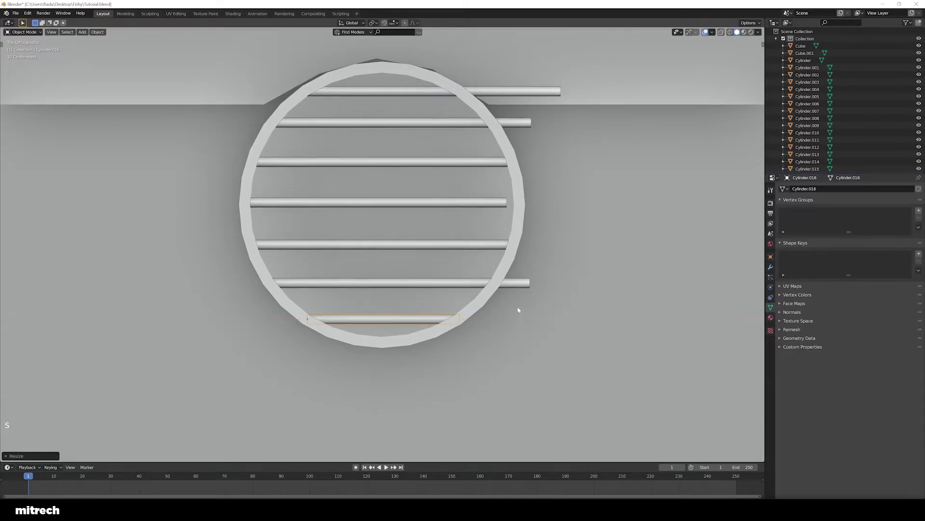
{"action": "left_click", "coordinate": [518, 283]}
{"action": "key", "text": "s"}
{"action": "right_click", "coordinate": [596, 304]}
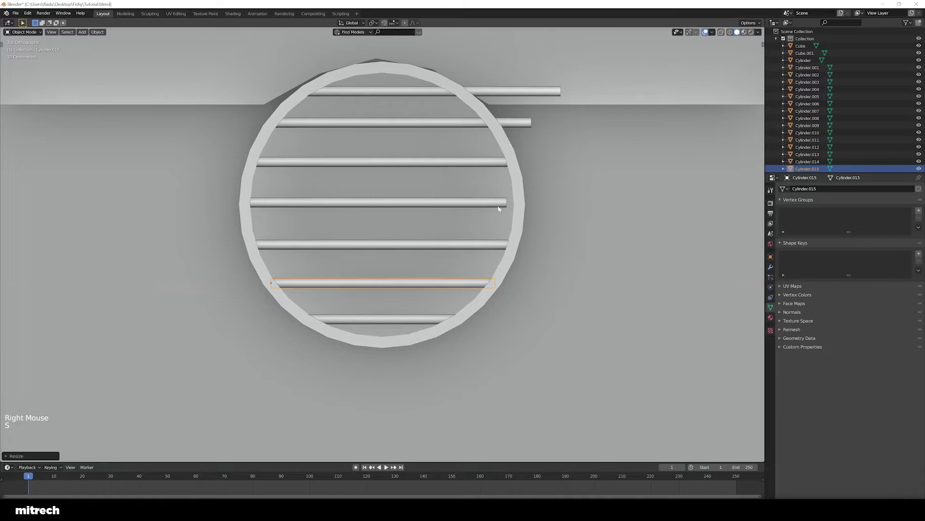
- Stretch the middle rod along X to the opposite wall, and shorten the two rods nearest the parapet to fit inside the cylinder
{"action": "left_click", "coordinate": [500, 205]}
{"action": "key", "text": "s"}
{"action": "right_click", "coordinate": [599, 278]}
{"action": "left_click", "coordinate": [518, 122]}
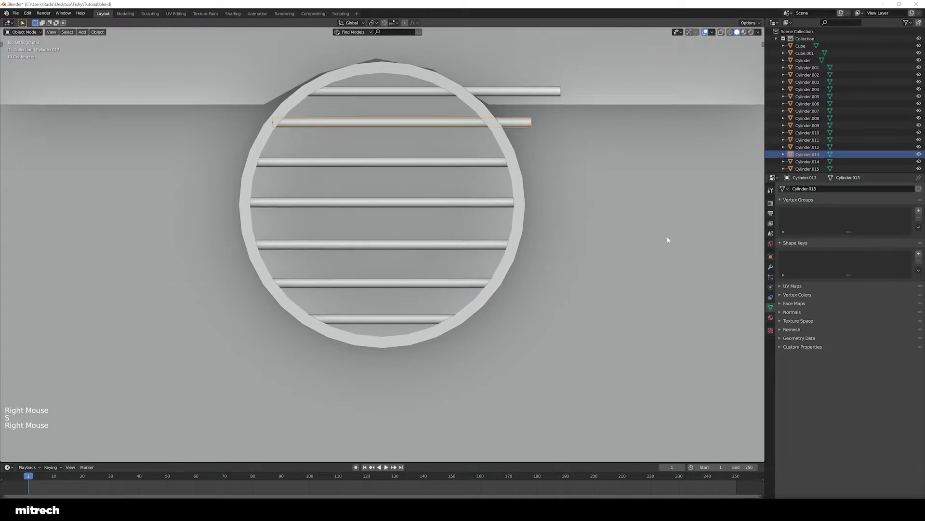
{"action": "key", "text": "s"}
{"action": "left_click", "coordinate": [578, 216]}
{"action": "right_click", "coordinate": [556, 91]}
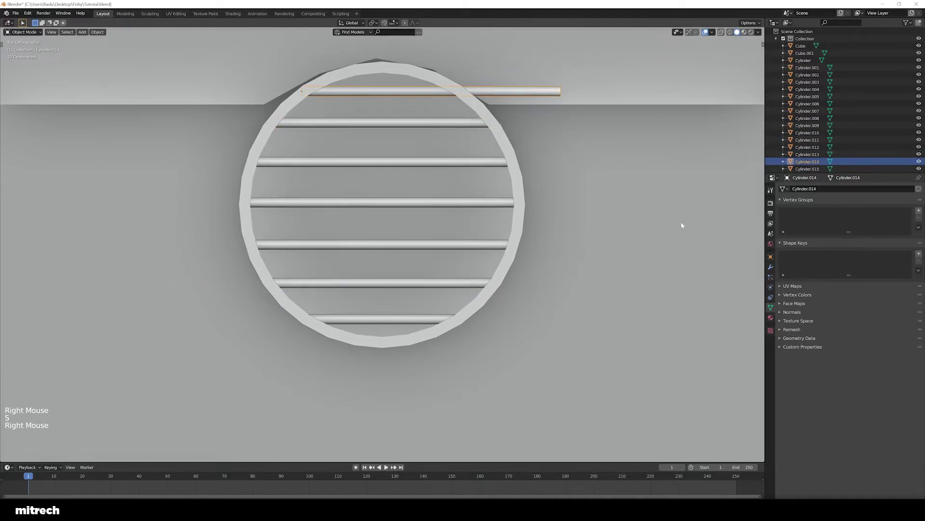
{"action": "key", "text": "s"}
{"action": "left_click", "coordinate": [529, 202]}
- Save the file with the finished grill grate
{"action": "scroll", "coordinate": [397, 308], "scroll_direction": "down", "scroll_amount": 3}
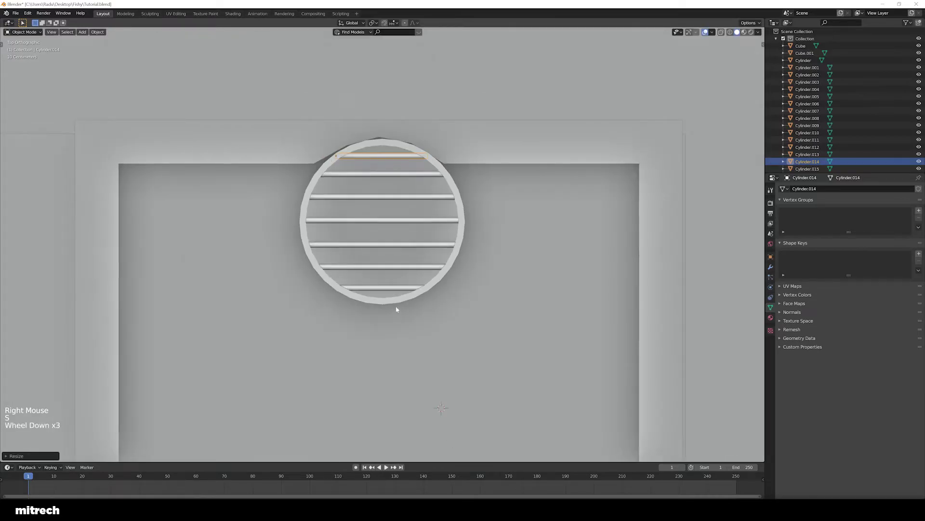
{"action": "key", "text": "a"}
{"action": "mouse_move", "coordinate": [396, 308]}
{"action": "middle_mouse_down"}
{"action": "mouse_move", "coordinate": [409, 276]}
{"action": "mouse_move", "coordinate": [399, 327]}
{"action": "middle_mouse_up"}
{"action": "right_click", "coordinate": [410, 285]}
{"action": "key", "text": "a"}
{"action": "key", "text": "a"}
{"action": "key", "text": "a"}
{"action": "key", "text": "a"}
{"action": "key", "text": "ctrl+s"}
- Apply the transforms of all objects in the scene and save the file
{"action": "key", "text": "a"}
{"action": "middle_click_drag", "start_coordinate": [520, 340], "coordinate": [443, 326]}
{"action": "scroll", "coordinate": [443, 327], "scroll_direction": "down", "scroll_amount": 6}
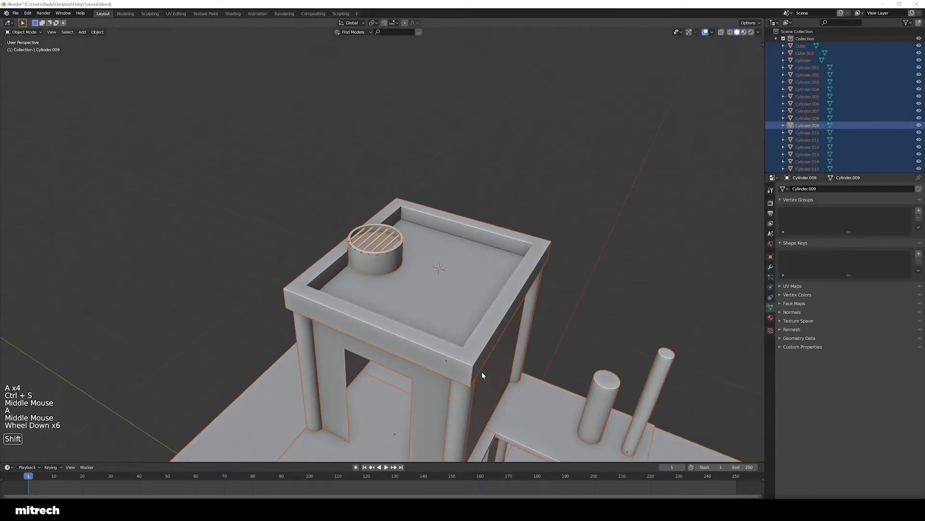
{"action": "scroll", "coordinate": [458, 285], "scroll_direction": "down", "scroll_amount": 2}
{"action": "middle_click_drag", "start_coordinate": [479, 374], "coordinate": [458, 301], "text": "shift"}
{"action": "key", "text": "ctrl+a"}
{"action": "right_click", "coordinate": [458, 302]}
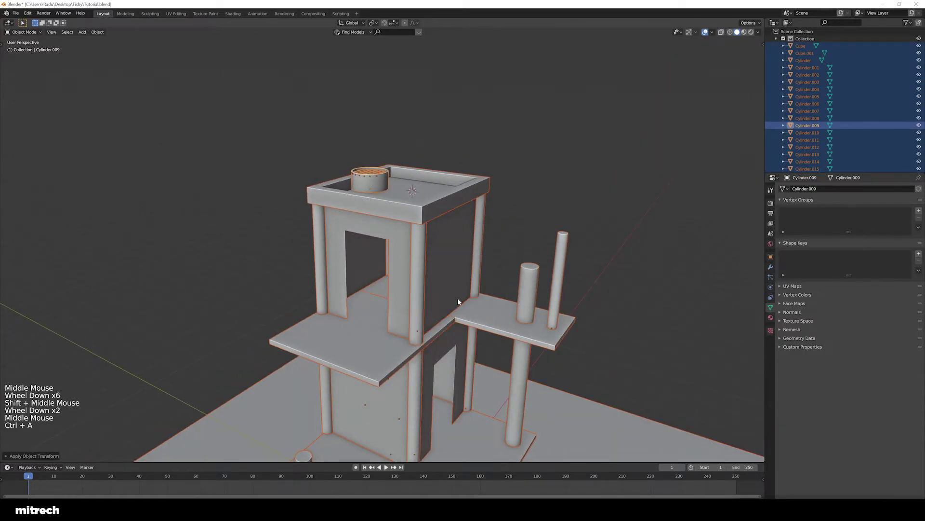
{"action": "key", "text": "a"}
{"action": "key", "text": "a"}
{"action": "key", "text": "a"}
{"action": "key", "text": "a"}
{"action": "key", "text": "a"}
{"action": "key", "text": "ctrl+s"}
- Examine the whole building from its front, back and corner, saving the file along the way
{"action": "scroll", "coordinate": [442, 282], "scroll_direction": "down", "scroll_amount": 2}
{"action": "middle_click_drag", "start_coordinate": [441, 282], "coordinate": [502, 339], "text": "shift"}
{"action": "key", "text": "shift+s"}
{"action": "right_click", "coordinate": [521, 347]}
{"action": "key", "text": "a"}
{"action": "key", "text": "a"}
{"action": "key", "text": "a"}
{"action": "key", "text": "a"}
{"action": "key", "text": "a"}
{"action": "key", "text": "ctrl+s"}
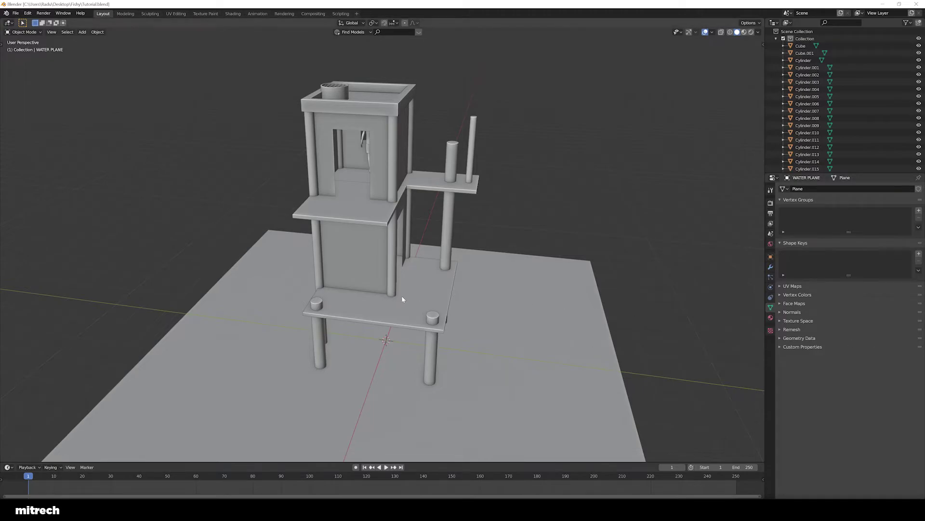
{"action": "middle_click_drag", "start_coordinate": [439, 289], "coordinate": [508, 276]}
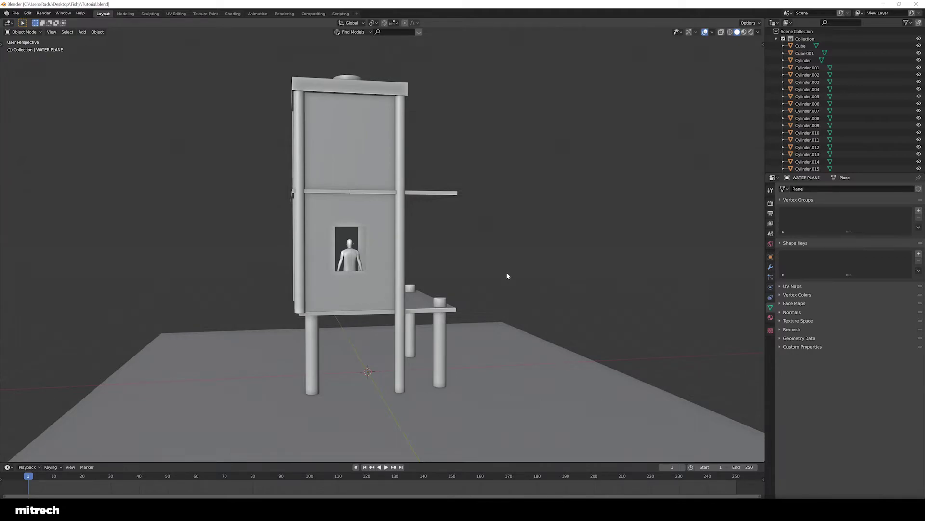
{"action": "middle_click_drag", "start_coordinate": [474, 288], "coordinate": [383, 313]}
{"action": "right_click", "coordinate": [406, 312]}
{"action": "key", "text": "a"}
{"action": "key", "text": "a"}
{"action": "key", "text": "a"}
{"action": "key", "text": "a"}
{"action": "key", "text": "ctrl+s"}
{"action": "scroll", "coordinate": [377, 317], "scroll_direction": "up", "scroll_amount": 4}
{"action": "scroll", "coordinate": [376, 319], "scroll_direction": "down", "scroll_amount": 3}
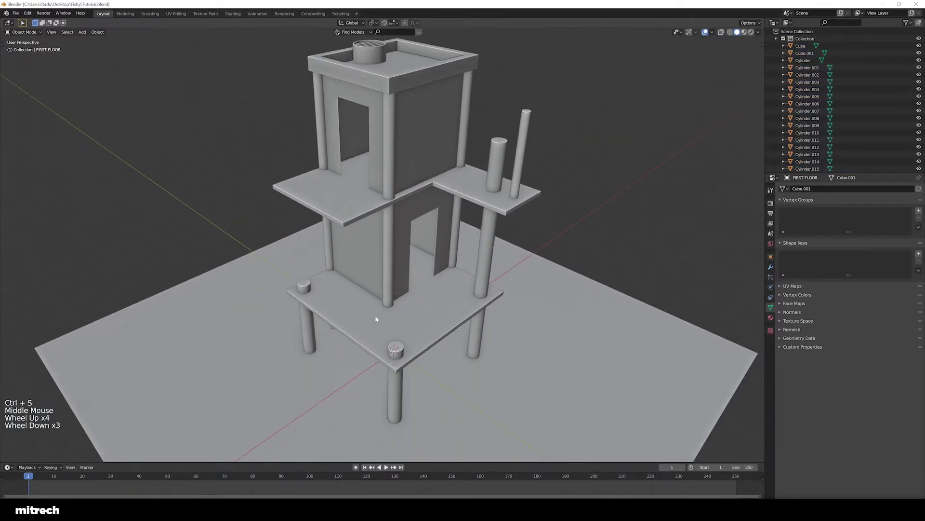
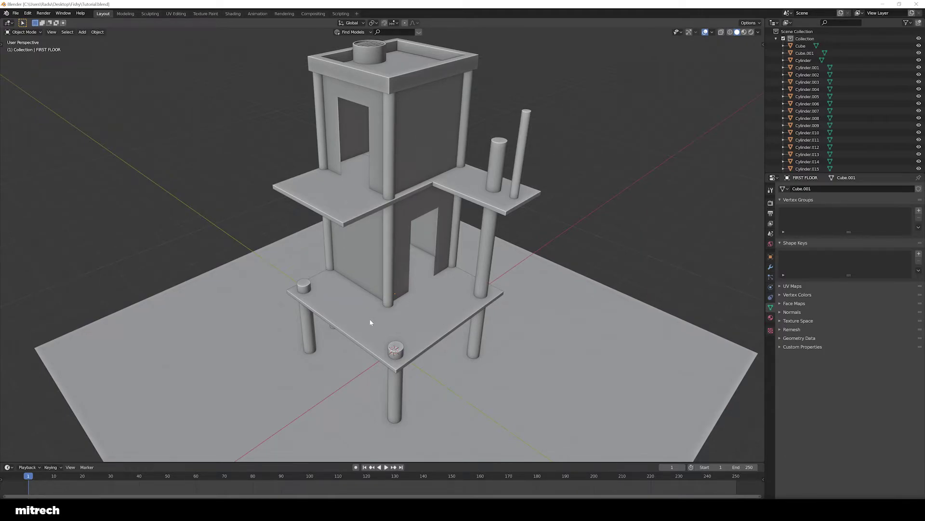
- Examine the lower platform and its supporting stilts from several angles, and save the file
{"action": "middle_click_drag", "start_coordinate": [371, 322], "coordinate": [434, 269]}
{"action": "scroll", "coordinate": [387, 320], "scroll_direction": "down", "scroll_amount": 1}
{"action": "scroll", "coordinate": [387, 321], "scroll_direction": "up", "scroll_amount": 3}
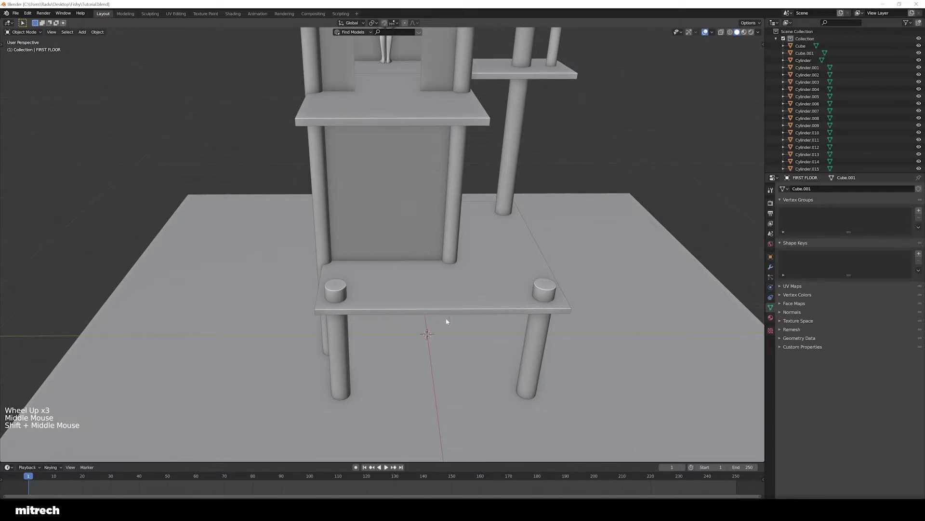
{"action": "middle_click_drag", "start_coordinate": [348, 293], "coordinate": [451, 297]}
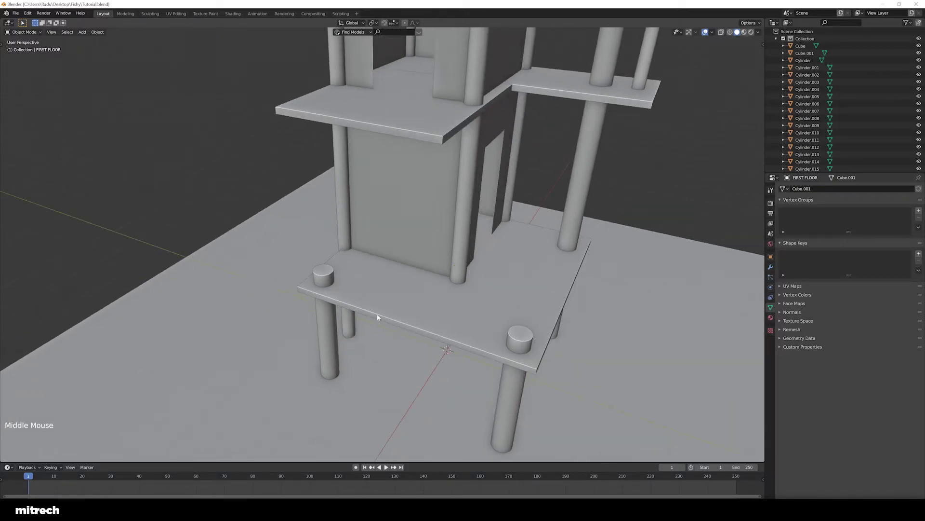
{"action": "middle_click_drag", "start_coordinate": [496, 332], "coordinate": [329, 306]}
{"action": "middle_click_drag", "start_coordinate": [412, 309], "coordinate": [455, 310]}
{"action": "key", "text": "F15"}
{"action": "right_click", "coordinate": [455, 310]}
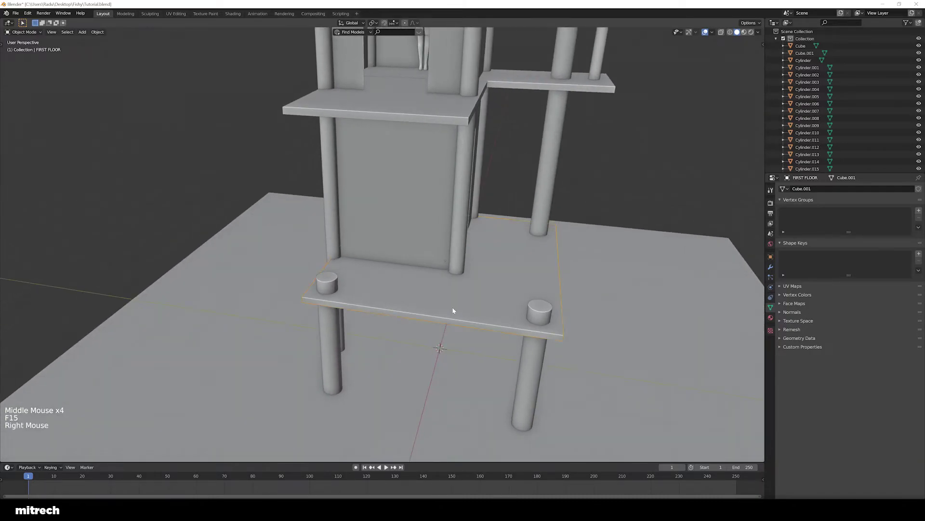
{"action": "scroll", "coordinate": [464, 273], "scroll_direction": "down", "scroll_amount": 2}
{"action": "middle_click_drag", "start_coordinate": [464, 273], "coordinate": [422, 174]}
{"action": "right_click", "coordinate": [439, 232]}
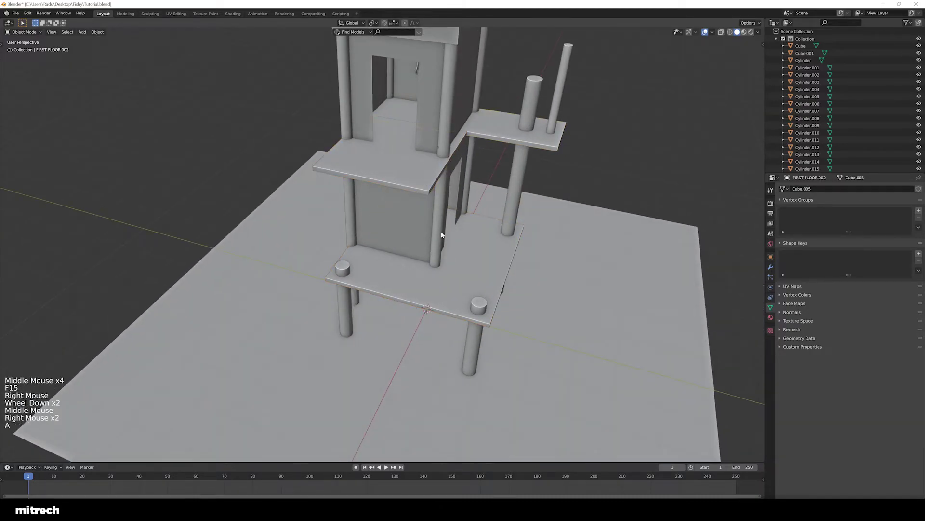
{"action": "key", "text": "a"}
{"action": "key", "text": "a"}
{"action": "key", "text": "a"}
{"action": "key", "text": "a"}
{"action": "key", "text": "ctrl+s"}
- Examine the upper floor, its balcony and the roof with the grill, and save the file
{"action": "middle_click_drag", "start_coordinate": [440, 237], "coordinate": [469, 296], "text": "shift"}
{"action": "scroll", "coordinate": [429, 304], "scroll_direction": "up", "scroll_amount": 2}
{"action": "right_click", "coordinate": [366, 256]}
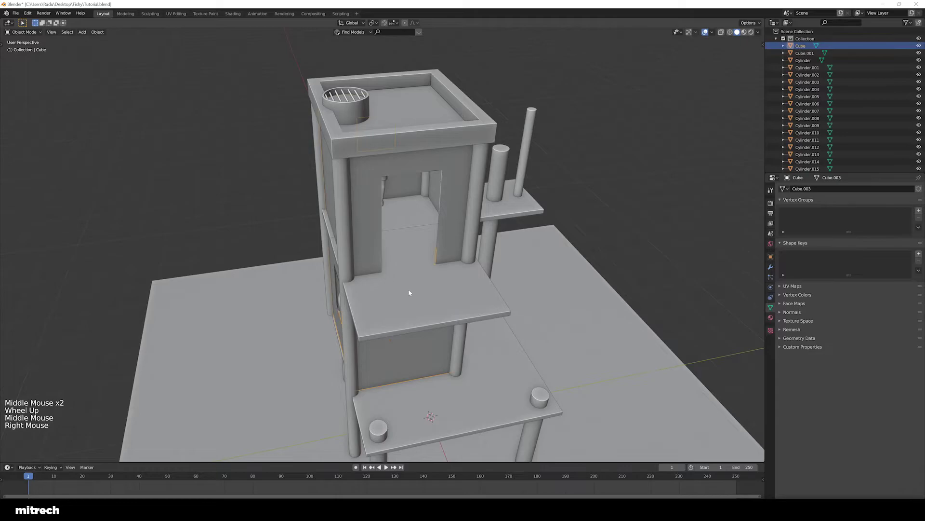
{"action": "middle_click_drag", "start_coordinate": [409, 290], "coordinate": [400, 279]}
{"action": "key", "text": "g"}
{"action": "middle_click_drag", "start_coordinate": [404, 240], "coordinate": [407, 301]}
{"action": "key", "text": "a"}
{"action": "key", "text": "a"}
{"action": "key", "text": "a"}
{"action": "key", "text": "a"}
{"action": "key", "text": "a"}
{"action": "key", "text": "ctrl+s"}
{"action": "scroll", "coordinate": [407, 300], "scroll_direction": "down", "scroll_amount": 2}
{"action": "scroll", "coordinate": [407, 301], "scroll_direction": "up", "scroll_amount": 2}
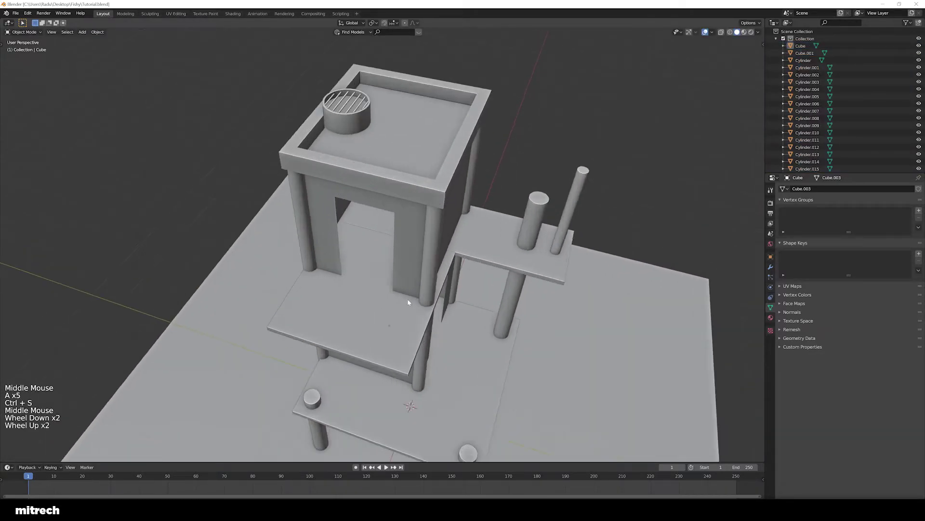
- Place the 3D cursor on the roof inside the parapet in top view, and add a cube there
{"action": "key", "text": "KP_7"}
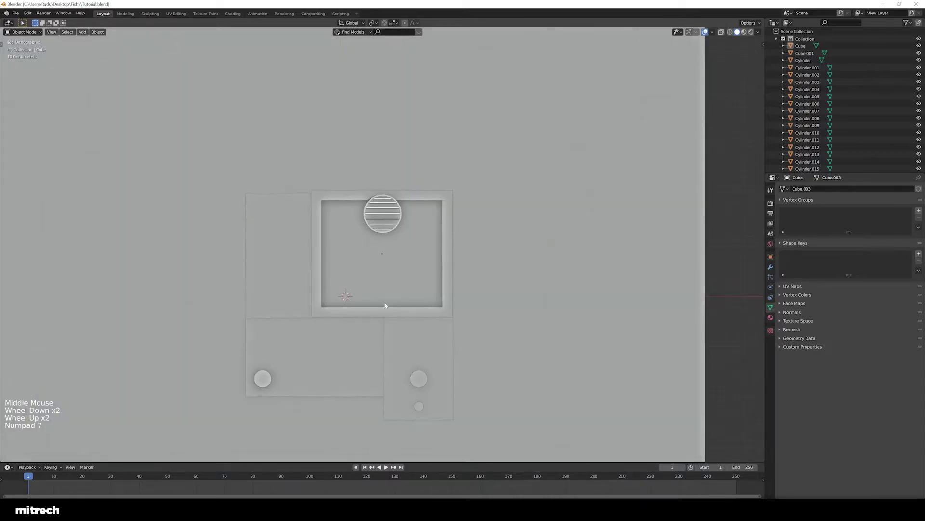
{"action": "left_click", "coordinate": [498, 465]}
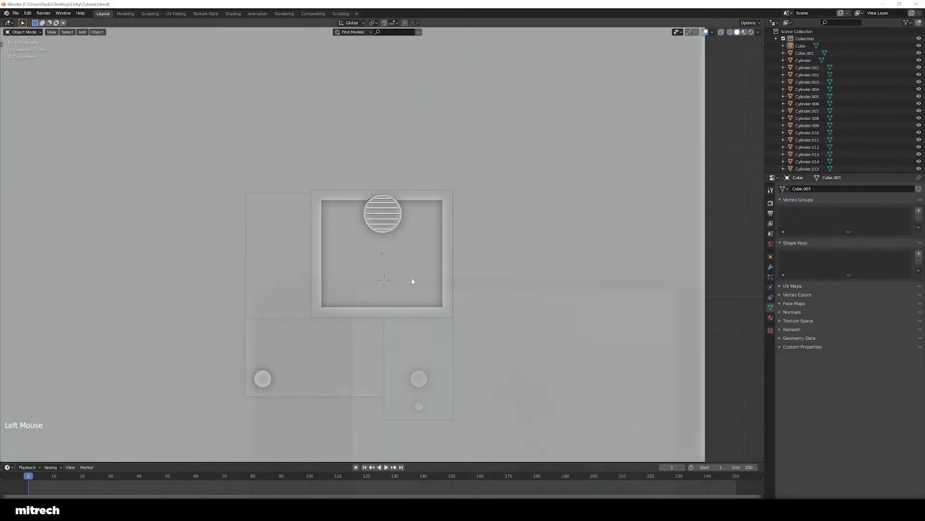
{"action": "middle_click_drag", "start_coordinate": [409, 279], "coordinate": [451, 248]}
{"action": "key", "text": "shift+a"}
{"action": "mouse_move", "coordinate": [434, 210]}
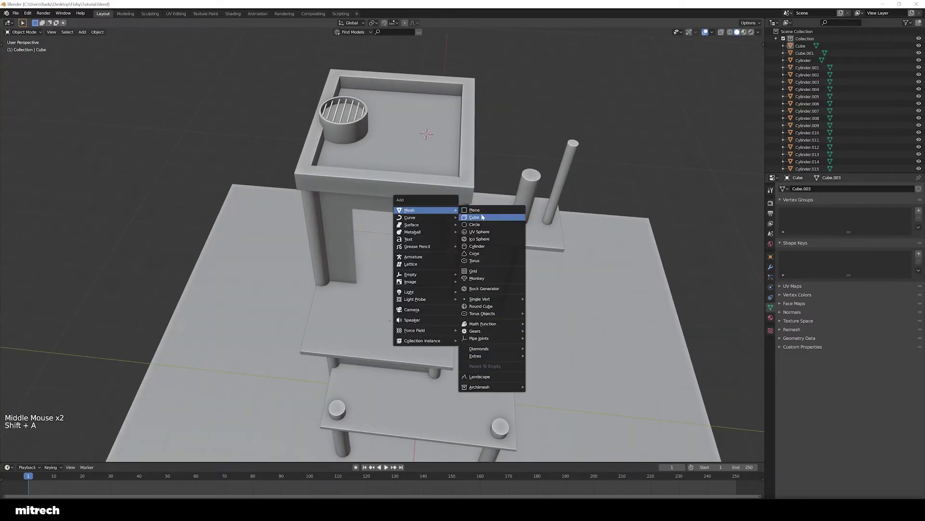
{"action": "left_click", "coordinate": [482, 217]}
{"action": "key", "text": "KP_Decimal"}
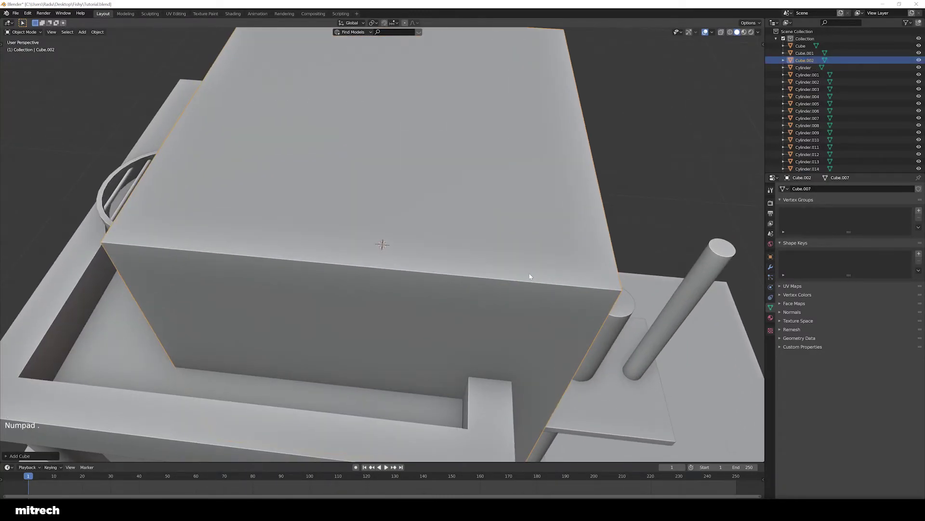
- Raise the cube's whole mesh in Edit Mode so that its origin lies at the base
{"action": "scroll", "coordinate": [531, 279], "scroll_direction": "down", "scroll_amount": 2}
{"action": "middle_click_drag", "start_coordinate": [531, 279], "coordinate": [557, 295]}
{"action": "key", "text": "Tab"}
{"action": "key", "text": "a"}
{"action": "key", "text": "a"}
{"action": "key", "text": "a"}
{"action": "key", "text": "g"}
{"action": "left_click", "coordinate": [549, 225]}
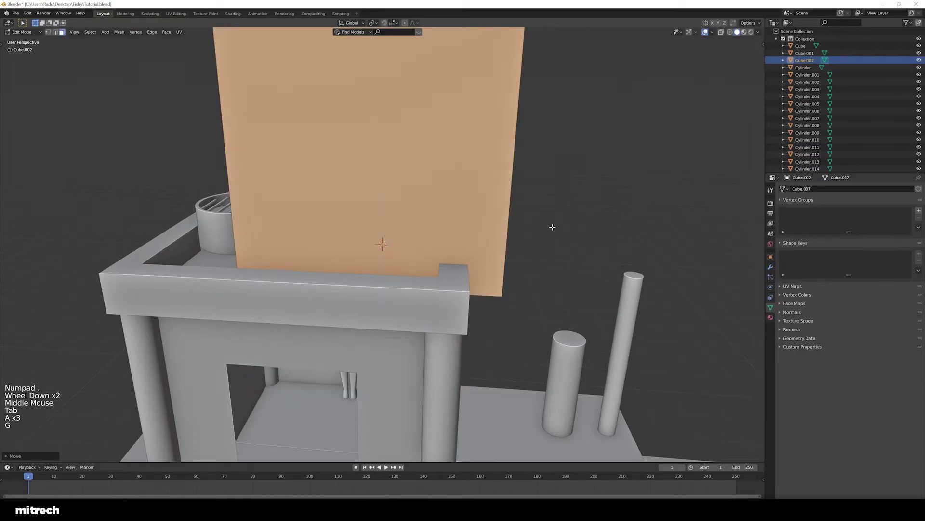
- Move the cube's whole mesh sideways in Edit Mode so that its origin lies on a bottom edge
{"action": "key", "text": "Tab"}
{"action": "middle_click_drag", "start_coordinate": [549, 225], "coordinate": [414, 281]}
{"action": "key", "text": "Tab"}
{"action": "key", "text": "g"}
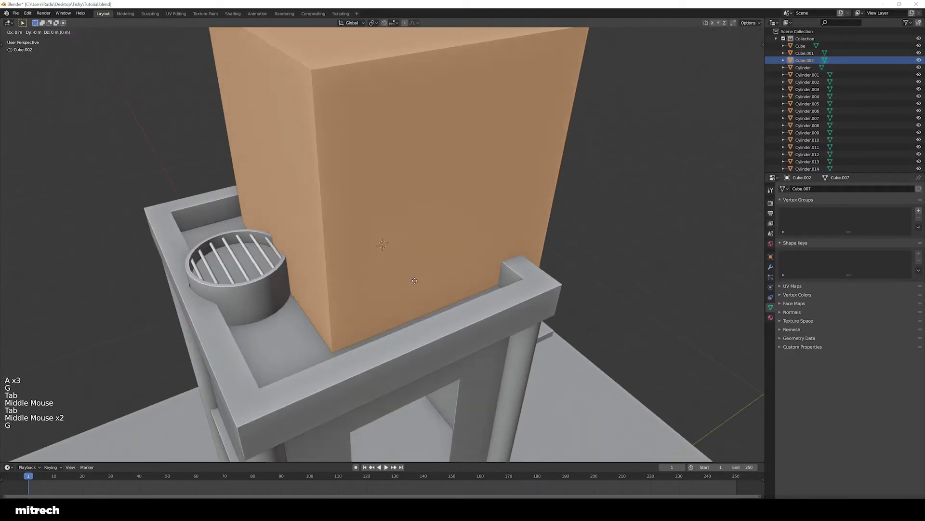
{"action": "left_click", "coordinate": [397, 264]}
{"action": "key", "text": "Tab"}
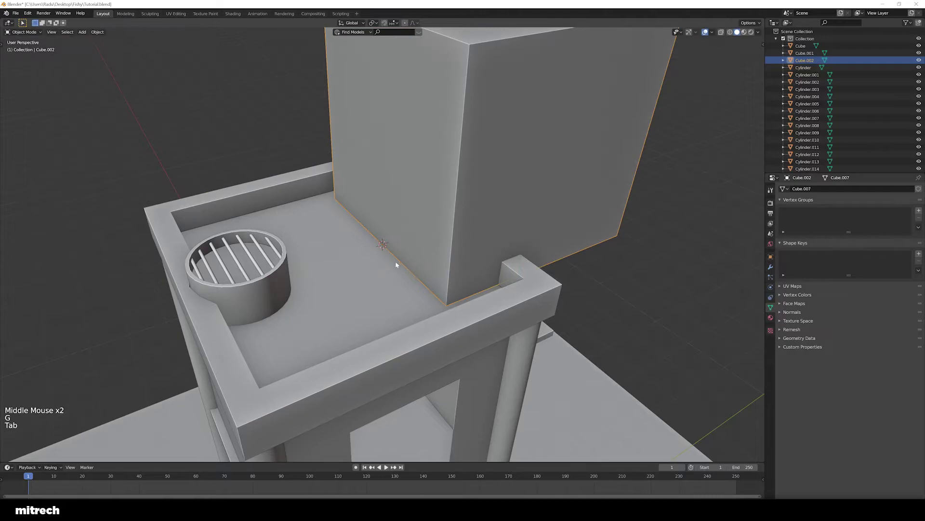
{"action": "middle_click_drag", "start_coordinate": [556, 354], "coordinate": [606, 393]}
{"action": "key", "text": "r"}
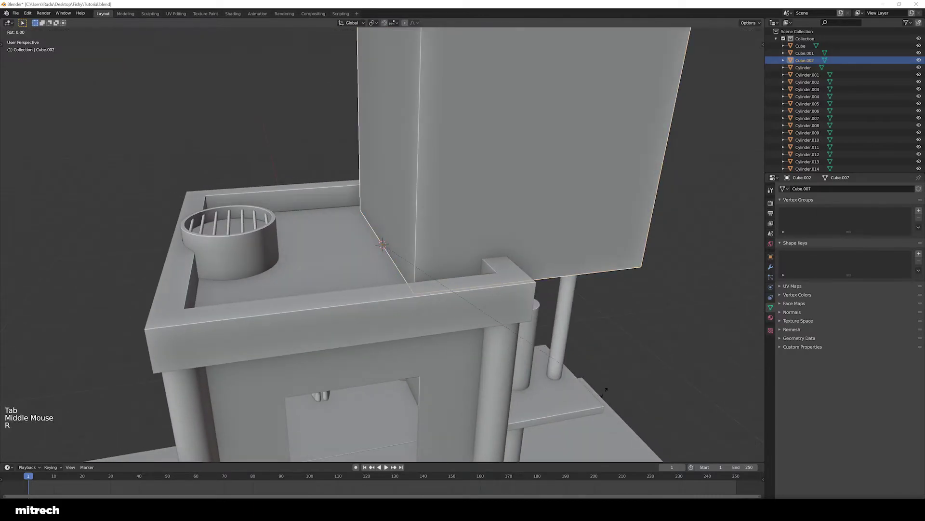
{"action": "key", "text": "x"}
{"action": "left_click", "coordinate": [562, 337]}
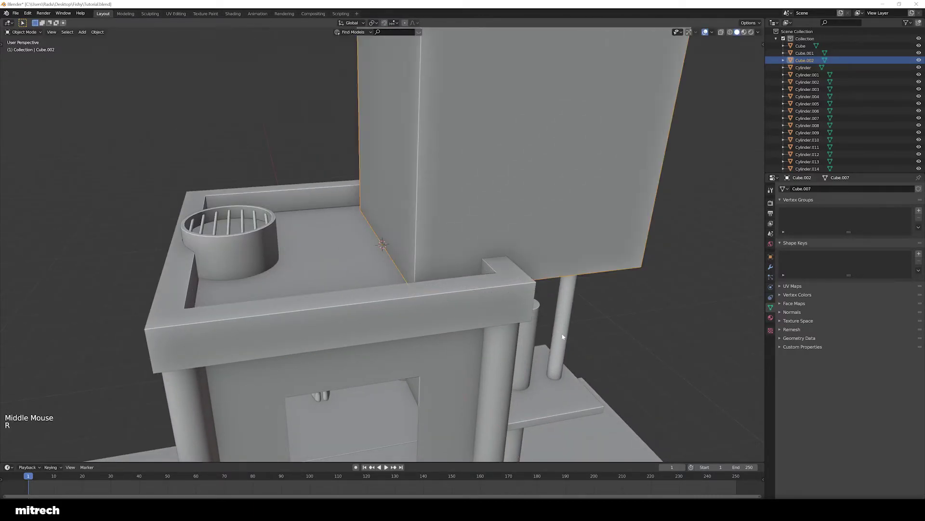
- Scale the cube down to a small box and move it on the roof near the parapet's inner corner
{"action": "key", "text": "shift+s"}
{"action": "left_click", "coordinate": [597, 378]}
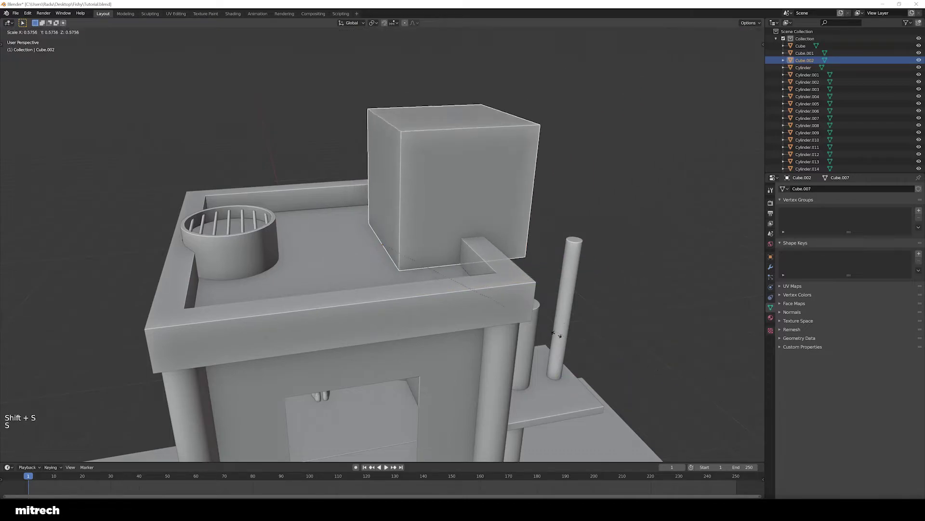
{"action": "key", "text": "s"}
{"action": "key", "text": "g"}
{"action": "left_click", "coordinate": [419, 288]}
{"action": "key", "text": "KP_Decimal"}
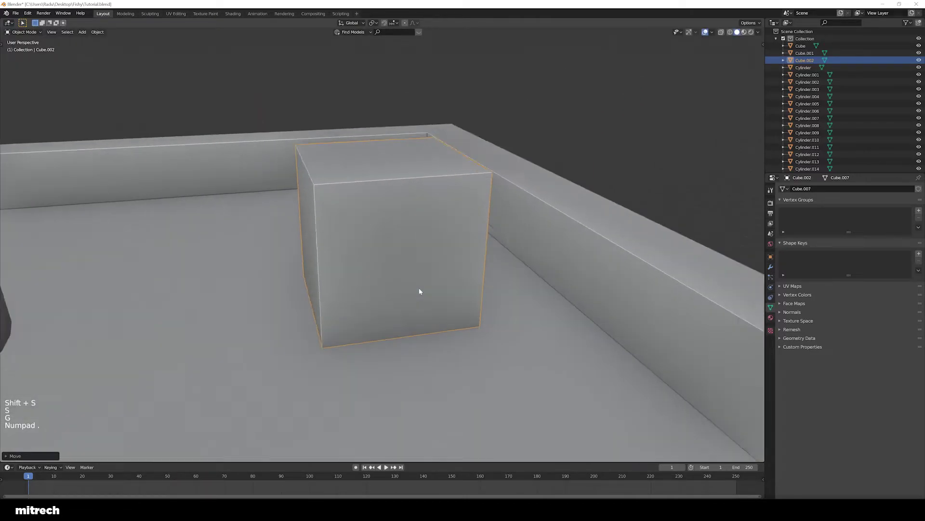
- In top view, stretch the roof box along the X axis to about 1.4 times its width
{"action": "scroll", "coordinate": [420, 288], "scroll_direction": "down", "scroll_amount": 4}
{"action": "scroll", "coordinate": [419, 291], "scroll_direction": "down", "scroll_amount": 4}
{"action": "middle_click_drag", "start_coordinate": [413, 299], "coordinate": [406, 306]}
{"action": "key", "text": "KP_7"}
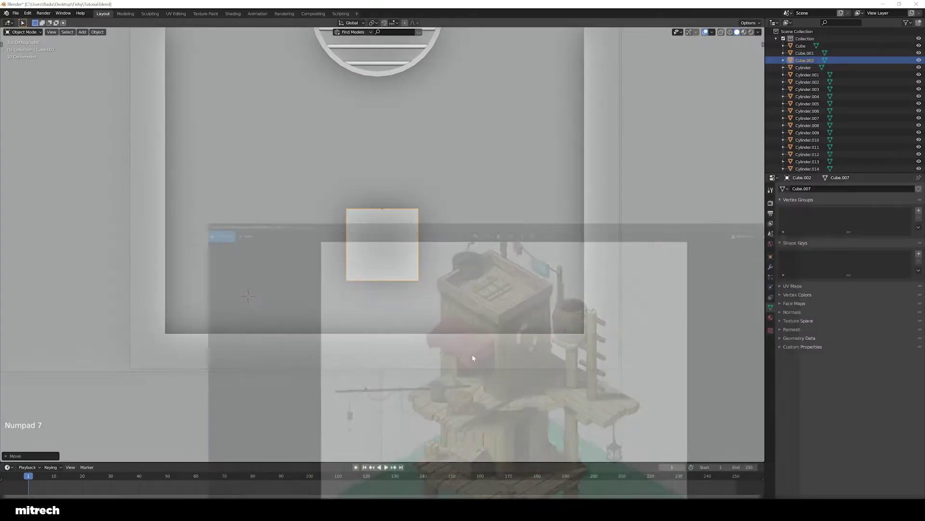
{"action": "key", "text": "s"}
{"action": "key", "text": "x"}
{"action": "mouse_move", "coordinate": [538, 352]}
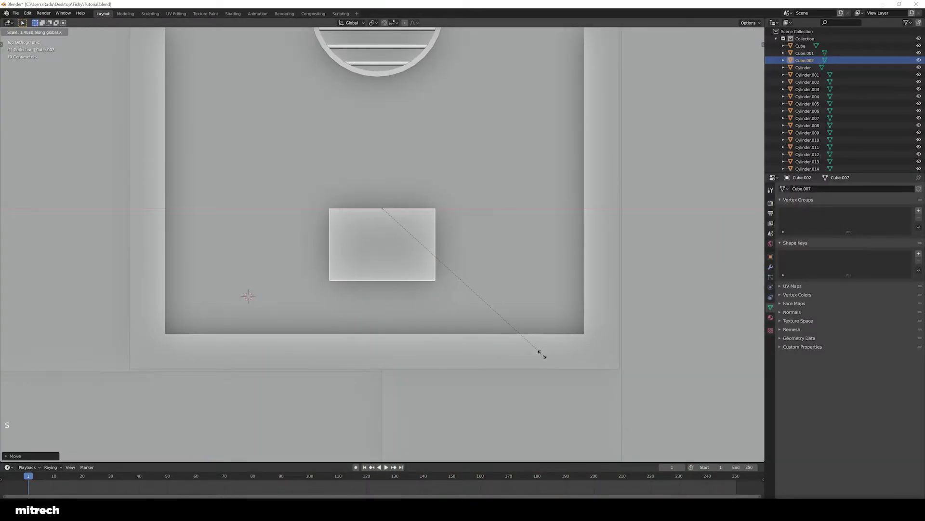
{"action": "left_click", "coordinate": [510, 310]}
- Enlarge the box horizontally to about 0.72 m by 0.51 m and apply its scale
{"action": "key", "text": "s"}
{"action": "left_click", "coordinate": [542, 327]}
{"action": "scroll", "coordinate": [479, 287], "scroll_direction": "down", "scroll_amount": 3}
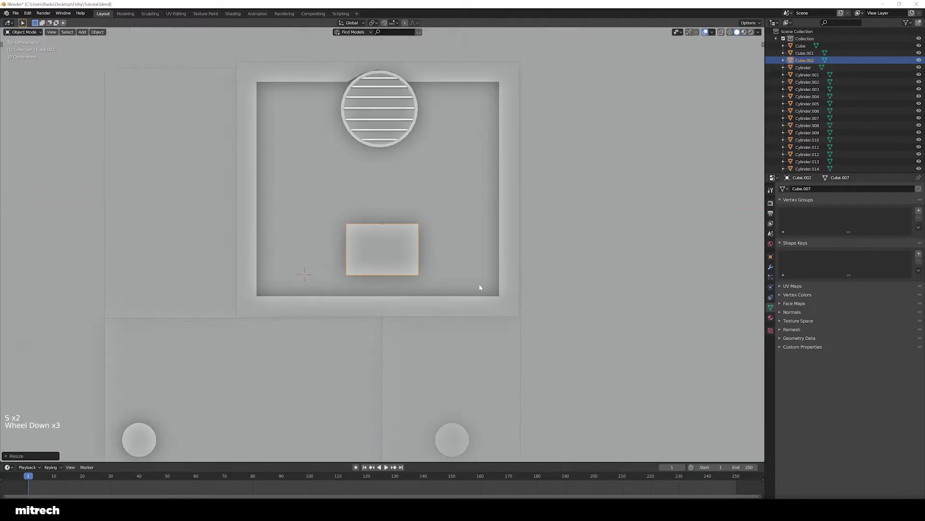
{"action": "key", "text": "ctrl+a"}
{"action": "left_click", "coordinate": [480, 288]}
{"action": "middle_click_drag", "start_coordinate": [479, 287], "coordinate": [424, 289]}
{"action": "scroll", "coordinate": [422, 284], "scroll_direction": "up", "scroll_amount": 2}
{"action": "key", "text": "ctrl+a"}
- Flatten the box into a thin board with a Z dimension of 0.03 m and apply its scale
{"action": "key", "text": "n"}
{"action": "left_click", "coordinate": [723, 170]}
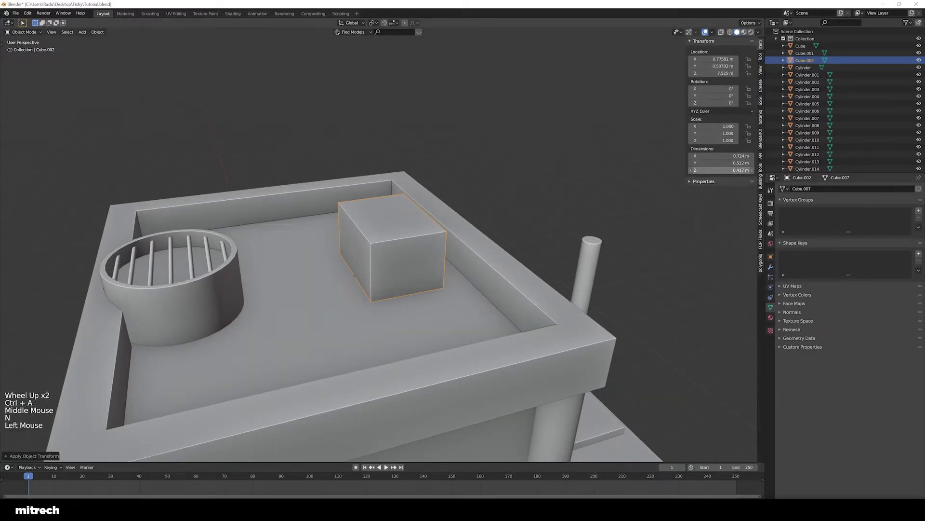
{"action": "type", "text": "0.1"}
{"action": "key", "text": "Return"}
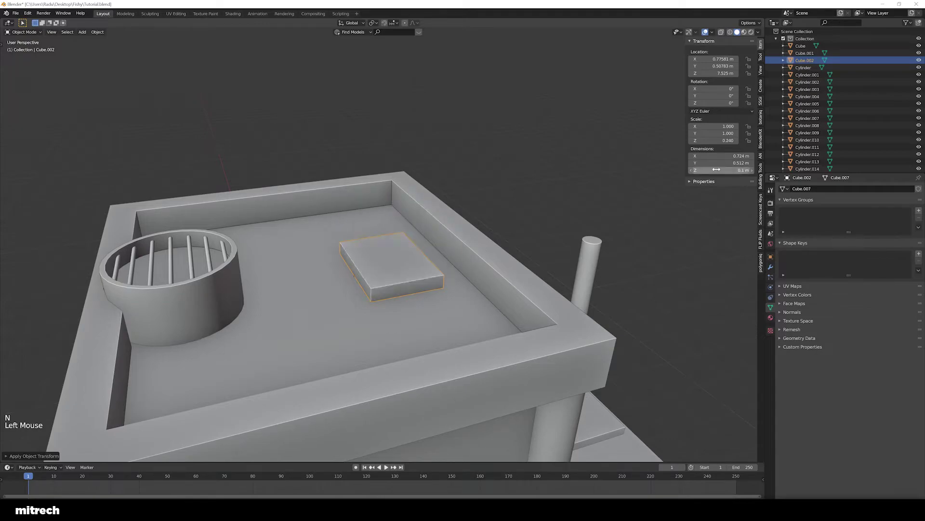
{"action": "double_click", "coordinate": [717, 170]}
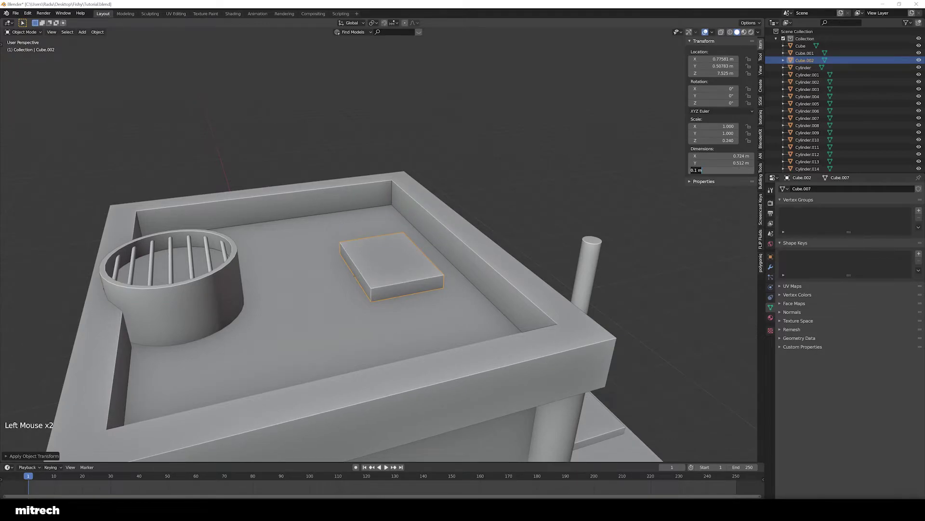
{"action": "key", "text": "Return"}
{"action": "key", "text": "ctrl+a"}
{"action": "left_click", "coordinate": [383, 253]}
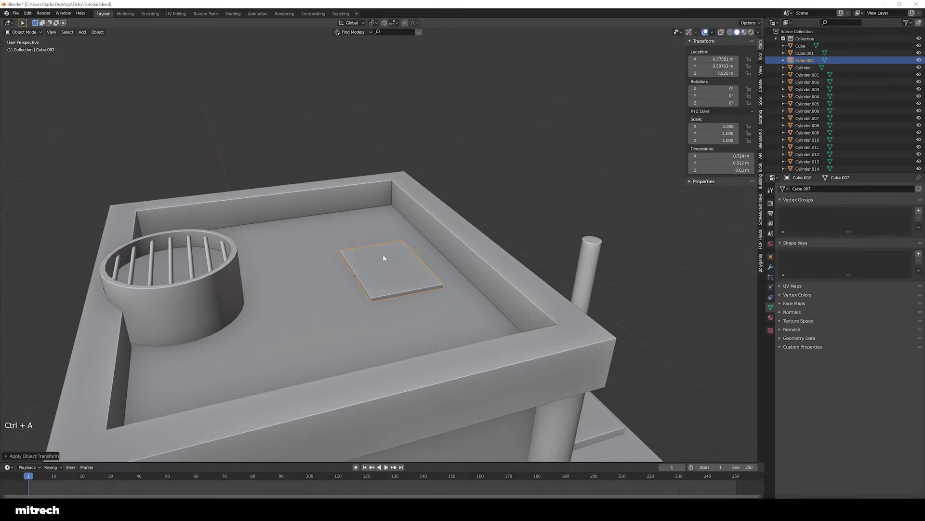
{"action": "key", "text": "KP_Decimal"}
{"action": "scroll", "coordinate": [419, 306], "scroll_direction": "down", "scroll_amount": 1}
{"action": "middle_click_drag", "start_coordinate": [419, 305], "coordinate": [384, 341]}
{"action": "scroll", "coordinate": [408, 311], "scroll_direction": "up", "scroll_amount": 2}
{"action": "key", "text": "n"}
{"action": "key", "text": "ctrl+a"}
- Check the roof in the reference picture, then move the board beside the parapet's inner corner and apply its transform
{"action": "scroll", "coordinate": [400, 330], "scroll_direction": "down", "scroll_amount": 3}
{"action": "scroll", "coordinate": [384, 341], "scroll_direction": "down", "scroll_amount": 6}
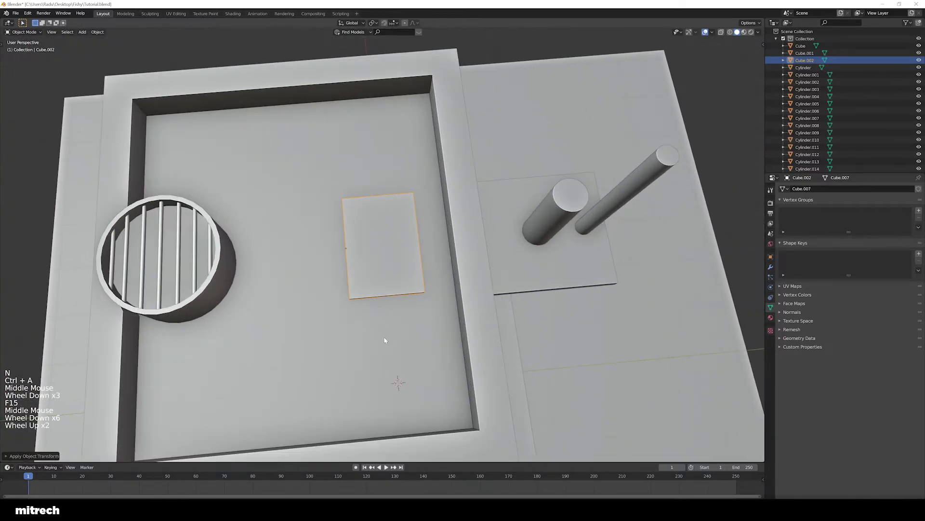
{"action": "scroll", "coordinate": [385, 339], "scroll_direction": "up", "scroll_amount": 3}
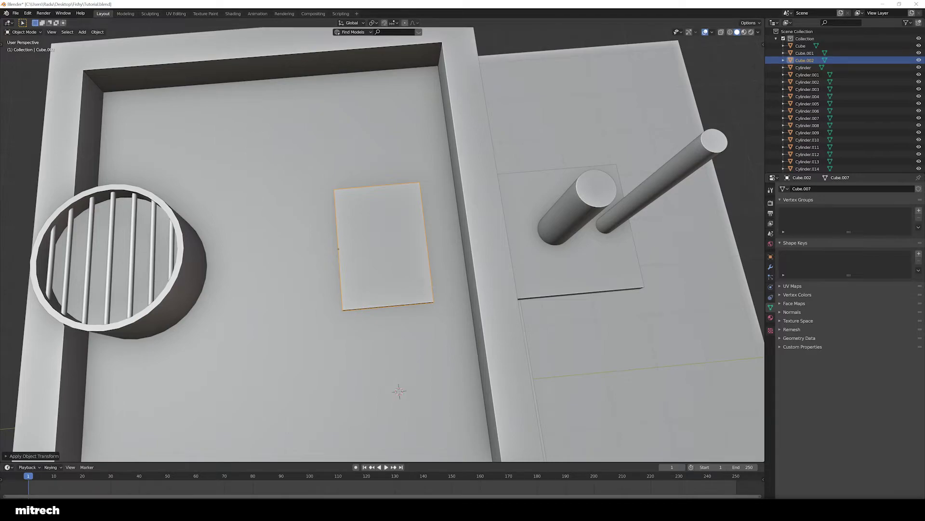
{"action": "key", "text": "alt+Tab"}
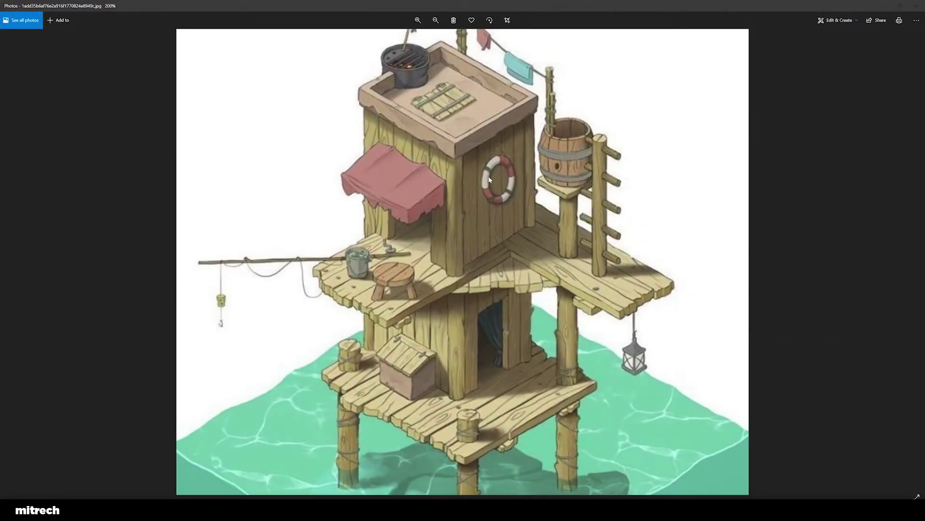
{"action": "key", "text": "alt+Tab"}
{"action": "key", "text": "KP_7"}
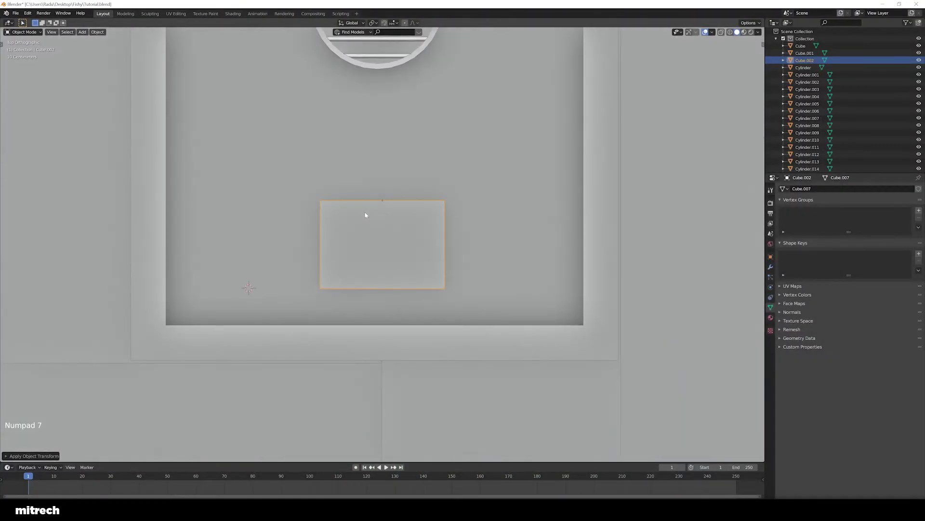
{"action": "key", "text": "g"}
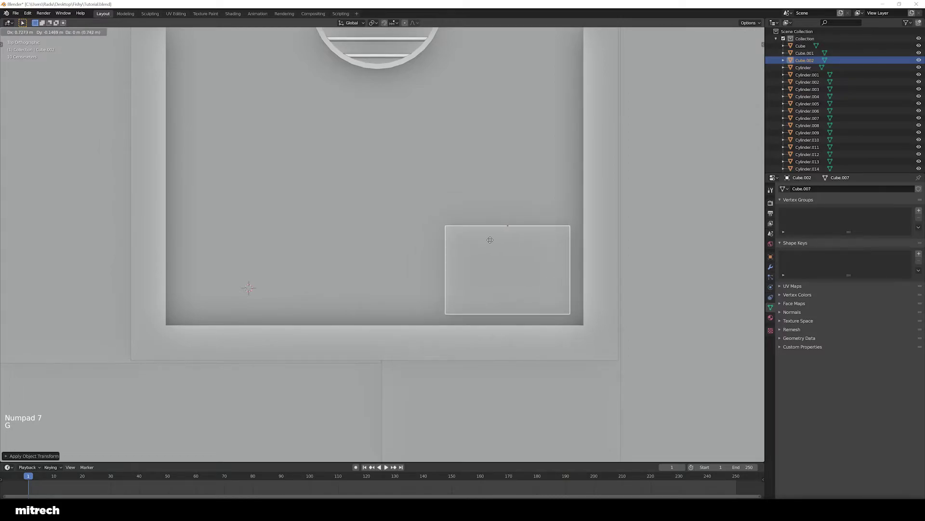
{"action": "left_click", "coordinate": [481, 244]}
{"action": "key", "text": "ctrl+a"}
{"action": "left_click", "coordinate": [434, 243]}
{"action": "mouse_move", "coordinate": [424, 242]}
{"action": "middle_mouse_down"}
{"action": "mouse_move", "coordinate": [410, 242]}
{"action": "mouse_move", "coordinate": [436, 250]}
{"action": "middle_mouse_up"}
{"action": "key", "text": "ctrl+a"}
{"action": "left_click", "coordinate": [416, 243]}
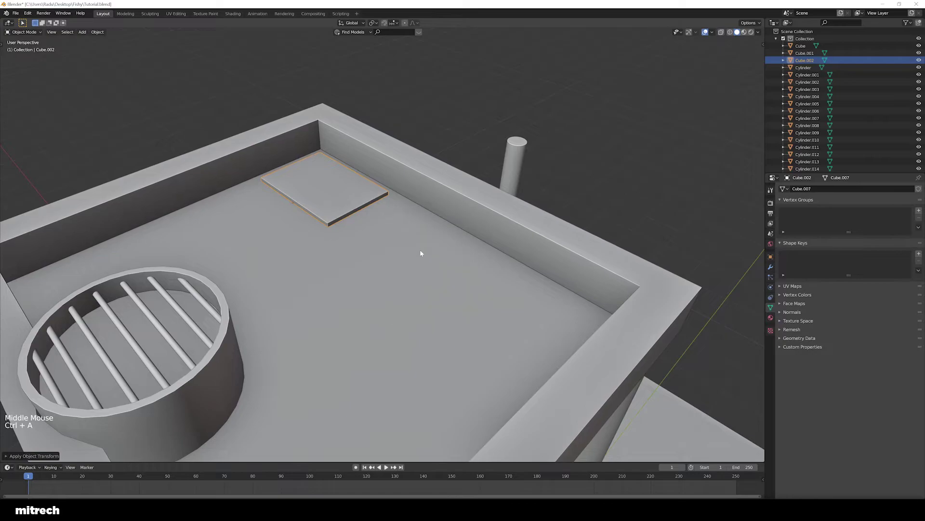
- Divide the board in Edit Mode with four evenly spaced loop cuts running parallel to its long sides
{"action": "key", "text": "KP_Decimal"}
{"action": "scroll", "coordinate": [420, 249], "scroll_direction": "down", "scroll_amount": 3}
{"action": "middle_click_drag", "start_coordinate": [417, 250], "coordinate": [454, 308]}
{"action": "scroll", "coordinate": [415, 266], "scroll_direction": "up", "scroll_amount": 2}
{"action": "scroll", "coordinate": [440, 256], "scroll_direction": "up", "scroll_amount": 1}
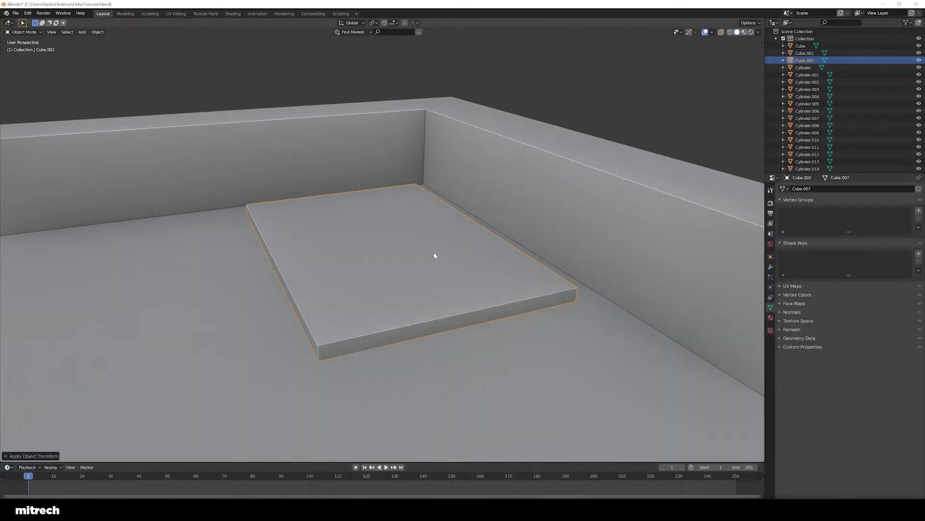
{"action": "right_click", "coordinate": [434, 252]}
{"action": "key", "text": "Tab"}
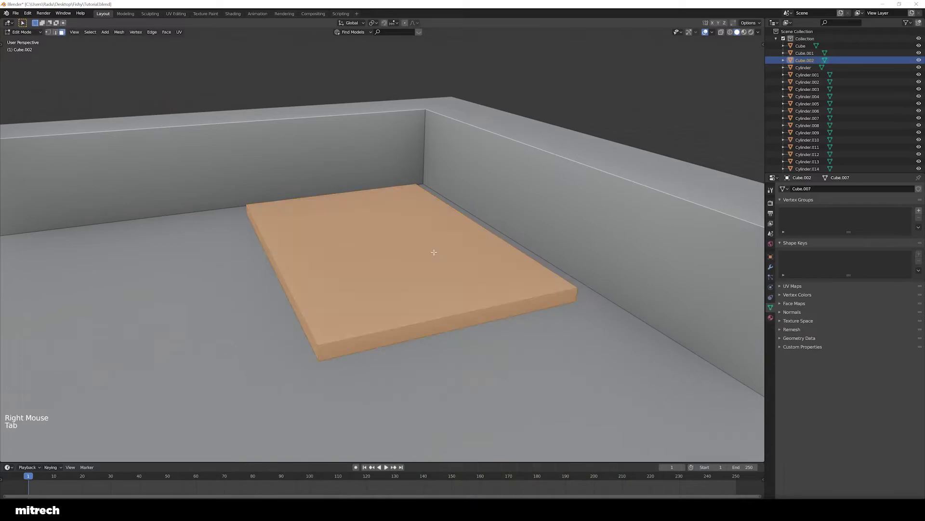
{"action": "middle_click_drag", "start_coordinate": [434, 252], "coordinate": [420, 261]}
{"action": "key", "text": "a"}
{"action": "scroll", "coordinate": [418, 270], "scroll_direction": "down", "scroll_amount": 1}
{"action": "key", "text": "ctrl+r"}
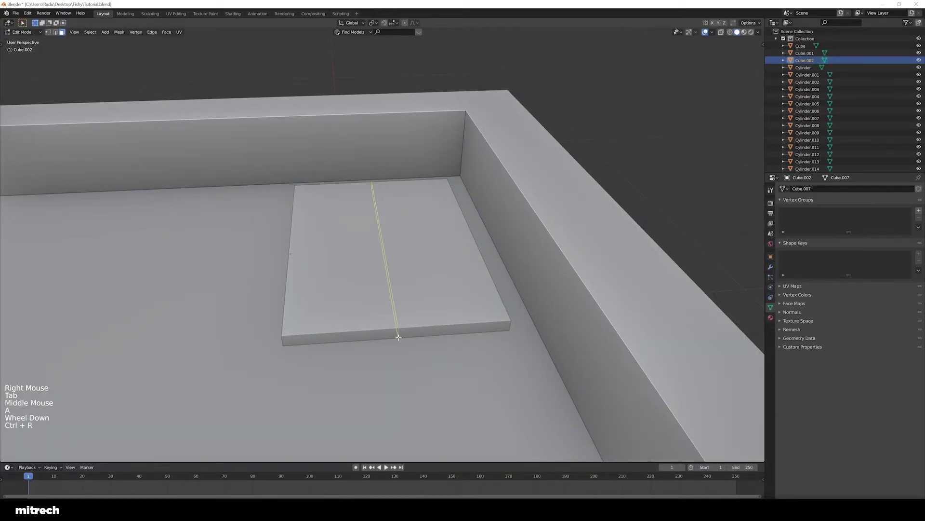
{"action": "scroll", "coordinate": [399, 337], "scroll_direction": "up", "scroll_amount": 2}
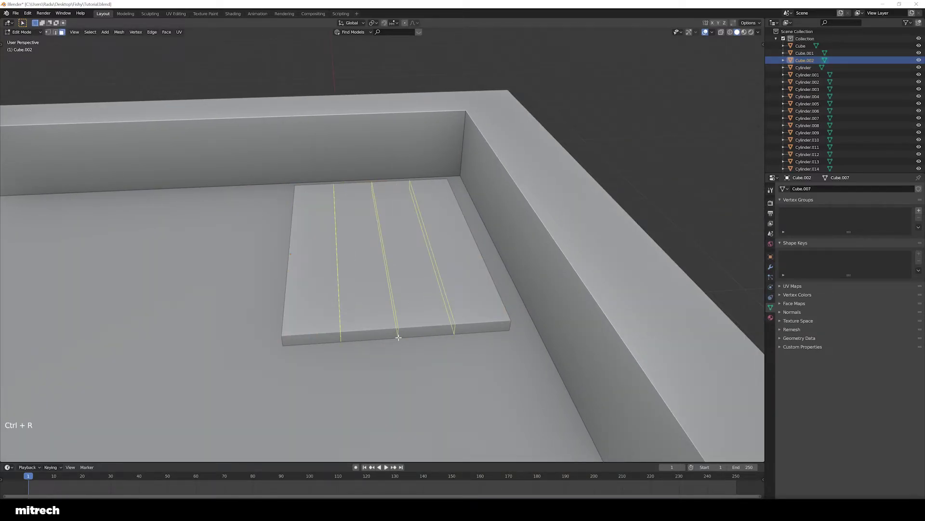
{"action": "scroll", "coordinate": [398, 338], "scroll_direction": "up", "scroll_amount": 1}
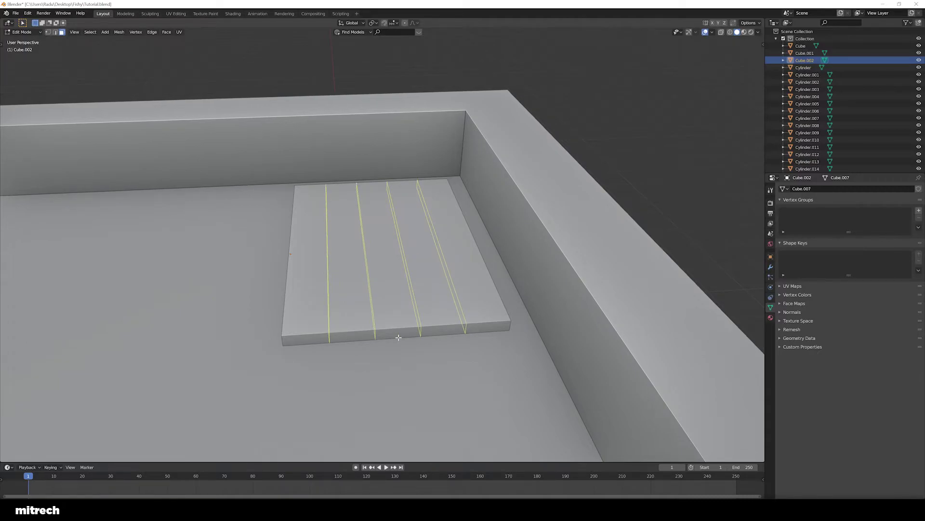
{"action": "left_click", "coordinate": [398, 337]}
{"action": "right_click", "coordinate": [398, 337]}
{"action": "middle_click_drag", "start_coordinate": [398, 338], "coordinate": [405, 317]}
- Select the two middle edge loops of the board and dissolve them
{"action": "key", "text": "a"}
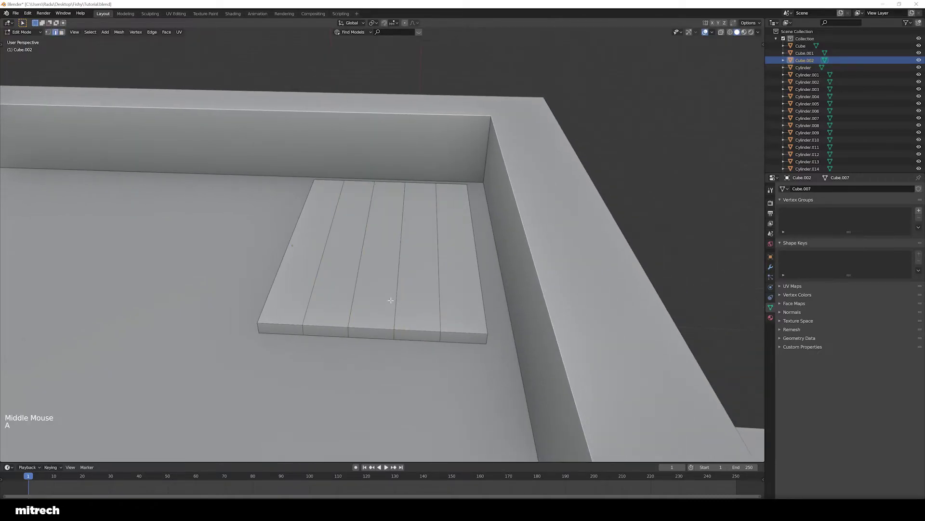
{"action": "key", "text": "2"}
{"action": "right_click", "coordinate": [361, 275], "text": "alt"}
{"action": "right_click", "coordinate": [399, 275], "text": "alt+shift"}
{"action": "key", "text": "x"}
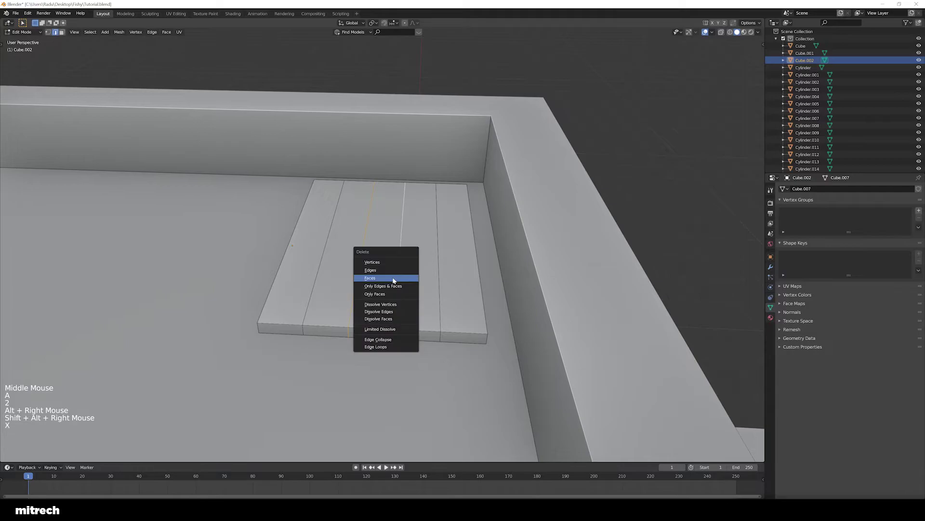
{"action": "left_click", "coordinate": [388, 312]}
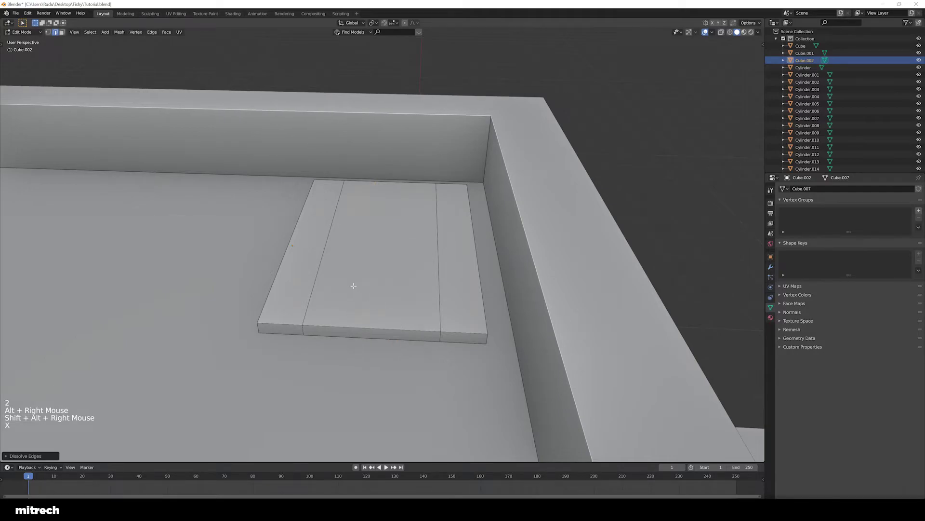
- Select the two remaining edge loops and bevel them into narrow strips around the board
{"action": "key", "text": "a"}
{"action": "key", "text": "a"}
{"action": "key", "text": "a"}
{"action": "right_click", "coordinate": [320, 259], "text": "alt"}
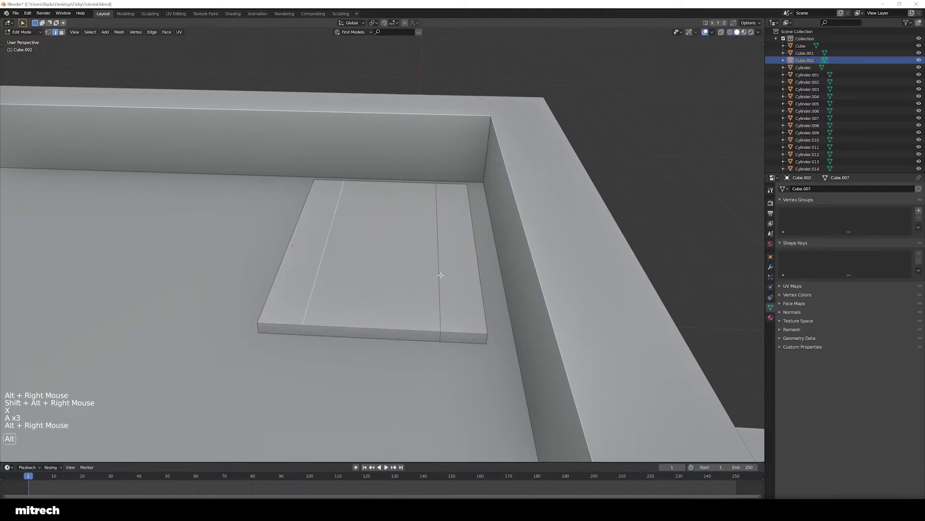
{"action": "right_click", "coordinate": [437, 273], "text": "alt+shift"}
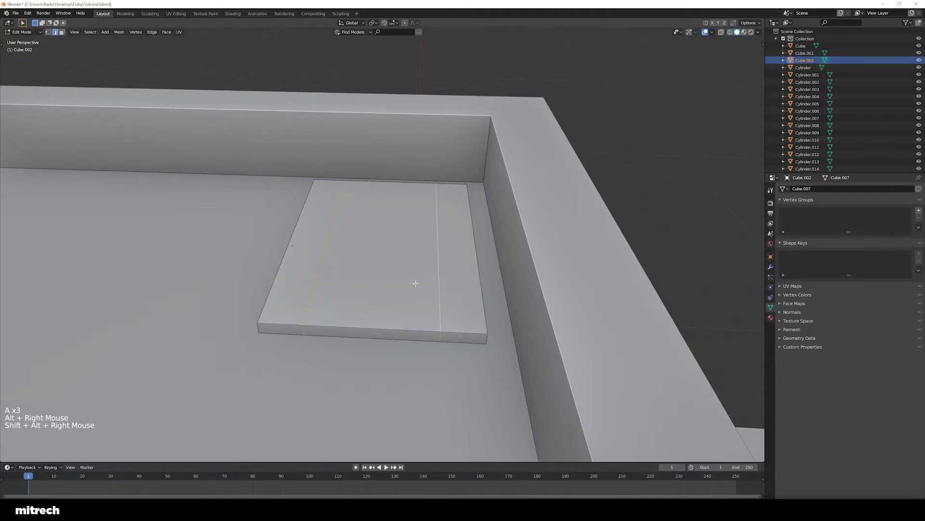
{"action": "middle_click_drag", "start_coordinate": [415, 284], "coordinate": [490, 283]}
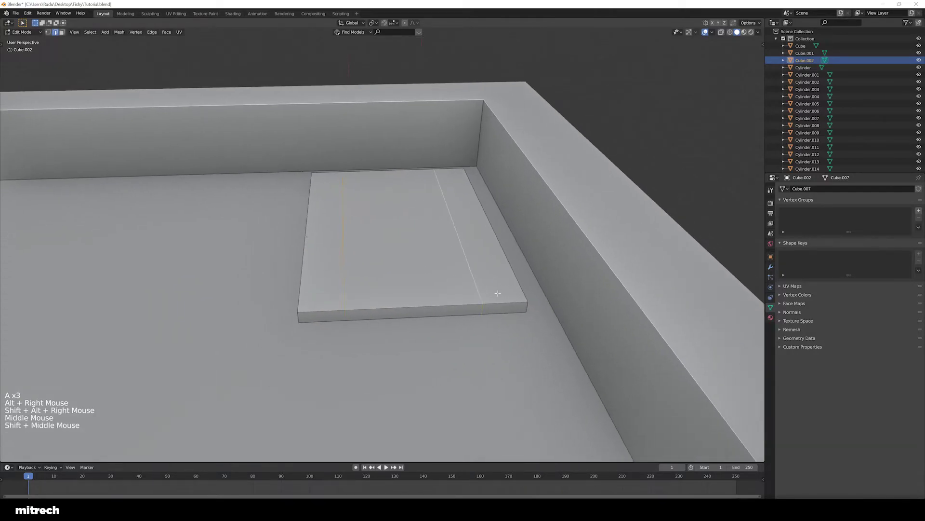
{"action": "key", "text": "a"}
{"action": "right_click", "coordinate": [358, 275], "text": "alt"}
{"action": "right_click", "coordinate": [470, 271], "text": "alt+shift"}
{"action": "scroll", "coordinate": [591, 296], "scroll_direction": "up", "scroll_amount": 1}
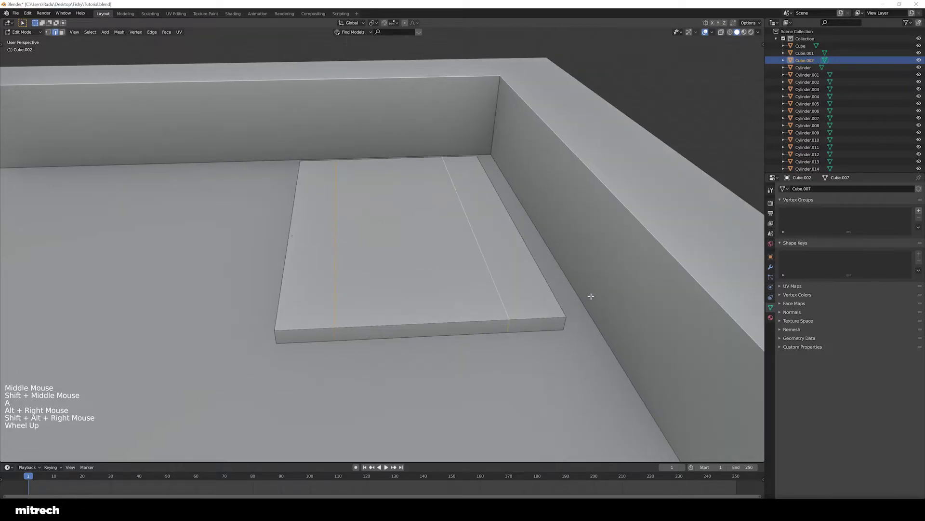
{"action": "key", "text": "ctrl+b"}
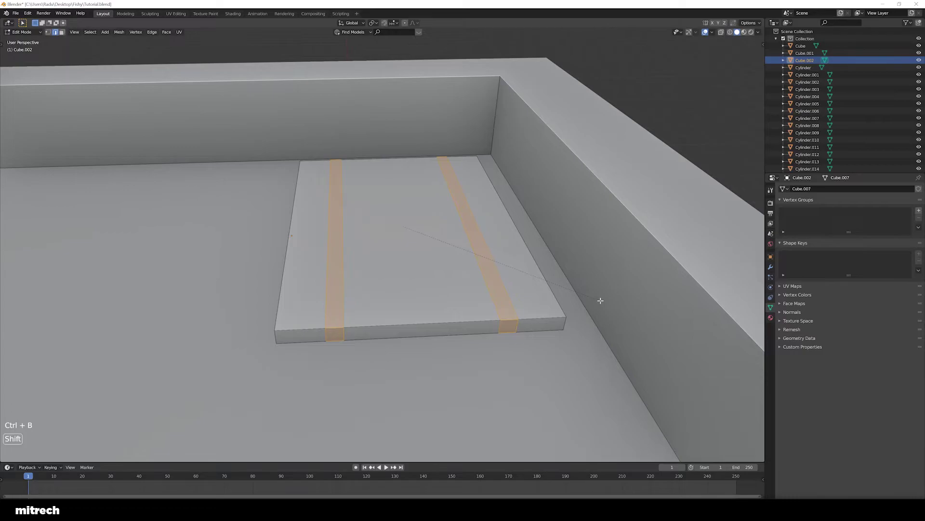
{"action": "left_click", "coordinate": [598, 299]}
- Extrude the two narrow strips outward along their normals by about 0.007 to form raised bands
{"action": "mouse_move", "coordinate": [434, 289]}
{"action": "middle_mouse_down"}
{"action": "mouse_move", "coordinate": [458, 306]}
{"action": "mouse_move", "coordinate": [431, 292]}
{"action": "middle_mouse_up"}
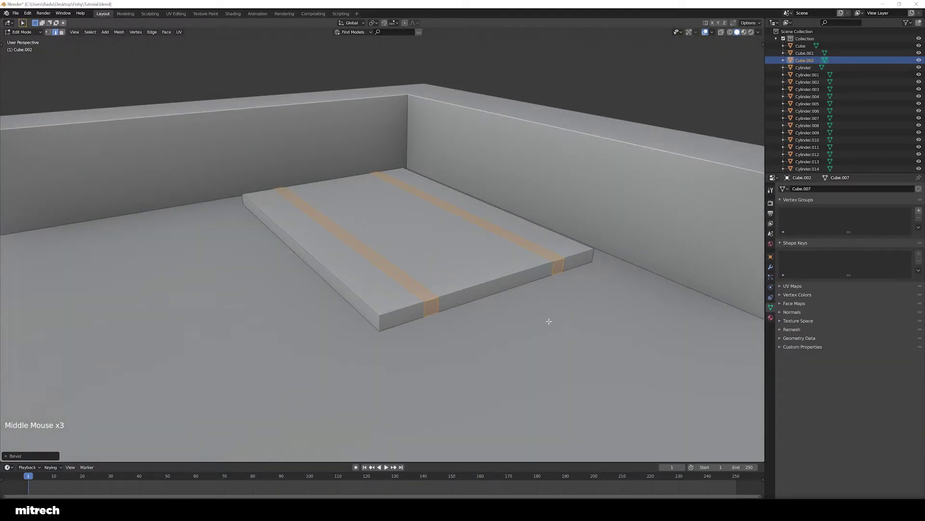
{"action": "middle_click_drag", "start_coordinate": [549, 321], "coordinate": [494, 317], "text": "shift"}
{"action": "middle_click_drag", "start_coordinate": [425, 283], "coordinate": [489, 322]}
{"action": "scroll", "coordinate": [448, 305], "scroll_direction": "up", "scroll_amount": 1}
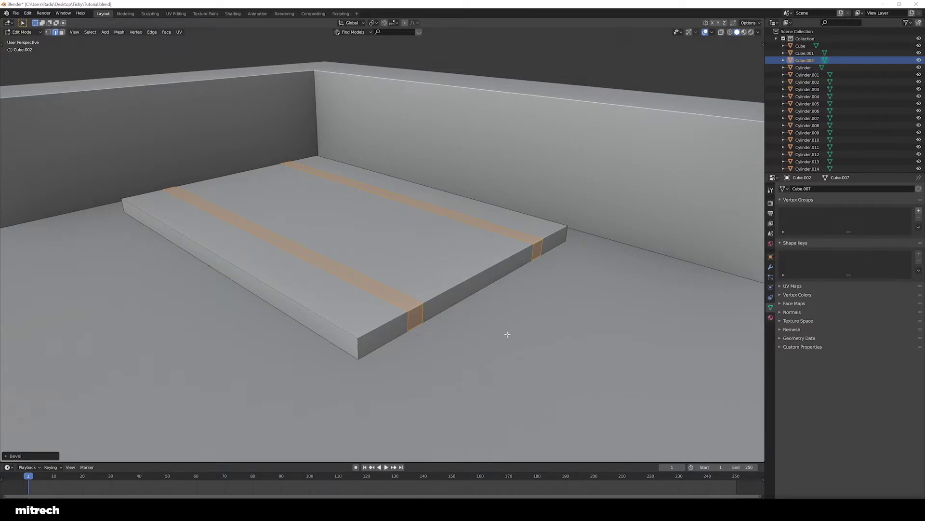
{"action": "middle_click_drag", "start_coordinate": [528, 332], "coordinate": [530, 328]}
{"action": "scroll", "coordinate": [555, 329], "scroll_direction": "down", "scroll_amount": 1}
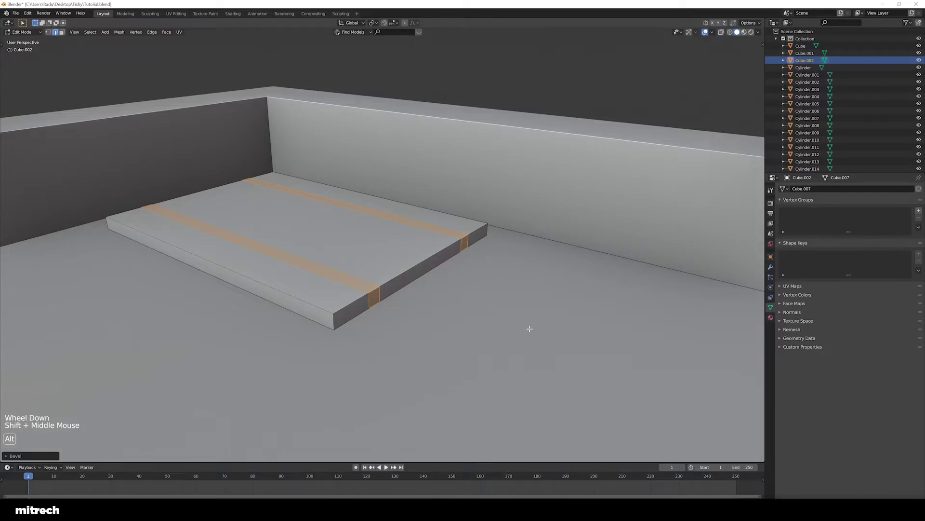
{"action": "key", "text": "alt+e"}
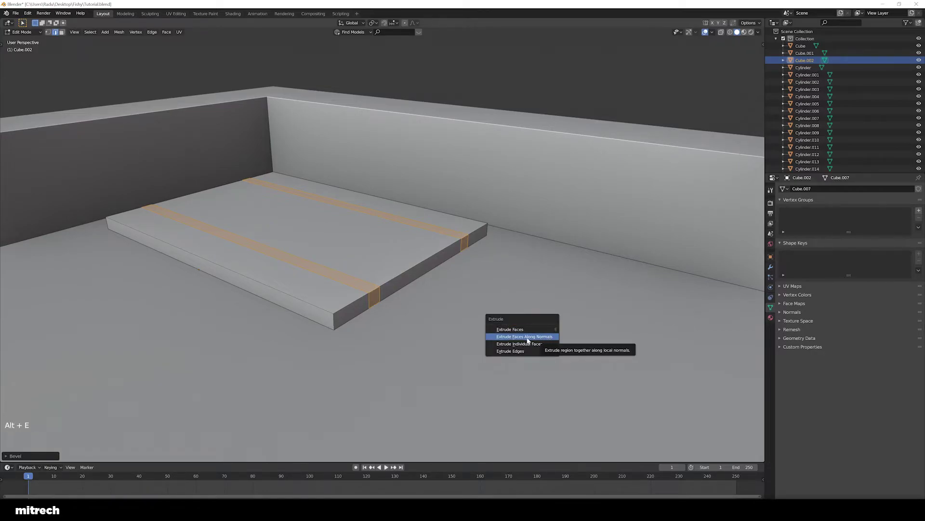
{"action": "left_click", "coordinate": [526, 336]}
{"action": "key", "text": "shift"}
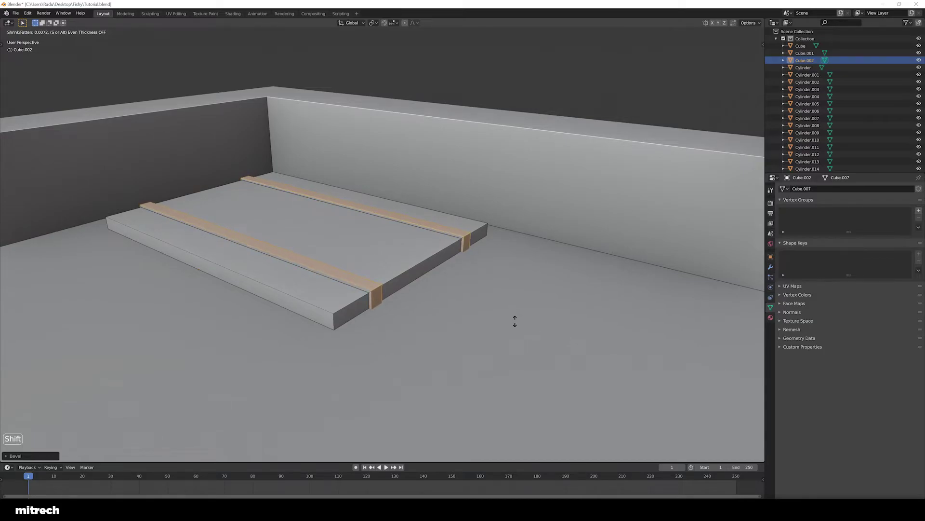
{"action": "left_click", "coordinate": [515, 319]}
- Return to Object Mode and apply the banded board's transform
{"action": "key", "text": "Tab"}
{"action": "middle_click_drag", "start_coordinate": [514, 320], "coordinate": [428, 275]}
{"action": "key", "text": "a"}
{"action": "right_click", "coordinate": [427, 272]}
{"action": "key", "text": "ctrl+a"}
{"action": "left_click", "coordinate": [427, 271]}
- Isolate the banded board by hiding all other objects, and apply its transform again
{"action": "middle_click_drag", "start_coordinate": [450, 325], "coordinate": [466, 349]}
{"action": "scroll", "coordinate": [466, 349], "scroll_direction": "up", "scroll_amount": 2}
{"action": "scroll", "coordinate": [467, 349], "scroll_direction": "down", "scroll_amount": 1}
{"action": "middle_click_drag", "start_coordinate": [396, 319], "coordinate": [469, 326]}
{"action": "scroll", "coordinate": [455, 326], "scroll_direction": "down", "scroll_amount": 3}
{"action": "scroll", "coordinate": [393, 300], "scroll_direction": "up", "scroll_amount": 2}
{"action": "key", "text": "shift+h"}
{"action": "scroll", "coordinate": [464, 346], "scroll_direction": "up", "scroll_amount": 1}
{"action": "key", "text": "ctrl+a"}
{"action": "left_click", "coordinate": [440, 320]}
{"action": "key", "text": "a"}
{"action": "scroll", "coordinate": [445, 317], "scroll_direction": "up", "scroll_amount": 2}
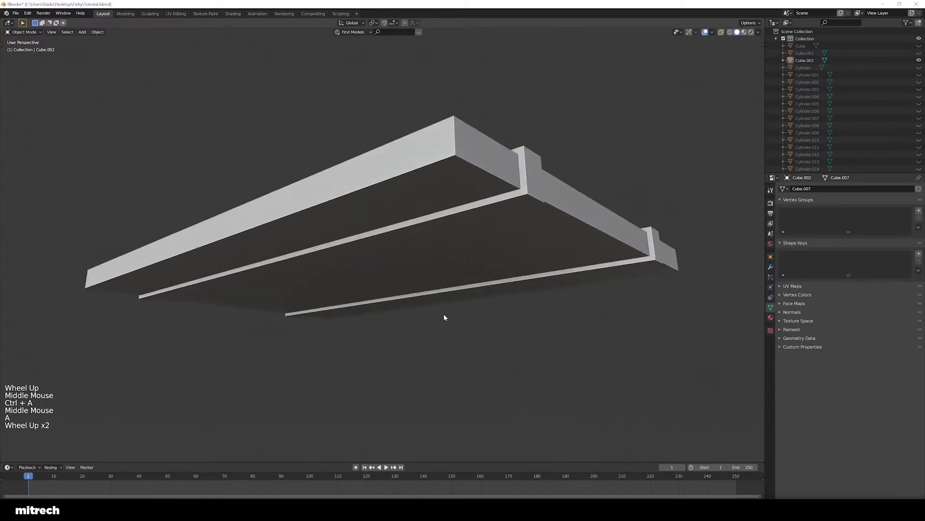
- Open the banded board in Edit Mode and show it in front orthographic see-through display with vertex selection
{"action": "right_click", "coordinate": [493, 197]}
{"action": "key", "text": "Tab"}
{"action": "key", "text": "3"}
{"action": "key", "text": "a"}
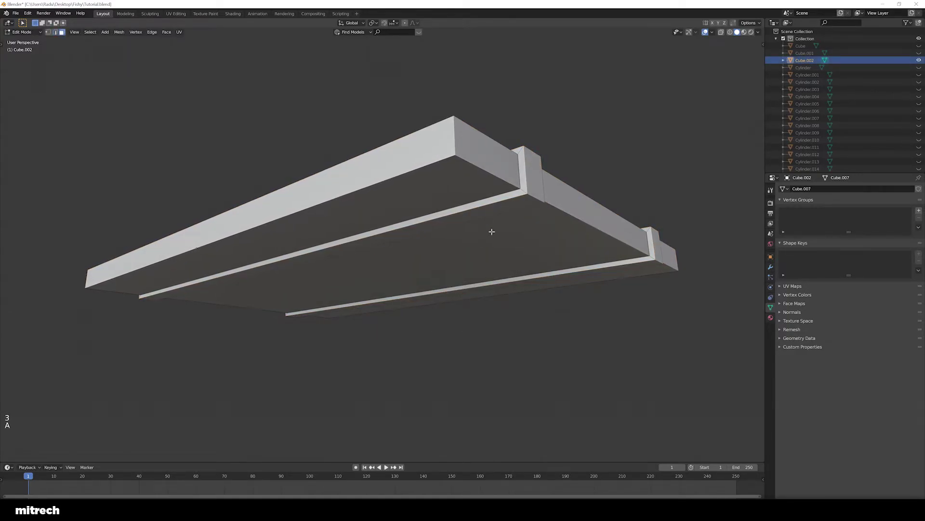
{"action": "scroll", "coordinate": [491, 231], "scroll_direction": "down", "scroll_amount": 3}
{"action": "scroll", "coordinate": [492, 231], "scroll_direction": "up", "scroll_amount": 1}
{"action": "middle_click_drag", "start_coordinate": [488, 241], "coordinate": [304, 230]}
{"action": "right_click", "coordinate": [304, 230]}
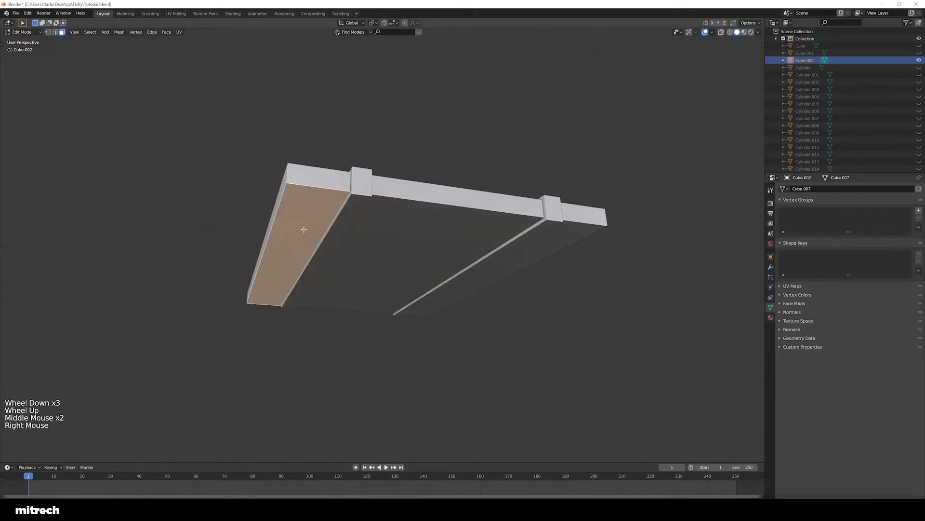
{"action": "key", "text": "a"}
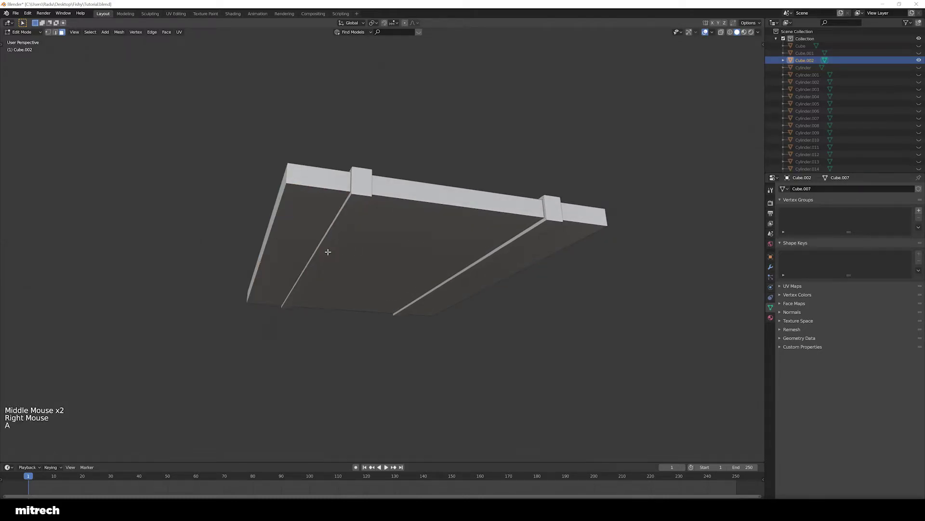
{"action": "key", "text": "KP_1"}
{"action": "scroll", "coordinate": [309, 255], "scroll_direction": "up", "scroll_amount": 2}
{"action": "key", "text": "z"}
{"action": "key", "text": "1"}
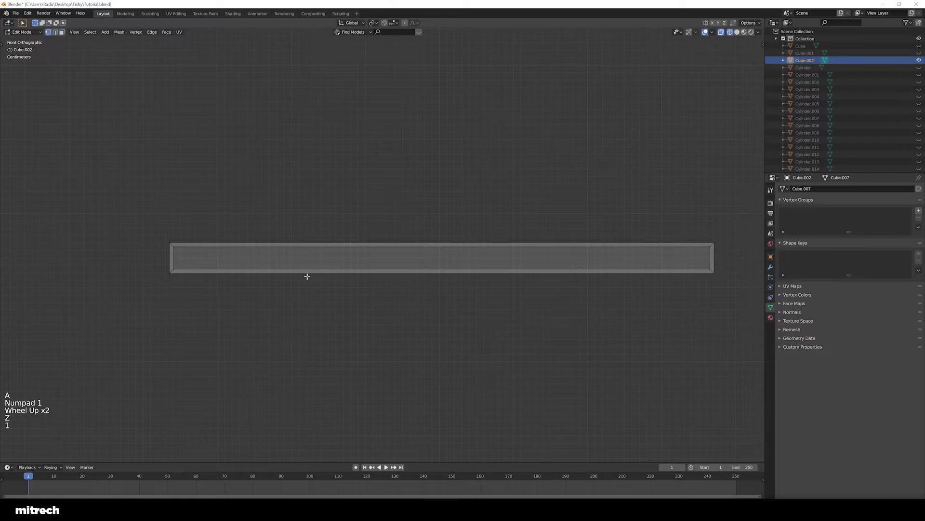
{"action": "key", "text": "a"}
{"action": "key", "text": "a"}
{"action": "key", "text": "a"}
{"action": "key", "text": "a"}
{"action": "key", "text": "a"}
{"action": "middle_click_drag", "start_coordinate": [314, 279], "coordinate": [351, 305], "text": "shift"}
{"action": "scroll", "coordinate": [351, 306], "scroll_direction": "down", "scroll_amount": 1}
- Select all vertices along the board's underside and flatten them by scaling to 0 along global Z
{"action": "key", "text": "a"}
{"action": "key", "text": "b"}
{"action": "left_click_drag", "start_coordinate": [114, 254], "coordinate": [678, 362]}
{"action": "key", "text": "a"}
{"action": "key", "text": "b"}
{"action": "left_click_drag", "start_coordinate": [108, 257], "coordinate": [643, 349]}
{"action": "type", "text": "s"}
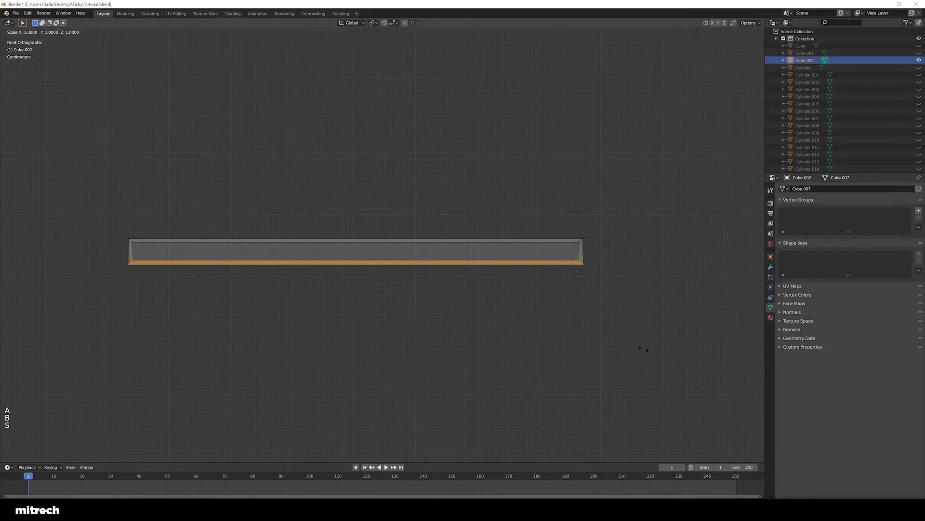
{"action": "type", "text": "z0"}
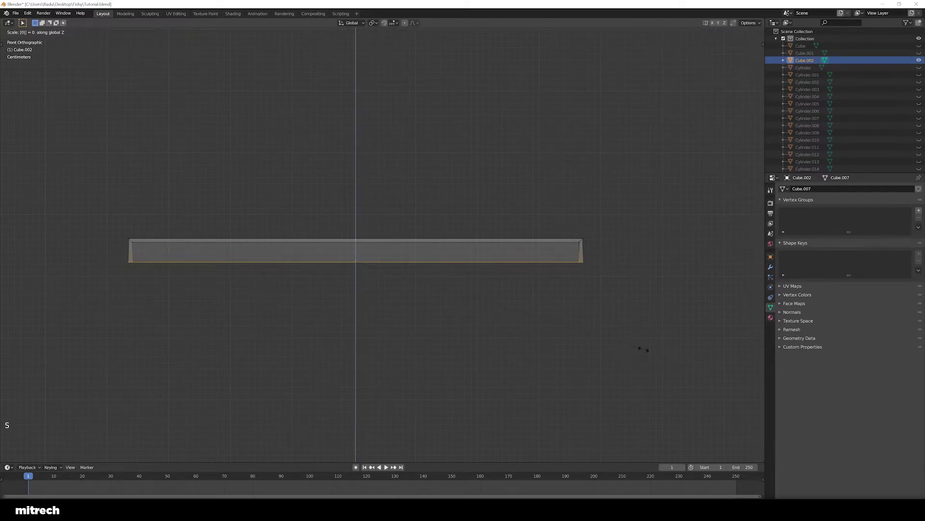
{"action": "key", "text": "Return"}
{"action": "key", "text": "a"}
- Return to solid display and merge all of the board's vertices by distance
{"action": "key", "text": "z"}
{"action": "mouse_move", "coordinate": [335, 275]}
{"action": "middle_mouse_down"}
{"action": "mouse_move", "coordinate": [313, 281]}
{"action": "mouse_move", "coordinate": [358, 272]}
{"action": "mouse_move", "coordinate": [396, 241]}
{"action": "middle_mouse_up"}
{"action": "key", "text": "a"}
{"action": "key", "text": "a"}
{"action": "key", "text": "a"}
{"action": "middle_click_drag", "start_coordinate": [396, 241], "coordinate": [407, 233]}
{"action": "key", "text": "a"}
{"action": "key", "text": "a"}
{"action": "key", "text": "a"}
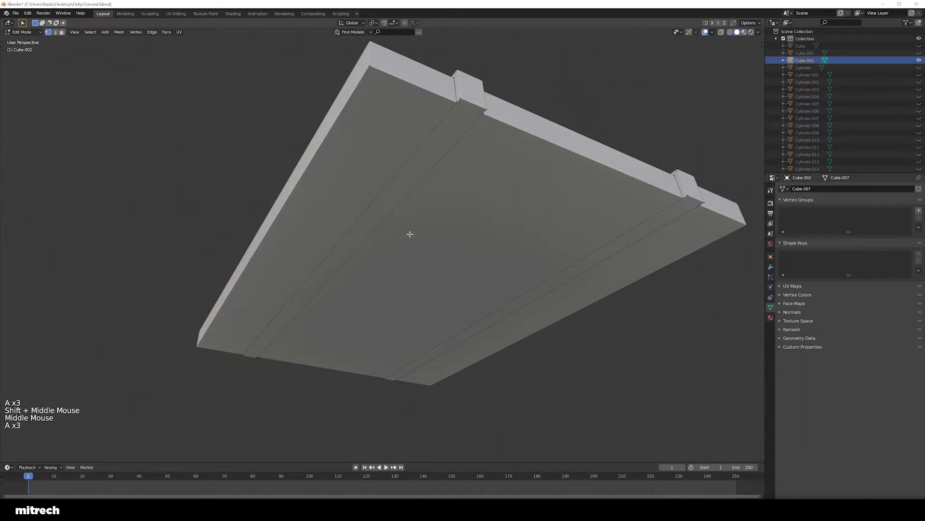
{"action": "key", "text": "a"}
{"action": "key", "text": "space"}
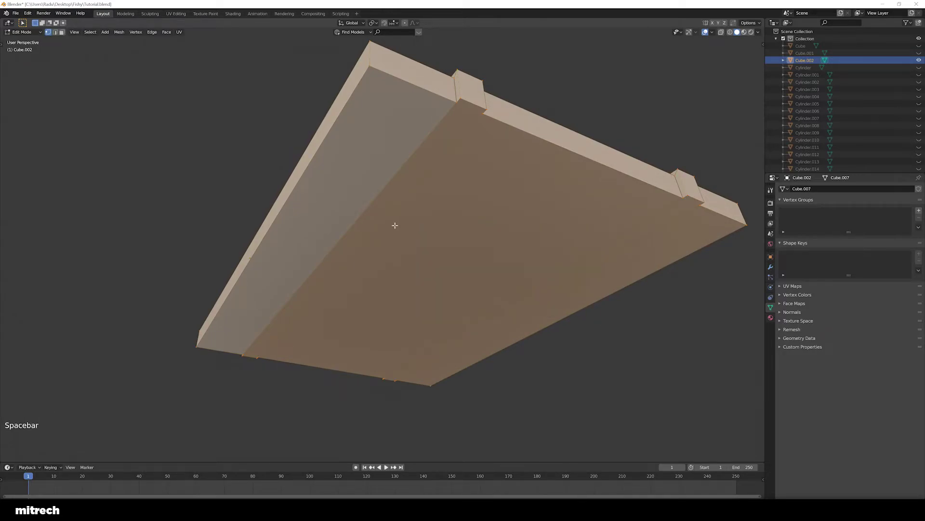
{"action": "key", "text": "a"}
{"action": "key", "text": "a"}
{"action": "key", "text": "a"}
{"action": "key", "text": "space"}
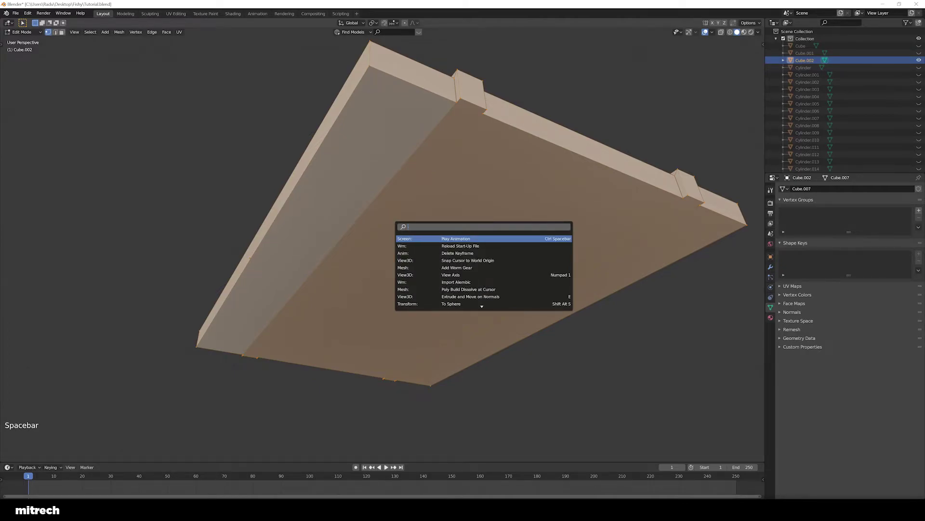
{"action": "type", "text": "merge"}
{"action": "key", "text": "Return"}
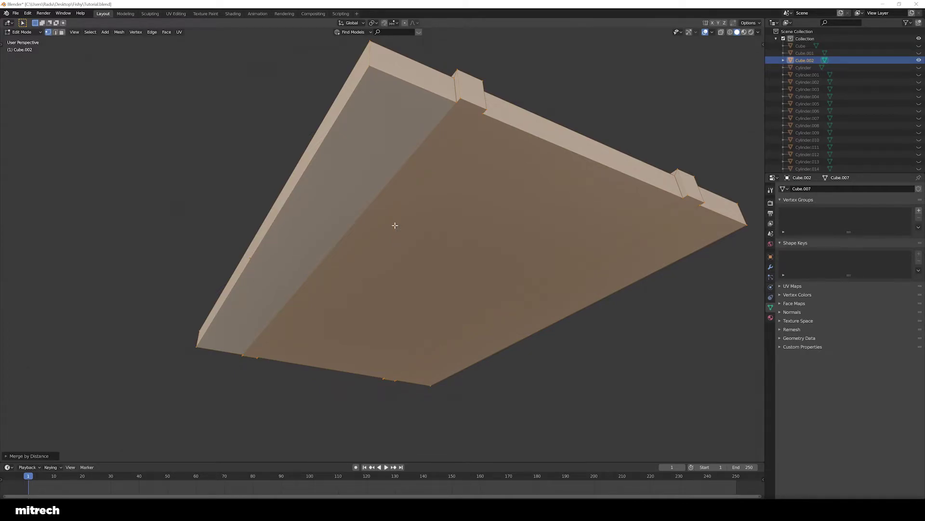
{"action": "scroll", "coordinate": [394, 225], "scroll_direction": "down", "scroll_amount": 1}
{"action": "key", "text": "a"}
{"action": "middle_click_drag", "start_coordinate": [392, 223], "coordinate": [415, 215]}
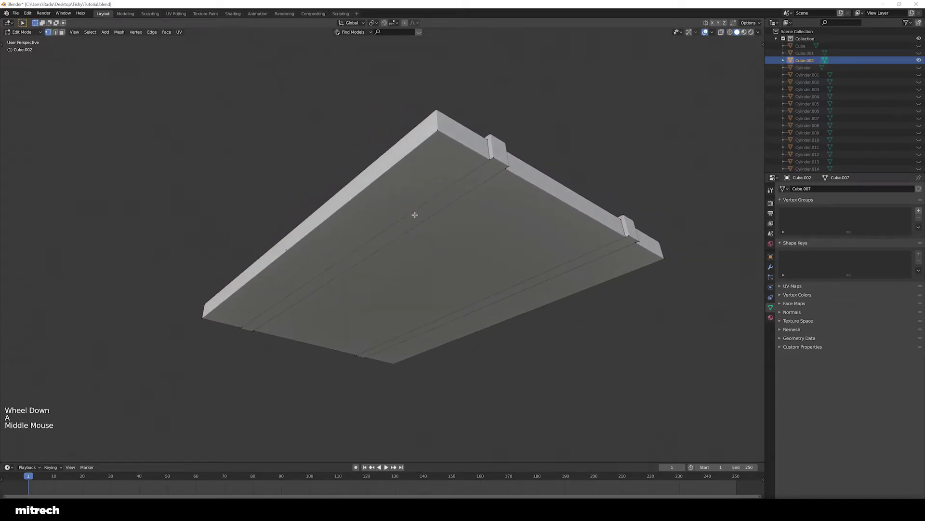
- Apply the board's transform in Object Mode and unhide all other objects
{"action": "key", "text": "F15"}
{"action": "key", "text": "Tab"}
{"action": "key", "text": "ctrl+a"}
{"action": "left_click", "coordinate": [484, 201]}
{"action": "middle_click_drag", "start_coordinate": [484, 200], "coordinate": [431, 282]}
{"action": "key", "text": "alt+h"}
{"action": "scroll", "coordinate": [430, 279], "scroll_direction": "down", "scroll_amount": 5}
{"action": "key", "text": "a"}
{"action": "right_click", "coordinate": [376, 265]}
{"action": "key", "text": "ctrl+a"}
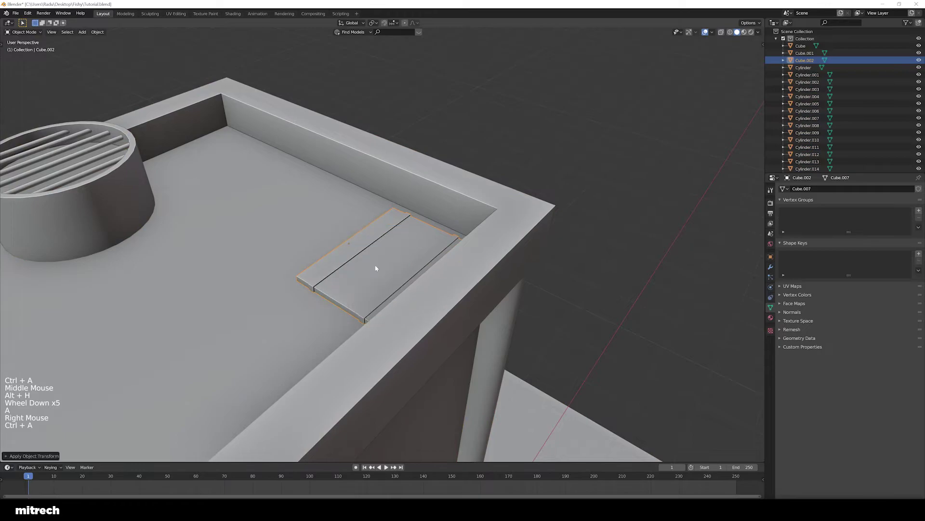
- Deselect everything and save the file
{"action": "right_click", "coordinate": [377, 267]}
{"action": "key", "text": "a"}
{"action": "key", "text": "a"}
{"action": "key", "text": "a"}
{"action": "key", "text": "a"}
{"action": "key", "text": "a"}
{"action": "key", "text": "ctrl+s"}
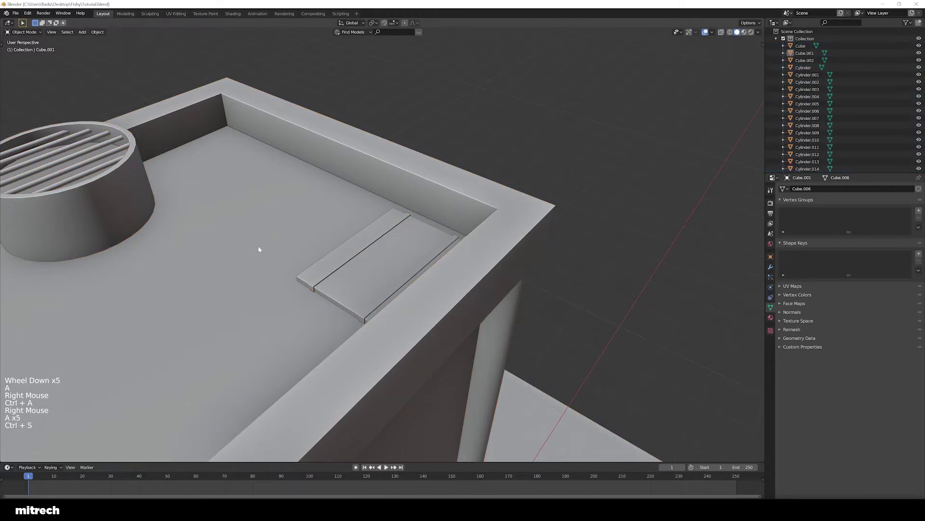
- Select the banded board and examine how it sits in the roof corner
{"action": "right_click", "coordinate": [352, 268]}
{"action": "middle_click_drag", "start_coordinate": [352, 267], "coordinate": [385, 278]}
{"action": "scroll", "coordinate": [369, 285], "scroll_direction": "down", "scroll_amount": 1}
{"action": "scroll", "coordinate": [386, 278], "scroll_direction": "up", "scroll_amount": 3}
{"action": "middle_click_drag", "start_coordinate": [439, 260], "coordinate": [412, 269]}
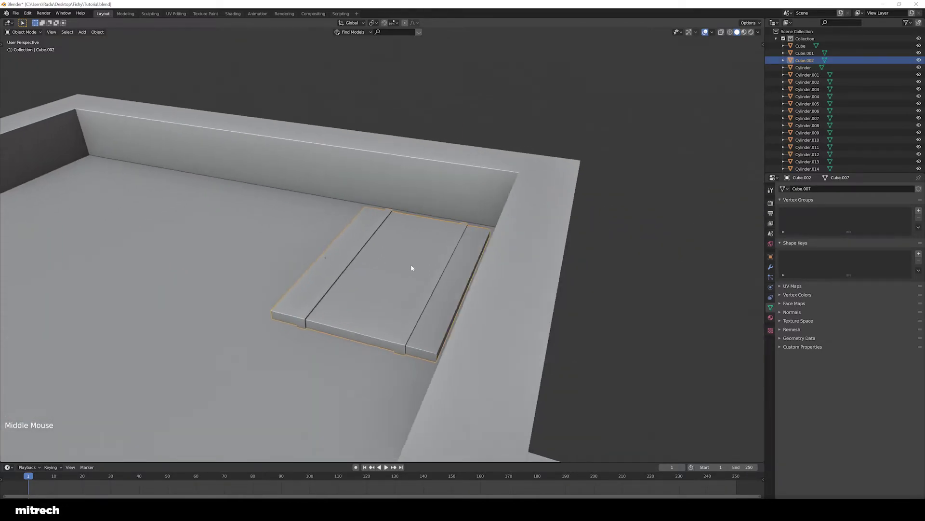
{"action": "scroll", "coordinate": [400, 270], "scroll_direction": "down", "scroll_amount": 2}
{"action": "scroll", "coordinate": [391, 272], "scroll_direction": "down", "scroll_amount": 3}
{"action": "scroll", "coordinate": [322, 290], "scroll_direction": "down", "scroll_amount": 1}
{"action": "middle_click_drag", "start_coordinate": [330, 268], "coordinate": [337, 297], "text": "shift"}
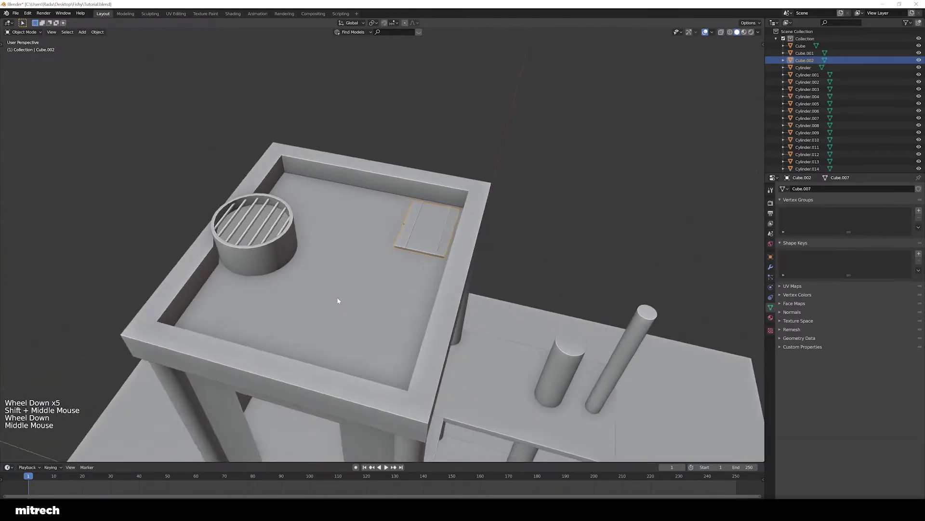
- Try tilting the board upright on the roof by rotating it about the global X axis
{"action": "scroll", "coordinate": [487, 298], "scroll_direction": "up", "scroll_amount": 3}
{"action": "middle_click_drag", "start_coordinate": [488, 297], "coordinate": [530, 299], "text": "shift"}
{"action": "middle_click_drag", "start_coordinate": [530, 299], "coordinate": [578, 279], "text": "shift"}
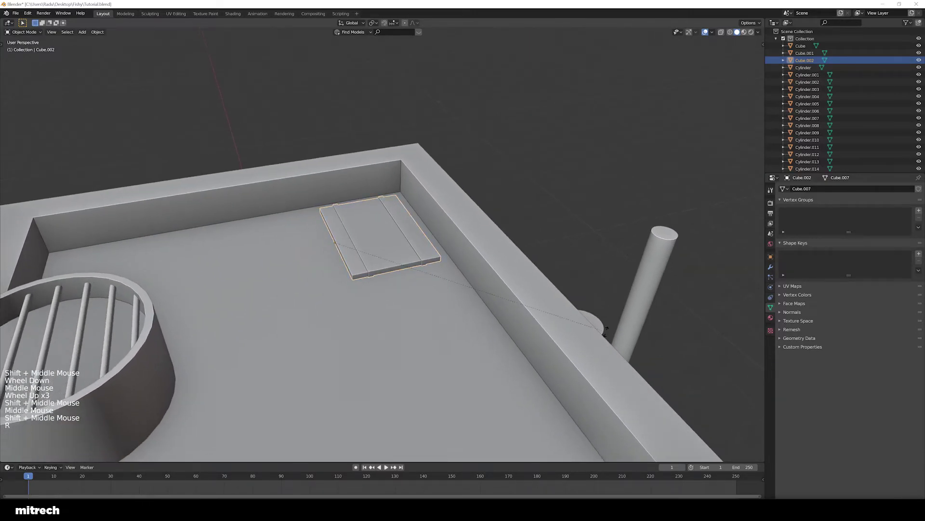
{"action": "key", "text": "r"}
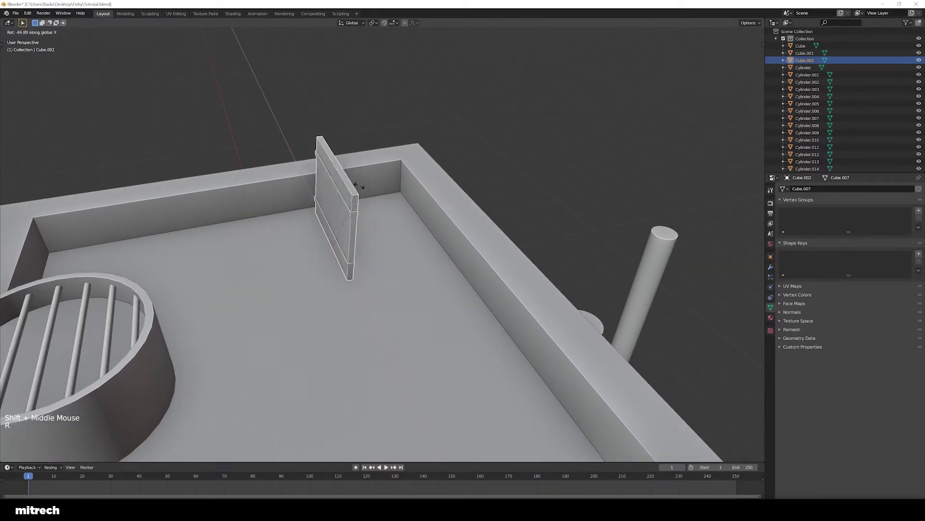
{"action": "right_click", "coordinate": [432, 251]}
{"action": "middle_click_drag", "start_coordinate": [432, 251], "coordinate": [548, 292]}
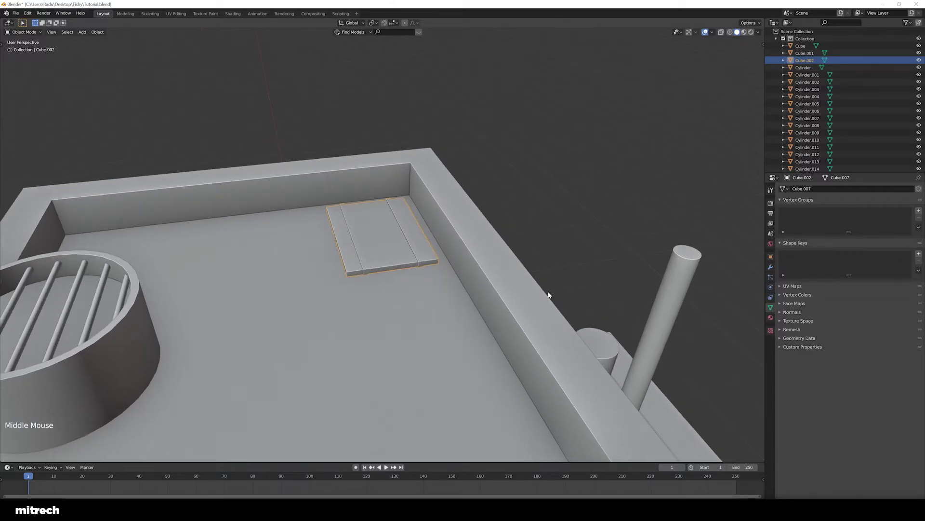
{"action": "key", "text": "r"}
{"action": "left_click", "coordinate": [341, 157]}
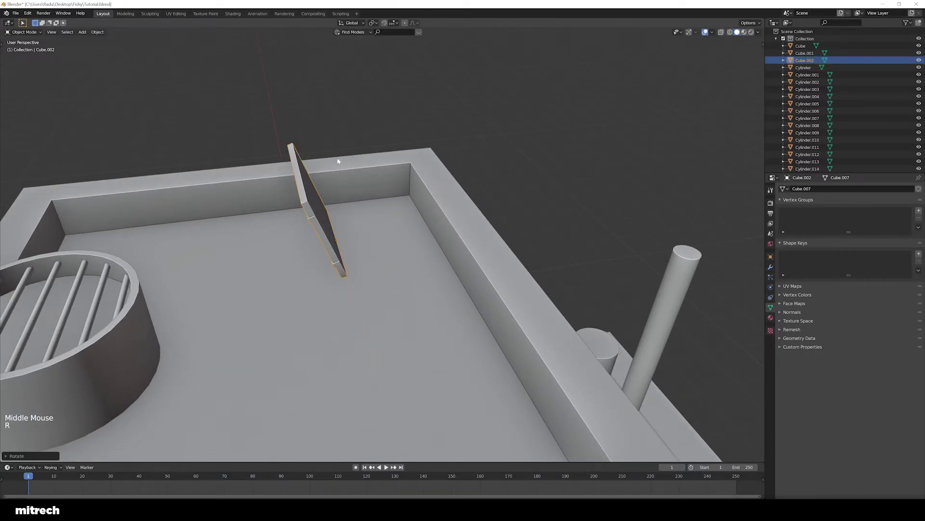
{"action": "middle_click_drag", "start_coordinate": [341, 157], "coordinate": [332, 192]}
{"action": "key", "text": "ctrl+z"}
{"action": "mouse_move", "coordinate": [361, 239]}
{"action": "middle_mouse_down"}
{"action": "mouse_move", "coordinate": [374, 232]}
{"action": "mouse_move", "coordinate": [399, 268]}
{"action": "mouse_move", "coordinate": [365, 247]}
{"action": "middle_mouse_up"}
- Isolate the banded board again, frame it, and show it in front orthographic wireframe
{"action": "key", "text": "a"}
{"action": "right_click", "coordinate": [387, 241]}
{"action": "key", "text": "shift+h"}
{"action": "key", "text": "KP_Decimal"}
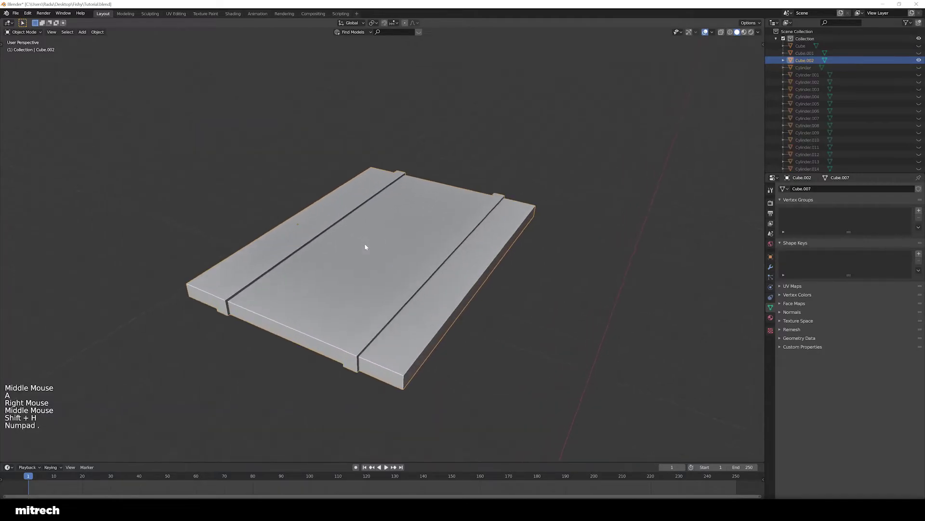
{"action": "key", "text": "KP_1"}
{"action": "key", "text": "z"}
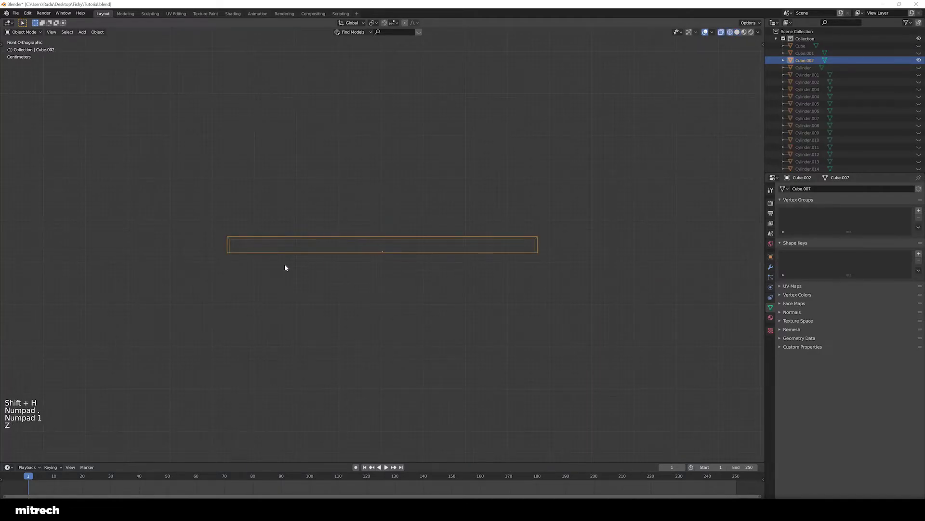
- Select the vertices along the board's flat underside in Edit Mode and delete the faces there
{"action": "key", "text": "Tab"}
{"action": "key", "text": "a"}
{"action": "key", "text": "a"}
{"action": "key", "text": "a"}
{"action": "key", "text": "a"}
{"action": "key", "text": "a"}
{"action": "key", "text": "a"}
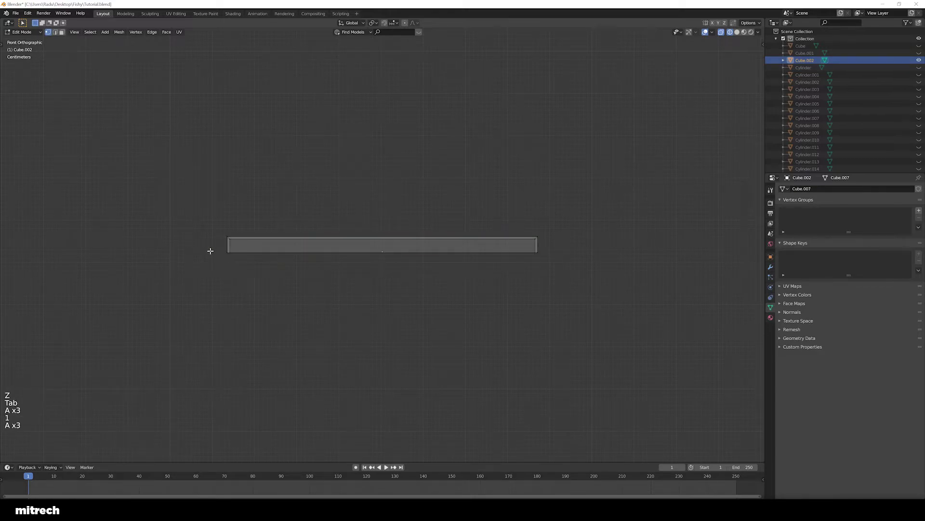
{"action": "key", "text": "b"}
{"action": "left_click_drag", "start_coordinate": [208, 249], "coordinate": [603, 343]}
{"action": "key", "text": "x"}
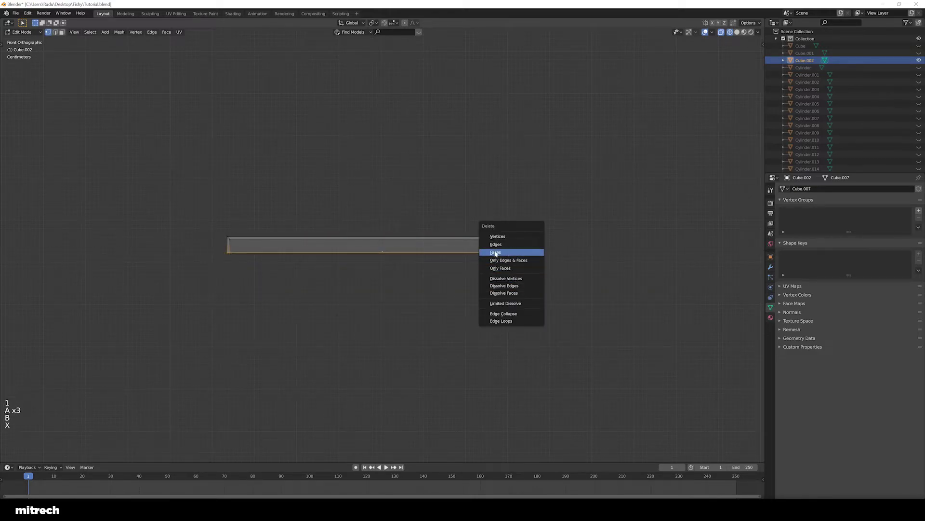
{"action": "left_click", "coordinate": [502, 266]}
- Return to Object Mode in solid display and apply the open-bottomed board's transform
{"action": "key", "text": "Tab"}
{"action": "key", "text": "ctrl+a"}
{"action": "left_click", "coordinate": [377, 245]}
{"action": "key", "text": "z"}
{"action": "left_click", "coordinate": [408, 262]}
{"action": "middle_click_drag", "start_coordinate": [407, 261], "coordinate": [429, 256]}
{"action": "scroll", "coordinate": [430, 256], "scroll_direction": "up", "scroll_amount": 2}
{"action": "key", "text": "a"}
{"action": "right_click", "coordinate": [405, 236]}
{"action": "key", "text": "ctrl+a"}
{"action": "left_click", "coordinate": [396, 224]}
- Unhide all other objects and apply the board's transform once more
{"action": "middle_click_drag", "start_coordinate": [396, 223], "coordinate": [441, 322]}
{"action": "key", "text": "alt+h"}
{"action": "key", "text": "a"}
{"action": "scroll", "coordinate": [444, 248], "scroll_direction": "down", "scroll_amount": 3}
{"action": "right_click", "coordinate": [430, 268]}
{"action": "key", "text": "ctrl+a"}
{"action": "left_click", "coordinate": [429, 266]}
- Clear the object selection and save the file with the finished roof board
{"action": "scroll", "coordinate": [440, 322], "scroll_direction": "down", "scroll_amount": 2}
{"action": "right_click", "coordinate": [454, 322]}
{"action": "right_click", "coordinate": [392, 254]}
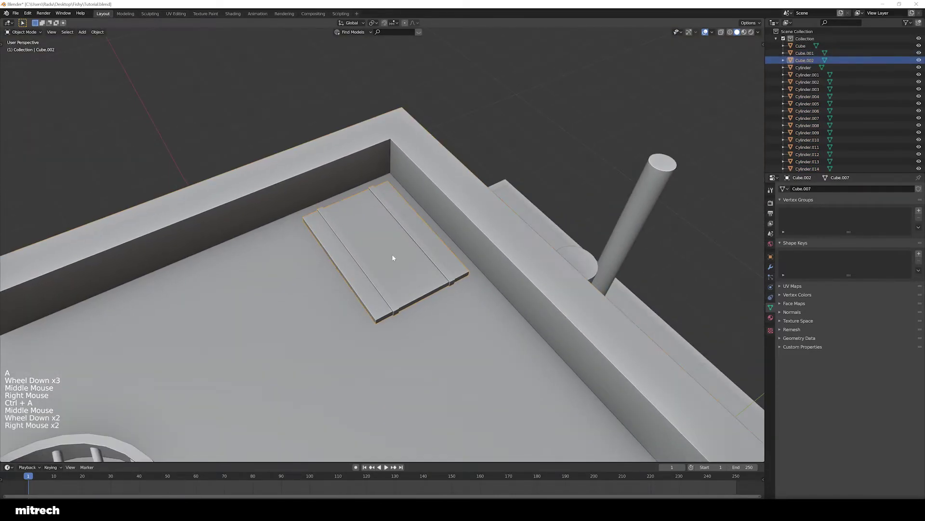
{"action": "middle_click_drag", "start_coordinate": [392, 254], "coordinate": [363, 293]}
{"action": "scroll", "coordinate": [363, 293], "scroll_direction": "down", "scroll_amount": 4}
{"action": "right_click", "coordinate": [259, 252]}
{"action": "key", "text": "a"}
{"action": "key", "text": "a"}
{"action": "key", "text": "a"}
{"action": "key", "text": "a"}
{"action": "key", "text": "a"}
{"action": "key", "text": "ctrl+s"}
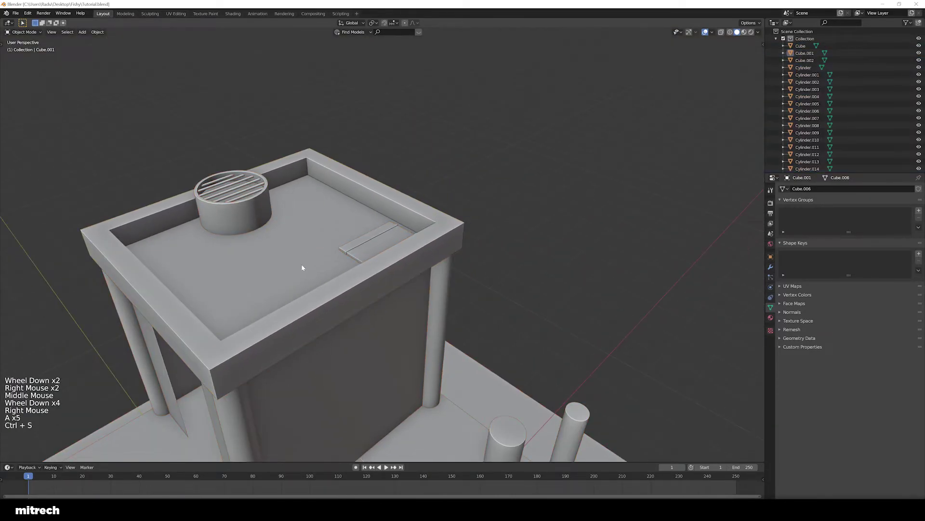
- Select the first-floor platform, deselect everything, and save the file again
{"action": "middle_click_drag", "start_coordinate": [302, 264], "coordinate": [428, 238], "text": "shift"}
{"action": "scroll", "coordinate": [428, 238], "scroll_direction": "down", "scroll_amount": 3}
{"action": "scroll", "coordinate": [358, 320], "scroll_direction": "down", "scroll_amount": 2}
{"action": "middle_click_drag", "start_coordinate": [358, 319], "coordinate": [364, 280], "text": "shift"}
{"action": "scroll", "coordinate": [363, 279], "scroll_direction": "down", "scroll_amount": 1, "text": "shift"}
{"action": "scroll", "coordinate": [363, 280], "scroll_direction": "up", "scroll_amount": 3}
{"action": "right_click", "coordinate": [364, 310]}
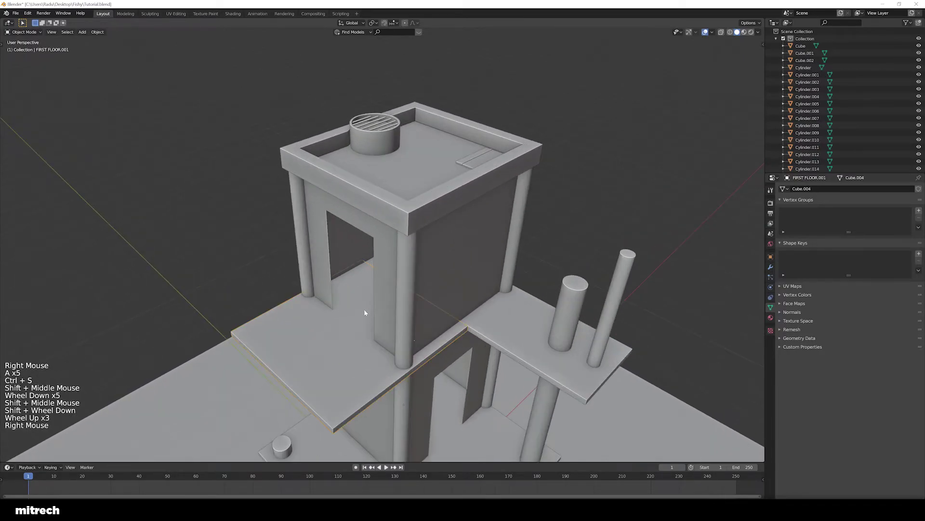
{"action": "key", "text": "a"}
{"action": "key", "text": "a"}
{"action": "key", "text": "a"}
{"action": "key", "text": "a"}
{"action": "key", "text": "a"}
{"action": "key", "text": "ctrl+s"}
{"action": "middle_click_drag", "start_coordinate": [365, 312], "coordinate": [463, 289], "text": "shift"}
{"action": "scroll", "coordinate": [426, 312], "scroll_direction": "down", "scroll_amount": 3}
{"action": "middle_click_drag", "start_coordinate": [463, 289], "coordinate": [461, 256]}
{"action": "key", "text": "a"}
{"action": "key", "text": "a"}
{"action": "key", "text": "a"}
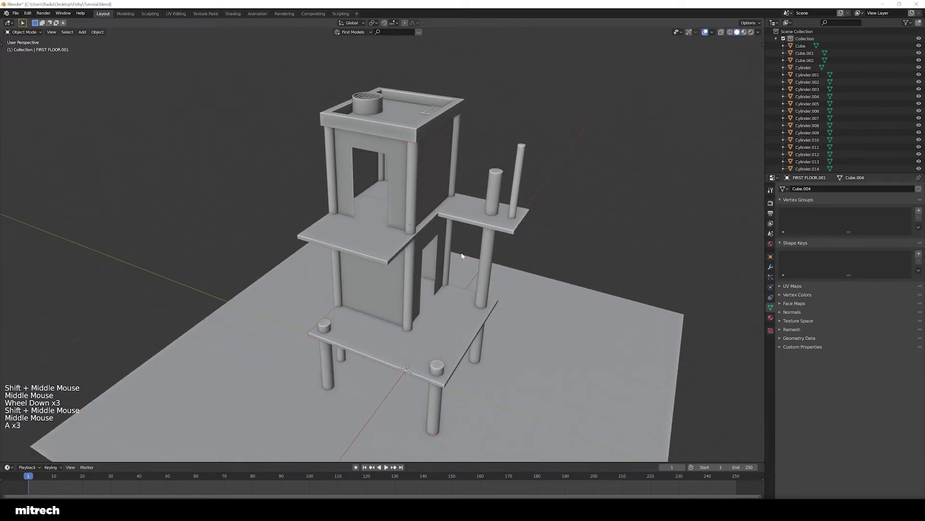
- Save the file, clear the selection on the first-floor platform, and save once more
{"action": "key", "text": "ctrl+s"}
{"action": "scroll", "coordinate": [461, 256], "scroll_direction": "up", "scroll_amount": 2}
{"action": "middle_click_drag", "start_coordinate": [479, 310], "coordinate": [467, 270], "text": "shift"}
{"action": "right_click", "coordinate": [467, 271]}
{"action": "key", "text": "a"}
{"action": "key", "text": "a"}
{"action": "key", "text": "a"}
{"action": "key", "text": "a"}
{"action": "key", "text": "a"}
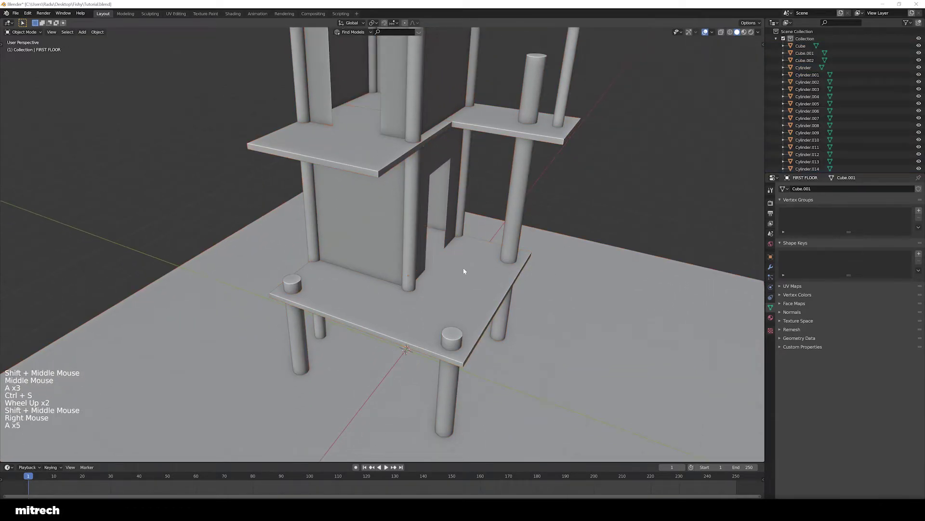
{"action": "key", "text": "ctrl+s"}
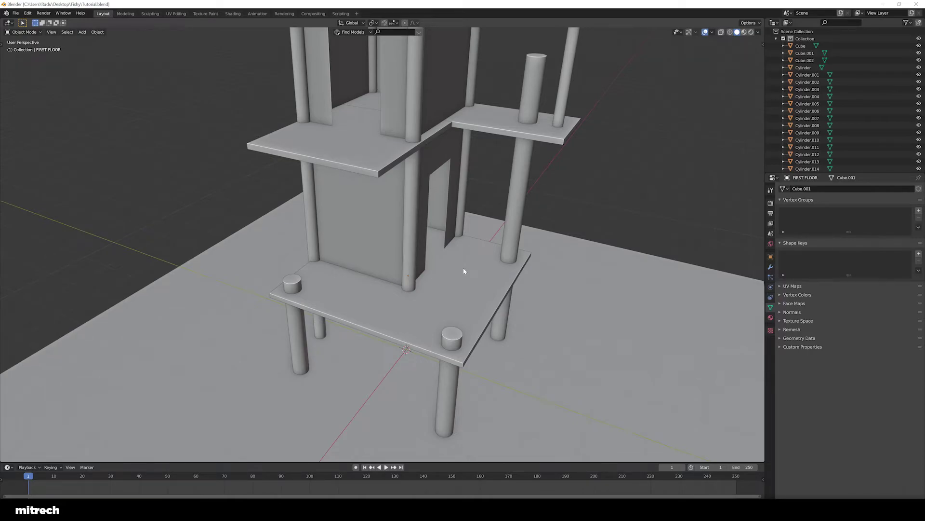
- Isolate the first-floor platform by hiding all other objects, and show its transform and dimension values
{"action": "middle_click_drag", "start_coordinate": [444, 285], "coordinate": [455, 285]}
{"action": "right_click", "coordinate": [455, 285]}
{"action": "key", "text": "F15"}
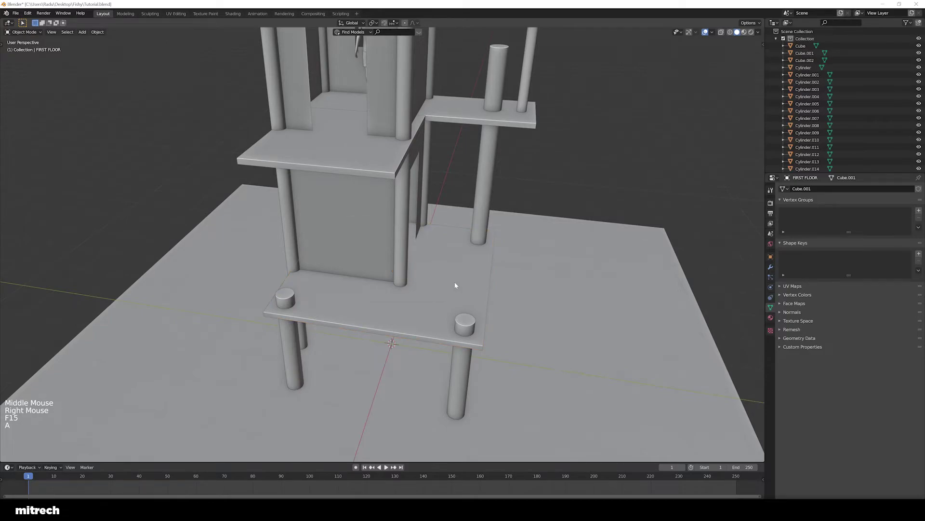
{"action": "right_click", "coordinate": [456, 280]}
{"action": "right_click", "coordinate": [458, 275]}
{"action": "key", "text": "shift+h"}
{"action": "middle_click_drag", "start_coordinate": [392, 290], "coordinate": [426, 291]}
{"action": "key", "text": "n"}
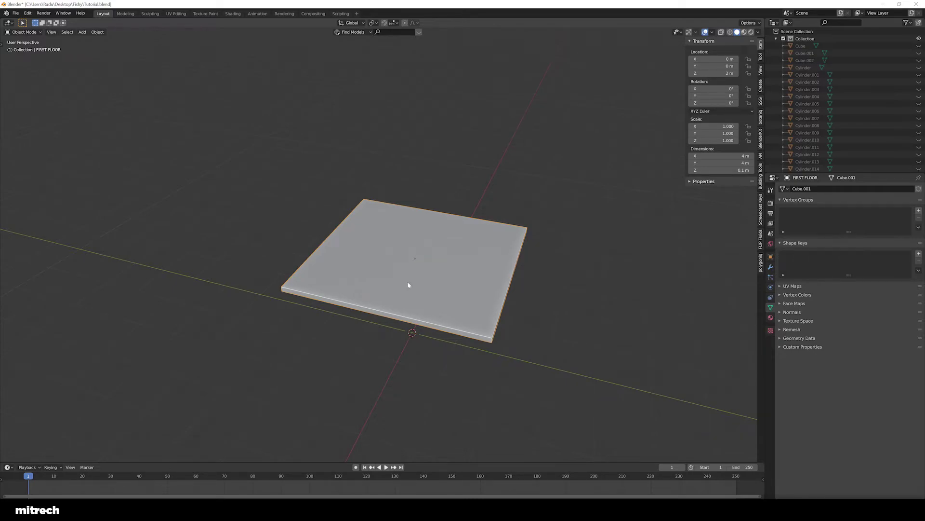
{"action": "scroll", "coordinate": [407, 283], "scroll_direction": "down", "scroll_amount": 3}
{"action": "middle_click_drag", "start_coordinate": [374, 275], "coordinate": [370, 276]}
{"action": "scroll", "coordinate": [370, 275], "scroll_direction": "up", "scroll_amount": 2}
{"action": "scroll", "coordinate": [384, 285], "scroll_direction": "up", "scroll_amount": 2}
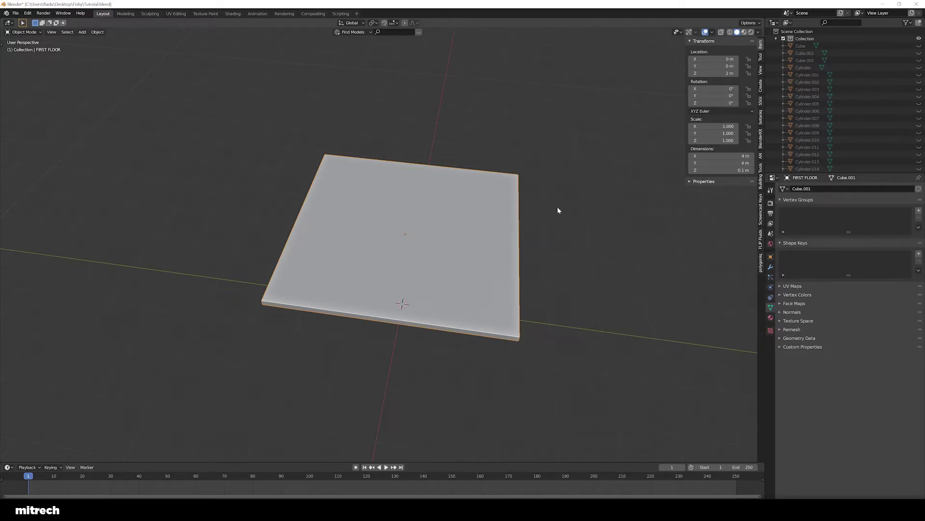
- Hide the transform values, deselect the first-floor platform, and add a cube mesh at the world origin
{"action": "scroll", "coordinate": [501, 228], "scroll_direction": "down", "scroll_amount": 2}
{"action": "middle_click_drag", "start_coordinate": [558, 210], "coordinate": [439, 229]}
{"action": "key", "text": "n"}
{"action": "middle_click_drag", "start_coordinate": [438, 229], "coordinate": [379, 211], "text": "shift"}
{"action": "key", "text": "a"}
{"action": "key", "text": "shift+a"}
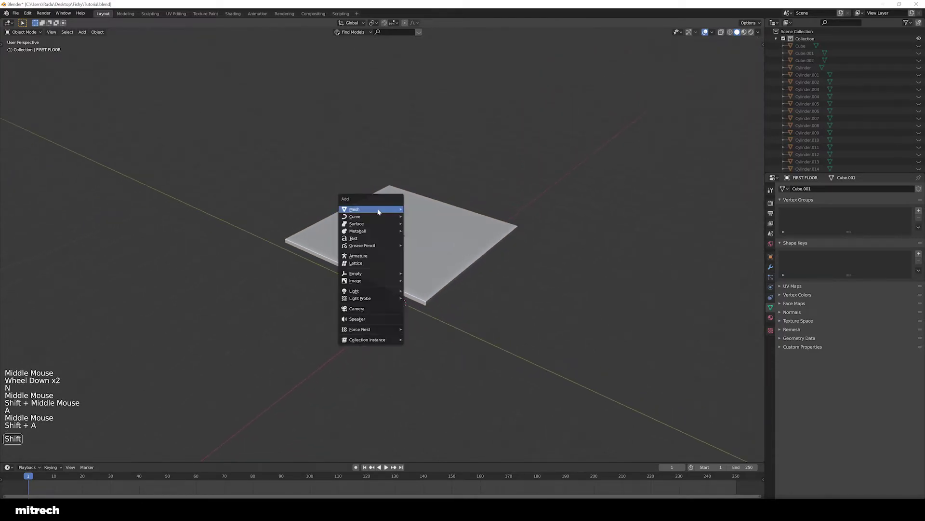
{"action": "mouse_move", "coordinate": [378, 211]}
{"action": "left_click", "coordinate": [435, 218]}
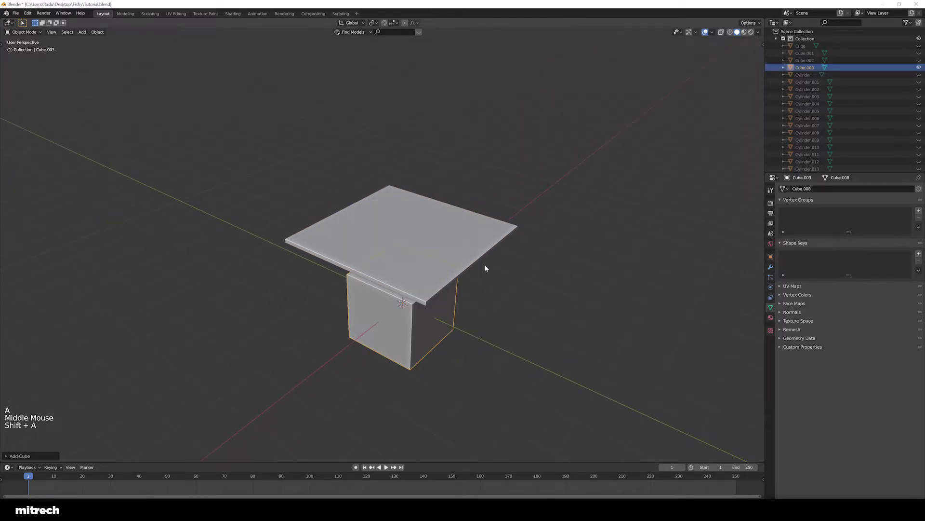
- In Edit Mode, move all of the new cube's geometry up along Z so its base sits at the origin
{"action": "middle_click_drag", "start_coordinate": [486, 268], "coordinate": [412, 267]}
{"action": "key", "text": "KP_Decimal"}
{"action": "scroll", "coordinate": [465, 288], "scroll_direction": "down", "scroll_amount": 1}
{"action": "scroll", "coordinate": [464, 288], "scroll_direction": "down", "scroll_amount": 4}
{"action": "key", "text": "Tab"}
{"action": "key", "text": "a"}
{"action": "key", "text": "a"}
{"action": "key", "text": "a"}
{"action": "key", "text": "Tab"}
{"action": "key", "text": "Tab"}
{"action": "key", "text": "a"}
{"action": "key", "text": "g"}
{"action": "key", "text": "z"}
{"action": "left_click", "coordinate": [399, 261]}
- Shift the cube's geometry along X until one side meets its origin, and apply the object's rotation and scale
{"action": "key", "text": "Tab"}
{"action": "scroll", "coordinate": [454, 273], "scroll_direction": "down", "scroll_amount": 1}
{"action": "key", "text": "Tab"}
{"action": "key", "text": "a"}
{"action": "key", "text": "g"}
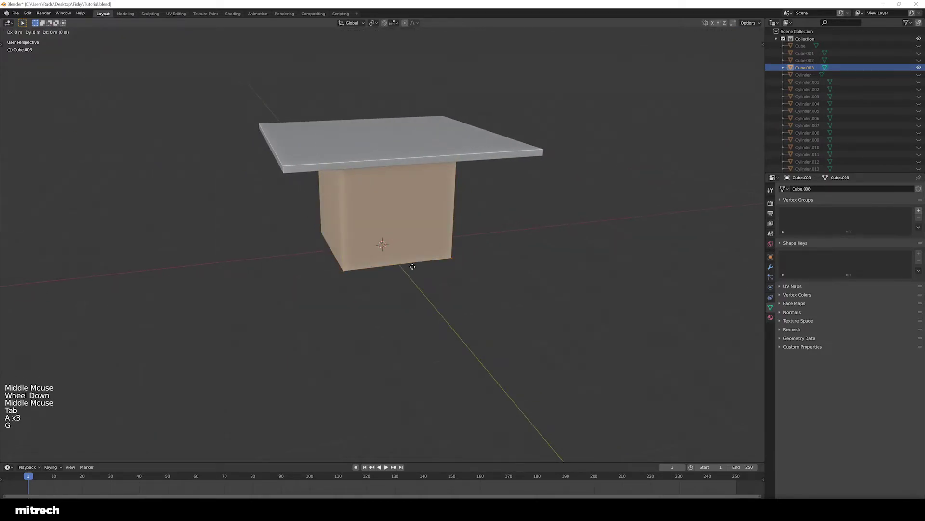
{"action": "left_click", "coordinate": [458, 258]}
{"action": "key", "text": "Tab"}
{"action": "key", "text": "ctrl+a"}
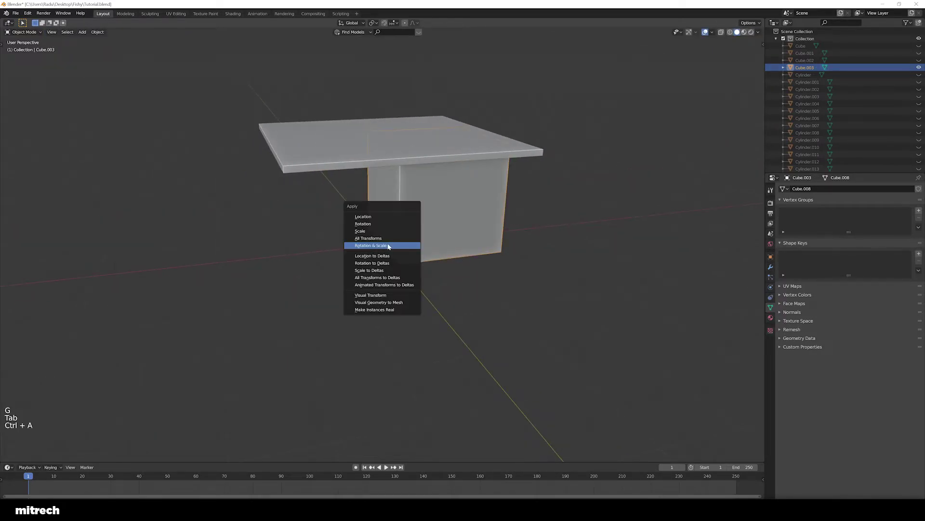
{"action": "left_click", "coordinate": [389, 246]}
{"action": "middle_click_drag", "start_coordinate": [389, 248], "coordinate": [399, 244]}
{"action": "key", "text": "a"}
{"action": "right_click", "coordinate": [399, 244]}
{"action": "key", "text": "ctrl+a"}
{"action": "left_click", "coordinate": [396, 242]}
- Move the cube 2 m up along Z to the underside of the first-floor platform, and apply its rotation and scale
{"action": "middle_click_drag", "start_coordinate": [440, 269], "coordinate": [432, 302]}
{"action": "scroll", "coordinate": [432, 303], "scroll_direction": "up", "scroll_amount": 1}
{"action": "right_click", "coordinate": [341, 173]}
{"action": "middle_click_drag", "start_coordinate": [341, 174], "coordinate": [355, 205]}
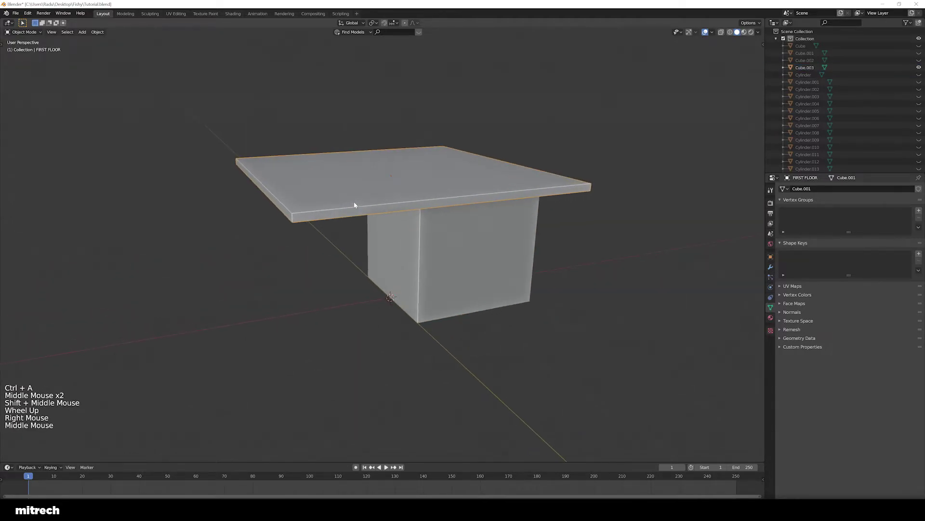
{"action": "key", "text": "g"}
{"action": "right_click", "coordinate": [446, 270]}
{"action": "middle_click_drag", "start_coordinate": [445, 270], "coordinate": [475, 331]}
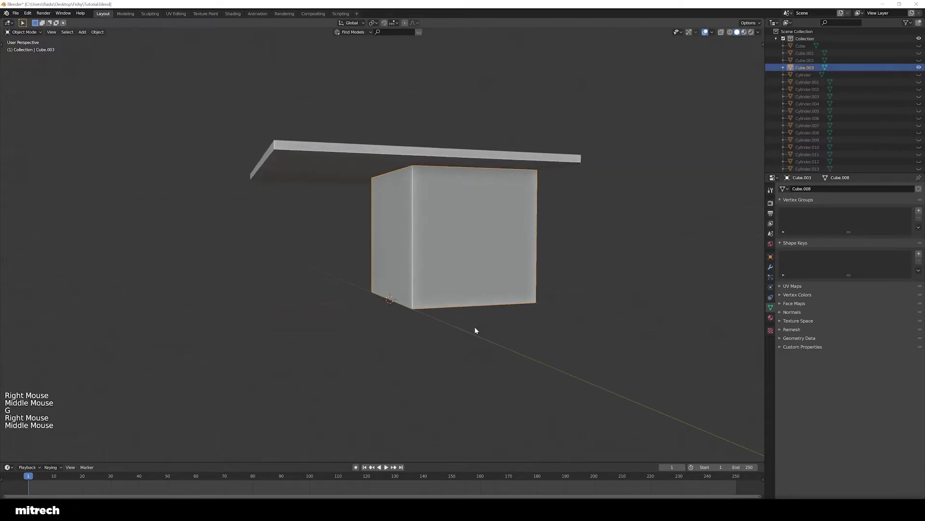
{"action": "key", "text": "g"}
{"action": "key", "text": "z"}
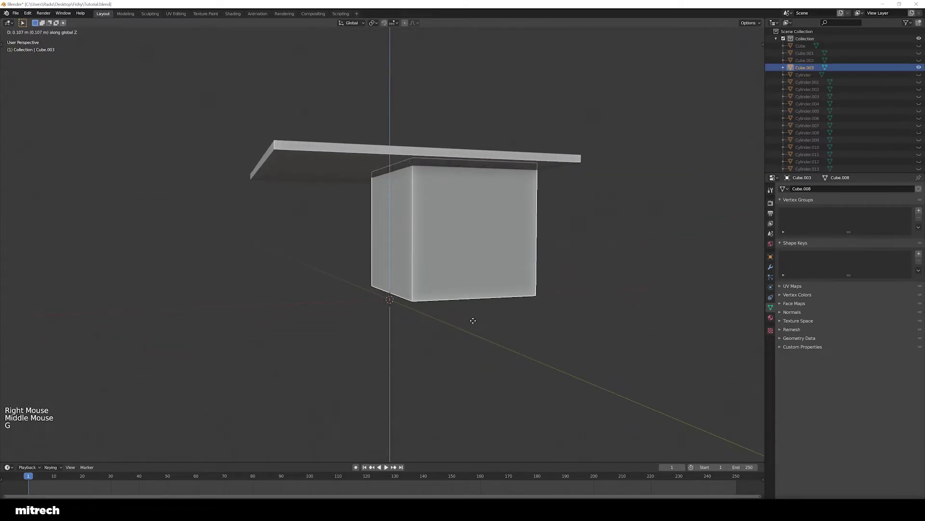
{"action": "left_click", "coordinate": [473, 322]}
{"action": "key", "text": "ctrl+a"}
{"action": "left_click", "coordinate": [473, 322]}
{"action": "middle_click_drag", "start_coordinate": [473, 322], "coordinate": [376, 332], "text": "shift"}
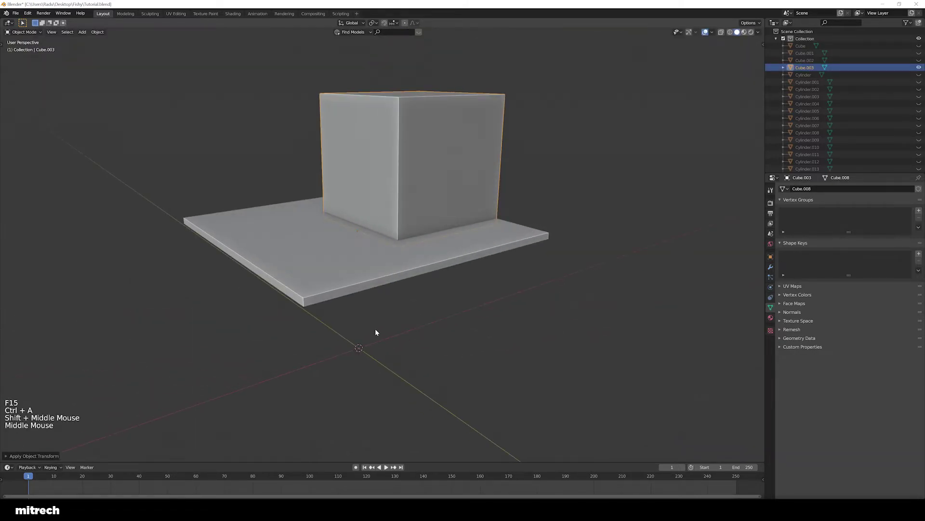
- Set the cube's Z dimension to 13 cm to make it a thin slab on the platform
{"action": "key", "text": "n"}
{"action": "left_click", "coordinate": [721, 170]}
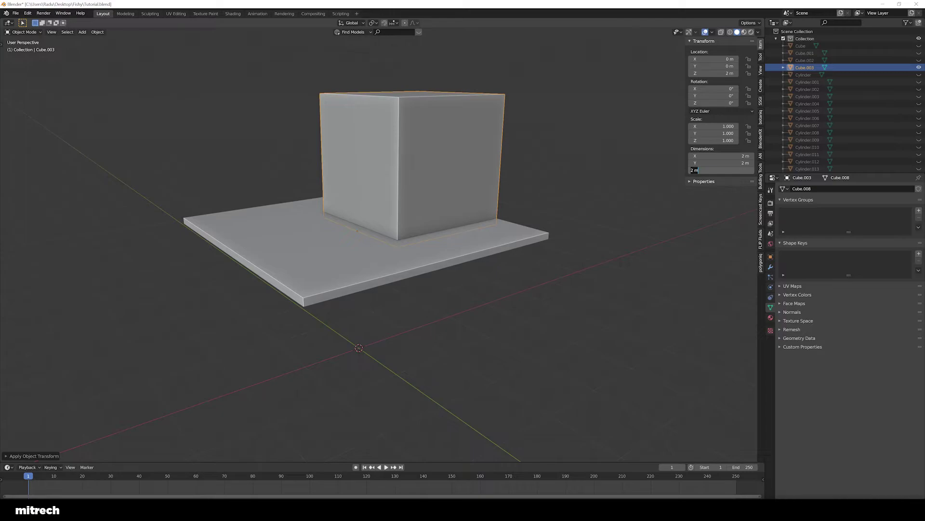
{"action": "type", "text": "13cm"}
{"action": "key", "text": "Return"}
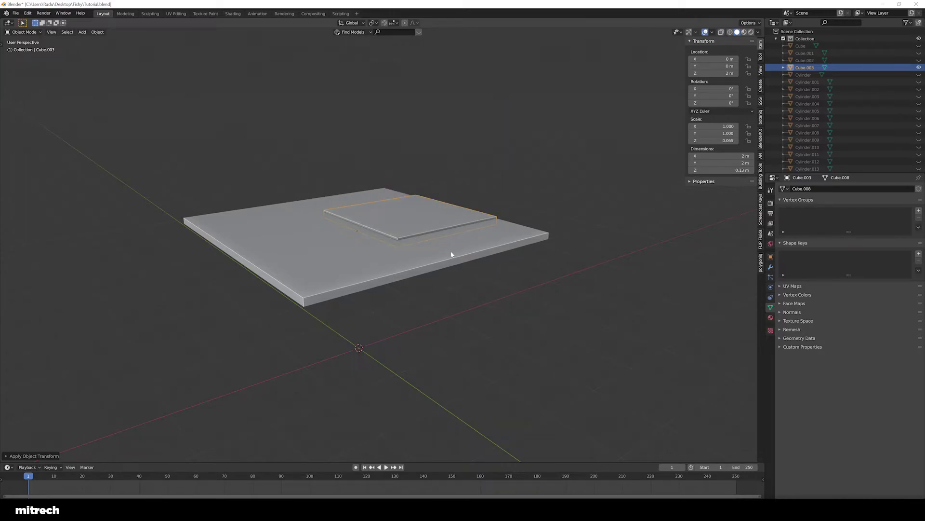
{"action": "scroll", "coordinate": [448, 253], "scroll_direction": "up", "scroll_amount": 1}
{"action": "key", "text": "n"}
{"action": "scroll", "coordinate": [442, 252], "scroll_direction": "up", "scroll_amount": 2}
{"action": "middle_click_drag", "start_coordinate": [442, 252], "coordinate": [420, 250]}
{"action": "scroll", "coordinate": [420, 250], "scroll_direction": "up", "scroll_amount": 1}
{"action": "scroll", "coordinate": [420, 247], "scroll_direction": "up", "scroll_amount": 1}
- Apply the thin slab's rotation and scale in Object Mode
{"action": "key", "text": "ctrl+a"}
{"action": "middle_click_drag", "start_coordinate": [322, 203], "coordinate": [363, 254]}
{"action": "scroll", "coordinate": [401, 278], "scroll_direction": "down", "scroll_amount": 3}
{"action": "middle_click_drag", "start_coordinate": [402, 282], "coordinate": [394, 275]}
{"action": "key", "text": "a"}
{"action": "right_click", "coordinate": [421, 235]}
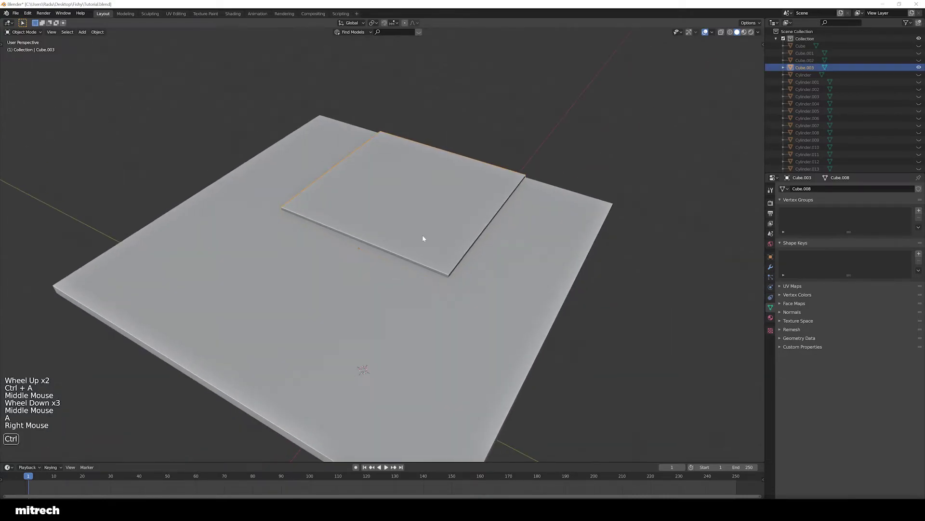
{"action": "key", "text": "ctrl+a"}
{"action": "left_click", "coordinate": [422, 236]}
{"action": "scroll", "coordinate": [422, 235], "scroll_direction": "down", "scroll_amount": 3}
{"action": "middle_click_drag", "start_coordinate": [481, 264], "coordinate": [451, 260]}
{"action": "mouse_move", "coordinate": [451, 261]}
{"action": "middle_mouse_down"}
{"action": "mouse_move", "coordinate": [431, 242]}
{"action": "mouse_move", "coordinate": [449, 258]}
{"action": "mouse_move", "coordinate": [434, 254]}
{"action": "middle_mouse_up"}
{"action": "key", "text": "a"}
{"action": "right_click", "coordinate": [434, 244]}
{"action": "key", "text": "KP_7"}
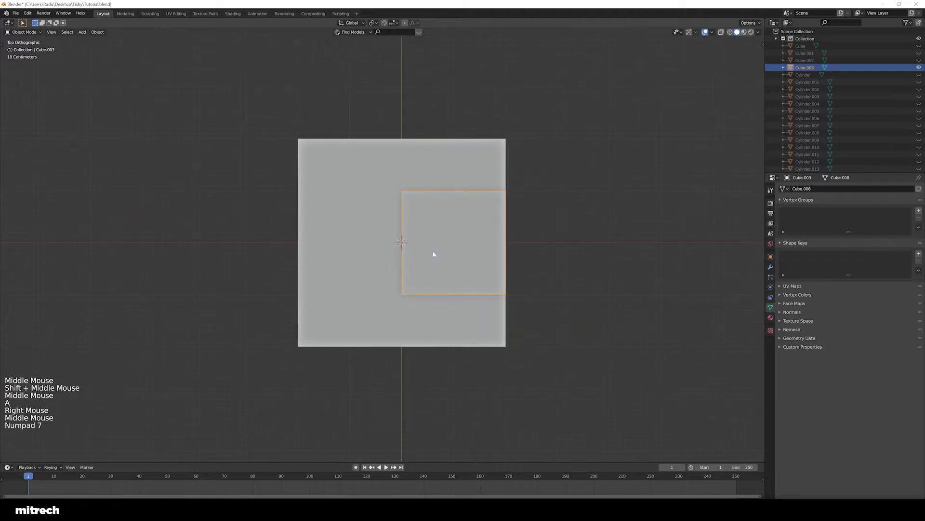
{"action": "key", "text": "g"}
{"action": "mouse_move", "coordinate": [402, 289]}
{"action": "middle_mouse_down"}
{"action": "mouse_move", "coordinate": [392, 258]}
{"action": "mouse_move", "coordinate": [404, 285]}
{"action": "middle_mouse_up"}
{"action": "right_click", "coordinate": [404, 286]}
{"action": "right_click", "coordinate": [465, 192]}
{"action": "middle_click_drag", "start_coordinate": [464, 192], "coordinate": [331, 254]}
{"action": "right_click", "coordinate": [417, 220]}
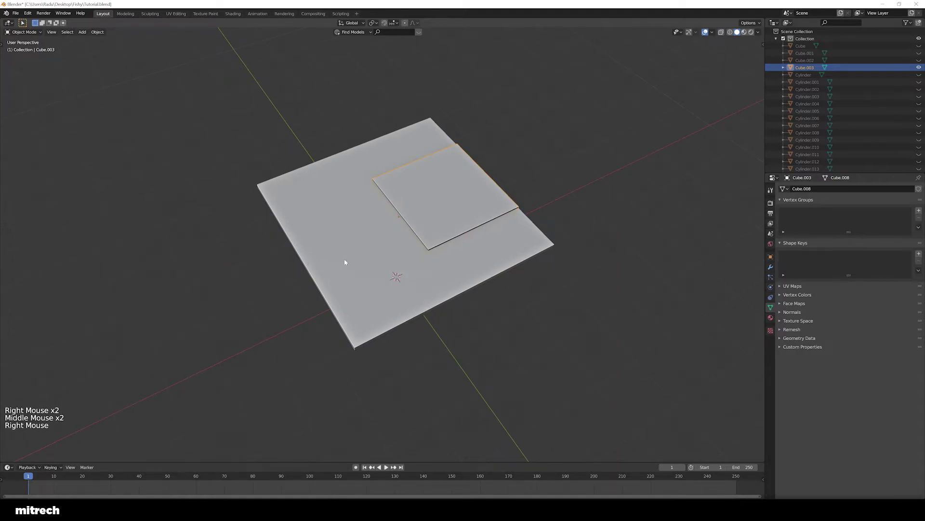
- Move the slab -2 m along X to the platform's edge and apply its rotation and scale
{"action": "right_click", "coordinate": [440, 223]}
{"action": "key", "text": "a"}
{"action": "right_click", "coordinate": [447, 208]}
{"action": "middle_click_drag", "start_coordinate": [447, 208], "coordinate": [463, 226]}
{"action": "type", "text": "g"}
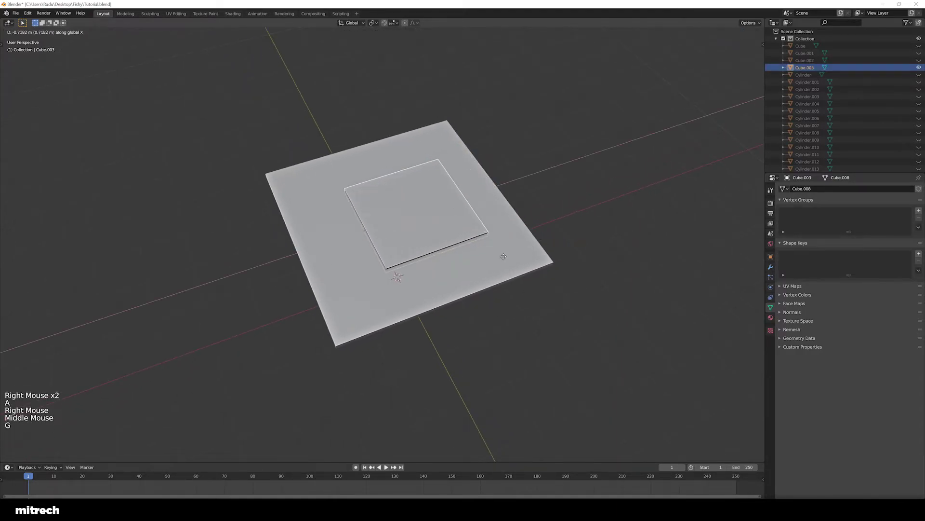
{"action": "type", "text": "2"}
{"action": "key", "text": "minus"}
{"action": "key", "text": "Return"}
{"action": "key", "text": "ctrl+a"}
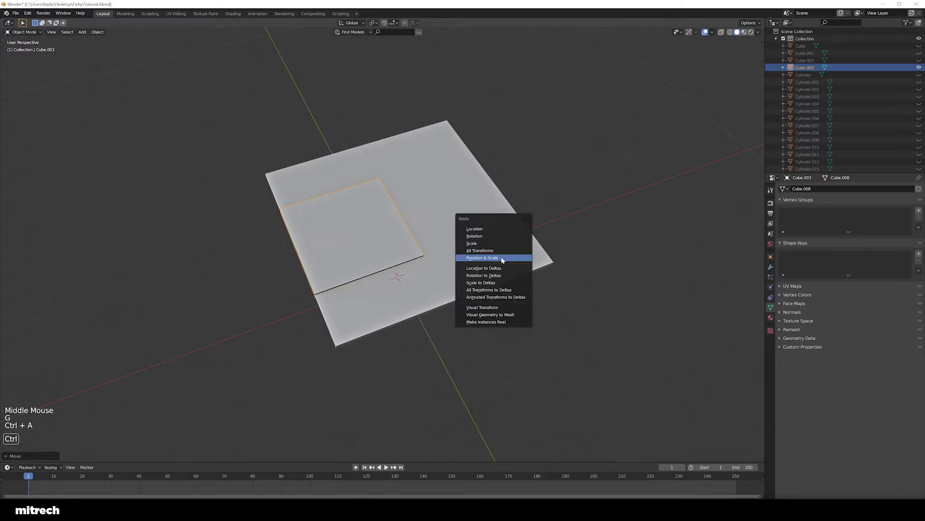
{"action": "left_click", "coordinate": [500, 258]}
- Check the slab against the platform from above and below, apply its transform, clear the selection, and save the file
{"action": "middle_click_drag", "start_coordinate": [324, 289], "coordinate": [352, 267]}
{"action": "scroll", "coordinate": [352, 267], "scroll_direction": "up", "scroll_amount": 3}
{"action": "key", "text": "a"}
{"action": "middle_click_drag", "start_coordinate": [380, 221], "coordinate": [363, 251]}
{"action": "scroll", "coordinate": [423, 283], "scroll_direction": "up", "scroll_amount": 1}
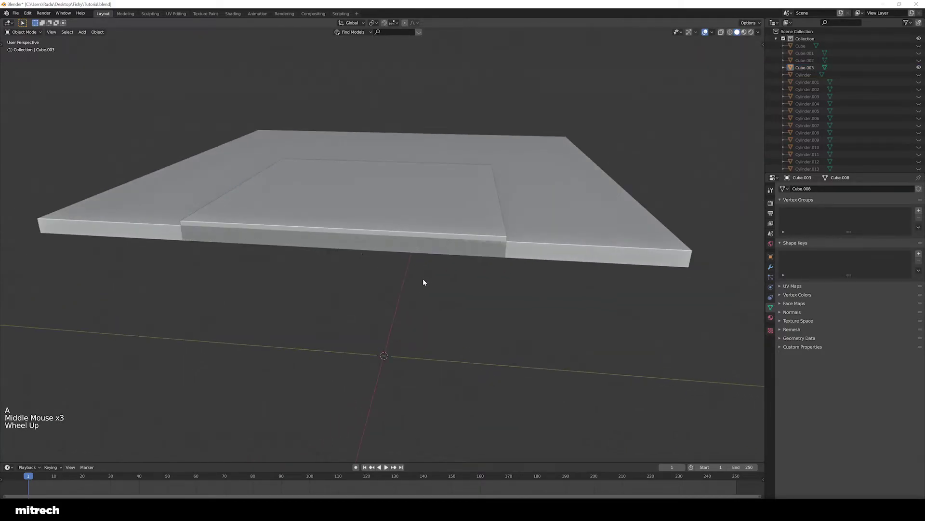
{"action": "middle_click_drag", "start_coordinate": [423, 283], "coordinate": [459, 108]}
{"action": "scroll", "coordinate": [424, 294], "scroll_direction": "down", "scroll_amount": 2}
{"action": "scroll", "coordinate": [419, 301], "scroll_direction": "down", "scroll_amount": 1}
{"action": "right_click", "coordinate": [438, 246]}
{"action": "key", "text": "ctrl+a"}
{"action": "key", "text": "a"}
{"action": "key", "text": "a"}
{"action": "key", "text": "a"}
{"action": "key", "text": "a"}
{"action": "key", "text": "a"}
{"action": "key", "text": "ctrl+s"}
{"action": "scroll", "coordinate": [540, 328], "scroll_direction": "up", "scroll_amount": 2}
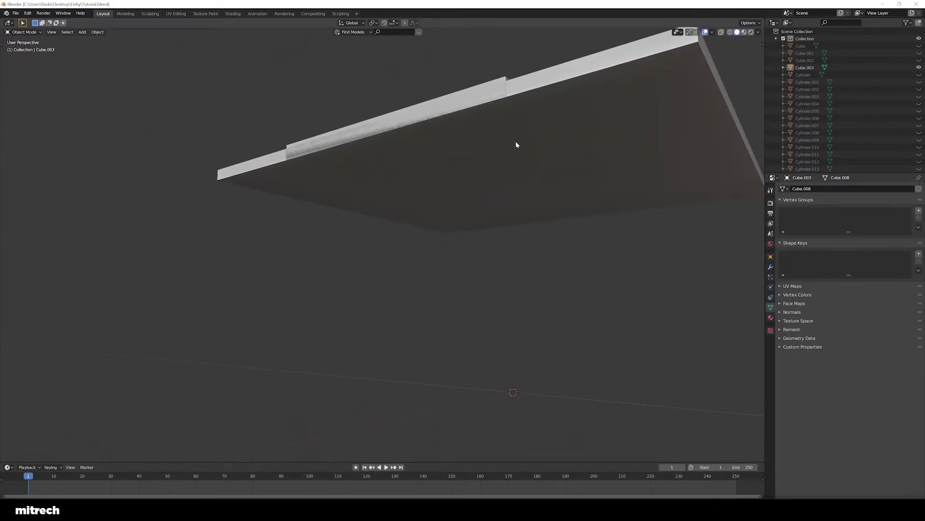
- Reapply the slab's transform, deselect everything, and save the file again
{"action": "middle_click_drag", "start_coordinate": [516, 144], "coordinate": [399, 256]}
{"action": "right_click", "coordinate": [386, 234]}
{"action": "key", "text": "ctrl+a"}
{"action": "scroll", "coordinate": [380, 265], "scroll_direction": "down", "scroll_amount": 2}
{"action": "key", "text": "a"}
{"action": "key", "text": "a"}
{"action": "key", "text": "a"}
{"action": "key", "text": "a"}
{"action": "key", "text": "a"}
{"action": "key", "text": "ctrl+s"}
{"action": "scroll", "coordinate": [371, 264], "scroll_direction": "down", "scroll_amount": 3}
{"action": "scroll", "coordinate": [371, 265], "scroll_direction": "up", "scroll_amount": 1}
{"action": "scroll", "coordinate": [401, 244], "scroll_direction": "up", "scroll_amount": 3}
{"action": "right_click", "coordinate": [401, 243]}
{"action": "scroll", "coordinate": [401, 243], "scroll_direction": "down", "scroll_amount": 1}
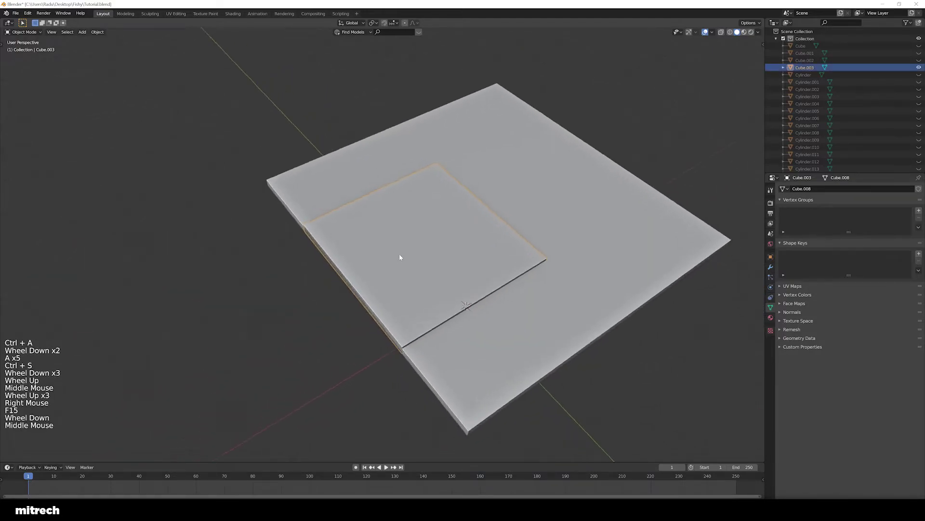
{"action": "scroll", "coordinate": [399, 257], "scroll_direction": "down", "scroll_amount": 1}
{"action": "scroll", "coordinate": [434, 265], "scroll_direction": "up", "scroll_amount": 1}
{"action": "middle_click_drag", "start_coordinate": [506, 283], "coordinate": [537, 168], "text": "shift"}
{"action": "key", "text": "a"}
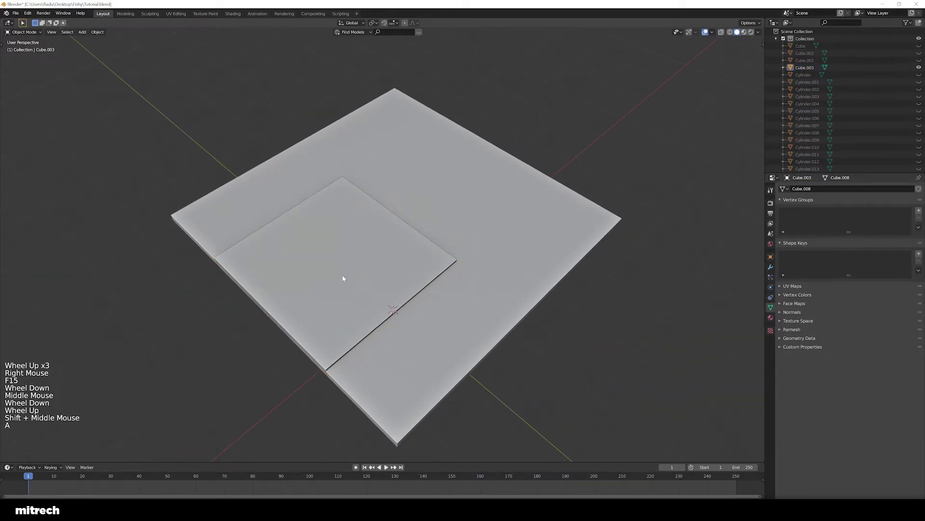
- Set the slab's X dimension to 4 m so it spans the full length of the platform
{"action": "right_click", "coordinate": [360, 281]}
{"action": "middle_click_drag", "start_coordinate": [360, 281], "coordinate": [354, 290]}
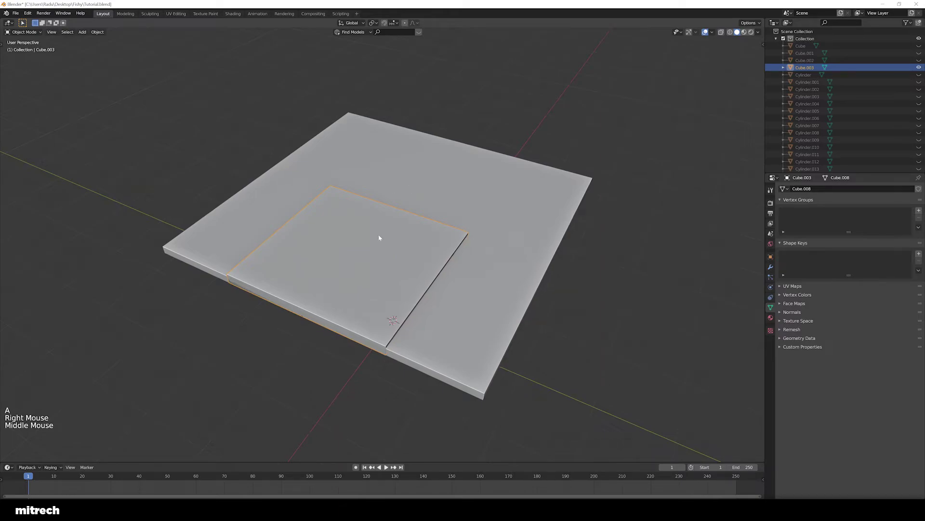
{"action": "key", "text": "n"}
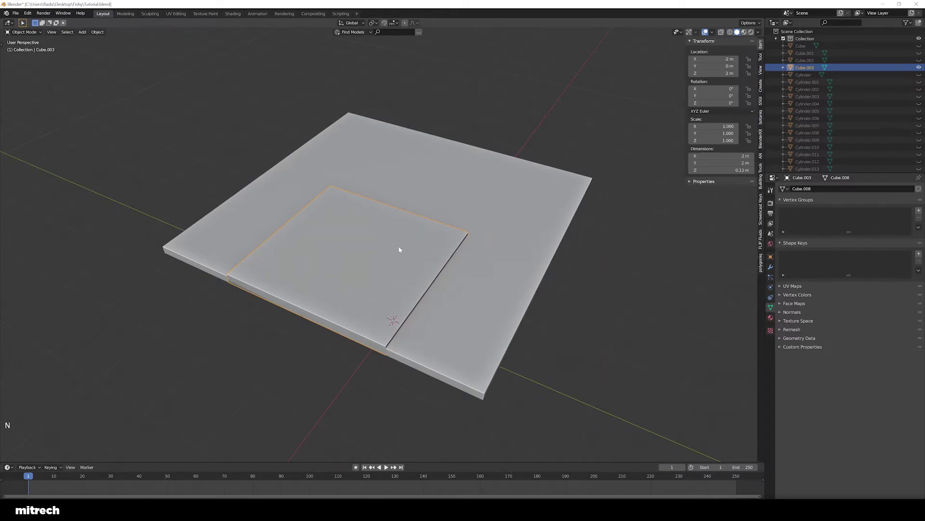
{"action": "left_click", "coordinate": [695, 155]}
{"action": "type", "text": "4"}
{"action": "key", "text": "Return"}
- Reselect the lengthened slab and apply its rotation and scale
{"action": "middle_click_drag", "start_coordinate": [366, 226], "coordinate": [386, 210]}
{"action": "key", "text": "a"}
{"action": "right_click", "coordinate": [409, 161]}
{"action": "key", "text": "ctrl+a"}
{"action": "left_click", "coordinate": [410, 161]}
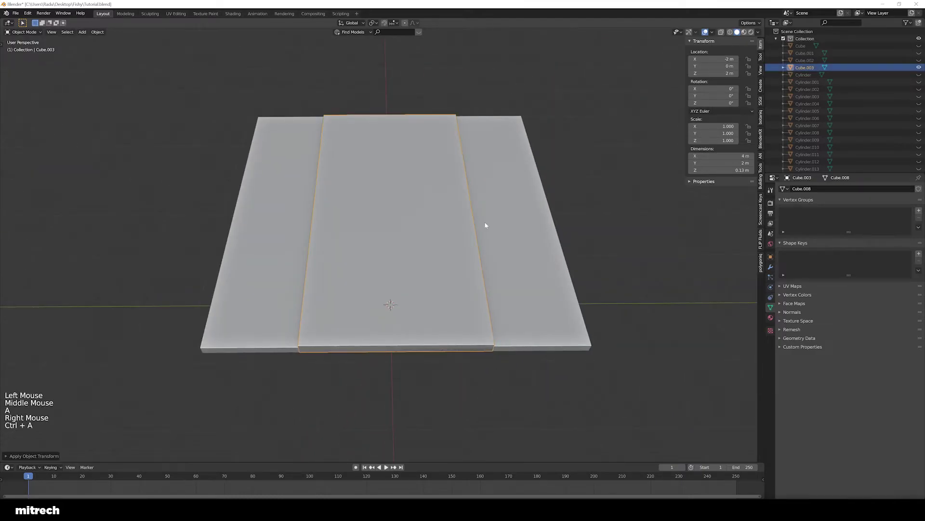
{"action": "middle_click_drag", "start_coordinate": [486, 225], "coordinate": [509, 237]}
{"action": "scroll", "coordinate": [485, 229], "scroll_direction": "down", "scroll_amount": 1}
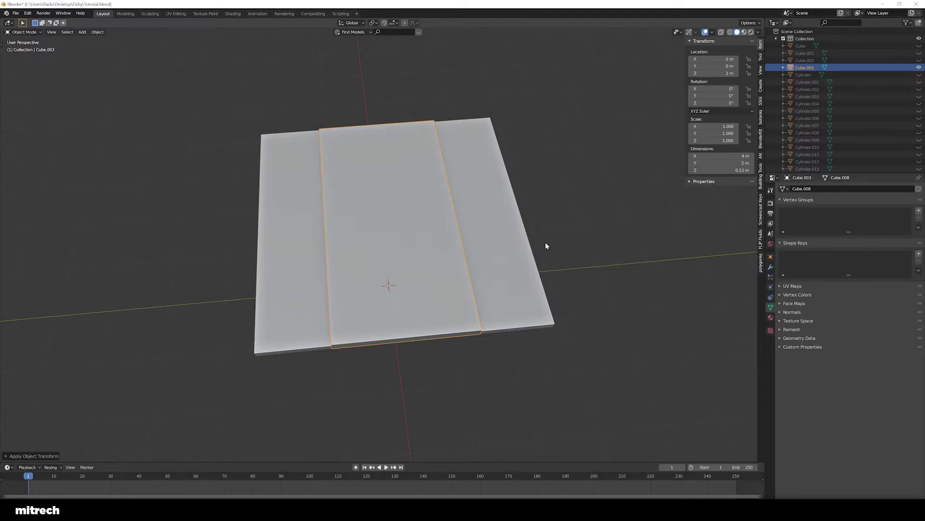
- Set the slab's Y dimension to 50 cm to narrow it into a single plank
{"action": "middle_click_drag", "start_coordinate": [546, 242], "coordinate": [360, 275]}
{"action": "key", "text": "shift+s"}
{"action": "left_click", "coordinate": [514, 265]}
{"action": "scroll", "coordinate": [516, 265], "scroll_direction": "up", "scroll_amount": 2}
{"action": "left_click", "coordinate": [721, 163]}
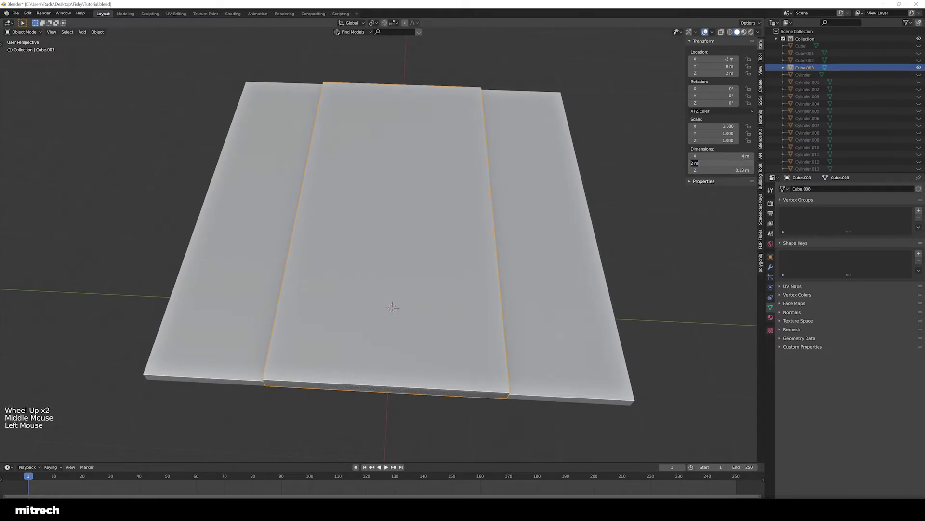
{"action": "type", "text": "50cm"}
{"action": "key", "text": "Return"}
{"action": "key", "text": "n"}
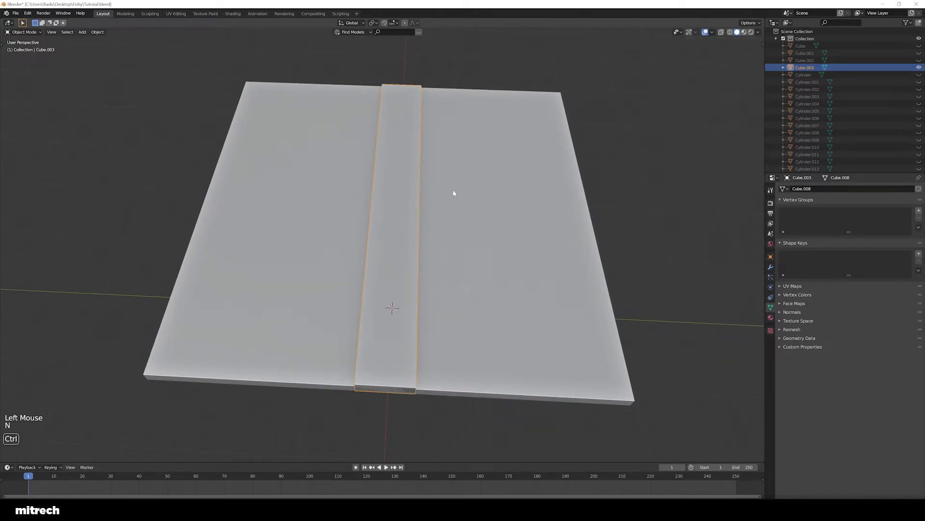
- Apply the narrowed plank's transform
{"action": "key", "text": "ctrl+a"}
{"action": "left_click", "coordinate": [492, 233]}
{"action": "middle_click_drag", "start_coordinate": [493, 235], "coordinate": [450, 229]}
{"action": "scroll", "coordinate": [413, 221], "scroll_direction": "down", "scroll_amount": 1}
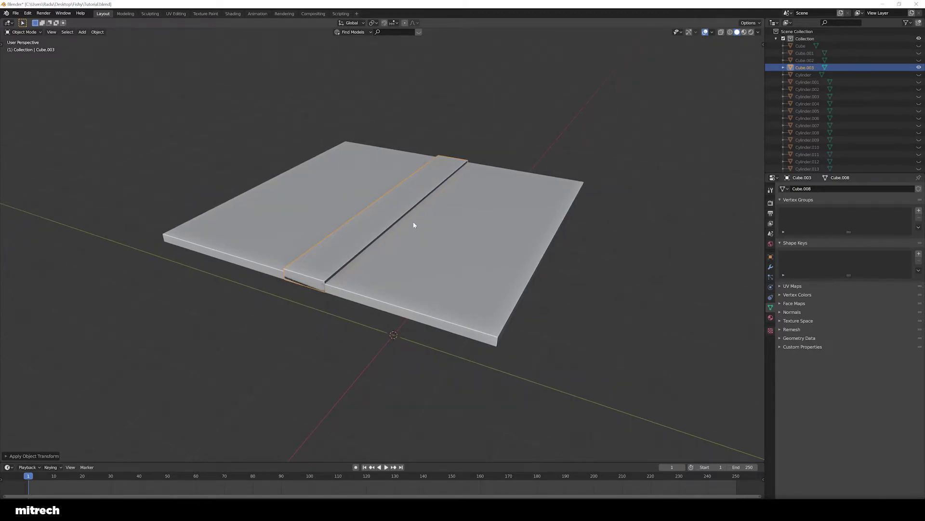
- Select the first-floor platform, check its dimensions and the plank's fit on it, and clear the selection
{"action": "middle_click_drag", "start_coordinate": [413, 225], "coordinate": [431, 246]}
{"action": "key", "text": "a"}
{"action": "right_click", "coordinate": [400, 241]}
{"action": "key", "text": "ctrl+a"}
{"action": "right_click", "coordinate": [504, 244]}
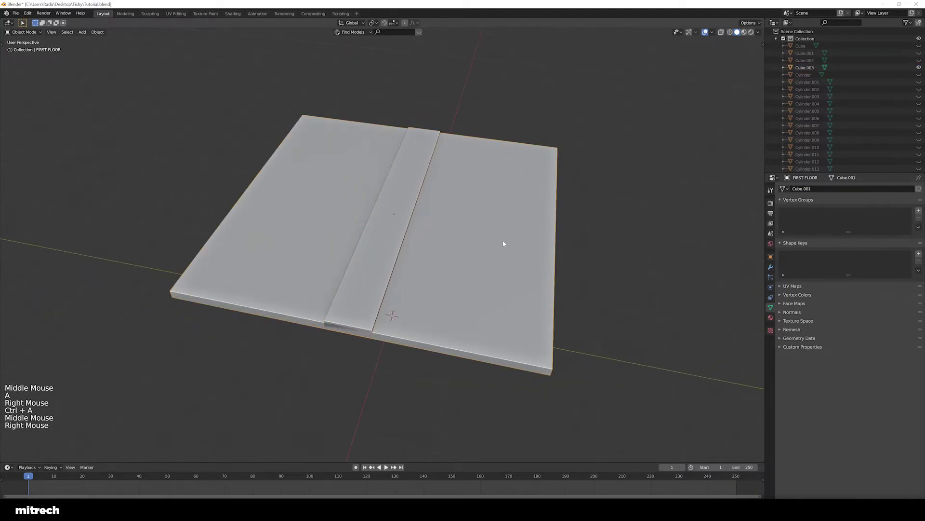
{"action": "key", "text": "n"}
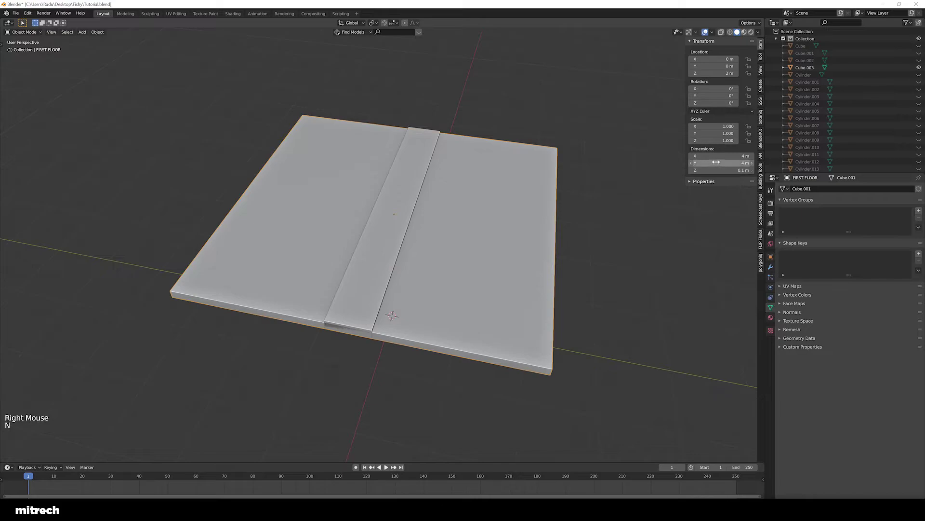
{"action": "middle_click_drag", "start_coordinate": [501, 243], "coordinate": [506, 245]}
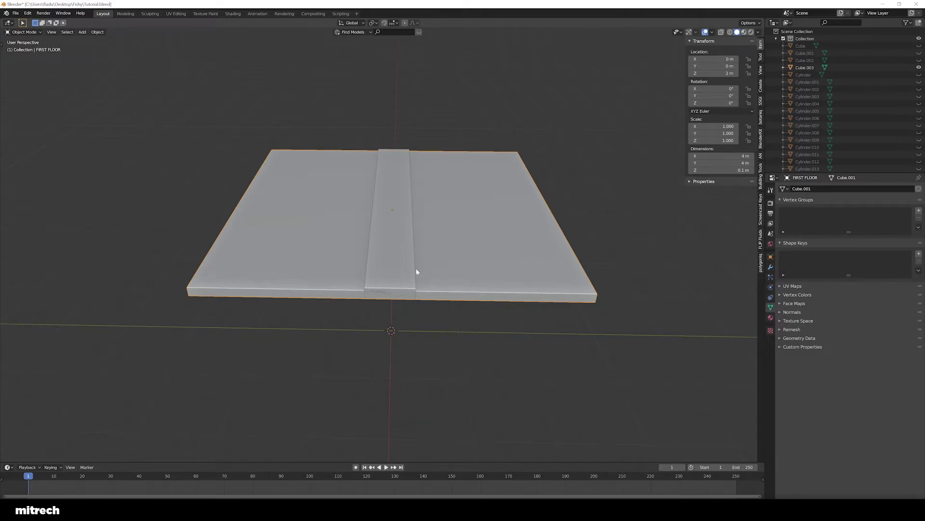
{"action": "middle_click_drag", "start_coordinate": [424, 279], "coordinate": [415, 275]}
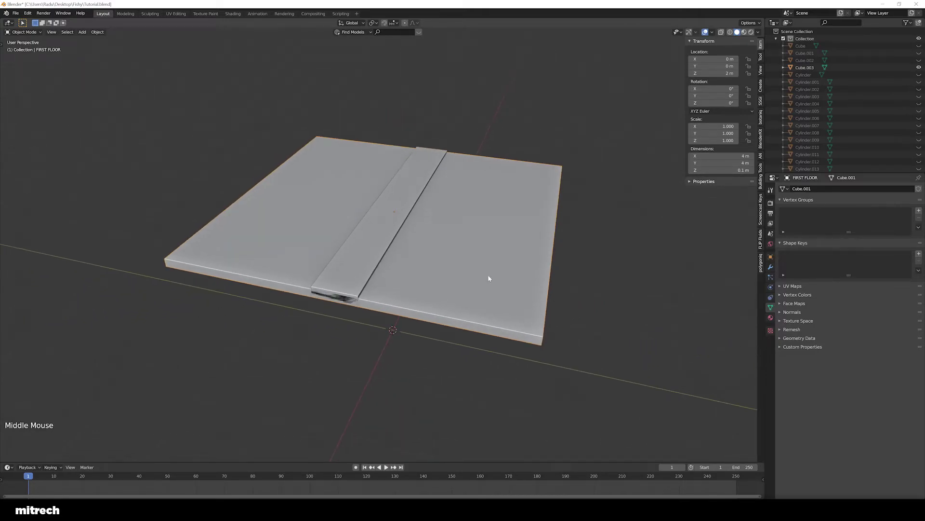
{"action": "mouse_move", "coordinate": [487, 279]}
{"action": "middle_mouse_down"}
{"action": "mouse_move", "coordinate": [423, 274]}
{"action": "mouse_move", "coordinate": [489, 255]}
{"action": "mouse_move", "coordinate": [491, 266]}
{"action": "middle_mouse_up"}
{"action": "scroll", "coordinate": [426, 279], "scroll_direction": "up", "scroll_amount": 1}
{"action": "right_click", "coordinate": [479, 259]}
{"action": "scroll", "coordinate": [486, 274], "scroll_direction": "down", "scroll_amount": 2}
{"action": "key", "text": "a"}
{"action": "key", "text": "a"}
{"action": "key", "text": "a"}
{"action": "key", "text": "a"}
{"action": "key", "text": "a"}
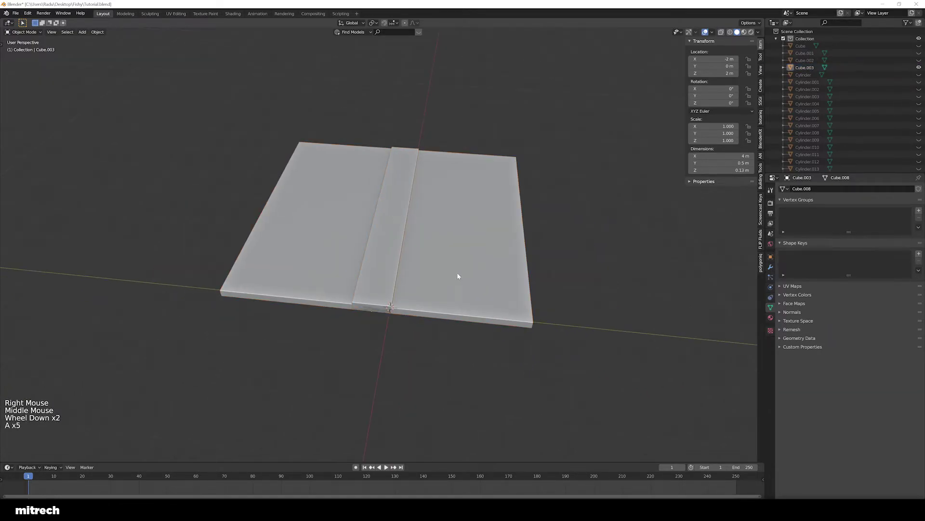
- Reselect the plank and examine from several angles how it sits across the platform
{"action": "right_click", "coordinate": [384, 265]}
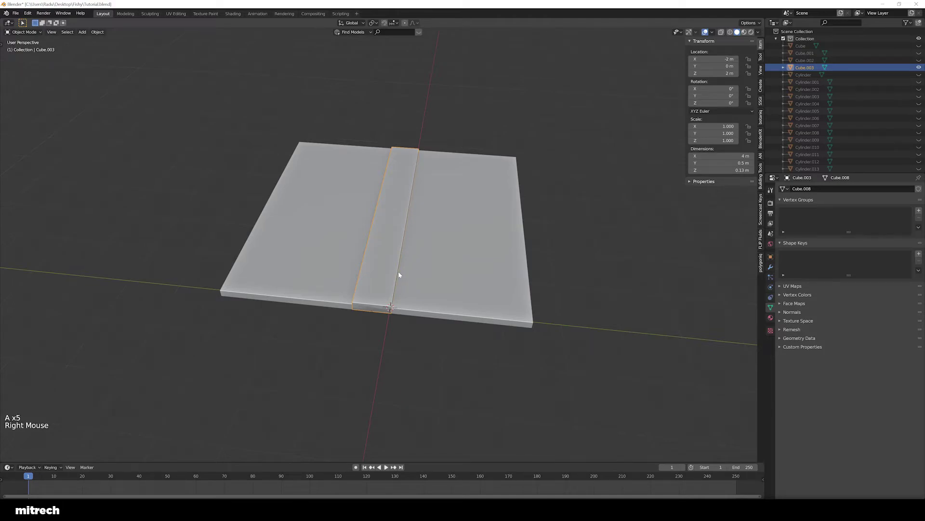
{"action": "middle_click_drag", "start_coordinate": [399, 272], "coordinate": [473, 283]}
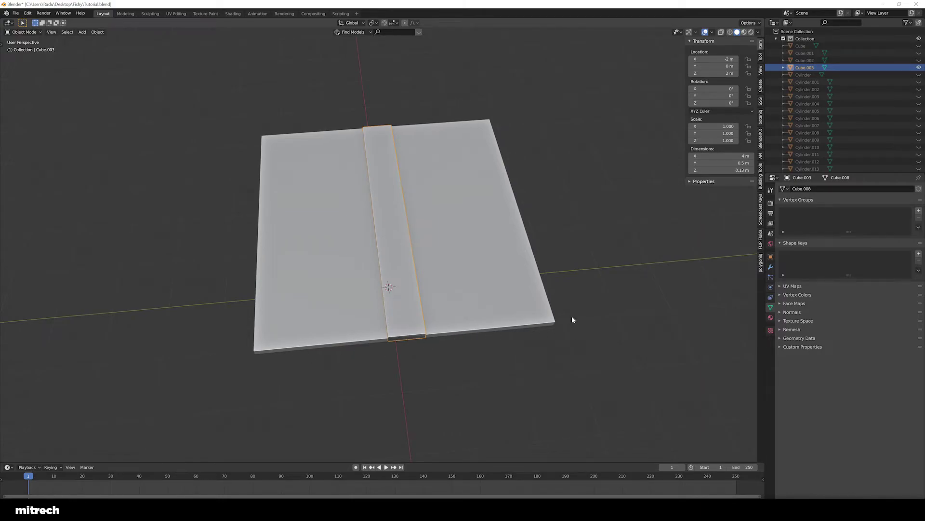
{"action": "middle_click_drag", "start_coordinate": [475, 327], "coordinate": [462, 261]}
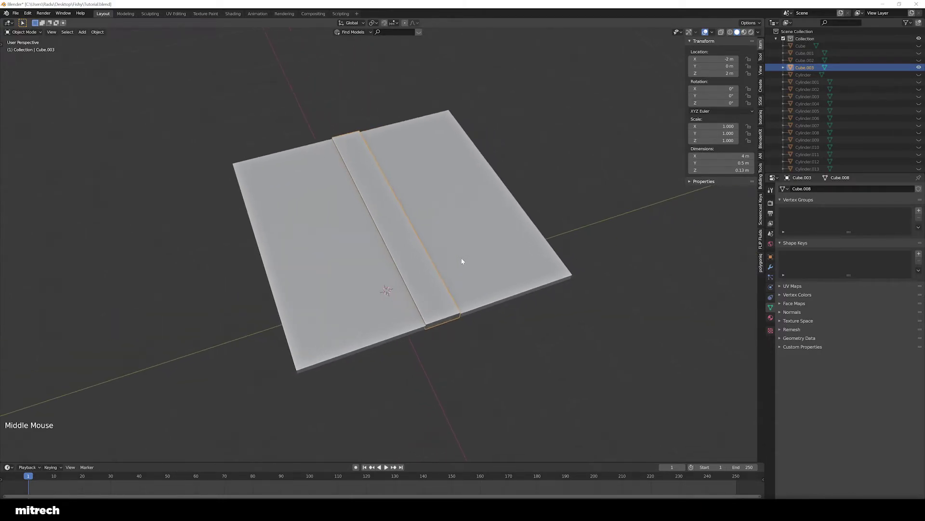
{"action": "key", "text": "F15"}
{"action": "middle_click_drag", "start_coordinate": [425, 271], "coordinate": [421, 262]}
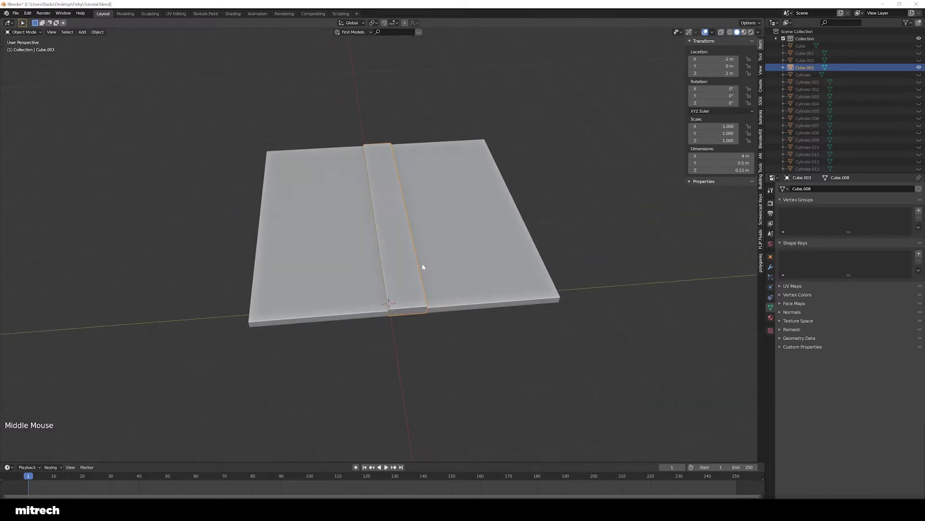
{"action": "key", "text": "KP_8"}
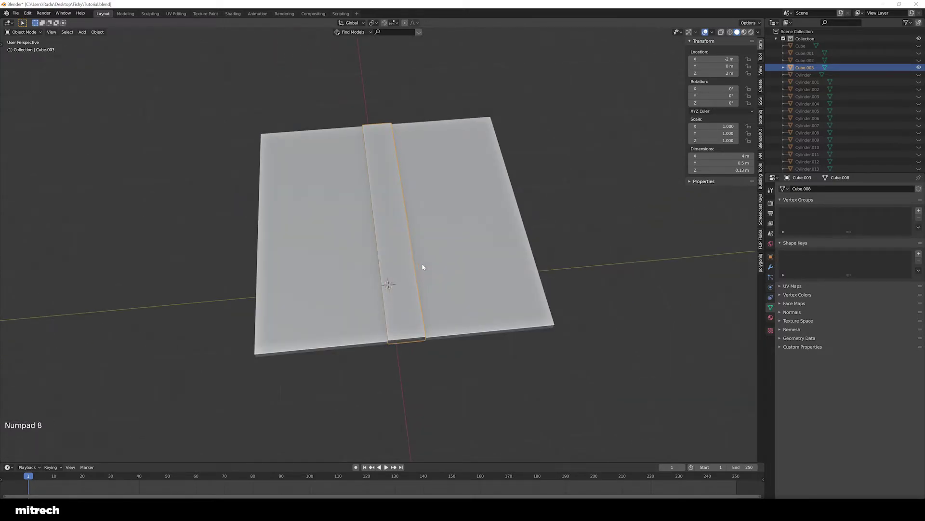
{"action": "key", "text": "KP_7"}
{"action": "middle_click_drag", "start_coordinate": [392, 265], "coordinate": [431, 243]}
{"action": "scroll", "coordinate": [431, 244], "scroll_direction": "up", "scroll_amount": 2}
{"action": "middle_click_drag", "start_coordinate": [382, 275], "coordinate": [405, 262], "text": "shift"}
{"action": "scroll", "coordinate": [456, 295], "scroll_direction": "up", "scroll_amount": 1}
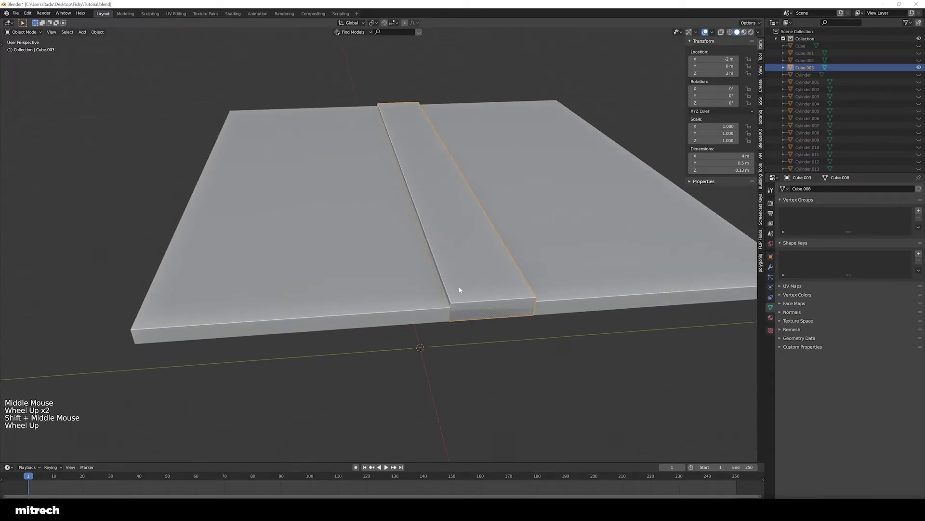
{"action": "middle_click_drag", "start_coordinate": [457, 295], "coordinate": [459, 275]}
{"action": "scroll", "coordinate": [459, 275], "scroll_direction": "down", "scroll_amount": 1}
{"action": "middle_click_drag", "start_coordinate": [401, 280], "coordinate": [568, 283], "text": "shift"}
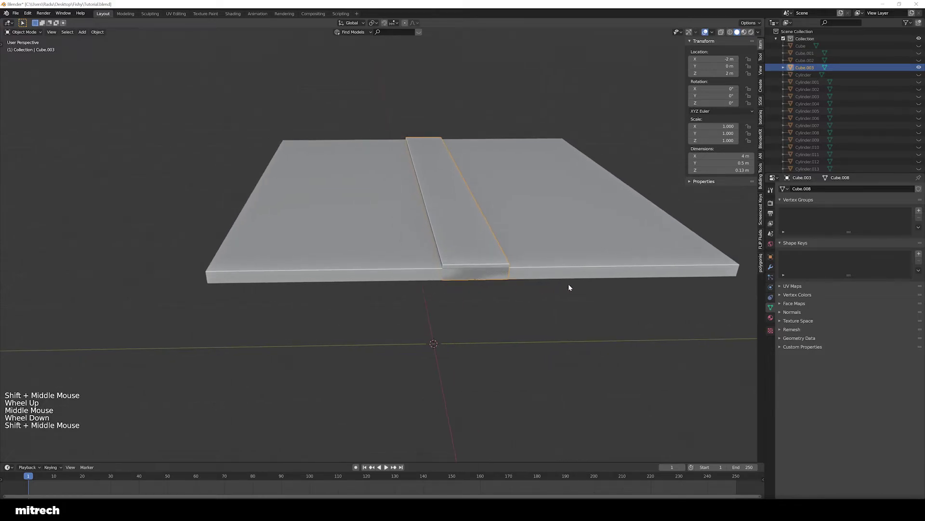
- Move the plank 2 m along Y toward the platform's side edge and check it from below
{"action": "type", "text": "g"}
{"action": "type", "text": "y2"}
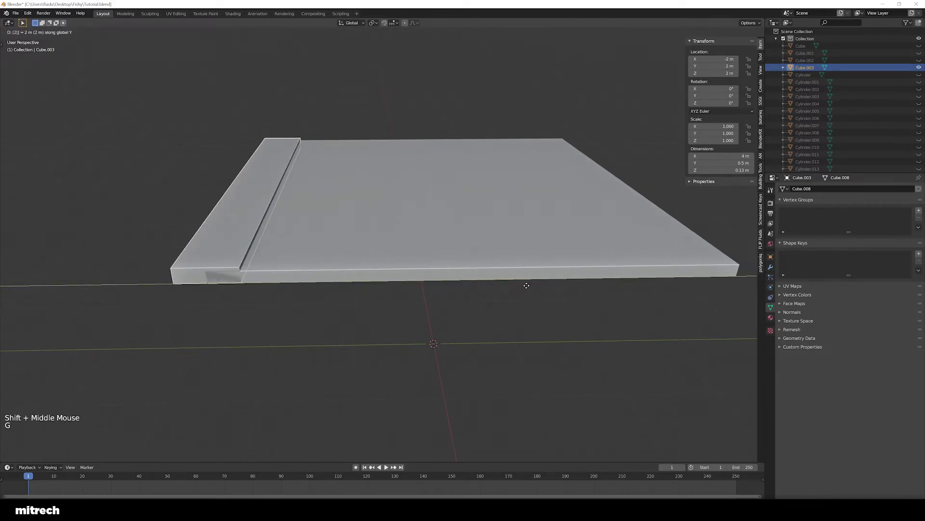
{"action": "left_click", "coordinate": [526, 285]}
{"action": "middle_click_drag", "start_coordinate": [223, 254], "coordinate": [320, 235], "text": "shift"}
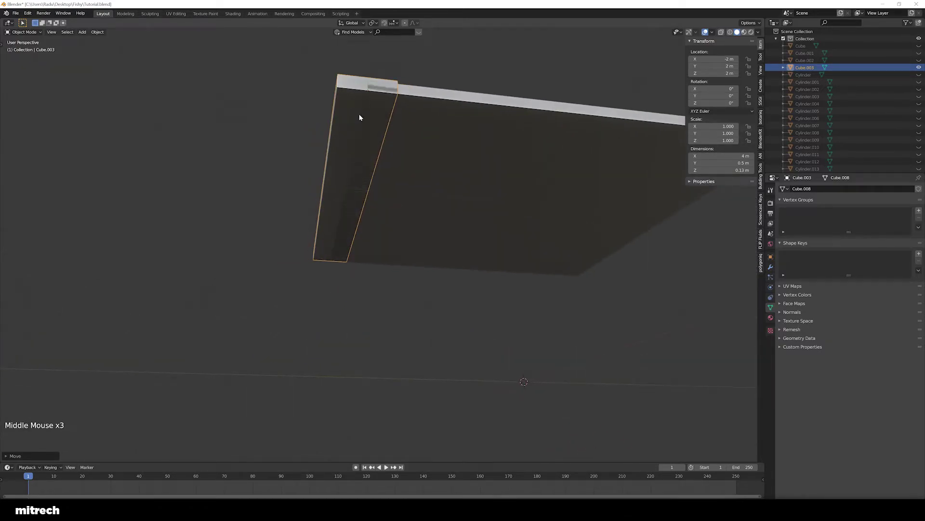
{"action": "middle_click_drag", "start_coordinate": [362, 118], "coordinate": [371, 263]}
- Move the plank back by -0.25 m along Y so it lies flush with the platform's edge
{"action": "key", "text": "g"}
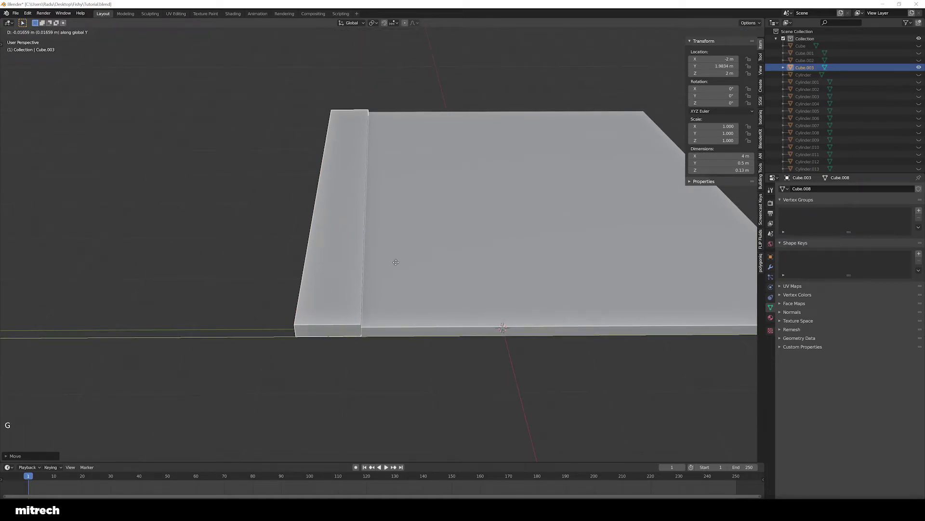
{"action": "type", "text": ".25"}
{"action": "type", "text": "-"}
{"action": "key", "text": "Return"}
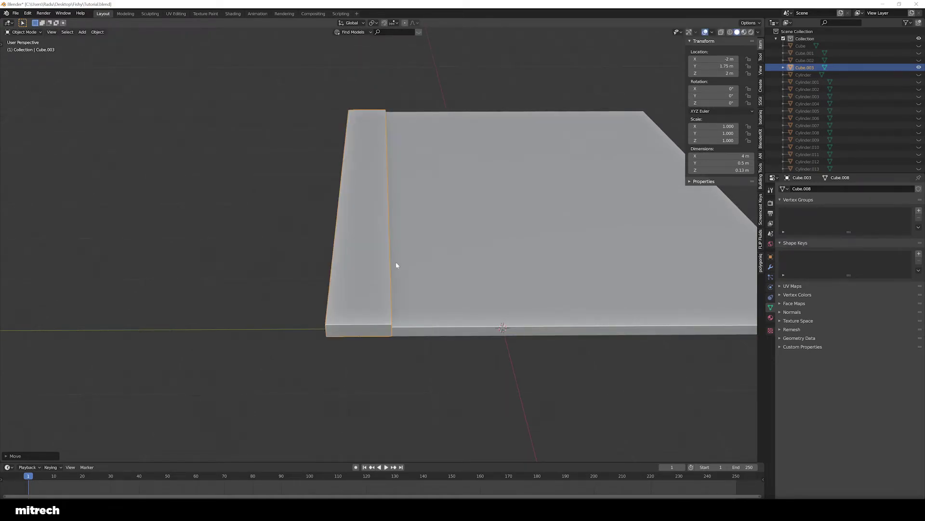
- Apply the plank's transform, deselect everything, and save the file
{"action": "middle_click_drag", "start_coordinate": [397, 264], "coordinate": [438, 268]}
{"action": "key", "text": "a"}
{"action": "right_click", "coordinate": [504, 248]}
{"action": "key", "text": "ctrl+a"}
{"action": "key", "text": "n"}
{"action": "scroll", "coordinate": [465, 262], "scroll_direction": "down", "scroll_amount": 2}
{"action": "middle_click_drag", "start_coordinate": [438, 268], "coordinate": [384, 233]}
{"action": "key", "text": "a"}
{"action": "key", "text": "a"}
{"action": "key", "text": "a"}
{"action": "key", "text": "a"}
{"action": "key", "text": "a"}
{"action": "key", "text": "ctrl+s"}
- Duplicate the edge plank and offset the copy by -0.5 m along Y, directly beside the original
{"action": "right_click", "coordinate": [274, 229]}
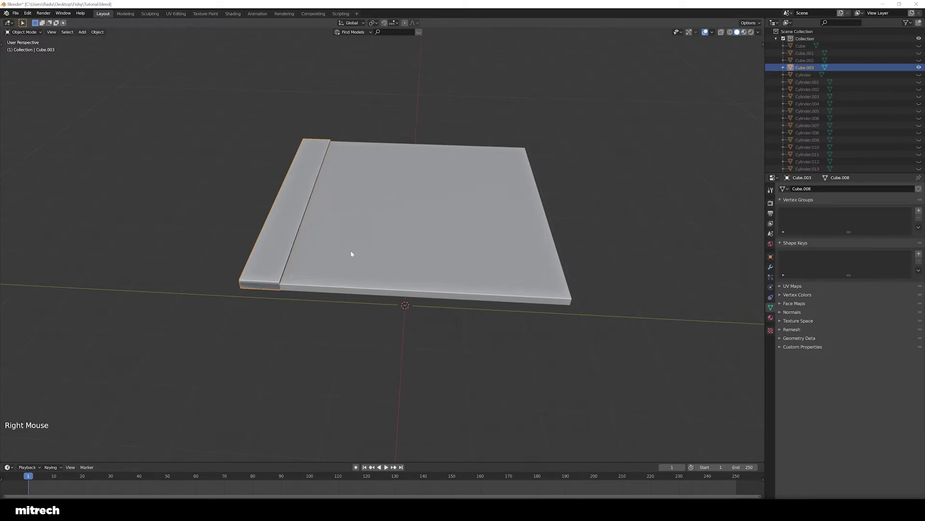
{"action": "middle_click_drag", "start_coordinate": [299, 248], "coordinate": [340, 261]}
{"action": "key", "text": "a"}
{"action": "right_click", "coordinate": [285, 251]}
{"action": "scroll", "coordinate": [340, 260], "scroll_direction": "up", "scroll_amount": 1}
{"action": "key", "text": "shift+d"}
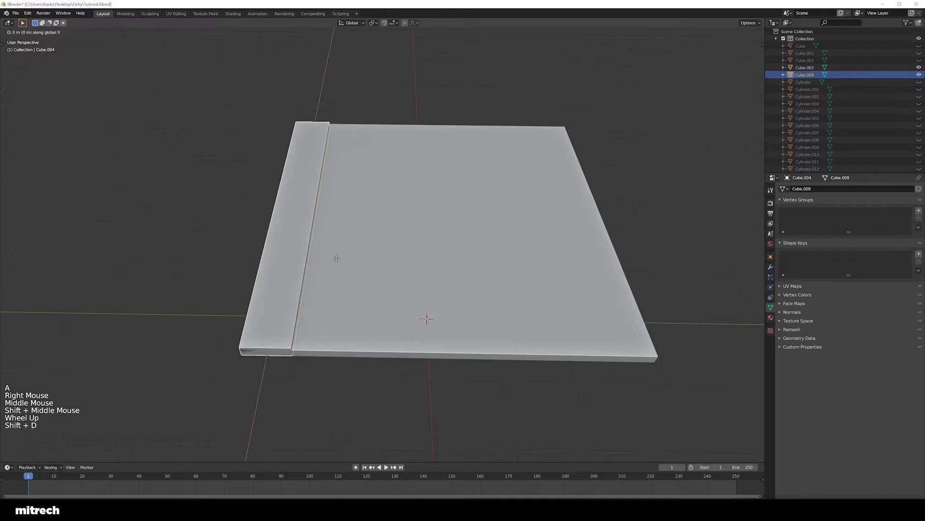
{"action": "key", "text": "y"}
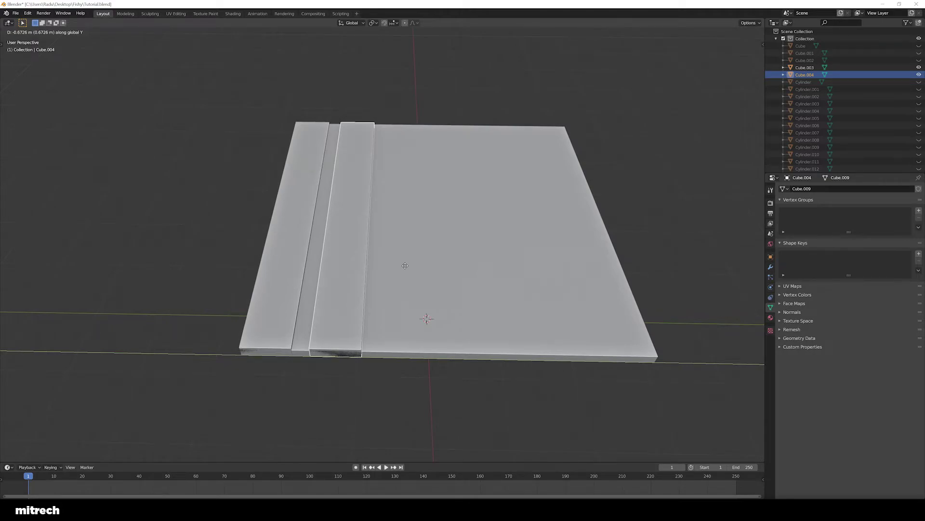
{"action": "type", "text": ".5"}
{"action": "key", "text": "minus"}
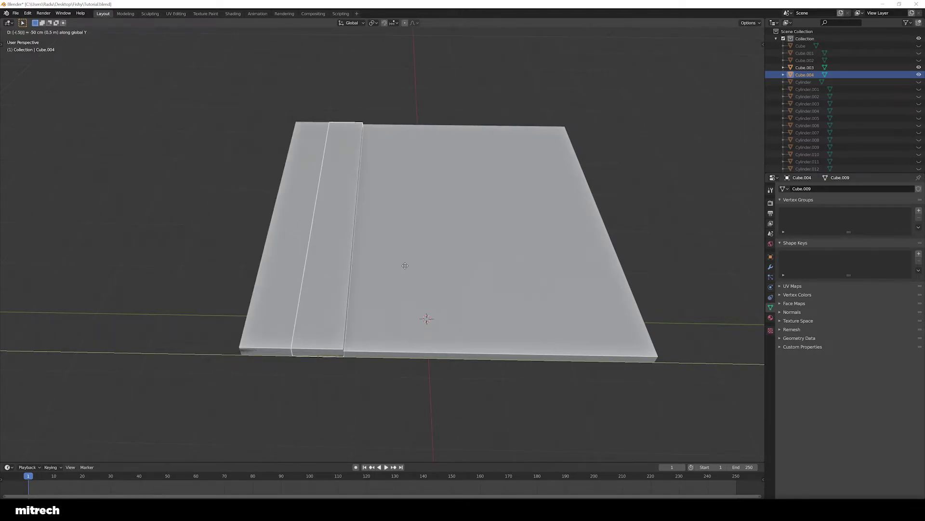
{"action": "key", "text": "Return"}
{"action": "scroll", "coordinate": [420, 275], "scroll_direction": "down", "scroll_amount": 3}
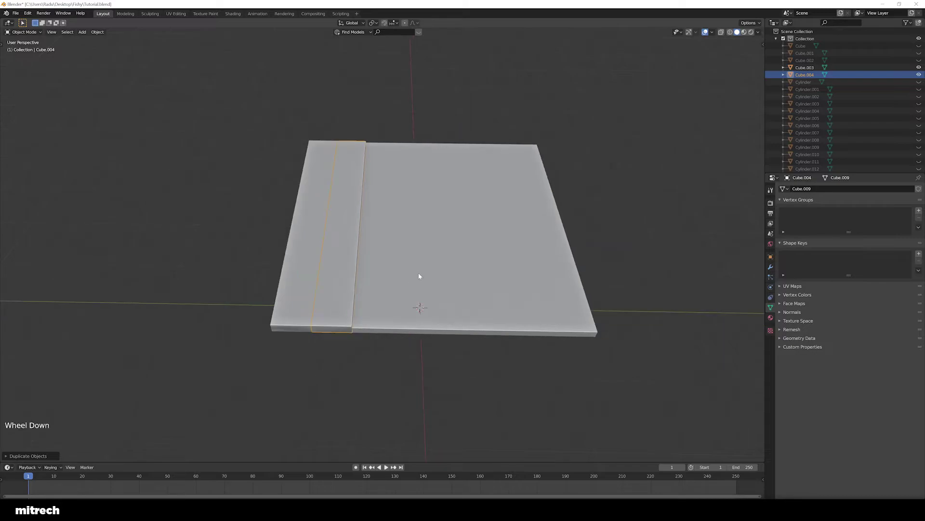
{"action": "middle_click_drag", "start_coordinate": [419, 275], "coordinate": [521, 302]}
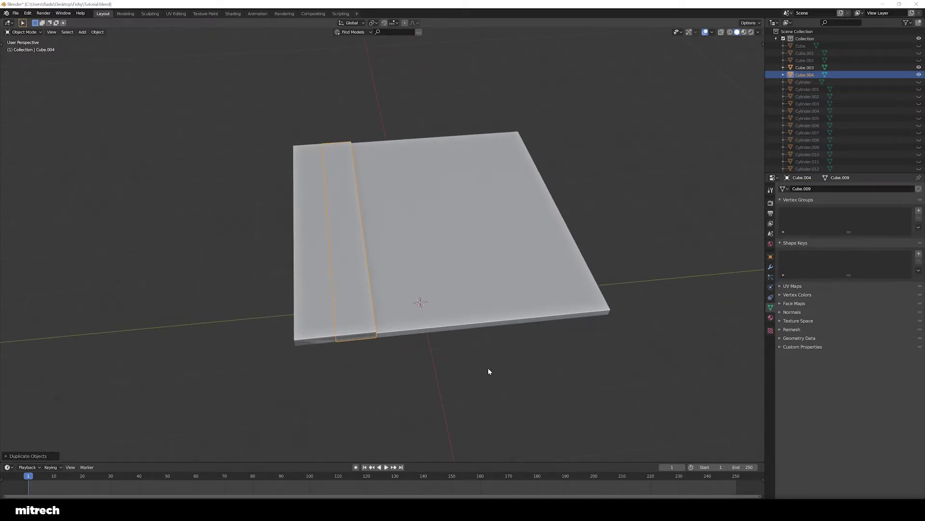
{"action": "middle_click_drag", "start_coordinate": [351, 371], "coordinate": [420, 377]}
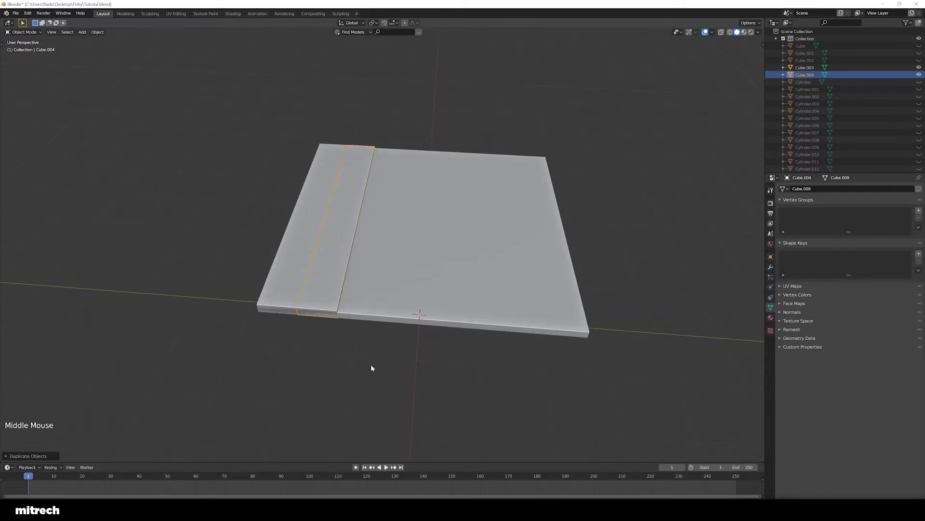
- Repeat the plank duplication across the platform until eight planks cover its full width
{"action": "key", "text": "F15"}
{"action": "key", "text": "shift+r"}
{"action": "key", "text": "shift+r"}
{"action": "key", "text": "shift+r"}
{"action": "key", "text": "shift+r"}
{"action": "key", "text": "shift+r"}
{"action": "key", "text": "shift+r"}
{"action": "key", "text": "shift+r"}
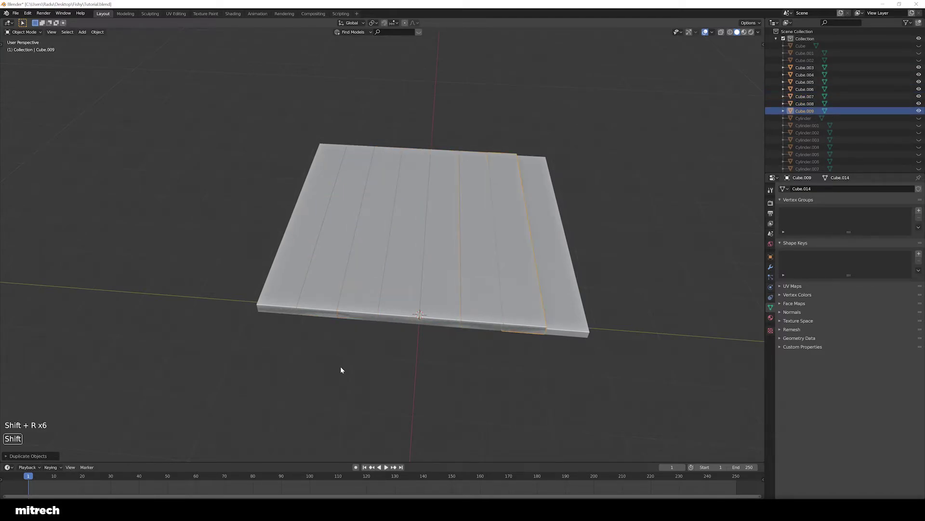
{"action": "middle_click_drag", "start_coordinate": [341, 370], "coordinate": [438, 337]}
{"action": "key", "text": "a"}
{"action": "right_click", "coordinate": [271, 261]}
{"action": "right_click", "coordinate": [340, 273], "text": "shift"}
{"action": "right_click", "coordinate": [344, 289], "text": "shift"}
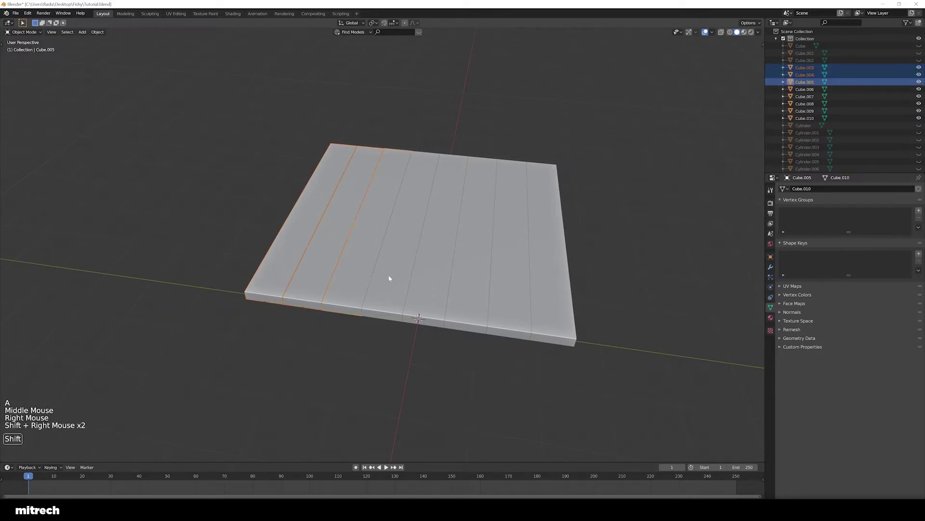
{"action": "right_click", "coordinate": [388, 277], "text": "shift"}
{"action": "right_click", "coordinate": [422, 301], "text": "shift"}
{"action": "right_click", "coordinate": [465, 311], "text": "shift"}
{"action": "right_click", "coordinate": [510, 314], "text": "shift"}
{"action": "right_click", "coordinate": [549, 318], "text": "shift"}
{"action": "middle_click_drag", "start_coordinate": [489, 348], "coordinate": [529, 300]}
{"action": "scroll", "coordinate": [463, 325], "scroll_direction": "up", "scroll_amount": 2}
{"action": "key", "text": "a"}
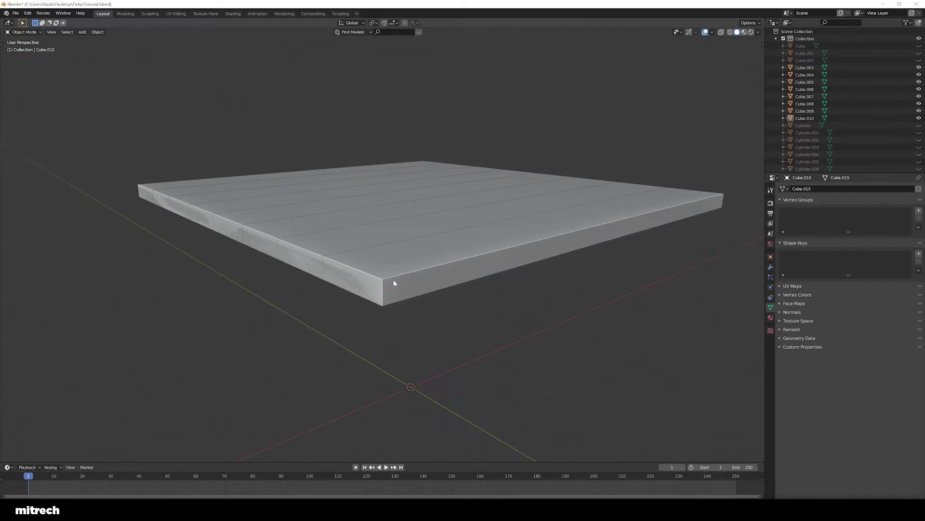
- Select all eight planks and try lifting them off the platform
{"action": "middle_click_drag", "start_coordinate": [392, 279], "coordinate": [183, 235]}
{"action": "right_click", "coordinate": [177, 233]}
{"action": "right_click", "coordinate": [227, 234], "text": "shift"}
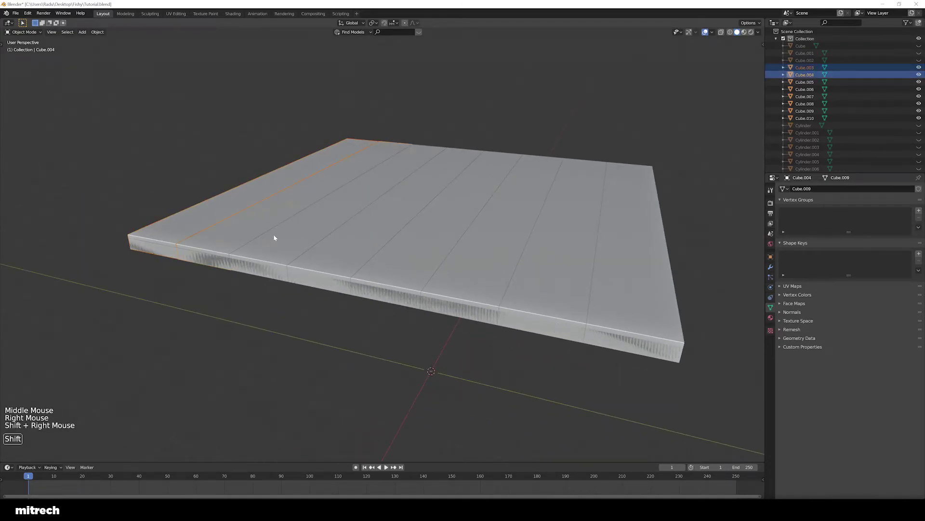
{"action": "right_click", "coordinate": [273, 233], "text": "shift"}
{"action": "right_click", "coordinate": [360, 249], "text": "shift"}
{"action": "right_click", "coordinate": [420, 261], "text": "shift"}
{"action": "right_click", "coordinate": [486, 270], "text": "shift"}
{"action": "right_click", "coordinate": [552, 280], "text": "shift"}
{"action": "right_click", "coordinate": [630, 287], "text": "shift"}
{"action": "key", "text": "g"}
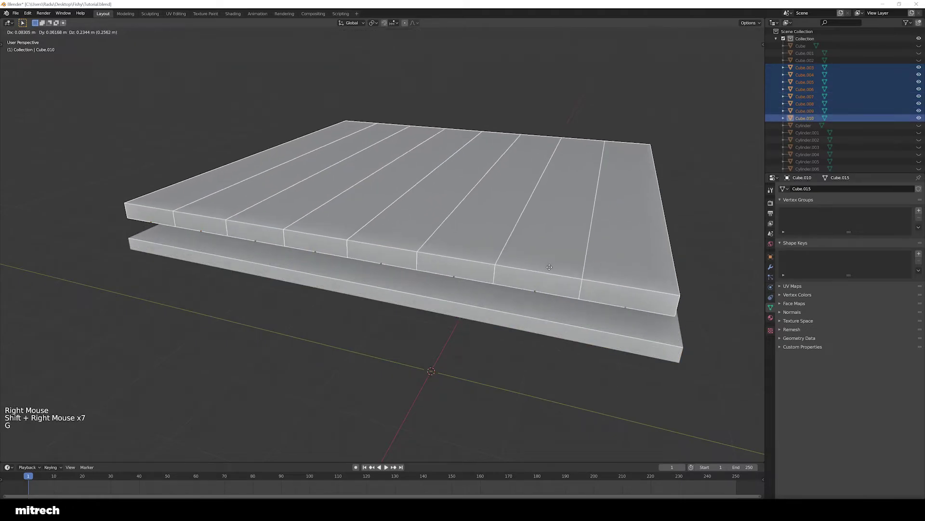
- Try setting the Z dimension of all selected planks to 10, and undo the change
{"action": "key", "text": "n"}
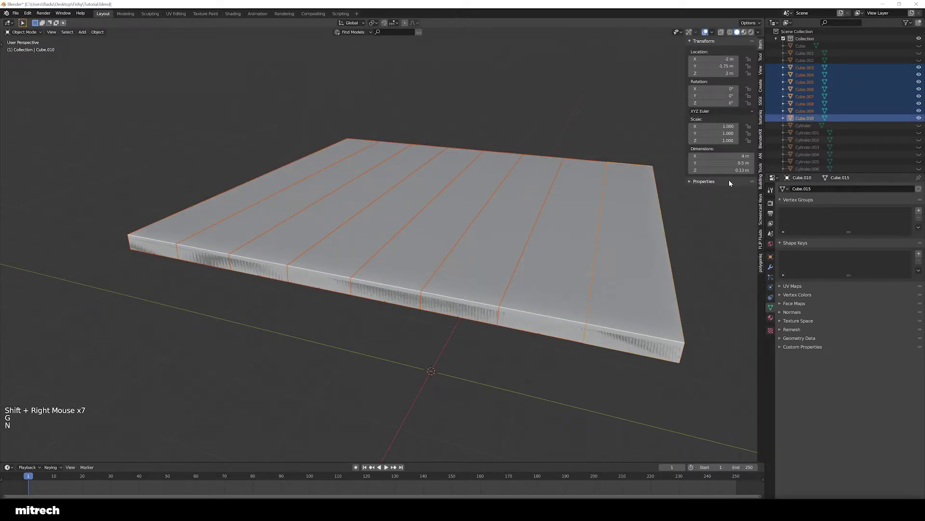
{"action": "left_click", "coordinate": [720, 170], "text": "alt"}
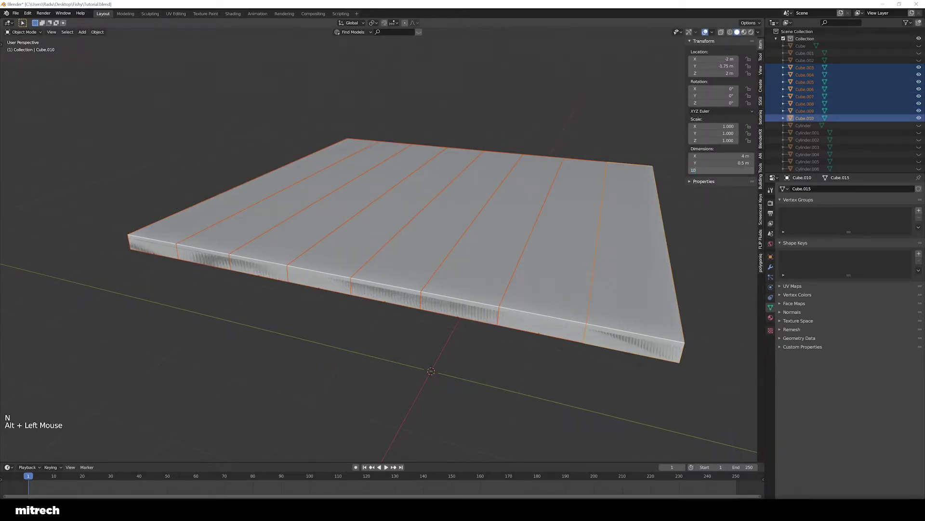
{"action": "type", "text": "10"}
{"action": "key", "text": "Return"}
{"action": "scroll", "coordinate": [535, 227], "scroll_direction": "down", "scroll_amount": 2}
{"action": "middle_click_drag", "start_coordinate": [535, 227], "coordinate": [490, 230]}
{"action": "key", "text": "ctrl+z"}
- Select the original first-floor platform beneath the planks and hide it
{"action": "key", "text": "a"}
{"action": "right_click", "coordinate": [489, 229]}
{"action": "key", "text": "g"}
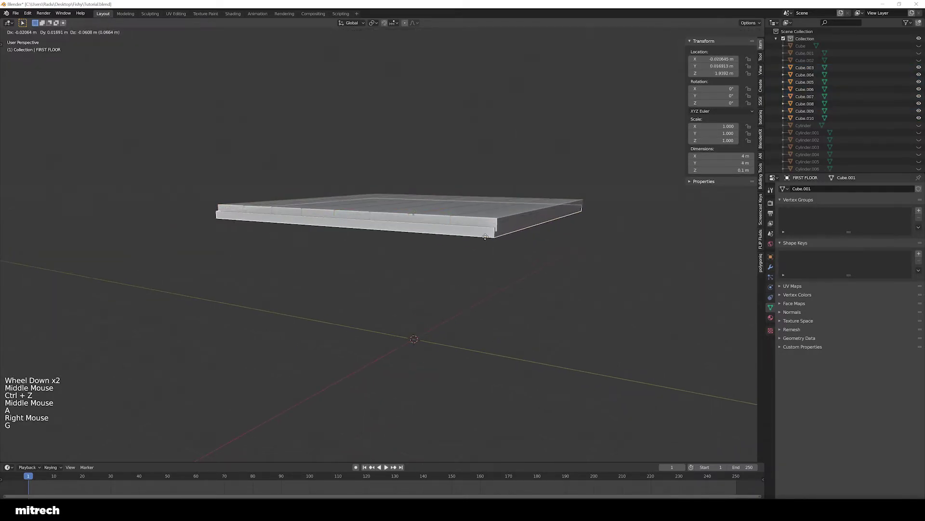
{"action": "right_click", "coordinate": [455, 272]}
{"action": "key", "text": "h"}
{"action": "middle_click_drag", "start_coordinate": [452, 269], "coordinate": [440, 263]}
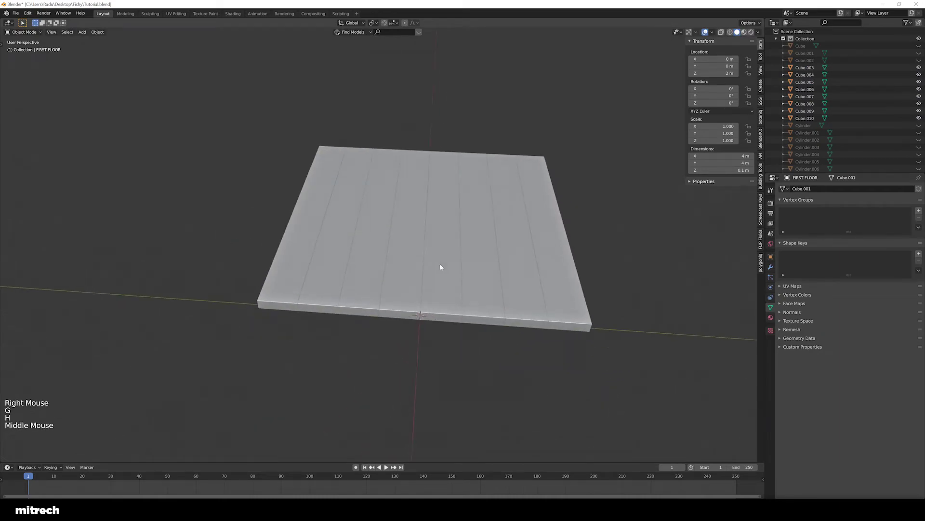
- Select all eight planks and display their object properties in place of the mesh data
{"action": "key", "text": "a"}
{"action": "key", "text": "a"}
{"action": "key", "text": "a"}
{"action": "middle_click_drag", "start_coordinate": [359, 269], "coordinate": [318, 252]}
{"action": "right_click", "coordinate": [259, 228]}
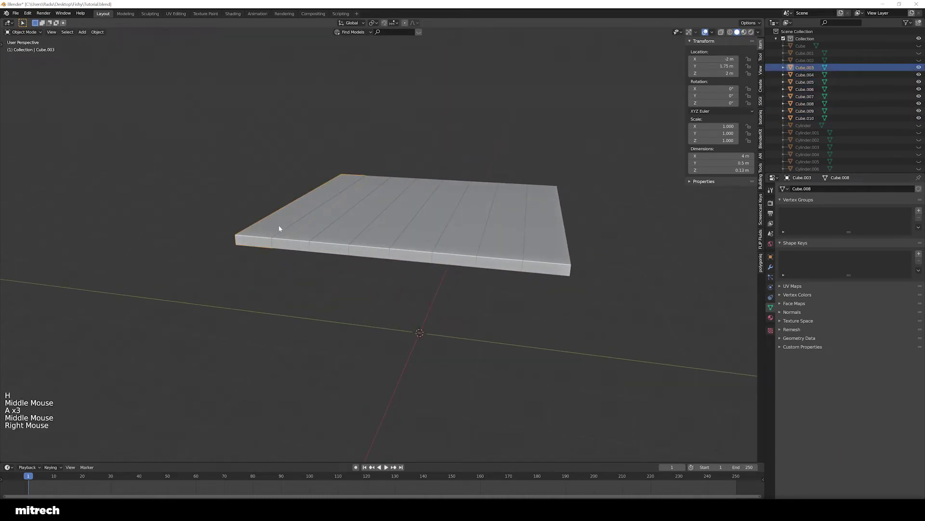
{"action": "key", "text": "a"}
{"action": "left_click_drag", "start_coordinate": [207, 175], "coordinate": [637, 279]}
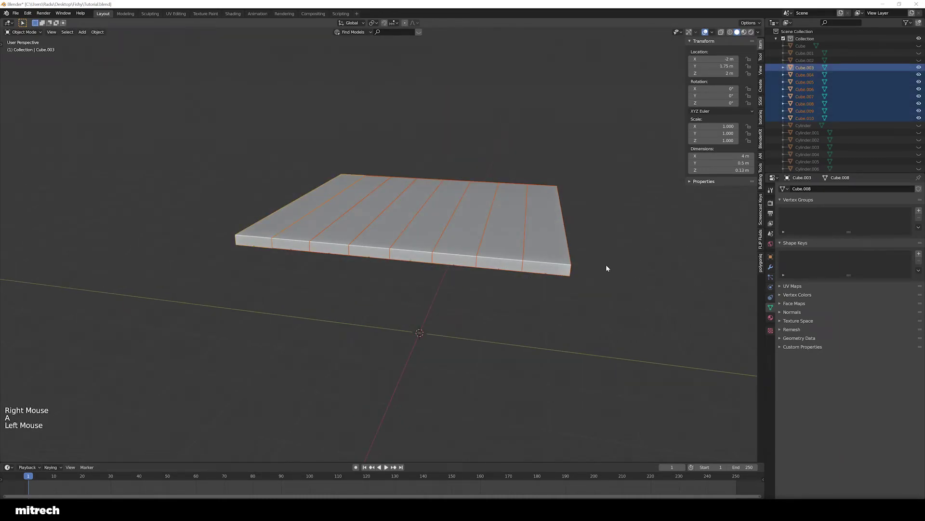
{"action": "key", "text": "n"}
{"action": "left_click", "coordinate": [771, 257]}
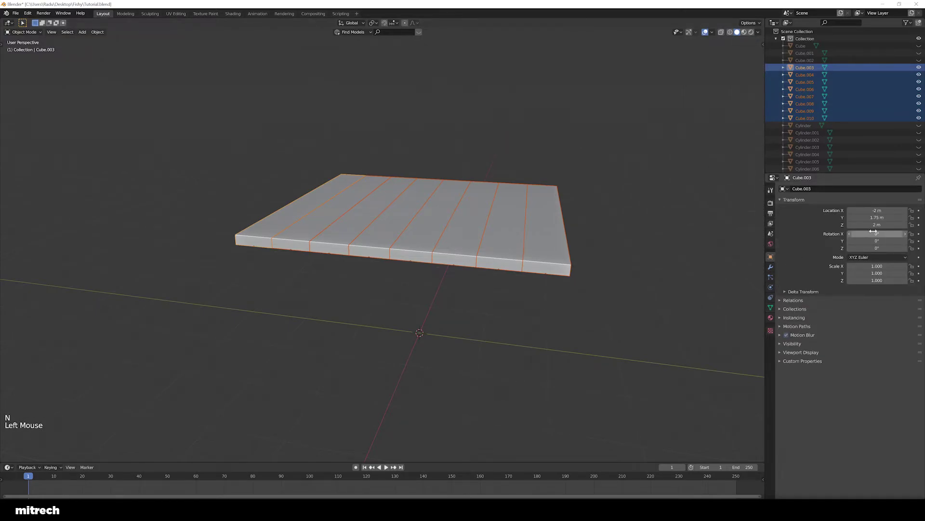
{"action": "middle_click_drag", "start_coordinate": [576, 267], "coordinate": [540, 260]}
{"action": "key", "text": "a"}
{"action": "right_click", "coordinate": [539, 261]}
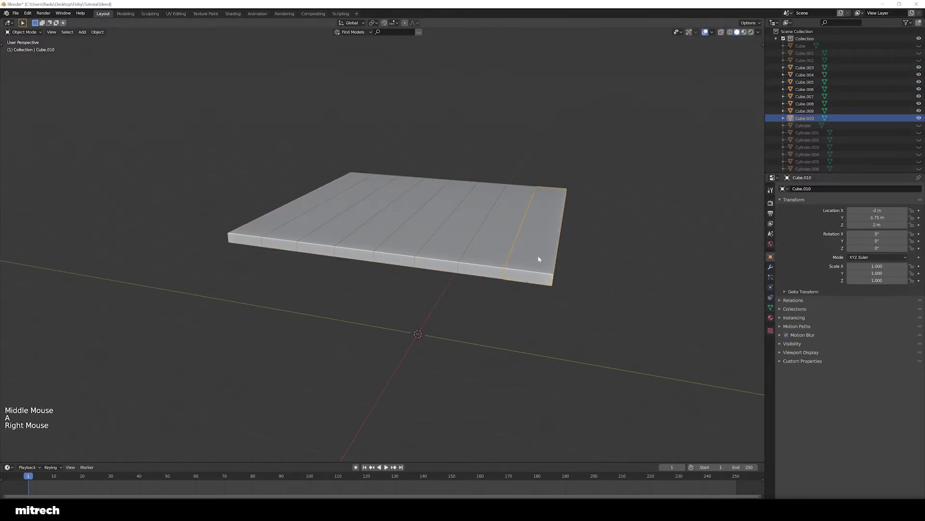
{"action": "key", "text": "a"}
{"action": "right_click", "coordinate": [537, 258]}
{"action": "key", "text": "g"}
{"action": "right_click", "coordinate": [556, 250]}
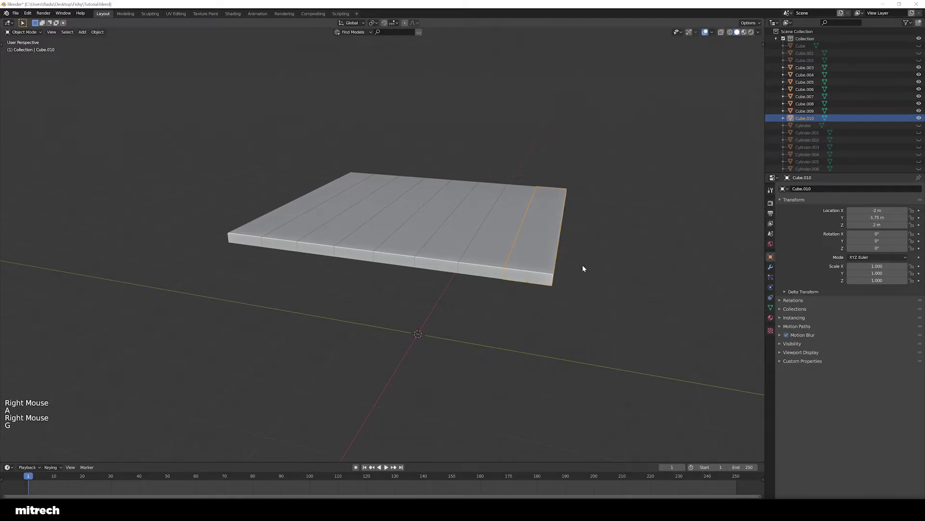
{"action": "key", "text": "g"}
{"action": "middle_click_drag", "start_coordinate": [597, 259], "coordinate": [541, 256]}
{"action": "key", "text": "a"}
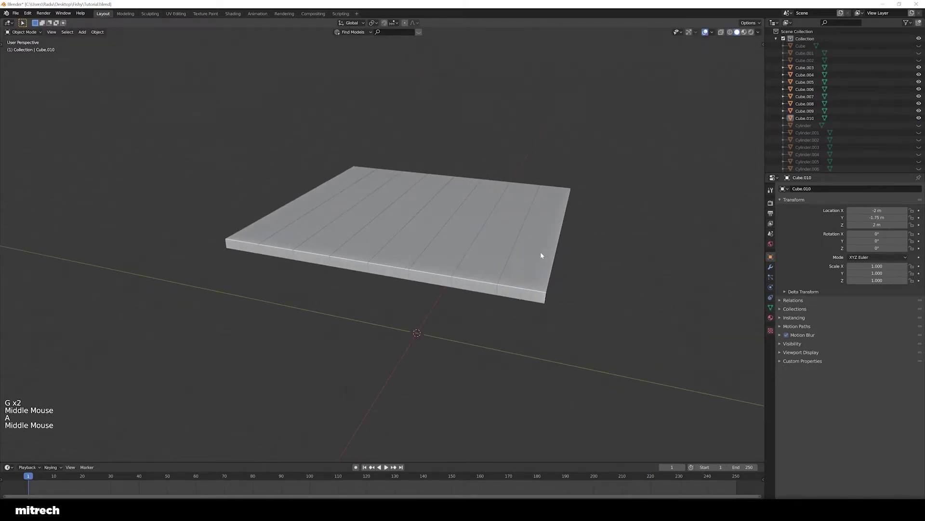
- Set the Z dimension of the two outermost planks, Cube.009 and Cube.010, to 0.1 m
{"action": "right_click", "coordinate": [541, 254]}
{"action": "key", "text": "n"}
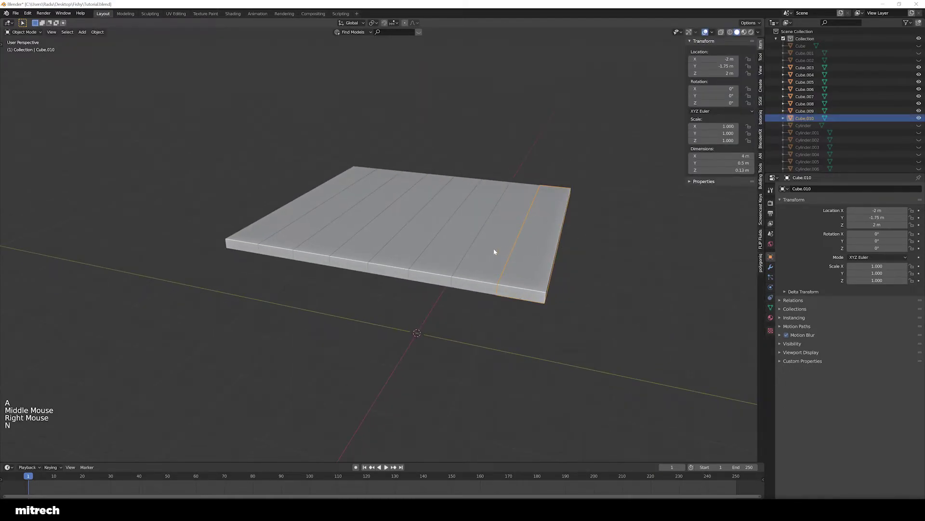
{"action": "right_click", "coordinate": [493, 252], "text": "shift"}
{"action": "left_click", "coordinate": [715, 170], "text": "alt"}
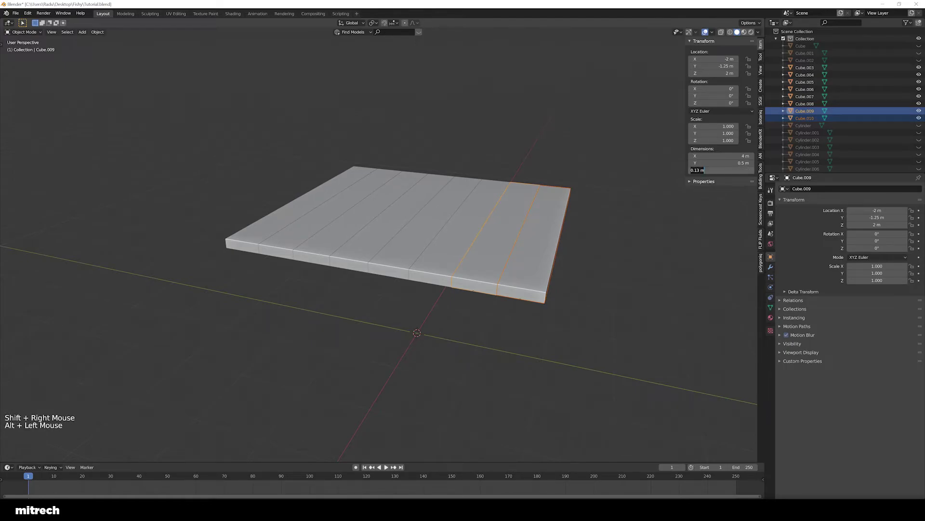
{"action": "type", "text": ".1"}
{"action": "key", "text": "Return"}
{"action": "key", "text": "a"}
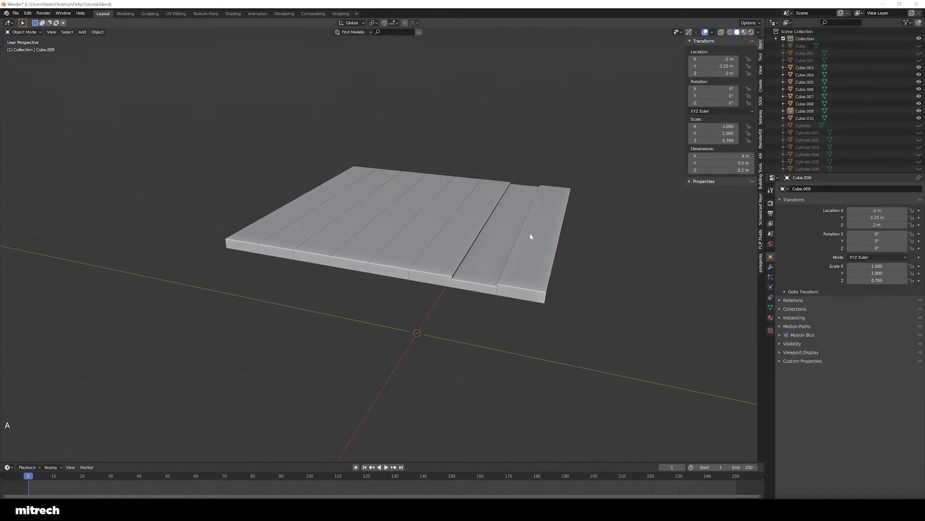
{"action": "right_click", "coordinate": [530, 233]}
{"action": "double_click", "coordinate": [720, 171]}
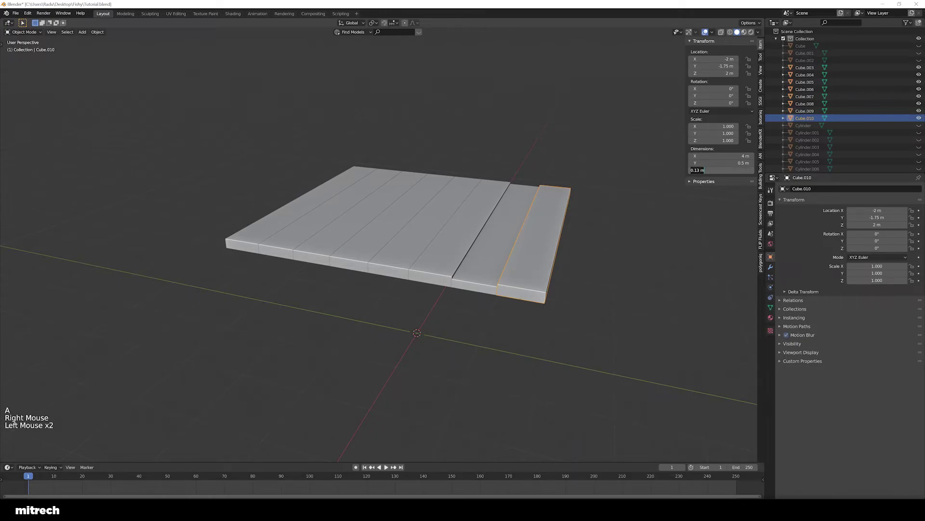
{"action": "type", "text": ".1"}
{"action": "key", "text": "Return"}
- Set the Z dimension of the next three planks, Cube.008, Cube.007 and Cube.006, to 0.1 m
{"action": "right_click", "coordinate": [458, 240]}
{"action": "left_click", "coordinate": [720, 171]}
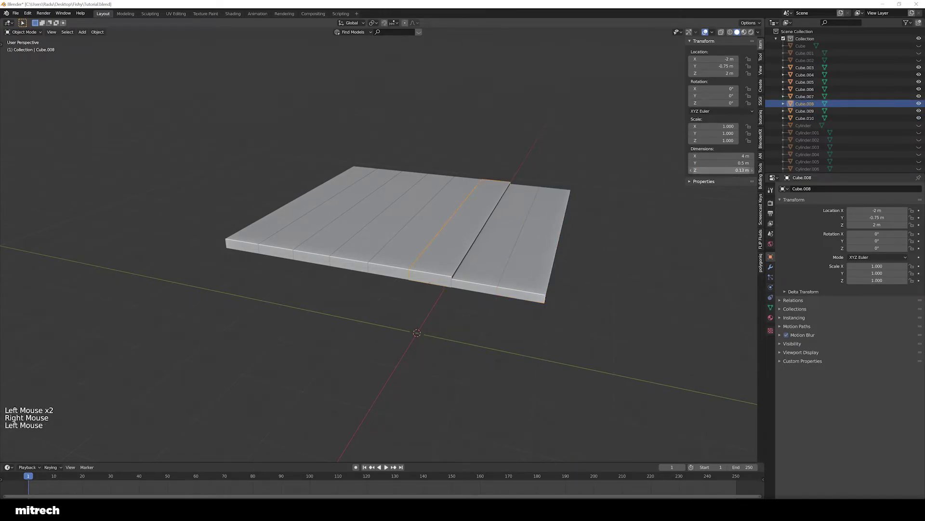
{"action": "right_click", "coordinate": [424, 237]}
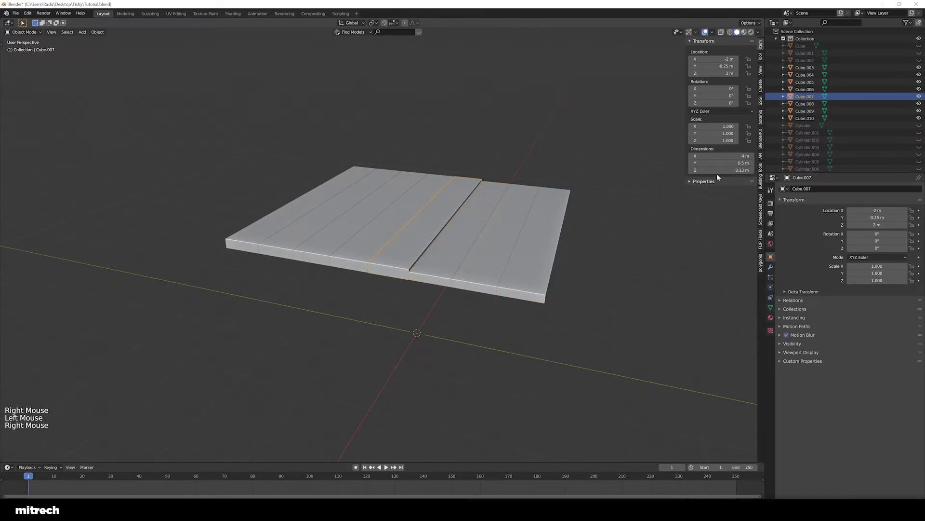
{"action": "left_click", "coordinate": [717, 172]}
{"action": "key", "text": "Return"}
{"action": "right_click", "coordinate": [433, 210]}
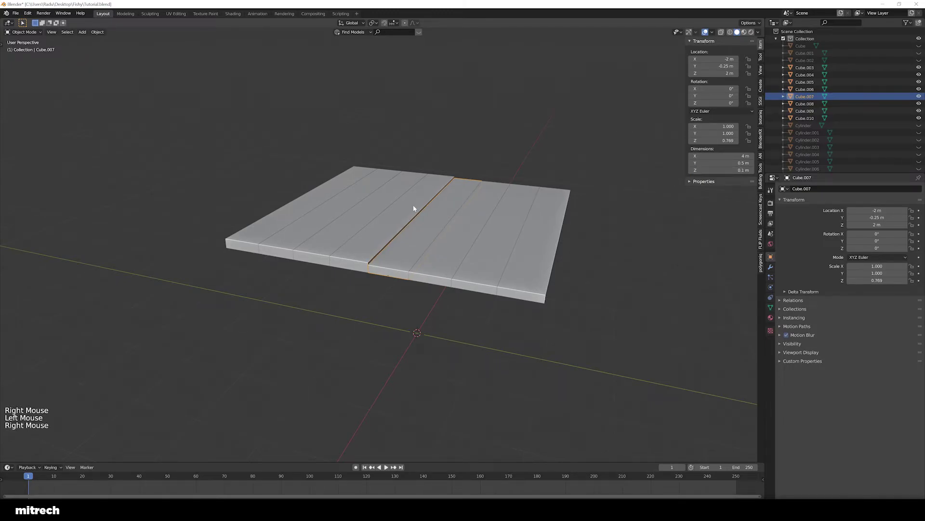
{"action": "right_click", "coordinate": [415, 207]}
{"action": "left_click", "coordinate": [723, 170]}
{"action": "key", "text": "Return"}
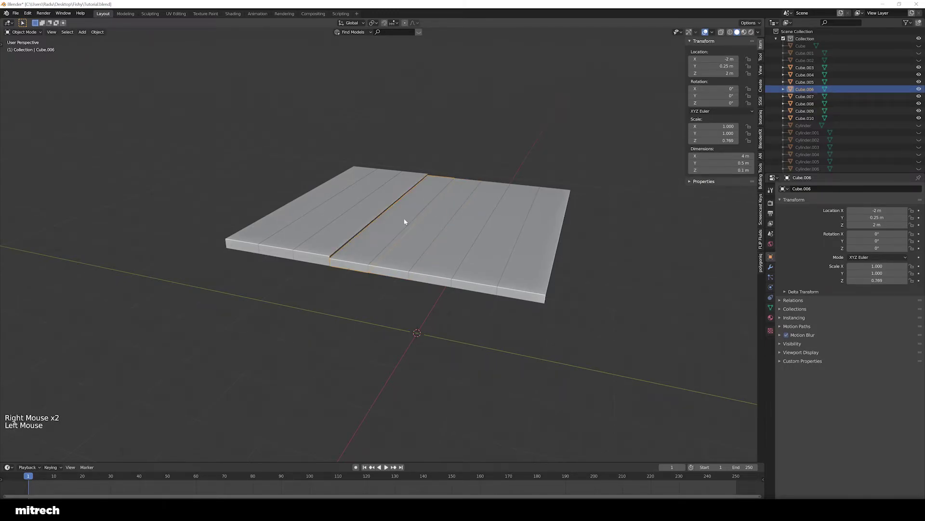
- Set the Z dimension of the remaining planks, Cube.005, Cube.004 and Cube.003, to 0.1 m
{"action": "right_click", "coordinate": [357, 219]}
{"action": "left_click", "coordinate": [723, 170]}
{"action": "key", "text": "Return"}
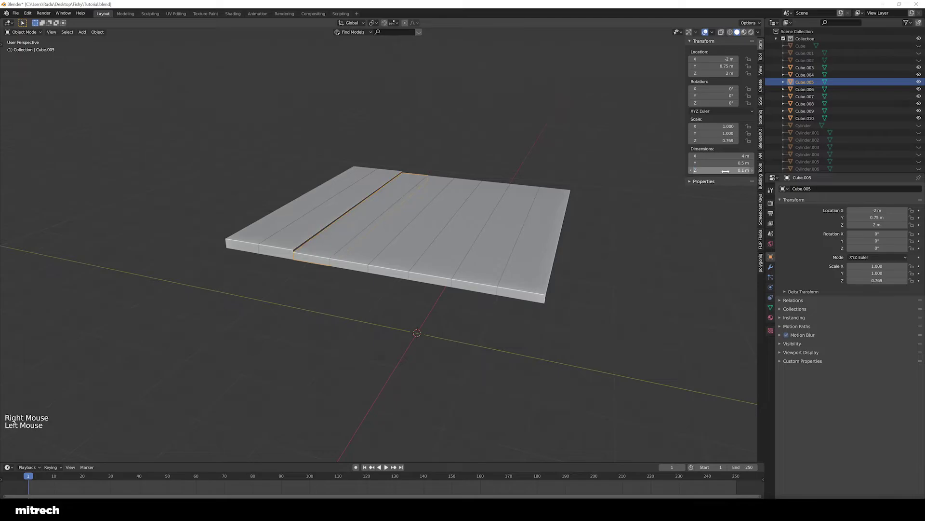
{"action": "right_click", "coordinate": [305, 237]}
{"action": "key", "text": "F15"}
{"action": "left_click", "coordinate": [723, 170]}
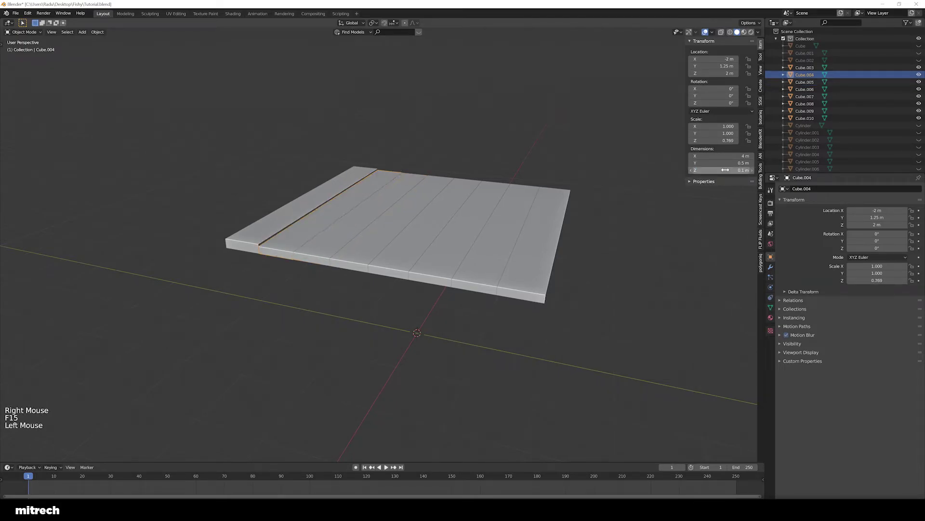
{"action": "right_click", "coordinate": [305, 217]}
{"action": "left_click", "coordinate": [718, 171]}
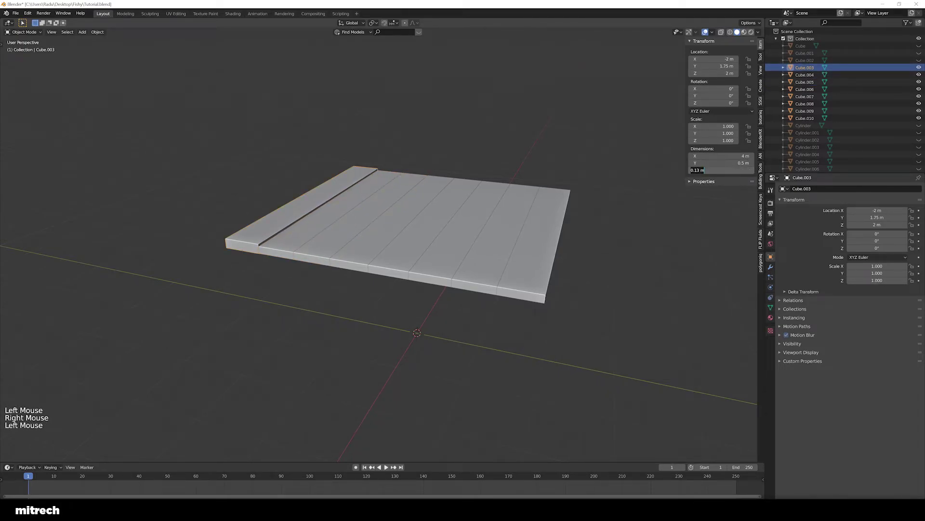
{"action": "key", "text": "Return"}
- Apply the scale of all eight planks and save the file
{"action": "key", "text": "n"}
{"action": "middle_click_drag", "start_coordinate": [413, 250], "coordinate": [406, 239]}
{"action": "key", "text": "a"}
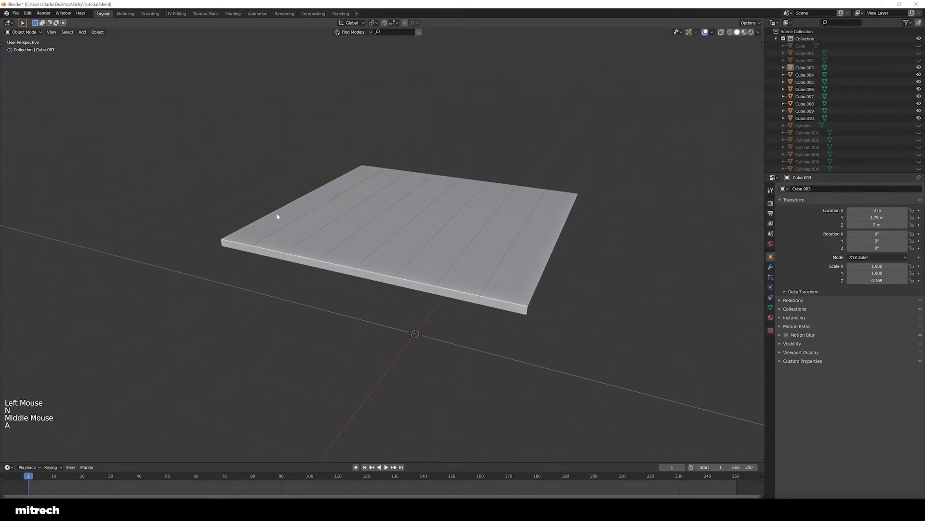
{"action": "key", "text": "a"}
{"action": "key", "text": "ctrl+a"}
{"action": "left_click", "coordinate": [496, 277]}
{"action": "key", "text": "a"}
{"action": "key", "text": "a"}
{"action": "key", "text": "a"}
{"action": "key", "text": "a"}
{"action": "key", "text": "a"}
{"action": "key", "text": "ctrl+s"}
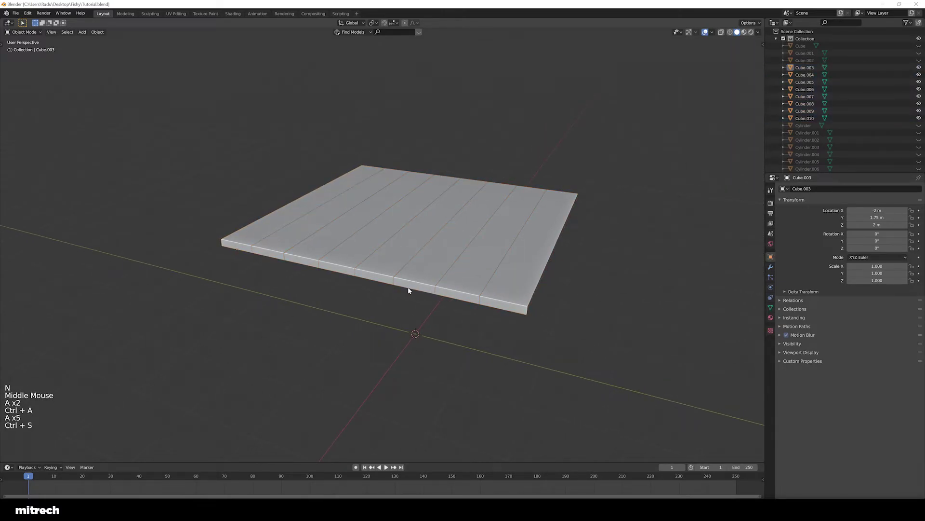
- Unhide all objects and select the original FIRST FLOOR platform overlapping the planks
{"action": "middle_click_drag", "start_coordinate": [408, 288], "coordinate": [451, 295]}
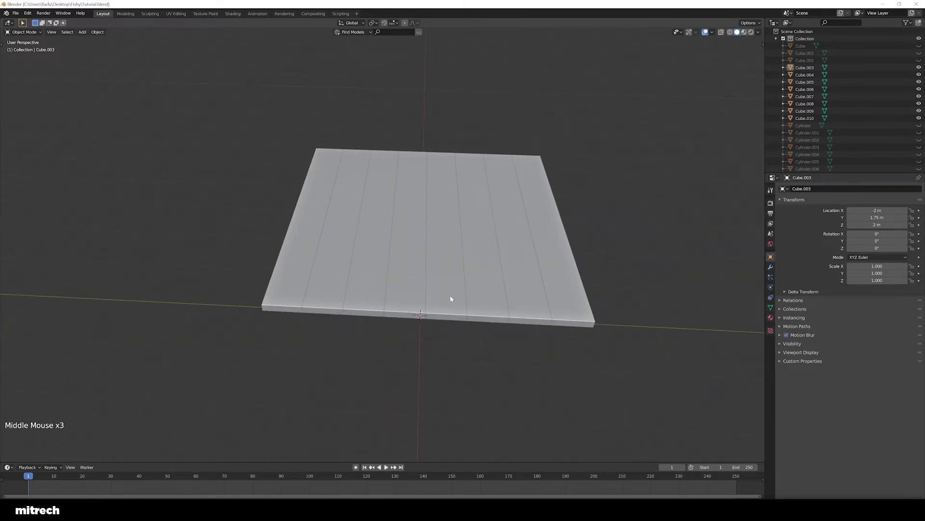
{"action": "key", "text": "alt+h"}
{"action": "key", "text": "a"}
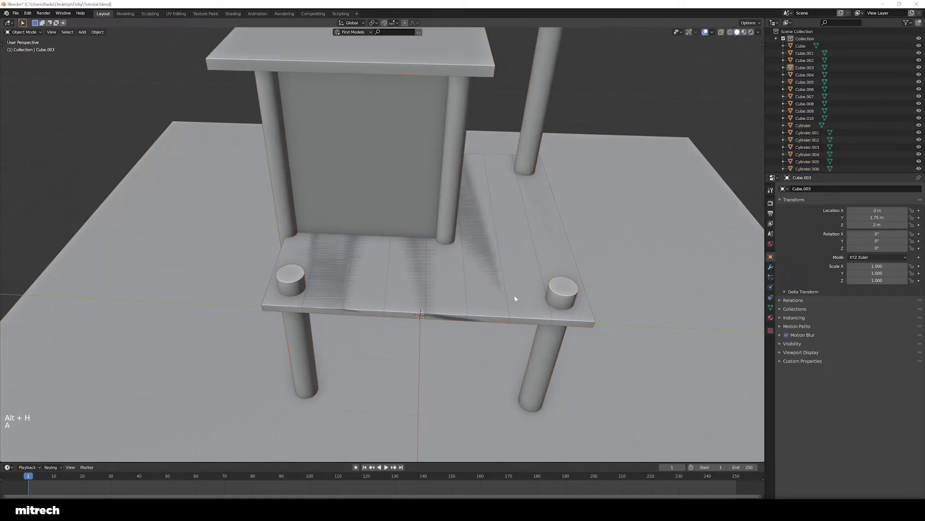
{"action": "middle_click_drag", "start_coordinate": [516, 298], "coordinate": [509, 277]}
{"action": "right_click", "coordinate": [509, 277]}
{"action": "right_click", "coordinate": [507, 275]}
{"action": "scroll", "coordinate": [506, 276], "scroll_direction": "down", "scroll_amount": 3}
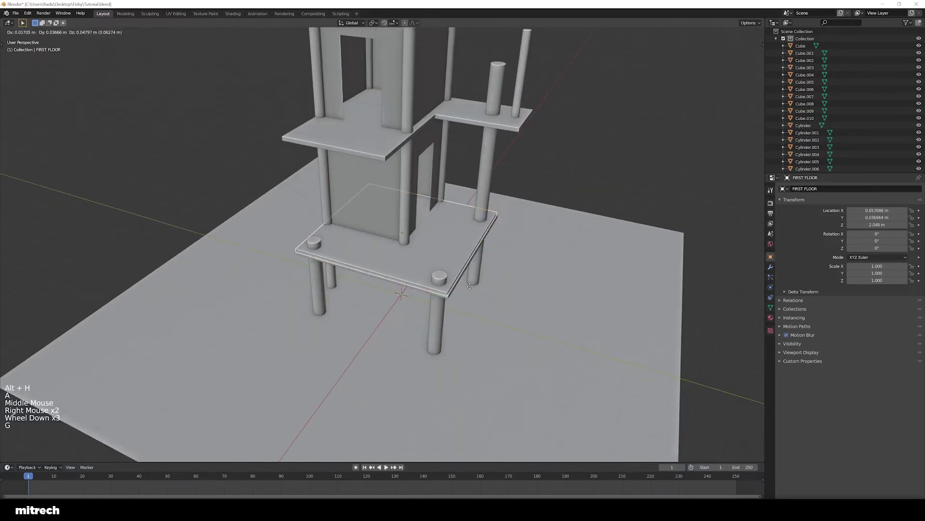
{"action": "key", "text": "g"}
{"action": "key", "text": "Escape"}
- Locate FIRST FLOOR in the outliner, show the viewport-disable toggles and disable the platform in viewports
{"action": "key", "text": "KP_Decimal"}
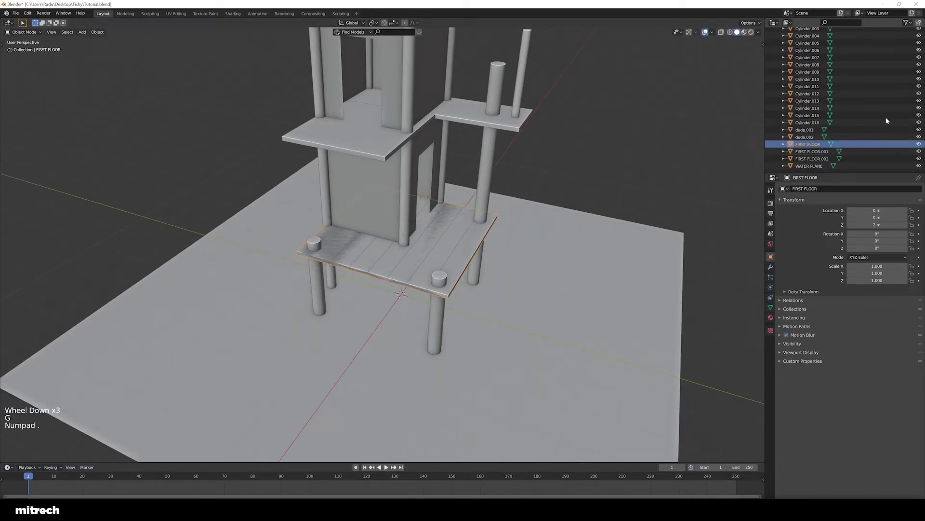
{"action": "left_click", "coordinate": [907, 23]}
{"action": "left_click", "coordinate": [872, 46]}
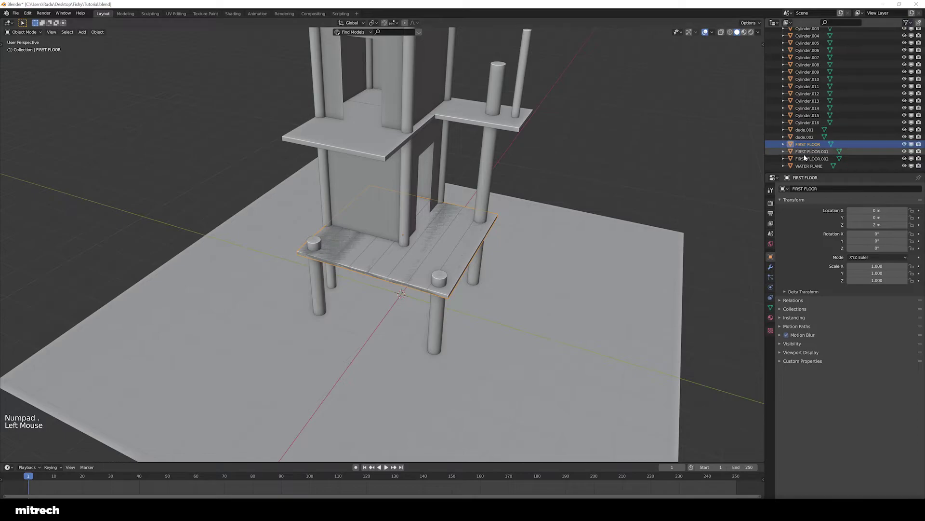
{"action": "left_click", "coordinate": [912, 144]}
- Deselect everything in the scene and save the file
{"action": "middle_click_drag", "start_coordinate": [424, 275], "coordinate": [320, 262]}
{"action": "right_click", "coordinate": [546, 295]}
{"action": "key", "text": "a"}
{"action": "key", "text": "a"}
{"action": "key", "text": "a"}
{"action": "key", "text": "a"}
{"action": "key", "text": "a"}
{"action": "key", "text": "ctrl+s"}
- Select several floor planks one after another to check them as separate objects
{"action": "scroll", "coordinate": [476, 301], "scroll_direction": "up", "scroll_amount": 3}
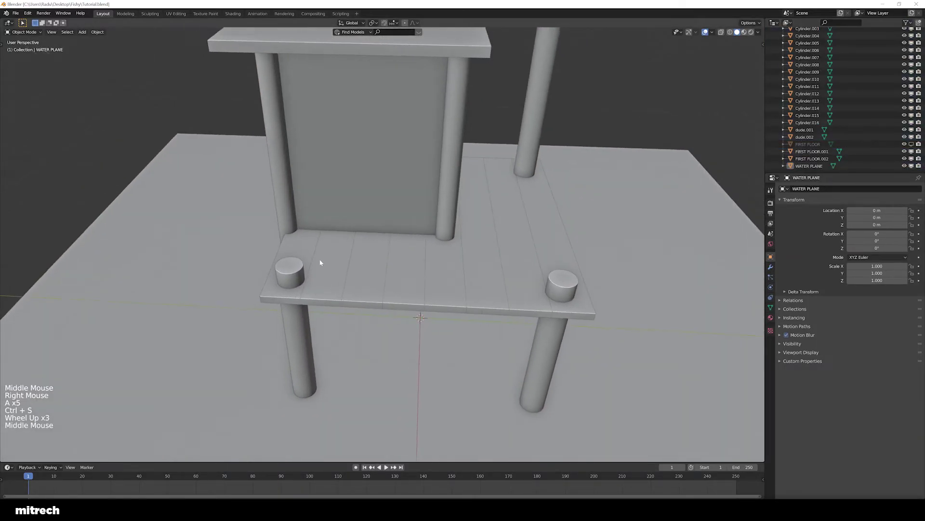
{"action": "right_click", "coordinate": [307, 252]}
{"action": "right_click", "coordinate": [548, 262]}
{"action": "right_click", "coordinate": [499, 263]}
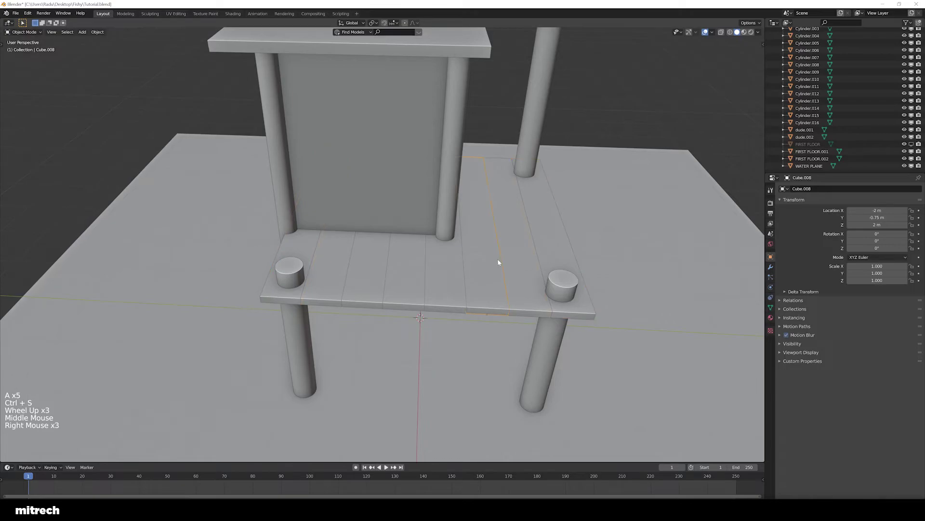
{"action": "right_click", "coordinate": [448, 263]}
{"action": "right_click", "coordinate": [416, 264]}
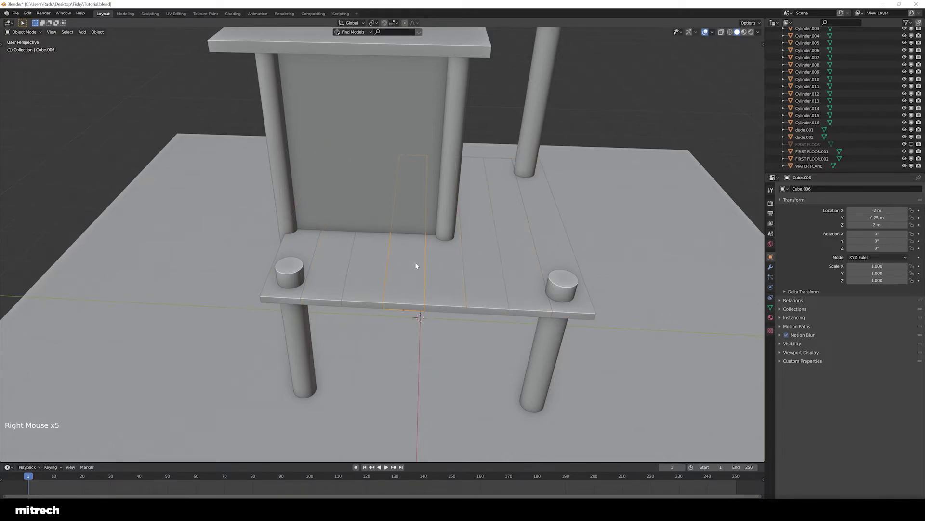
{"action": "right_click", "coordinate": [464, 261]}
{"action": "middle_click_drag", "start_coordinate": [464, 260], "coordinate": [432, 291]}
- Clear the plank selection and save the file again
{"action": "key", "text": "a"}
{"action": "key", "text": "a"}
{"action": "key", "text": "a"}
{"action": "key", "text": "a"}
{"action": "key", "text": "a"}
{"action": "key", "text": "ctrl+s"}
- Isolate the upper platform FIRST FLOOR.001 and apply its rotation and scale
{"action": "scroll", "coordinate": [453, 253], "scroll_direction": "down", "scroll_amount": 3}
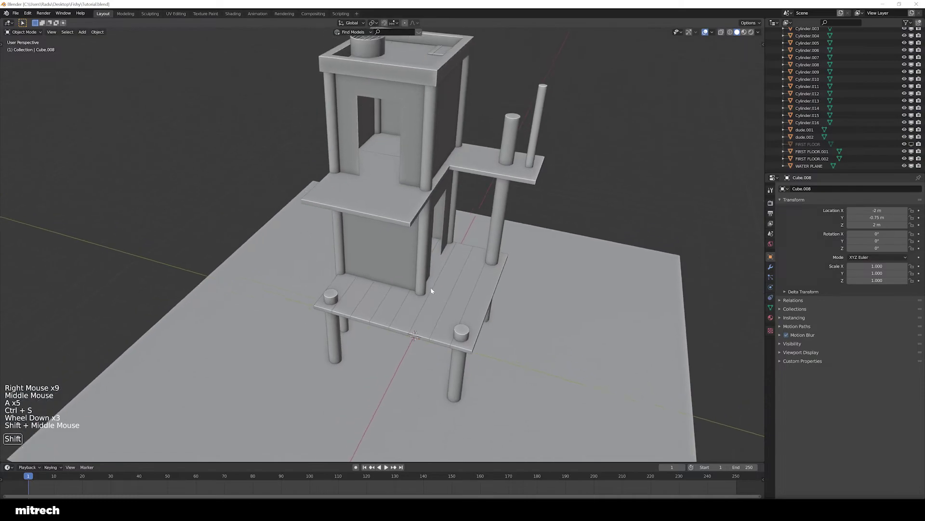
{"action": "scroll", "coordinate": [431, 290], "scroll_direction": "up", "scroll_amount": 2}
{"action": "middle_click_drag", "start_coordinate": [386, 259], "coordinate": [407, 254]}
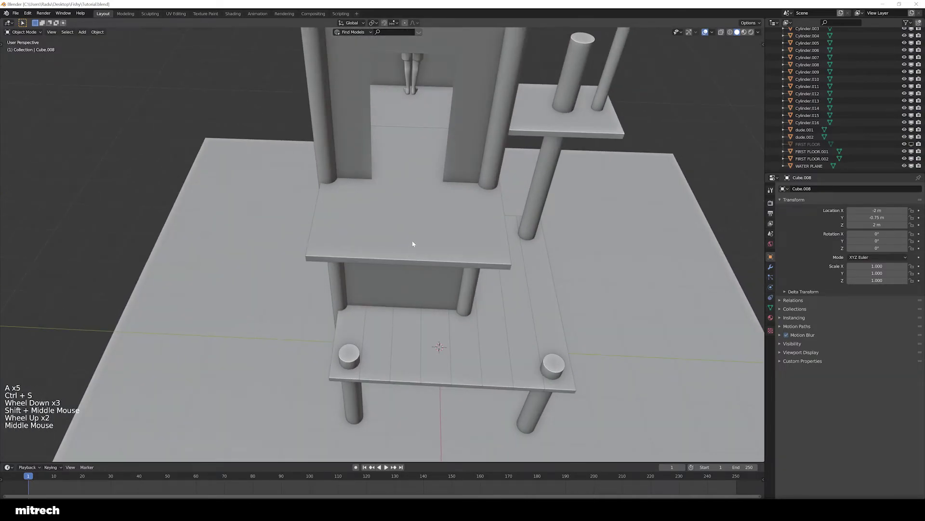
{"action": "right_click", "coordinate": [413, 243]}
{"action": "middle_click_drag", "start_coordinate": [413, 243], "coordinate": [485, 223]}
{"action": "key", "text": "shift+h"}
{"action": "key", "text": "ctrl+a"}
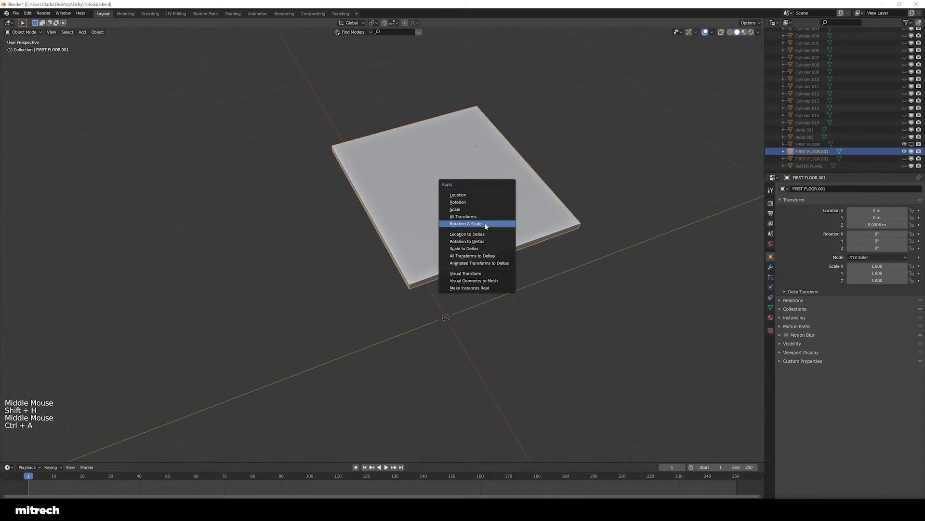
{"action": "left_click", "coordinate": [485, 225]}
- Inspect the isolated upper platform's X and Y dimensions
{"action": "key", "text": "n"}
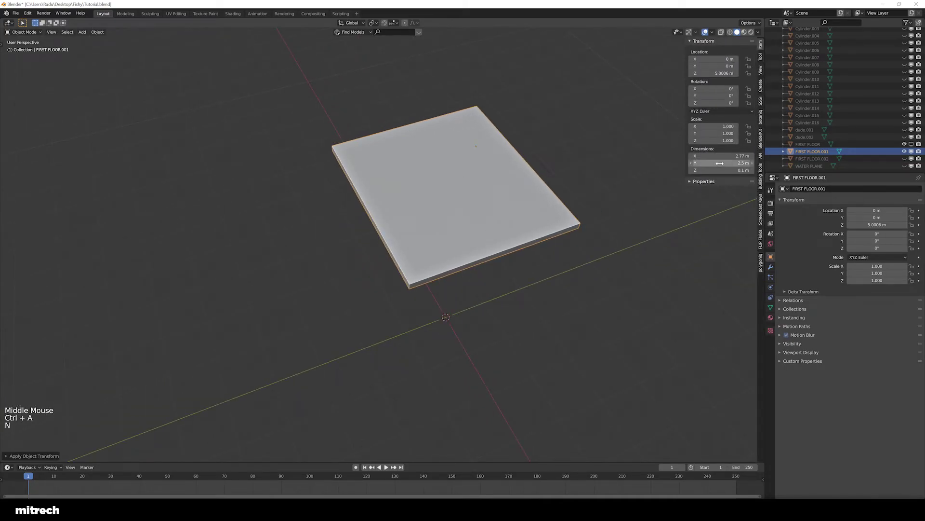
{"action": "left_click", "coordinate": [736, 163]}
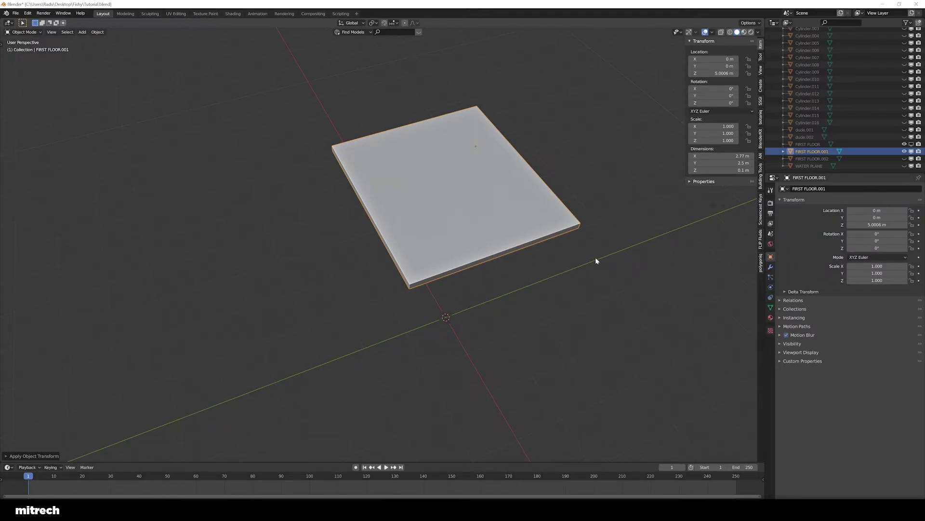
{"action": "middle_click_drag", "start_coordinate": [569, 254], "coordinate": [657, 194]}
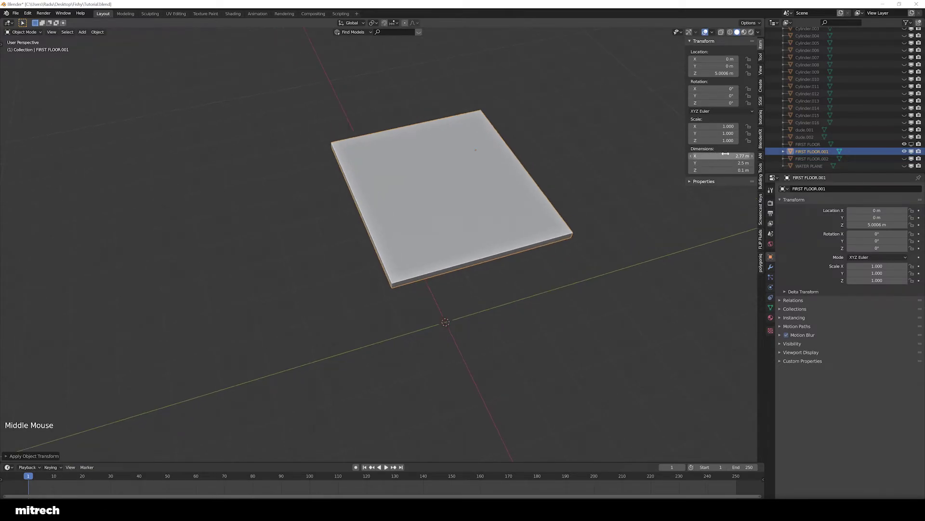
{"action": "middle_click_drag", "start_coordinate": [448, 212], "coordinate": [417, 208]}
- Unhide all objects, reselect the upper platform FIRST FLOOR.001 and apply its transforms
{"action": "key", "text": "alt+h"}
{"action": "key", "text": "a"}
{"action": "right_click", "coordinate": [334, 204]}
{"action": "key", "text": "ctrl+a"}
{"action": "left_click", "coordinate": [333, 208]}
- Set the upper platform's X dimension to 3 m
{"action": "middle_click_drag", "start_coordinate": [334, 208], "coordinate": [456, 225], "text": "shift"}
{"action": "middle_click_drag", "start_coordinate": [660, 204], "coordinate": [551, 208]}
{"action": "left_click", "coordinate": [723, 156]}
{"action": "type", "text": "3"}
{"action": "key", "text": "Return"}
{"action": "key", "text": "n"}
- Undo the upper platform's applied transforms and its last X dimension change
{"action": "key", "text": "ctrl+a"}
{"action": "left_click", "coordinate": [534, 188]}
{"action": "scroll", "coordinate": [550, 208], "scroll_direction": "up", "scroll_amount": 2}
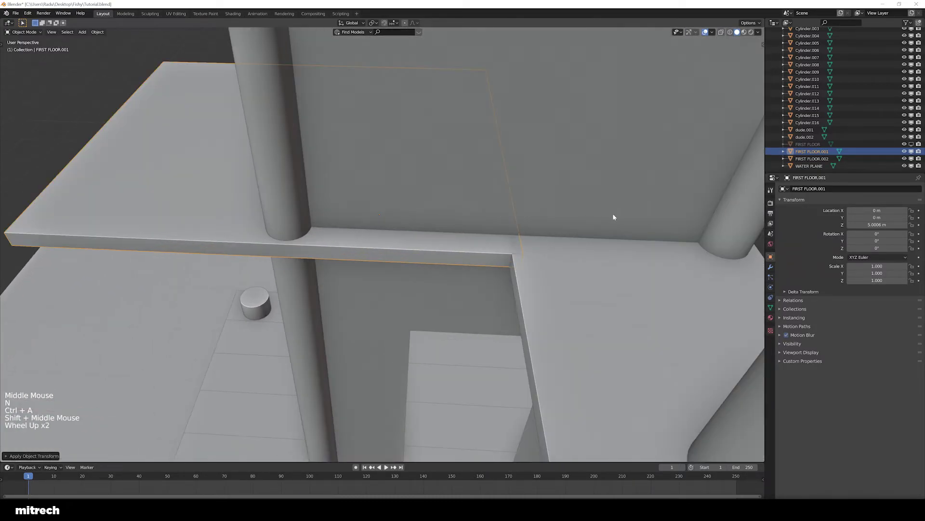
{"action": "key", "text": "g"}
{"action": "key", "text": "ctrl+z"}
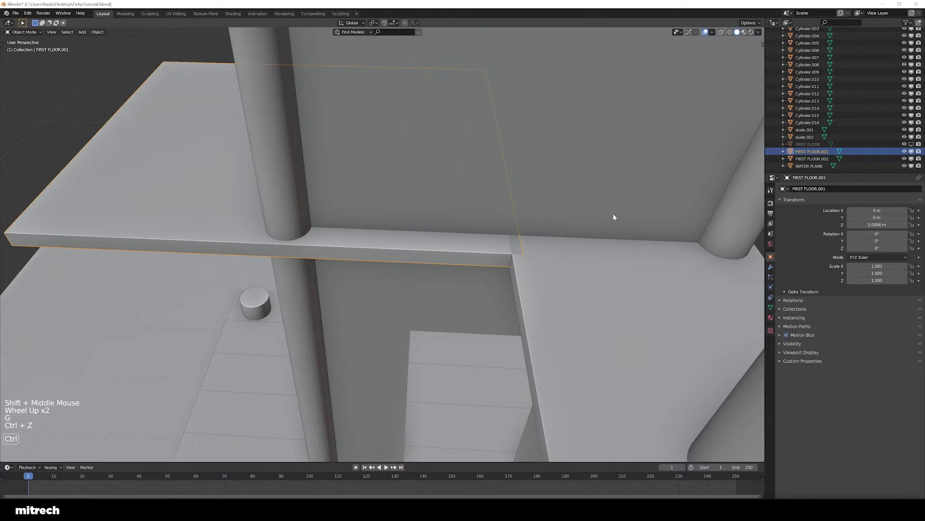
{"action": "key", "text": "ctrl+z"}
{"action": "scroll", "coordinate": [442, 221], "scroll_direction": "down", "scroll_amount": 3}
{"action": "middle_click_drag", "start_coordinate": [393, 223], "coordinate": [436, 213]}
- Duplicate the lower deck's outermost plank and place the copy between the two floors
{"action": "key", "text": "a"}
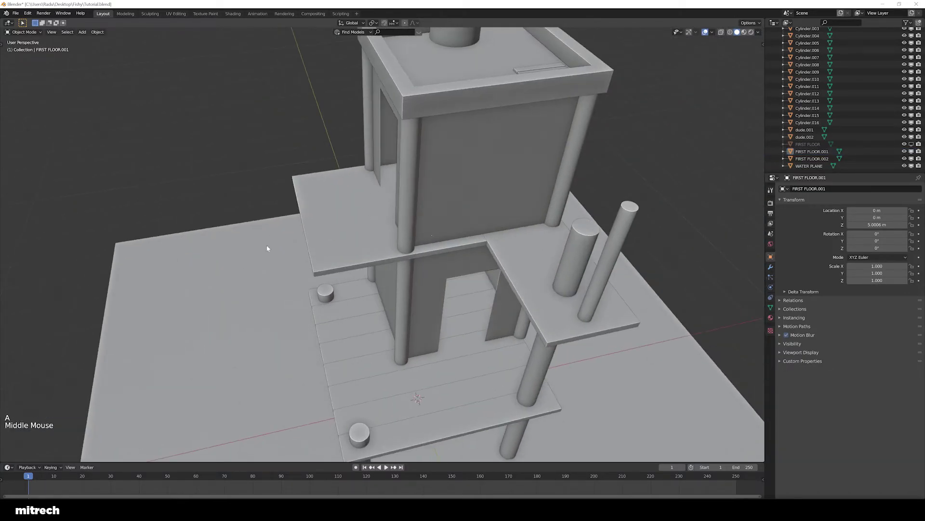
{"action": "middle_click_drag", "start_coordinate": [367, 260], "coordinate": [430, 201]}
{"action": "right_click", "coordinate": [390, 291]}
{"action": "middle_click", "coordinate": [476, 271]}
{"action": "right_click", "coordinate": [430, 201], "text": "shift"}
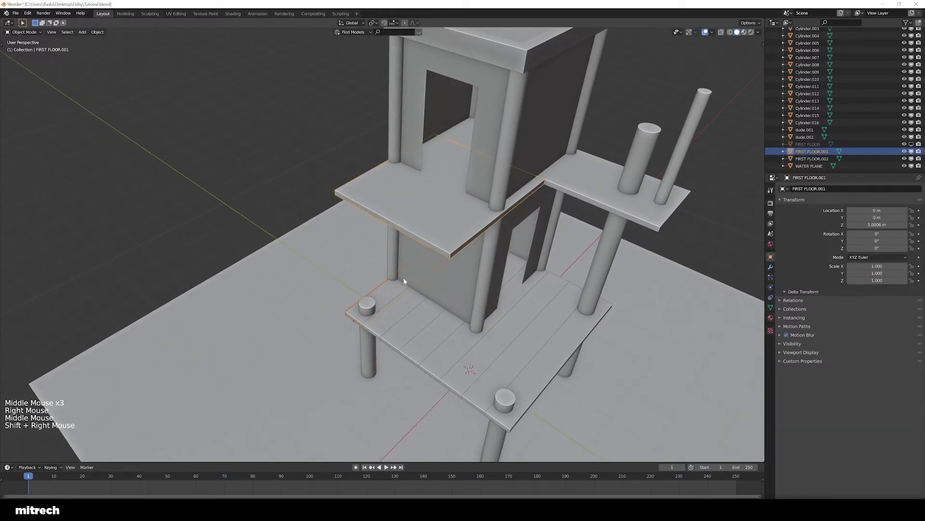
{"action": "key", "text": "a"}
{"action": "right_click", "coordinate": [392, 294]}
{"action": "key", "text": "shift+d"}
{"action": "left_click", "coordinate": [402, 253]}
- Isolate the duplicated plank with the upper platform FIRST FLOOR.001 and apply the transforms of both
{"action": "right_click", "coordinate": [401, 213], "text": "shift"}
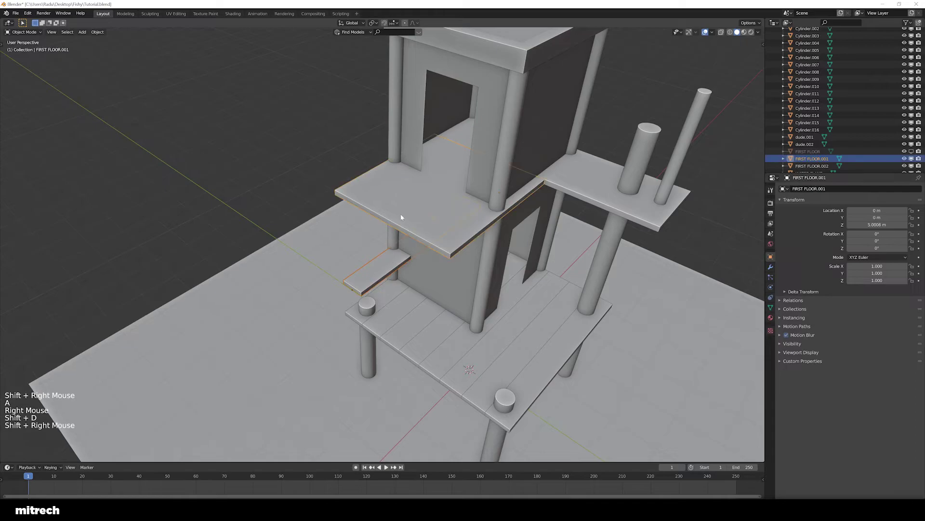
{"action": "key", "text": "shift+h"}
{"action": "key", "text": "a"}
{"action": "right_click", "coordinate": [441, 222]}
{"action": "key", "text": "ctrl+a"}
{"action": "left_click", "coordinate": [396, 271]}
{"action": "right_click", "coordinate": [396, 270]}
{"action": "key", "text": "ctrl+a"}
{"action": "left_click", "coordinate": [485, 284]}
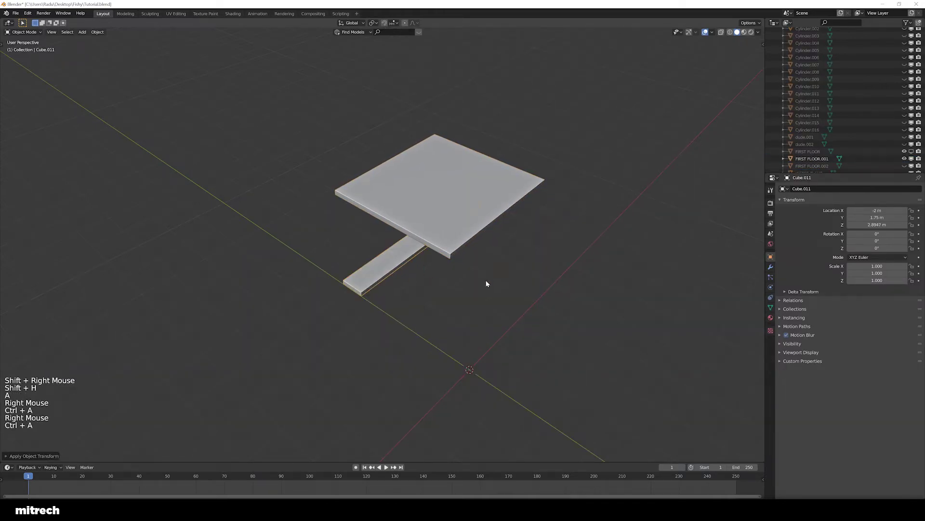
- Rotate the duplicated plank 180° around the Z axis
{"action": "middle_click_drag", "start_coordinate": [485, 283], "coordinate": [501, 210]}
{"action": "key", "text": "a"}
{"action": "right_click", "coordinate": [400, 257]}
{"action": "key", "text": "r"}
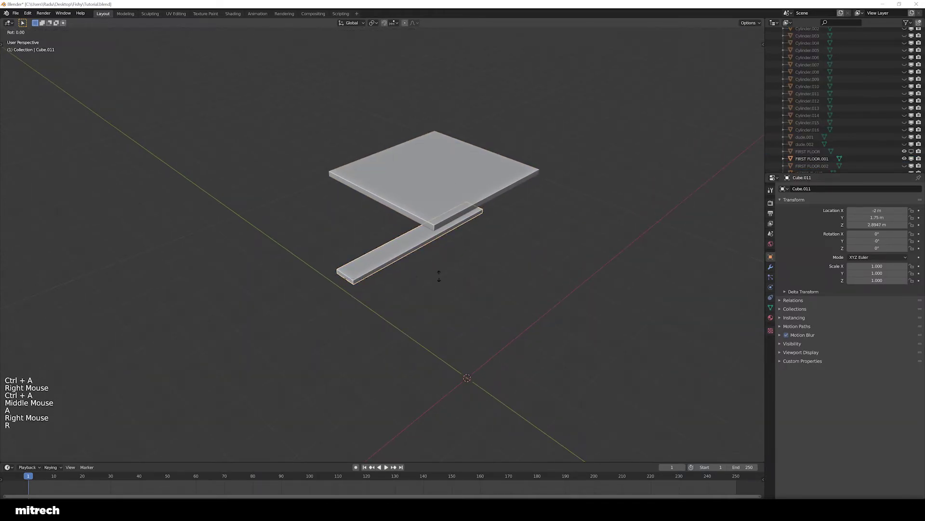
{"action": "key", "text": "z"}
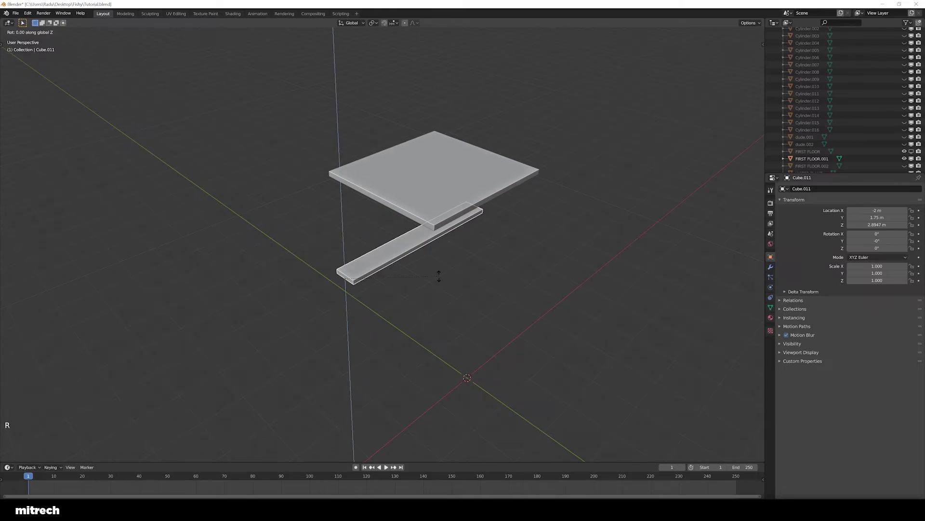
{"action": "type", "text": "180"}
{"action": "key", "text": "Return"}
- Set the upper platform's X dimension to 2.77 m and apply its transforms
{"action": "key", "text": "KP_7"}
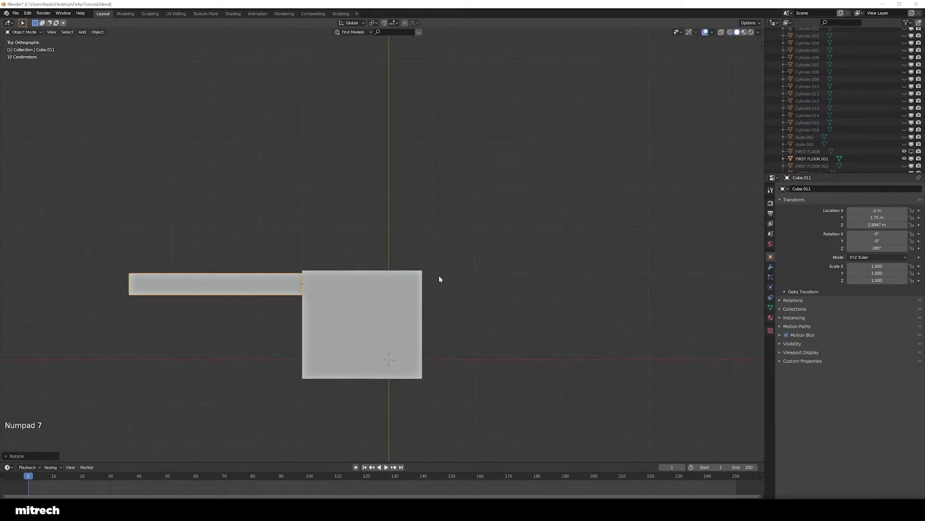
{"action": "scroll", "coordinate": [439, 279], "scroll_direction": "up", "scroll_amount": 2}
{"action": "key", "text": "z"}
{"action": "middle_click_drag", "start_coordinate": [361, 309], "coordinate": [366, 302], "text": "shift"}
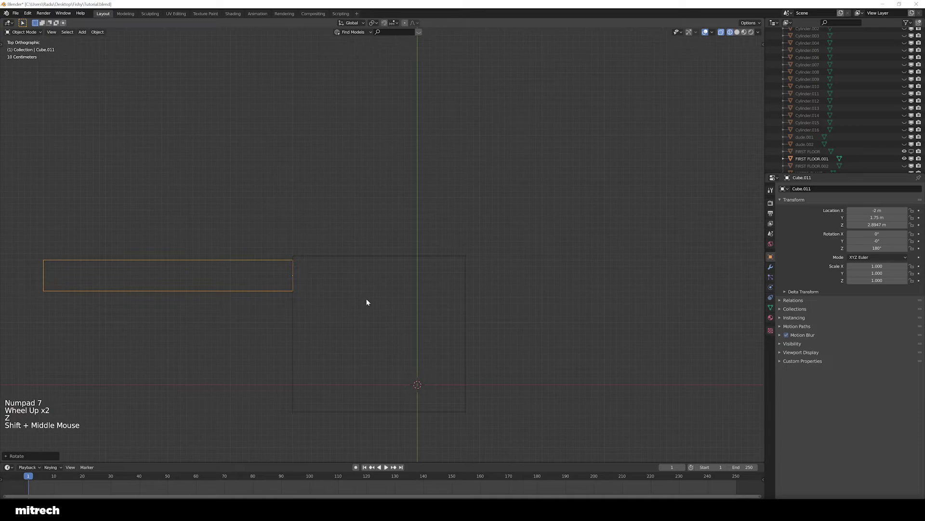
{"action": "right_click", "coordinate": [464, 322]}
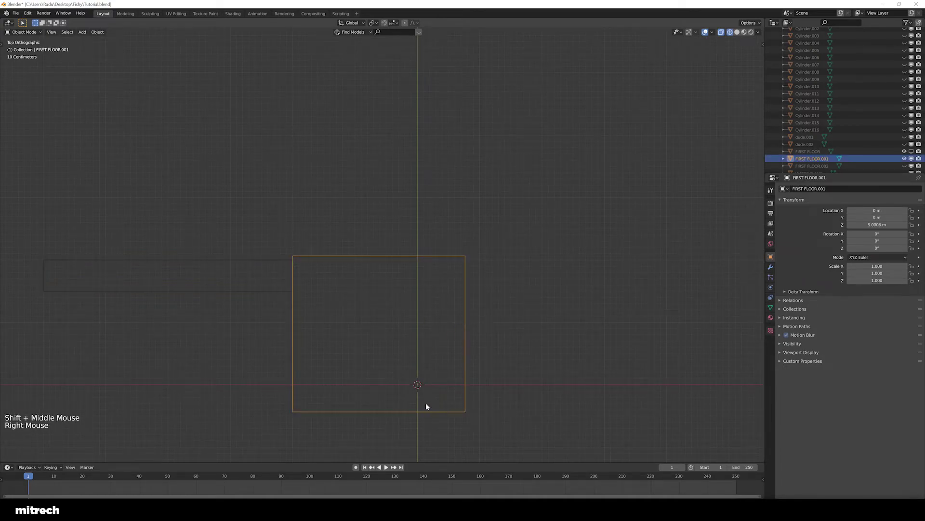
{"action": "key", "text": "n"}
{"action": "left_click", "coordinate": [721, 156]}
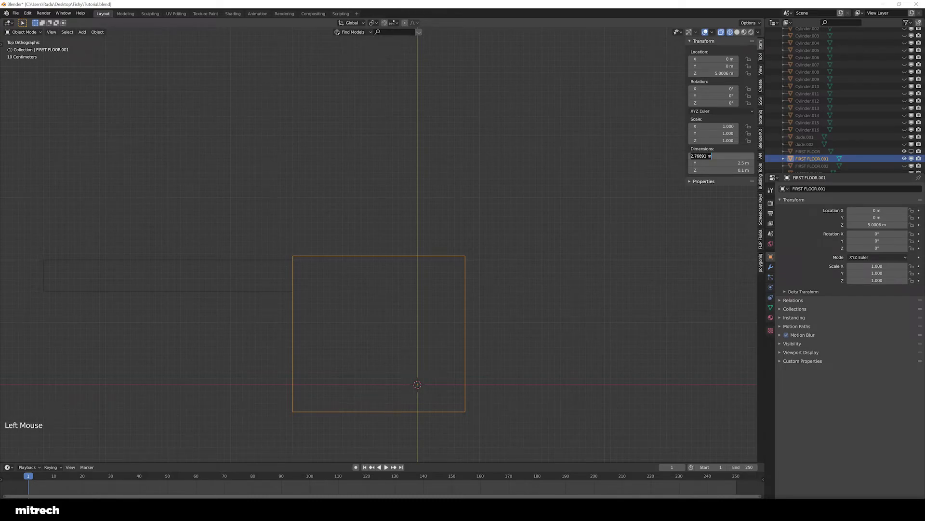
{"action": "type", "text": "2.77"}
{"action": "key", "text": "Return"}
{"action": "key", "text": "n"}
{"action": "key", "text": "ctrl+a"}
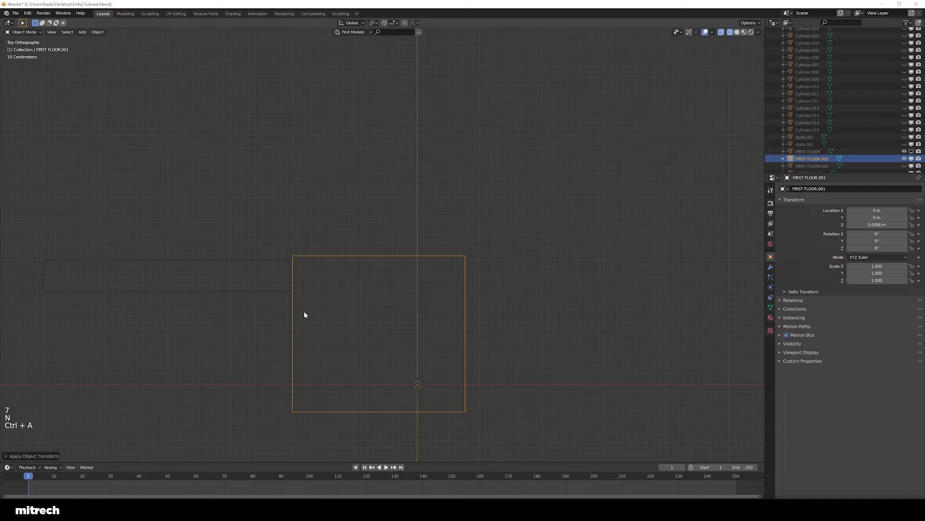
- Move the duplicated plank 2.77 m along X and apply its transforms
{"action": "right_click", "coordinate": [254, 312]}
{"action": "middle_click_drag", "start_coordinate": [254, 311], "coordinate": [277, 306], "text": "shift"}
{"action": "type", "text": "gx"}
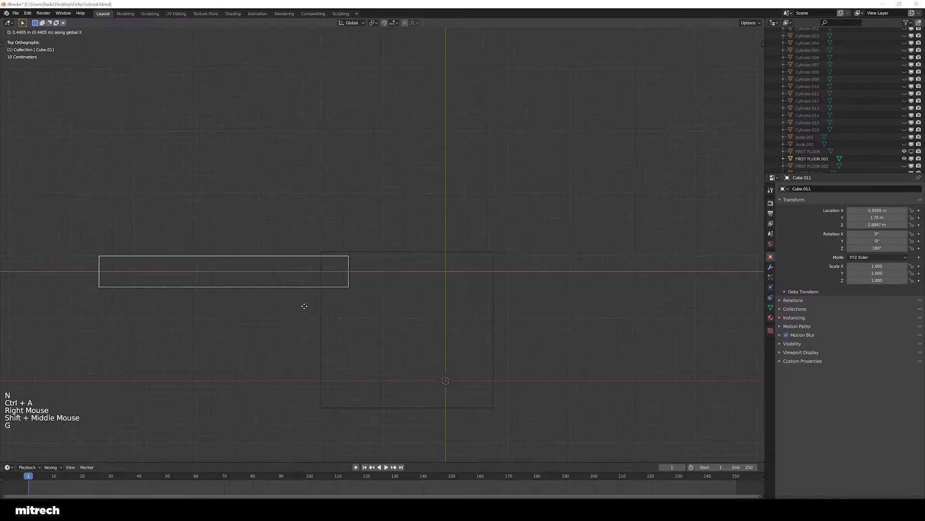
{"action": "type", "text": "2.7"}
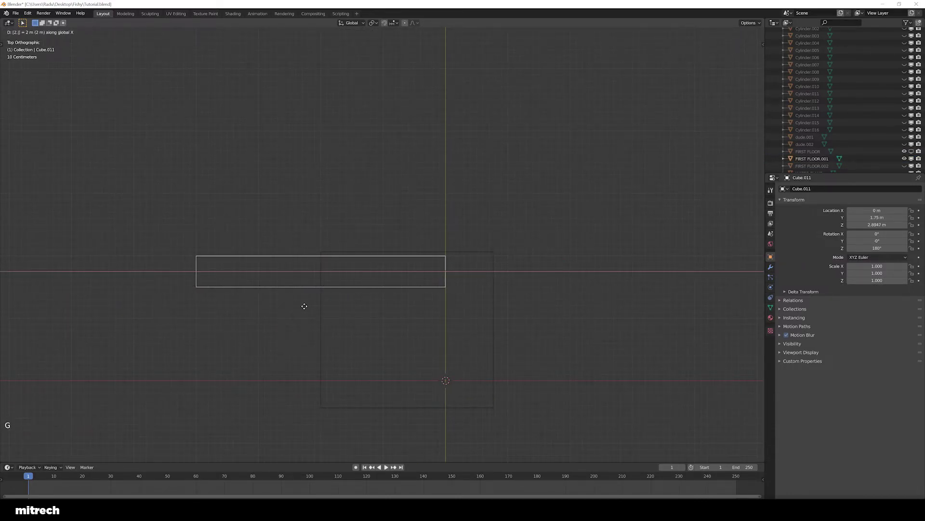
{"action": "type", "text": "7"}
{"action": "key", "text": "Return"}
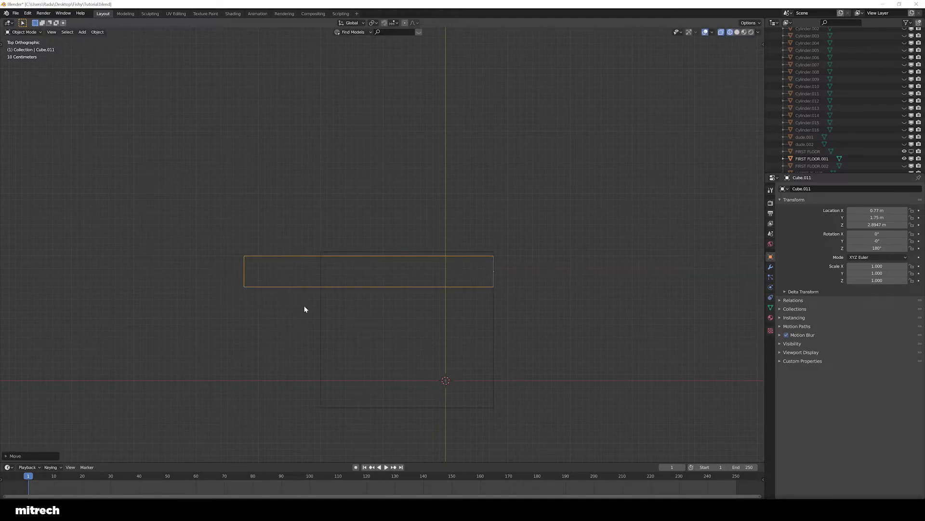
{"action": "key", "text": "ctrl+a"}
{"action": "left_click", "coordinate": [486, 279]}
- Move the plank in the top wireframe view so its end corner roughly meets the upper platform's corner
{"action": "mouse_move", "coordinate": [485, 278]}
{"action": "middle_mouse_down"}
{"action": "mouse_move", "coordinate": [320, 289]}
{"action": "mouse_move", "coordinate": [350, 288]}
{"action": "middle_mouse_up"}
{"action": "key", "text": "z"}
{"action": "scroll", "coordinate": [381, 284], "scroll_direction": "down", "scroll_amount": 2}
{"action": "middle_click_drag", "start_coordinate": [413, 279], "coordinate": [403, 270]}
{"action": "mouse_move", "coordinate": [402, 270]}
{"action": "middle_mouse_down", "text": "shift"}
{"action": "mouse_move", "coordinate": [392, 258]}
{"action": "mouse_move", "coordinate": [392, 279]}
{"action": "middle_mouse_up", "text": "shift"}
{"action": "scroll", "coordinate": [388, 285], "scroll_direction": "up", "scroll_amount": 2}
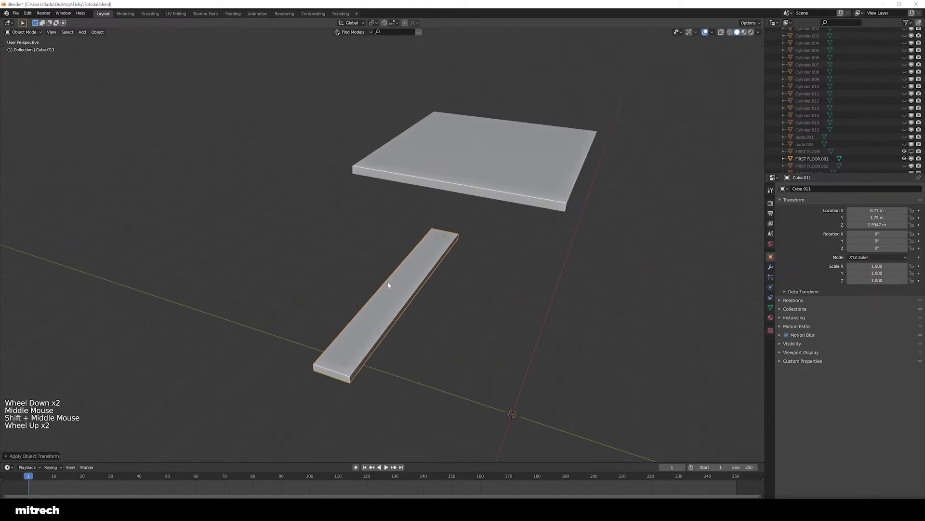
{"action": "middle_click_drag", "start_coordinate": [388, 284], "coordinate": [415, 287]}
{"action": "scroll", "coordinate": [399, 284], "scroll_direction": "down", "scroll_amount": 2}
{"action": "scroll", "coordinate": [416, 288], "scroll_direction": "up", "scroll_amount": 2}
{"action": "key", "text": "KP_7"}
{"action": "key", "text": "z"}
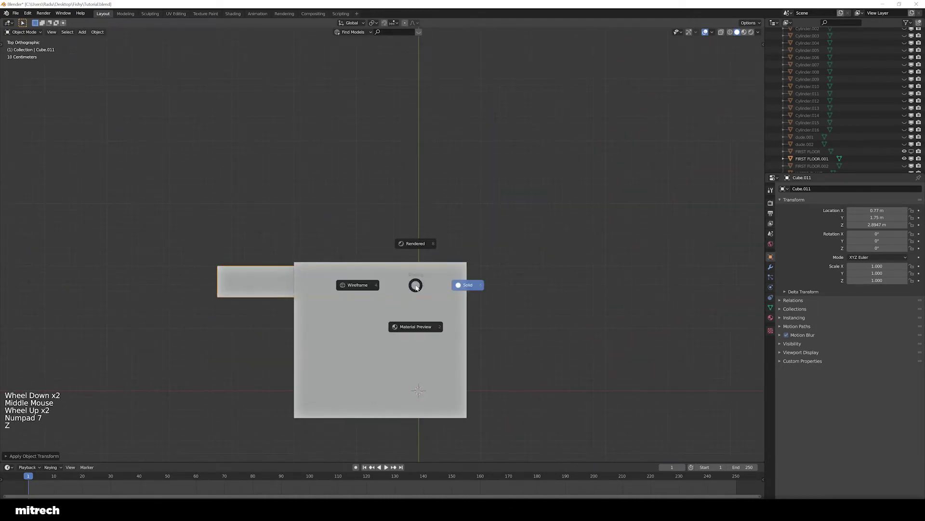
{"action": "left_click", "coordinate": [357, 285]}
{"action": "scroll", "coordinate": [474, 314], "scroll_direction": "up", "scroll_amount": 4}
{"action": "mouse_move", "coordinate": [473, 314]}
{"action": "middle_mouse_down", "text": "shift"}
{"action": "mouse_move", "coordinate": [441, 279]}
{"action": "mouse_move", "coordinate": [485, 360]}
{"action": "middle_mouse_up", "text": "shift"}
{"action": "scroll", "coordinate": [434, 279], "scroll_direction": "up", "scroll_amount": 1, "text": "shift"}
{"action": "scroll", "coordinate": [434, 278], "scroll_direction": "up", "scroll_amount": 2}
{"action": "scroll", "coordinate": [429, 284], "scroll_direction": "up", "scroll_amount": 3}
{"action": "scroll", "coordinate": [447, 287], "scroll_direction": "up", "scroll_amount": 3}
{"action": "key", "text": "g"}
{"action": "key", "text": "F15"}
- Refine the plank's position at higher magnification to narrow the gap to the platform's corner
{"action": "scroll", "coordinate": [440, 302], "scroll_direction": "up", "scroll_amount": 4}
{"action": "scroll", "coordinate": [420, 233], "scroll_direction": "up", "scroll_amount": 3}
{"action": "middle_click_drag", "start_coordinate": [420, 233], "coordinate": [434, 358], "text": "shift"}
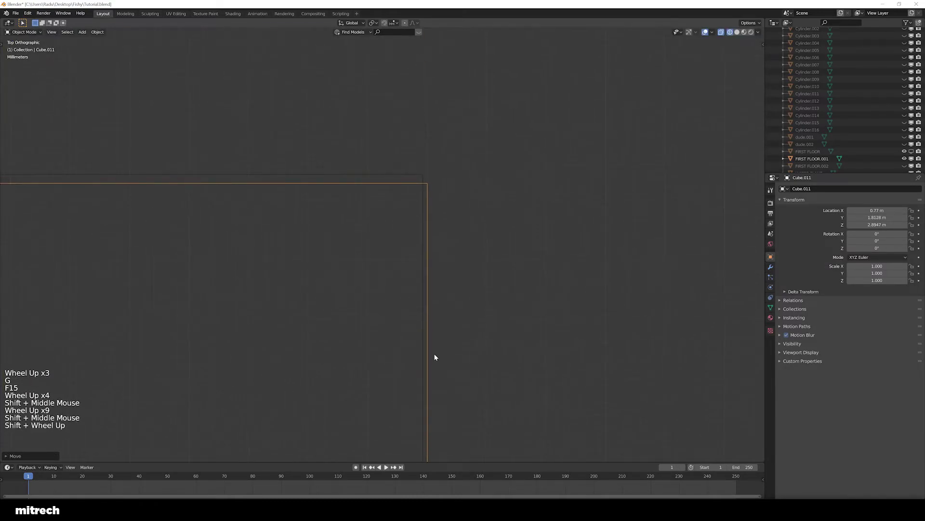
{"action": "scroll", "coordinate": [435, 358], "scroll_direction": "up", "scroll_amount": 1, "text": "shift"}
{"action": "scroll", "coordinate": [435, 357], "scroll_direction": "up", "scroll_amount": 3}
{"action": "scroll", "coordinate": [476, 324], "scroll_direction": "up", "scroll_amount": 2, "text": "shift"}
{"action": "middle_click_drag", "start_coordinate": [474, 183], "coordinate": [450, 285], "text": "shift"}
{"action": "scroll", "coordinate": [461, 304], "scroll_direction": "up", "scroll_amount": 2}
{"action": "key", "text": "g"}
{"action": "left_click", "coordinate": [461, 303]}
{"action": "scroll", "coordinate": [471, 320], "scroll_direction": "up", "scroll_amount": 3}
{"action": "scroll", "coordinate": [450, 285], "scroll_direction": "up", "scroll_amount": 1, "text": "shift"}
{"action": "scroll", "coordinate": [450, 285], "scroll_direction": "up", "scroll_amount": 8}
{"action": "scroll", "coordinate": [403, 320], "scroll_direction": "down", "scroll_amount": 1, "text": "shift"}
{"action": "middle_click_drag", "start_coordinate": [403, 320], "coordinate": [448, 352], "text": "shift"}
{"action": "scroll", "coordinate": [448, 352], "scroll_direction": "up", "scroll_amount": 3}
- Maximize the 3D viewport and nudge the plank until its corner edges coincide with the platform's in the top view
{"action": "key", "text": "shift+space"}
{"action": "scroll", "coordinate": [568, 372], "scroll_direction": "up", "scroll_amount": 1, "text": "shift"}
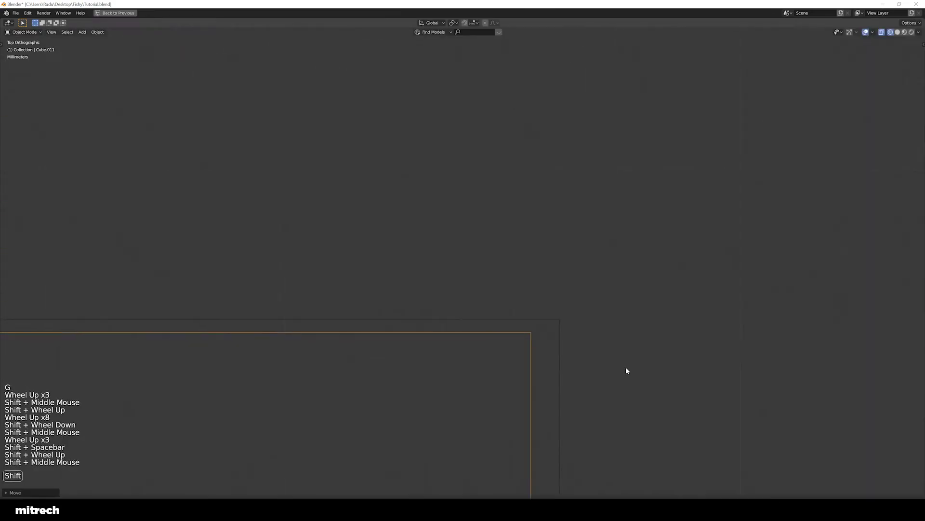
{"action": "middle_click_drag", "start_coordinate": [567, 372], "coordinate": [444, 327], "text": "shift"}
{"action": "scroll", "coordinate": [267, 306], "scroll_direction": "up", "scroll_amount": 11}
{"action": "key", "text": "g"}
{"action": "left_click", "coordinate": [392, 243]}
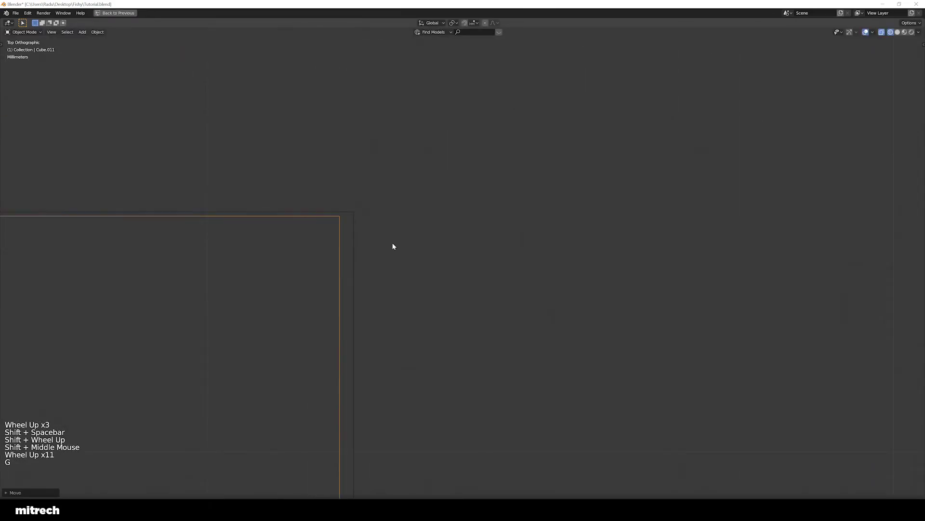
{"action": "scroll", "coordinate": [394, 261], "scroll_direction": "up", "scroll_amount": 4}
{"action": "middle_click_drag", "start_coordinate": [394, 260], "coordinate": [366, 254], "text": "shift"}
{"action": "key", "text": "g"}
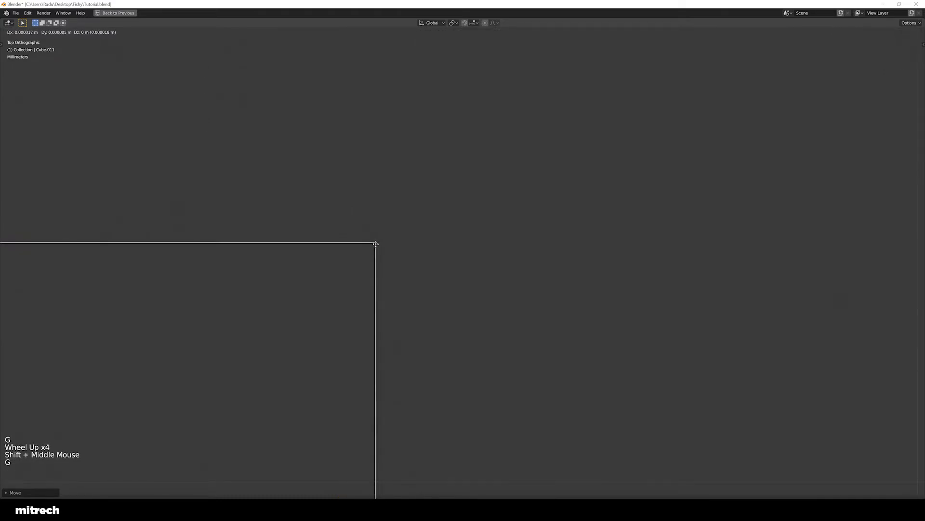
{"action": "left_click", "coordinate": [376, 243]}
{"action": "scroll", "coordinate": [410, 314], "scroll_direction": "up", "scroll_amount": 4}
{"action": "scroll", "coordinate": [395, 316], "scroll_direction": "down", "scroll_amount": 6}
{"action": "scroll", "coordinate": [384, 318], "scroll_direction": "down", "scroll_amount": 20}
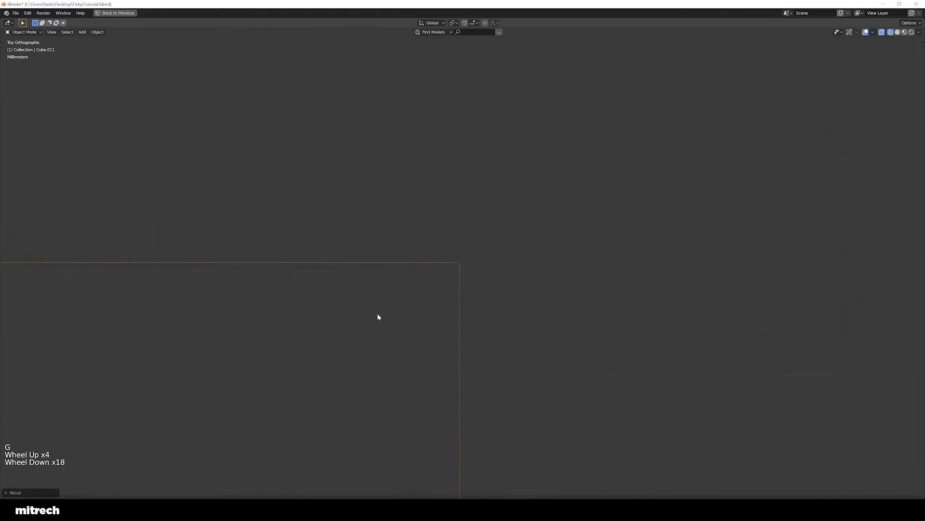
{"action": "scroll", "coordinate": [377, 317], "scroll_direction": "down", "scroll_amount": 4}
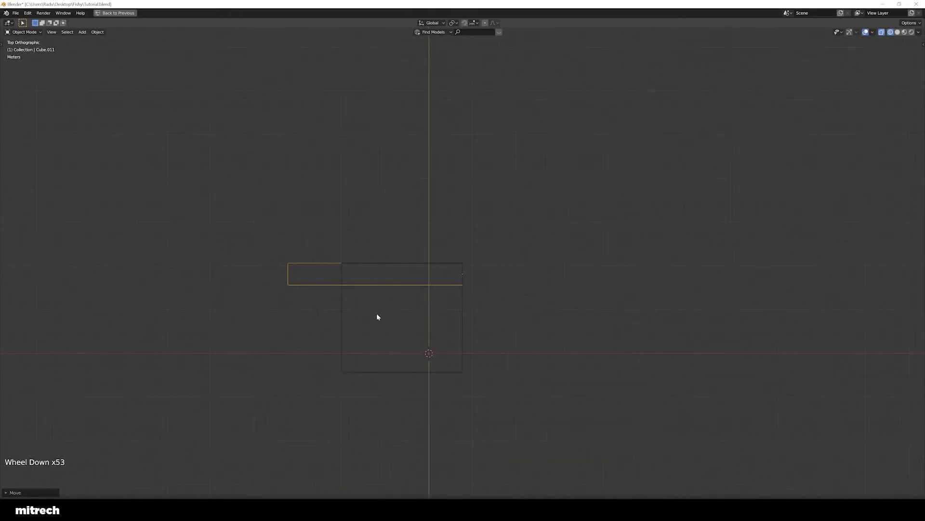
- Raise the plank vertically to just below the upper platform in solid shading
{"action": "key", "text": "z"}
{"action": "mouse_move", "coordinate": [376, 322]}
{"action": "middle_mouse_down"}
{"action": "mouse_move", "coordinate": [388, 310]}
{"action": "mouse_move", "coordinate": [411, 312]}
{"action": "middle_mouse_up"}
{"action": "scroll", "coordinate": [410, 311], "scroll_direction": "down", "scroll_amount": 1}
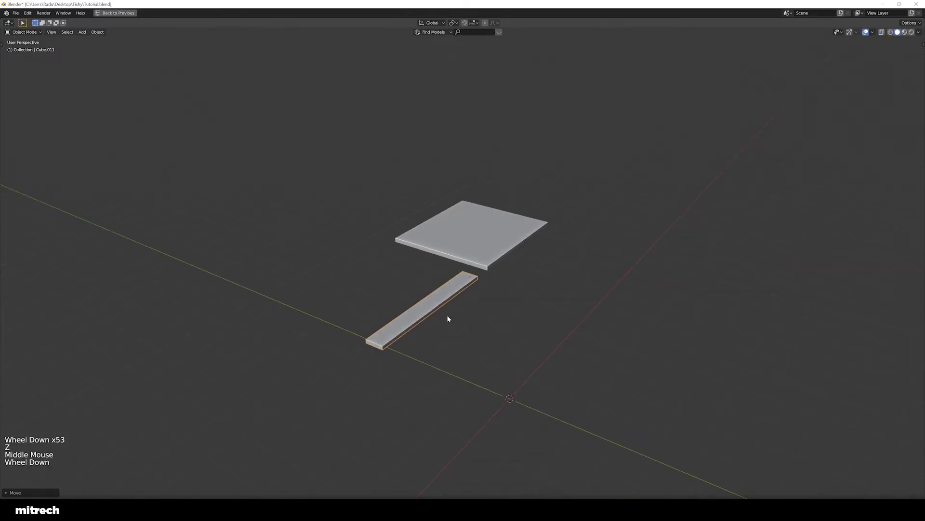
{"action": "key", "text": "g"}
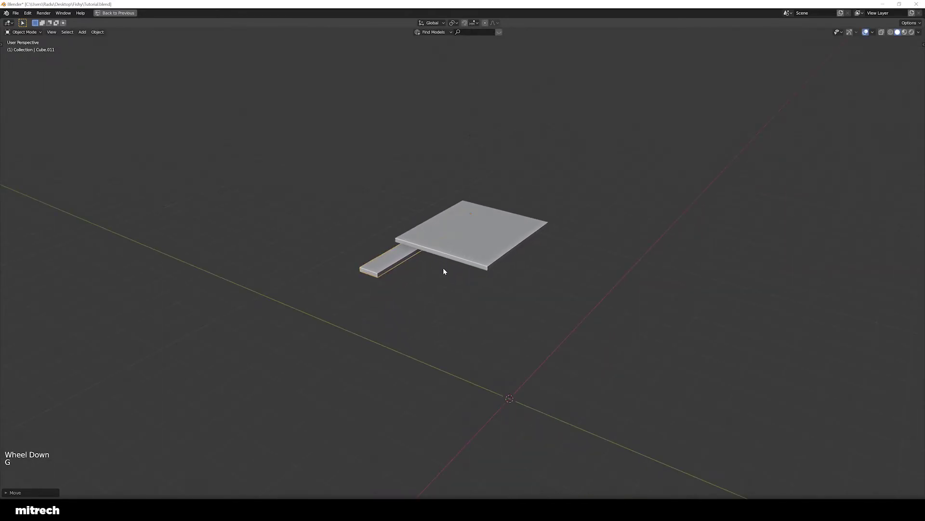
- Raise the plank to the upper platform's height in the front view and show both in wireframe
{"action": "key", "text": "KP_1"}
{"action": "scroll", "coordinate": [428, 208], "scroll_direction": "up", "scroll_amount": 5}
{"action": "middle_click_drag", "start_coordinate": [428, 209], "coordinate": [446, 209], "text": "shift"}
{"action": "scroll", "coordinate": [597, 320], "scroll_direction": "up", "scroll_amount": 2, "text": "shift"}
{"action": "scroll", "coordinate": [597, 319], "scroll_direction": "up", "scroll_amount": 5}
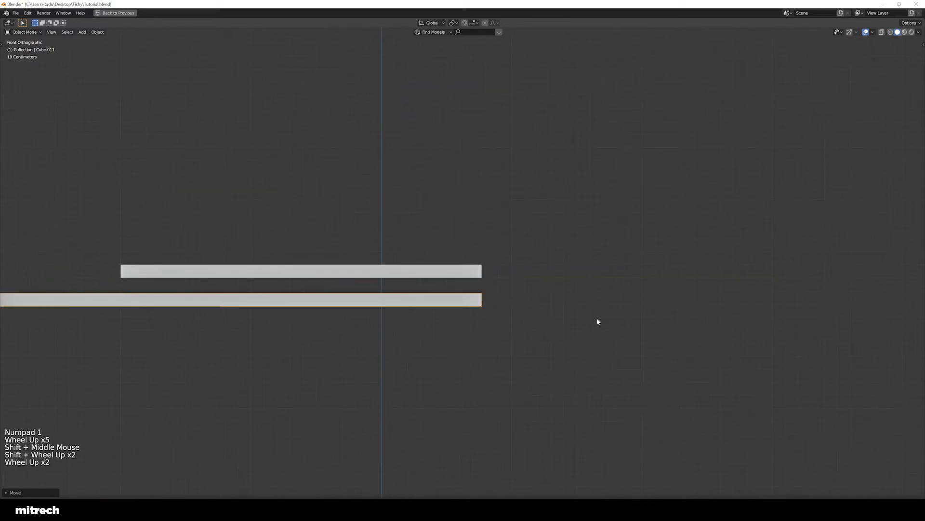
{"action": "left_click", "coordinate": [588, 272]}
{"action": "key", "text": "z"}
{"action": "left_click", "coordinate": [539, 271]}
{"action": "scroll", "coordinate": [622, 349], "scroll_direction": "up", "scroll_amount": 3}
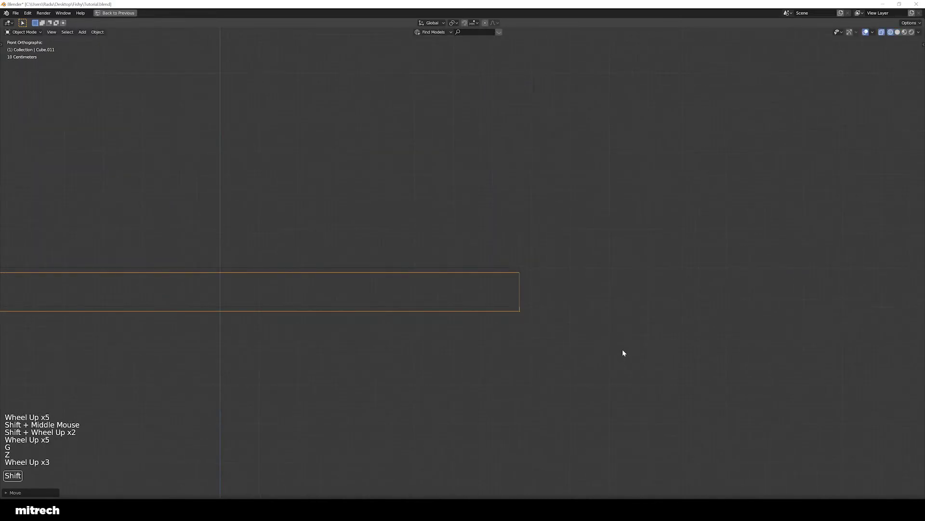
- Fine-tune the plank's height along Z in close-up so its bottom edge aligns with the platform's bottom edge
{"action": "scroll", "coordinate": [484, 333], "scroll_direction": "up", "scroll_amount": 1, "text": "shift"}
{"action": "scroll", "coordinate": [484, 333], "scroll_direction": "up", "scroll_amount": 3}
{"action": "middle_click_drag", "start_coordinate": [622, 349], "coordinate": [433, 320], "text": "shift"}
{"action": "key", "text": "g"}
{"action": "scroll", "coordinate": [510, 313], "scroll_direction": "up", "scroll_amount": 10}
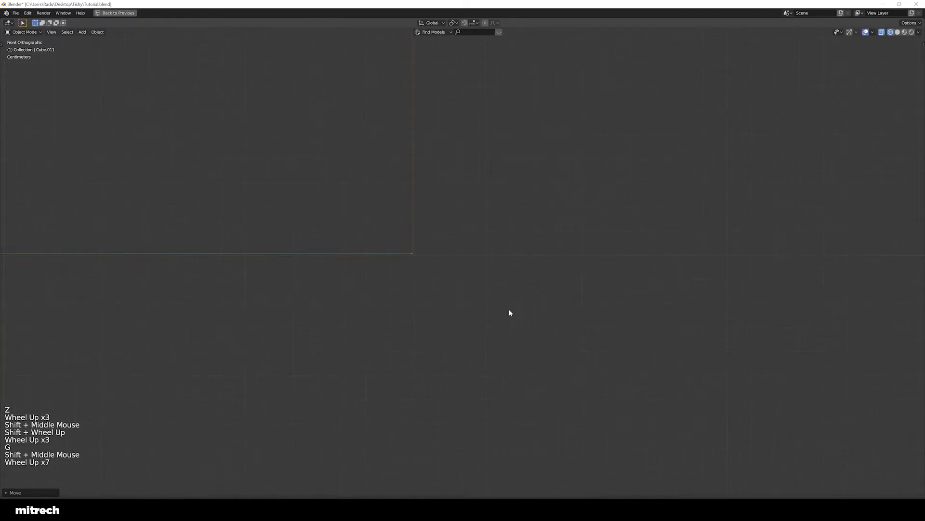
{"action": "mouse_move", "coordinate": [510, 313]}
{"action": "middle_mouse_down", "text": "shift"}
{"action": "mouse_move", "coordinate": [485, 337]}
{"action": "mouse_move", "coordinate": [510, 306]}
{"action": "middle_mouse_up", "text": "shift"}
{"action": "scroll", "coordinate": [485, 336], "scroll_direction": "up", "scroll_amount": 2, "text": "shift"}
{"action": "scroll", "coordinate": [510, 353], "scroll_direction": "up", "scroll_amount": 8}
{"action": "scroll", "coordinate": [509, 353], "scroll_direction": "down", "scroll_amount": 1, "text": "shift"}
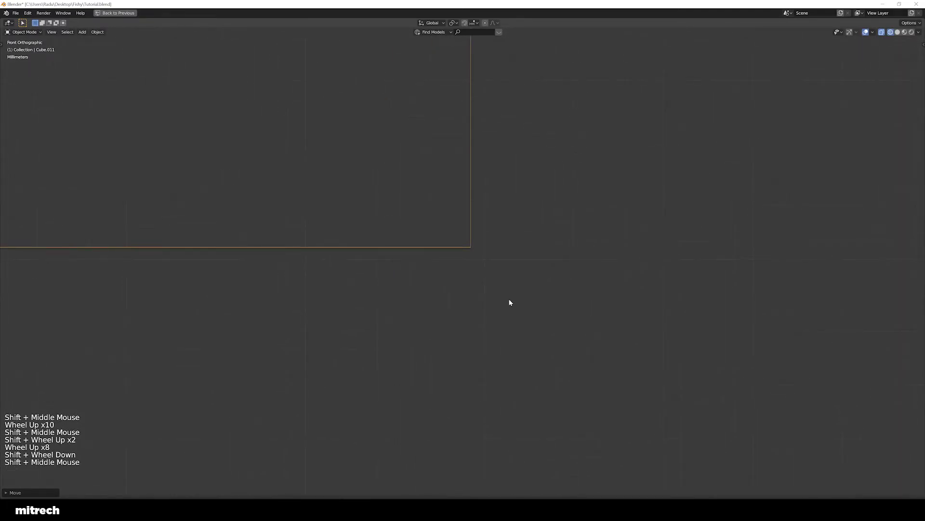
{"action": "scroll", "coordinate": [526, 278], "scroll_direction": "up", "scroll_amount": 20}
{"action": "scroll", "coordinate": [527, 278], "scroll_direction": "up", "scroll_amount": 2}
{"action": "scroll", "coordinate": [588, 229], "scroll_direction": "up", "scroll_amount": 3, "text": "shift"}
{"action": "middle_click_drag", "start_coordinate": [588, 228], "coordinate": [533, 302], "text": "shift"}
{"action": "scroll", "coordinate": [533, 302], "scroll_direction": "down", "scroll_amount": 7}
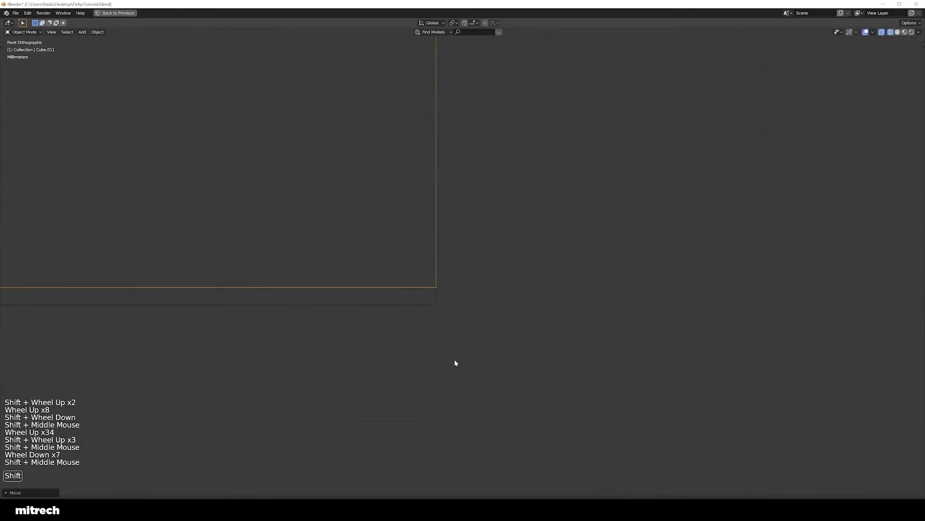
{"action": "scroll", "coordinate": [413, 403], "scroll_direction": "up", "scroll_amount": 9}
{"action": "middle_click_drag", "start_coordinate": [455, 360], "coordinate": [467, 295], "text": "shift"}
{"action": "scroll", "coordinate": [467, 295], "scroll_direction": "up", "scroll_amount": 3}
{"action": "key", "text": "g"}
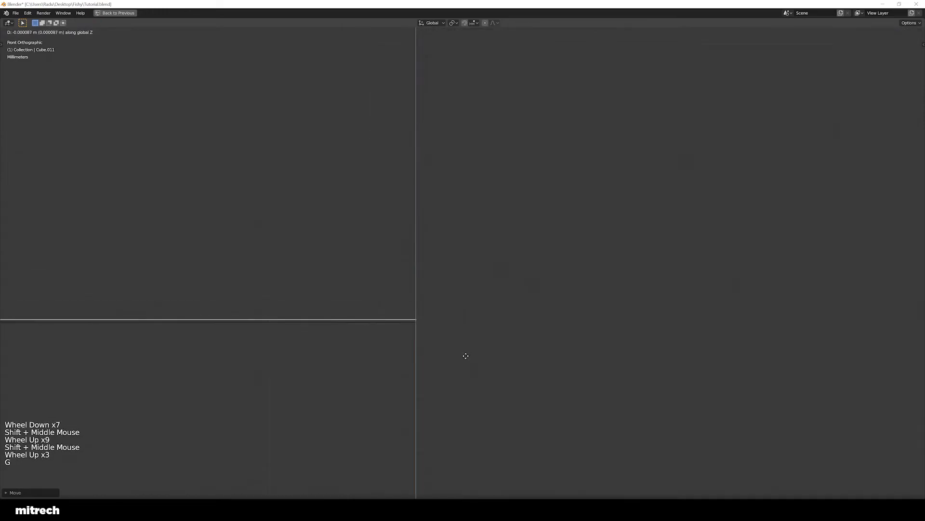
{"action": "key", "text": "Escape"}
{"action": "scroll", "coordinate": [424, 352], "scroll_direction": "down", "scroll_amount": 20}
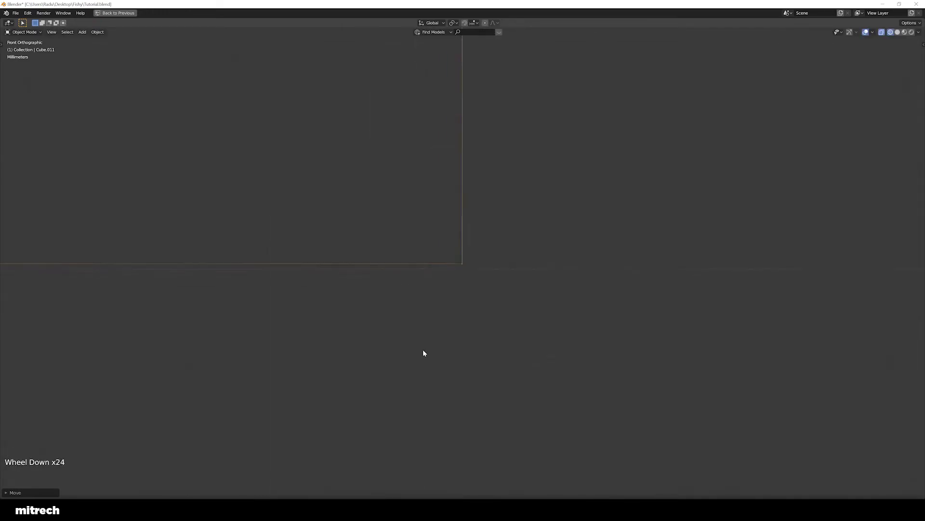
- Frame the aligned plank in a solid perspective view and display the viewport toolbar
{"action": "key", "text": "KP_Decimal"}
{"action": "key", "text": "z"}
{"action": "mouse_move", "coordinate": [476, 349]}
{"action": "middle_mouse_down"}
{"action": "mouse_move", "coordinate": [482, 326]}
{"action": "mouse_move", "coordinate": [494, 347]}
{"action": "mouse_move", "coordinate": [628, 388]}
{"action": "middle_mouse_up"}
{"action": "key", "text": "s"}
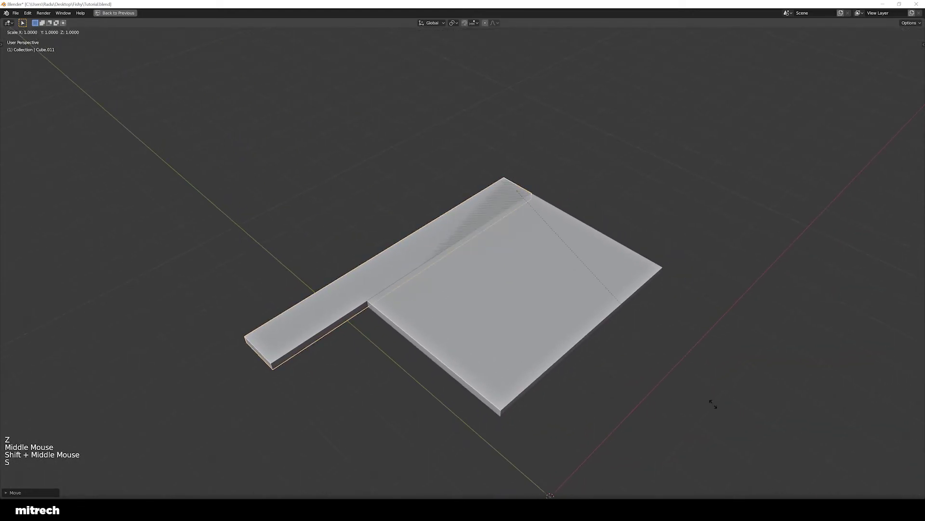
{"action": "key", "text": "Escape"}
{"action": "key", "text": "t"}
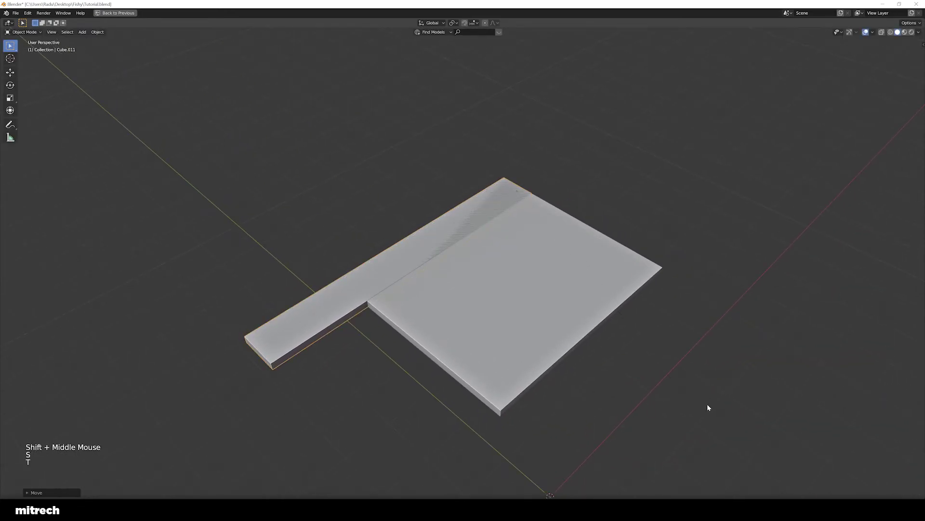
- Apply the object transform of the plank lying along the upper platform's edge
{"action": "key", "text": "x"}
{"action": "key", "text": "r"}
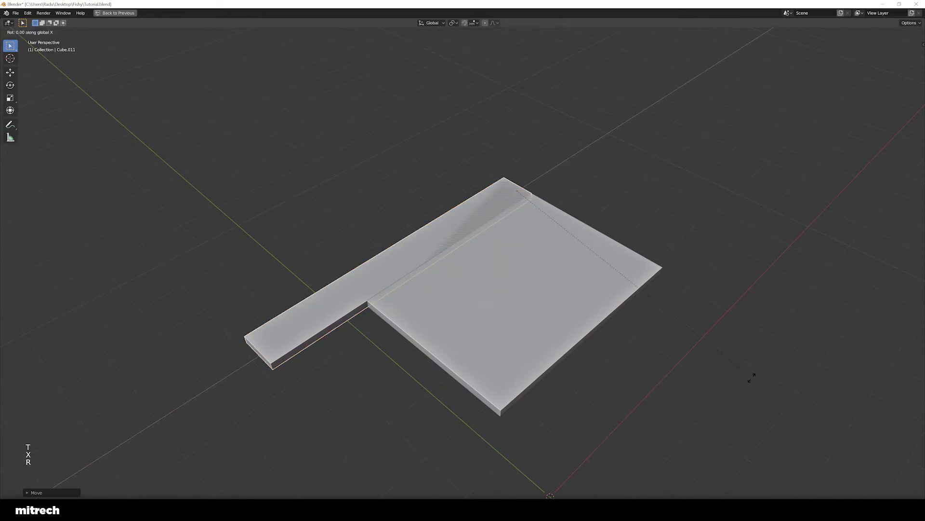
{"action": "right_click", "coordinate": [709, 366]}
{"action": "key", "text": "ctrl+a"}
{"action": "left_click", "coordinate": [672, 356]}
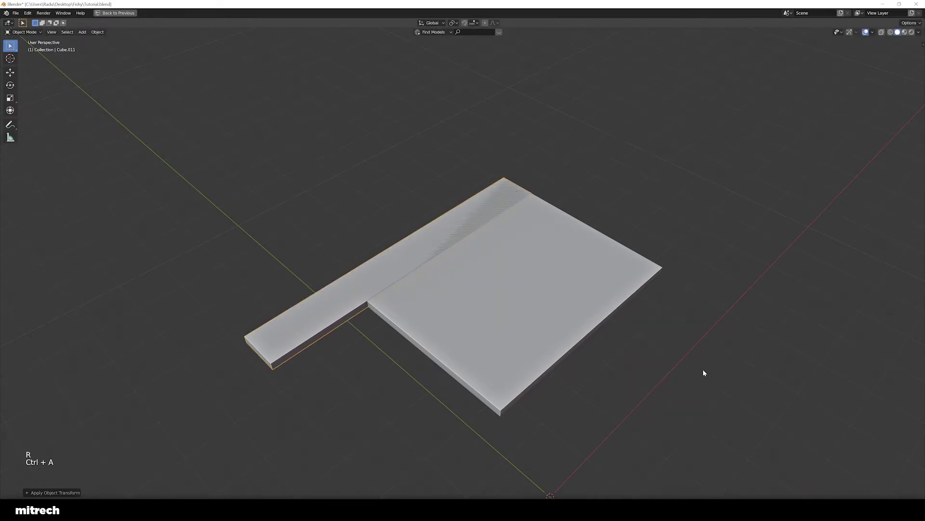
- Shorten the plank along X to a scale of about 0.709 so it matches the upper platform's length
{"action": "middle_click_drag", "start_coordinate": [646, 366], "coordinate": [634, 368]}
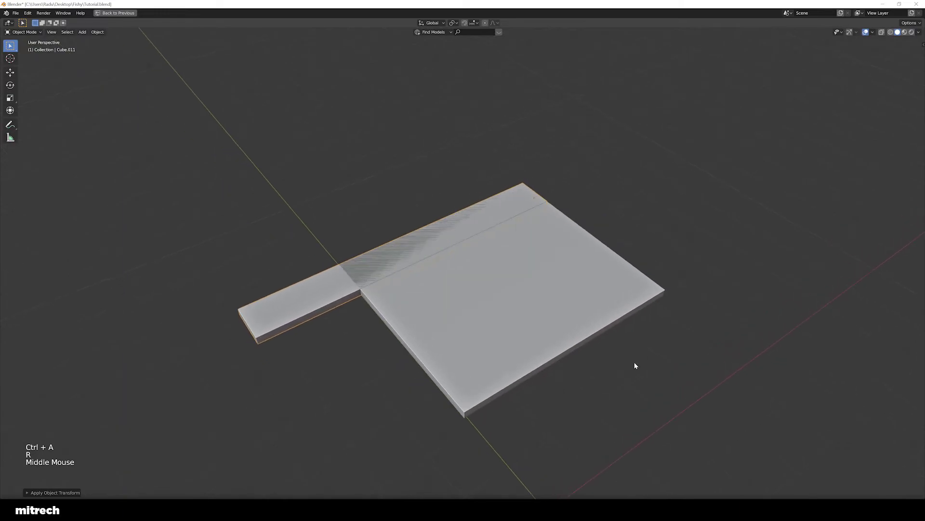
{"action": "key", "text": "s"}
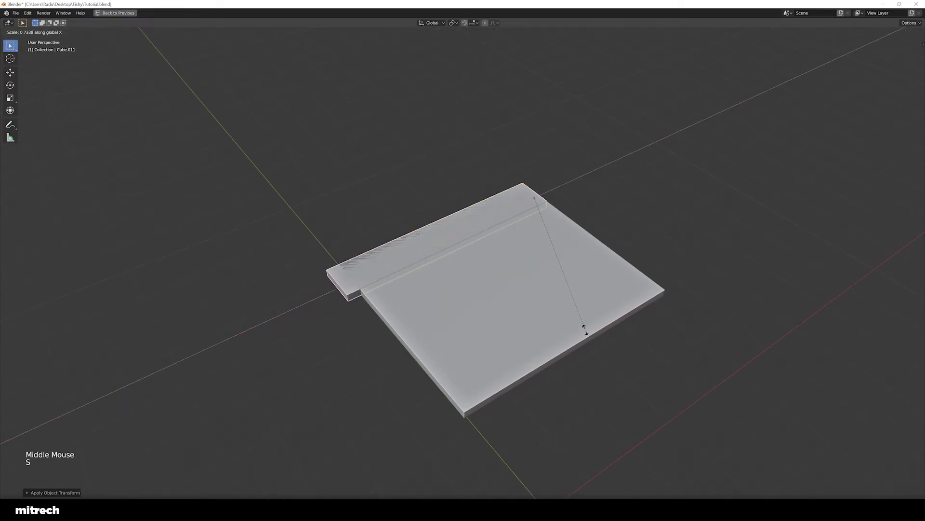
{"action": "left_click", "coordinate": [582, 325]}
- Select the upper platform slab and apply its object transform
{"action": "middle_click_drag", "start_coordinate": [340, 336], "coordinate": [359, 353]}
{"action": "key", "text": "a"}
{"action": "right_click", "coordinate": [500, 311]}
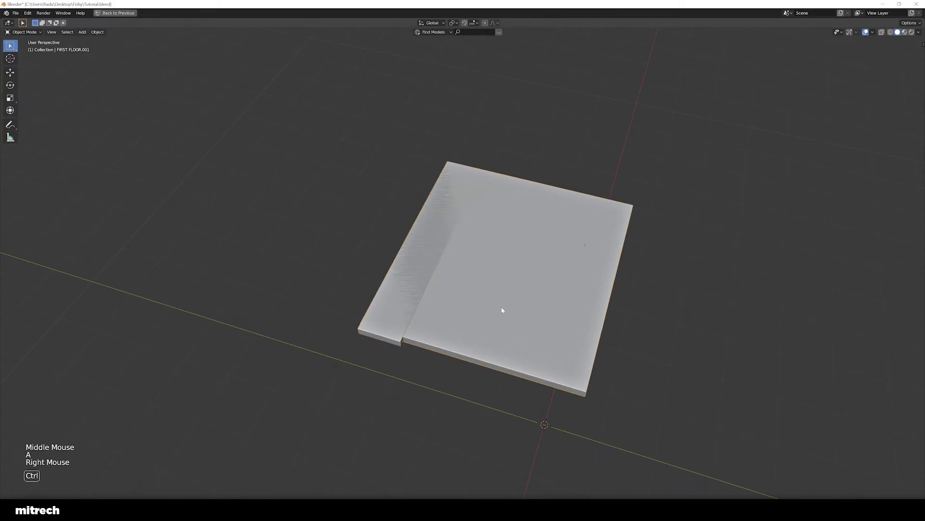
{"action": "key", "text": "ctrl+a"}
{"action": "left_click", "coordinate": [501, 310]}
- Duplicate the plank 0.5 m along Y so the copy lies directly beside it on the upper platform
{"action": "right_click", "coordinate": [393, 340]}
{"action": "middle_click_drag", "start_coordinate": [424, 345], "coordinate": [353, 313], "text": "shift"}
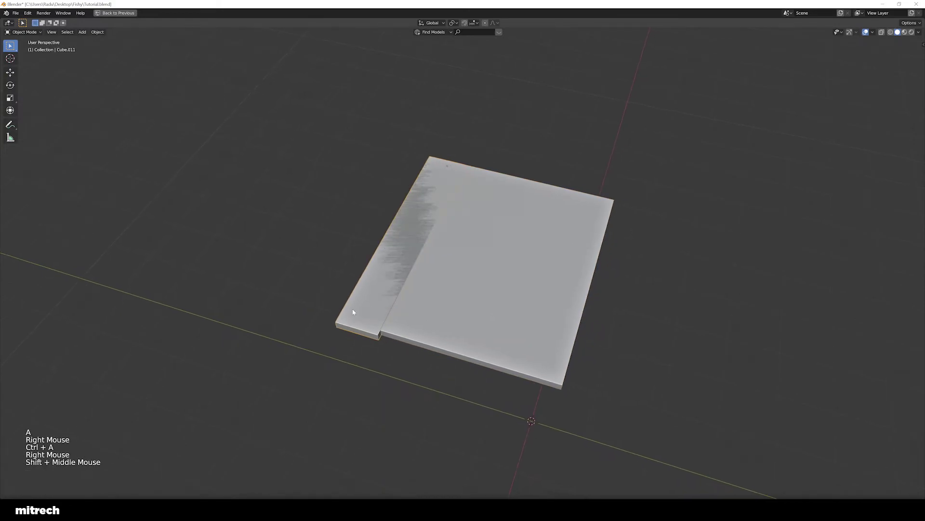
{"action": "middle_click_drag", "start_coordinate": [499, 344], "coordinate": [341, 331]}
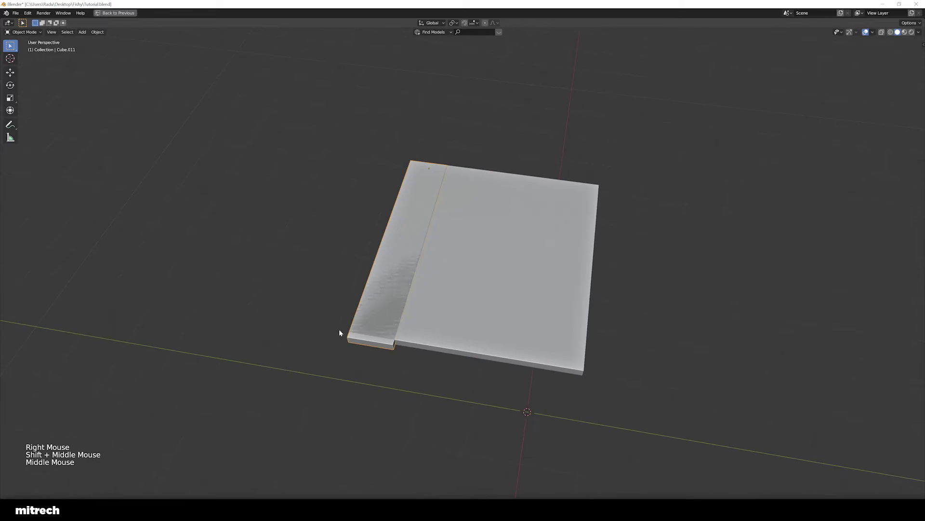
{"action": "key", "text": "a"}
{"action": "right_click", "coordinate": [370, 345]}
{"action": "middle_click_drag", "start_coordinate": [461, 309], "coordinate": [463, 305]}
{"action": "key", "text": "shift+d"}
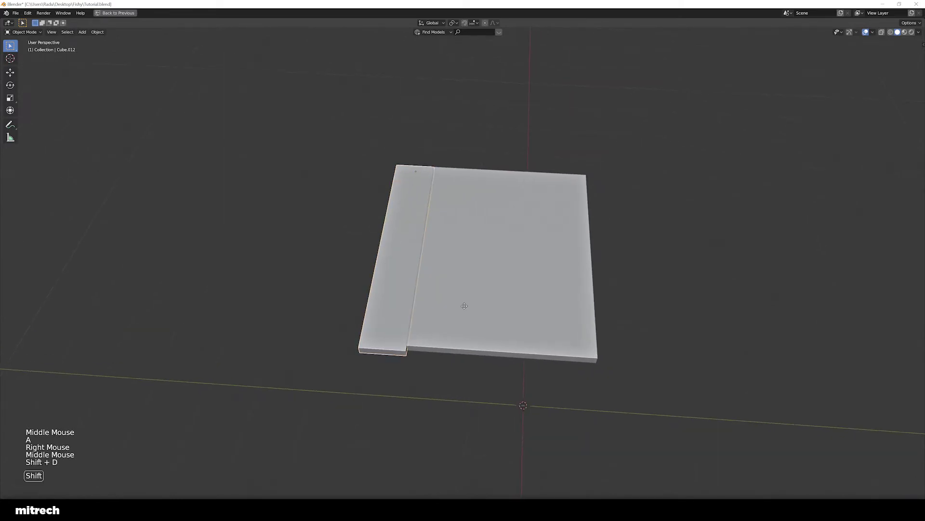
{"action": "middle_click", "coordinate": [469, 304]}
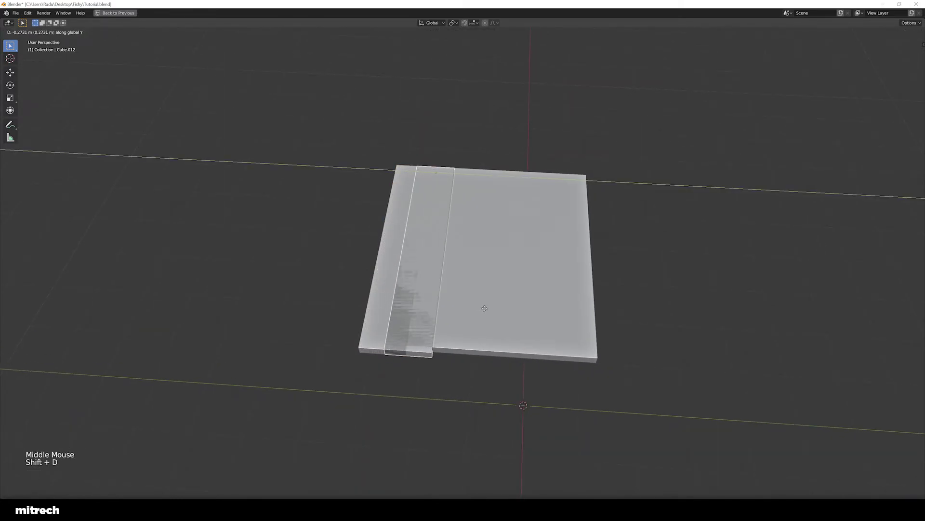
{"action": "type", "text": ".5"}
{"action": "left_click", "coordinate": [485, 308]}
- Repeat the plank duplication until planks cover the full width of the upper platform
{"action": "key", "text": "shift+r"}
{"action": "key", "text": "shift+r"}
{"action": "key", "text": "shift+r"}
{"action": "key", "text": "shift+r"}
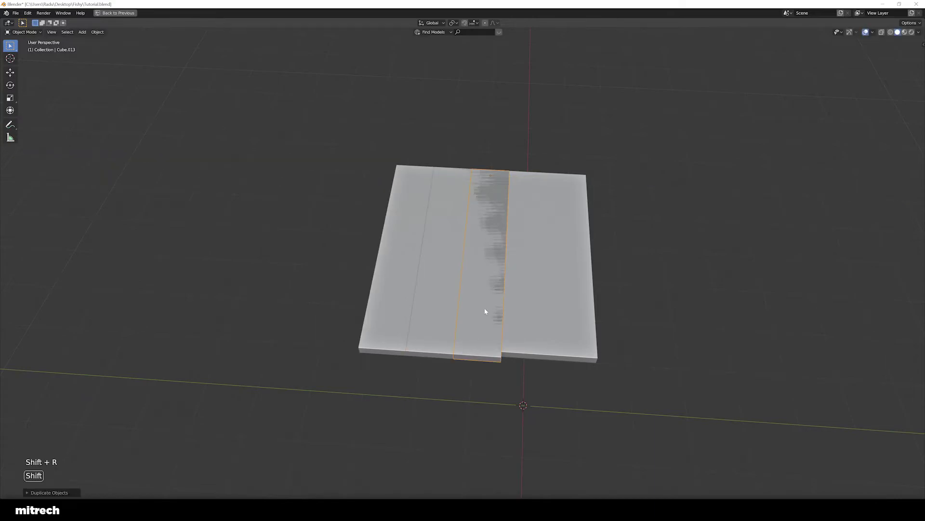
{"action": "key", "text": "a"}
{"action": "right_click", "coordinate": [568, 326]}
{"action": "right_click", "coordinate": [572, 320]}
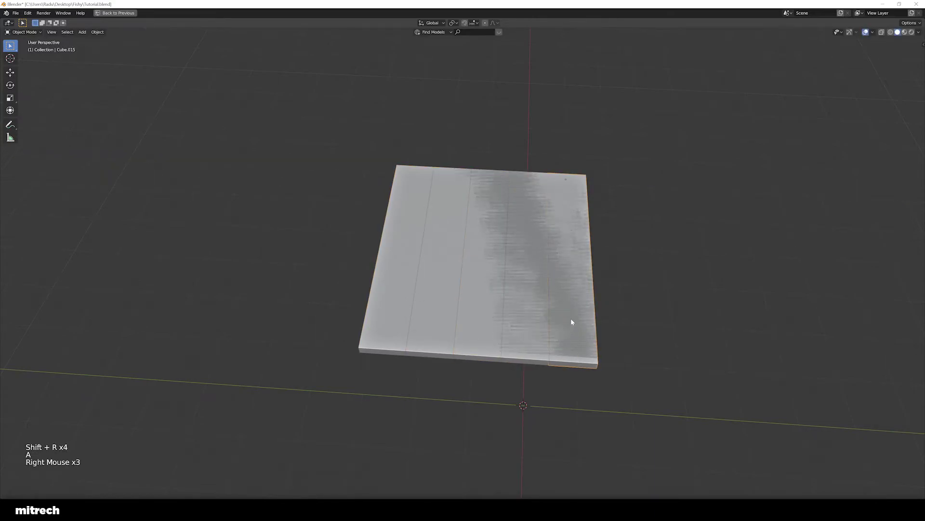
{"action": "right_click", "coordinate": [578, 322]}
- Select the original upper platform slab FIRST FLOOR.001 beneath the planks and disable it in the viewport
{"action": "key", "text": "a"}
{"action": "right_click", "coordinate": [585, 325]}
{"action": "middle_click_drag", "start_coordinate": [584, 324], "coordinate": [554, 295]}
{"action": "key", "text": "g"}
{"action": "key", "text": "Escape"}
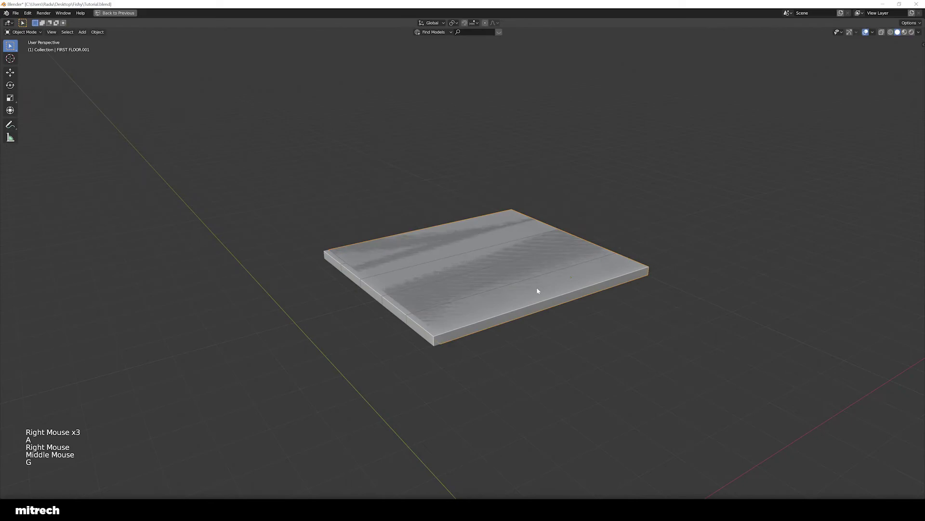
{"action": "key", "text": "n"}
{"action": "key", "text": "n"}
{"action": "key", "text": "shift+space"}
{"action": "key", "text": "KP_Decimal"}
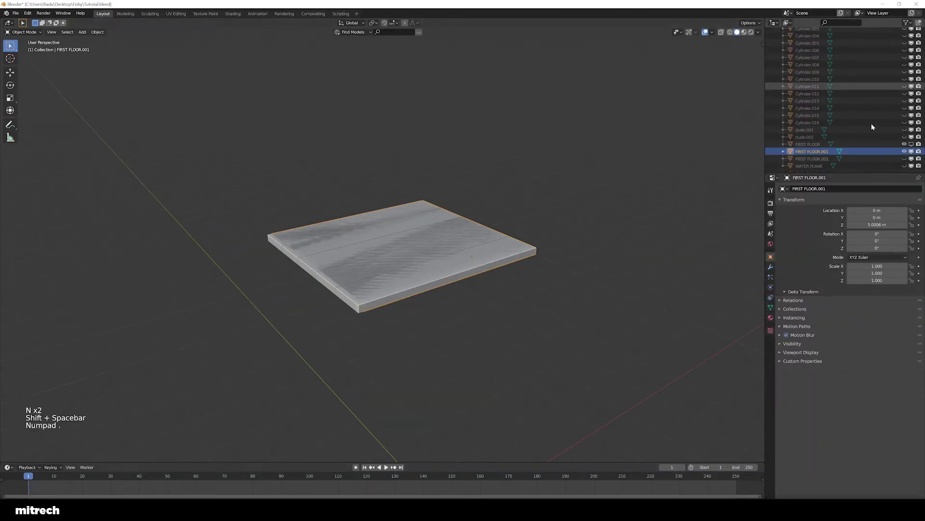
{"action": "left_click", "coordinate": [471, 221]}
- Reveal all hidden objects of the building, deselect everything and save the file
{"action": "middle_click_drag", "start_coordinate": [471, 221], "coordinate": [477, 218]}
{"action": "key", "text": "alt+h"}
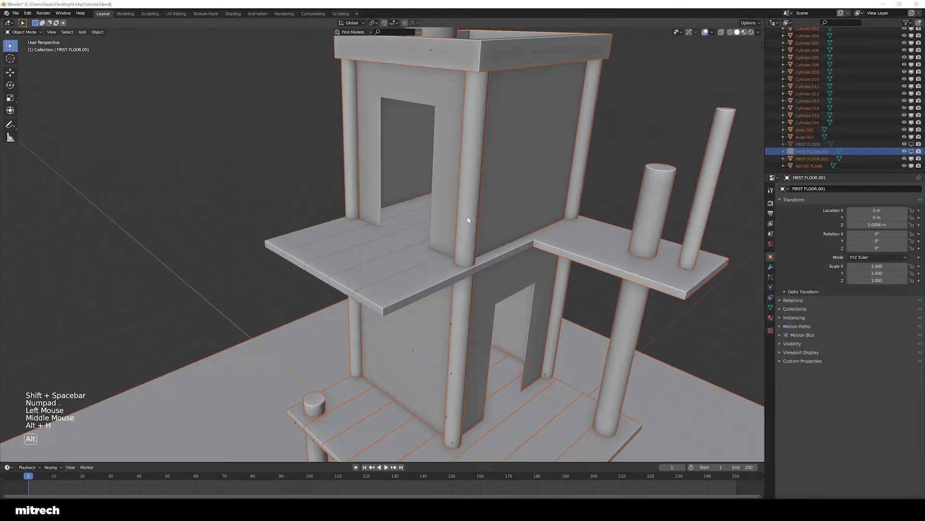
{"action": "scroll", "coordinate": [374, 268], "scroll_direction": "down", "scroll_amount": 4}
{"action": "key", "text": "a"}
{"action": "key", "text": "a"}
{"action": "key", "text": "a"}
{"action": "key", "text": "a"}
{"action": "right_click", "coordinate": [321, 301]}
{"action": "key", "text": "a"}
{"action": "key", "text": "a"}
{"action": "key", "text": "a"}
{"action": "key", "text": "a"}
{"action": "key", "text": "a"}
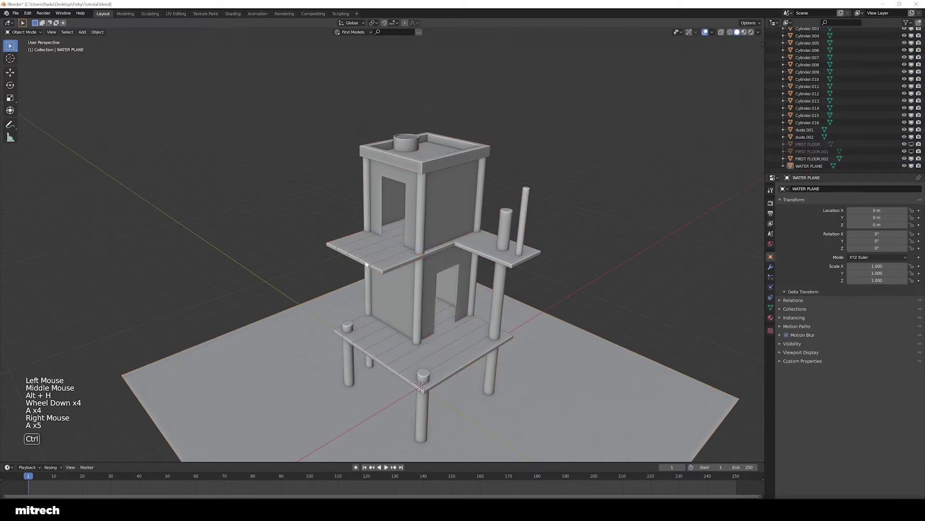
{"action": "key", "text": "ctrl+s"}
- Examine the planked floors and the narrow side platform from several angles and save the file again
{"action": "scroll", "coordinate": [345, 265], "scroll_direction": "up", "scroll_amount": 3}
{"action": "middle_click_drag", "start_coordinate": [345, 265], "coordinate": [352, 273]}
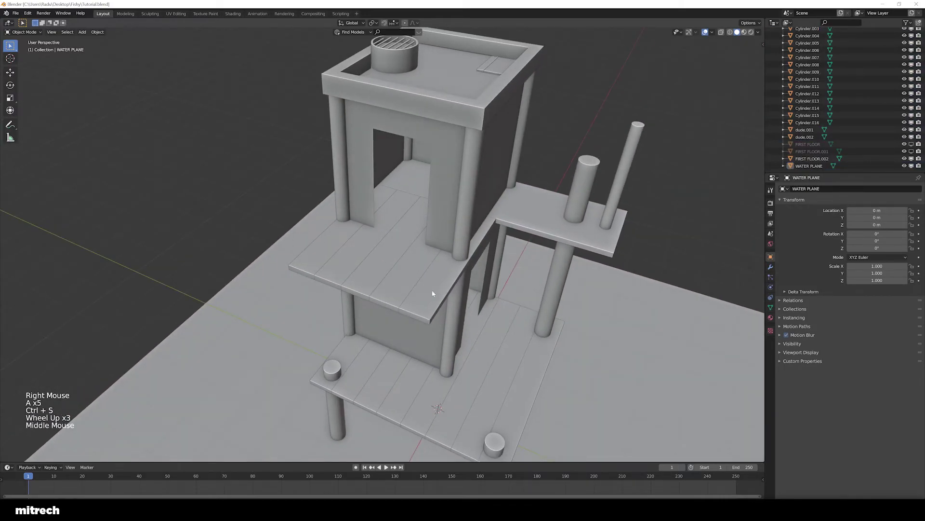
{"action": "middle_click_drag", "start_coordinate": [370, 270], "coordinate": [480, 243]}
{"action": "scroll", "coordinate": [340, 260], "scroll_direction": "down", "scroll_amount": 2}
{"action": "scroll", "coordinate": [479, 243], "scroll_direction": "up", "scroll_amount": 2}
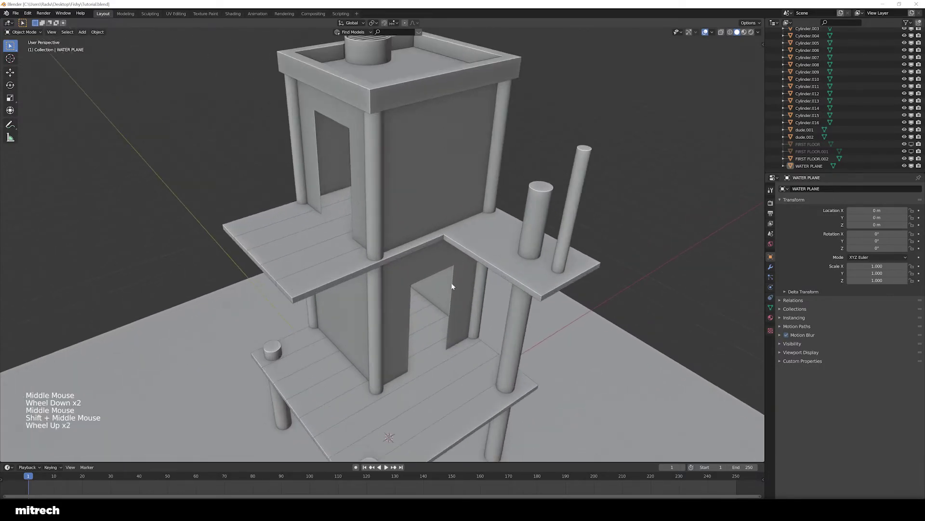
{"action": "right_click", "coordinate": [480, 244]}
{"action": "key", "text": "a"}
{"action": "key", "text": "a"}
{"action": "key", "text": "a"}
{"action": "key", "text": "a"}
{"action": "key", "text": "a"}
{"action": "key", "text": "ctrl+s"}
- Duplicate the upper platform's edge plank and place the copy beside the narrow side platform
{"action": "right_click", "coordinate": [481, 244]}
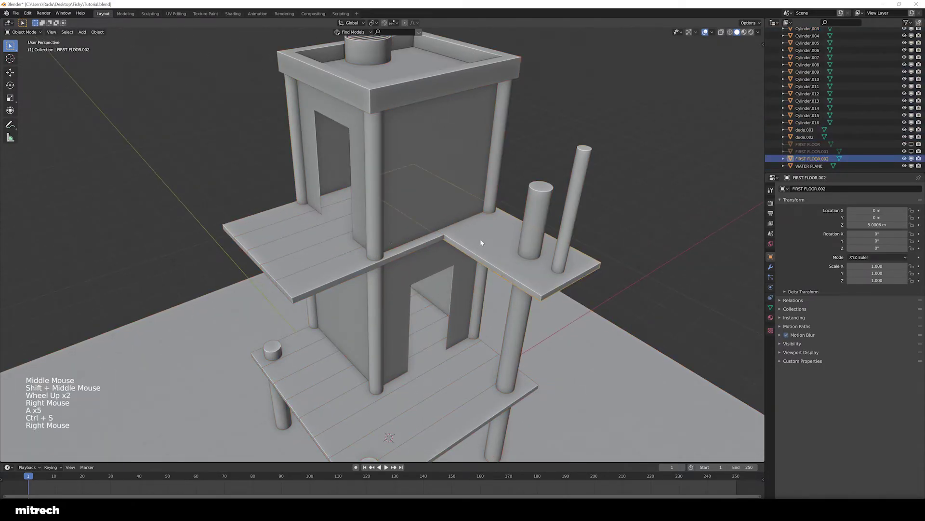
{"action": "middle_click_drag", "start_coordinate": [489, 256], "coordinate": [462, 261]}
{"action": "scroll", "coordinate": [462, 261], "scroll_direction": "down", "scroll_amount": 1}
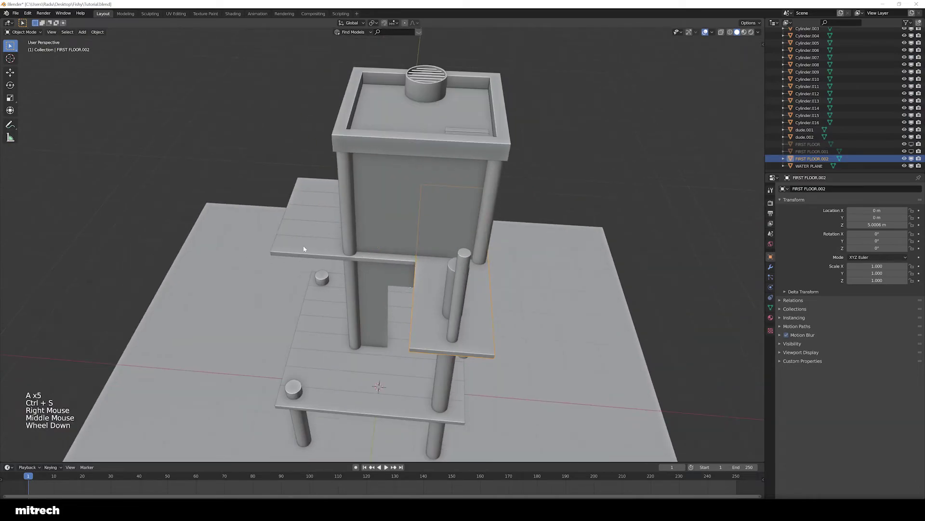
{"action": "right_click", "coordinate": [372, 265]}
{"action": "key", "text": "shift+d"}
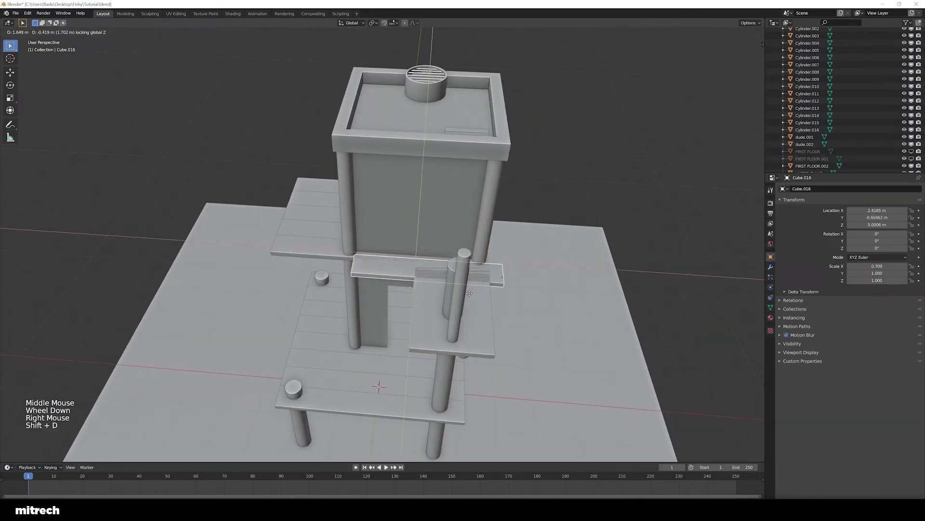
{"action": "left_click", "coordinate": [500, 304]}
- Isolate the copied plank and the side platform FIRST FLOOR.002 by hiding all other objects
{"action": "key", "text": "a"}
{"action": "right_click", "coordinate": [499, 301]}
{"action": "right_click", "coordinate": [482, 289], "text": "shift"}
{"action": "key", "text": "shift+h"}
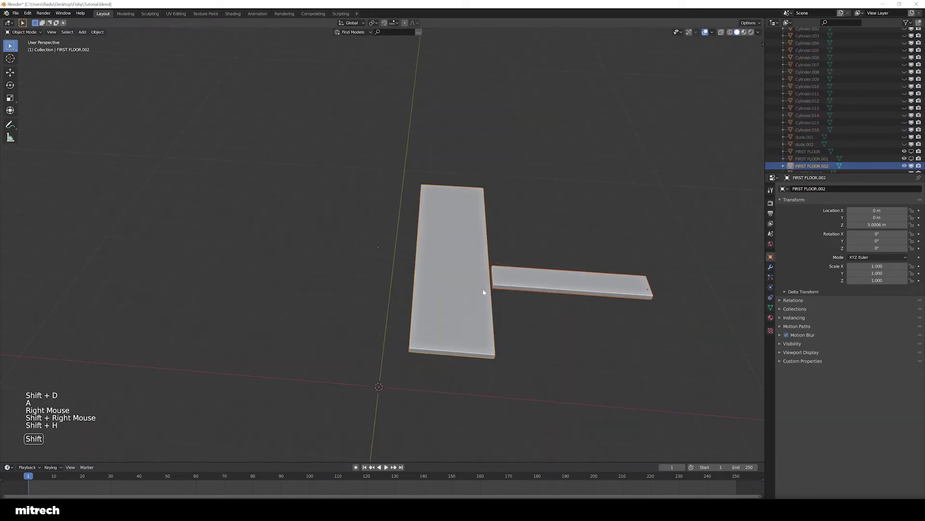
- Deselect everything, save the file and hide the viewport toolbar
{"action": "key", "text": "a"}
{"action": "key", "text": "a"}
{"action": "key", "text": "a"}
{"action": "key", "text": "a"}
{"action": "key", "text": "ctrl+s"}
{"action": "key", "text": "t"}
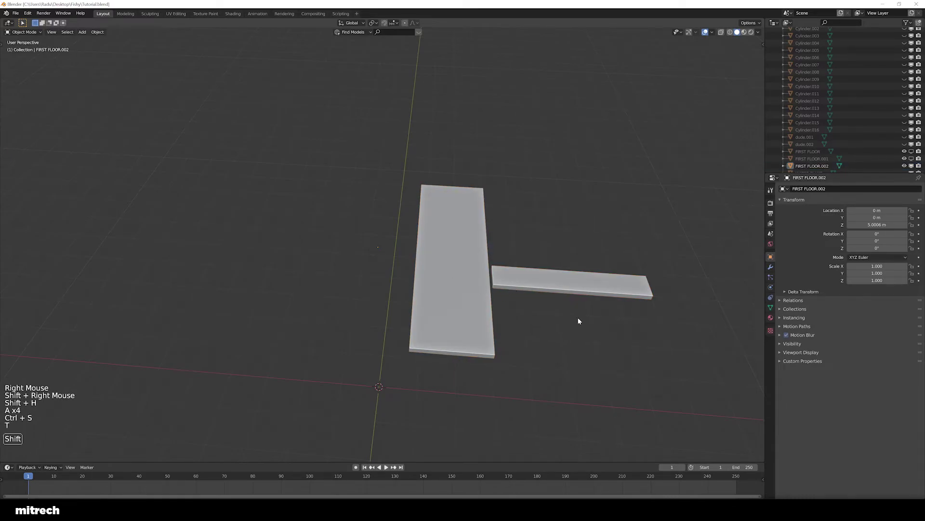
- Rotate the copied plank 90° about the Z axis
{"action": "middle_click_drag", "start_coordinate": [579, 320], "coordinate": [477, 285], "text": "shift"}
{"action": "scroll", "coordinate": [477, 285], "scroll_direction": "up", "scroll_amount": 1}
{"action": "right_click", "coordinate": [497, 260]}
{"action": "middle_click_drag", "start_coordinate": [524, 311], "coordinate": [526, 317]}
{"action": "key", "text": "r"}
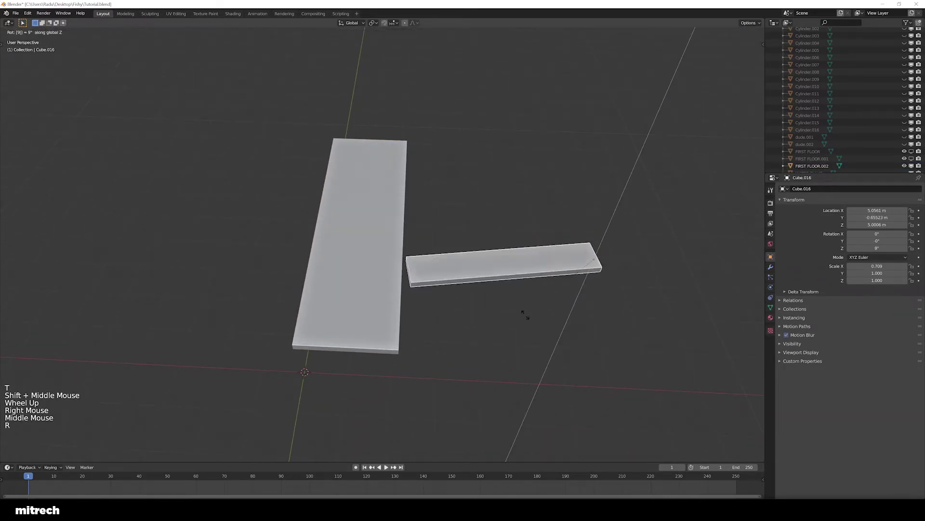
{"action": "key", "text": "z"}
{"action": "key", "text": "9"}
{"action": "key", "text": "0"}
{"action": "key", "text": "Return"}
- Frame the plank and side platform in the top view and enable snapping to vertices
{"action": "key", "text": "KP_7"}
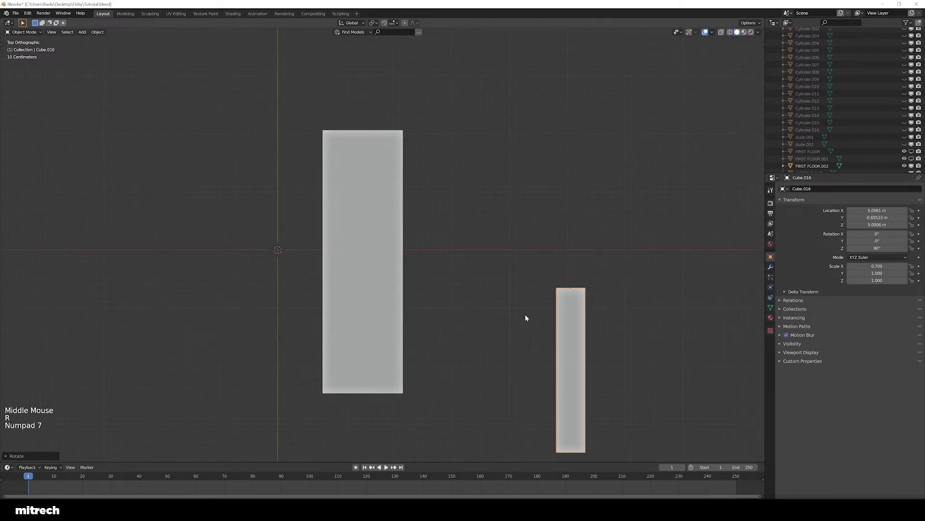
{"action": "scroll", "coordinate": [552, 314], "scroll_direction": "up", "scroll_amount": 2}
{"action": "scroll", "coordinate": [601, 318], "scroll_direction": "down", "scroll_amount": 1}
{"action": "middle_click_drag", "start_coordinate": [602, 320], "coordinate": [580, 319], "text": "shift"}
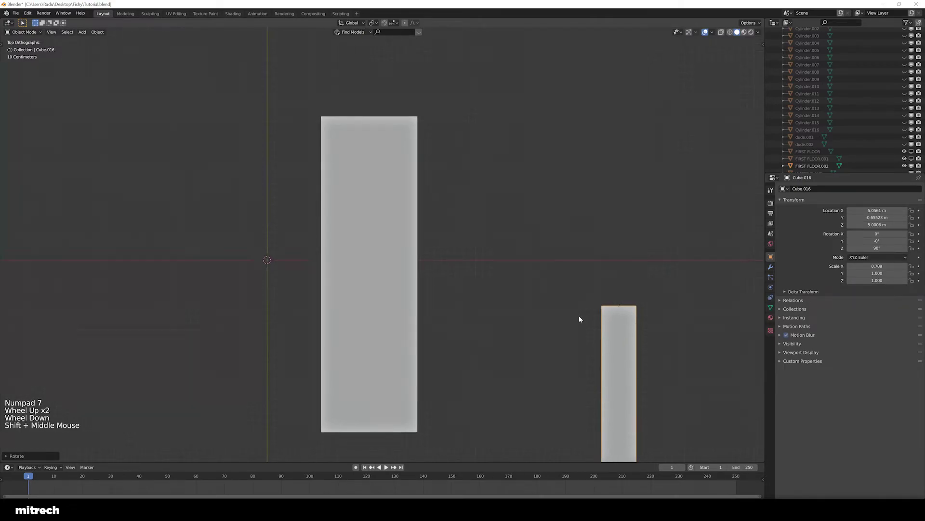
{"action": "scroll", "coordinate": [579, 318], "scroll_direction": "up", "scroll_amount": 1}
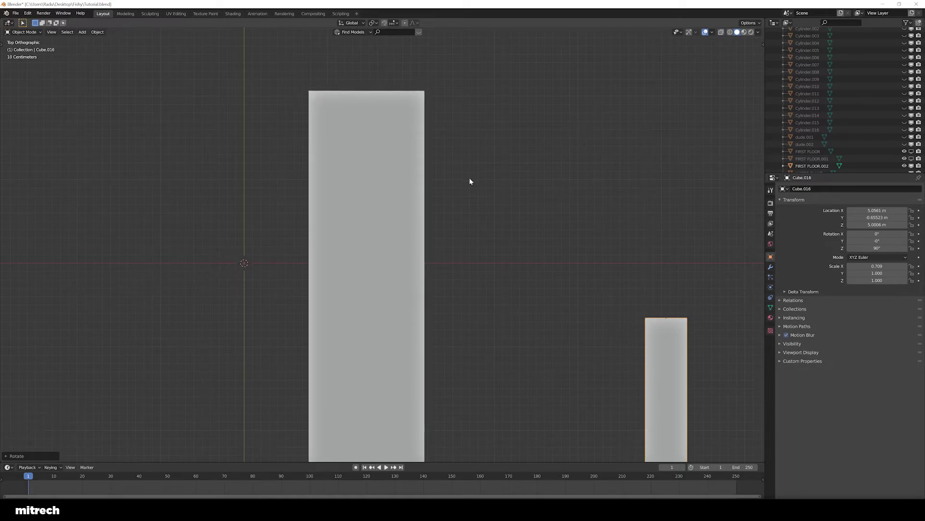
{"action": "key", "text": "shift+Tab"}
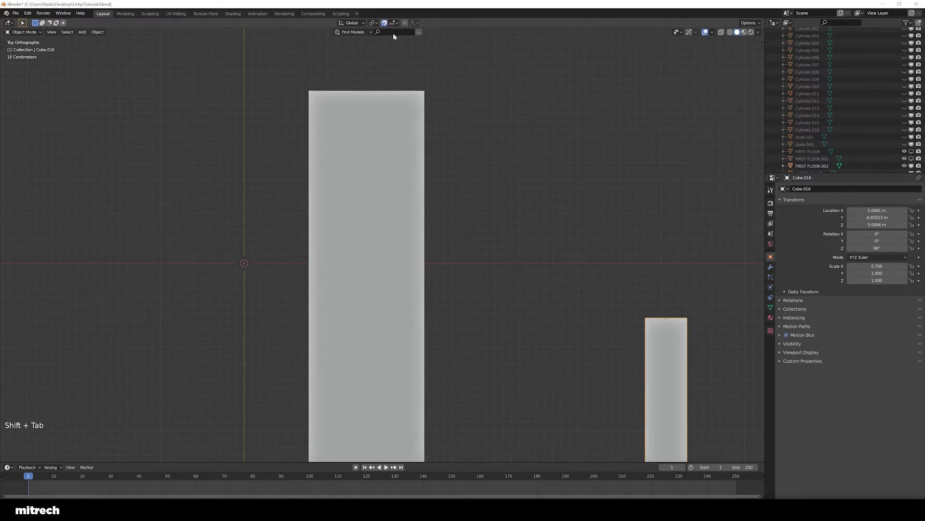
{"action": "left_click", "coordinate": [394, 23]}
{"action": "left_click", "coordinate": [381, 52]}
- Snap the plank onto the side platform's upper-left corner in the top view and turn snapping off
{"action": "key", "text": "g"}
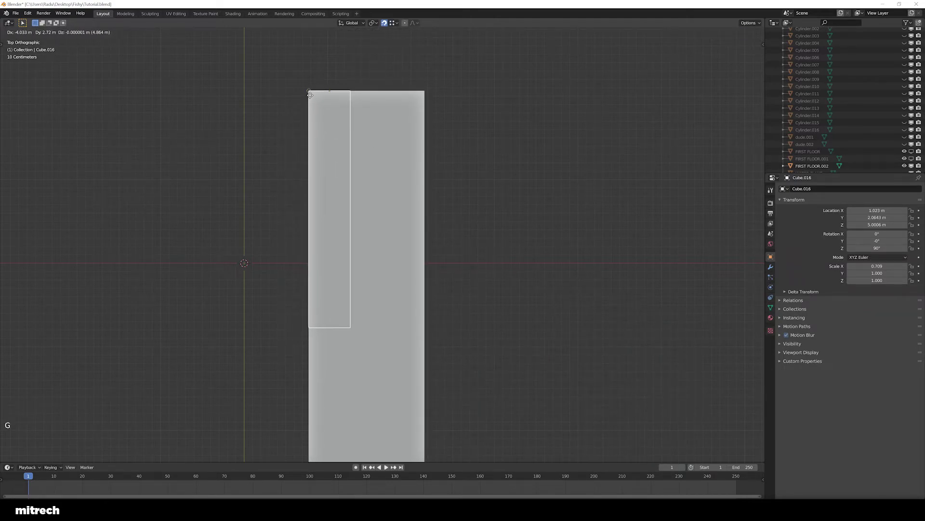
{"action": "left_click", "coordinate": [311, 95]}
{"action": "key", "text": "shift+Tab"}
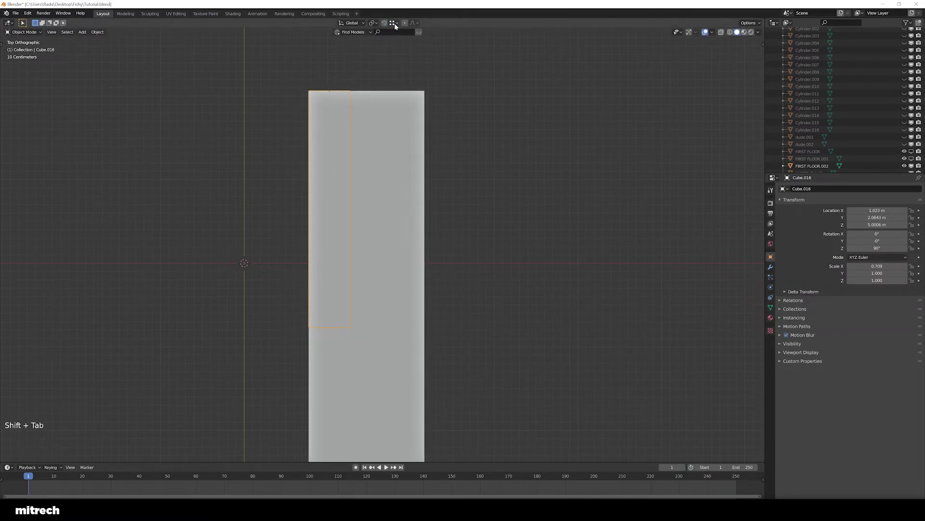
{"action": "left_click", "coordinate": [394, 23]}
- Set the side platform's Y dimension to 4.54 m and apply its scale
{"action": "middle_click_drag", "start_coordinate": [337, 154], "coordinate": [444, 240]}
{"action": "right_click", "coordinate": [416, 218]}
{"action": "key", "text": "n"}
{"action": "scroll", "coordinate": [445, 239], "scroll_direction": "down", "scroll_amount": 2}
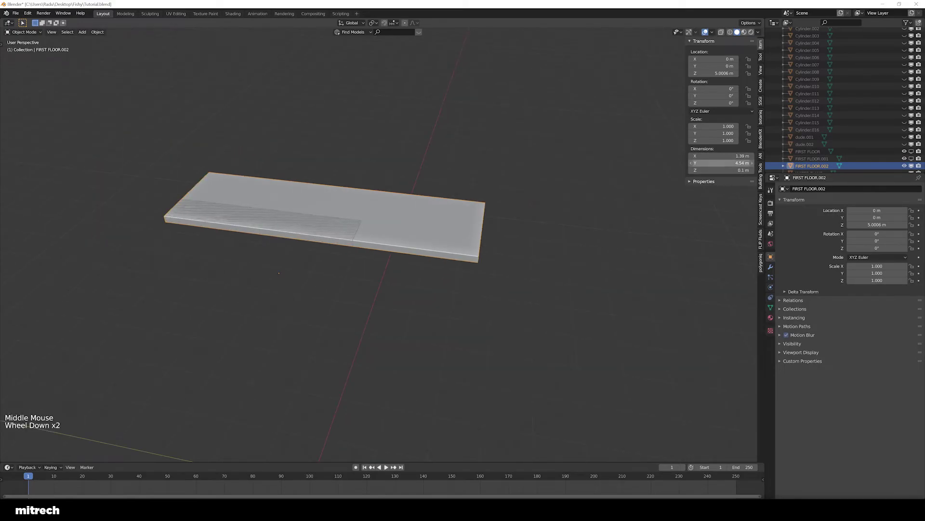
{"action": "left_click", "coordinate": [723, 163]}
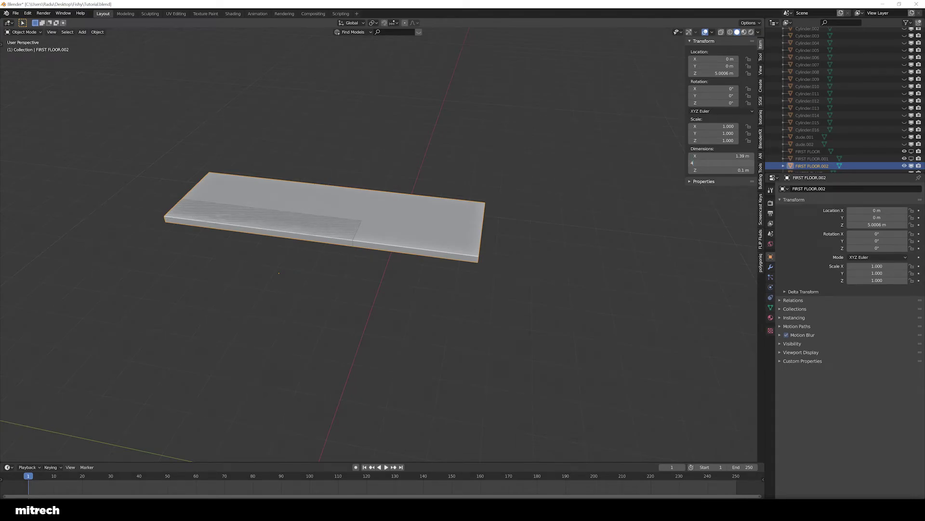
{"action": "key", "text": "Return"}
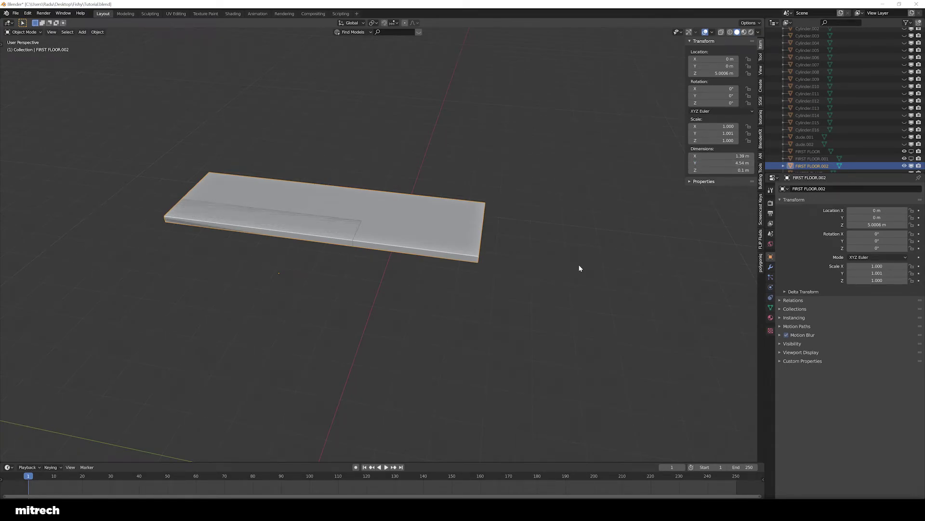
{"action": "right_click", "coordinate": [322, 223]}
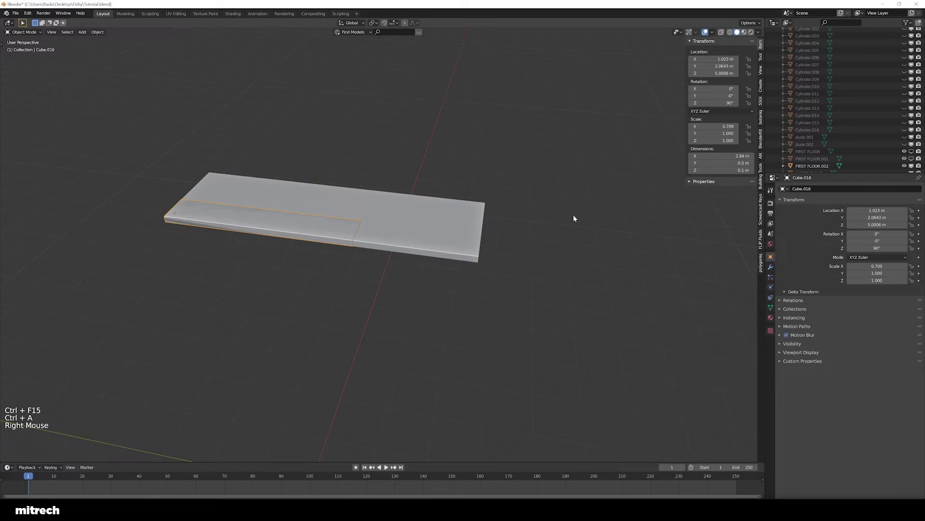
{"action": "right_click", "coordinate": [587, 199]}
{"action": "key", "text": "ctrl+c"}
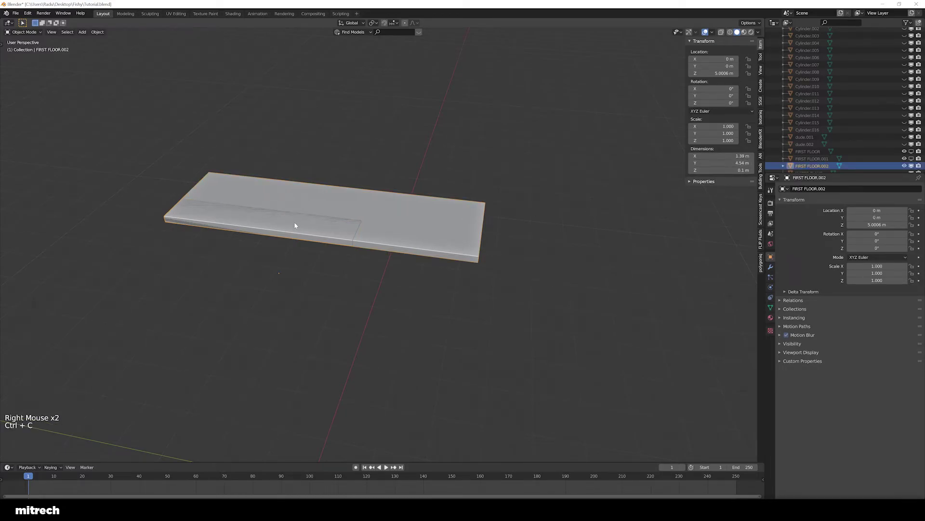
{"action": "right_click", "coordinate": [294, 221]}
{"action": "key", "text": "ctrl+v"}
{"action": "key", "text": "ctrl+z"}
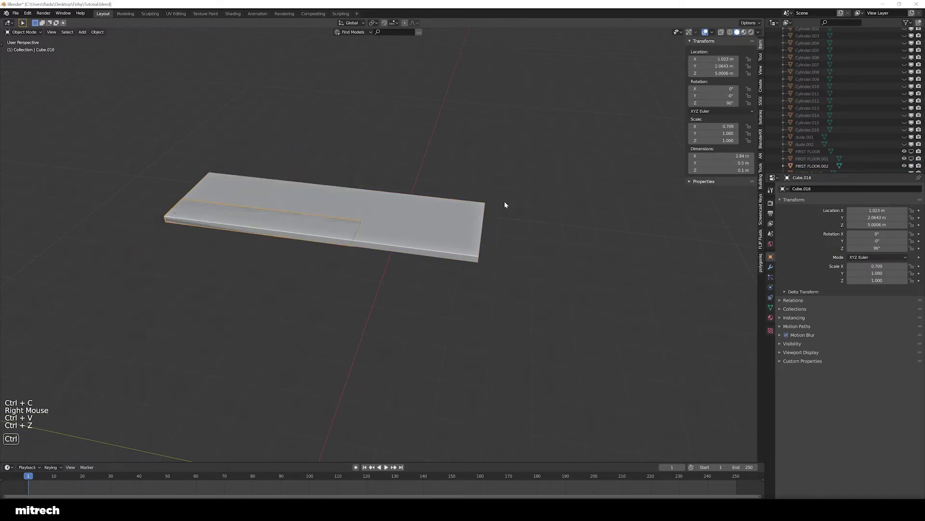
- Set the plank's Y dimension to 4.54 m, applying its rotation and scale before the resize and its scale after it
{"action": "key", "text": "ctrl+a"}
{"action": "left_click", "coordinate": [289, 241]}
{"action": "key", "text": "ctrl+v"}
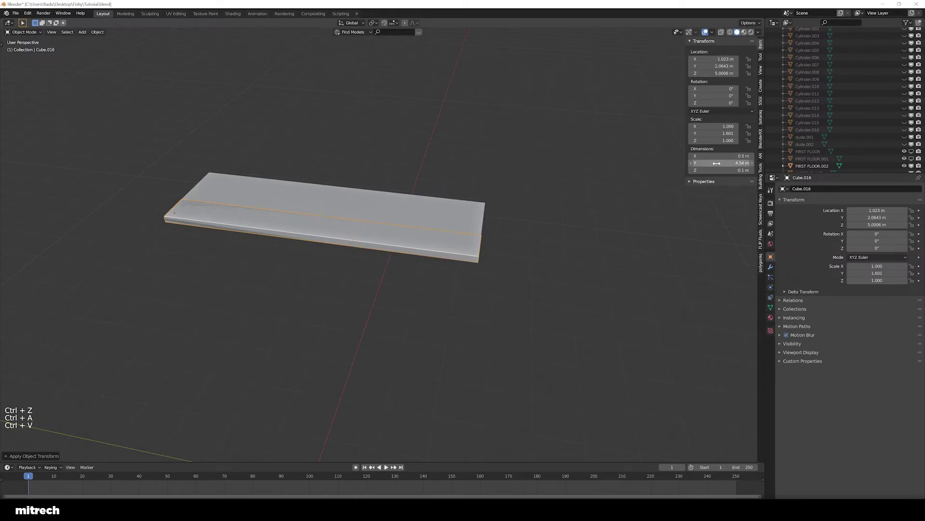
{"action": "middle_click_drag", "start_coordinate": [420, 236], "coordinate": [429, 241]}
{"action": "key", "text": "ctrl+a"}
{"action": "left_click", "coordinate": [429, 241]}
{"action": "middle_click_drag", "start_coordinate": [497, 264], "coordinate": [480, 276]}
{"action": "scroll", "coordinate": [480, 276], "scroll_direction": "up", "scroll_amount": 2}
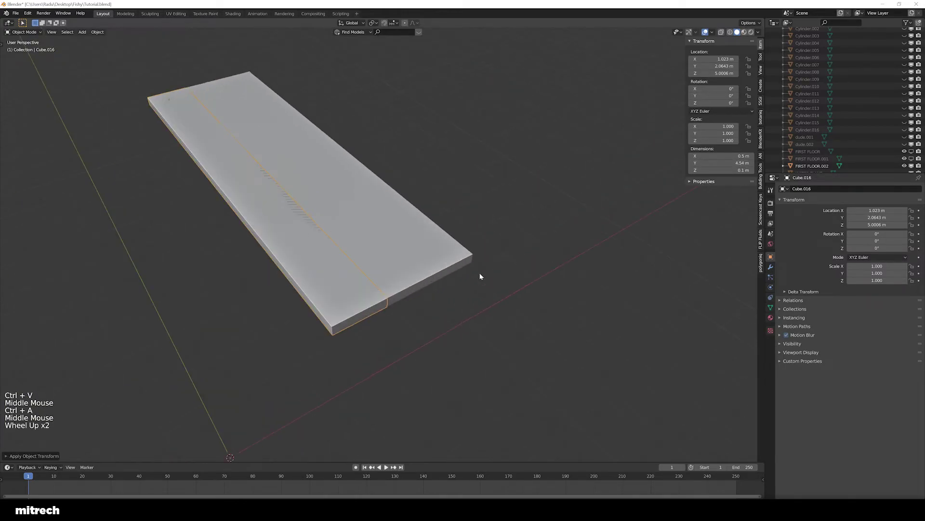
- Select the side platform and set its X dimension to 1.5 m
{"action": "key", "text": "n"}
{"action": "right_click", "coordinate": [418, 260]}
{"action": "middle_click_drag", "start_coordinate": [421, 262], "coordinate": [307, 347]}
{"action": "key", "text": "n"}
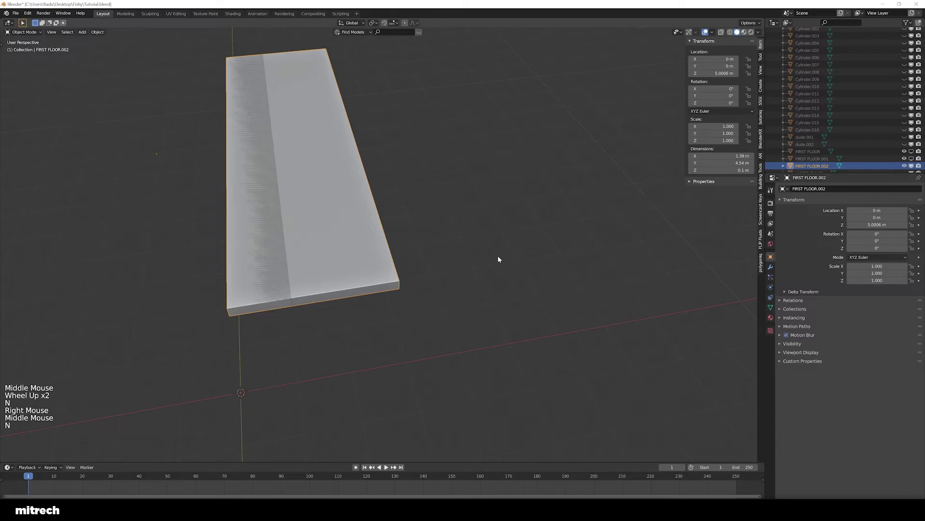
{"action": "left_click", "coordinate": [720, 155]}
{"action": "double_click", "coordinate": [720, 156]}
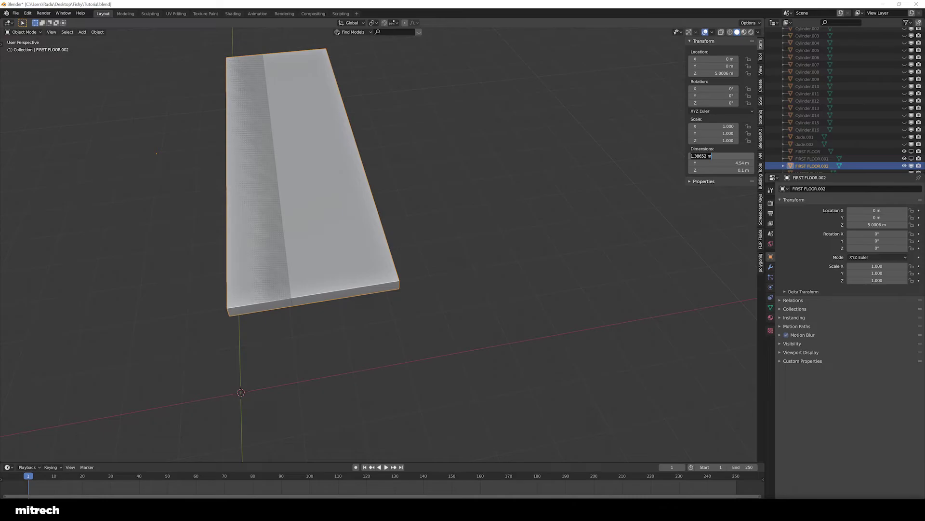
{"action": "type", "text": "5"}
{"action": "key", "text": "Return"}
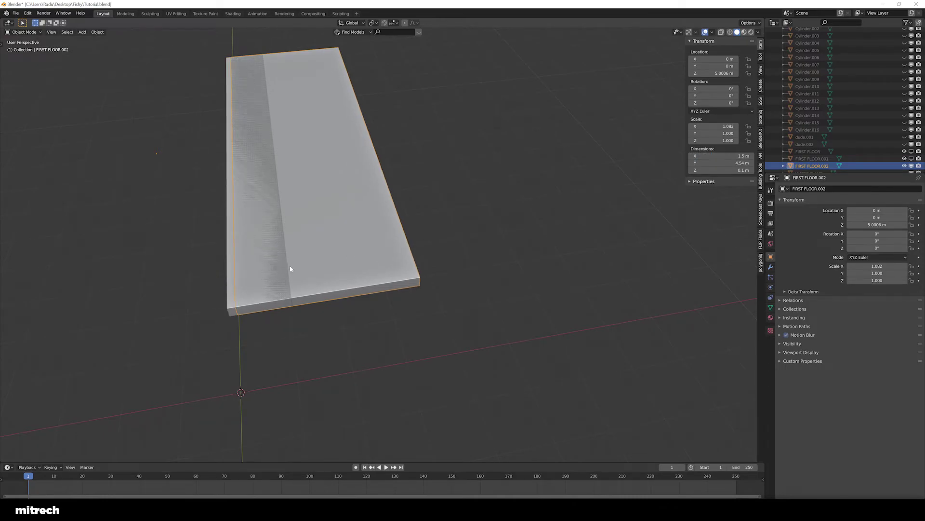
- Apply the widened side platform's scale
{"action": "middle_click_drag", "start_coordinate": [319, 256], "coordinate": [353, 258]}
{"action": "key", "text": "a"}
{"action": "right_click", "coordinate": [371, 258]}
{"action": "key", "text": "n"}
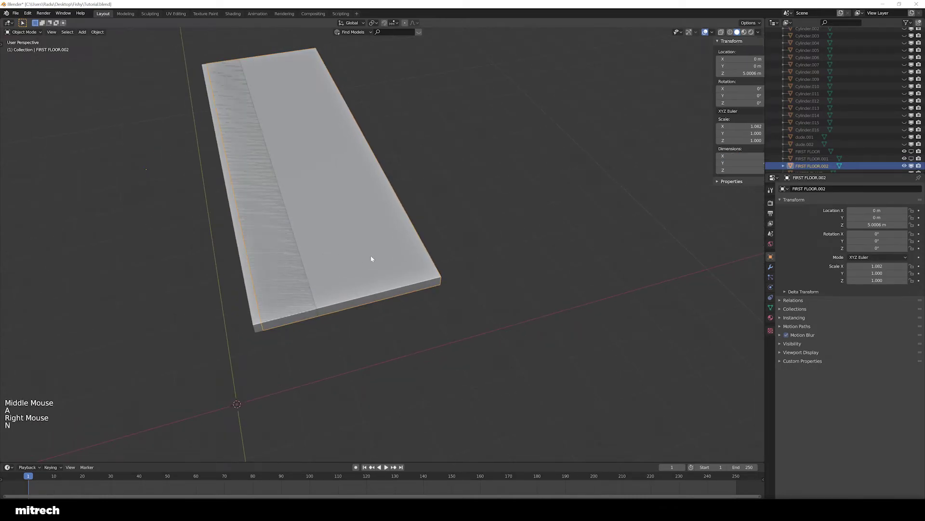
{"action": "scroll", "coordinate": [372, 258], "scroll_direction": "down", "scroll_amount": 1}
{"action": "key", "text": "ctrl+a"}
{"action": "left_click", "coordinate": [371, 256]}
- Reveal all hidden objects of the building and hide the long plank overlapping the side platform
{"action": "key", "text": "alt+h"}
{"action": "key", "text": "a"}
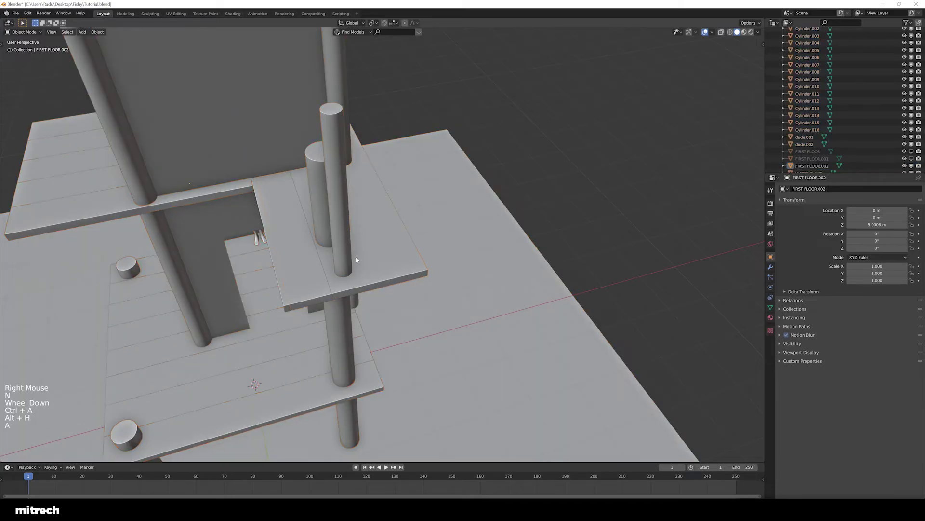
{"action": "right_click", "coordinate": [289, 257]}
{"action": "right_click", "coordinate": [289, 257]}
{"action": "key", "text": "h"}
{"action": "middle_click_drag", "start_coordinate": [297, 216], "coordinate": [369, 234], "text": "shift"}
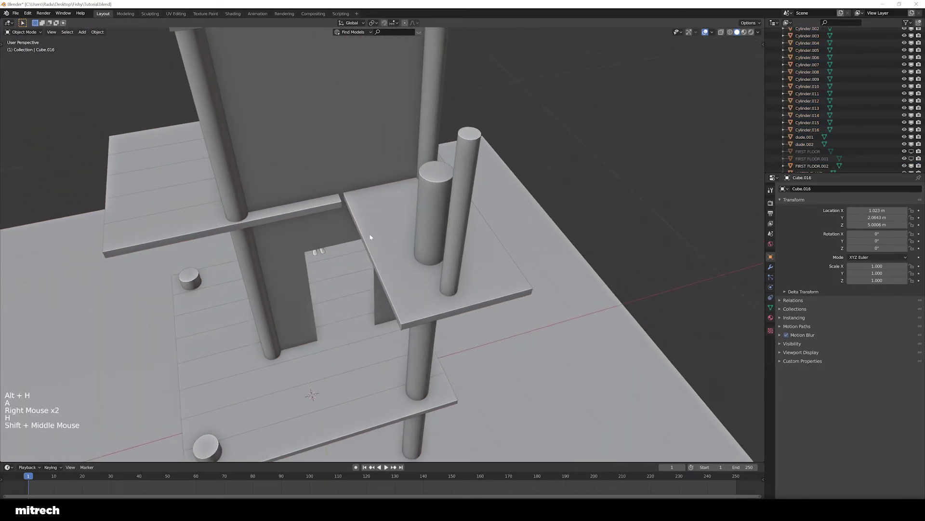
- Isolate the side platform together with the farthest plank of the neighbouring platform, hiding everything else, and select both
{"action": "right_click", "coordinate": [370, 233]}
{"action": "scroll", "coordinate": [321, 181], "scroll_direction": "up", "scroll_amount": 3}
{"action": "middle_click_drag", "start_coordinate": [321, 180], "coordinate": [390, 308], "text": "shift"}
{"action": "scroll", "coordinate": [389, 307], "scroll_direction": "up", "scroll_amount": 1, "text": "shift"}
{"action": "scroll", "coordinate": [389, 308], "scroll_direction": "up", "scroll_amount": 2}
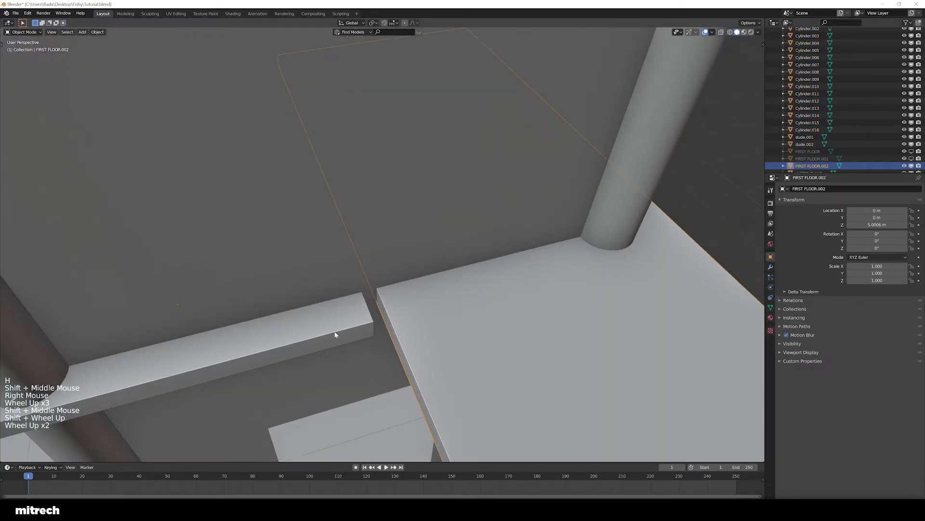
{"action": "scroll", "coordinate": [371, 313], "scroll_direction": "down", "scroll_amount": 3}
{"action": "scroll", "coordinate": [166, 255], "scroll_direction": "down", "scroll_amount": 2}
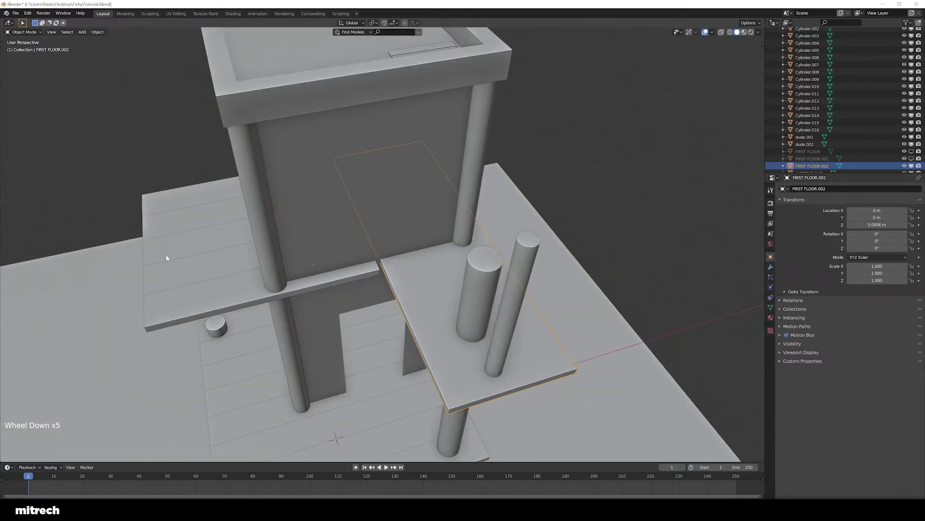
{"action": "scroll", "coordinate": [166, 254], "scroll_direction": "up", "scroll_amount": 1}
{"action": "right_click", "coordinate": [148, 189], "text": "shift"}
{"action": "key", "text": "shift+h"}
{"action": "middle_click_drag", "start_coordinate": [302, 220], "coordinate": [340, 151]}
{"action": "key", "text": "a"}
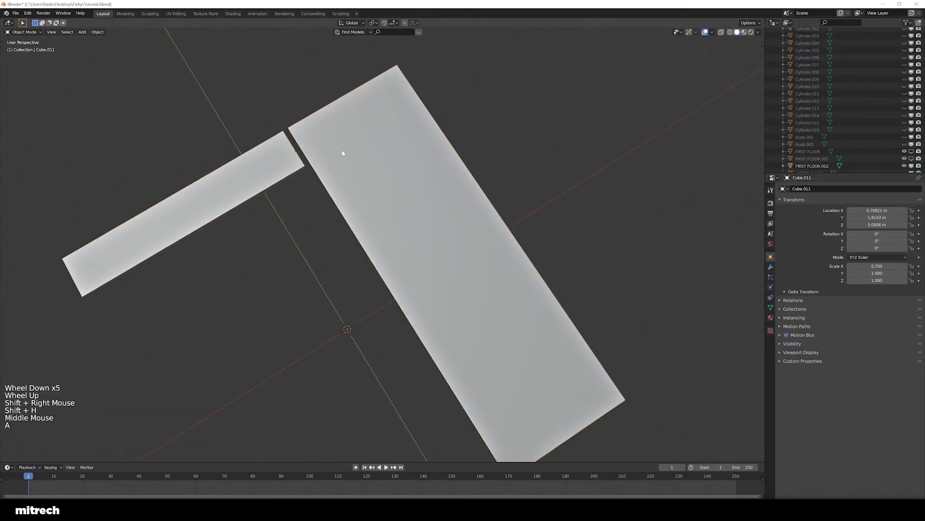